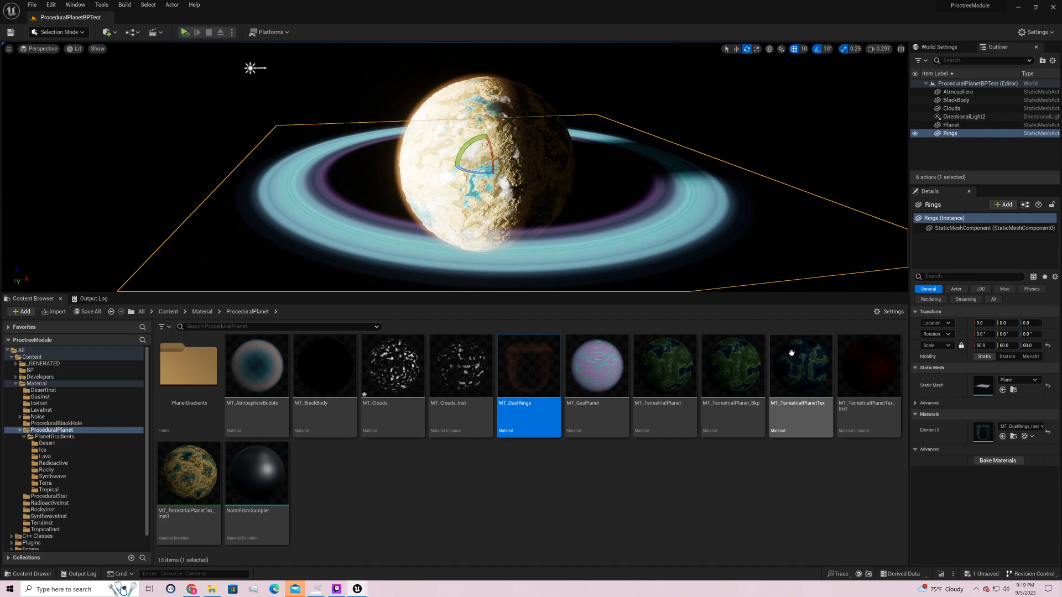
- Open the MT_TerrestrialPlanetTex material and look over its whole node graph
{"action": "left_click", "coordinate": [796, 370]}
{"action": "double_click", "coordinate": [796, 370]}
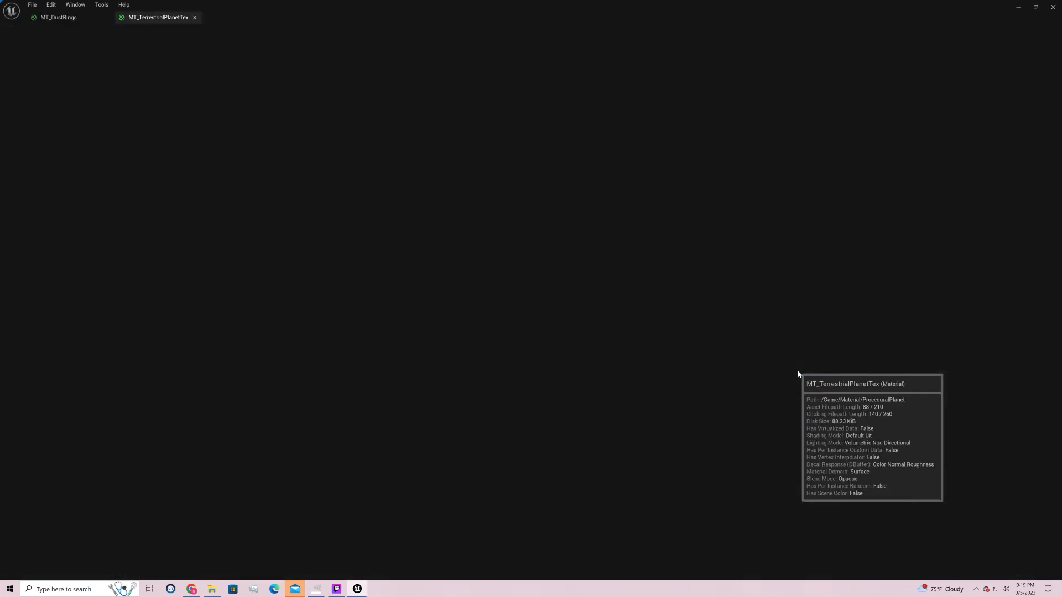
{"action": "scroll", "coordinate": [758, 401], "scroll_direction": "down", "scroll_amount": 9}
{"action": "scroll", "coordinate": [797, 452], "scroll_direction": "up", "scroll_amount": 1}
{"action": "right_click_drag", "start_coordinate": [792, 461], "coordinate": [931, 353]}
{"action": "scroll", "coordinate": [823, 347], "scroll_direction": "up", "scroll_amount": 1}
{"action": "scroll", "coordinate": [801, 366], "scroll_direction": "up", "scroll_amount": 1}
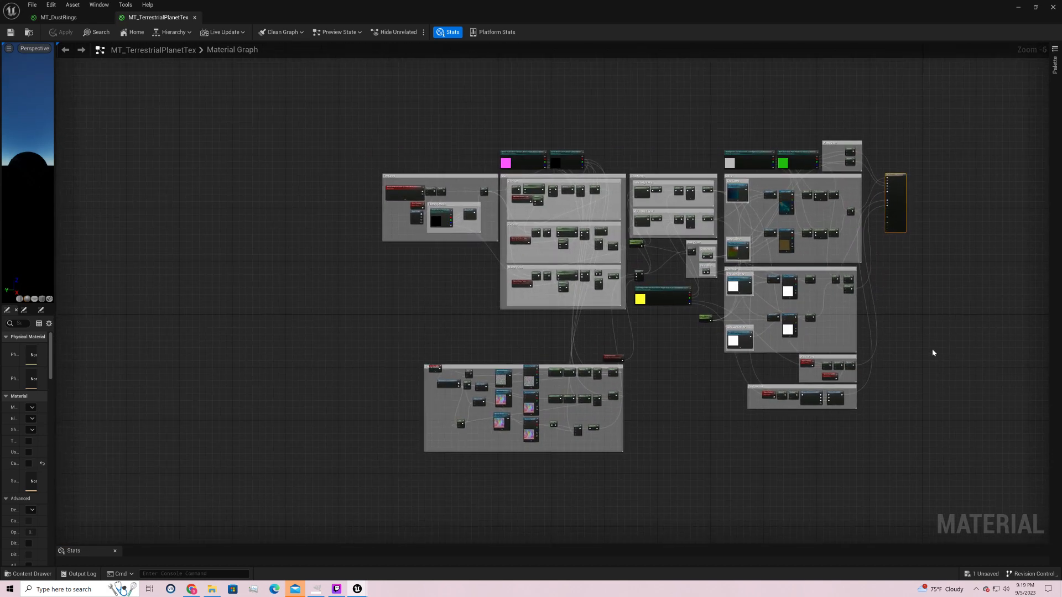
{"action": "scroll", "coordinate": [931, 353], "scroll_direction": "up", "scroll_amount": 1}
{"action": "right_click_drag", "start_coordinate": [904, 312], "coordinate": [999, 322]}
{"action": "right_click_drag", "start_coordinate": [706, 370], "coordinate": [871, 363]}
{"action": "left_click_drag", "start_coordinate": [798, 325], "coordinate": [338, 558]}
- Move the Distort 1/2 scale and amount parameter node and the Invert Distort parameter node directly below the Tex Coord group
{"action": "right_click_drag", "start_coordinate": [831, 285], "coordinate": [795, 427]}
{"action": "scroll", "coordinate": [639, 445], "scroll_direction": "up", "scroll_amount": 1}
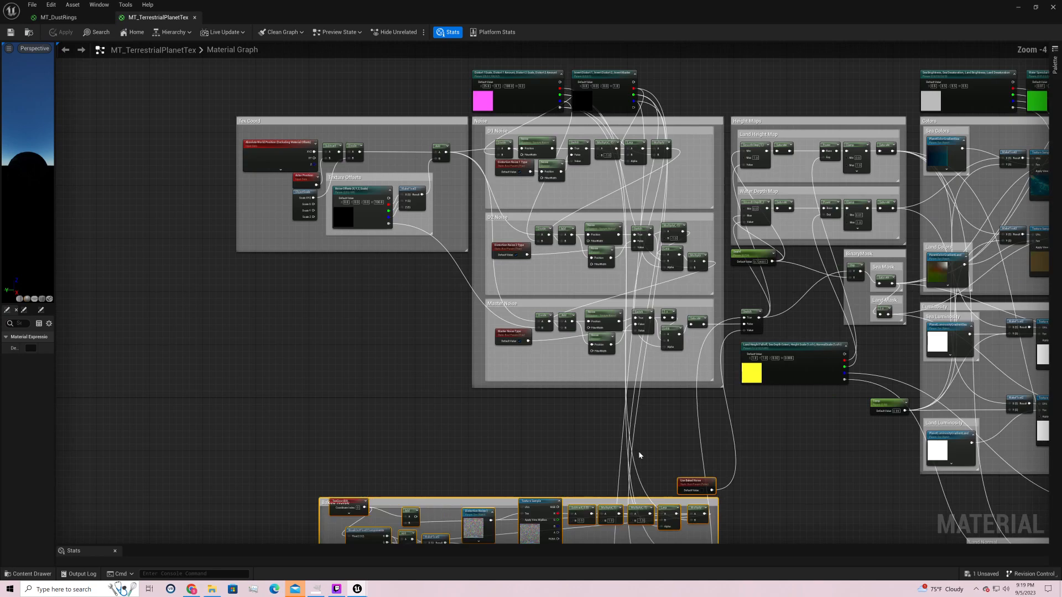
{"action": "right_click_drag", "start_coordinate": [666, 422], "coordinate": [820, 422]}
{"action": "left_click_drag", "start_coordinate": [686, 78], "coordinate": [590, 264]}
{"action": "left_click_drag", "start_coordinate": [759, 83], "coordinate": [584, 313]}
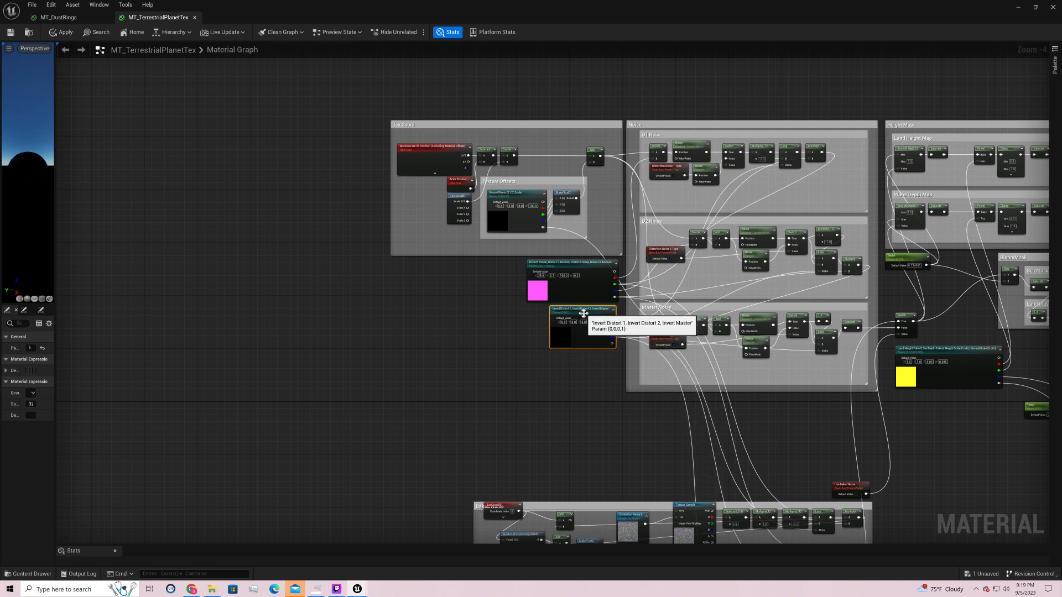
- Widen the preview and details area beside the material graph so its property names and values are readable
{"action": "scroll", "coordinate": [407, 246], "scroll_direction": "up", "scroll_amount": 5}
{"action": "right_click_drag", "start_coordinate": [417, 270], "coordinate": [381, 337]}
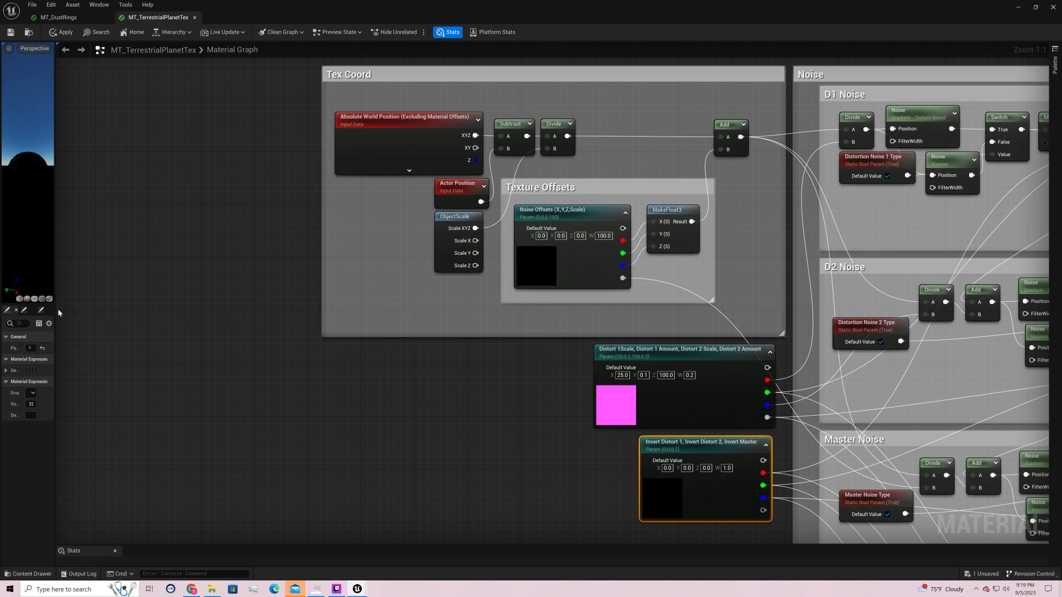
{"action": "left_click_drag", "start_coordinate": [55, 310], "coordinate": [186, 311]}
{"action": "left_click_drag", "start_coordinate": [241, 340], "coordinate": [262, 339]}
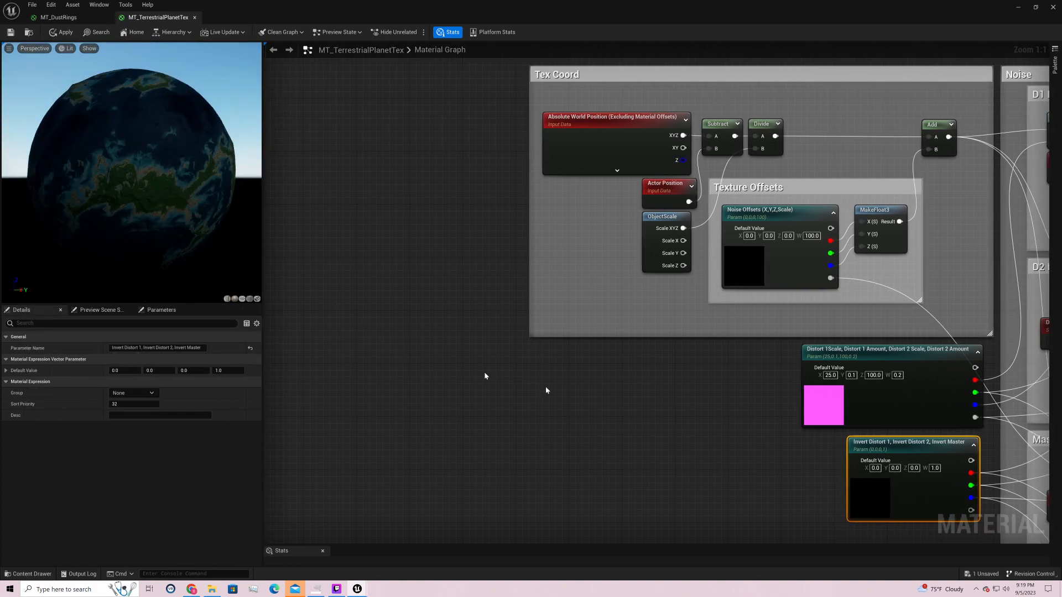
- Select the material's result node and examine its properties from Physical Material through Usage, Mobile and Lightmass
{"action": "right_click_drag", "start_coordinate": [587, 419], "coordinate": [269, 360]}
{"action": "scroll", "coordinate": [694, 341], "scroll_direction": "down", "scroll_amount": 6}
{"action": "right_click_drag", "start_coordinate": [1025, 367], "coordinate": [649, 320]}
{"action": "left_click", "coordinate": [678, 209]}
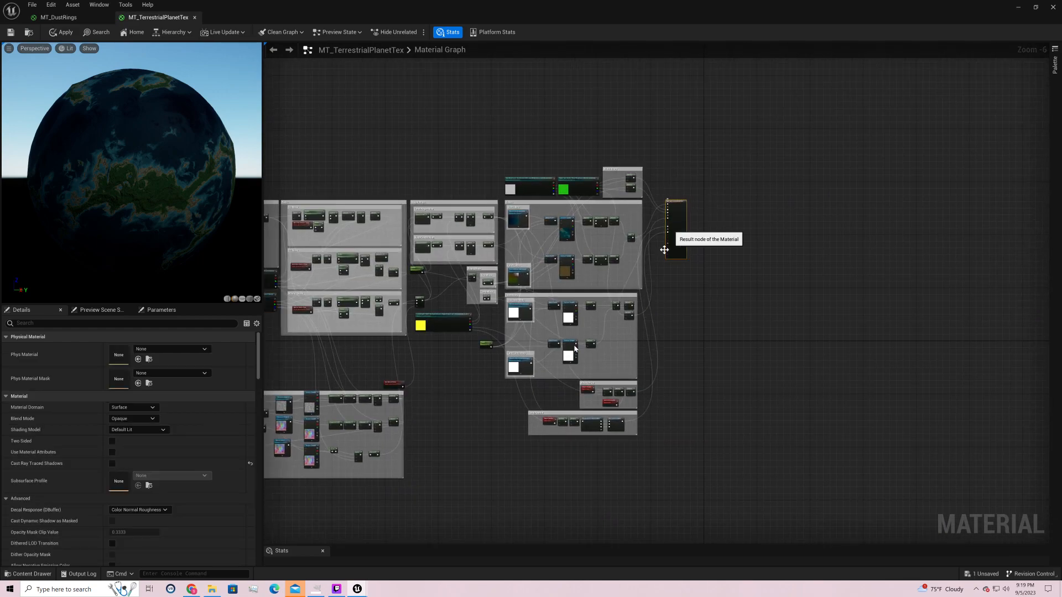
{"action": "right_click_drag", "start_coordinate": [315, 391], "coordinate": [645, 333]}
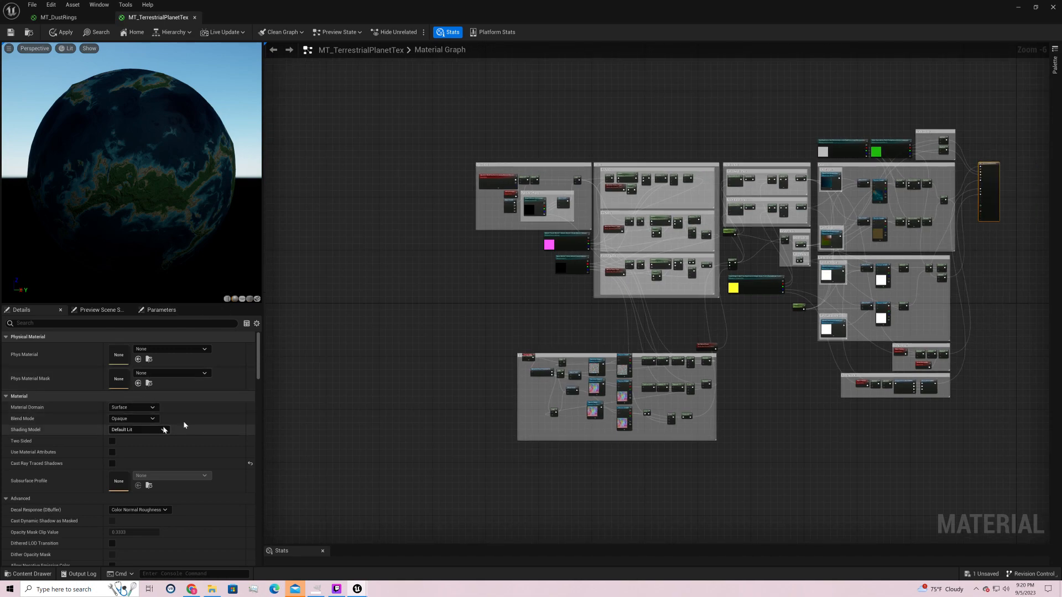
{"action": "scroll", "coordinate": [152, 428], "scroll_direction": "down", "scroll_amount": 6}
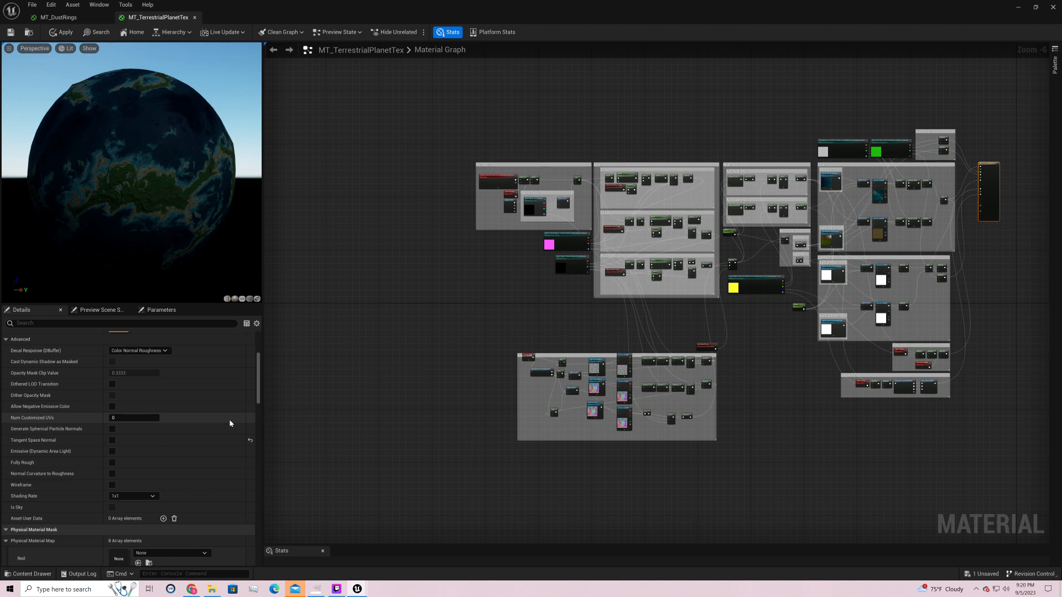
{"action": "scroll", "coordinate": [229, 421], "scroll_direction": "down", "scroll_amount": 12}
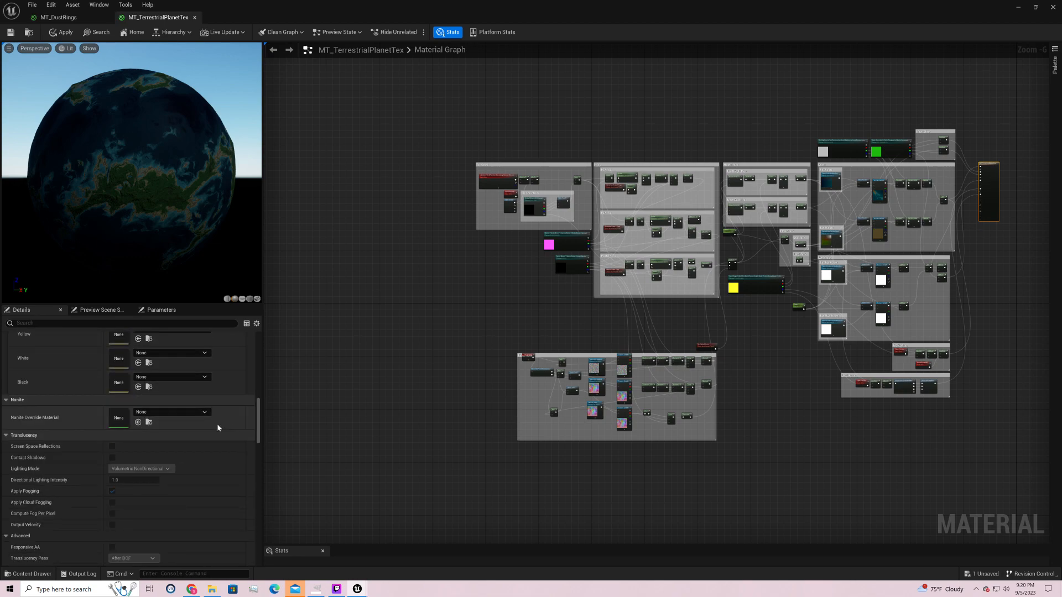
{"action": "scroll", "coordinate": [217, 425], "scroll_direction": "down", "scroll_amount": 6}
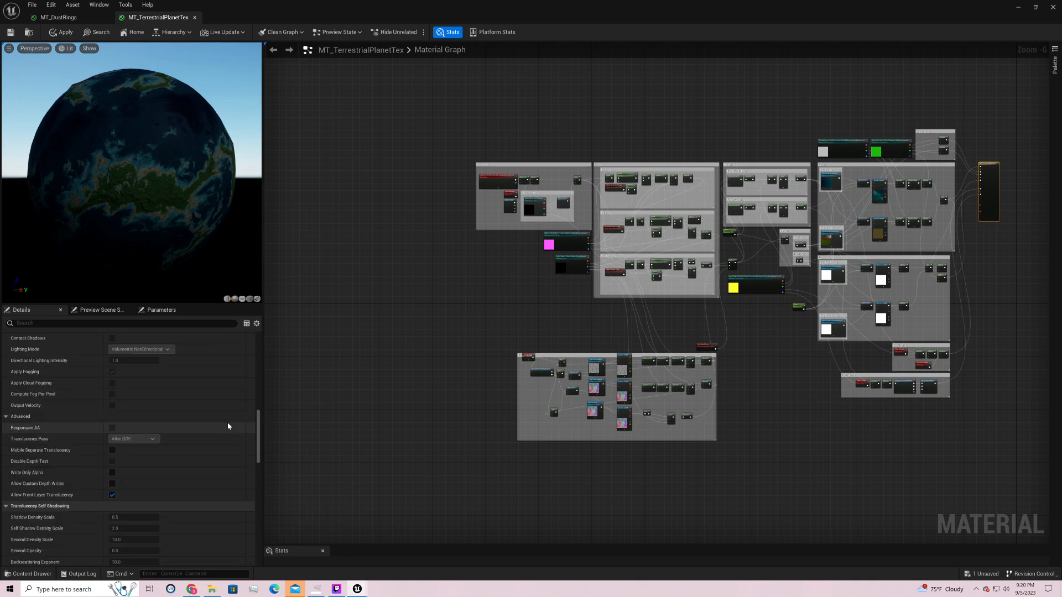
{"action": "scroll", "coordinate": [235, 421], "scroll_direction": "down", "scroll_amount": 2}
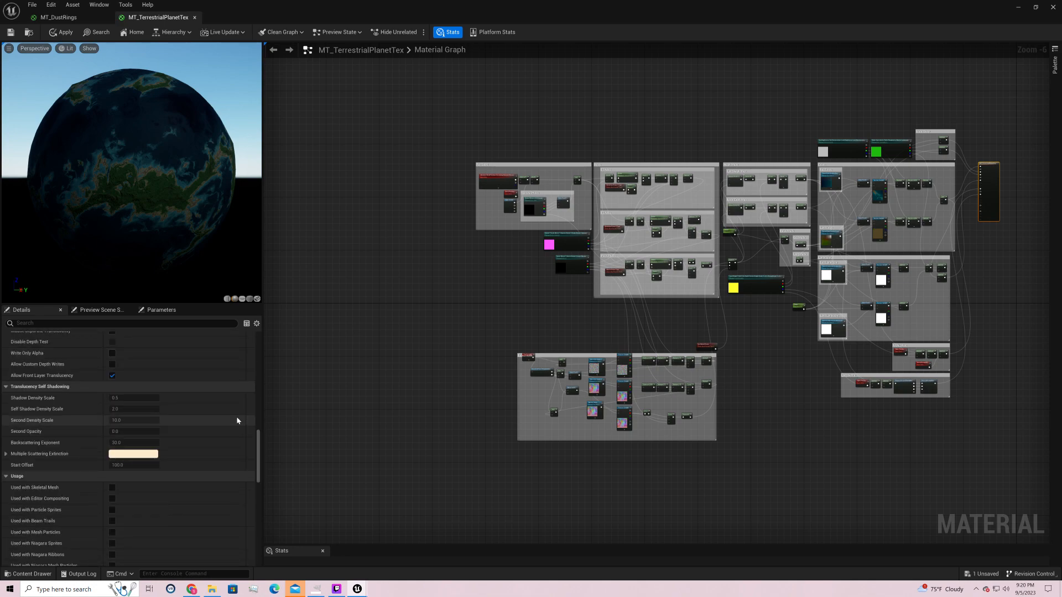
{"action": "scroll", "coordinate": [237, 419], "scroll_direction": "down", "scroll_amount": 2}
{"action": "scroll", "coordinate": [238, 415], "scroll_direction": "up", "scroll_amount": 4}
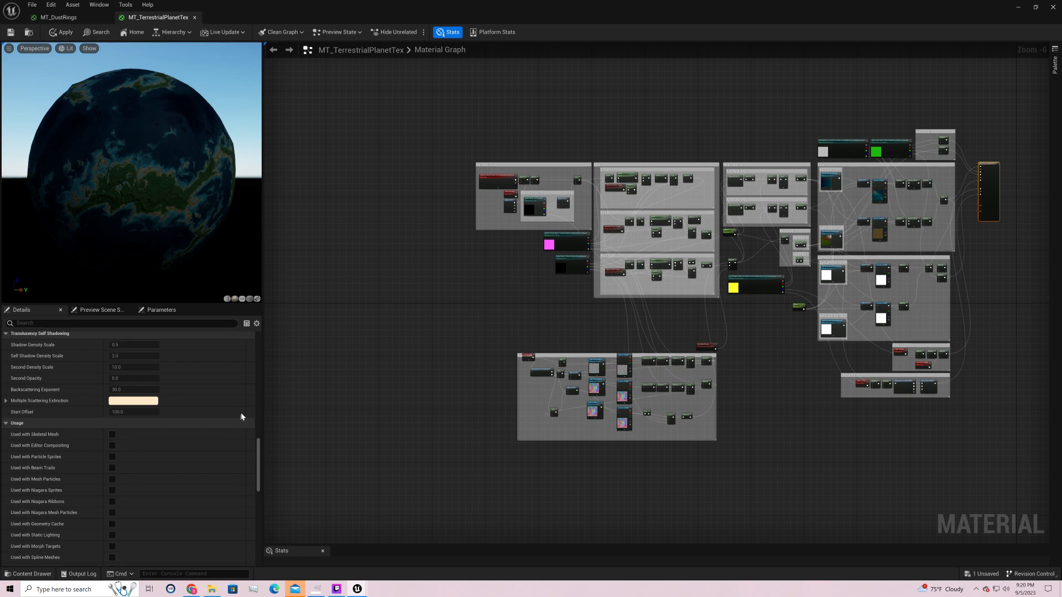
{"action": "scroll", "coordinate": [239, 418], "scroll_direction": "up", "scroll_amount": 1}
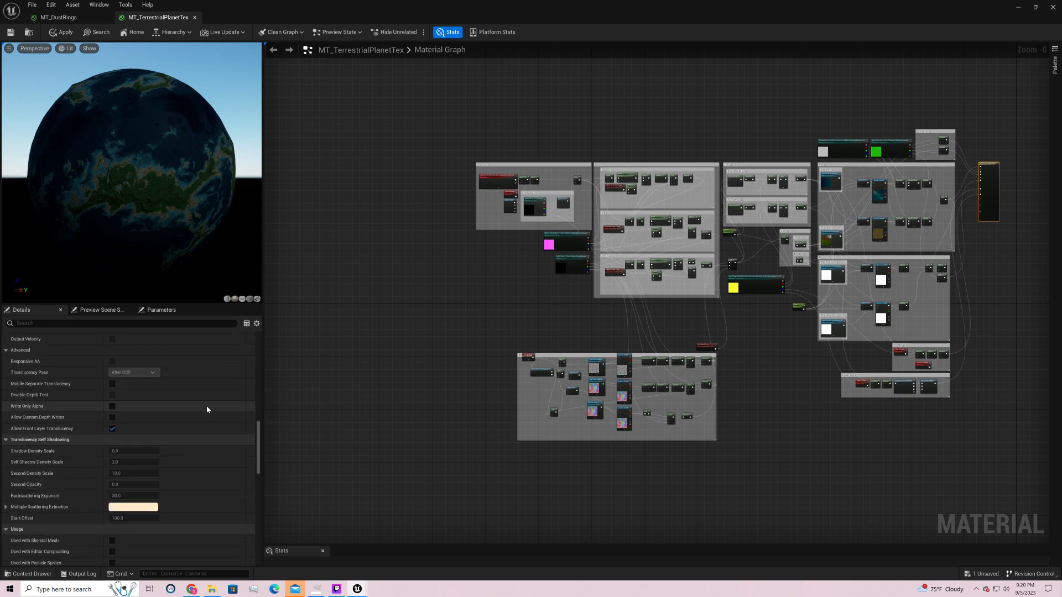
{"action": "scroll", "coordinate": [191, 390], "scroll_direction": "up", "scroll_amount": 4}
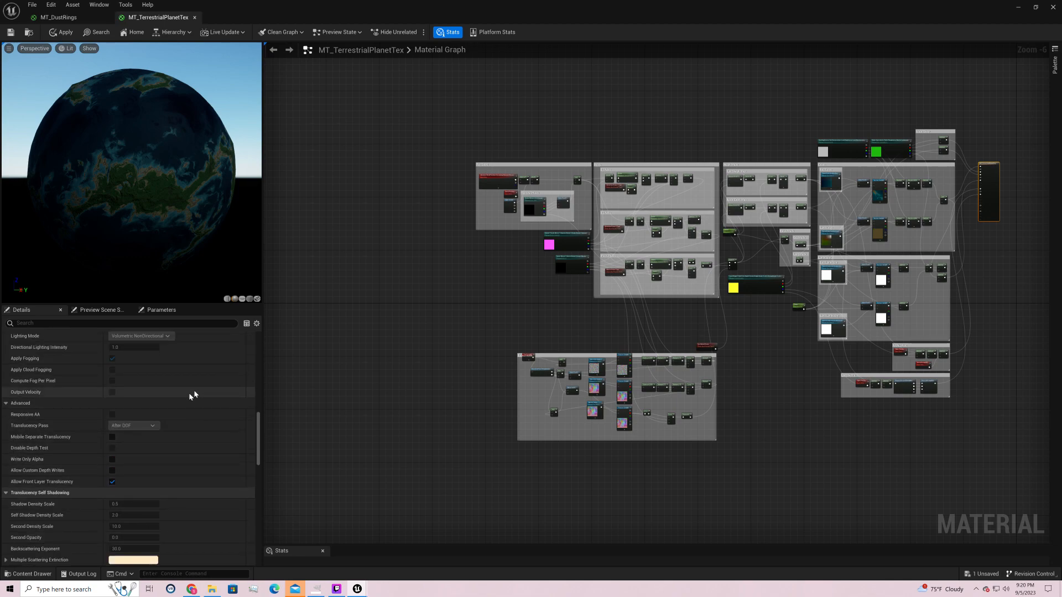
{"action": "scroll", "coordinate": [193, 391], "scroll_direction": "up", "scroll_amount": 3}
{"action": "scroll", "coordinate": [198, 390], "scroll_direction": "down", "scroll_amount": 17}
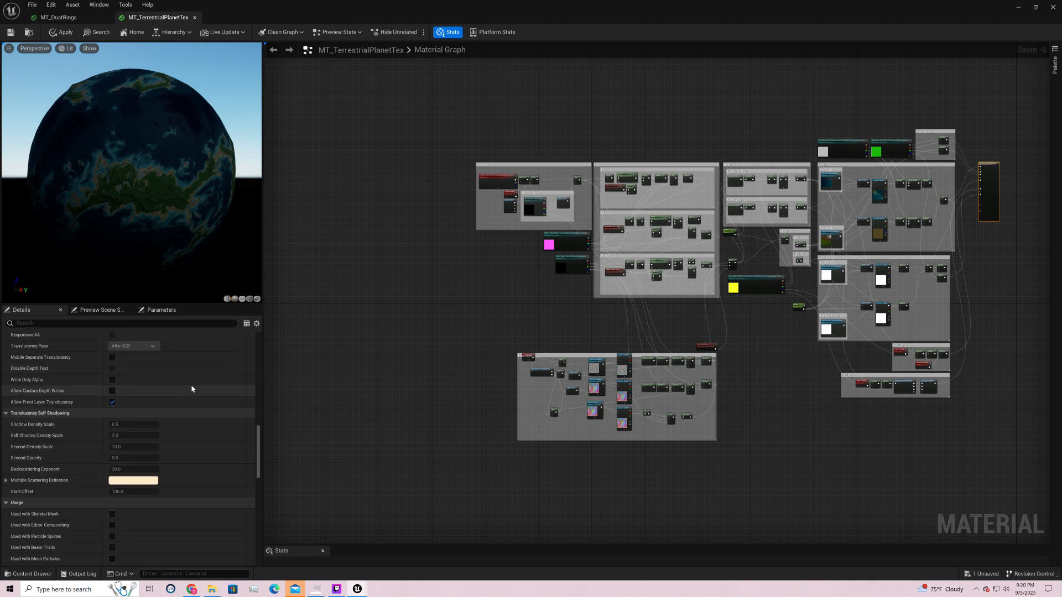
{"action": "scroll", "coordinate": [197, 391], "scroll_direction": "down", "scroll_amount": 9}
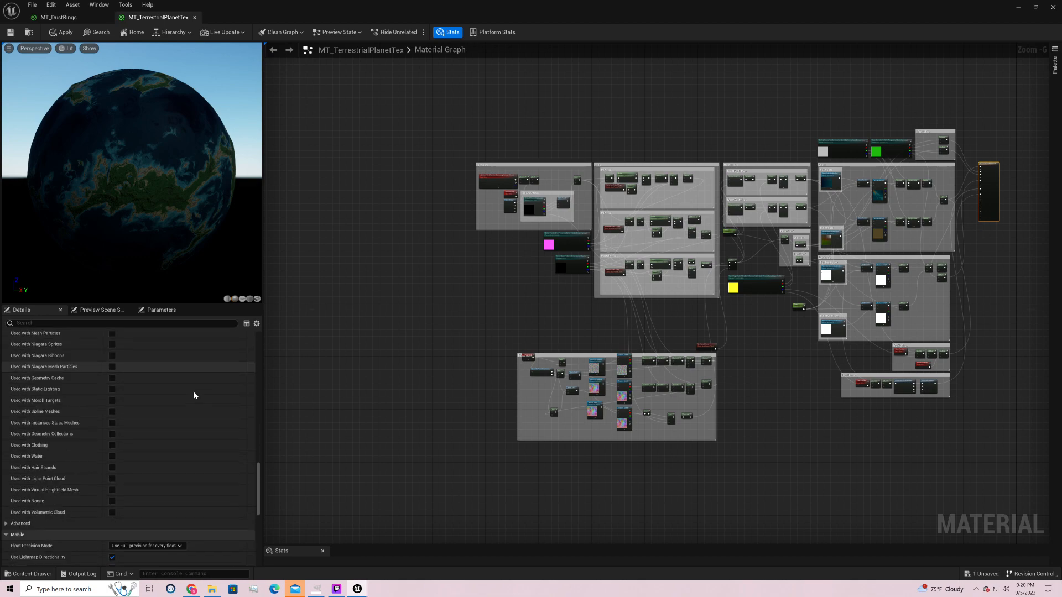
{"action": "scroll", "coordinate": [197, 390], "scroll_direction": "down", "scroll_amount": 8}
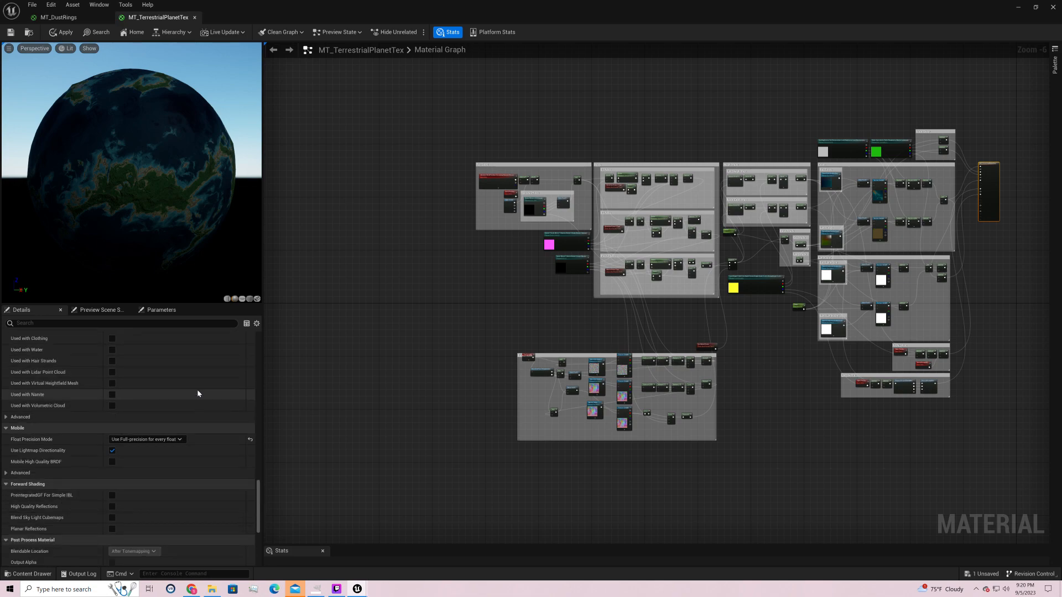
{"action": "scroll", "coordinate": [198, 393], "scroll_direction": "down", "scroll_amount": 3}
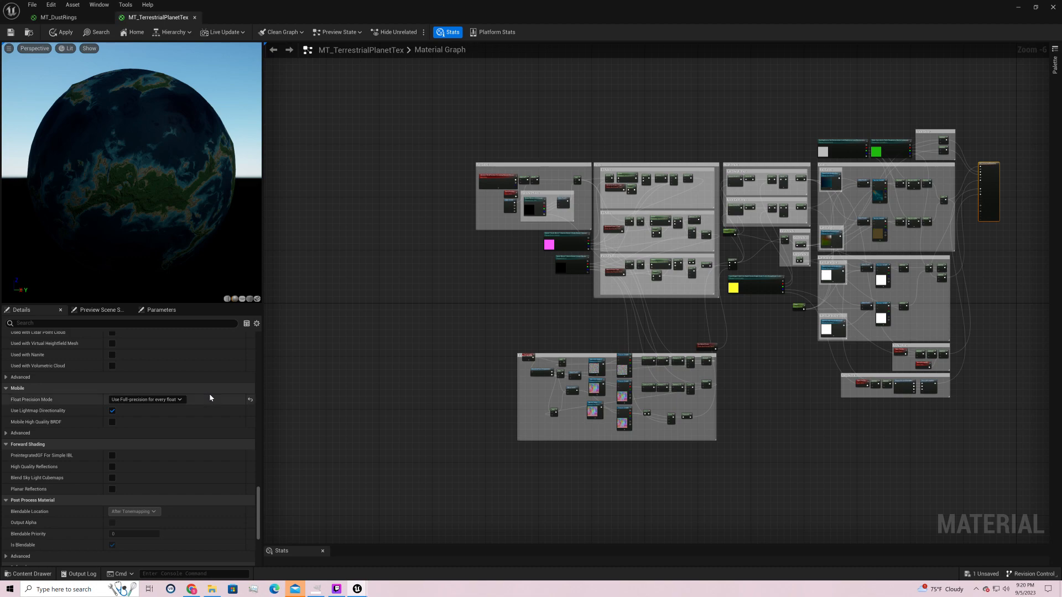
{"action": "scroll", "coordinate": [209, 398], "scroll_direction": "down", "scroll_amount": 3}
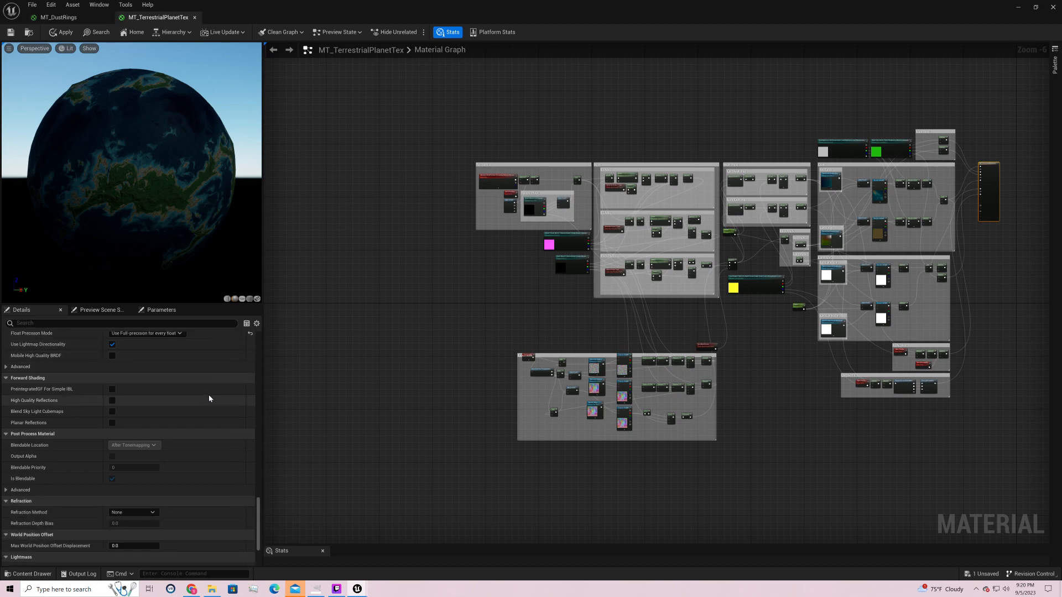
{"action": "scroll", "coordinate": [209, 397], "scroll_direction": "down", "scroll_amount": 3}
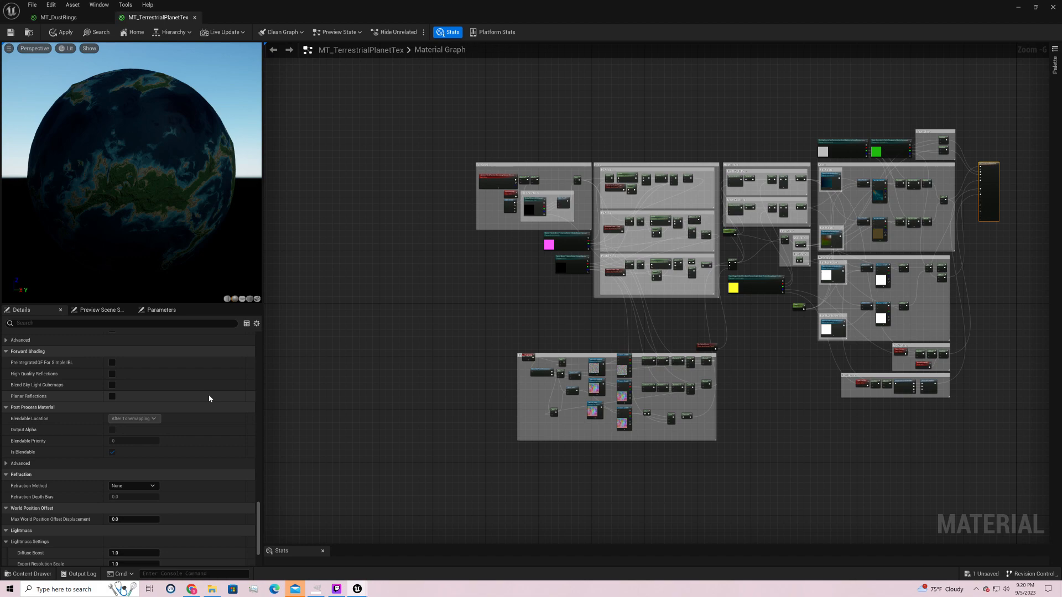
{"action": "scroll", "coordinate": [209, 398], "scroll_direction": "down", "scroll_amount": 2}
{"action": "scroll", "coordinate": [208, 398], "scroll_direction": "down", "scroll_amount": 1}
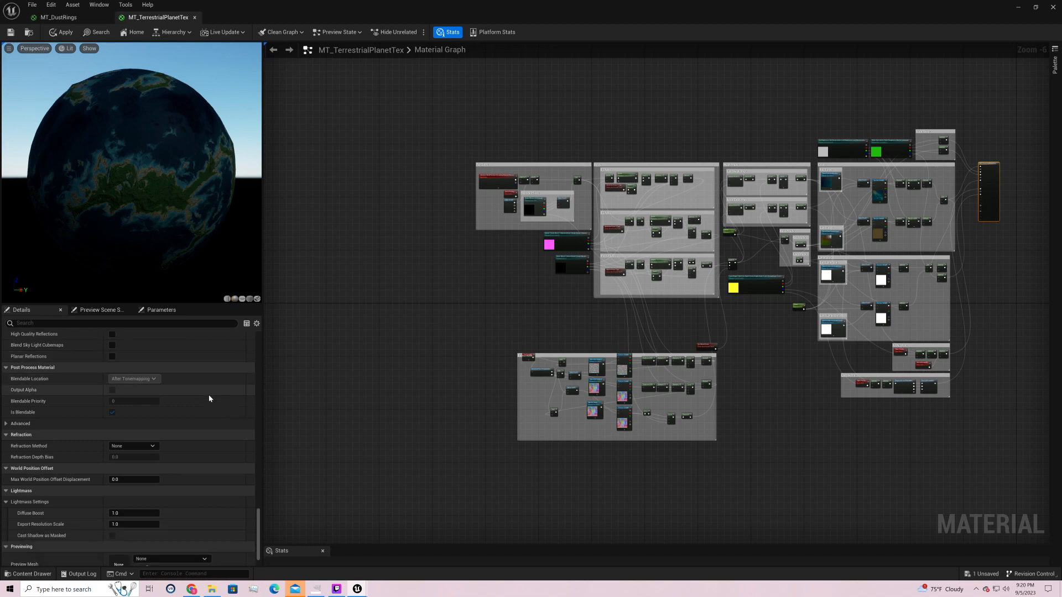
{"action": "scroll", "coordinate": [209, 398], "scroll_direction": "down", "scroll_amount": 2}
- Search the material's properties for "tangen" to check the Tangent Space Normal option, and clear the search
{"action": "left_click", "coordinate": [178, 323]}
{"action": "type", "text": "tangen"}
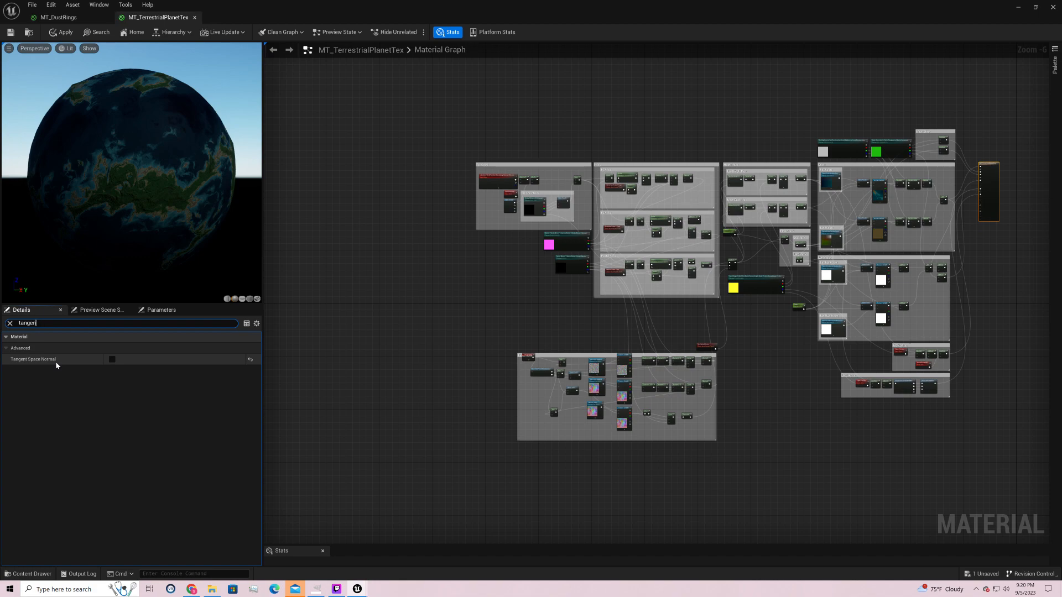
{"action": "key", "text": "ctrl+a"}
{"action": "key", "text": "BackSpace"}
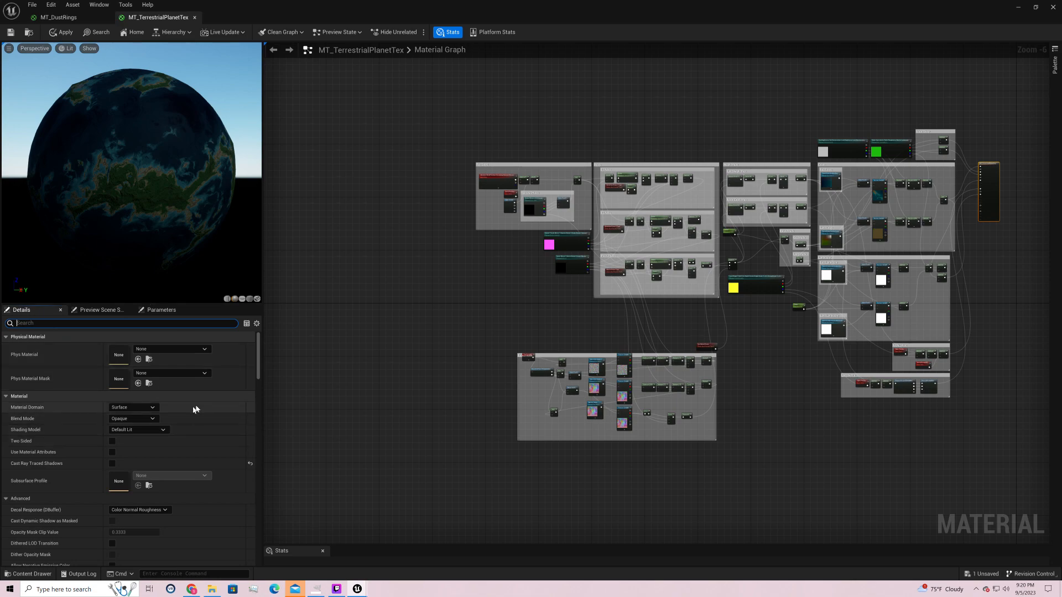
- Set the material's mobile Float Precision Mode to Default
{"action": "scroll", "coordinate": [212, 431], "scroll_direction": "down", "scroll_amount": 1}
{"action": "scroll", "coordinate": [212, 429], "scroll_direction": "down", "scroll_amount": 4}
{"action": "scroll", "coordinate": [211, 427], "scroll_direction": "down", "scroll_amount": 9}
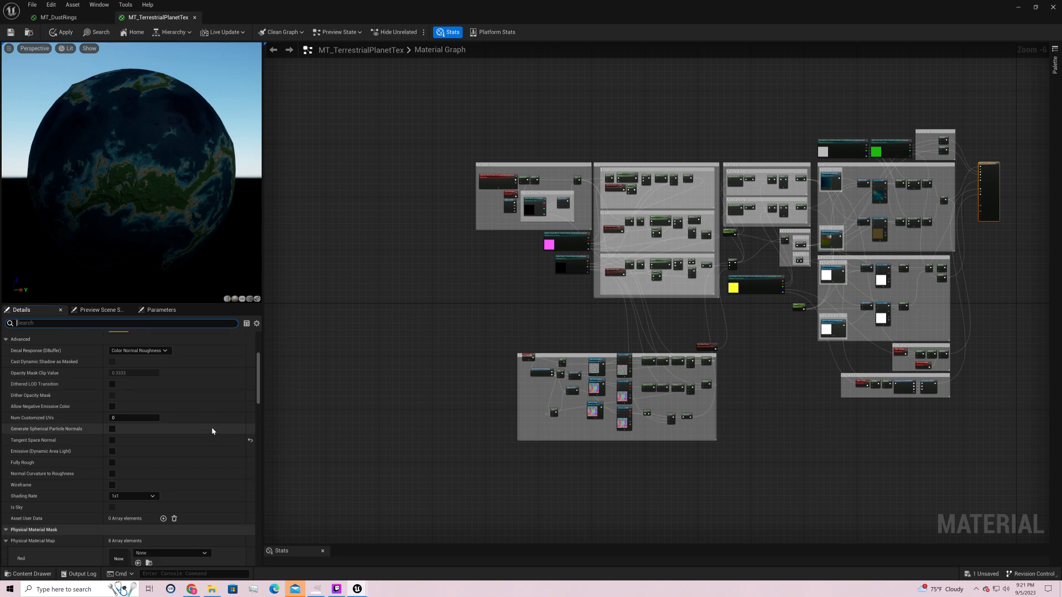
{"action": "scroll", "coordinate": [205, 408], "scroll_direction": "down", "scroll_amount": 7}
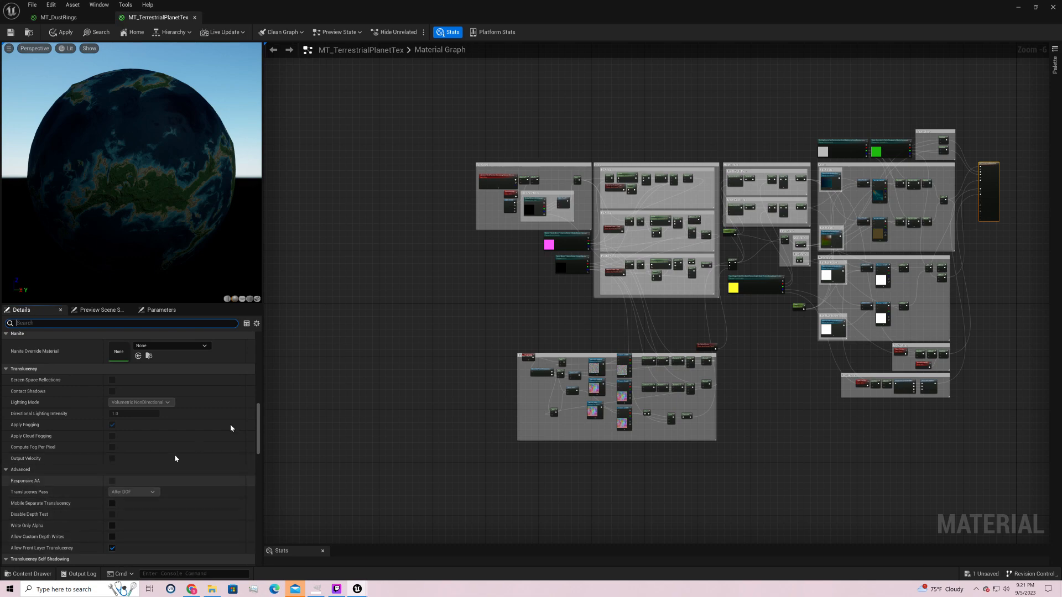
{"action": "scroll", "coordinate": [229, 443], "scroll_direction": "down", "scroll_amount": 6}
{"action": "scroll", "coordinate": [221, 410], "scroll_direction": "down", "scroll_amount": 10}
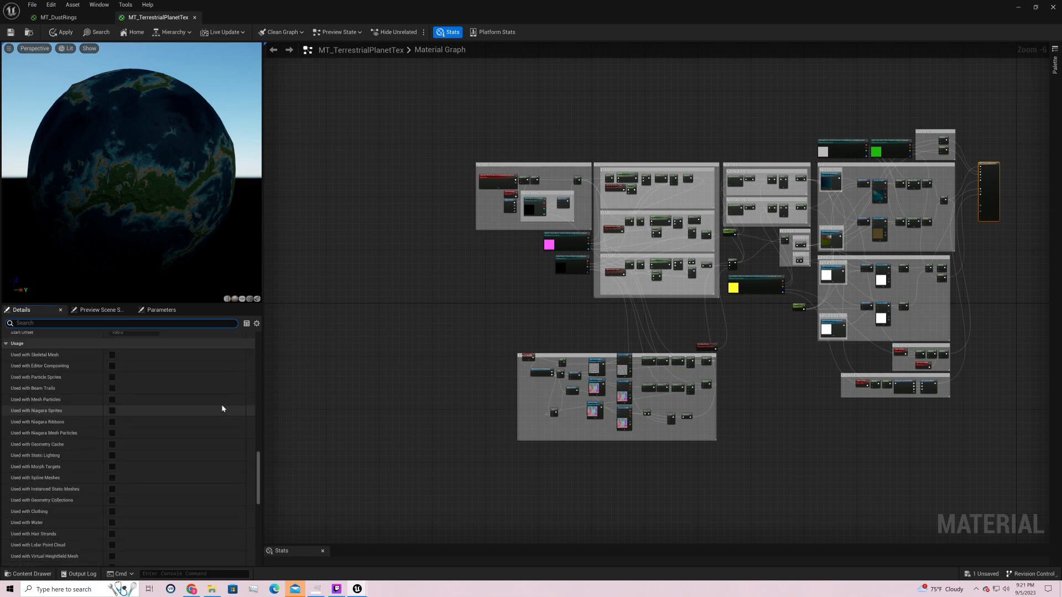
{"action": "left_click", "coordinate": [171, 416]}
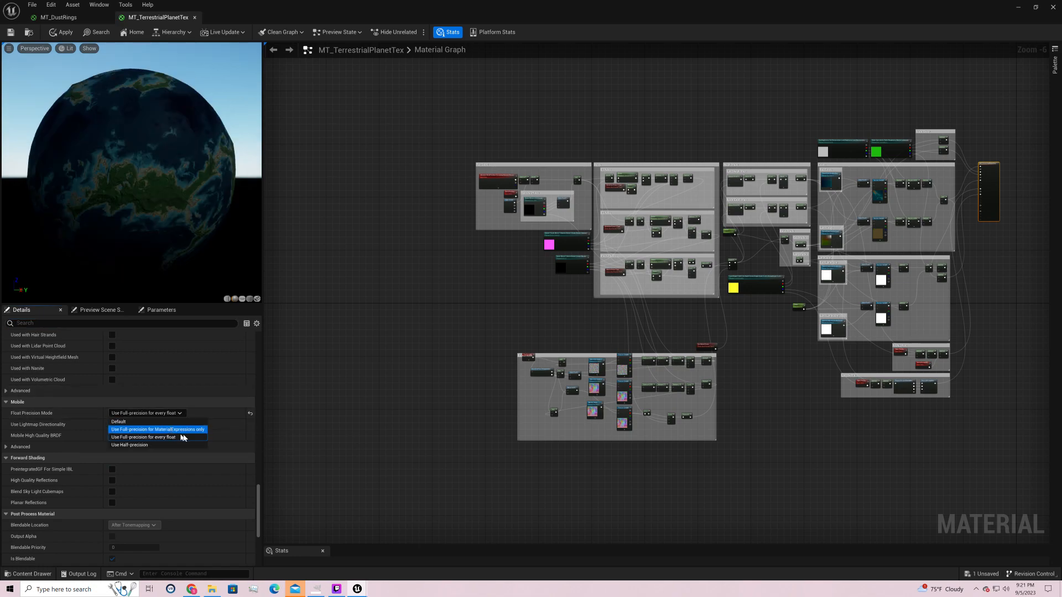
{"action": "left_click", "coordinate": [177, 423]}
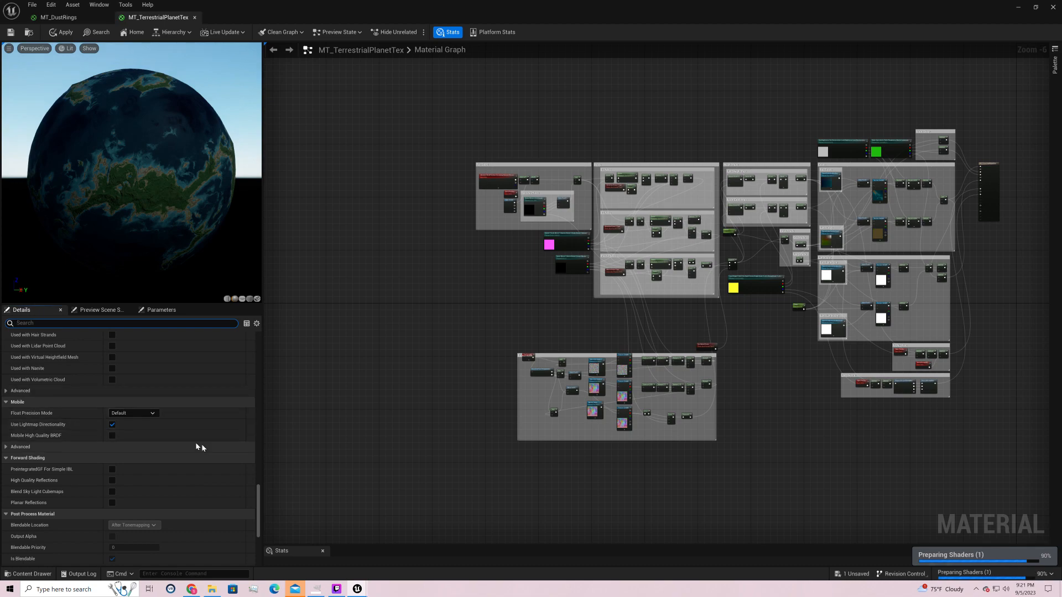
- Filter the material's properties by "tange" to show the Tangent Space Normal option
{"action": "scroll", "coordinate": [177, 415], "scroll_direction": "down", "scroll_amount": 1}
{"action": "scroll", "coordinate": [178, 417], "scroll_direction": "down", "scroll_amount": 1}
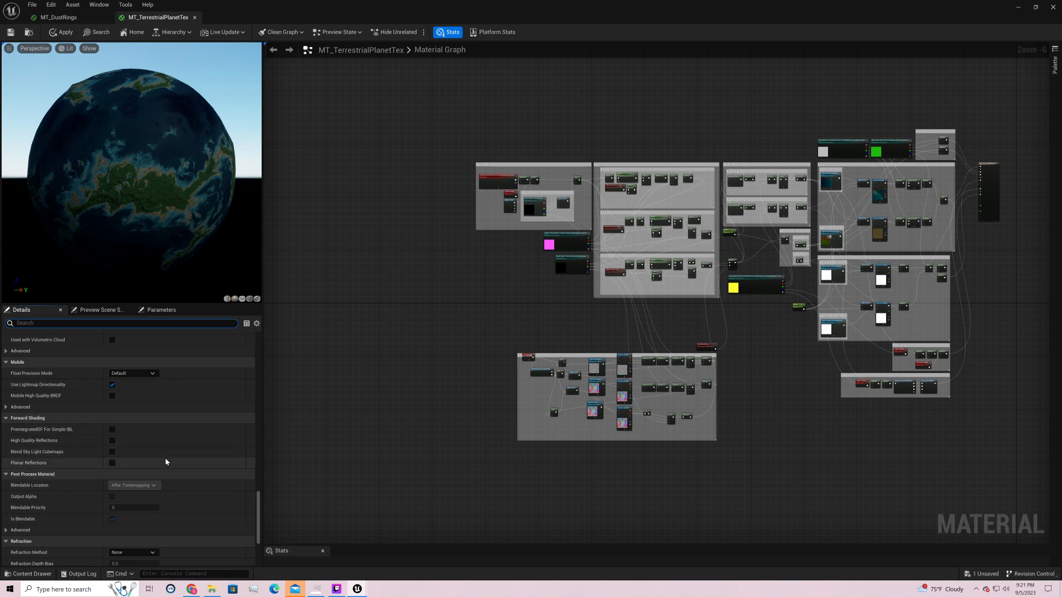
{"action": "scroll", "coordinate": [166, 459], "scroll_direction": "up", "scroll_amount": 4}
{"action": "type", "text": "tange"}
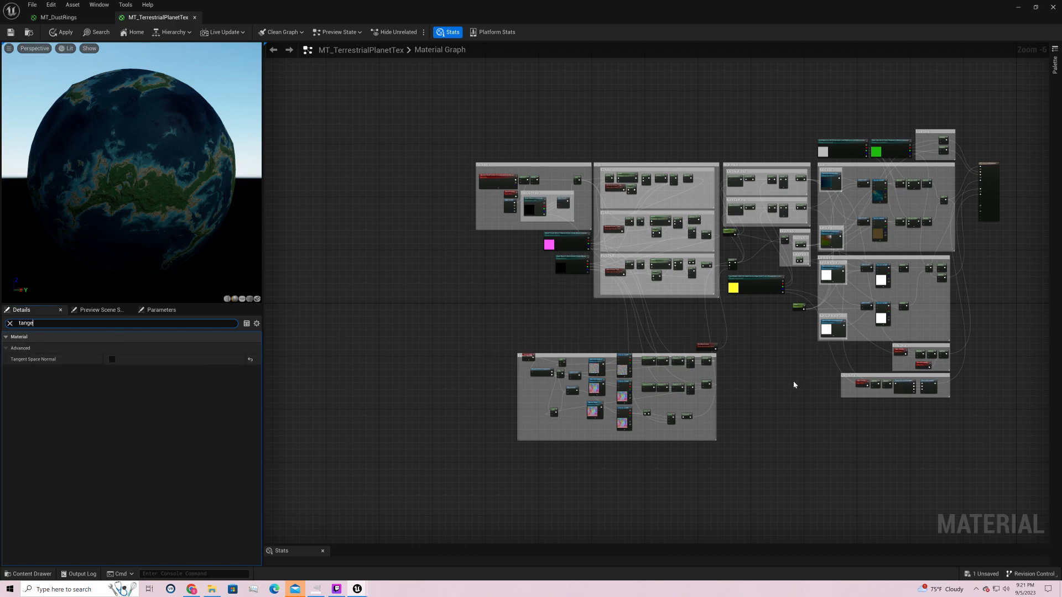
- Examine the Absolute World Position and Subtract nodes at the start of the Tex Coord group
{"action": "right_click_drag", "start_coordinate": [587, 314], "coordinate": [547, 337]}
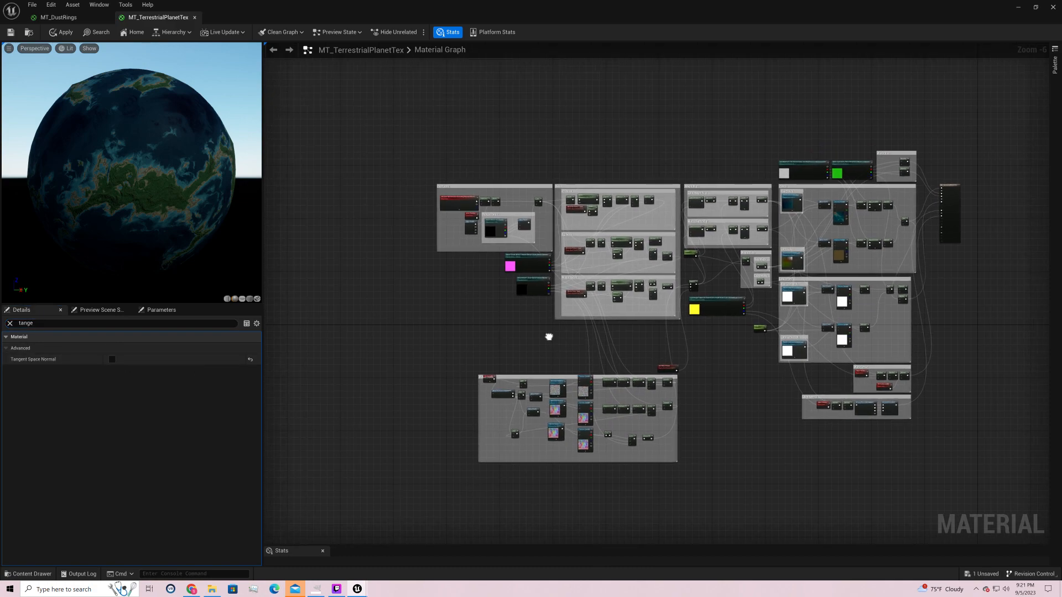
{"action": "scroll", "coordinate": [522, 299], "scroll_direction": "up", "scroll_amount": 5}
{"action": "right_click_drag", "start_coordinate": [347, 230], "coordinate": [498, 461]}
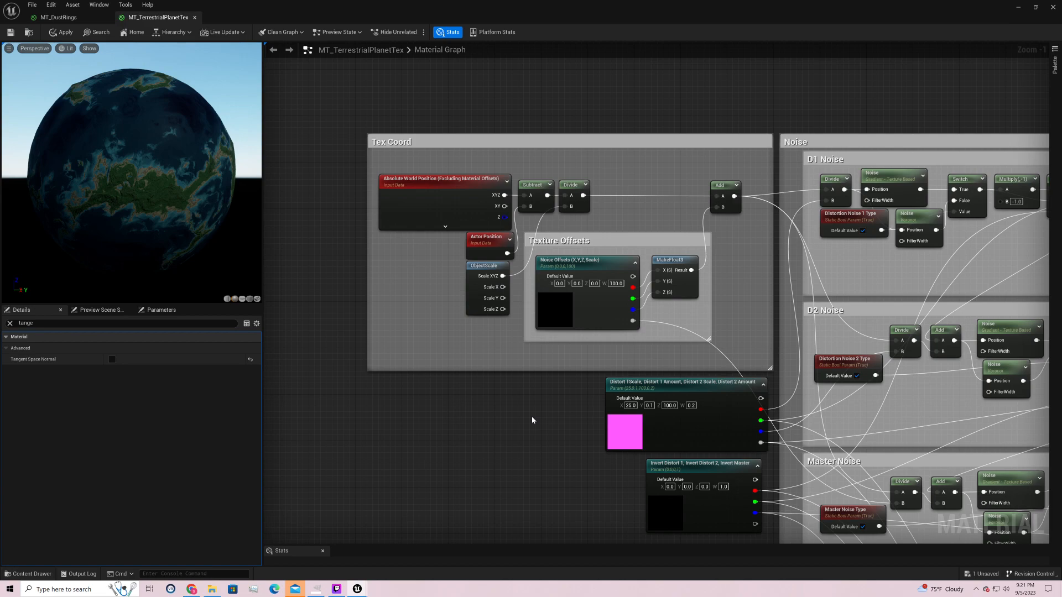
{"action": "left_click", "coordinate": [439, 191]}
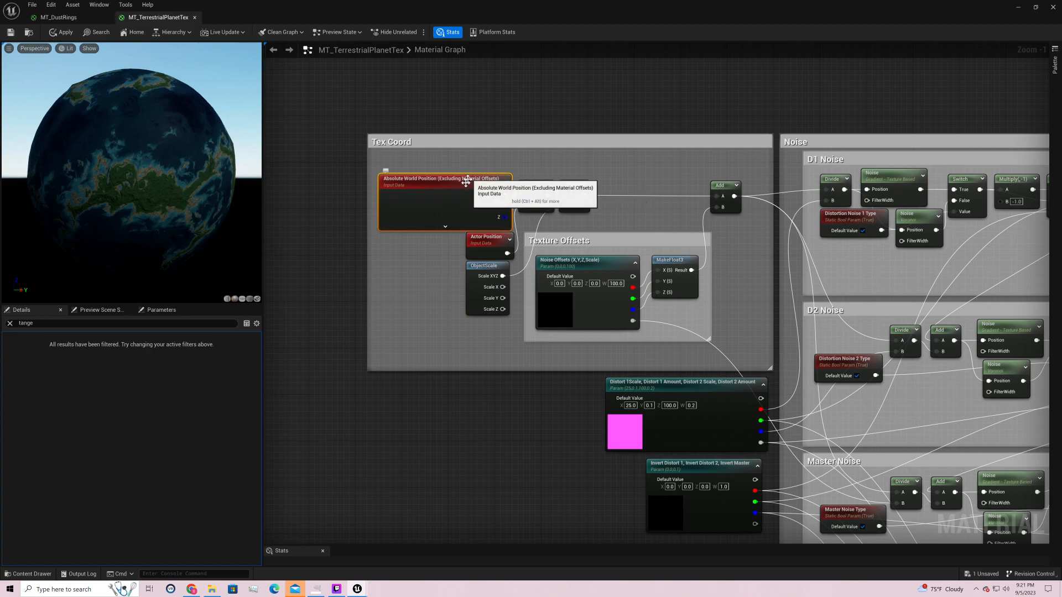
{"action": "left_click", "coordinate": [538, 188]}
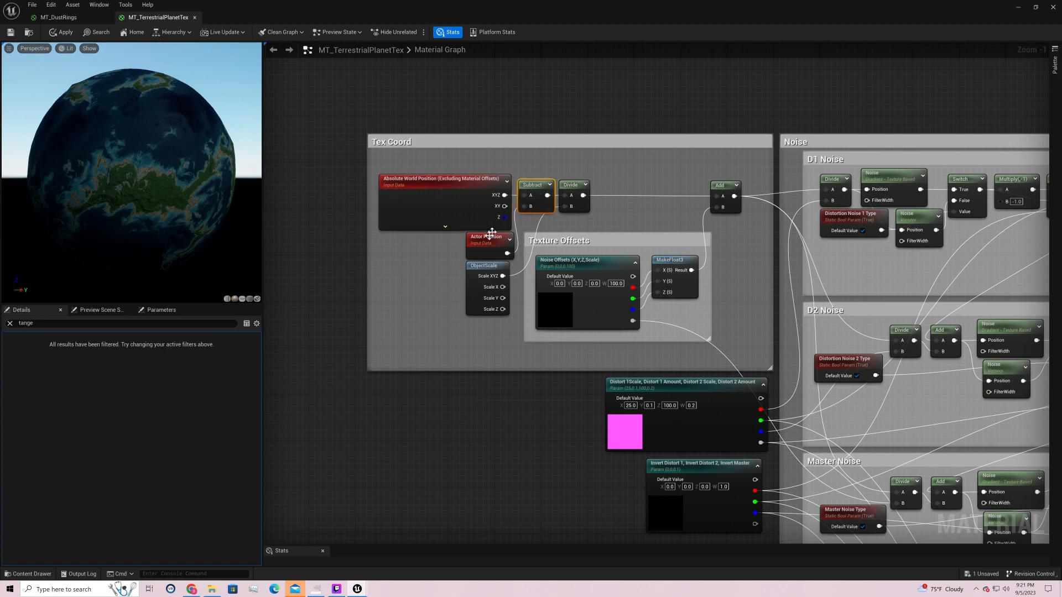
- Examine the ObjectScale input, the Divide node and the Noise Offsets parameter in the Tex Coord group
{"action": "left_click", "coordinate": [484, 282]}
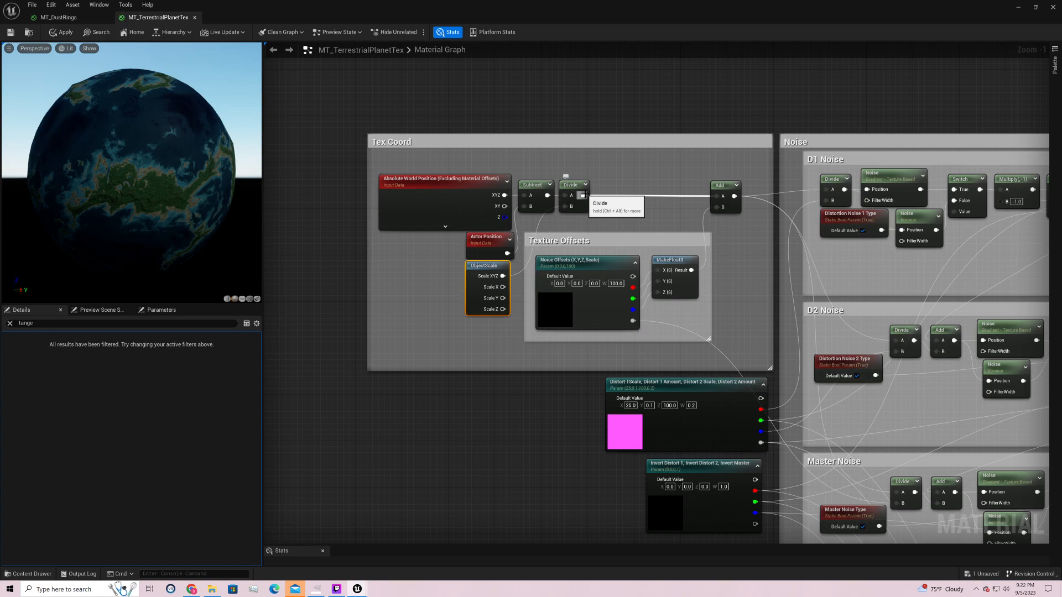
{"action": "right_click_drag", "start_coordinate": [741, 228], "coordinate": [647, 190]}
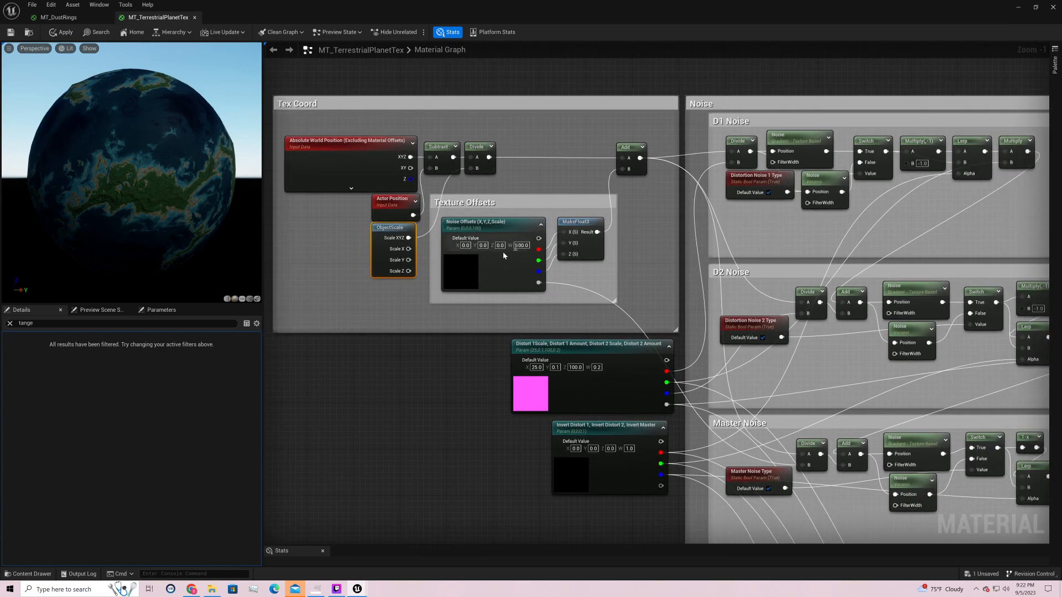
{"action": "left_click", "coordinate": [484, 226]}
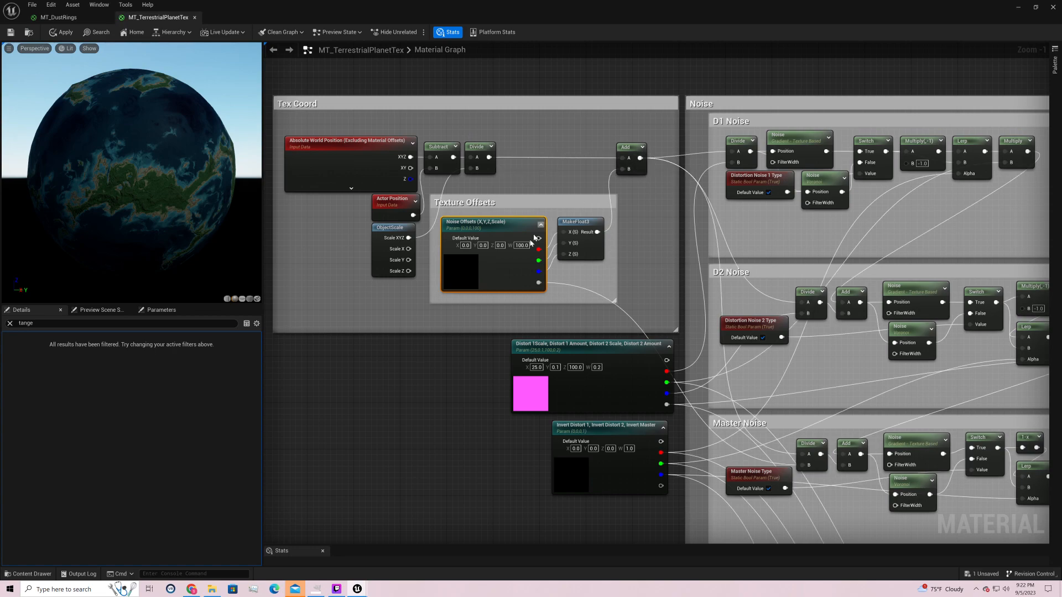
- Try an X value of 50 in the Noise Offsets parameter, and set it back to 0
{"action": "left_click", "coordinate": [465, 245]}
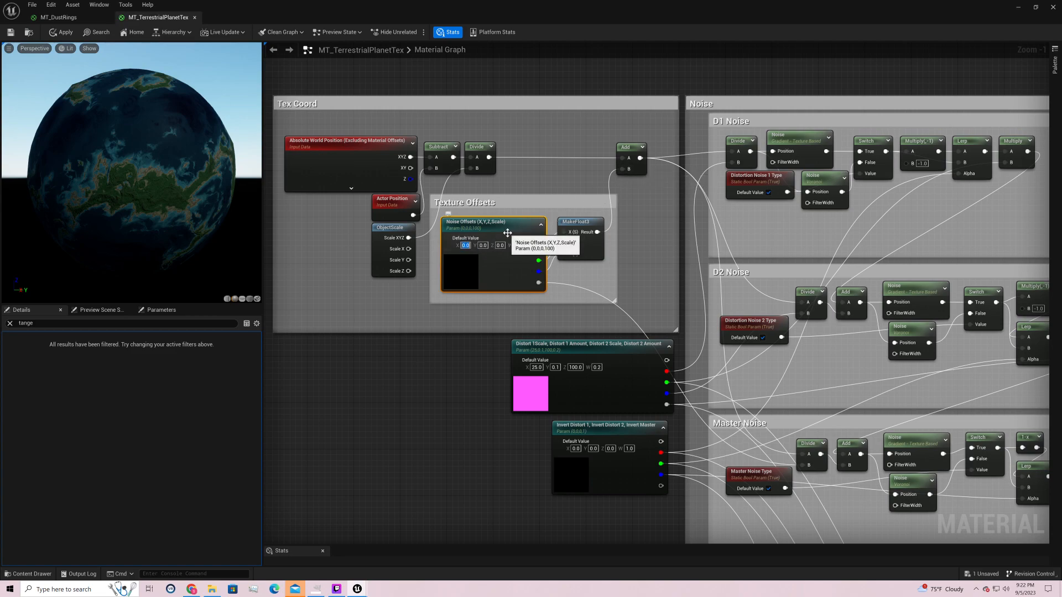
{"action": "type", "text": "50"}
{"action": "key", "text": "Return"}
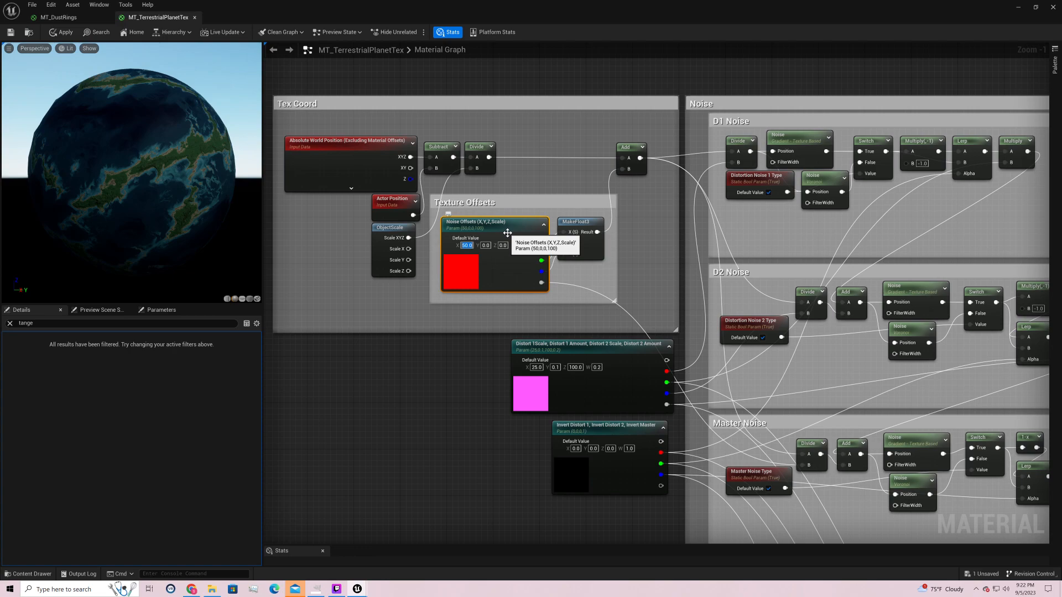
{"action": "type", "text": "0"}
{"action": "key", "text": "Return"}
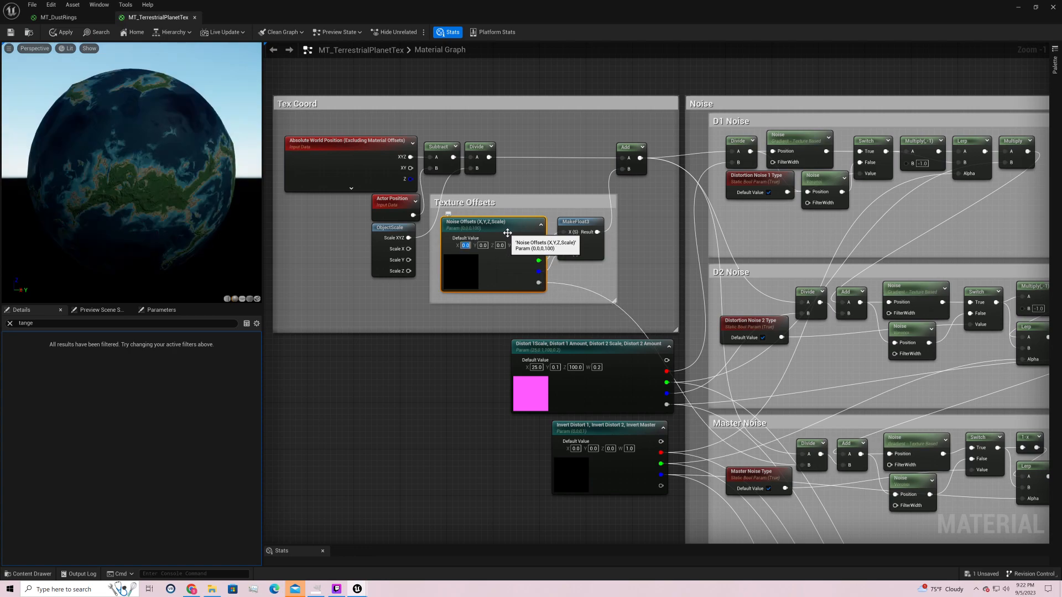
{"action": "left_click", "coordinate": [624, 217]}
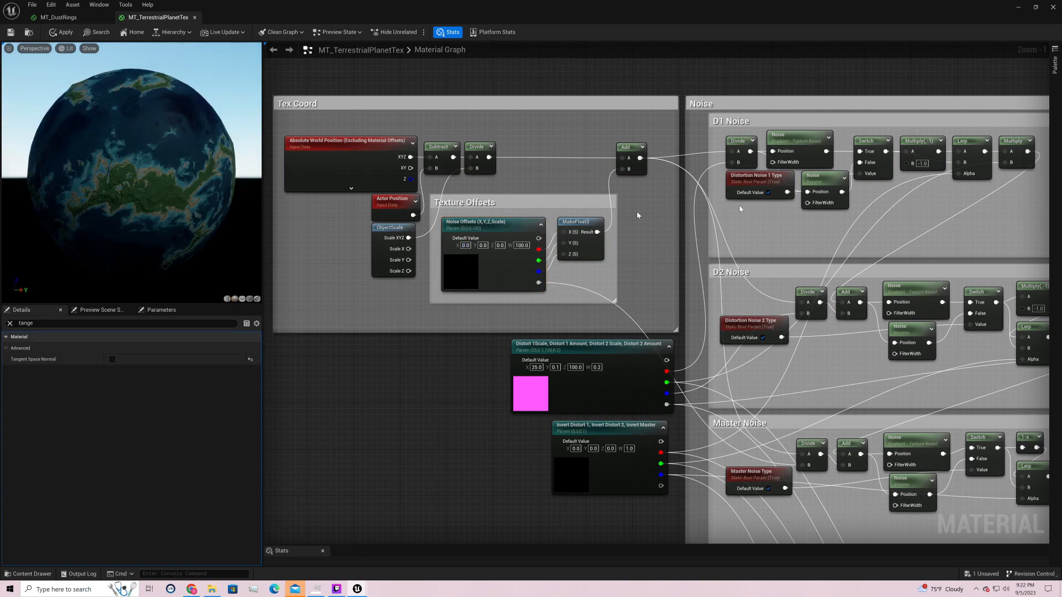
- Examine the D1 Noise, D2 Noise and Master Noise groups in the Noise section
{"action": "right_click_drag", "start_coordinate": [907, 241], "coordinate": [712, 213]}
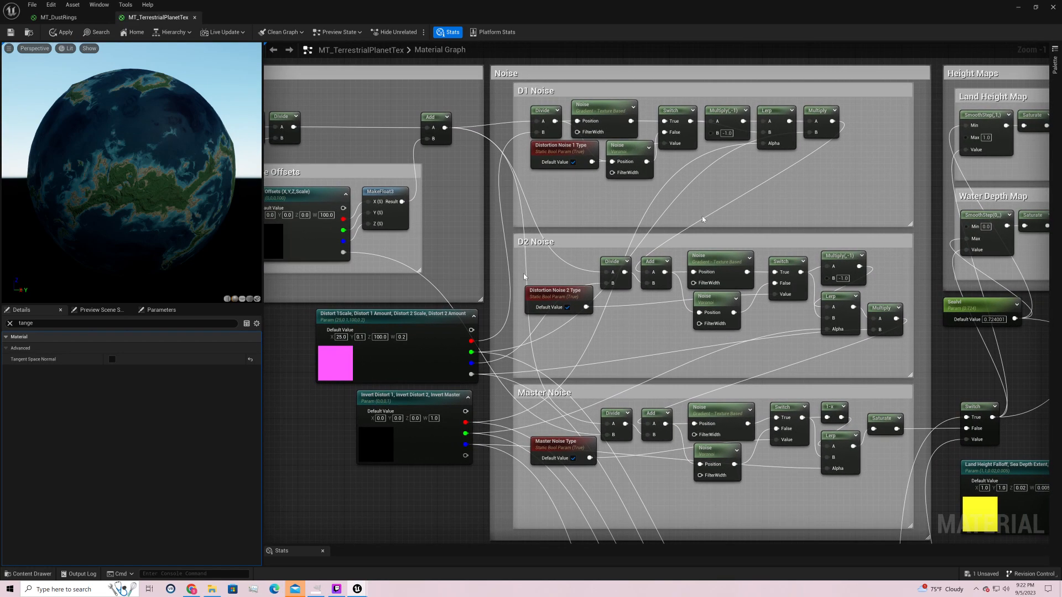
{"action": "left_click", "coordinate": [565, 92]}
{"action": "left_click", "coordinate": [558, 240]}
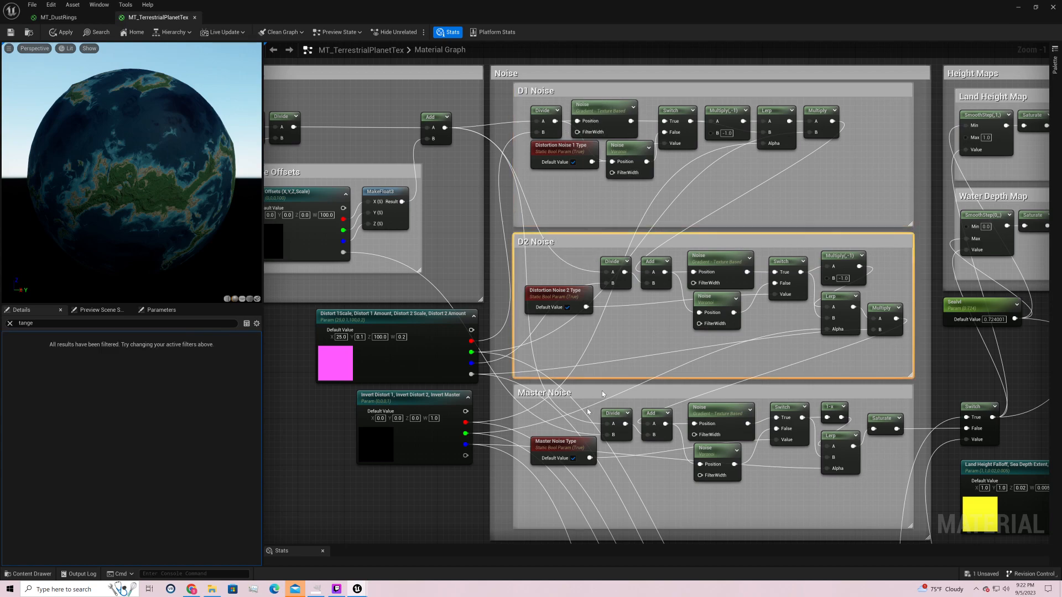
{"action": "left_click", "coordinate": [588, 396]}
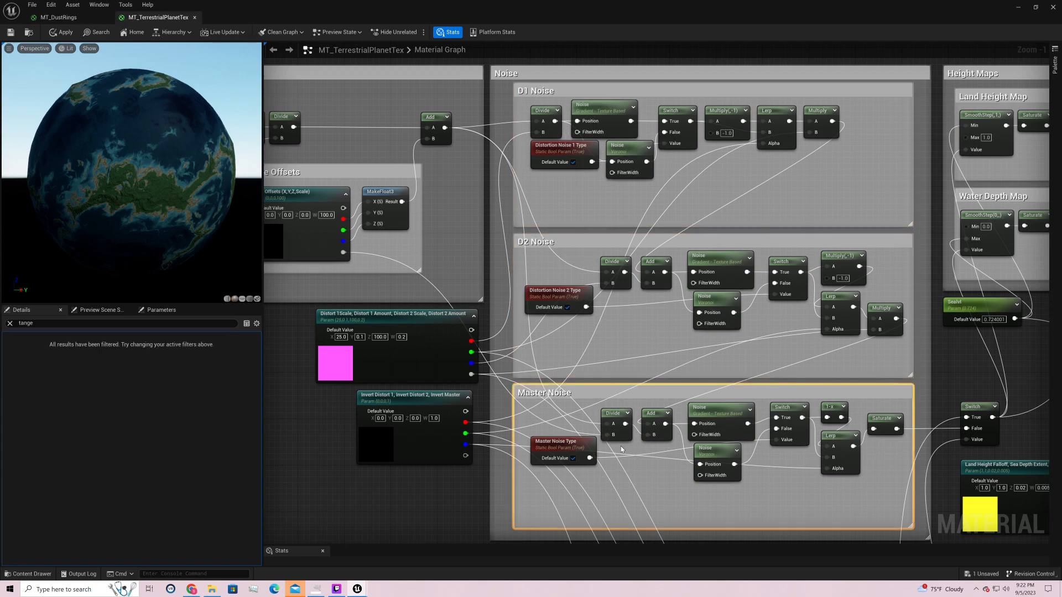
{"action": "right_click_drag", "start_coordinate": [525, 182], "coordinate": [601, 251]}
- Clear the property filter and rename the distortion vector parameter to "Distort 1 Scale, Distort 1 Amount, Distort 2 Scale, Distort 2 Amount"
{"action": "left_click", "coordinate": [498, 392]}
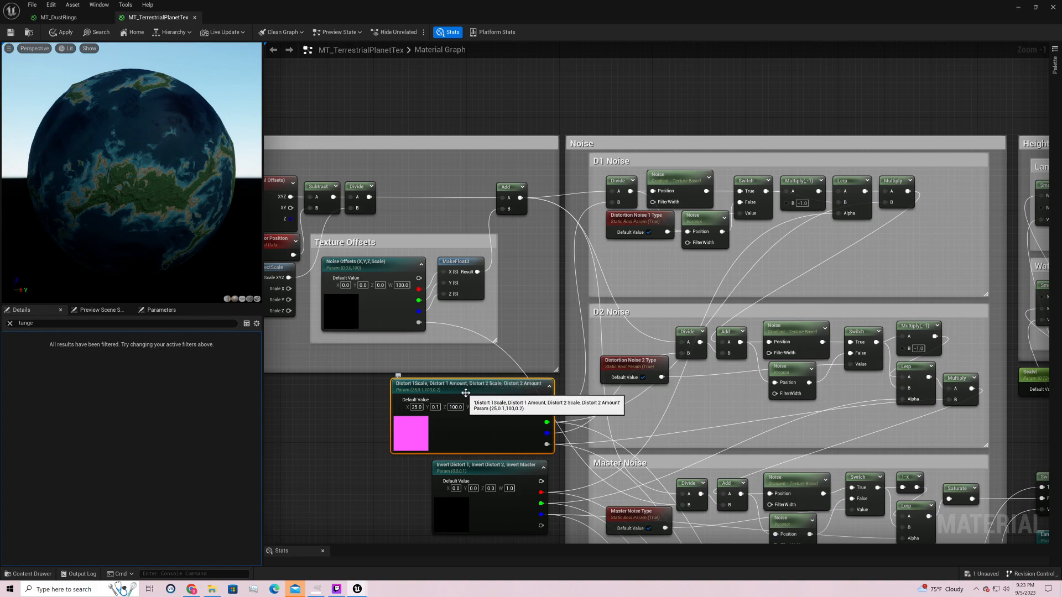
{"action": "left_click_drag", "start_coordinate": [51, 325], "coordinate": [1, 331]}
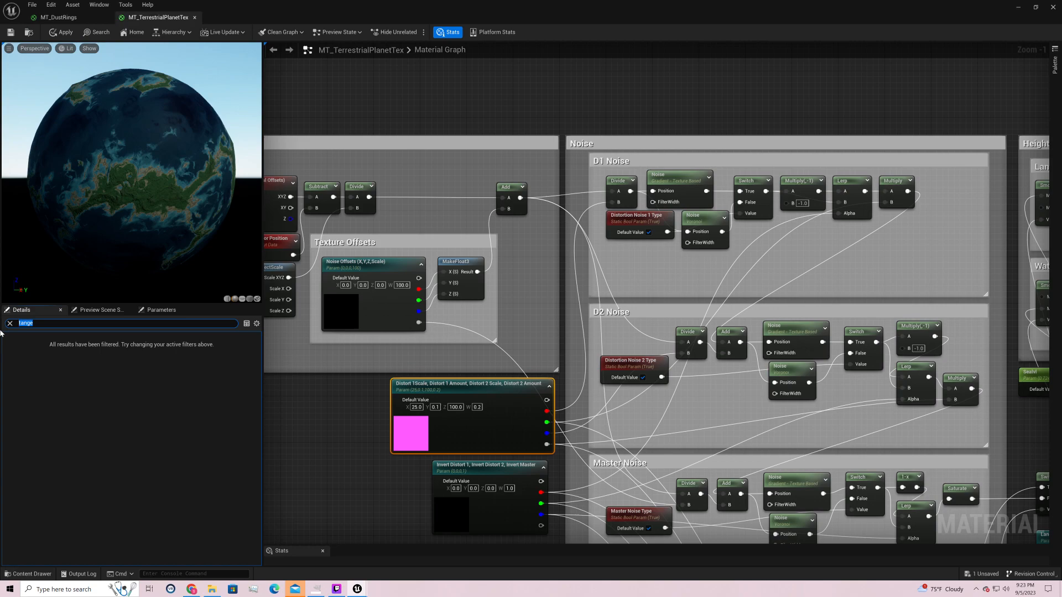
{"action": "key", "text": "BackSpace"}
{"action": "left_click", "coordinate": [7, 337]}
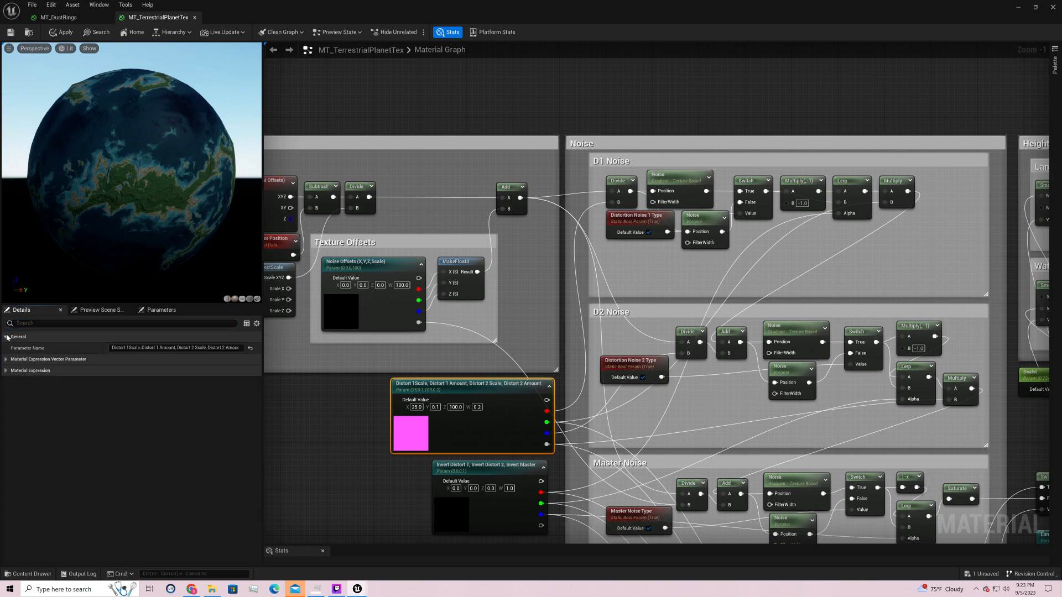
{"action": "left_click", "coordinate": [118, 348]}
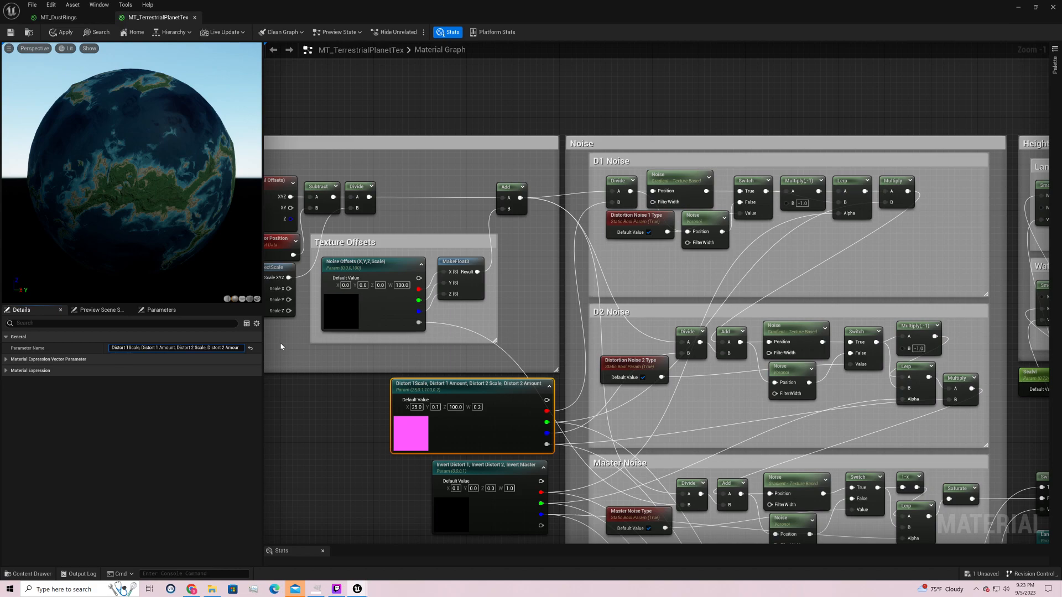
{"action": "key", "text": "Return"}
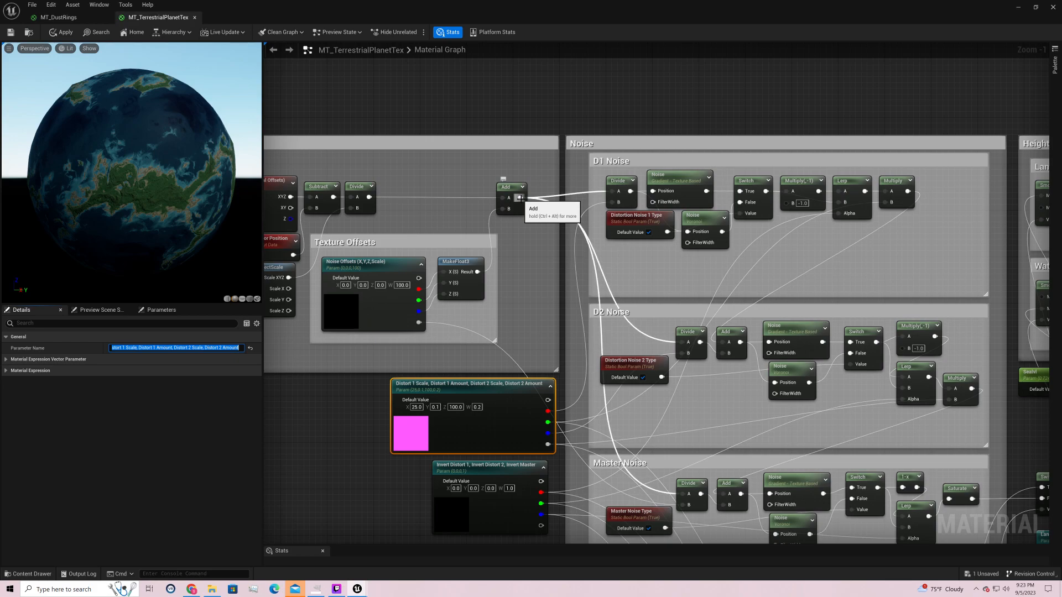
- Examine the Add node that ends the Tex Coord group and the gradient Noise node it feeds in D1 Noise
{"action": "right_click_drag", "start_coordinate": [500, 132], "coordinate": [581, 240]}
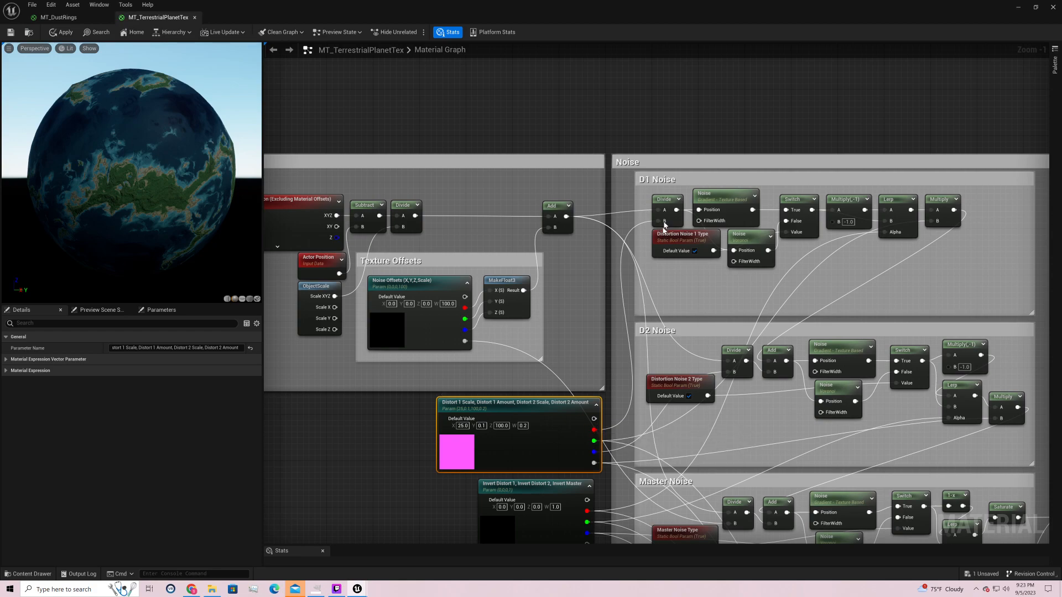
{"action": "left_click", "coordinate": [561, 215]}
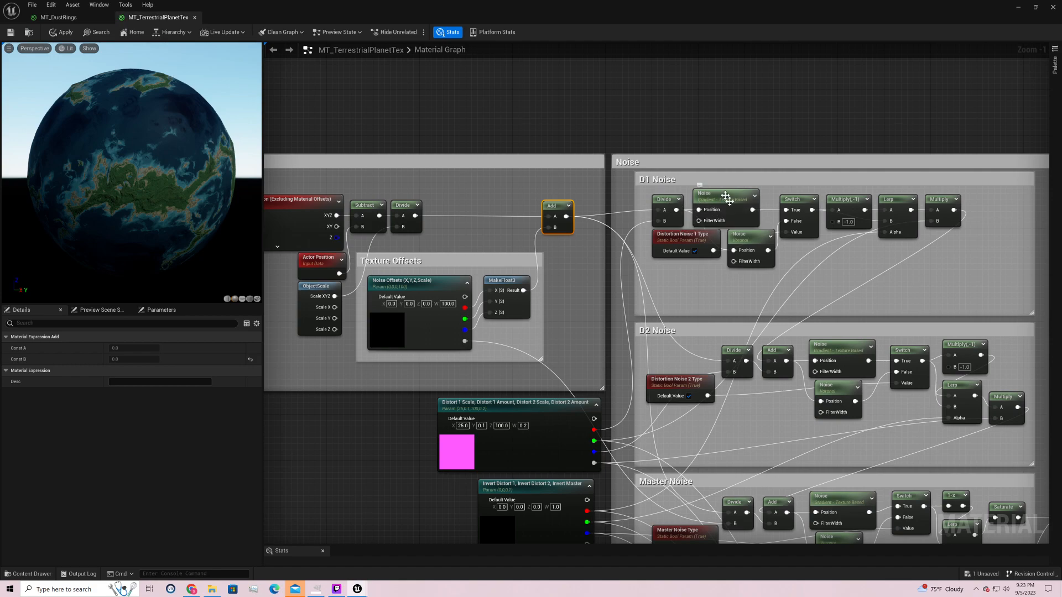
{"action": "right_click_drag", "start_coordinate": [830, 277], "coordinate": [782, 299]}
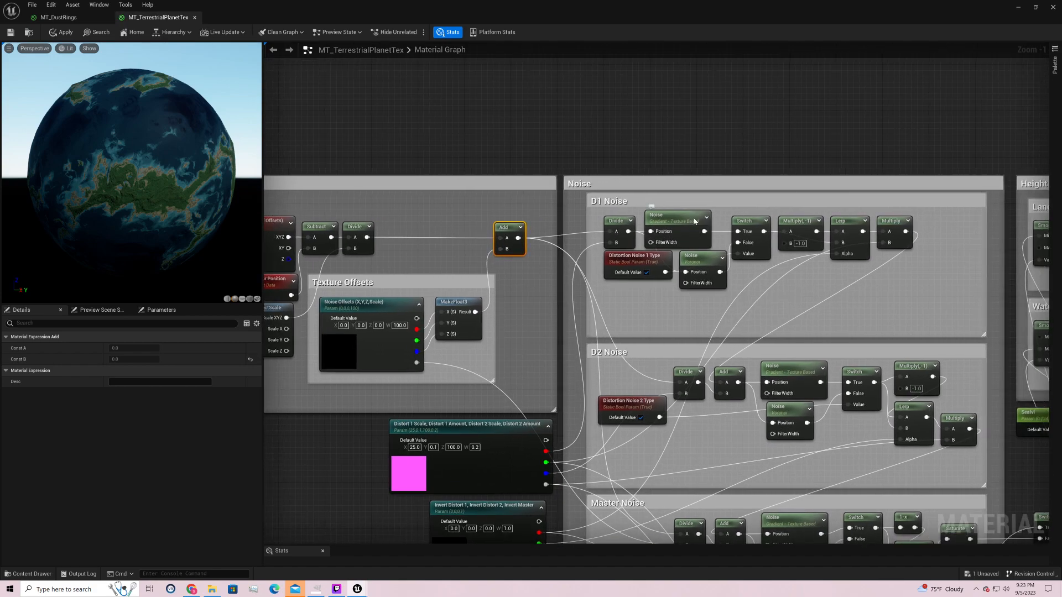
{"action": "left_click", "coordinate": [695, 221]}
- In D1 Noise, move Distortion Noise 1 Type below the Noise nodes and center the Voronoi Noise node under the gradient one
{"action": "left_click", "coordinate": [705, 276]}
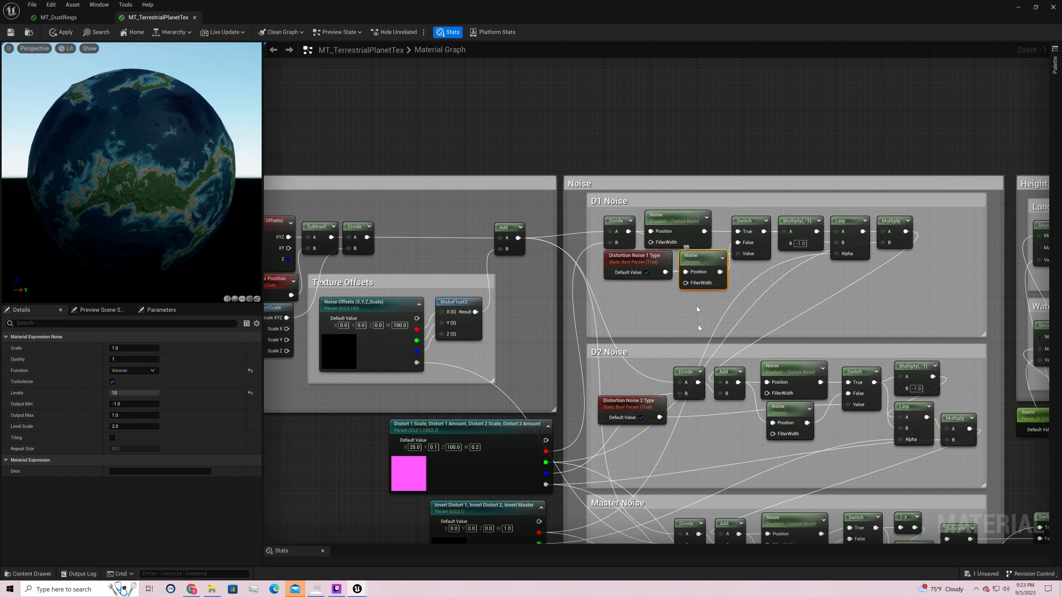
{"action": "left_click_drag", "start_coordinate": [648, 271], "coordinate": [705, 322]}
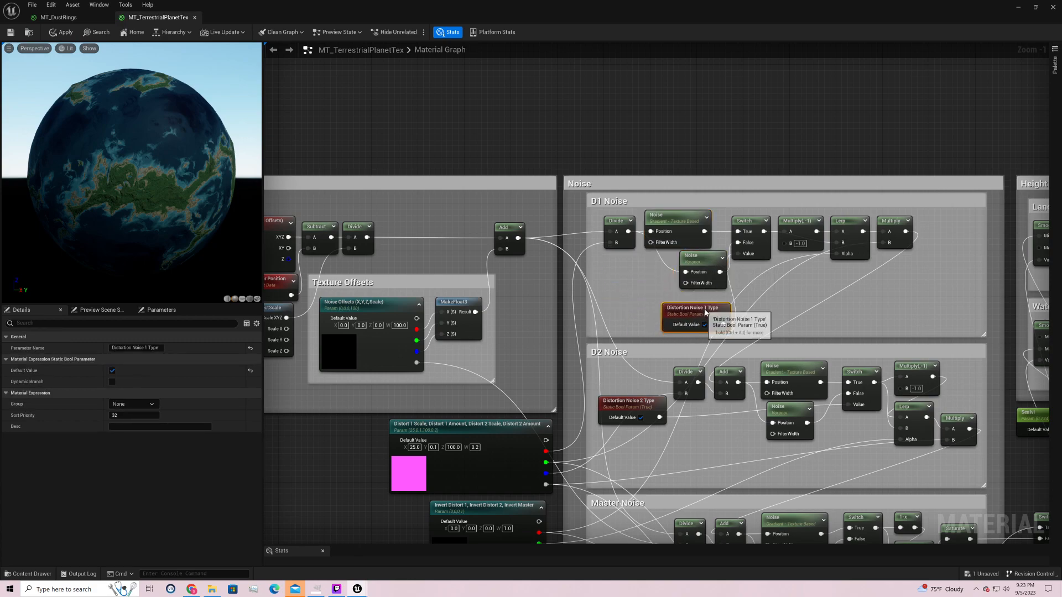
{"action": "left_click_drag", "start_coordinate": [704, 254], "coordinate": [680, 256]}
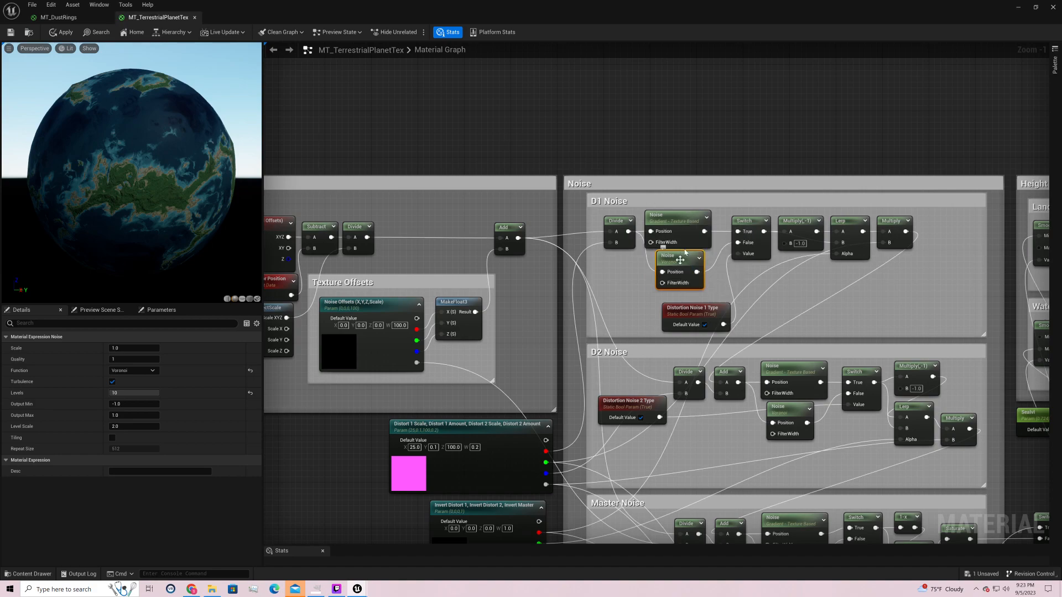
- Set Levels to 6 on both the gradient and the Voronoi Noise nodes of the D1 Noise group
{"action": "left_click", "coordinate": [681, 217]}
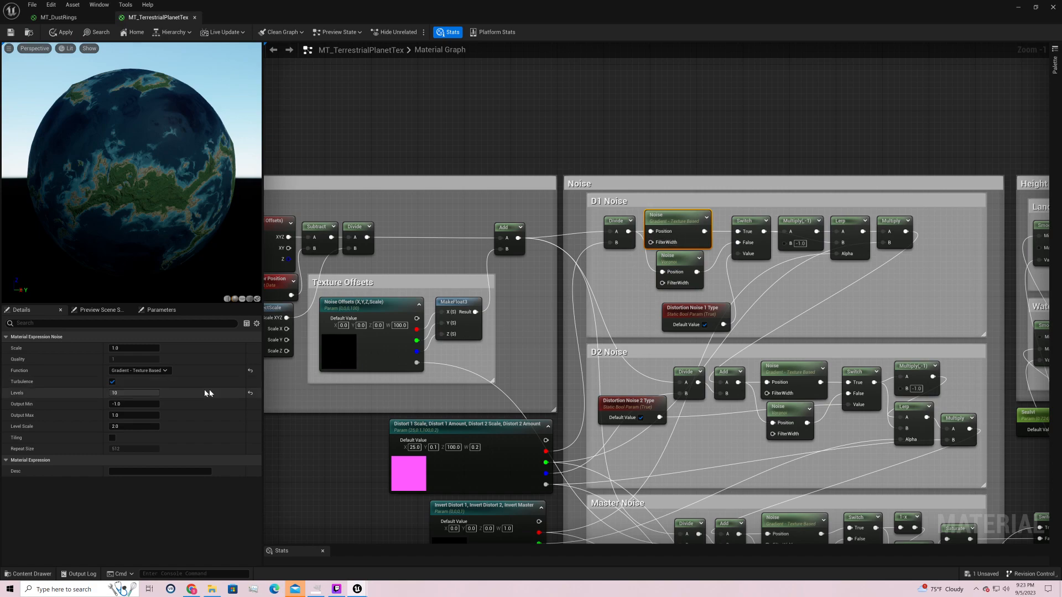
{"action": "left_click", "coordinate": [151, 392]}
{"action": "type", "text": "6"}
{"action": "key", "text": "Return"}
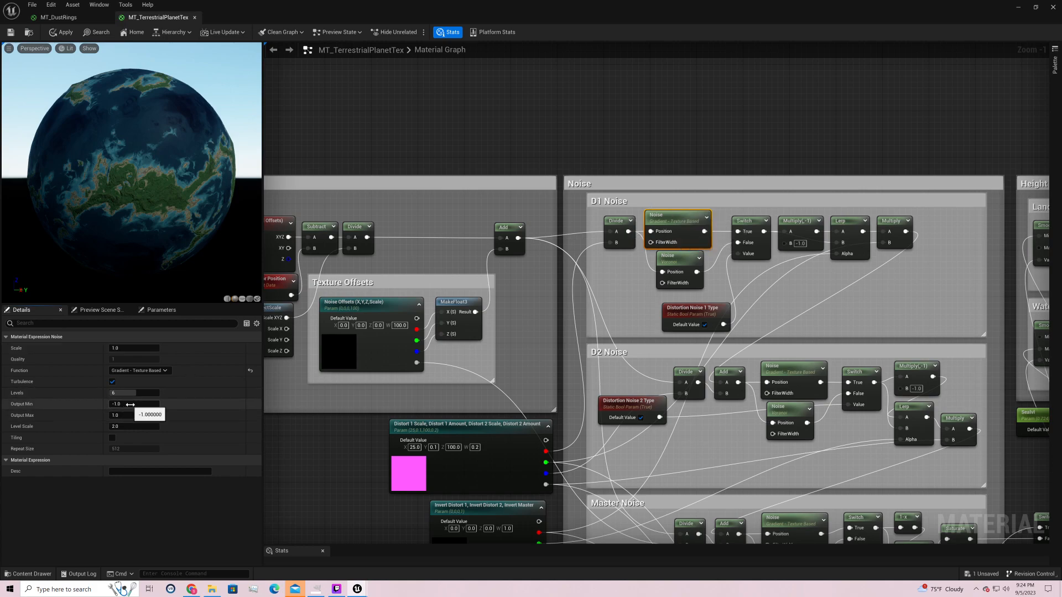
{"action": "left_click", "coordinate": [681, 258]}
{"action": "left_click", "coordinate": [141, 393]}
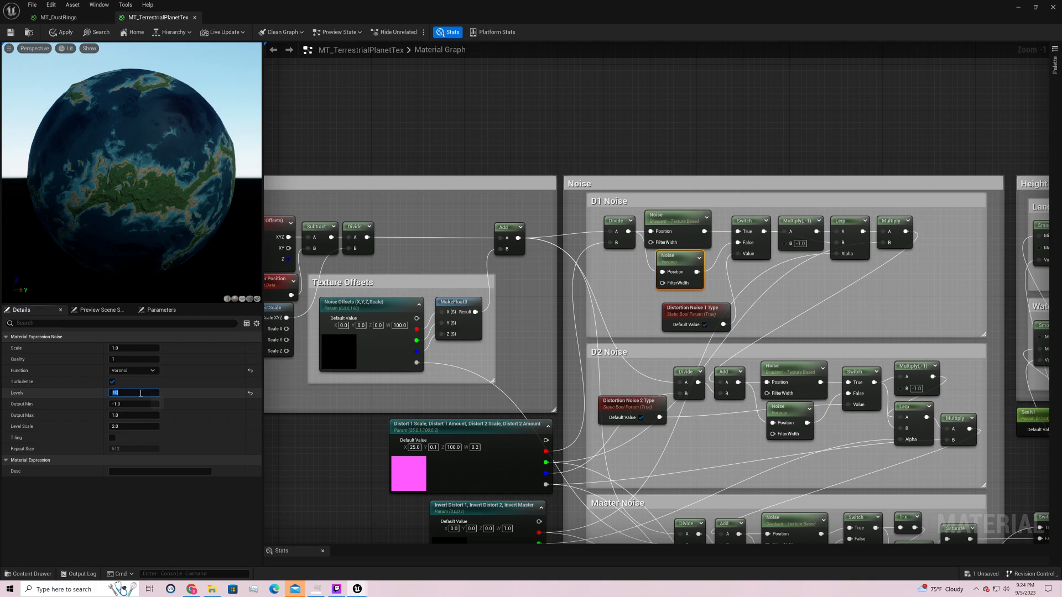
{"action": "type", "text": "6"}
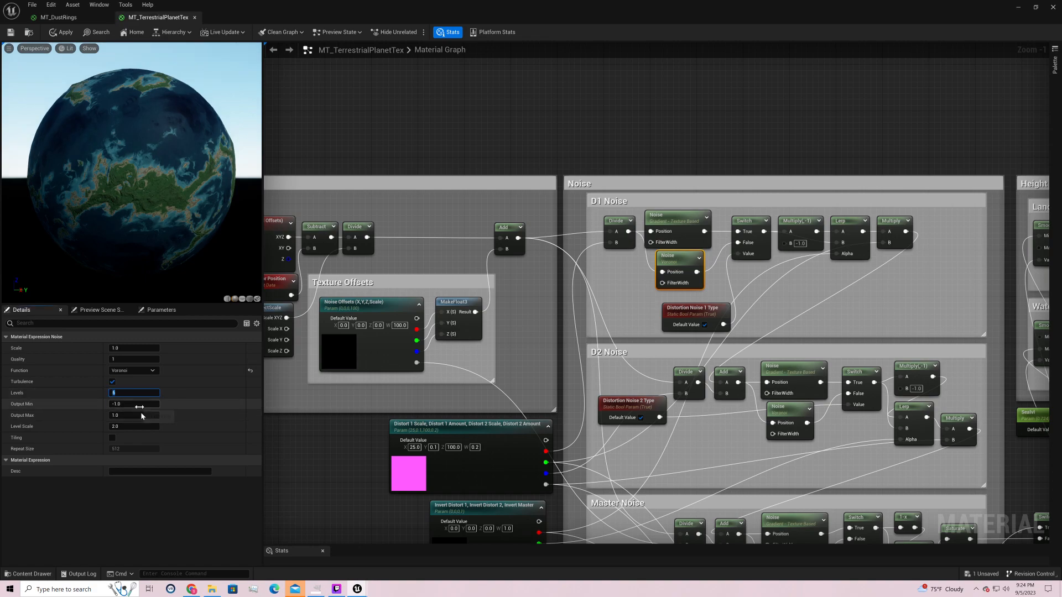
- Move the Distortion Noise 1 Type parameter directly beneath the Voronoi Noise node in D1 Noise
{"action": "left_click", "coordinate": [755, 236]}
{"action": "left_click", "coordinate": [694, 311]}
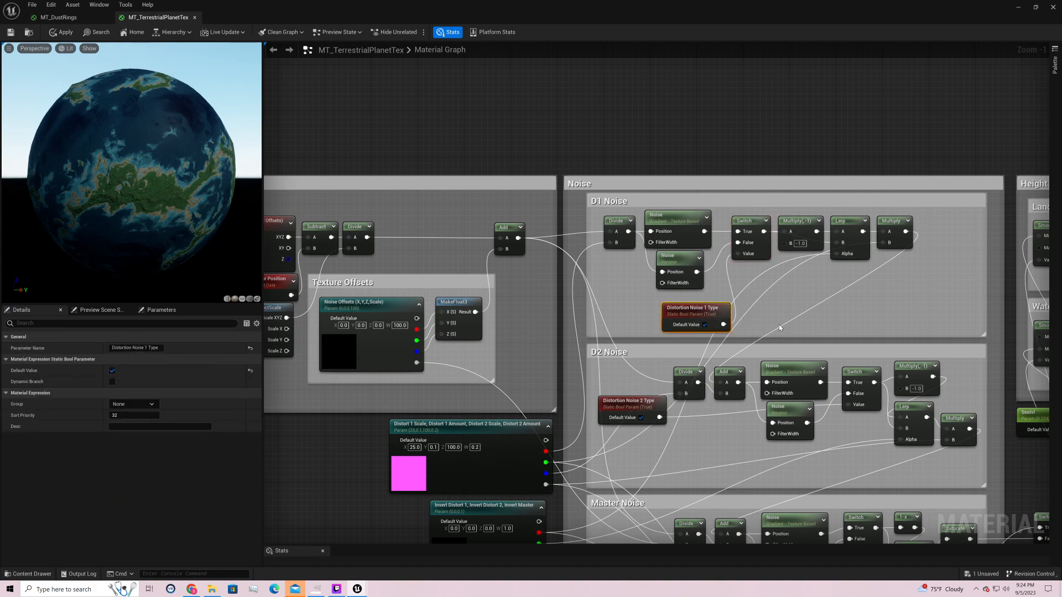
{"action": "left_click_drag", "start_coordinate": [705, 313], "coordinate": [682, 308]}
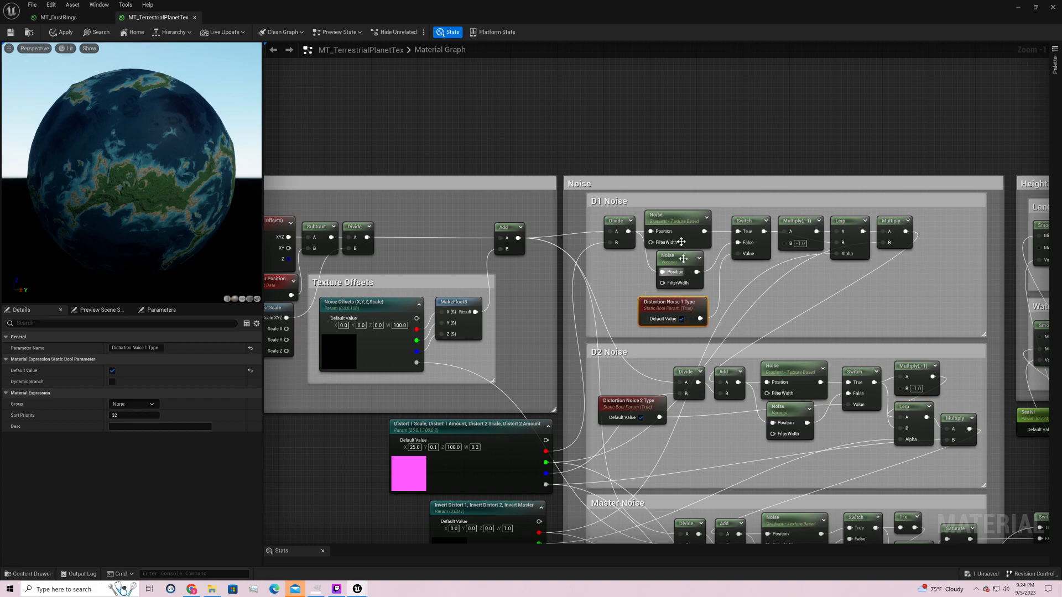
- Try Distortion Noise 1 Type with its default value off to compare the noise types, and turn it back on
{"action": "left_click", "coordinate": [675, 223]}
{"action": "left_click", "coordinate": [683, 260]}
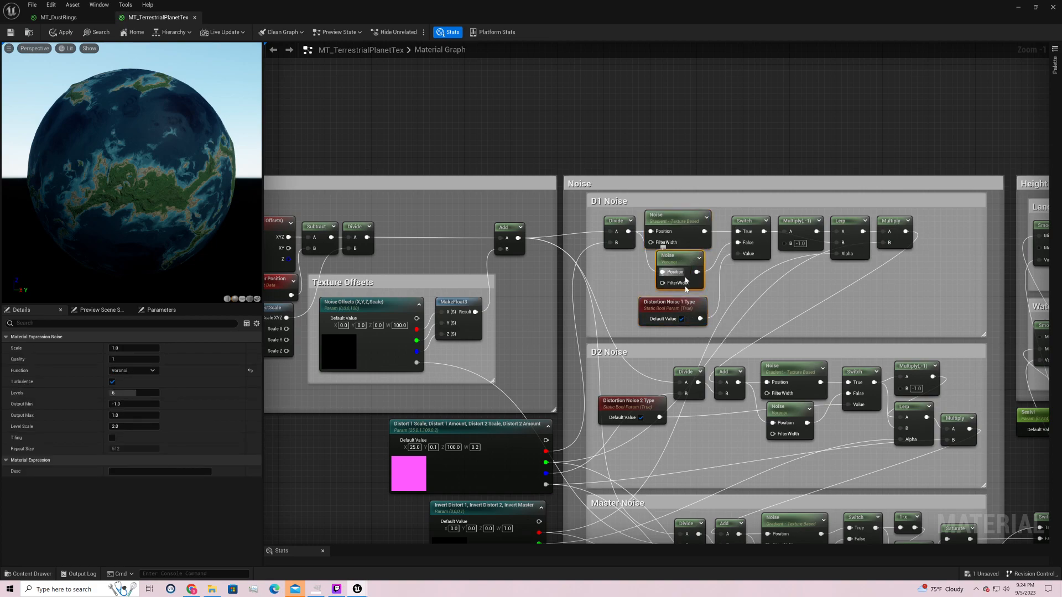
{"action": "left_click", "coordinate": [681, 319]}
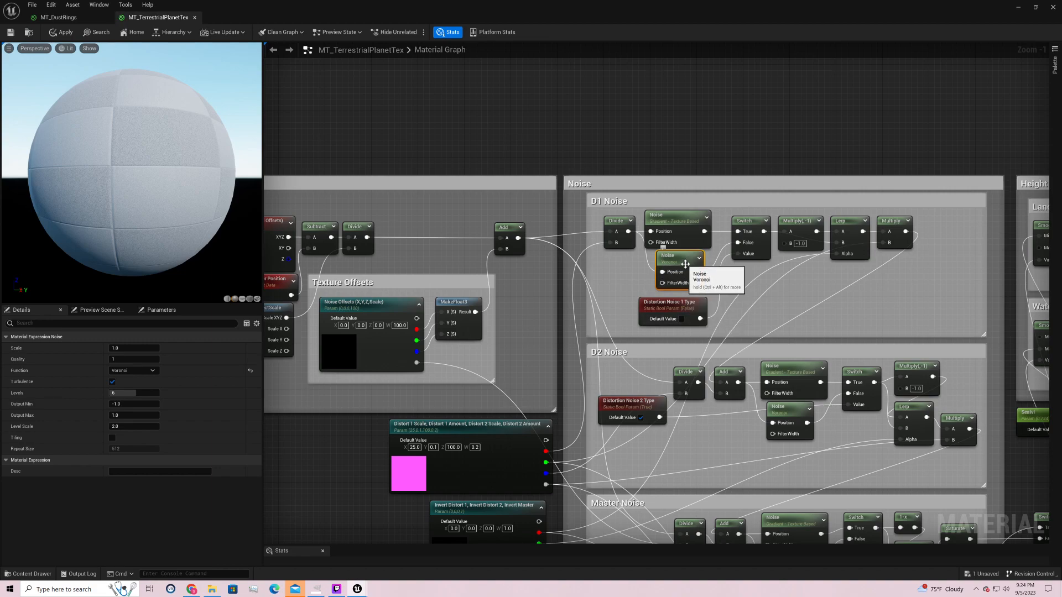
{"action": "left_click", "coordinate": [688, 215]}
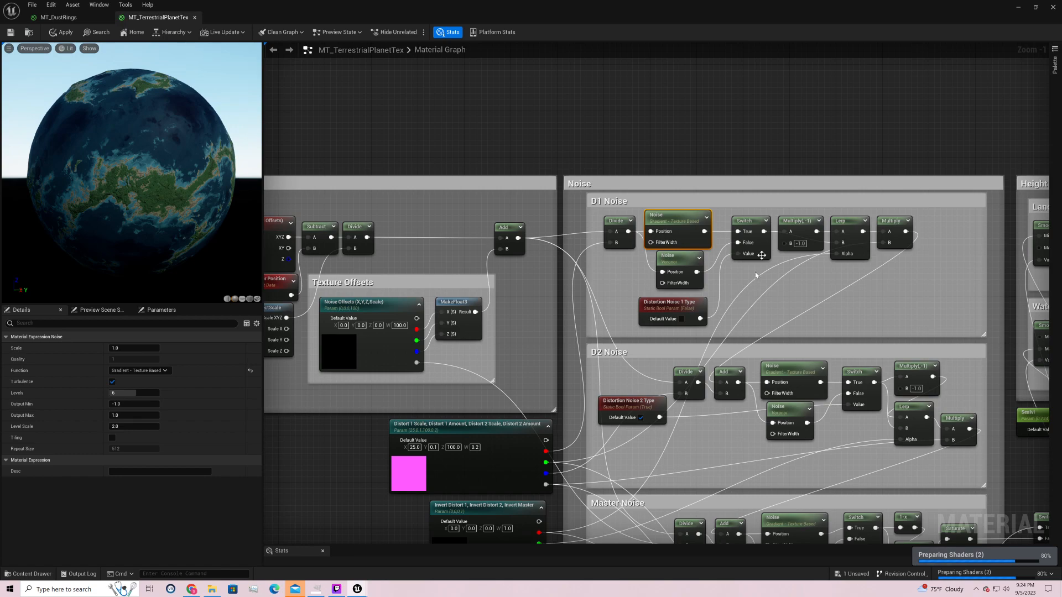
{"action": "left_click", "coordinate": [754, 221]}
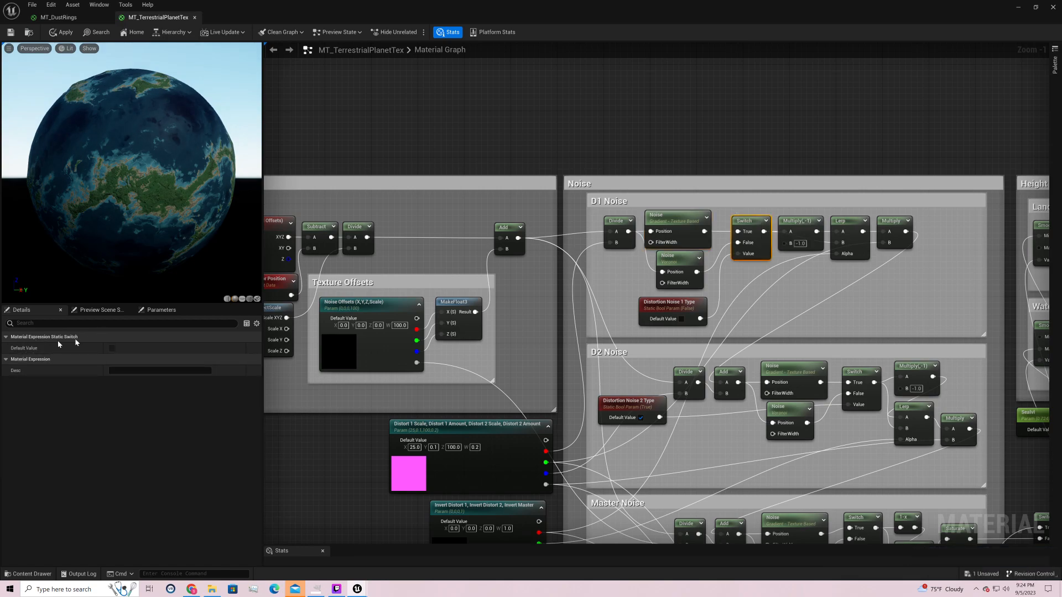
{"action": "left_click", "coordinate": [666, 308]}
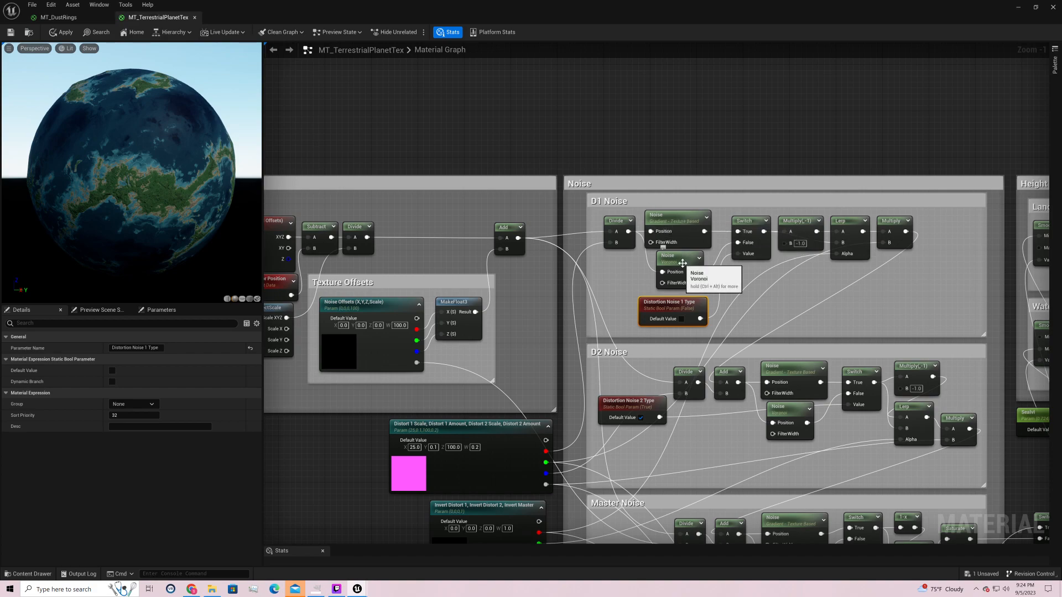
{"action": "left_click", "coordinate": [682, 319]}
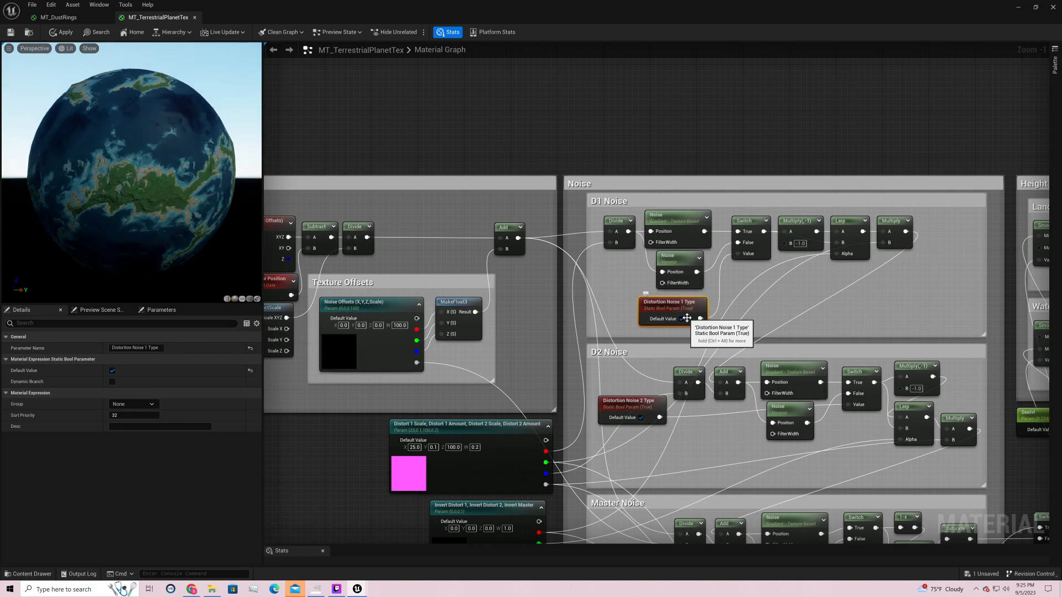
- Preview the D1 Noise Switch node's output on the sphere and view it from another angle
{"action": "right_click", "coordinate": [756, 223]}
{"action": "left_click", "coordinate": [777, 240]}
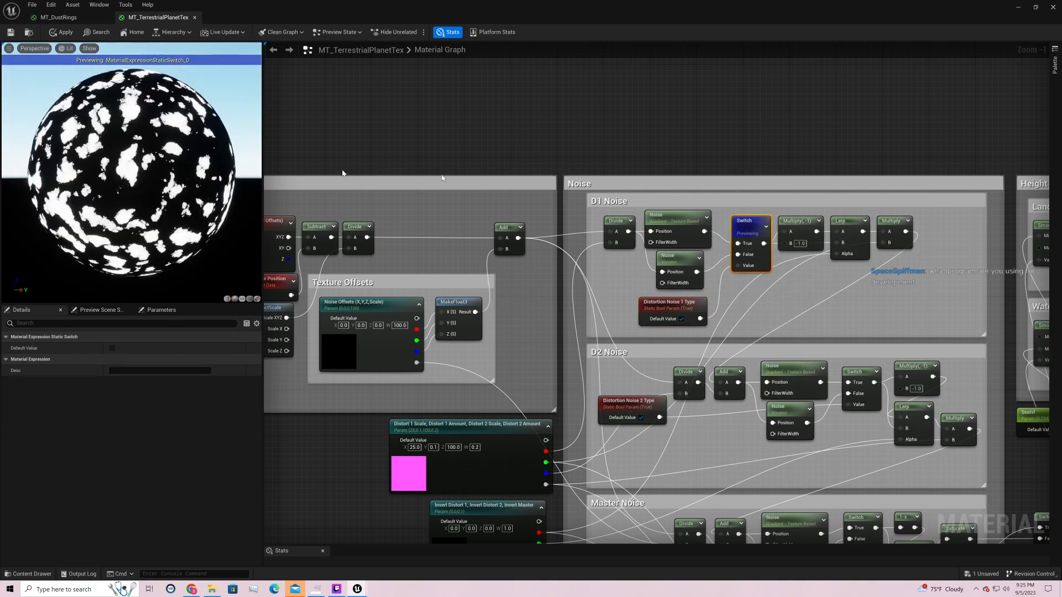
{"action": "left_click_drag", "start_coordinate": [156, 138], "coordinate": [167, 116]}
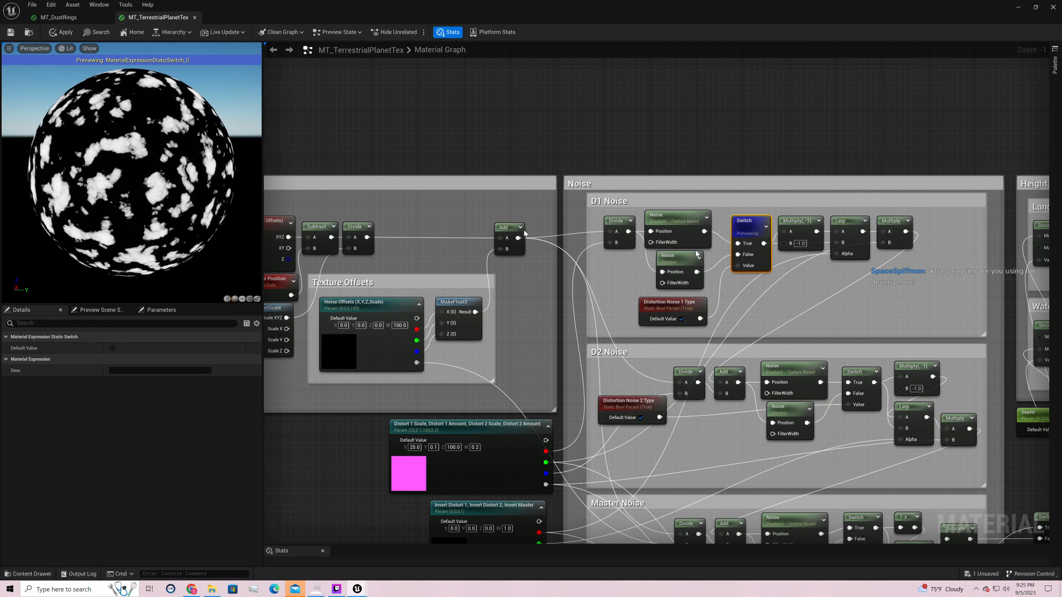
- Switch the default value of Distortion Noise 1 Type off and on repeatedly to compare both noise types, leaving it on
{"action": "left_click", "coordinate": [681, 320]}
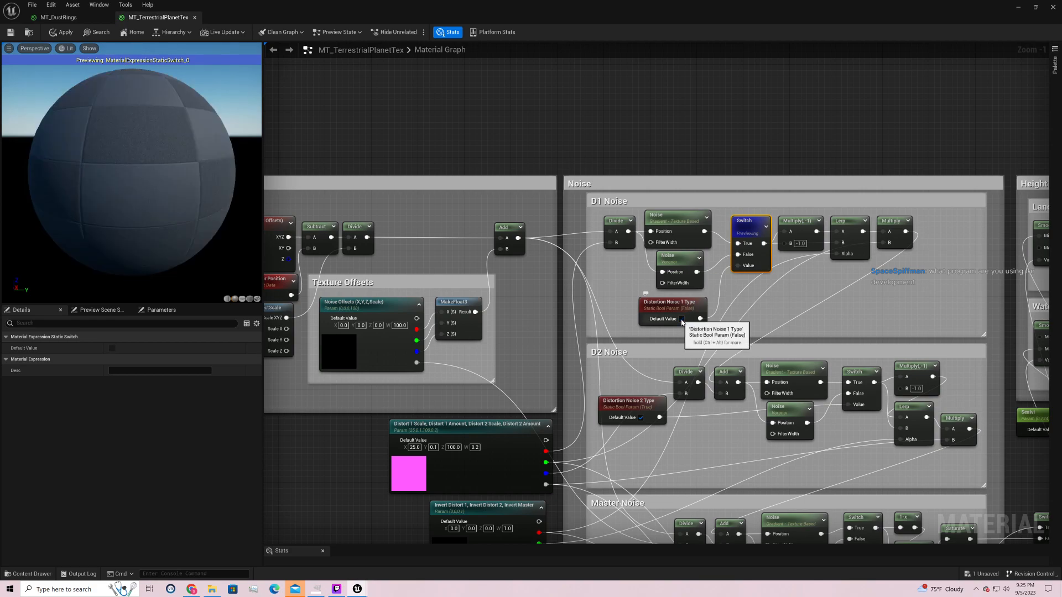
{"action": "left_click", "coordinate": [682, 320]}
{"action": "left_click", "coordinate": [681, 319]}
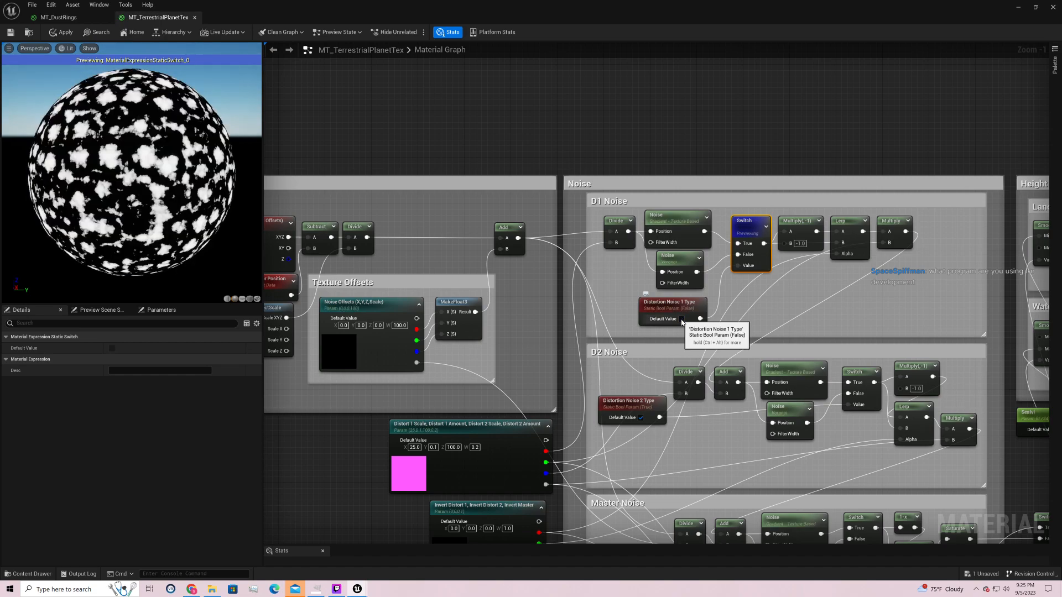
{"action": "left_click", "coordinate": [681, 319]}
{"action": "left_click", "coordinate": [681, 320]}
{"action": "left_click", "coordinate": [681, 320]}
{"action": "left_click", "coordinate": [761, 290]}
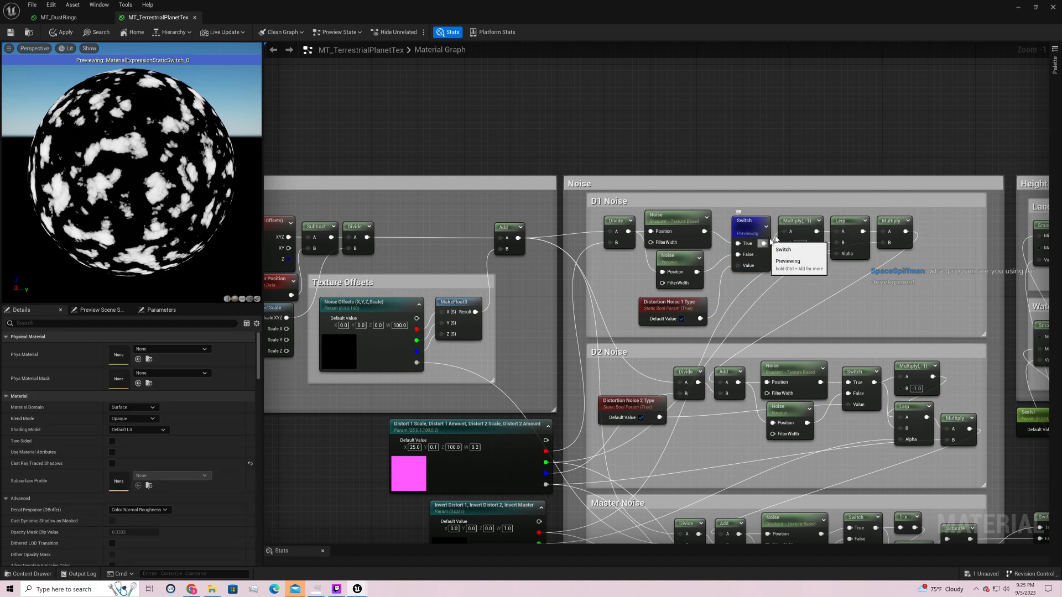
- Set the Invert Distort 1 value (X) of the Invert Distort vector parameter to 1
{"action": "left_click", "coordinate": [796, 233]}
{"action": "right_click_drag", "start_coordinate": [811, 267], "coordinate": [728, 284]}
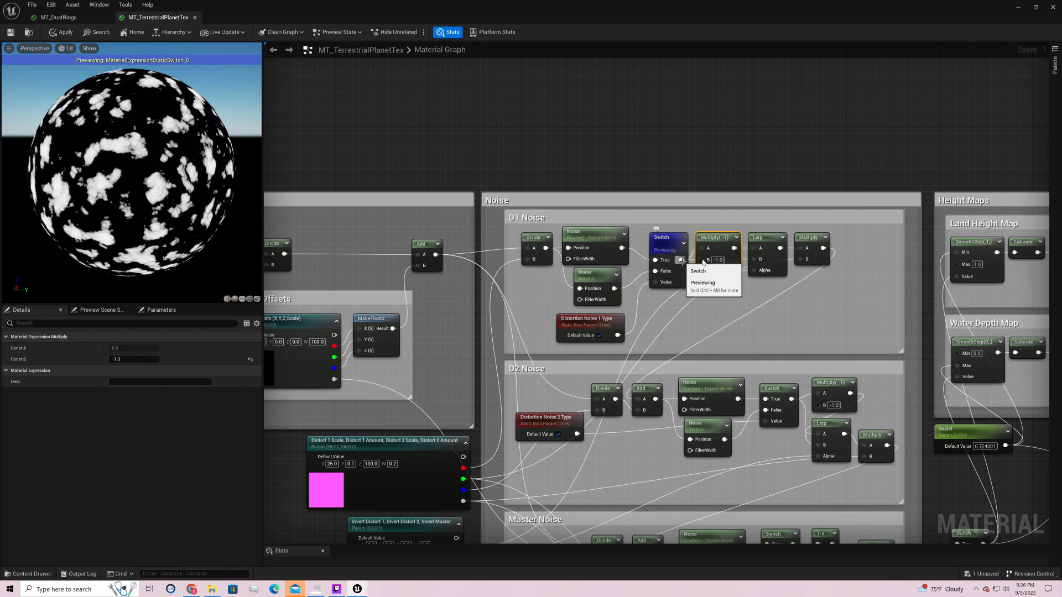
{"action": "right_click_drag", "start_coordinate": [744, 279], "coordinate": [879, 89]}
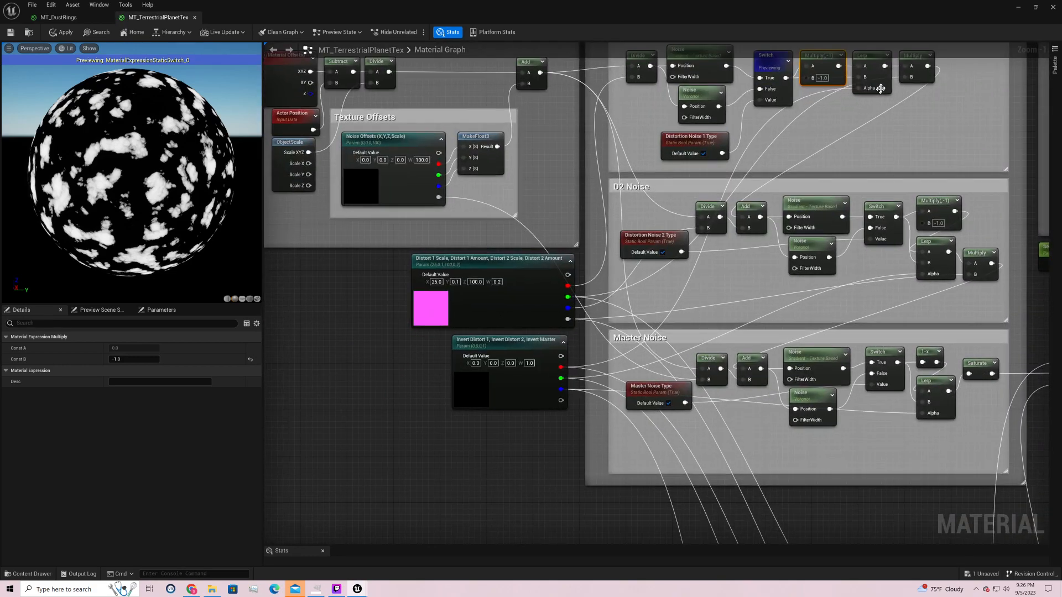
{"action": "left_click", "coordinate": [880, 89]}
{"action": "left_click", "coordinate": [463, 403]}
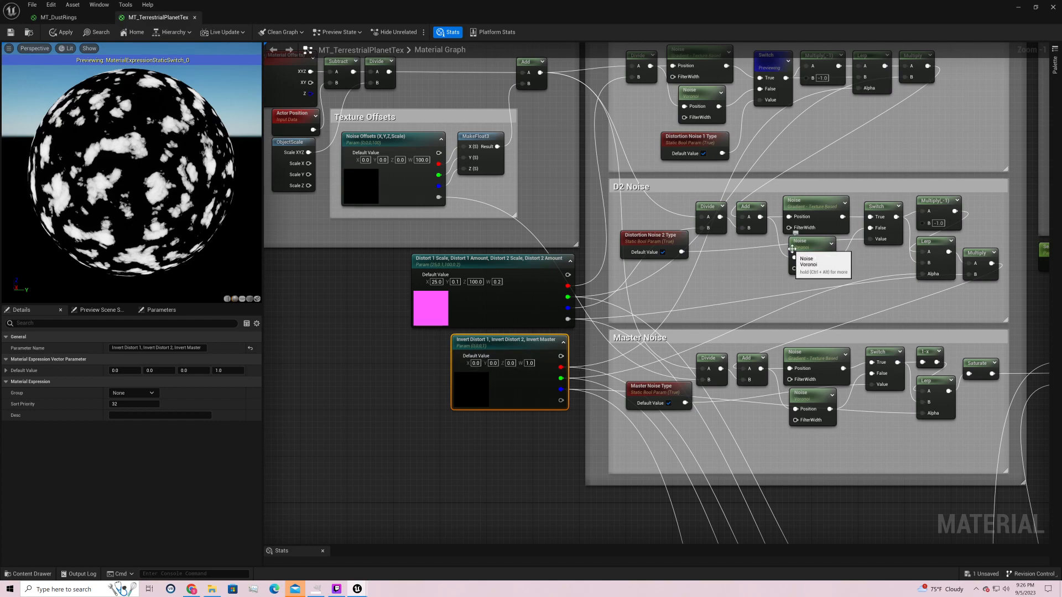
{"action": "left_click", "coordinate": [475, 363]}
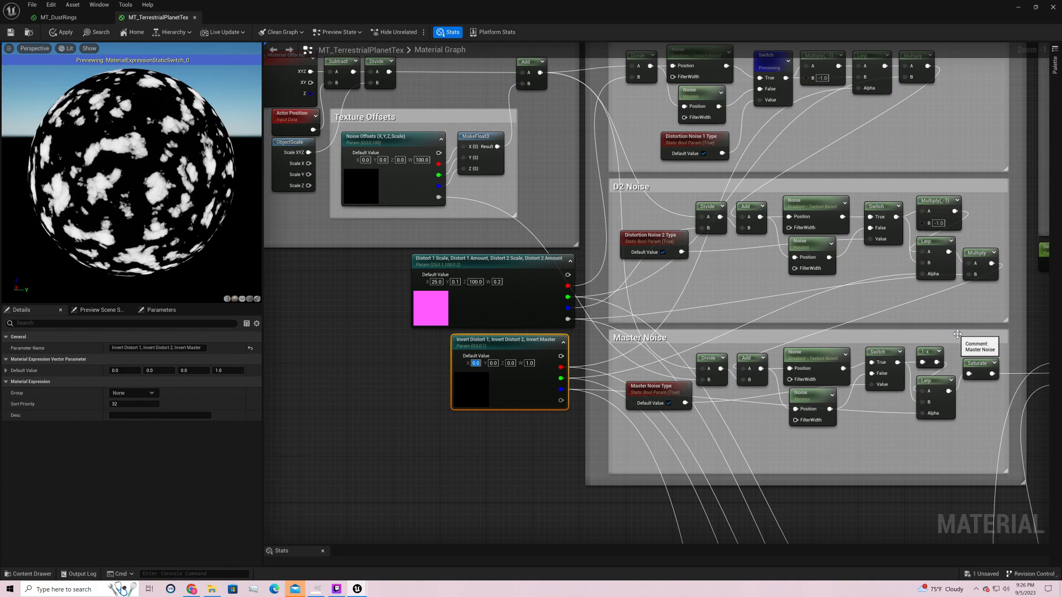
{"action": "type", "text": "1"}
{"action": "key", "text": "Return"}
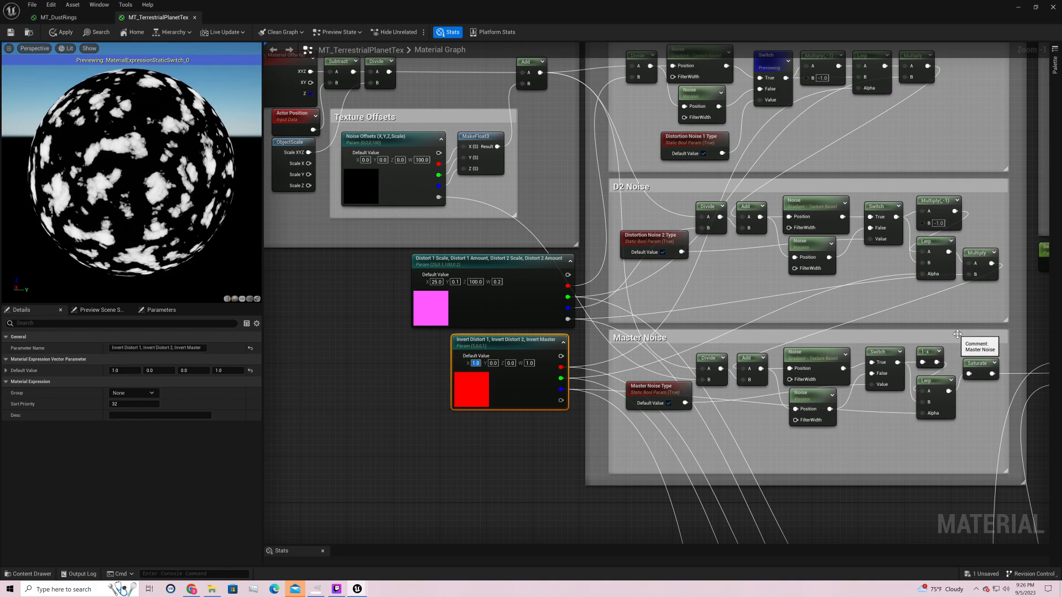
- Preview the D1 Noise Lerp node's output on the sphere and set Invert Distort 1 (X) to 0
{"action": "right_click_drag", "start_coordinate": [895, 78], "coordinate": [854, 116]}
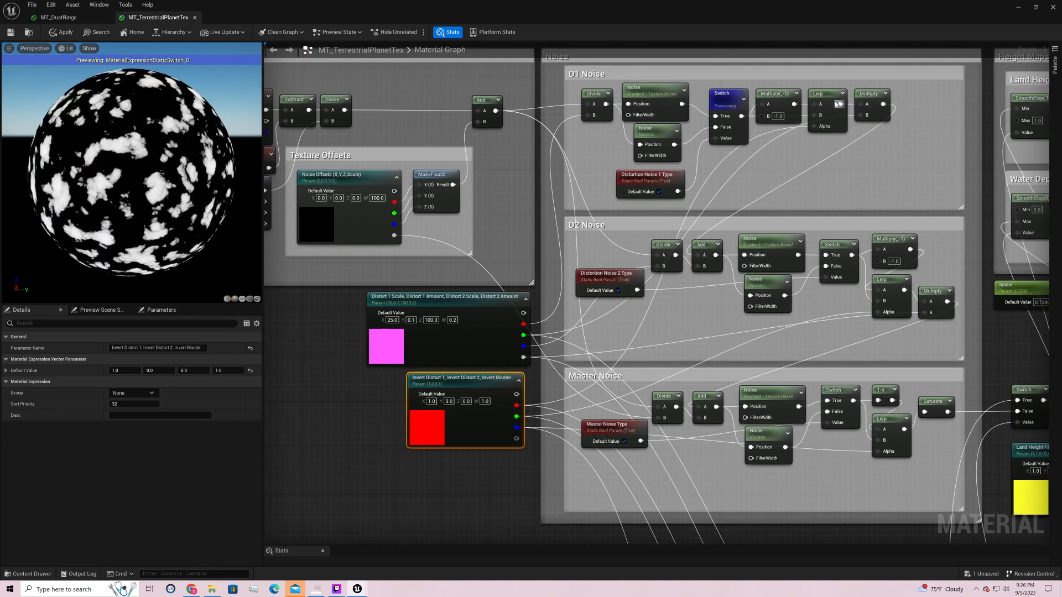
{"action": "right_click", "coordinate": [836, 104]}
{"action": "left_click", "coordinate": [865, 114]}
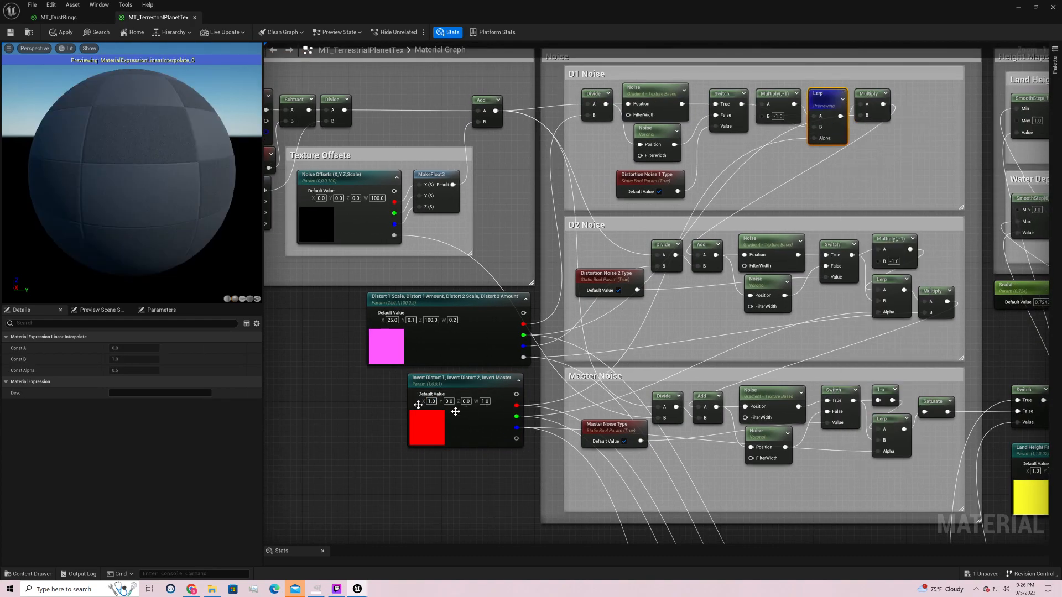
{"action": "type", "text": "0"}
{"action": "key", "text": "Return"}
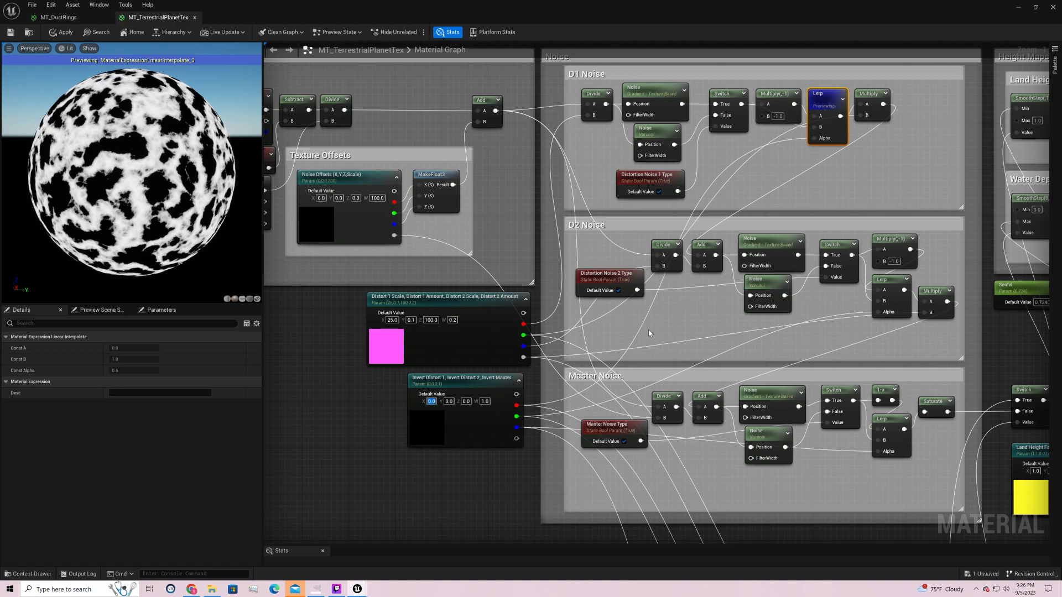
- Try Invert Distort 1 (X) at 0.25, 0.75, 0, 0.5 and 1 with the Lerp previewed, and return it to 0
{"action": "type", "text": "0.25"}
{"action": "key", "text": "Return"}
{"action": "type", "text": "0.75"}
{"action": "key", "text": "Return"}
{"action": "type", "text": "0"}
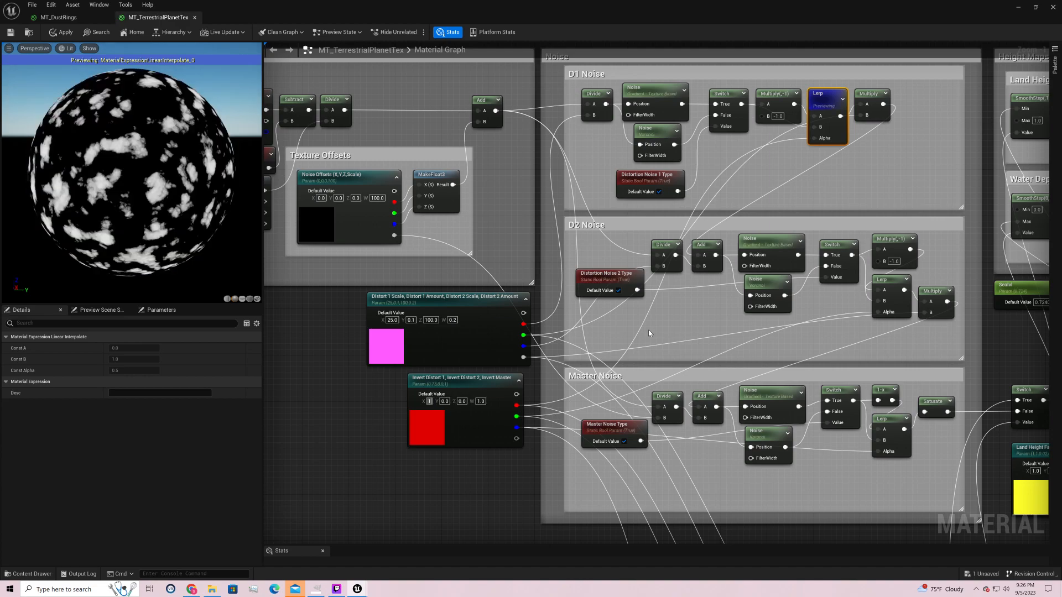
{"action": "key", "text": "Return"}
{"action": "type", "text": "0.5"}
{"action": "key", "text": "Return"}
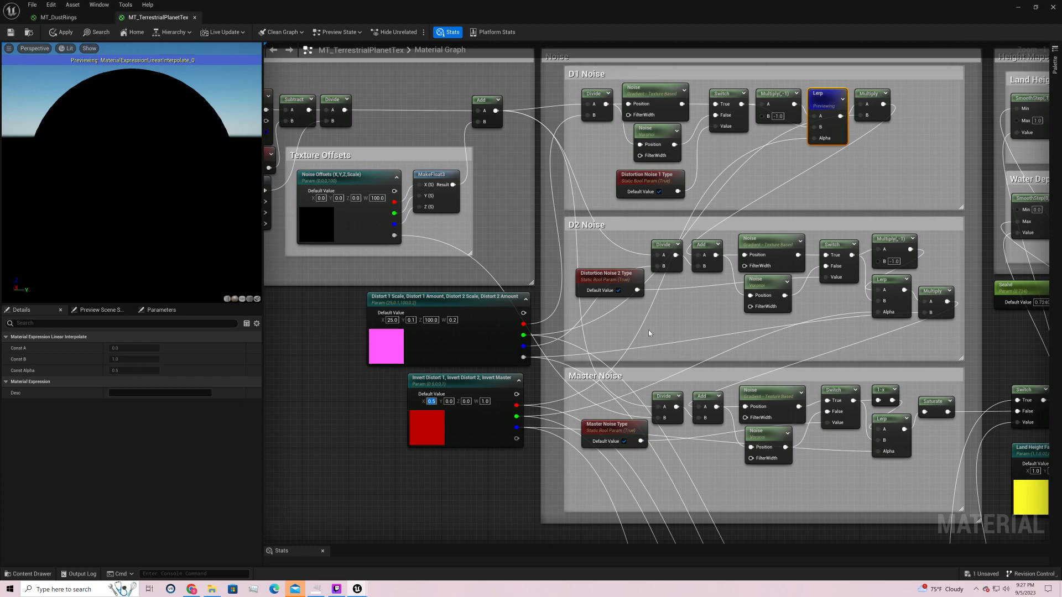
{"action": "type", "text": "1"}
{"action": "key", "text": "Return"}
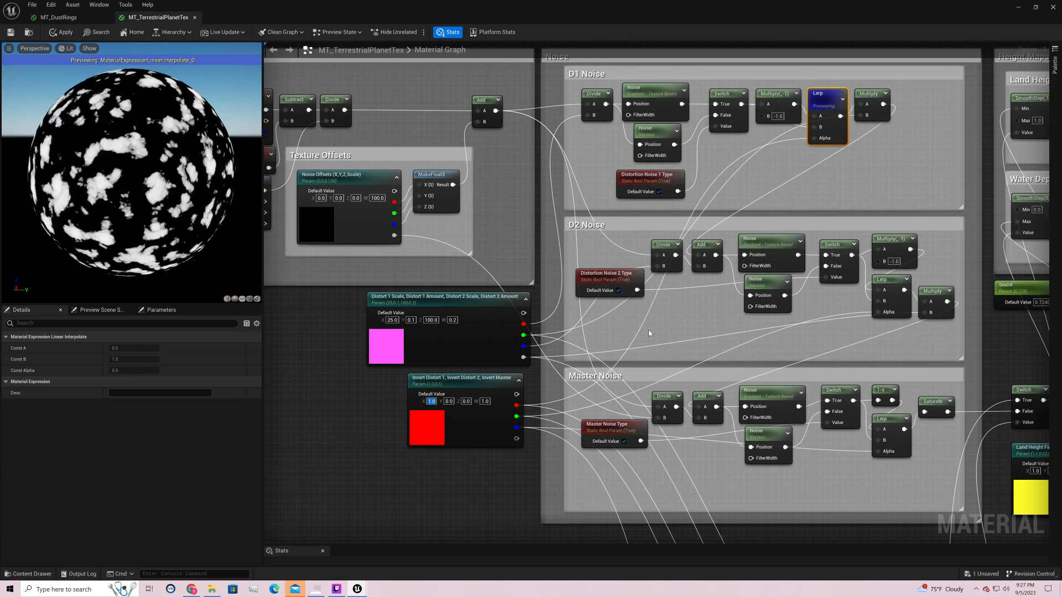
{"action": "type", "text": "0"}
{"action": "key", "text": "Return"}
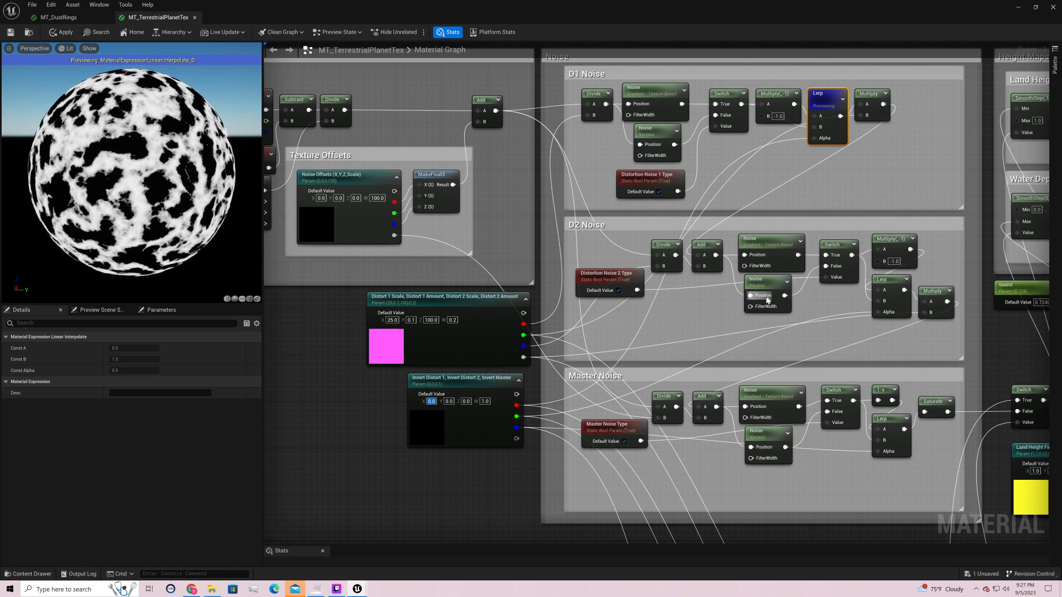
- Move Distortion Noise 2 Type below the D2 Noise nodes and shift the Divide node further from the Add node
{"action": "left_click_drag", "start_coordinate": [608, 273], "coordinate": [706, 325]}
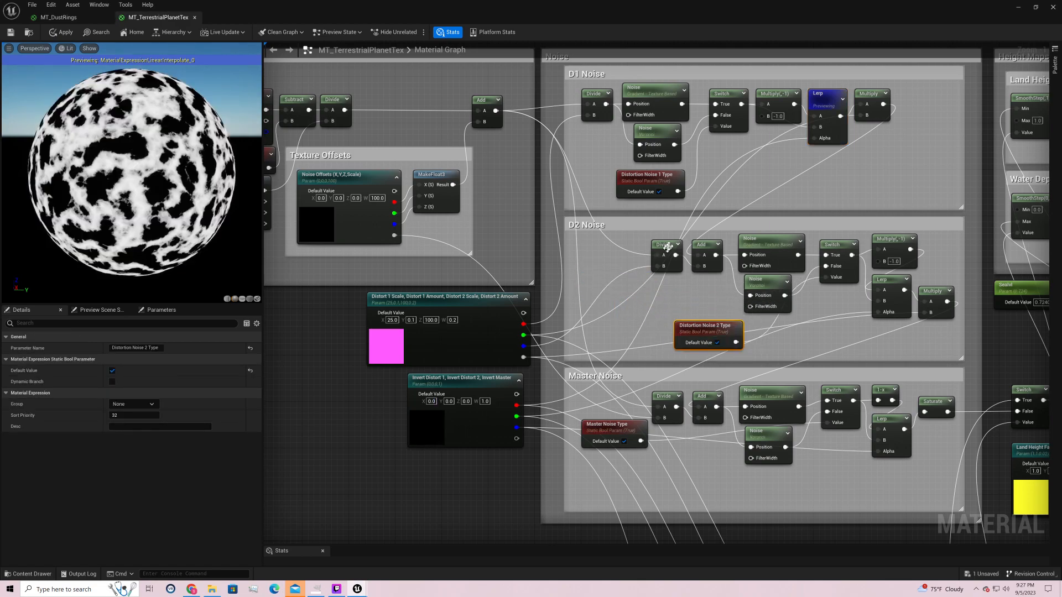
{"action": "left_click_drag", "start_coordinate": [664, 248], "coordinate": [617, 249]}
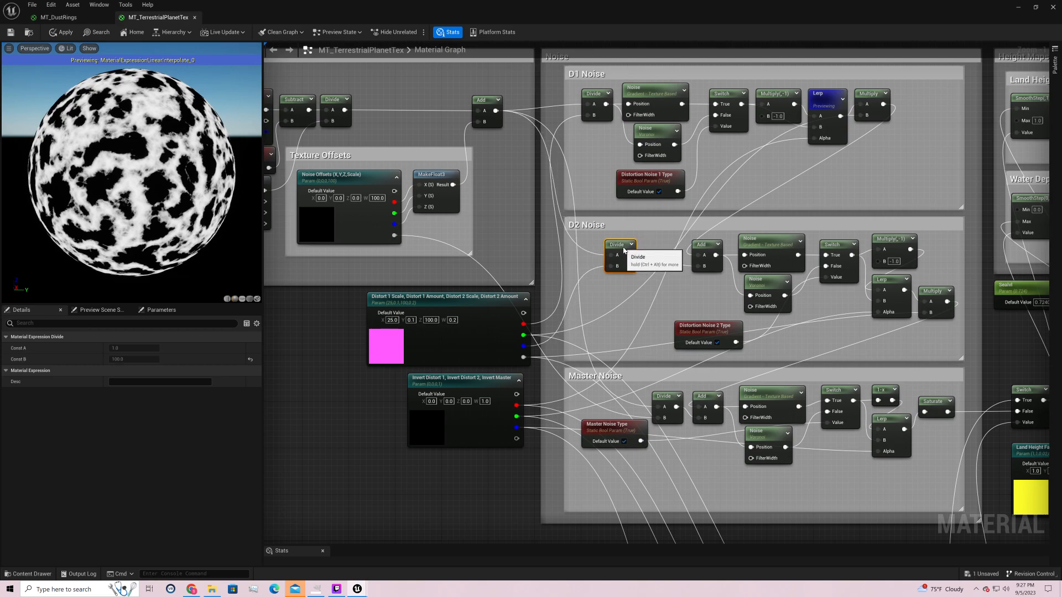
{"action": "left_click", "coordinate": [494, 110]}
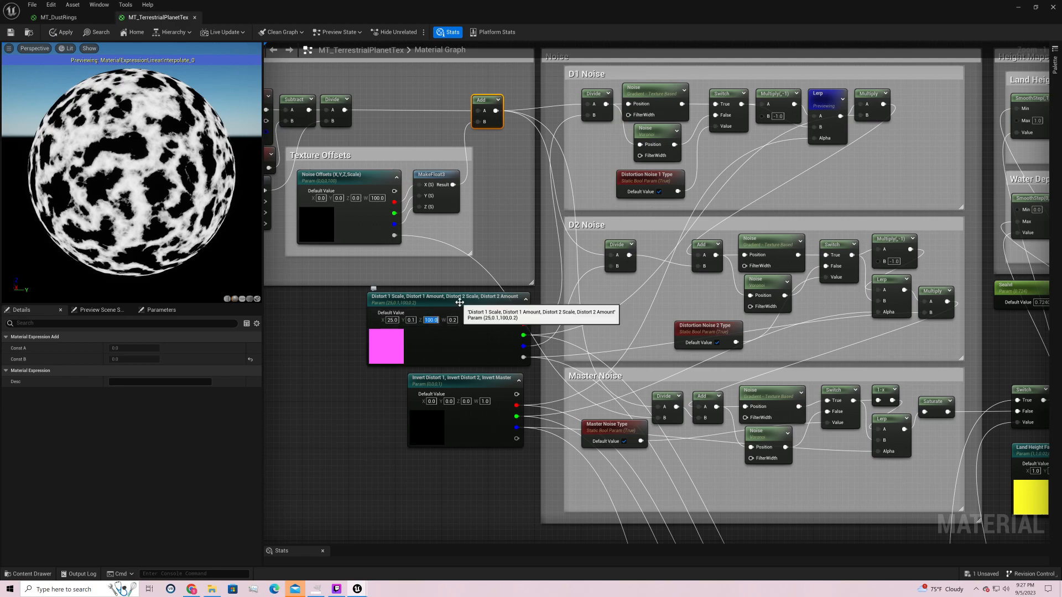
{"action": "left_click", "coordinate": [617, 244]}
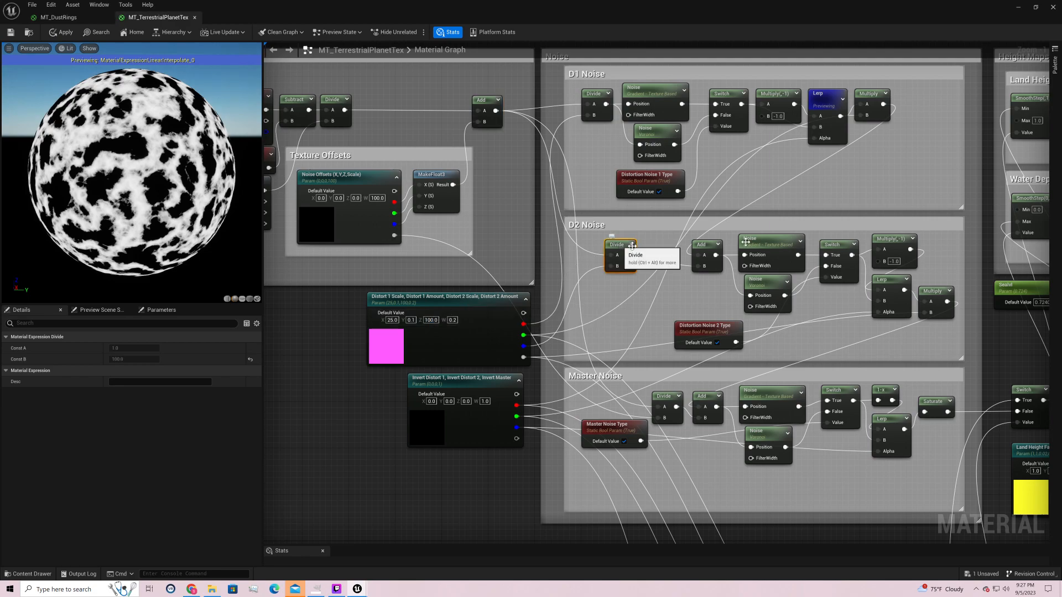
{"action": "left_click", "coordinate": [710, 245]}
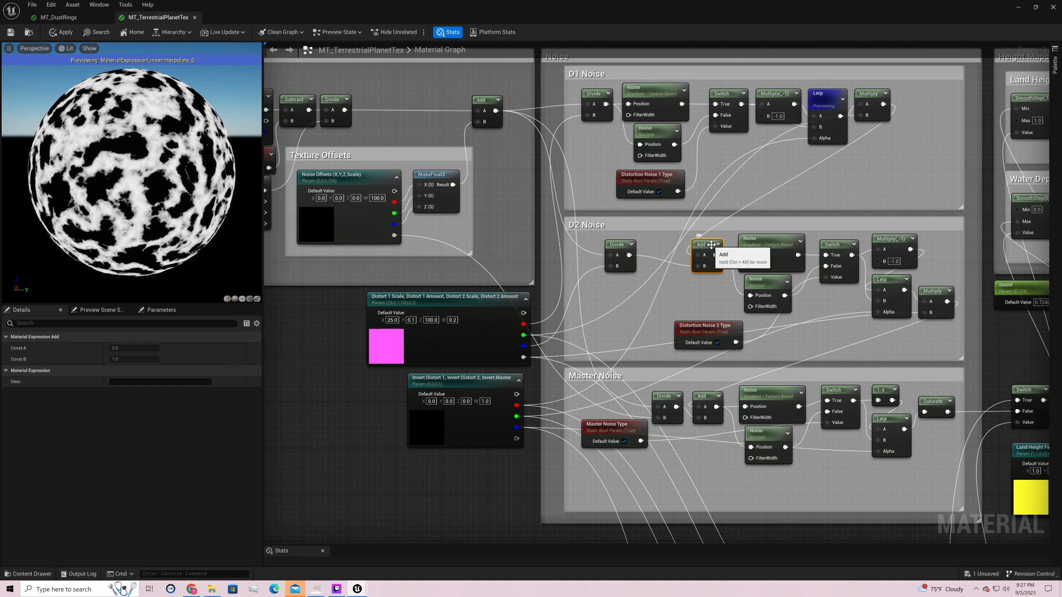
- Preview the D1 Noise Multiply node instead of the Lerp and trace its output to the Add node in D2 Noise
{"action": "right_click", "coordinate": [837, 102]}
{"action": "left_click", "coordinate": [862, 117]}
{"action": "left_click", "coordinate": [863, 108]}
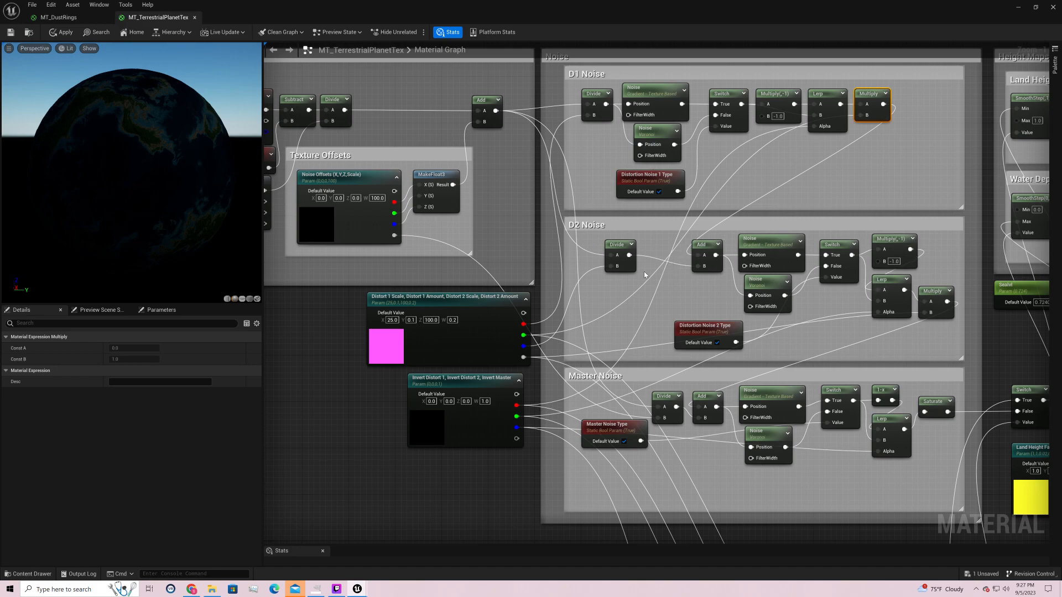
{"action": "left_click", "coordinate": [410, 320]}
{"action": "left_click", "coordinate": [871, 100]}
{"action": "right_click", "coordinate": [871, 99]}
{"action": "left_click", "coordinate": [900, 113]}
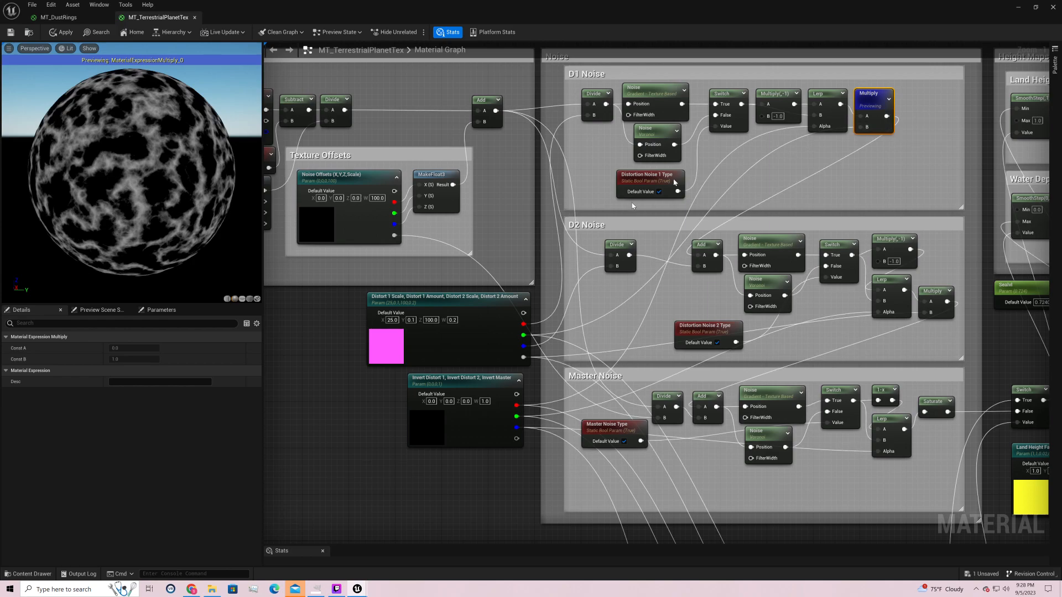
{"action": "left_click", "coordinate": [494, 110]}
{"action": "left_click", "coordinate": [706, 249]}
{"action": "left_click", "coordinate": [872, 112]}
{"action": "left_click", "coordinate": [705, 248]}
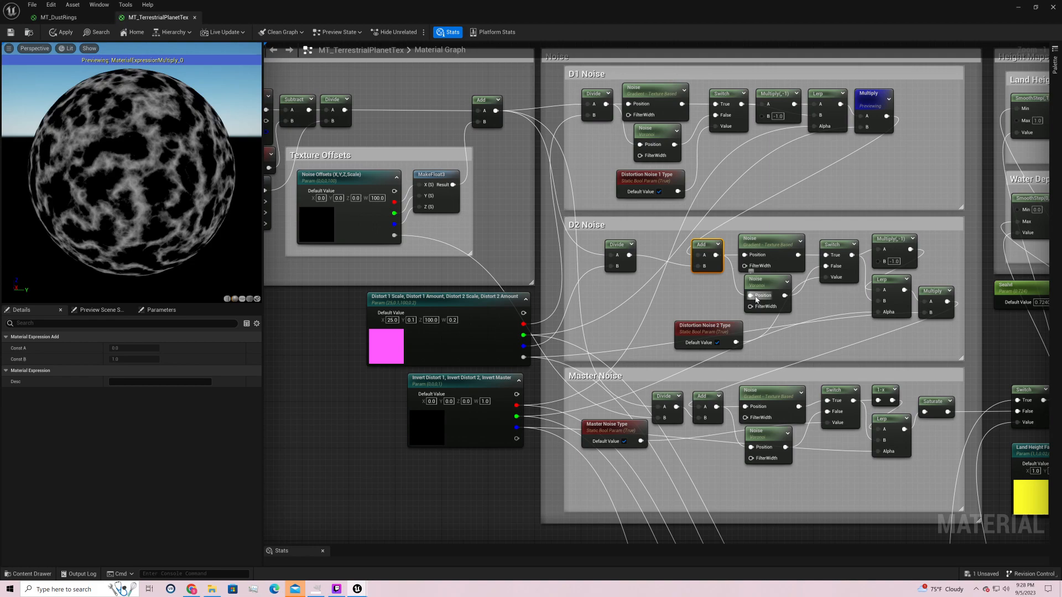
- Set Levels to 6 on both the gradient and the Voronoi Noise nodes of the D2 Noise group
{"action": "left_click", "coordinate": [761, 243]}
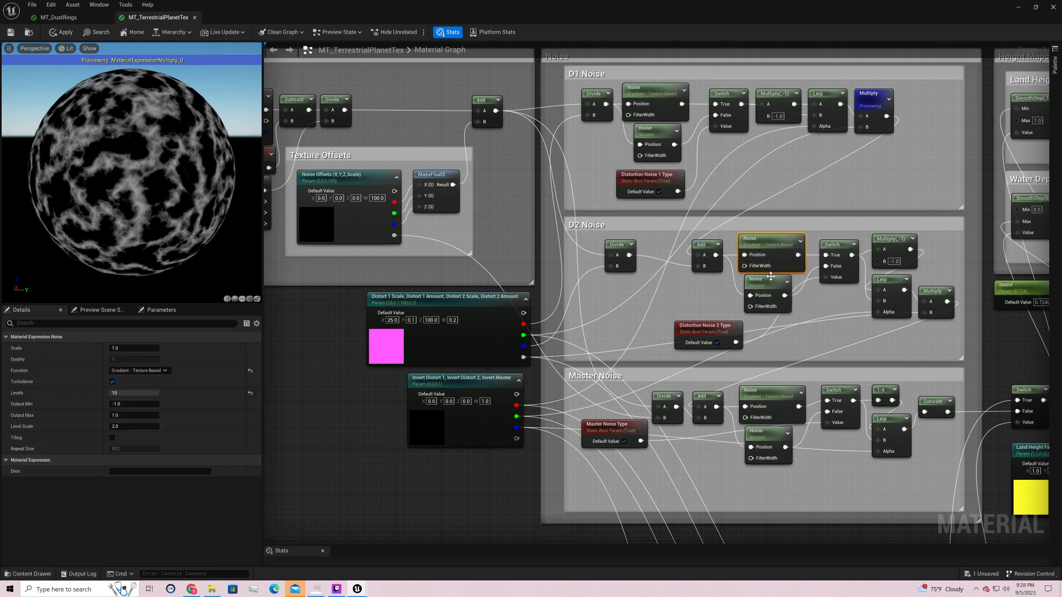
{"action": "left_click", "coordinate": [136, 392]}
{"action": "type", "text": "6"}
{"action": "key", "text": "Return"}
{"action": "left_click", "coordinate": [756, 281]}
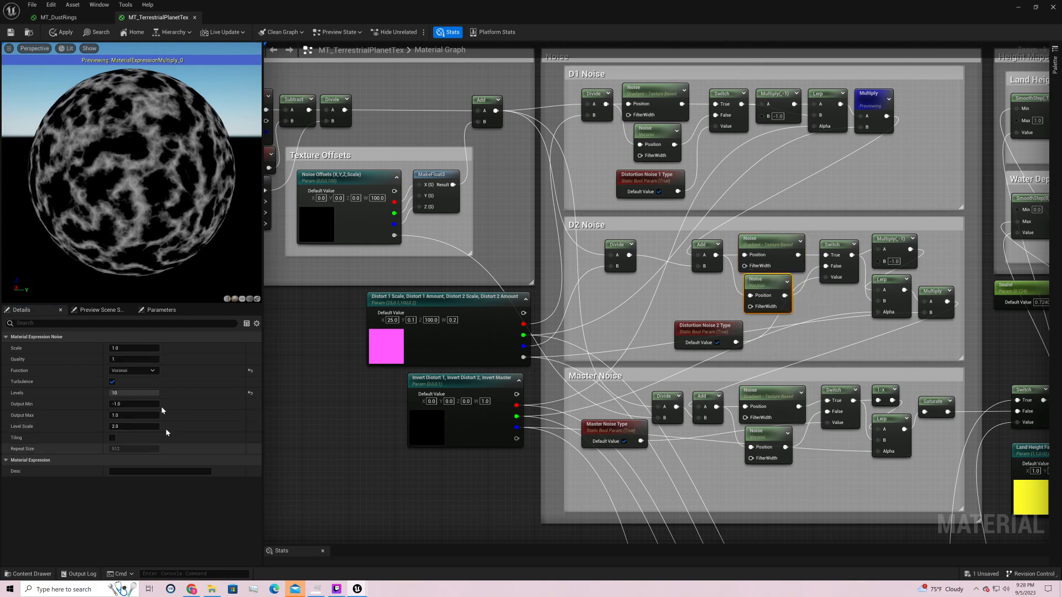
{"action": "left_click", "coordinate": [149, 393]}
{"action": "type", "text": "6"}
{"action": "key", "text": "Return"}
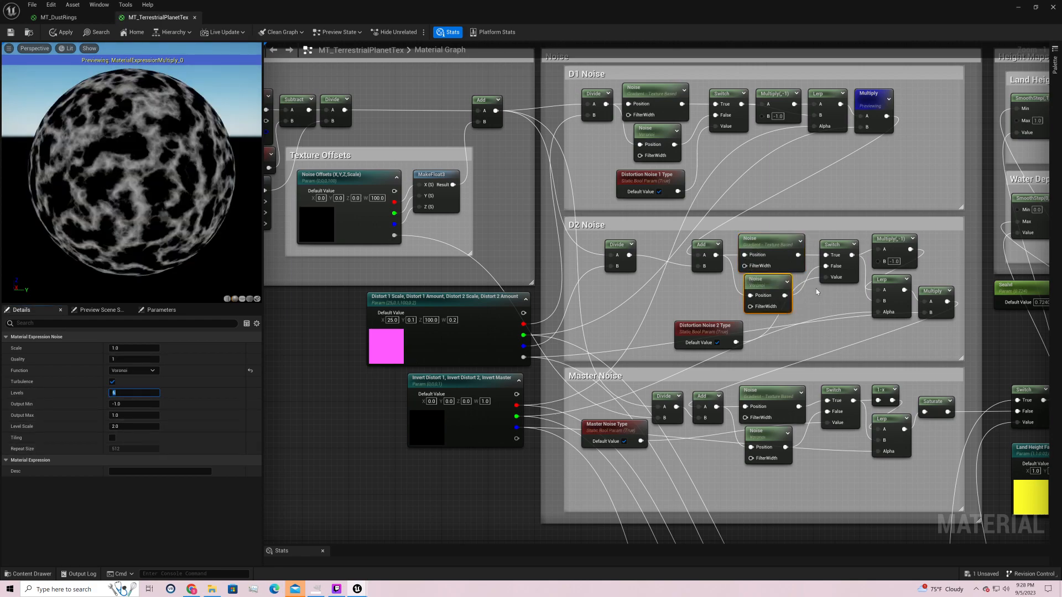
{"action": "left_click", "coordinate": [759, 245]}
{"action": "left_click", "coordinate": [782, 282]}
- Move the Distortion Noise 2 Type parameter beneath the Divide node in the D2 Noise group
{"action": "left_click", "coordinate": [838, 245]}
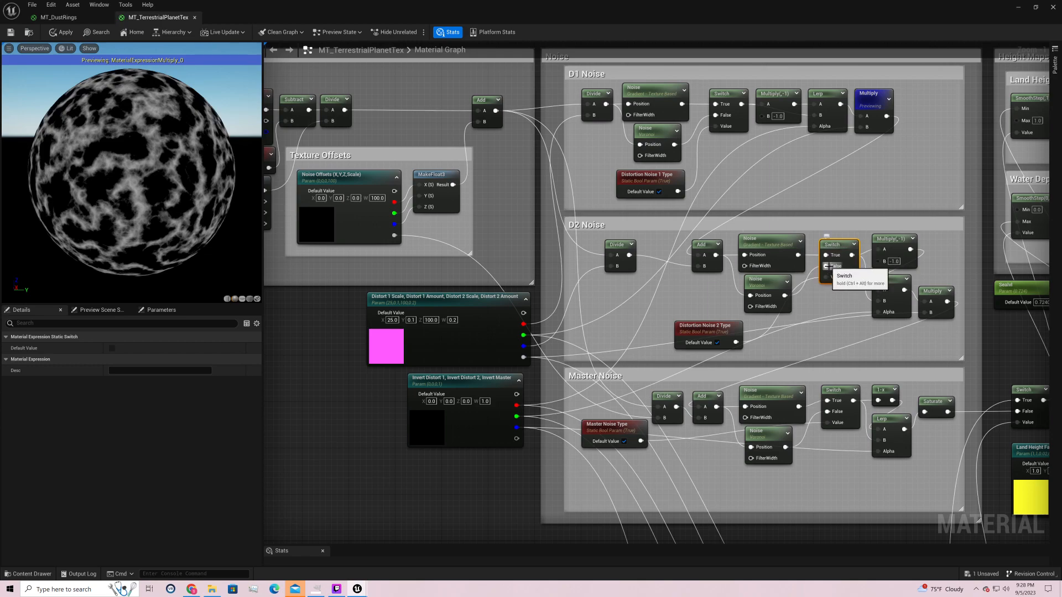
{"action": "left_click", "coordinate": [726, 331]}
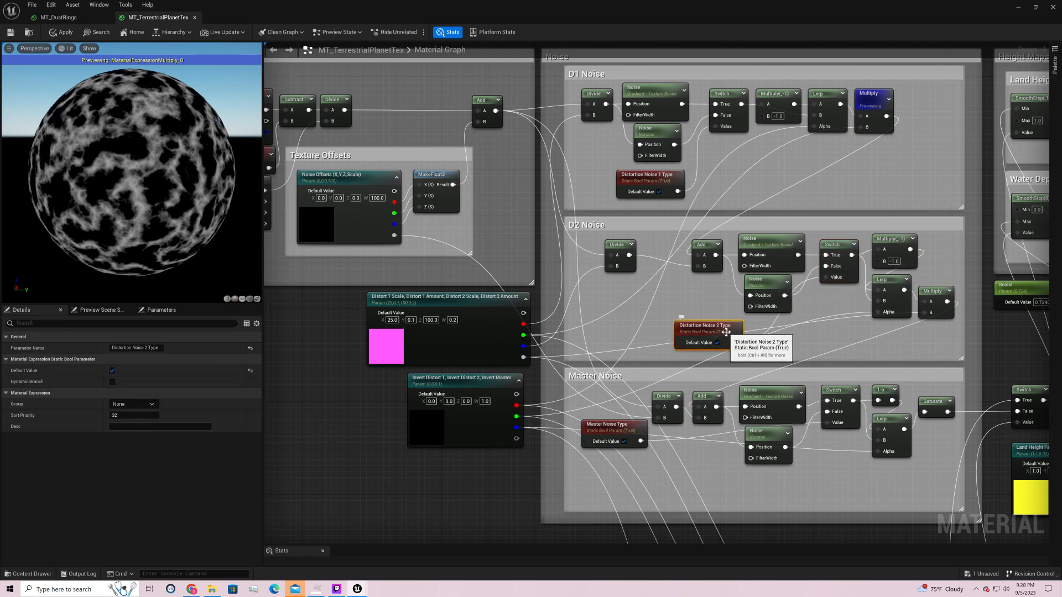
{"action": "left_click_drag", "start_coordinate": [726, 332], "coordinate": [655, 321]}
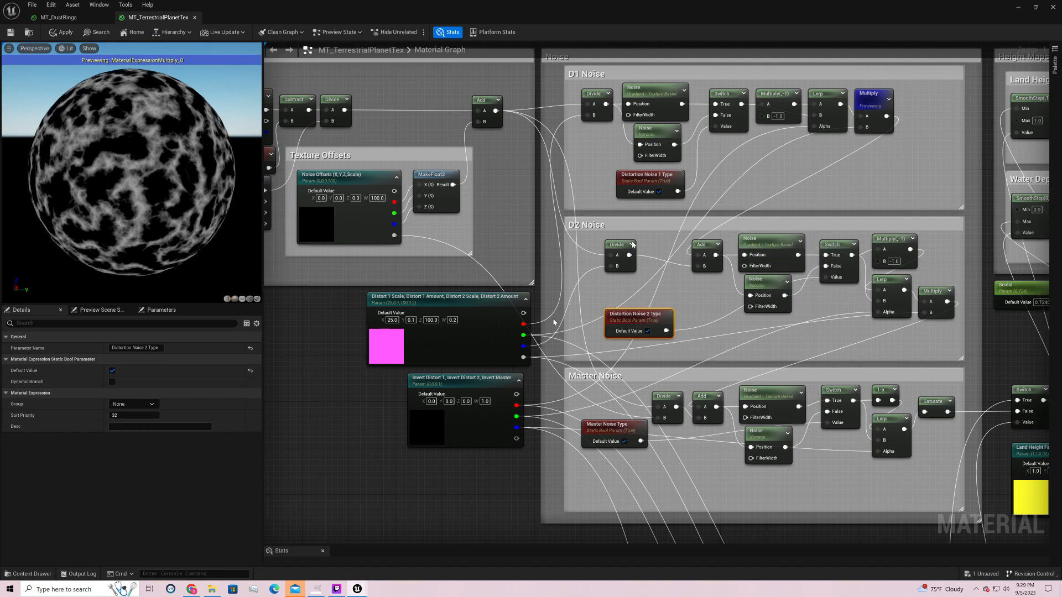
- Set Distort 1 Amount (Y) to 0 and preview the D2 gradient Noise node on the sphere from another angle
{"action": "left_click", "coordinate": [410, 320]}
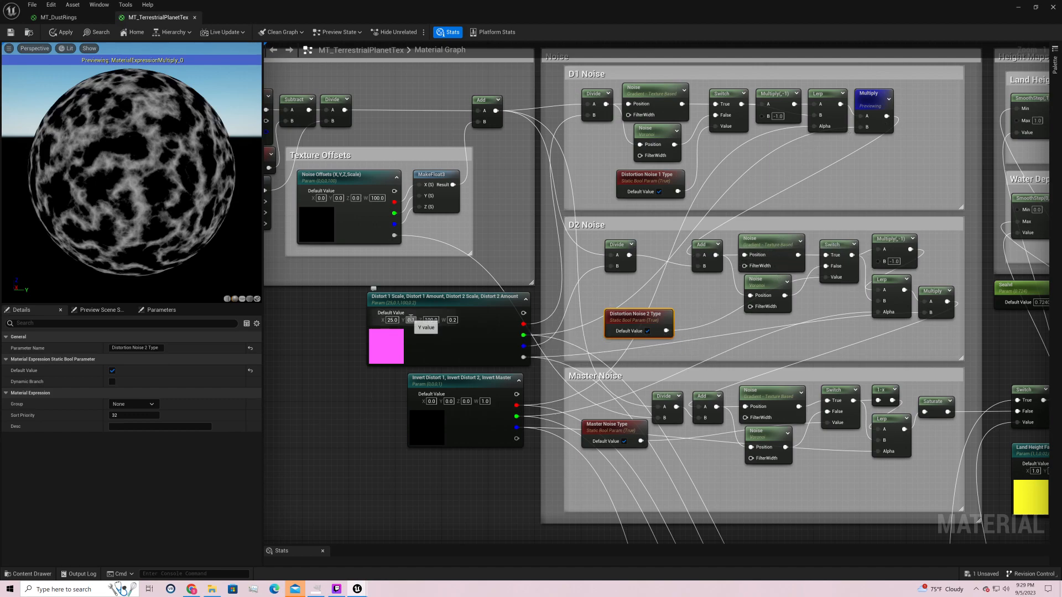
{"action": "type", "text": "0"}
{"action": "key", "text": "Return"}
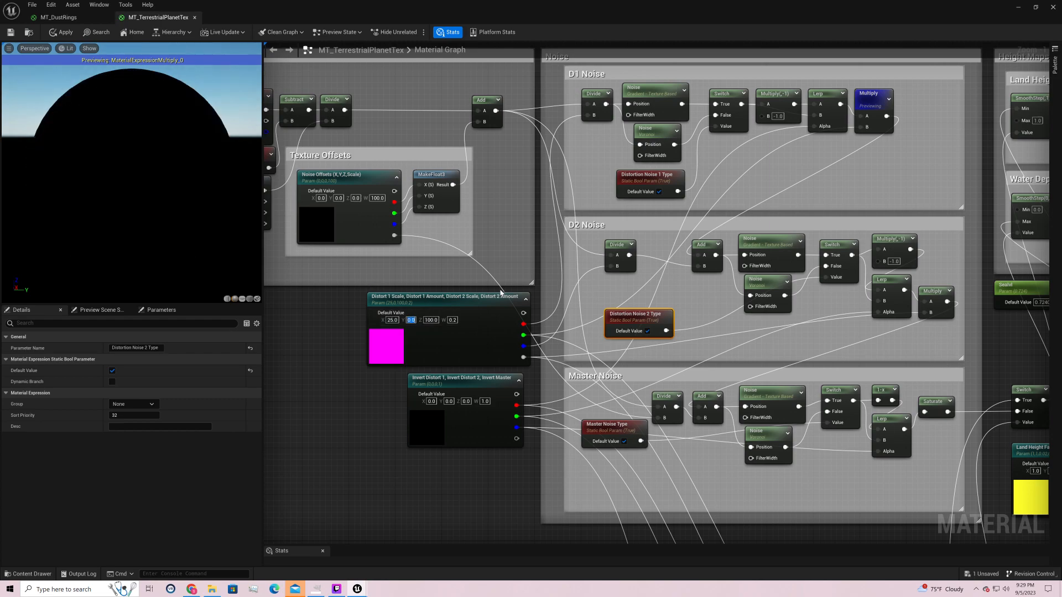
{"action": "right_click", "coordinate": [779, 241]}
{"action": "left_click", "coordinate": [812, 267]}
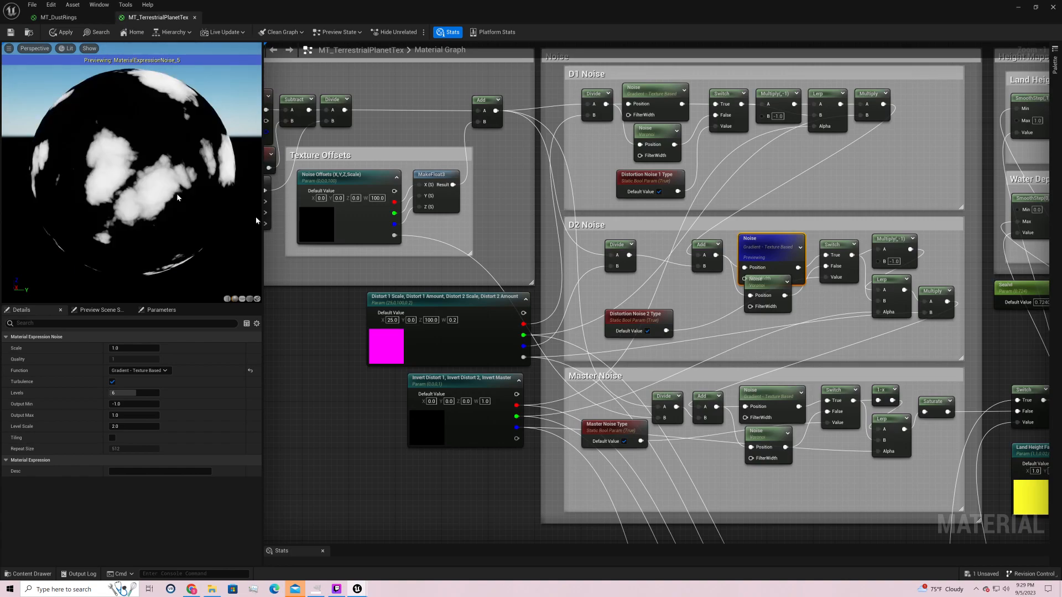
{"action": "left_click_drag", "start_coordinate": [148, 170], "coordinate": [178, 185]}
- Set Distort 1 Amount (Y) to 0.1 to apply the D1 distortion to the previewed D2 noise
{"action": "left_click", "coordinate": [411, 320]}
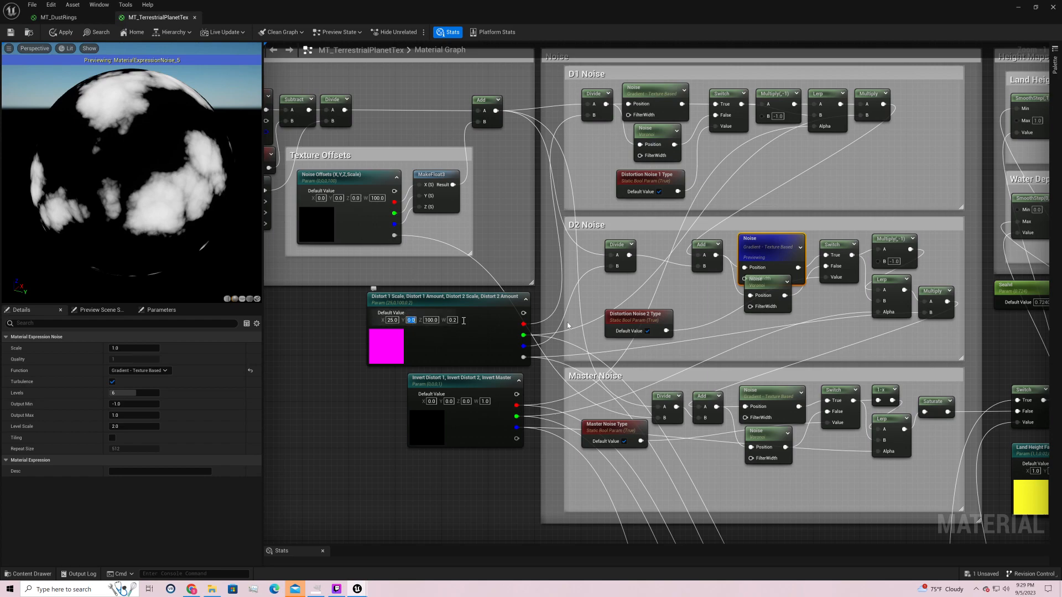
{"action": "type", "text": "0.1"}
{"action": "key", "text": "Return"}
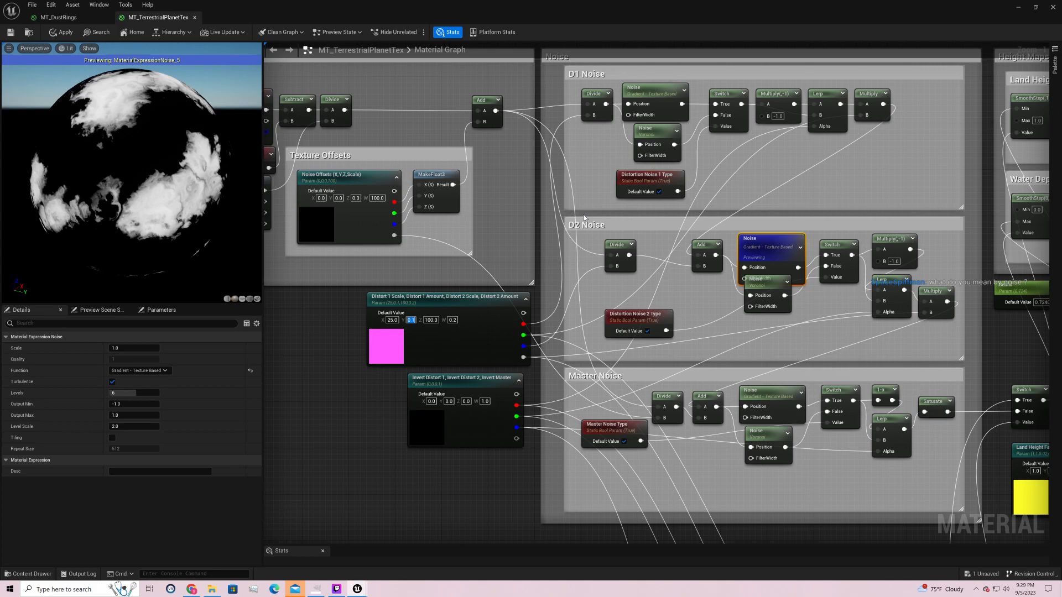
{"action": "left_click", "coordinate": [661, 95]}
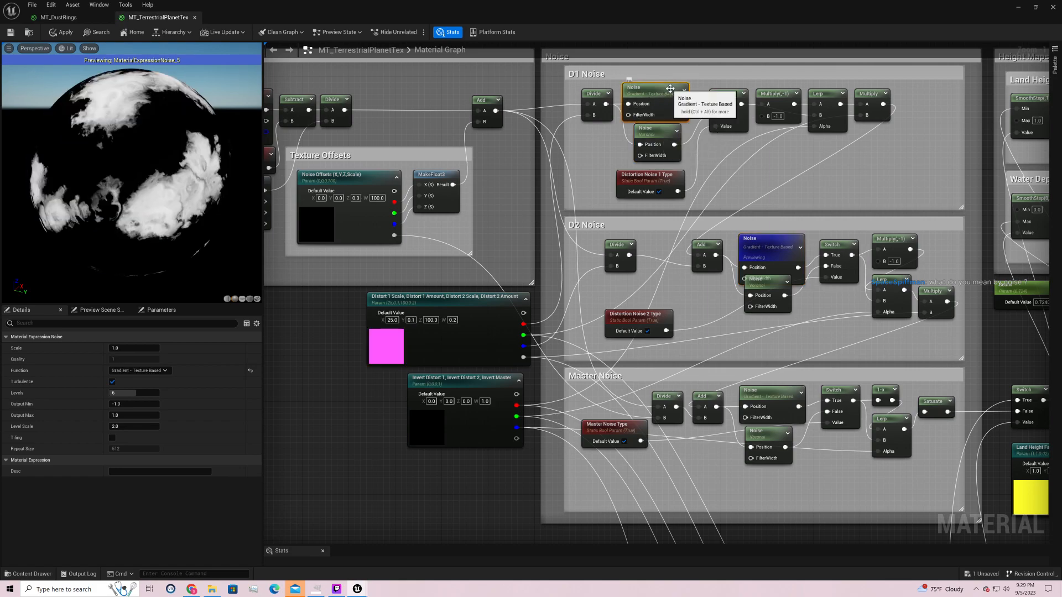
- Stop previewing the gradient Noise node in the D2 Noise group and start its preview again
{"action": "left_click", "coordinate": [663, 130]}
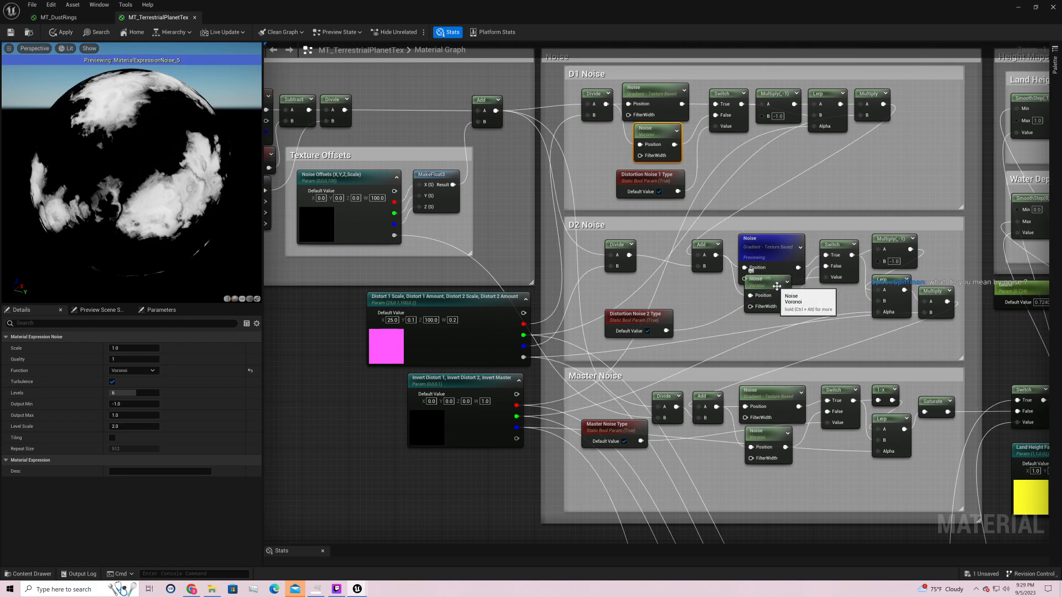
{"action": "right_click", "coordinate": [774, 252]}
{"action": "left_click", "coordinate": [813, 270]}
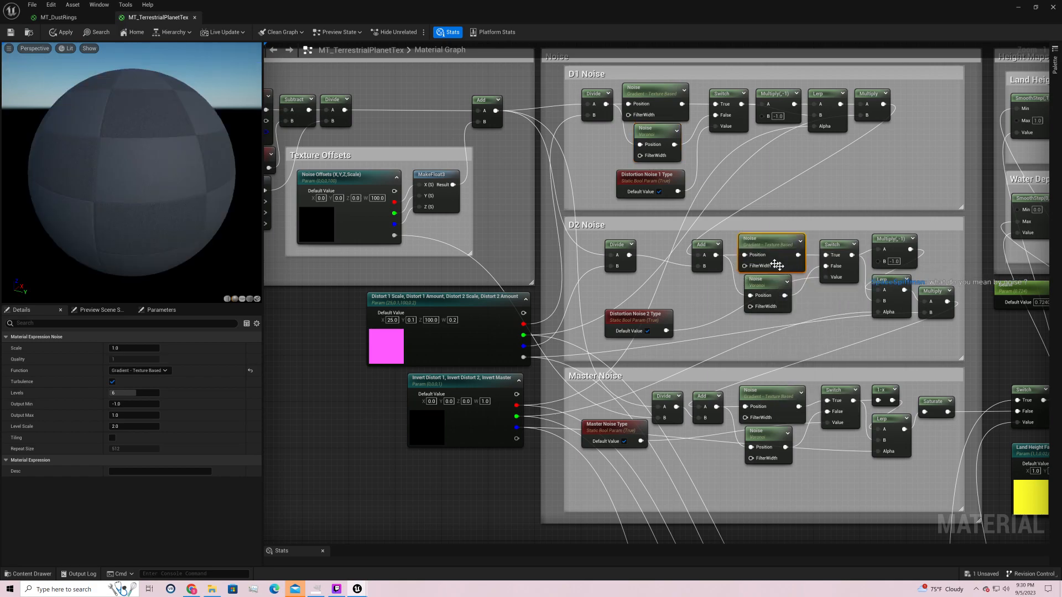
{"action": "right_click", "coordinate": [769, 246]}
{"action": "left_click", "coordinate": [807, 264]}
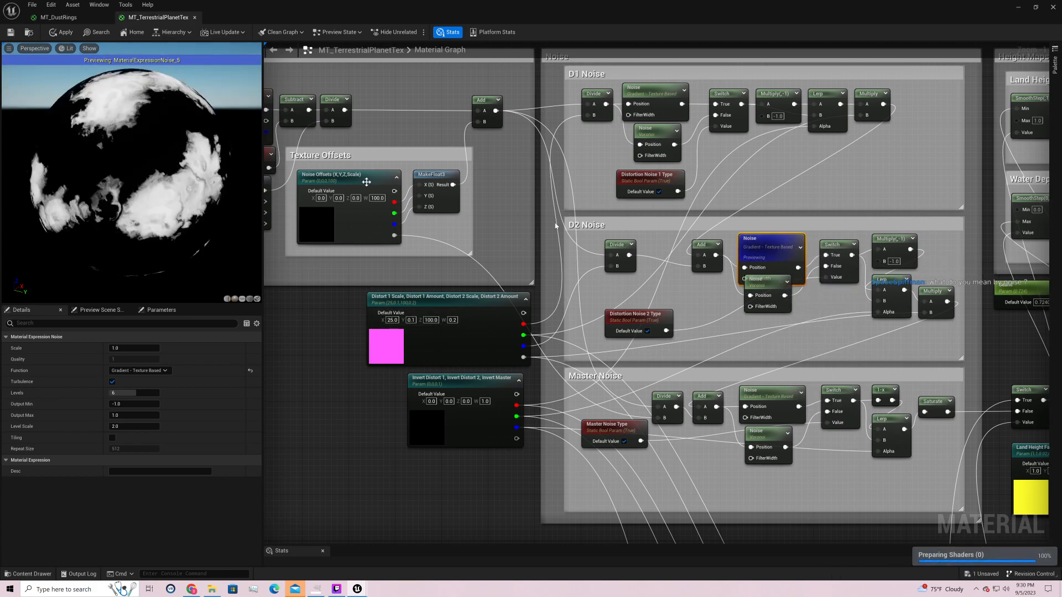
{"action": "left_click", "coordinate": [876, 98]}
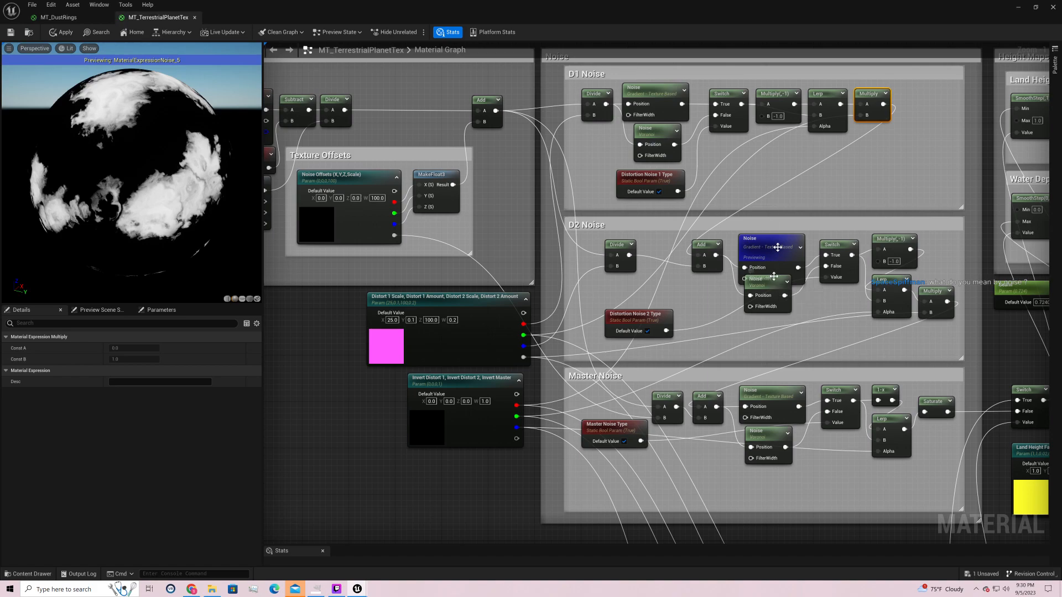
- Compare the previewed D2 noise with Distort 1 Amount (Y) at 0, 0.1 and 0.5, finishing at 0.1
{"action": "left_click", "coordinate": [411, 321]}
{"action": "type", "text": "0"}
{"action": "key", "text": "Return"}
{"action": "type", "text": ".1"}
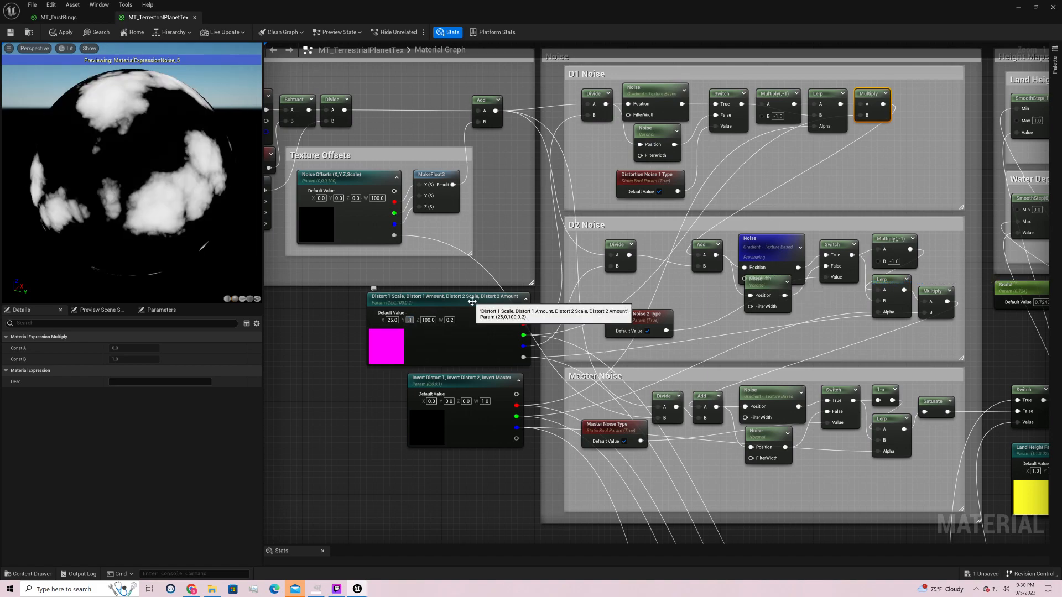
{"action": "key", "text": "Return"}
{"action": "type", "text": ".5"}
{"action": "key", "text": "Return"}
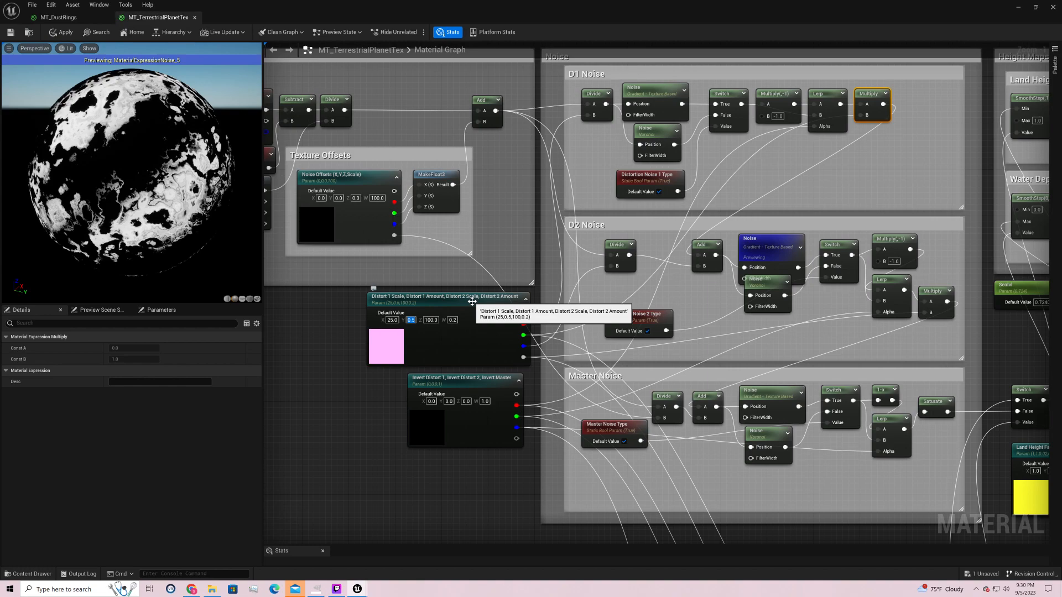
{"action": "type", "text": "0"}
{"action": "key", "text": "Return"}
{"action": "type", "text": ".1"}
{"action": "key", "text": "Return"}
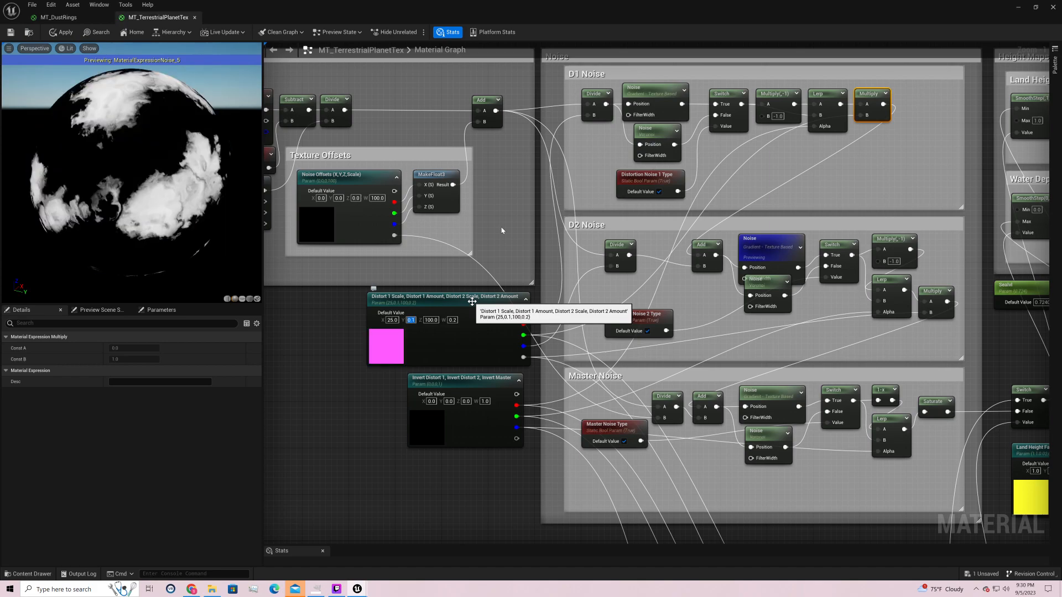
- Stop previewing the D2 gradient Noise node and select the Switch node in the D2 Noise group
{"action": "left_click", "coordinate": [838, 297]}
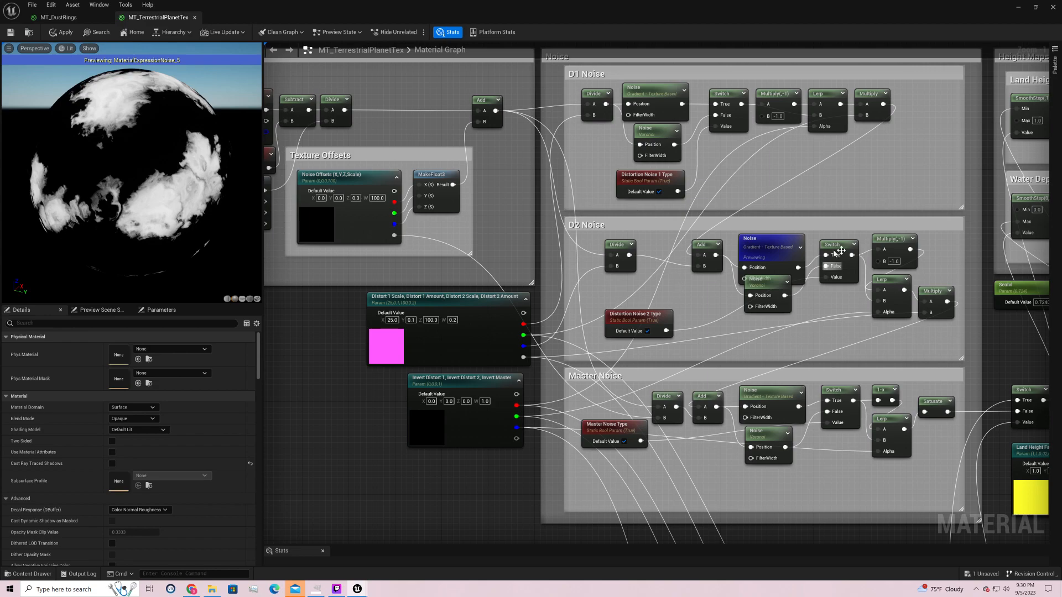
{"action": "right_click", "coordinate": [780, 241]}
{"action": "left_click", "coordinate": [820, 258]}
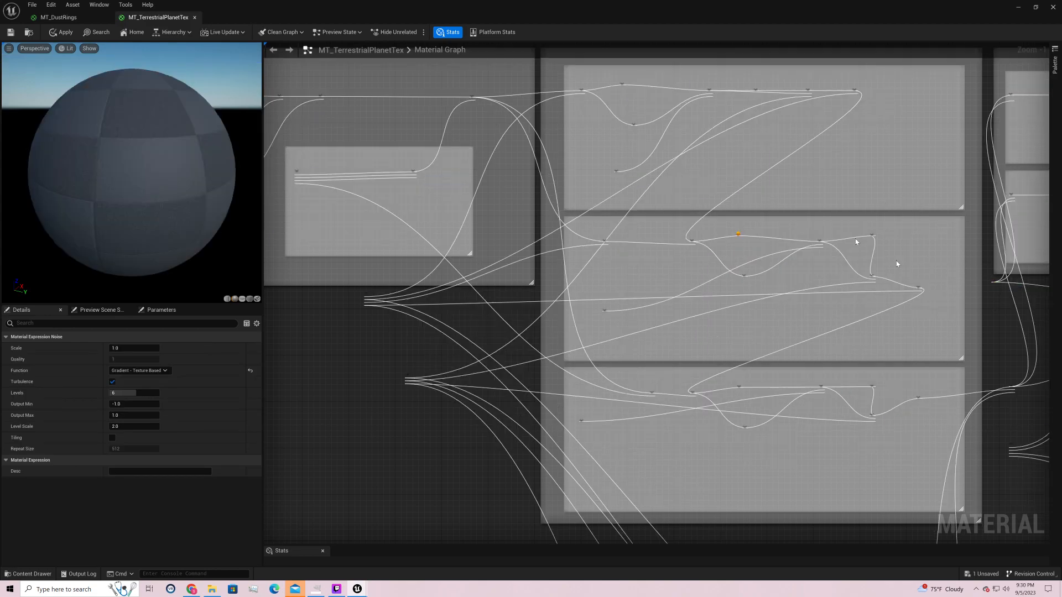
{"action": "left_click", "coordinate": [838, 250]}
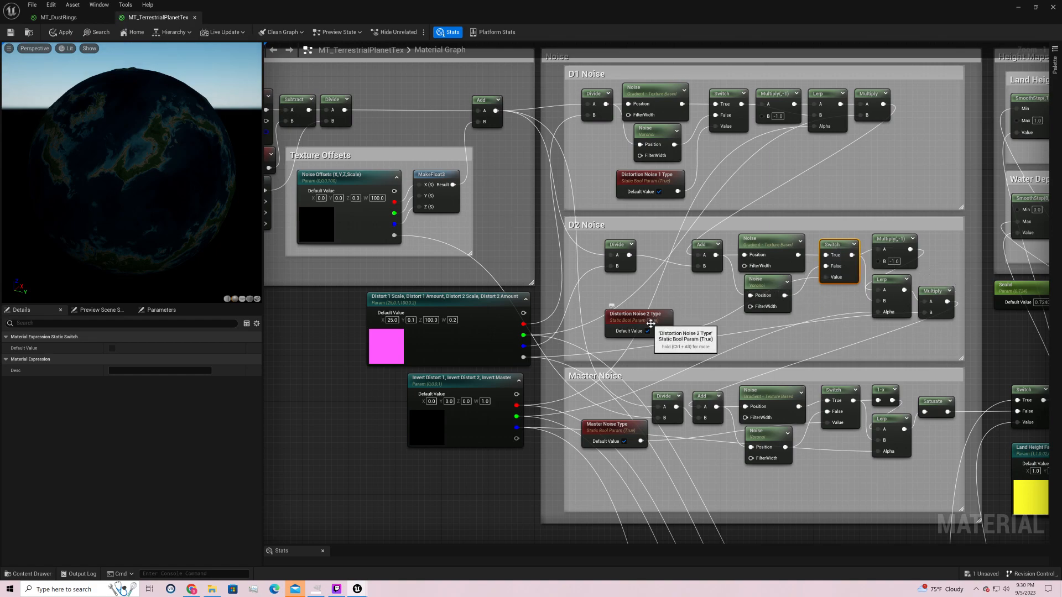
{"action": "right_click_drag", "start_coordinate": [948, 242], "coordinate": [704, 284]}
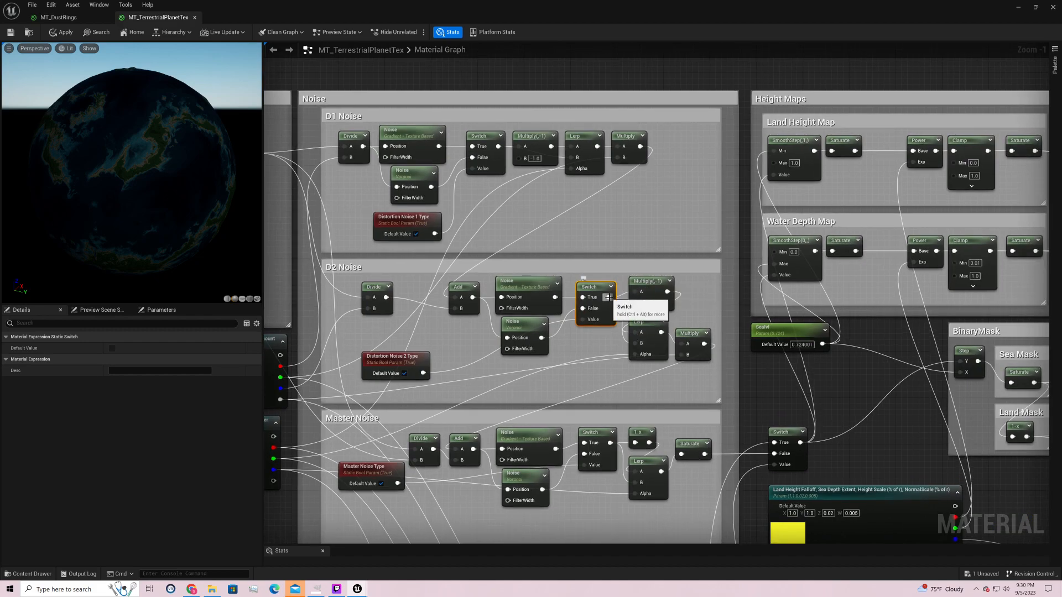
{"action": "right_click_drag", "start_coordinate": [577, 378], "coordinate": [869, 253]}
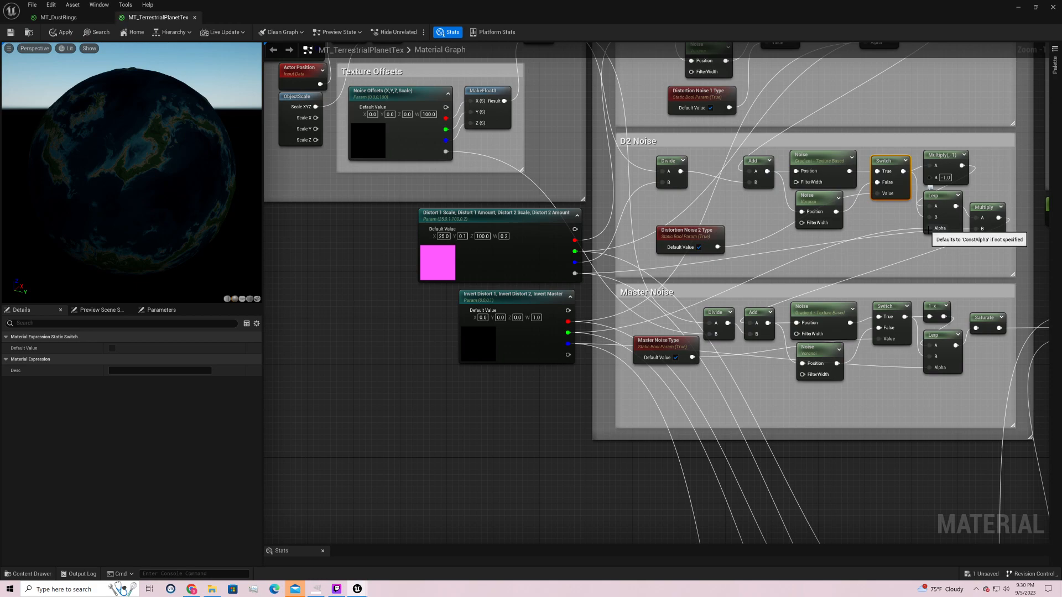
- Preview the Lerp node of the D2 Noise group on the sphere
{"action": "left_click", "coordinate": [514, 299]}
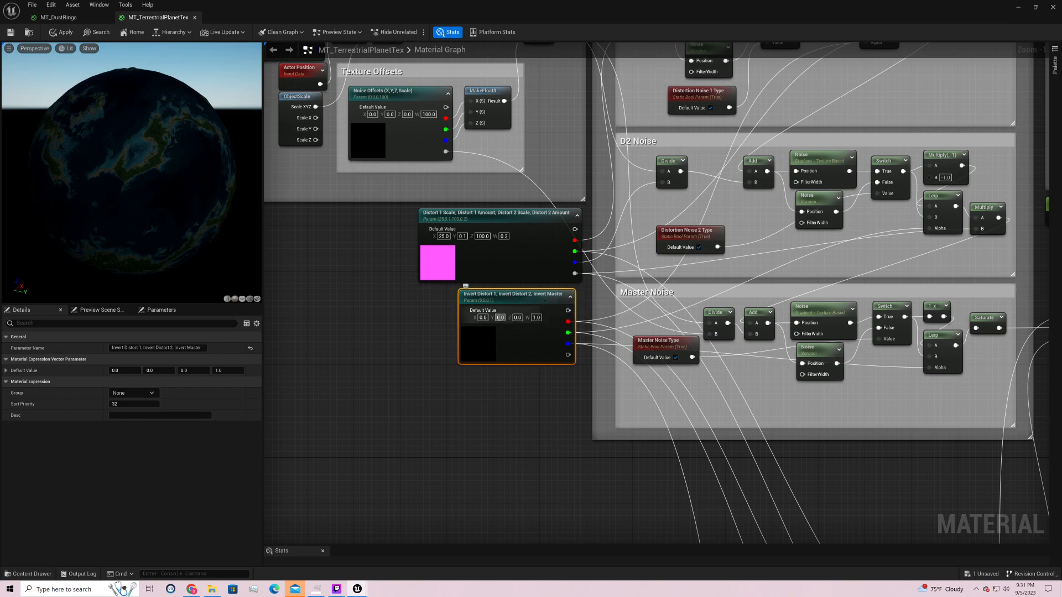
{"action": "right_click", "coordinate": [952, 198]}
{"action": "left_click", "coordinate": [973, 215]}
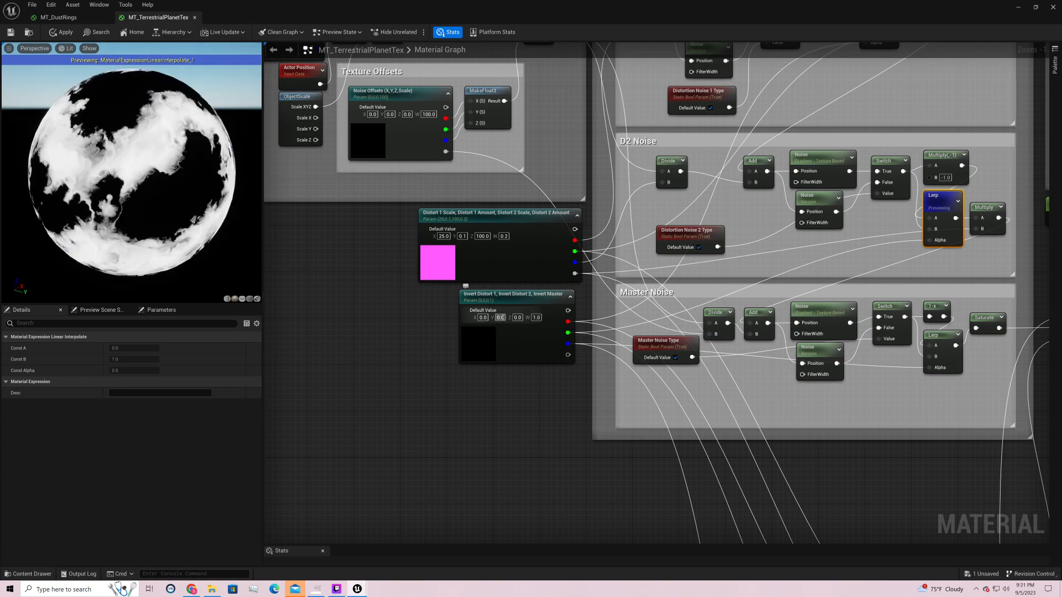
- Try Invert Distort 2 (Y) at 1 on the previewed D2 Lerp, and reset it to 0
{"action": "left_click", "coordinate": [500, 318]}
{"action": "type", "text": "1"}
{"action": "key", "text": "Return"}
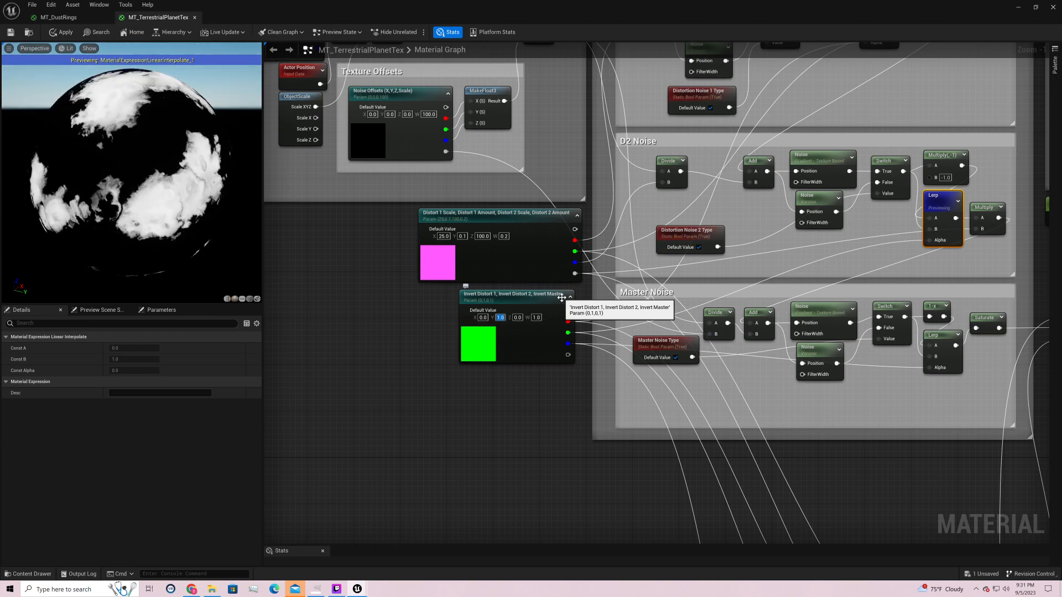
{"action": "type", "text": "0"}
{"action": "key", "text": "Return"}
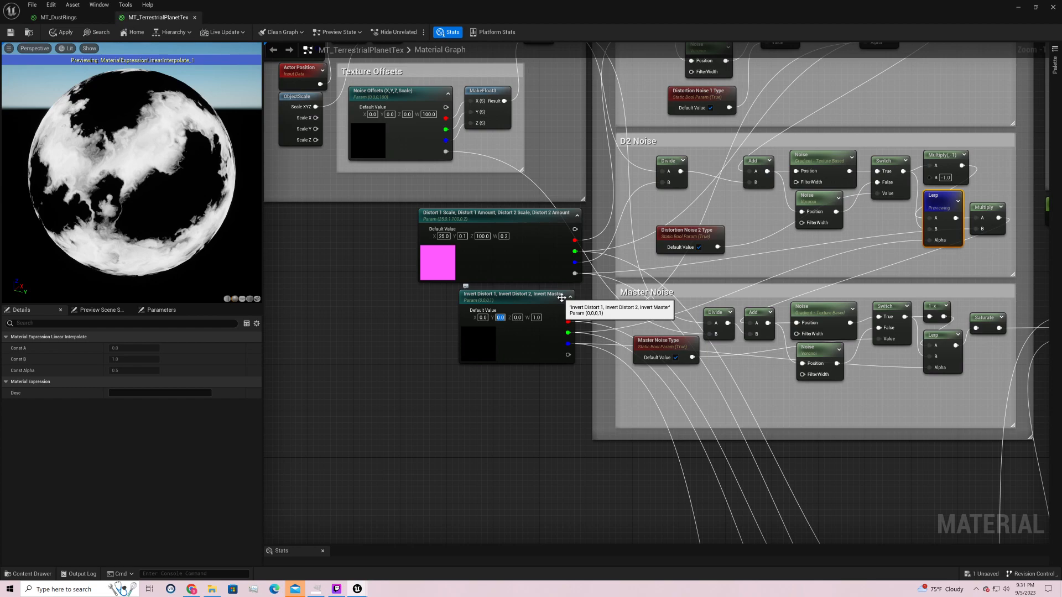
- Rotate the sphere to examine the D2 Lerp preview, and review the Distort 2 Amount and Noise Offsets scale parameters
{"action": "left_click", "coordinate": [991, 208]}
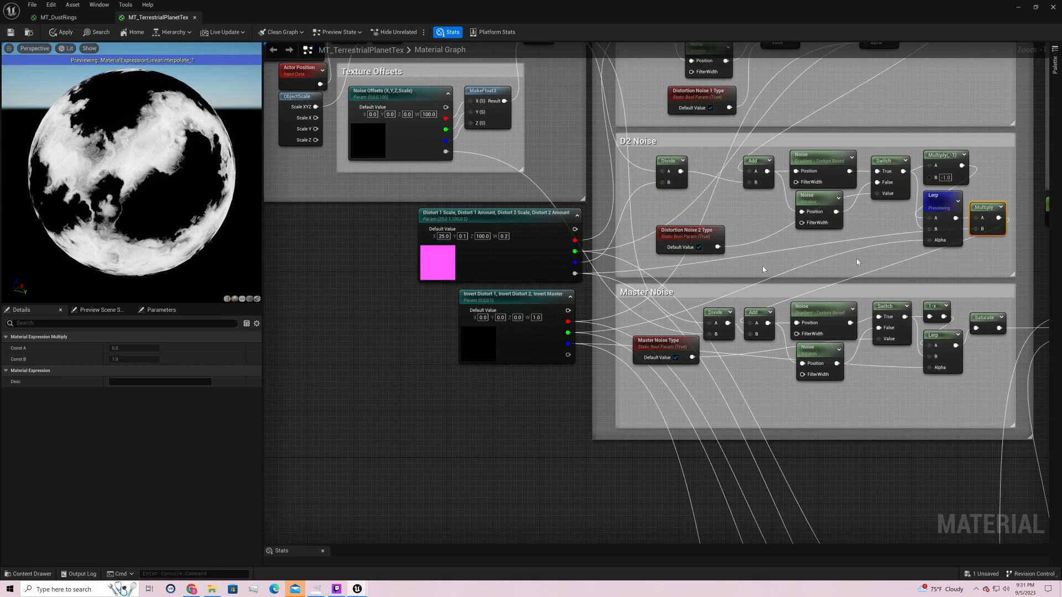
{"action": "right_click", "coordinate": [988, 209]}
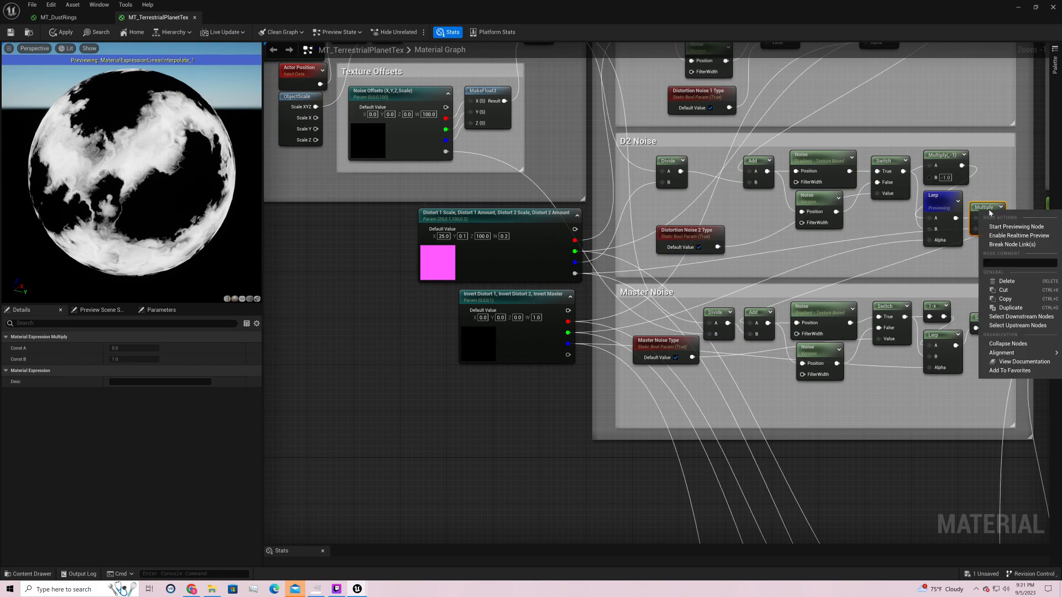
{"action": "left_click", "coordinate": [940, 195]}
{"action": "mouse_move", "coordinate": [191, 156]}
{"action": "left_mouse_down"}
{"action": "mouse_move", "coordinate": [152, 194]}
{"action": "mouse_move", "coordinate": [107, 117]}
{"action": "mouse_move", "coordinate": [192, 157]}
{"action": "left_mouse_up"}
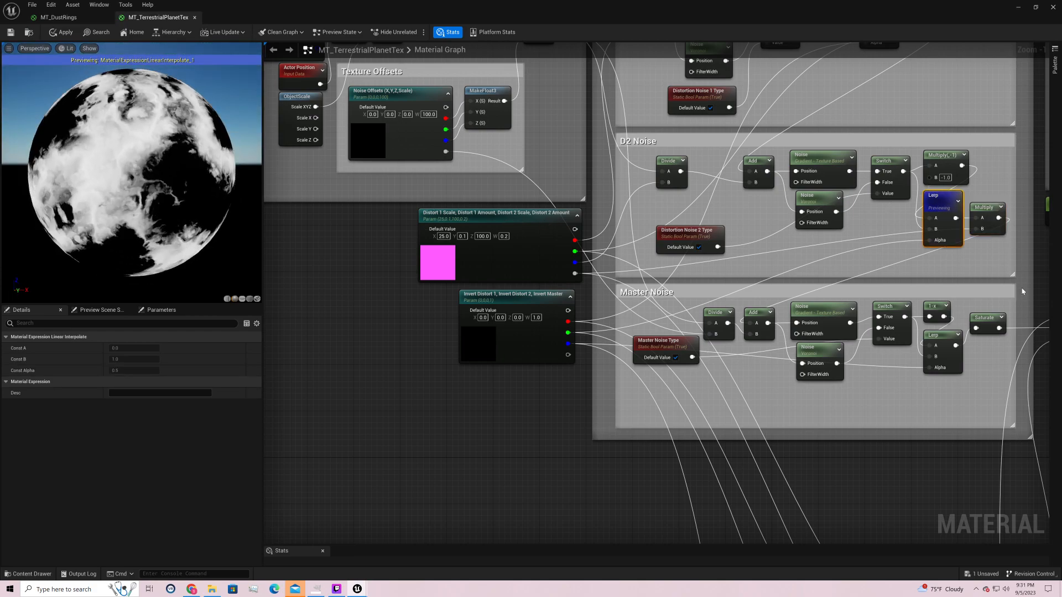
{"action": "left_click", "coordinate": [504, 236]}
{"action": "right_click_drag", "start_coordinate": [963, 277], "coordinate": [887, 253]}
{"action": "right_click_drag", "start_coordinate": [641, 261], "coordinate": [756, 321]}
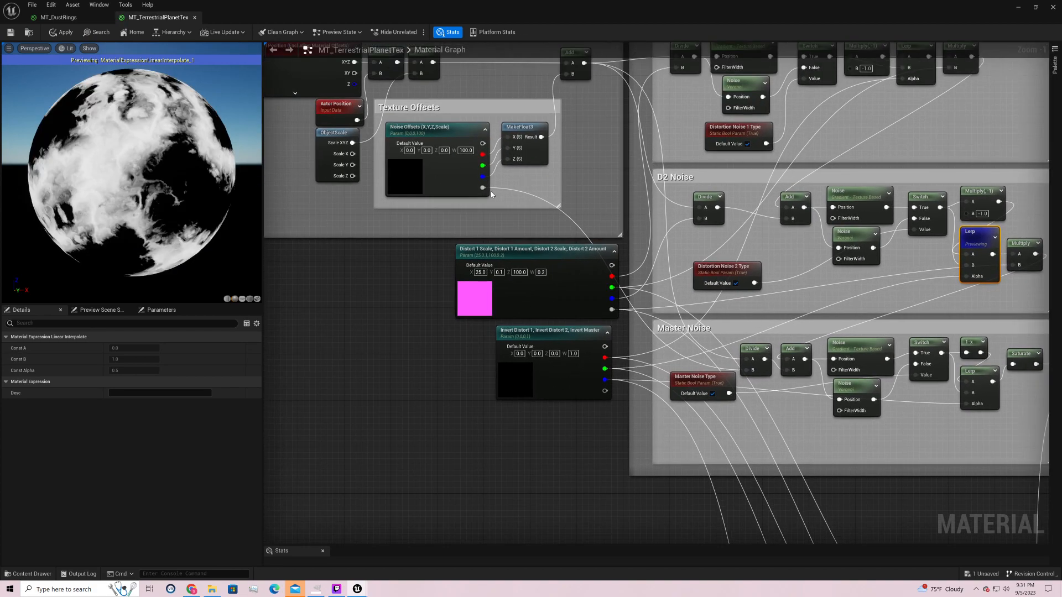
{"action": "right_click_drag", "start_coordinate": [590, 93], "coordinate": [587, 113]}
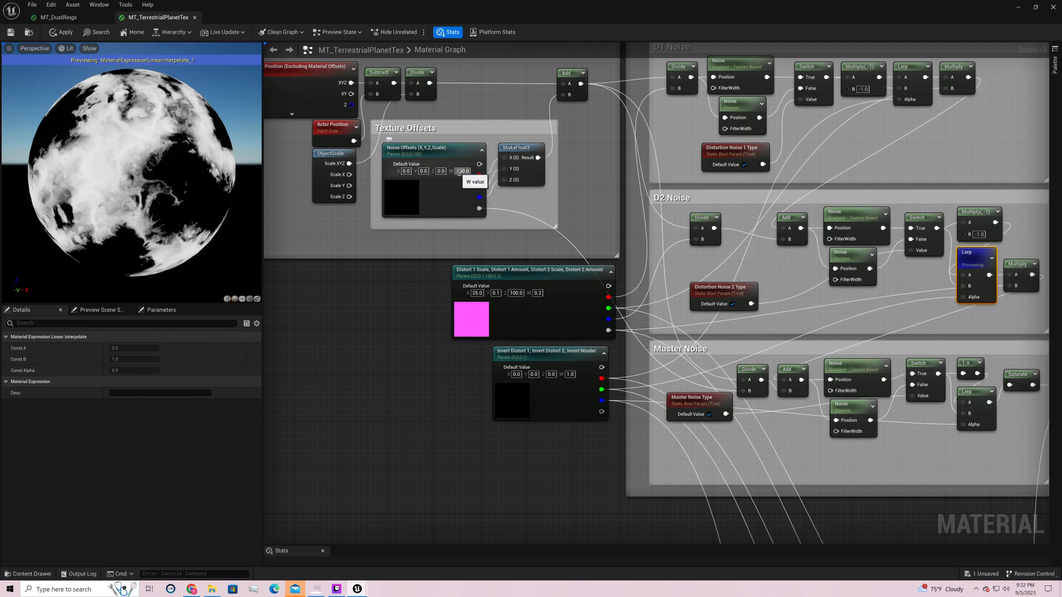
- Stop previewing the D2 Lerp node and inspect the Divide node of the Master Noise group
{"action": "right_click_drag", "start_coordinate": [878, 336], "coordinate": [716, 278]}
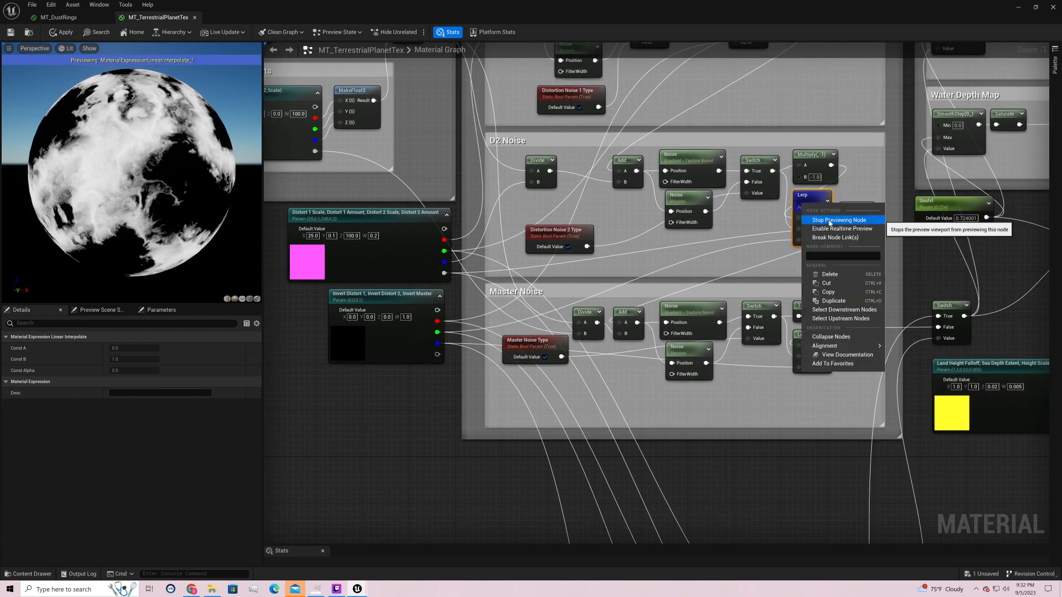
{"action": "left_click", "coordinate": [827, 220]}
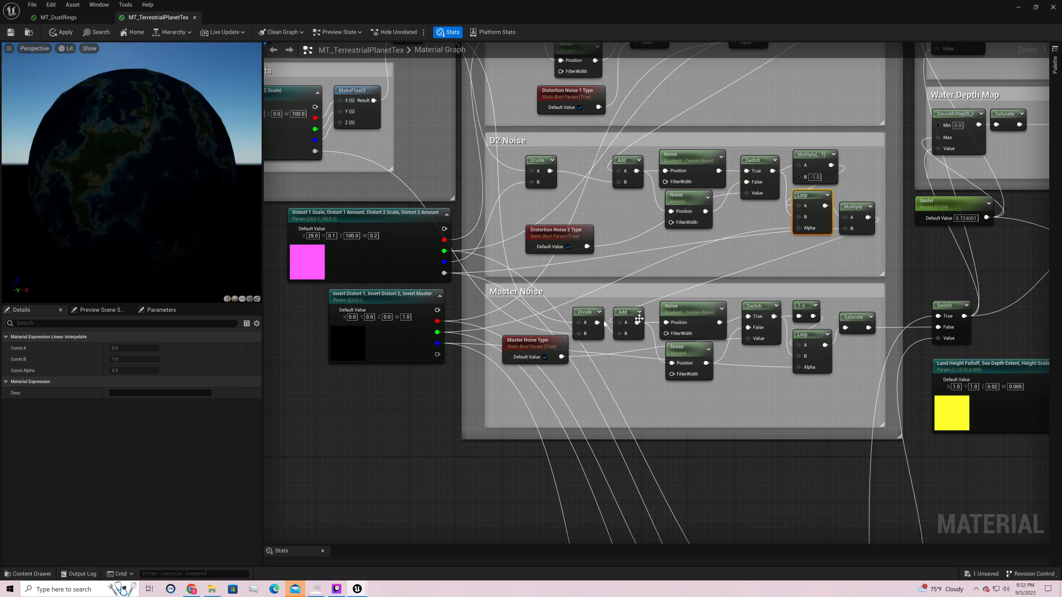
{"action": "left_click", "coordinate": [587, 314]}
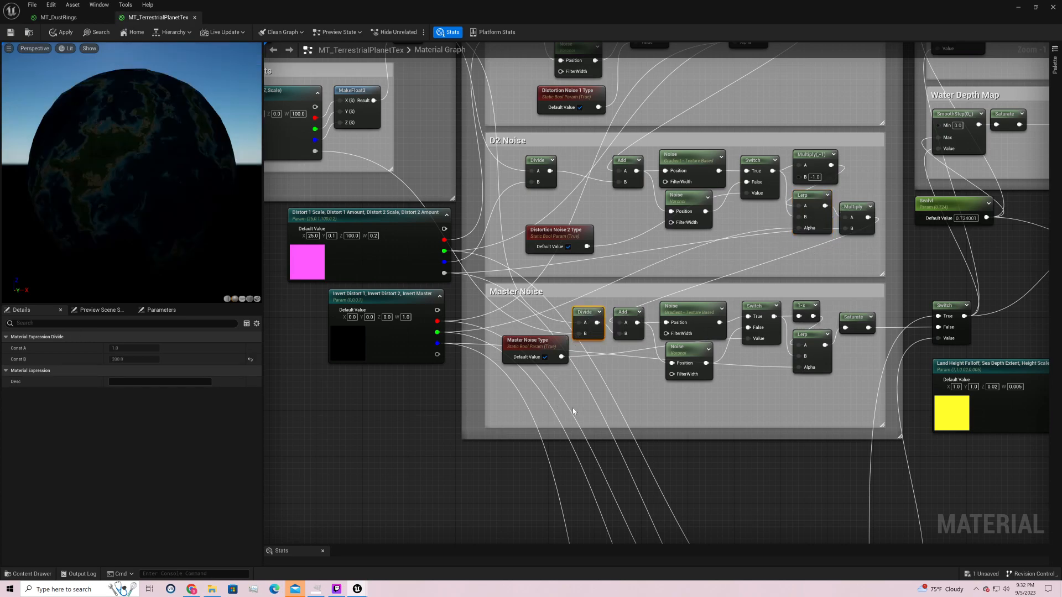
{"action": "right_click_drag", "start_coordinate": [583, 331], "coordinate": [713, 369]}
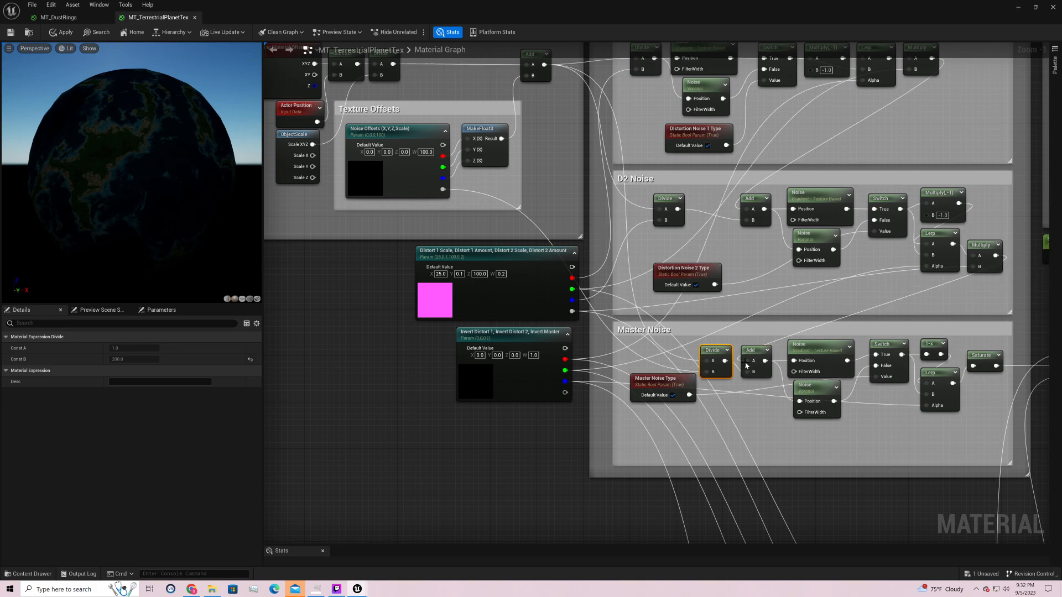
{"action": "right_click_drag", "start_coordinate": [746, 450], "coordinate": [492, 387]}
- Compare the output range settings of the Master Noise group's gradient and Voronoi Noise nodes with the D2 Voronoi Noise node
{"action": "left_click", "coordinate": [574, 282]}
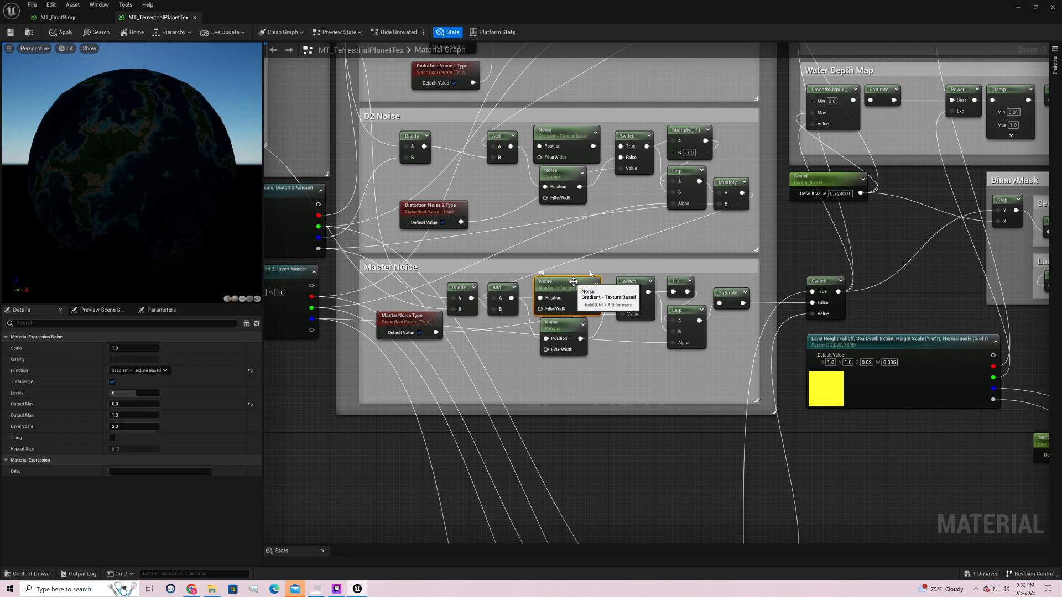
{"action": "left_click", "coordinate": [565, 175]}
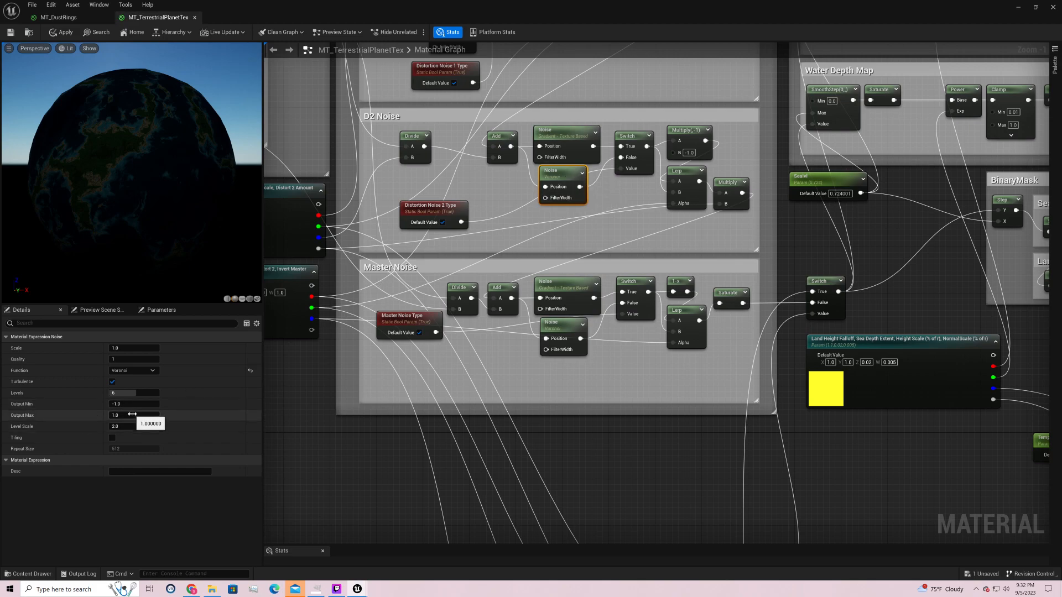
{"action": "left_click", "coordinate": [559, 284]}
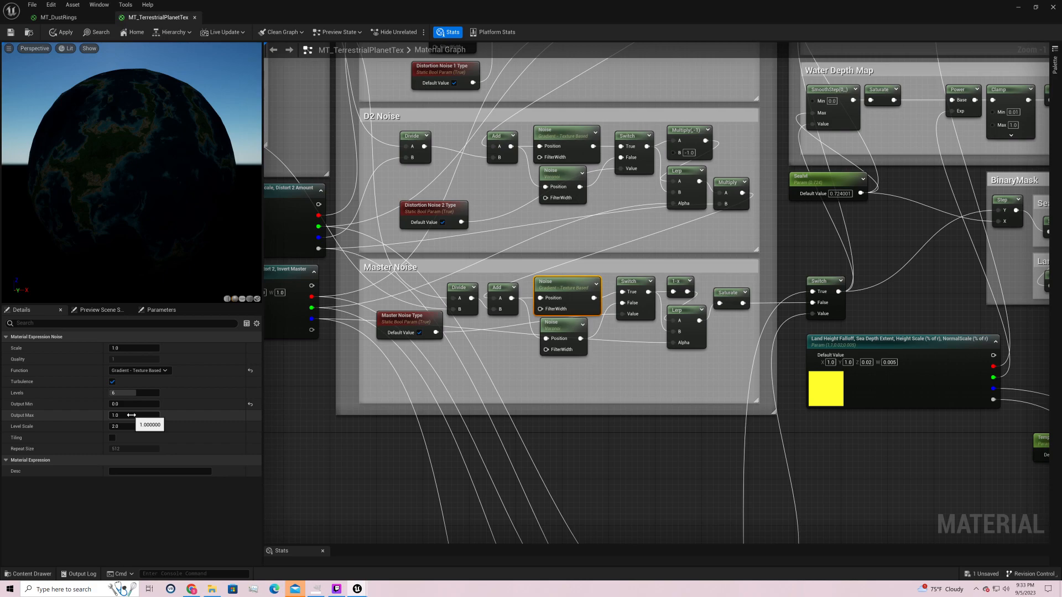
{"action": "left_click", "coordinate": [561, 323]}
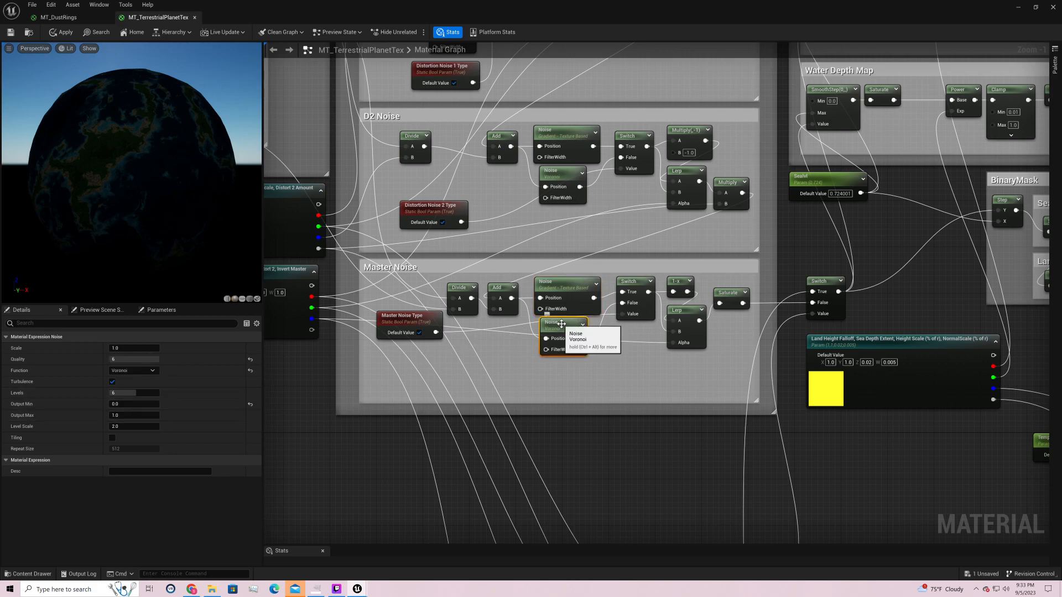
{"action": "left_click", "coordinate": [575, 285]}
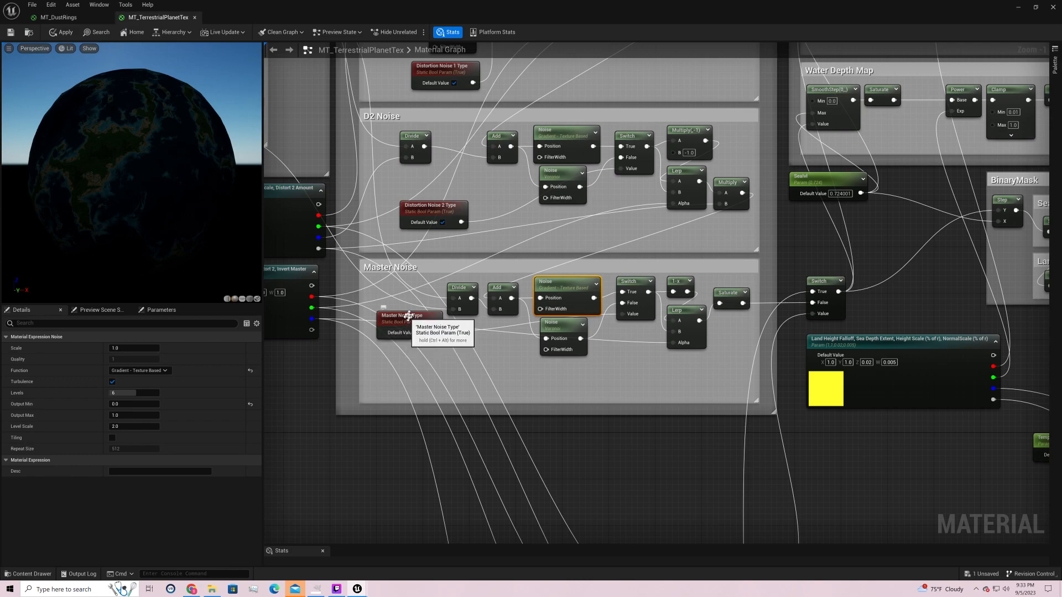
- Move the Master Noise Type parameter lower in the Master Noise group, clear of the Divide node, and select the group's Switch
{"action": "left_click_drag", "start_coordinate": [408, 316], "coordinate": [413, 362]}
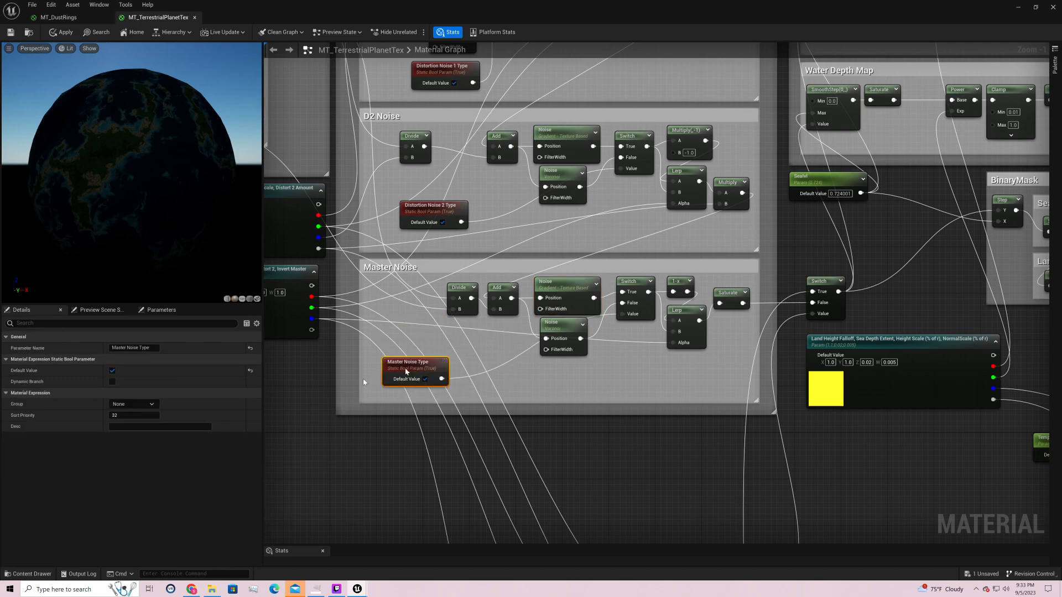
{"action": "left_click", "coordinate": [636, 281]}
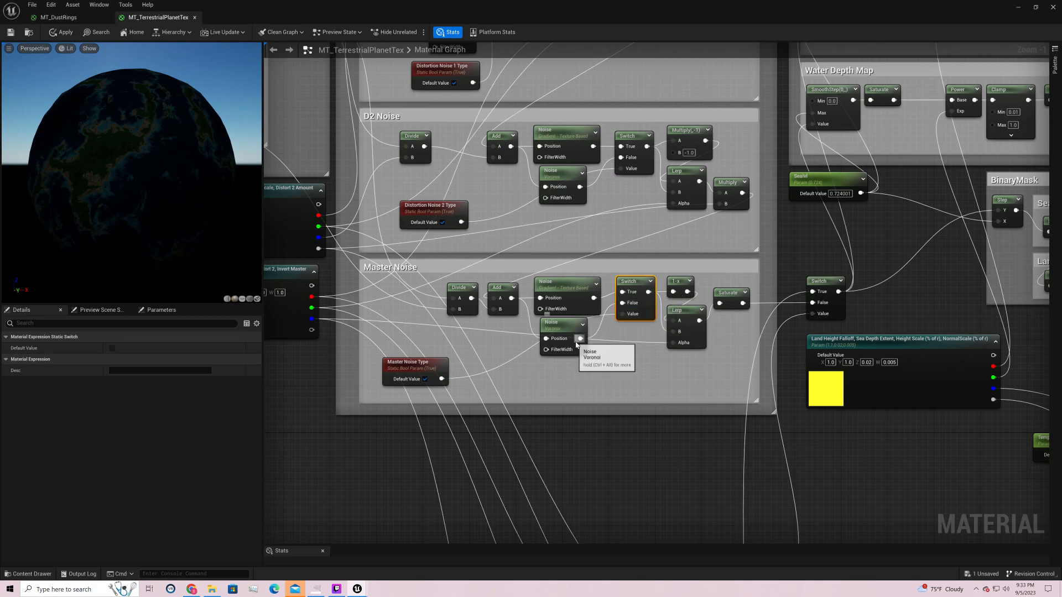
{"action": "right_click_drag", "start_coordinate": [599, 337], "coordinate": [512, 358]}
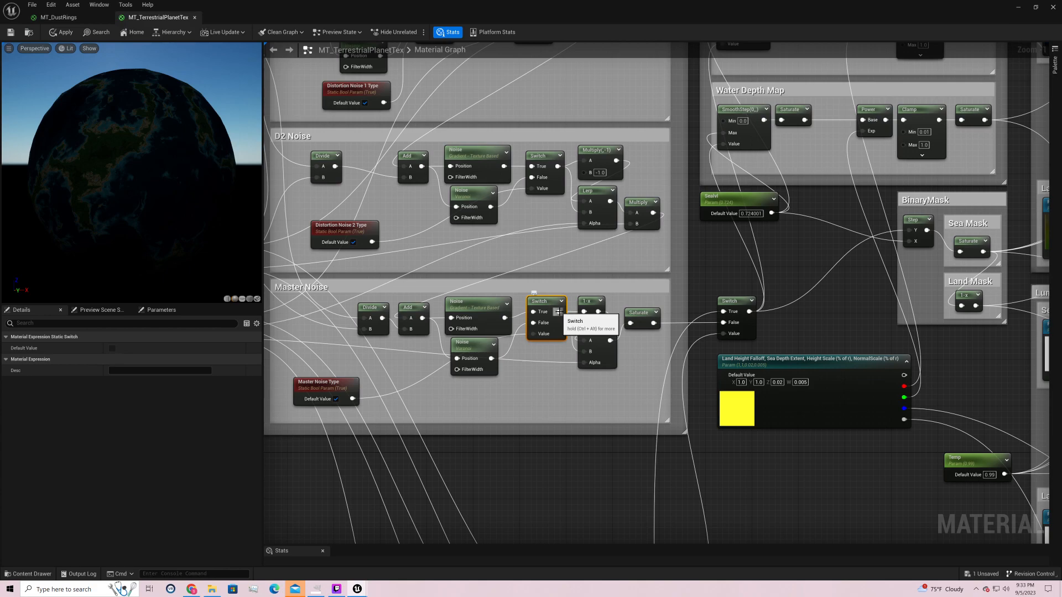
- Inspect the inverting Multiply(-1) nodes in the D2 Noise and D1 Noise groups
{"action": "left_click", "coordinate": [605, 150]}
{"action": "right_click_drag", "start_coordinate": [661, 160], "coordinate": [679, 236]}
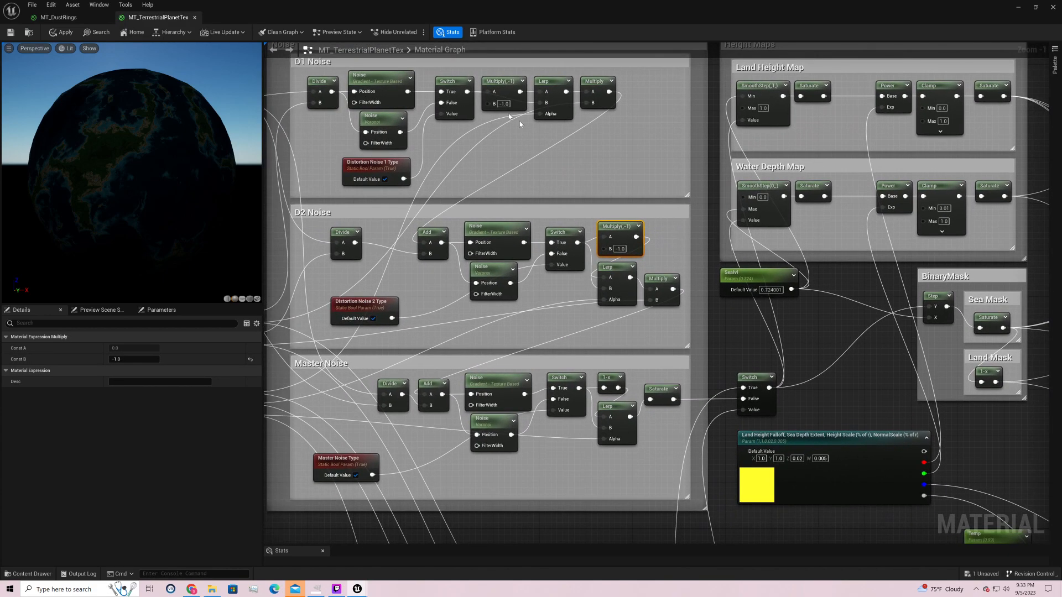
{"action": "left_click", "coordinate": [504, 86]}
{"action": "left_click", "coordinate": [627, 234]}
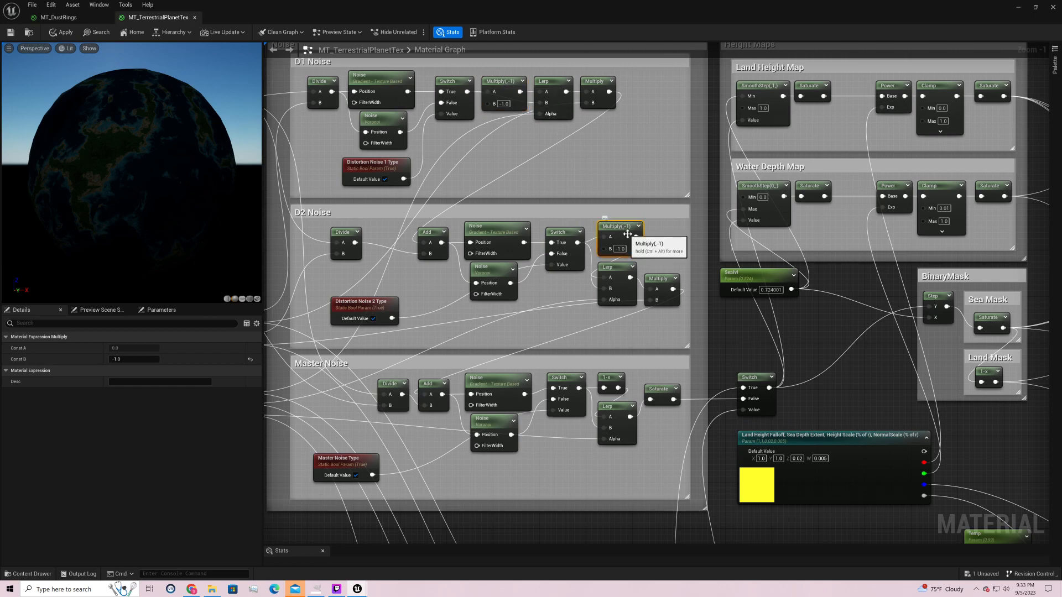
- Compare the Multiply(-1) node of the D1 Noise group with the 1-x node of the Master Noise group
{"action": "left_click", "coordinate": [505, 93]}
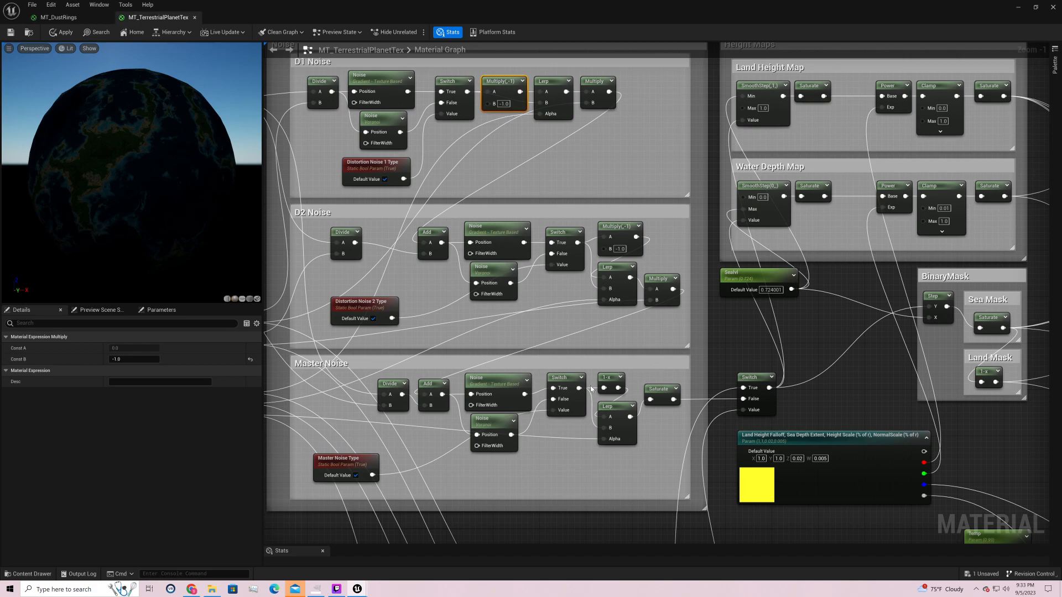
{"action": "left_click", "coordinate": [608, 378]}
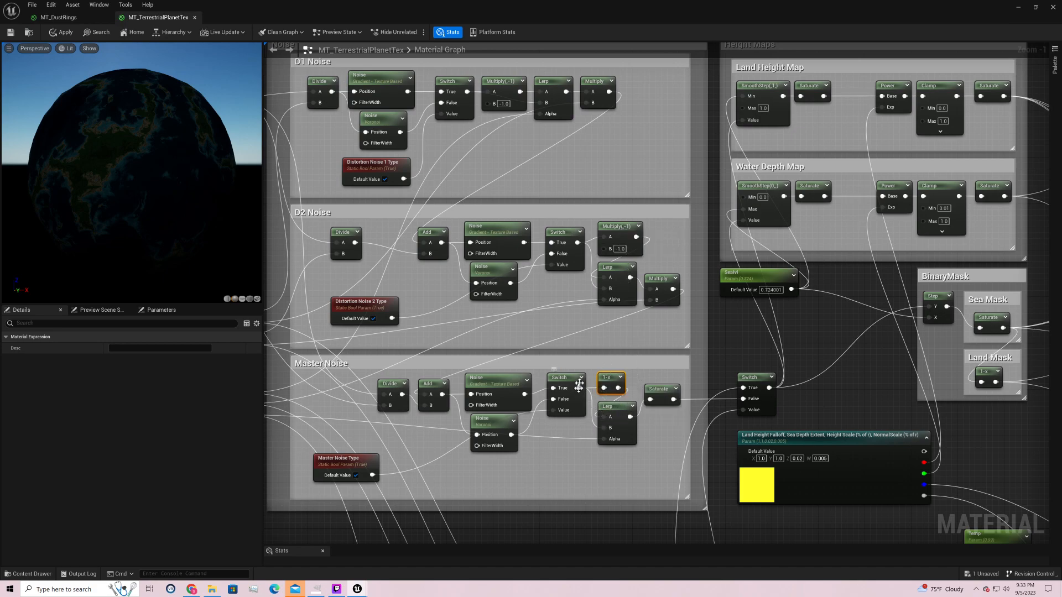
- Orient the preview planet to its lit side and toggle the Invert Master value between 1 and 0, ending at 0
{"action": "right_click_drag", "start_coordinate": [569, 446], "coordinate": [864, 399]}
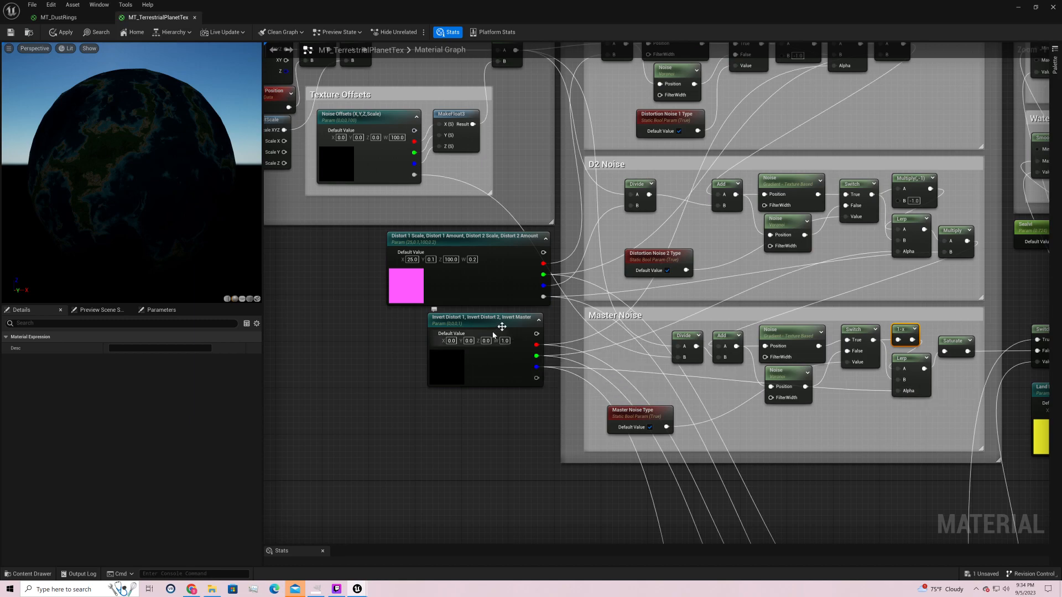
{"action": "mouse_move", "coordinate": [123, 143]}
{"action": "left_mouse_down"}
{"action": "mouse_move", "coordinate": [161, 145]}
{"action": "mouse_move", "coordinate": [238, 186]}
{"action": "mouse_move", "coordinate": [224, 157]}
{"action": "mouse_move", "coordinate": [182, 138]}
{"action": "mouse_move", "coordinate": [177, 107]}
{"action": "mouse_move", "coordinate": [193, 83]}
{"action": "mouse_move", "coordinate": [183, 61]}
{"action": "mouse_move", "coordinate": [123, 144]}
{"action": "left_mouse_up"}
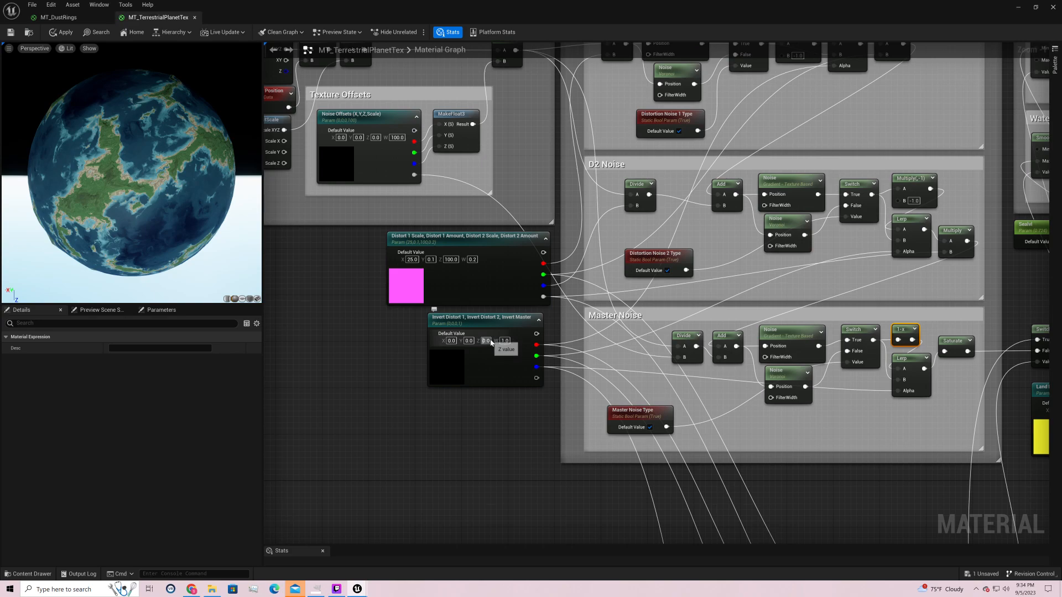
{"action": "type", "text": "1"}
{"action": "key", "text": "Return"}
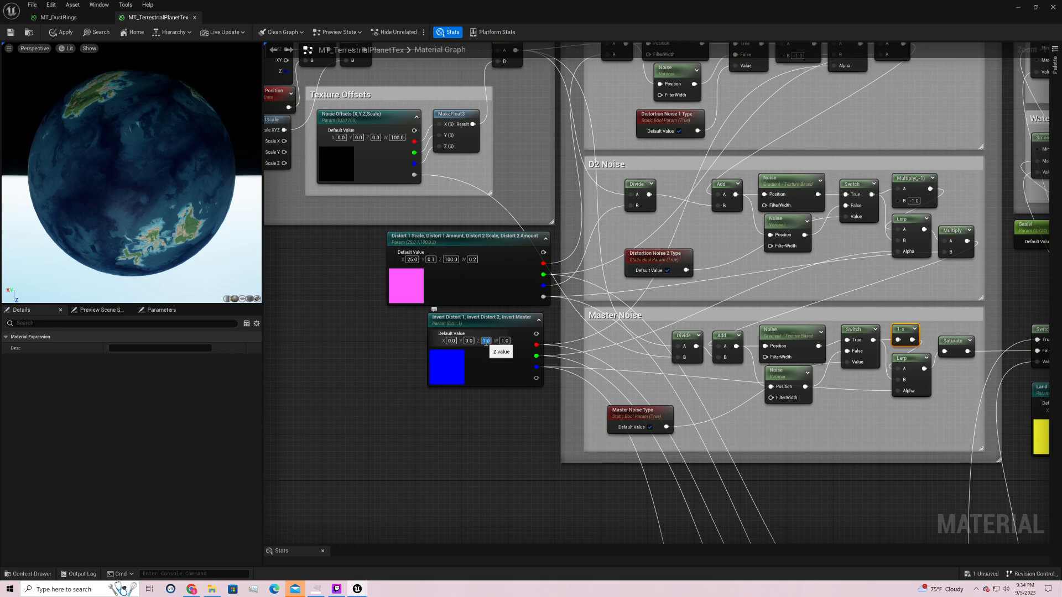
{"action": "type", "text": "0"}
{"action": "key", "text": "Return"}
{"action": "type", "text": "1"}
{"action": "key", "text": "Return"}
{"action": "type", "text": "0"}
{"action": "key", "text": "Return"}
{"action": "type", "text": "1"}
{"action": "key", "text": "Return"}
{"action": "type", "text": "0"}
{"action": "key", "text": "Return"}
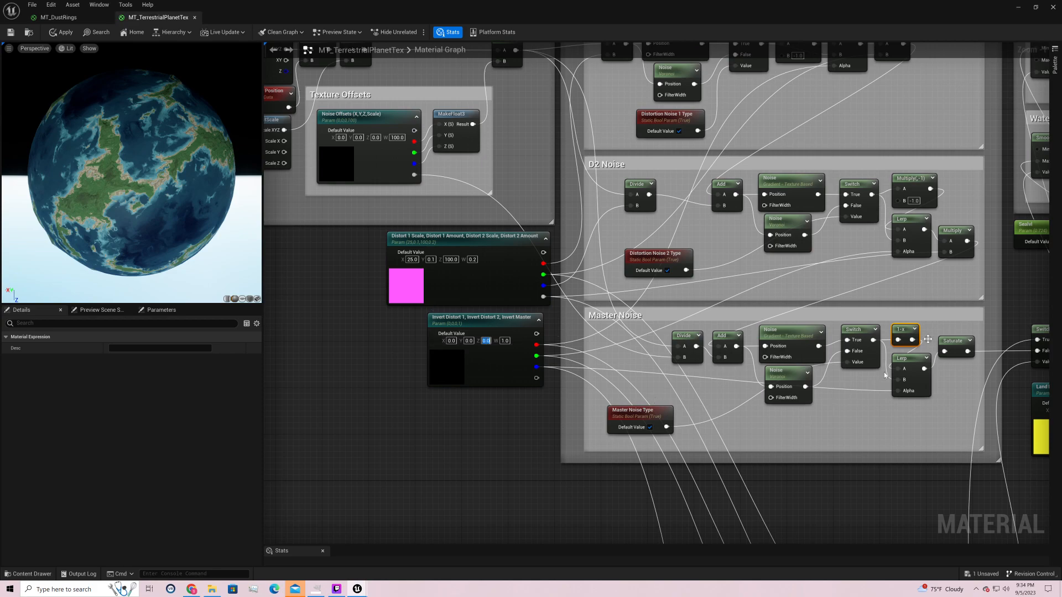
- Set the default value of the sea level parameter to 0.5
{"action": "right_click_drag", "start_coordinate": [1016, 273], "coordinate": [923, 294]}
{"action": "left_click", "coordinate": [973, 262]}
{"action": "type", "text": "0.5"}
{"action": "key", "text": "Return"}
{"action": "right_click_drag", "start_coordinate": [712, 468], "coordinate": [741, 393]}
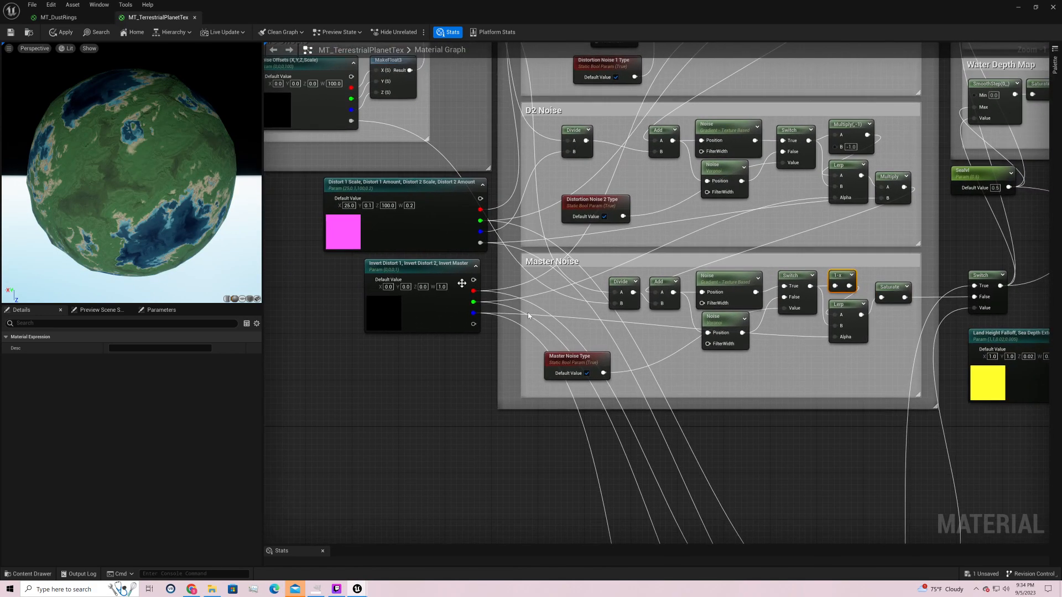
- Switch Invert Master to 1 and back to 0 twice to compare land and sea coverage at the 0.5 sea level
{"action": "left_click", "coordinate": [423, 286]}
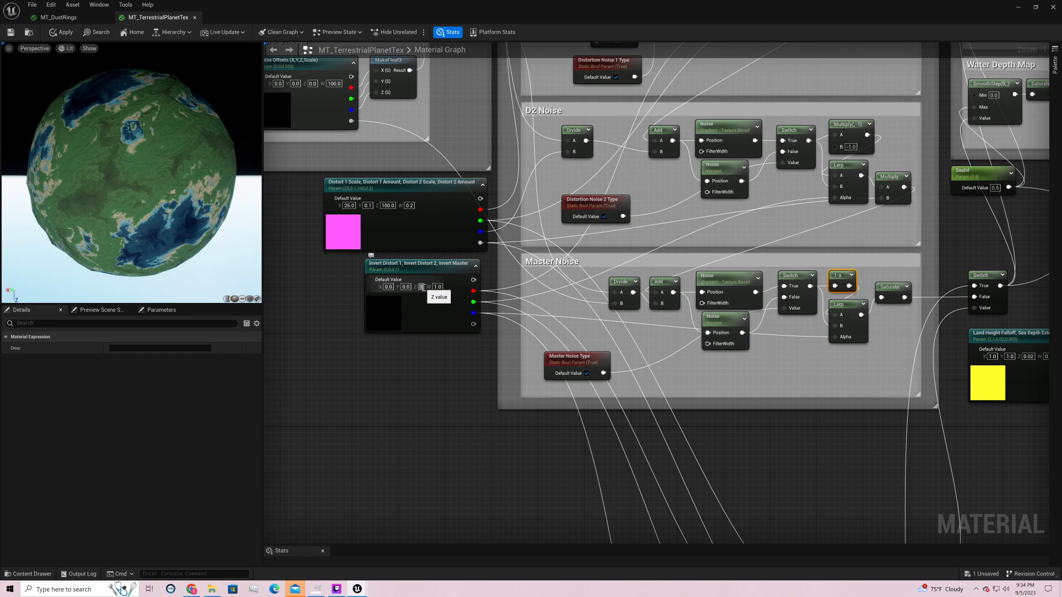
{"action": "type", "text": "1"}
{"action": "key", "text": "Return"}
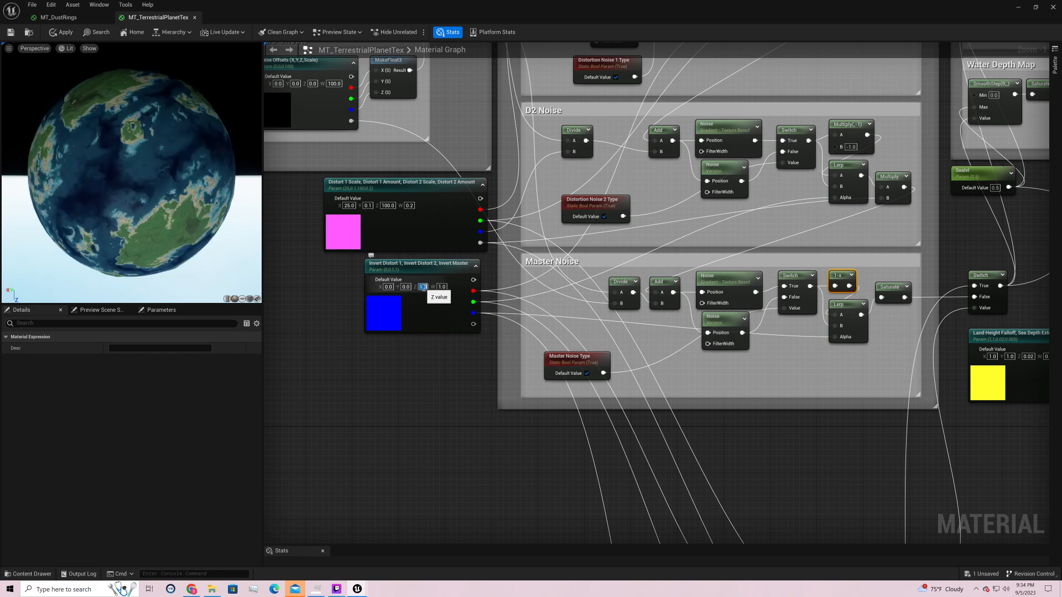
{"action": "type", "text": "0"}
{"action": "key", "text": "Return"}
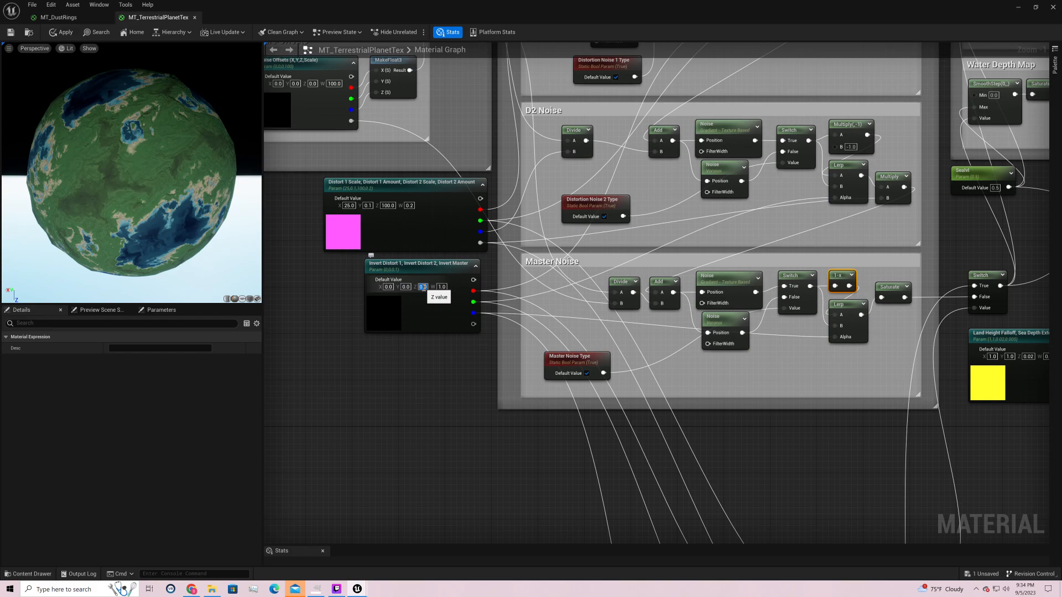
{"action": "type", "text": "1"}
{"action": "key", "text": "Return"}
{"action": "type", "text": "0"}
{"action": "key", "text": "Return"}
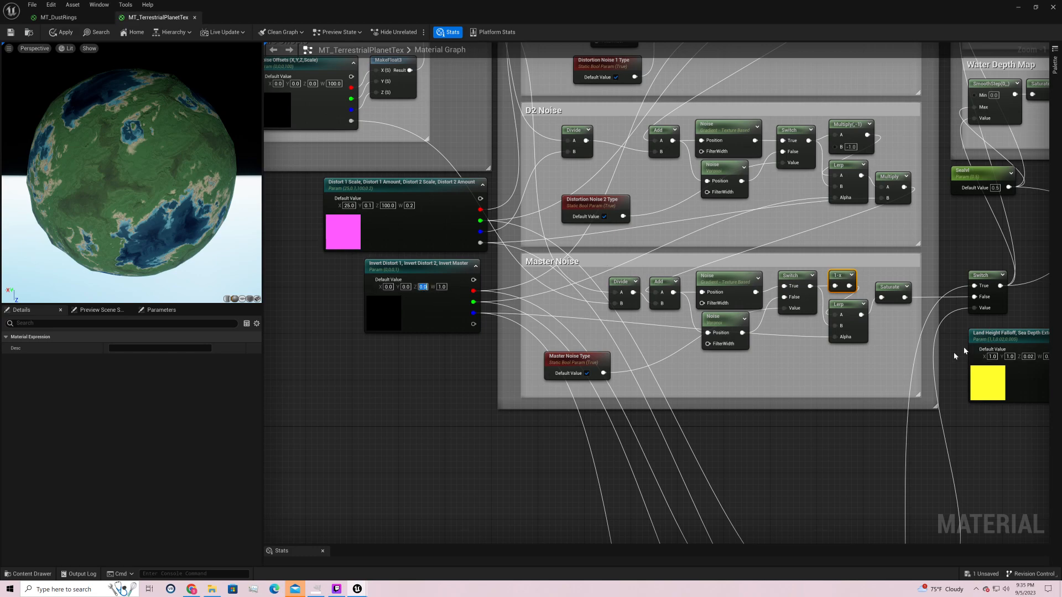
- Trace the Master Noise output through its Lerp and Saturate nodes to the Switch outside the group
{"action": "right_click_drag", "start_coordinate": [903, 368], "coordinate": [688, 428]}
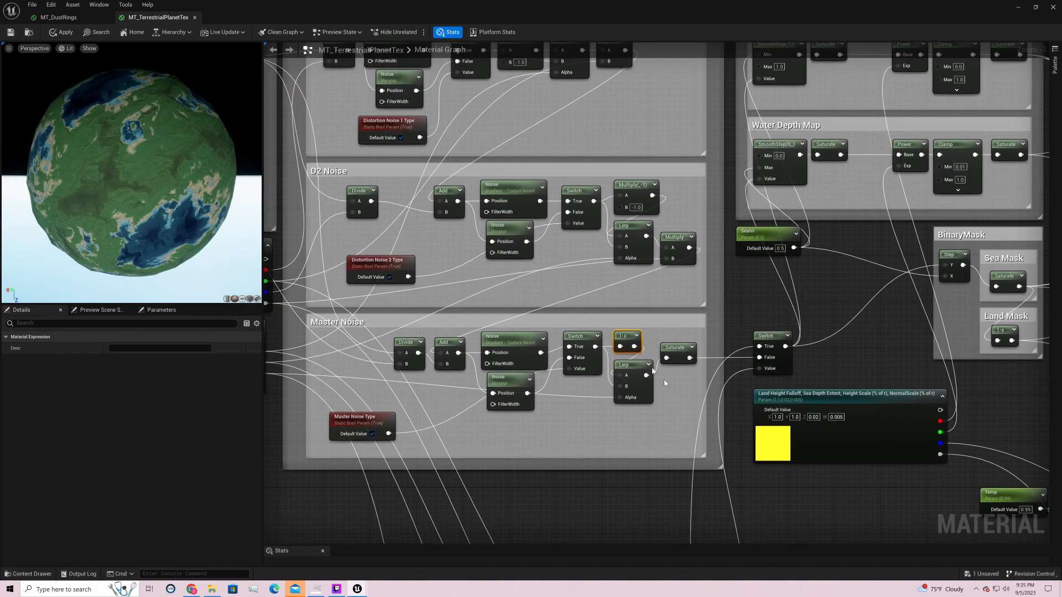
{"action": "left_click", "coordinate": [641, 376]}
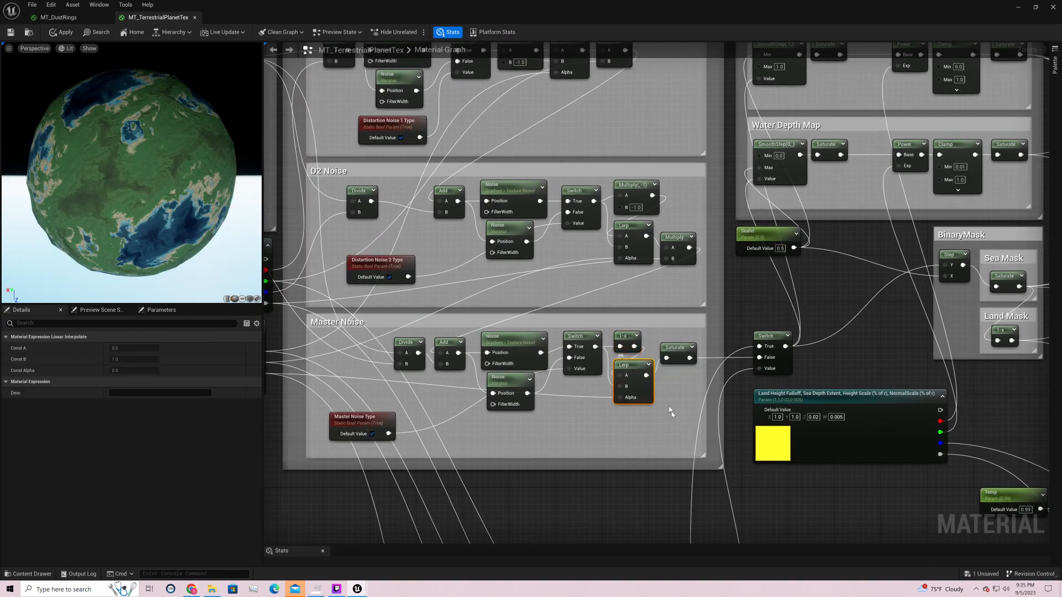
{"action": "left_click", "coordinate": [676, 350]}
{"action": "right_click_drag", "start_coordinate": [884, 360], "coordinate": [813, 196]}
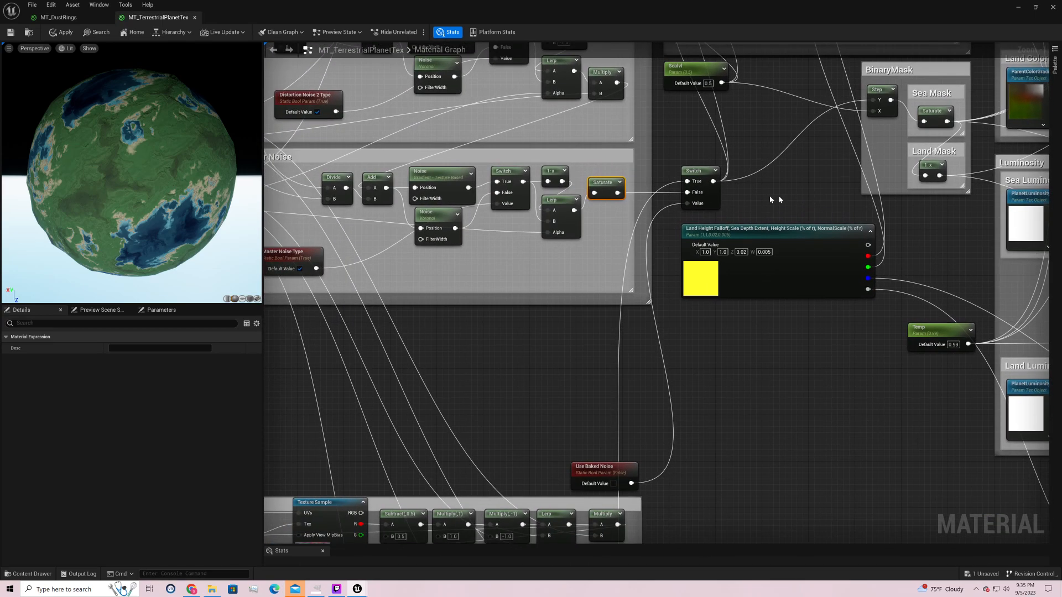
{"action": "left_click", "coordinate": [700, 170]}
{"action": "right_click_drag", "start_coordinate": [798, 197], "coordinate": [737, 362]}
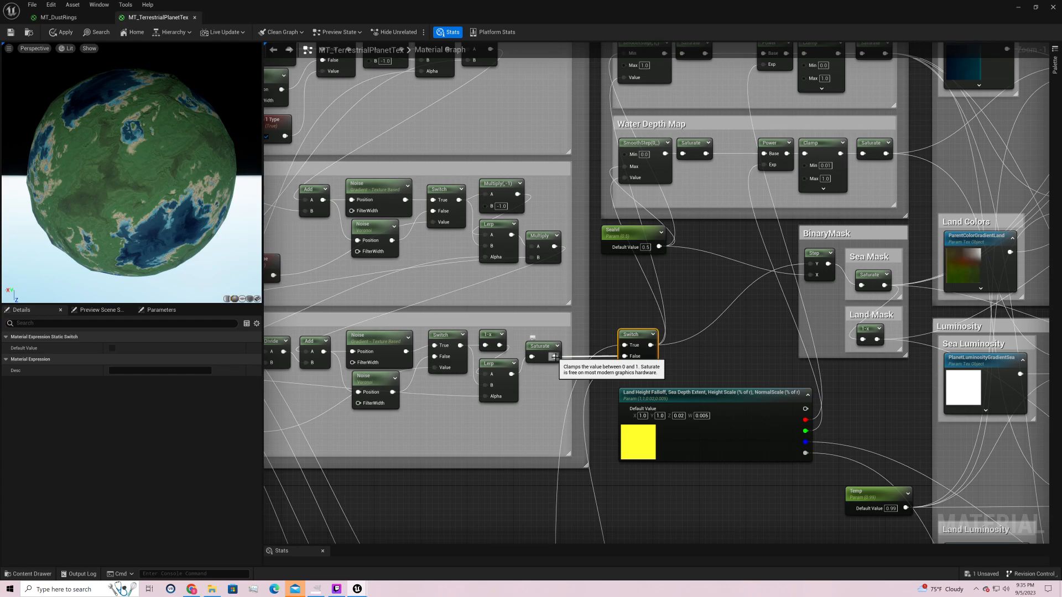
{"action": "right_click_drag", "start_coordinate": [707, 383], "coordinate": [794, 168]}
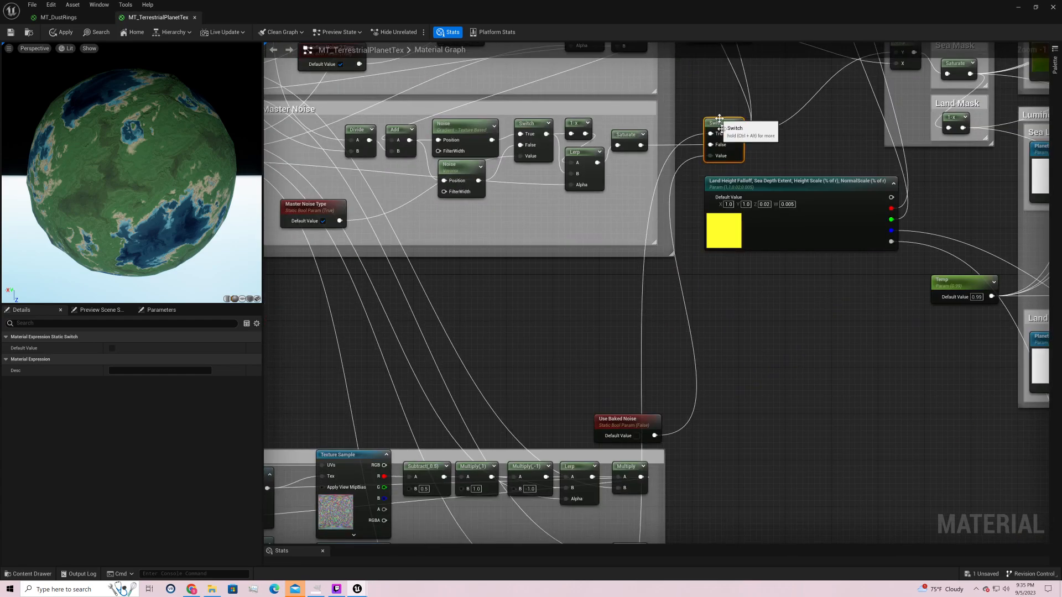
- Highlight the baked noise texture group with its Use Baked Noise parameter and inspect the Master Noise group's gradient Noise node
{"action": "right_click_drag", "start_coordinate": [701, 479], "coordinate": [945, 289]}
{"action": "scroll", "coordinate": [908, 322], "scroll_direction": "down", "scroll_amount": 3}
{"action": "left_click_drag", "start_coordinate": [942, 259], "coordinate": [429, 524]}
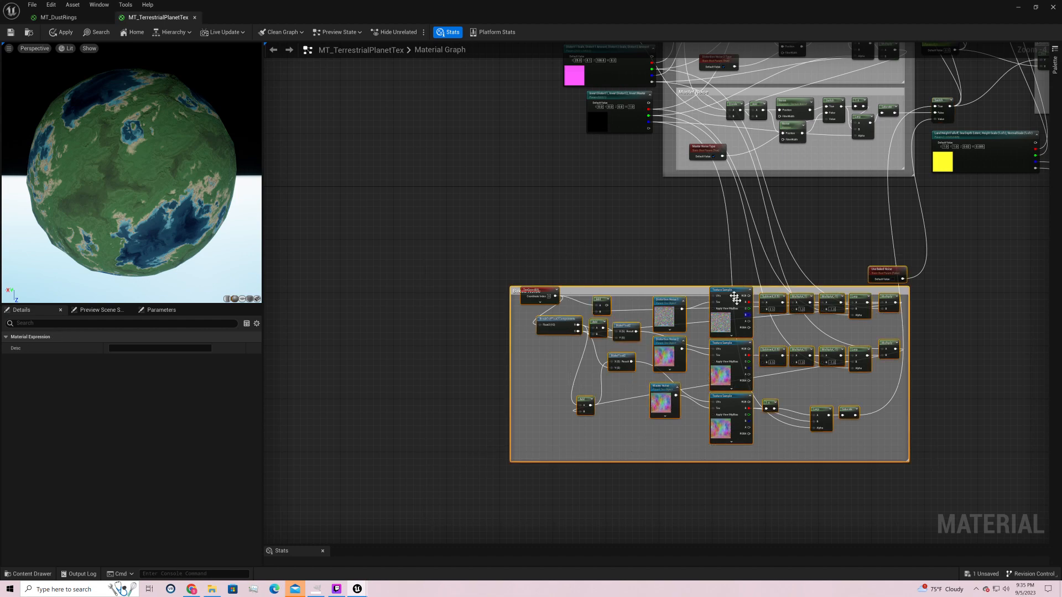
{"action": "right_click_drag", "start_coordinate": [787, 208], "coordinate": [674, 438]}
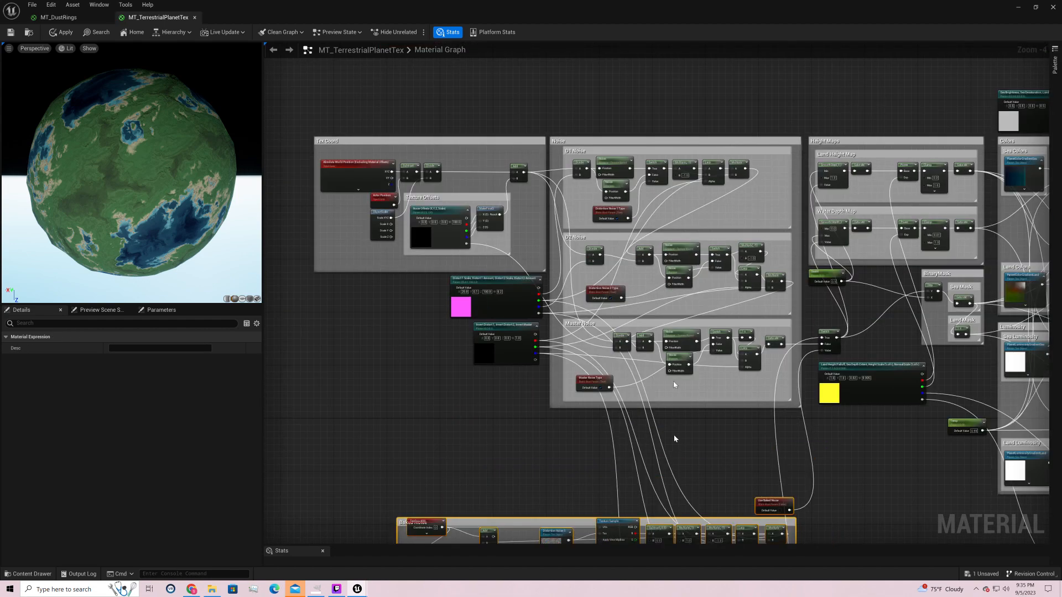
{"action": "left_click", "coordinate": [681, 336]}
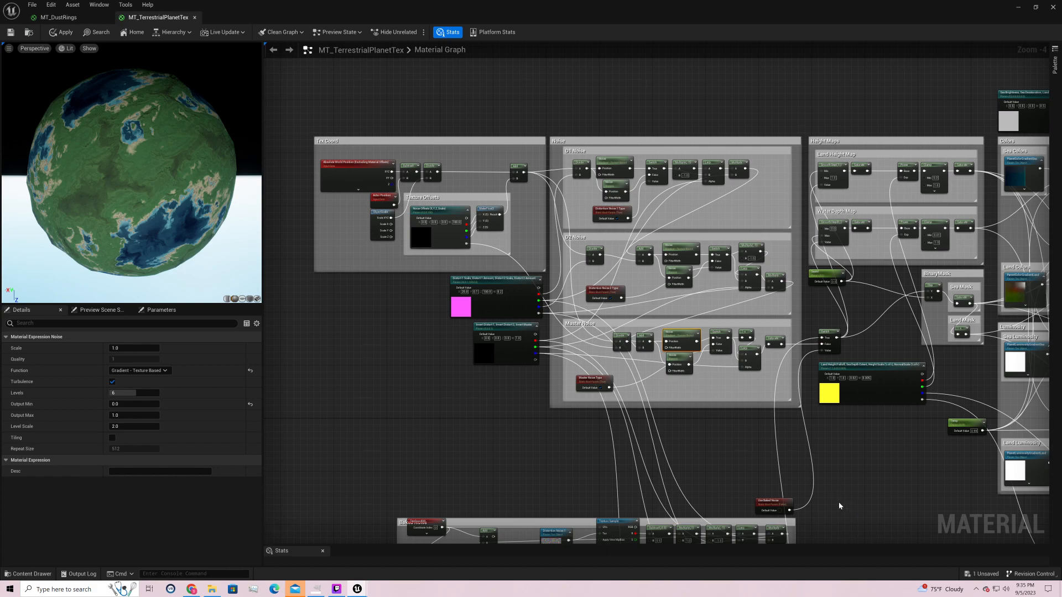
{"action": "right_click_drag", "start_coordinate": [838, 502], "coordinate": [828, 338]}
{"action": "left_click_drag", "start_coordinate": [811, 312], "coordinate": [340, 509]}
{"action": "left_click_drag", "start_coordinate": [841, 262], "coordinate": [336, 520]}
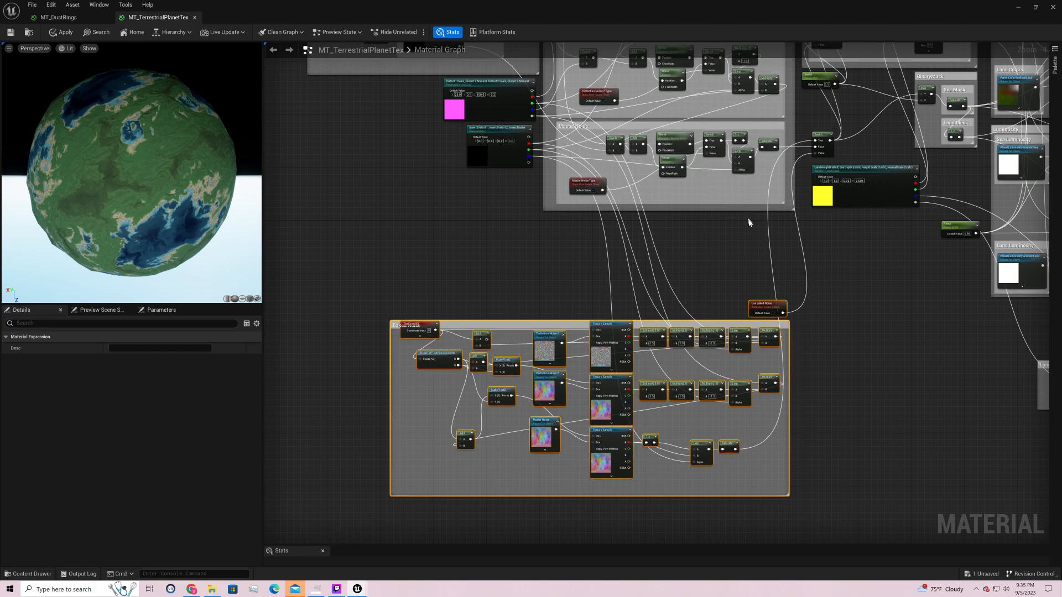
{"action": "right_click_drag", "start_coordinate": [743, 206], "coordinate": [744, 372]}
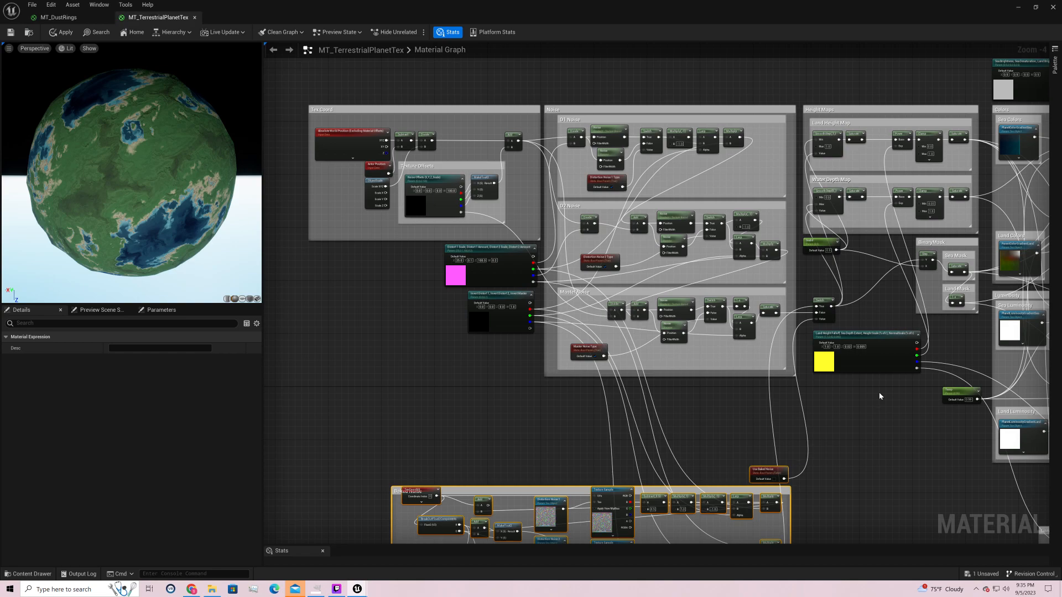
- Minimize the material editor to view the ringed planet in the level from another angle, and reopen the MT_TerrestrialPlanetTex material
{"action": "left_click", "coordinate": [1019, 8]}
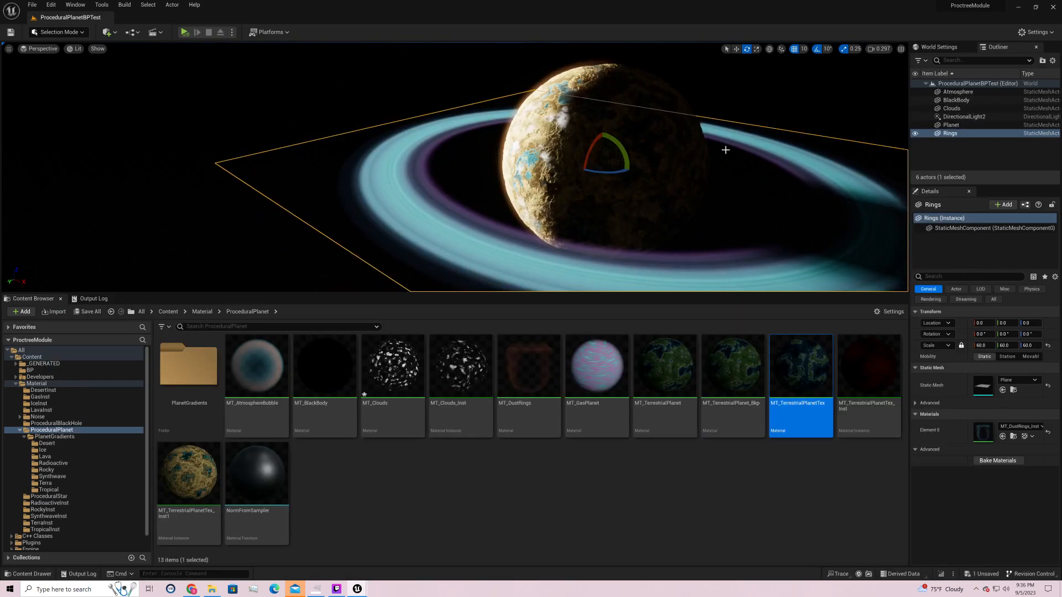
{"action": "left_click_drag", "start_coordinate": [725, 150], "coordinate": [803, 175], "text": "alt"}
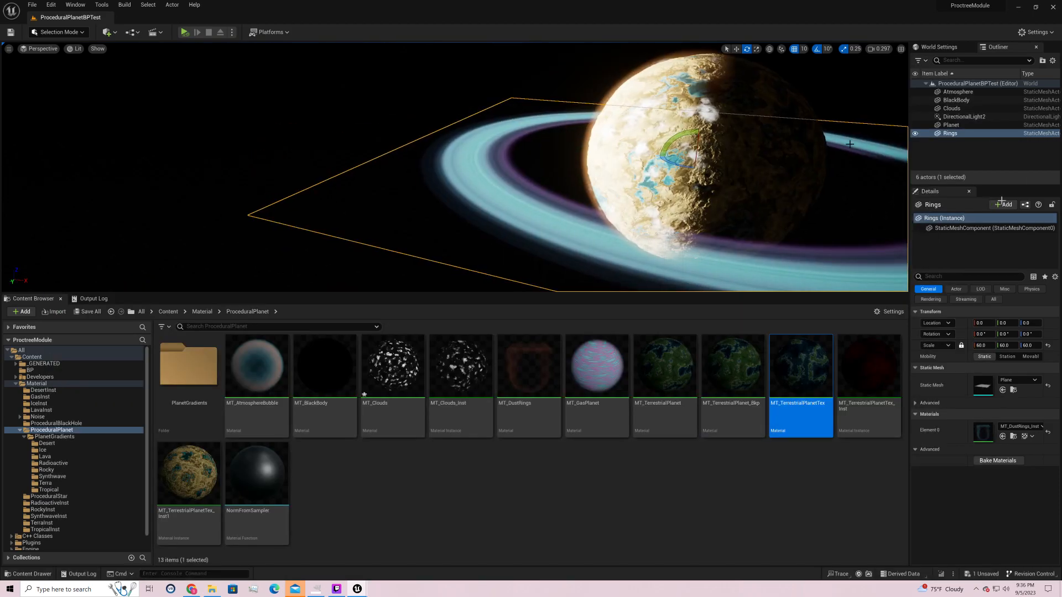
{"action": "right_click_drag", "start_coordinate": [850, 147], "coordinate": [821, 146]}
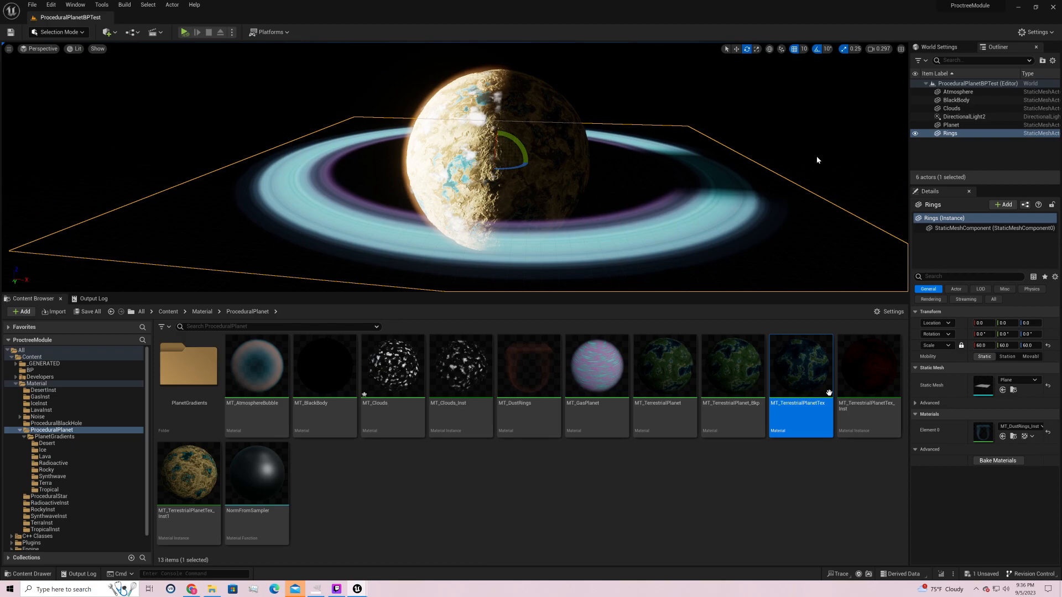
{"action": "double_click", "coordinate": [807, 364]}
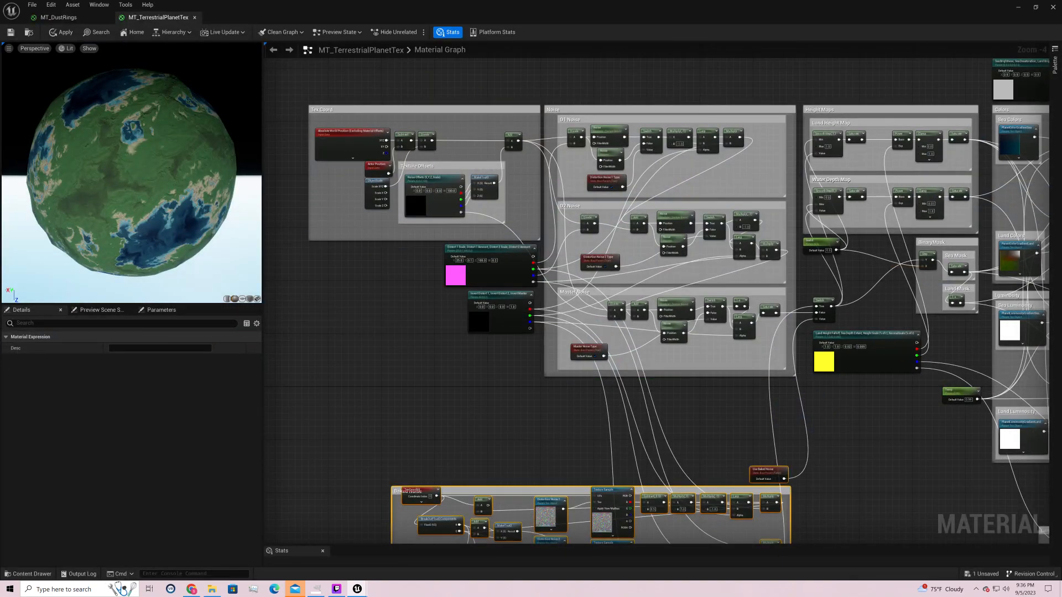
- Examine the Switch that chooses between the baked texture group and the procedural Noise group, highlight the Noise group, and clear the selection
{"action": "right_click_drag", "start_coordinate": [846, 460], "coordinate": [788, 298]}
{"action": "left_click_drag", "start_coordinate": [787, 278], "coordinate": [308, 499]}
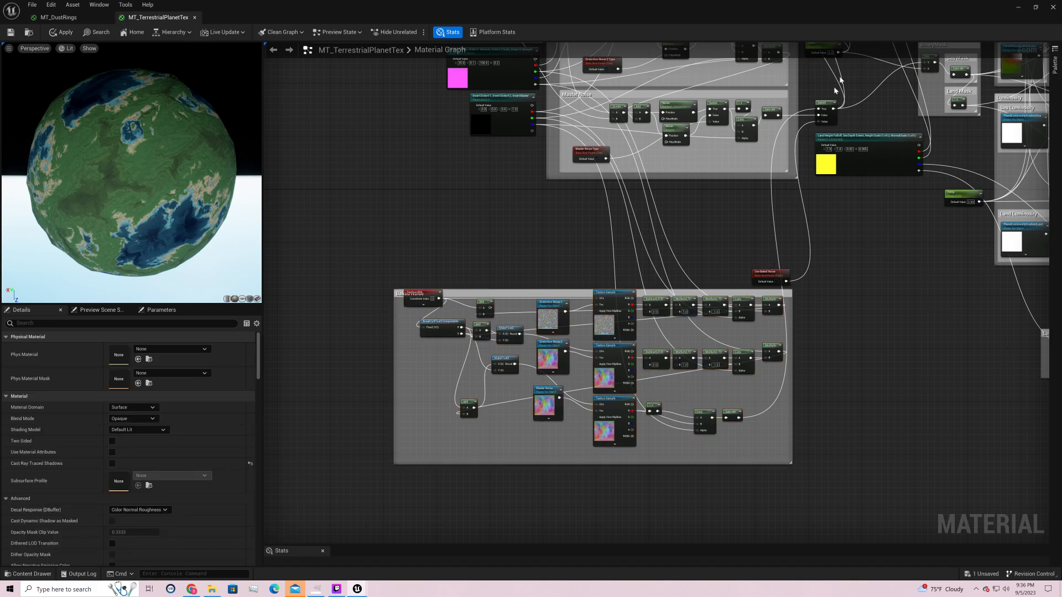
{"action": "left_click", "coordinate": [825, 105]}
{"action": "right_click_drag", "start_coordinate": [818, 178], "coordinate": [908, 344]}
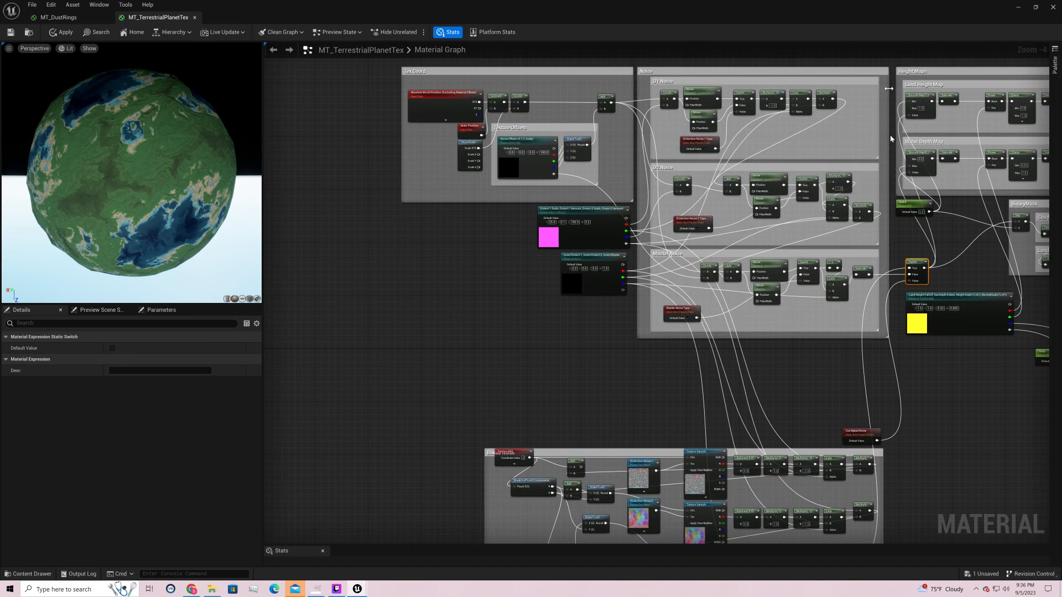
{"action": "left_click_drag", "start_coordinate": [890, 60], "coordinate": [638, 361]}
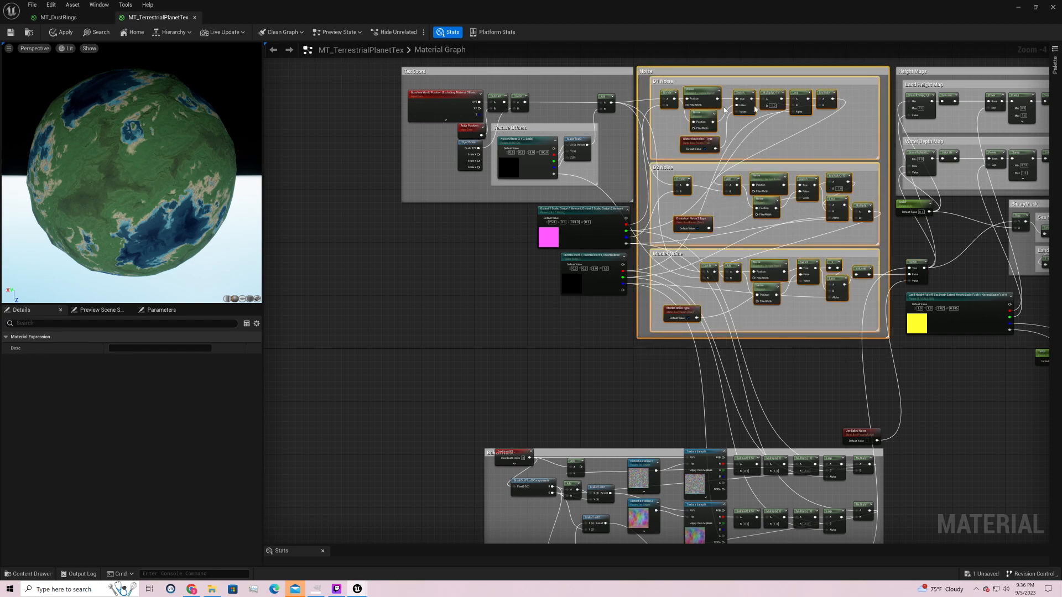
{"action": "left_click", "coordinate": [960, 436]}
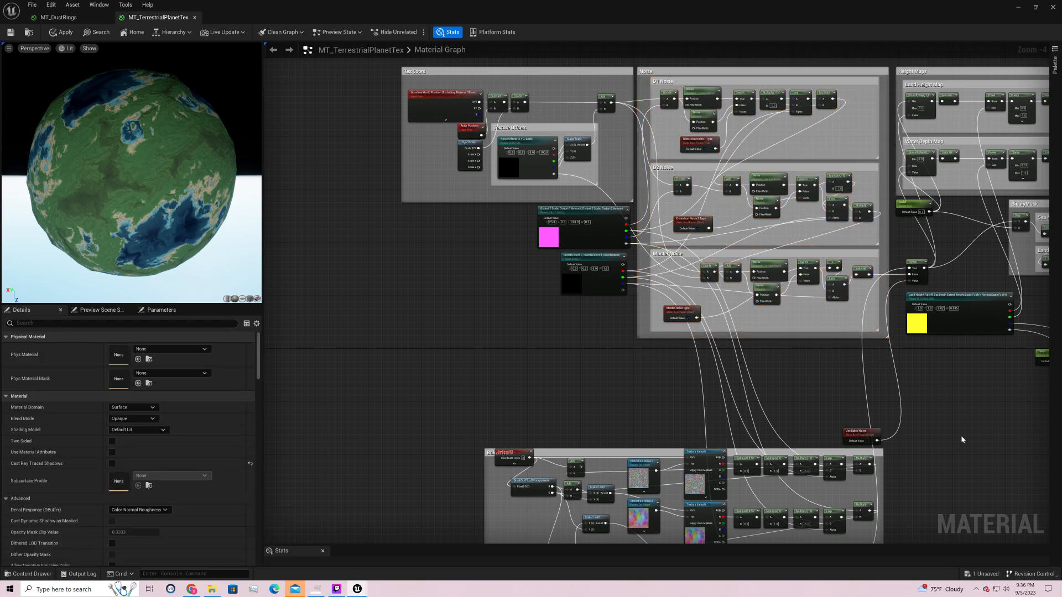
- Compare the first and third Texture Sample nodes of the baked noise group with the Master Noise group's Voronoi Noise node
{"action": "right_click_drag", "start_coordinate": [961, 436], "coordinate": [894, 236]}
{"action": "left_click", "coordinate": [640, 264]}
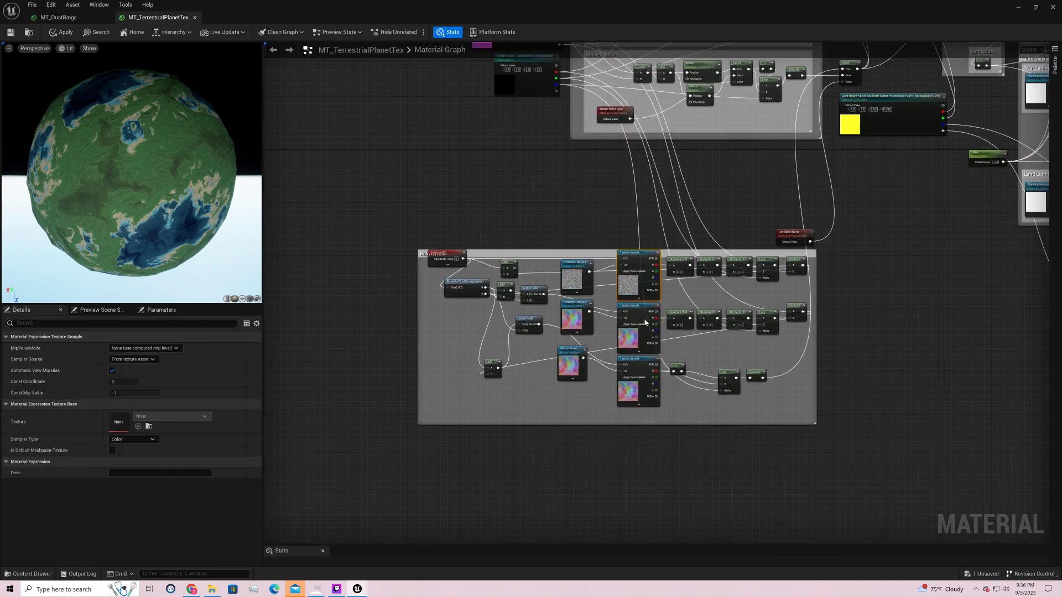
{"action": "left_click", "coordinate": [644, 368]}
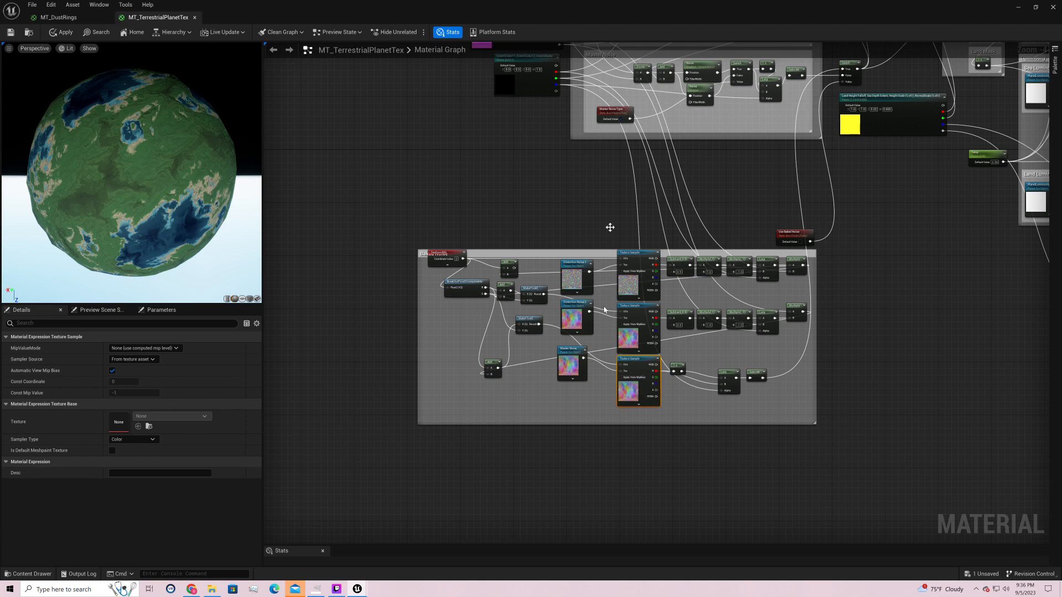
{"action": "left_click", "coordinate": [700, 90]}
- Inspect the baked noise Switch and the Saturate node that feeds its False input
{"action": "right_click_drag", "start_coordinate": [885, 165], "coordinate": [727, 378]}
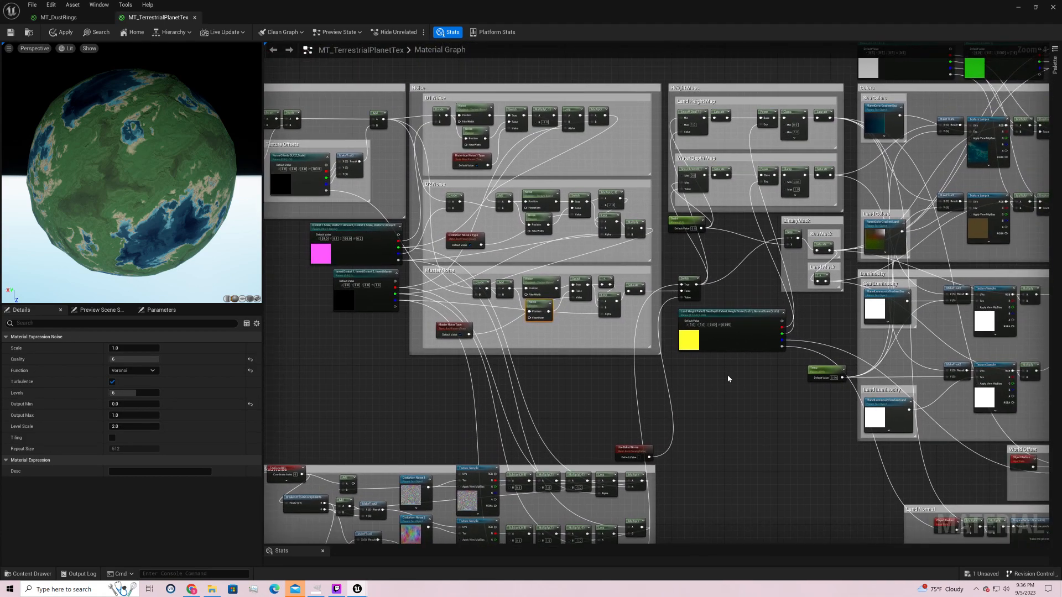
{"action": "scroll", "coordinate": [721, 283], "scroll_direction": "up", "scroll_amount": 4}
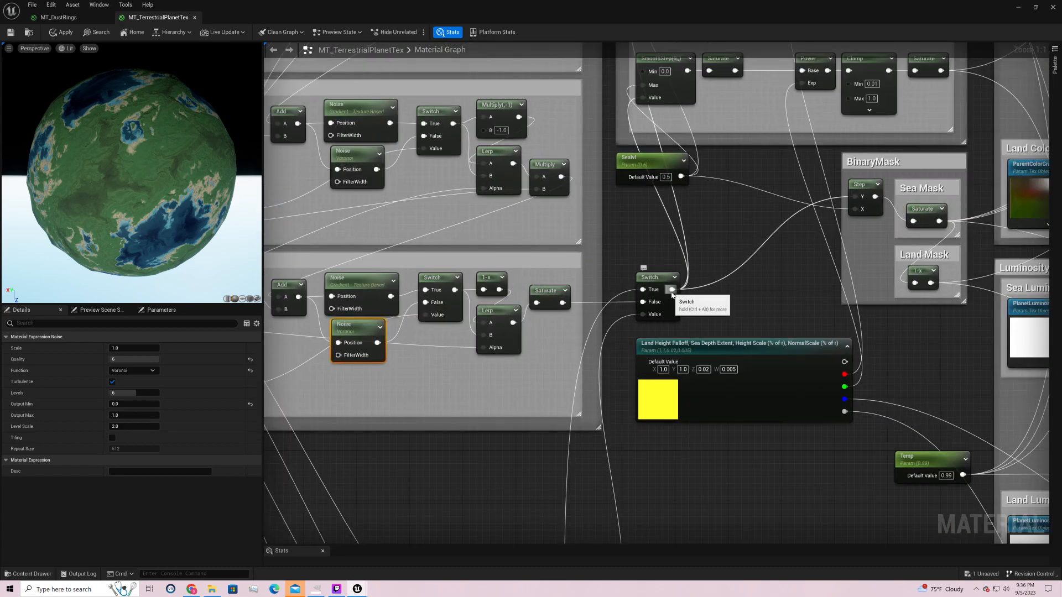
{"action": "left_click", "coordinate": [658, 280]}
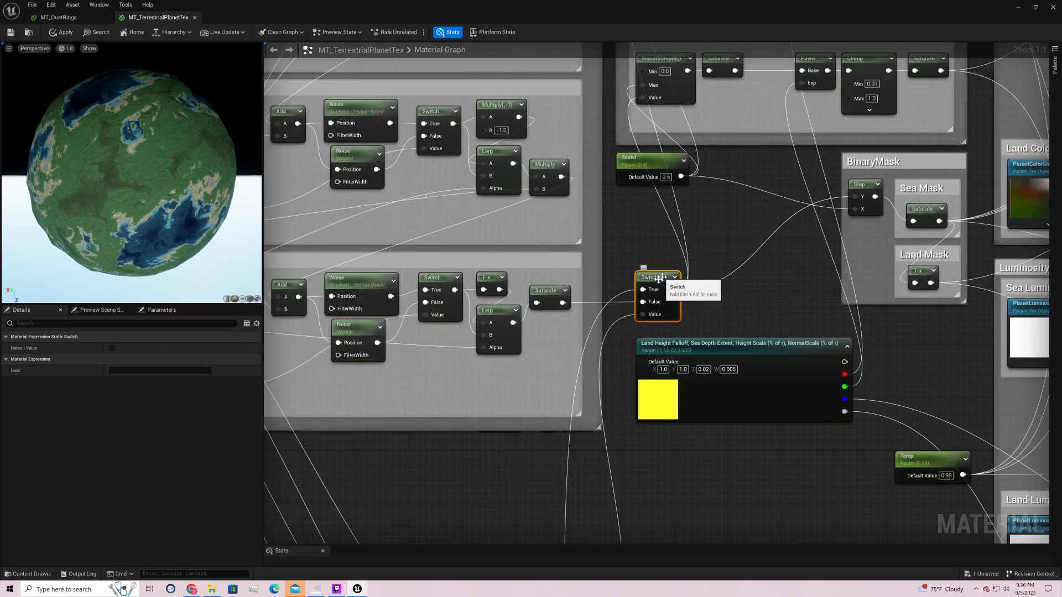
{"action": "left_click", "coordinate": [557, 291]}
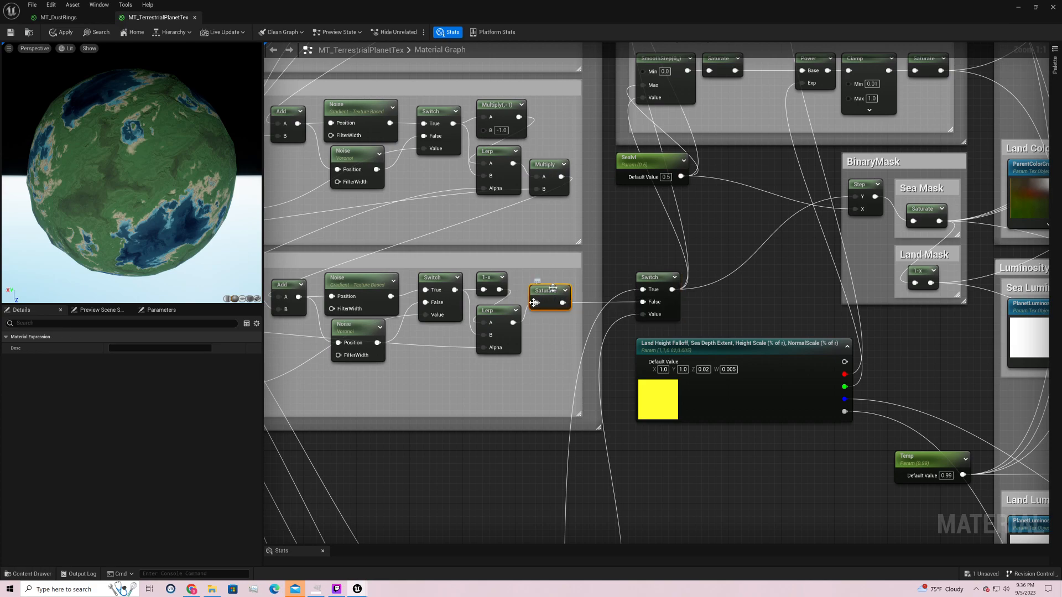
- Preview the Saturate node at the Master Noise output and inspect its noise pattern on the preview sphere from several angles
{"action": "right_click", "coordinate": [554, 296]}
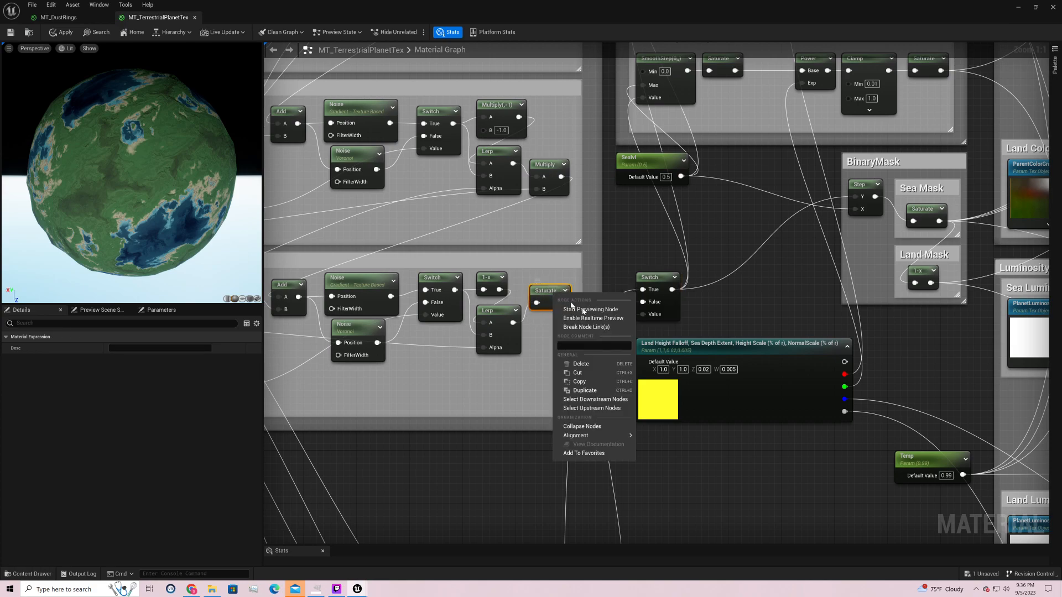
{"action": "left_click", "coordinate": [584, 310]}
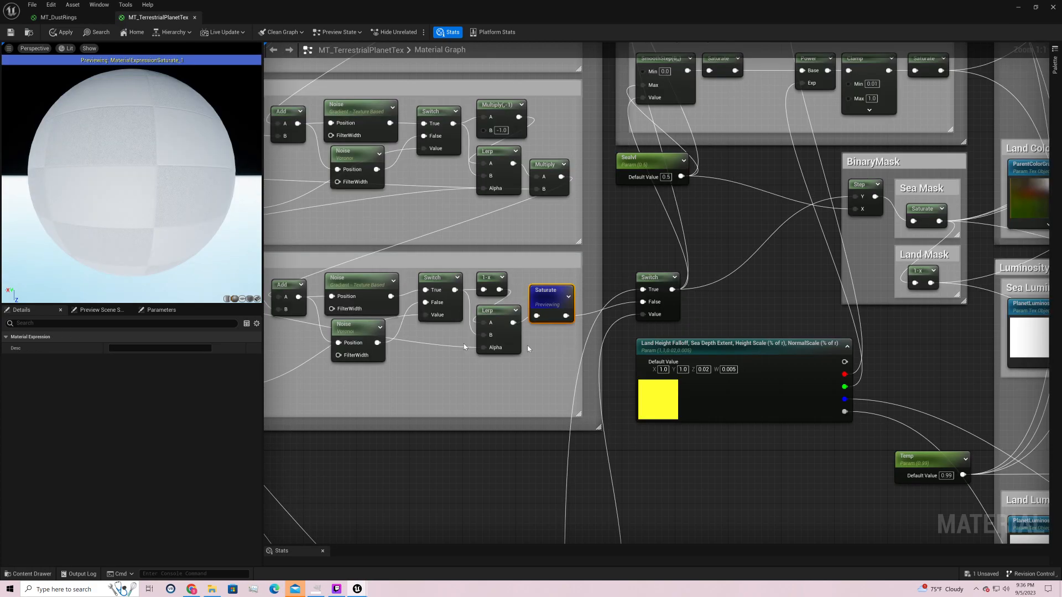
{"action": "mouse_move", "coordinate": [211, 146]}
{"action": "left_mouse_down"}
{"action": "mouse_move", "coordinate": [219, 218]}
{"action": "mouse_move", "coordinate": [212, 145]}
{"action": "left_mouse_up"}
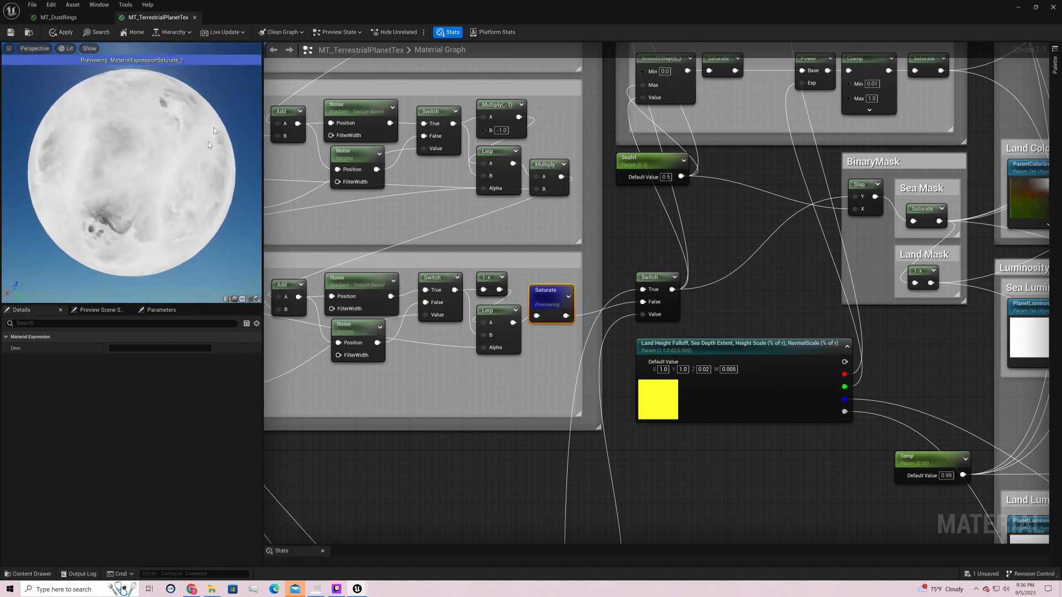
{"action": "right_click_drag", "start_coordinate": [211, 145], "coordinate": [212, 182]}
{"action": "left_click_drag", "start_coordinate": [214, 126], "coordinate": [144, 105]}
{"action": "left_click_drag", "start_coordinate": [139, 182], "coordinate": [141, 149]}
{"action": "mouse_move", "coordinate": [141, 149]}
{"action": "right_mouse_down"}
{"action": "mouse_move", "coordinate": [143, 188]}
{"action": "mouse_move", "coordinate": [141, 139]}
{"action": "right_mouse_up"}
{"action": "left_click_drag", "start_coordinate": [142, 138], "coordinate": [99, 172]}
{"action": "left_click_drag", "start_coordinate": [202, 108], "coordinate": [66, 207]}
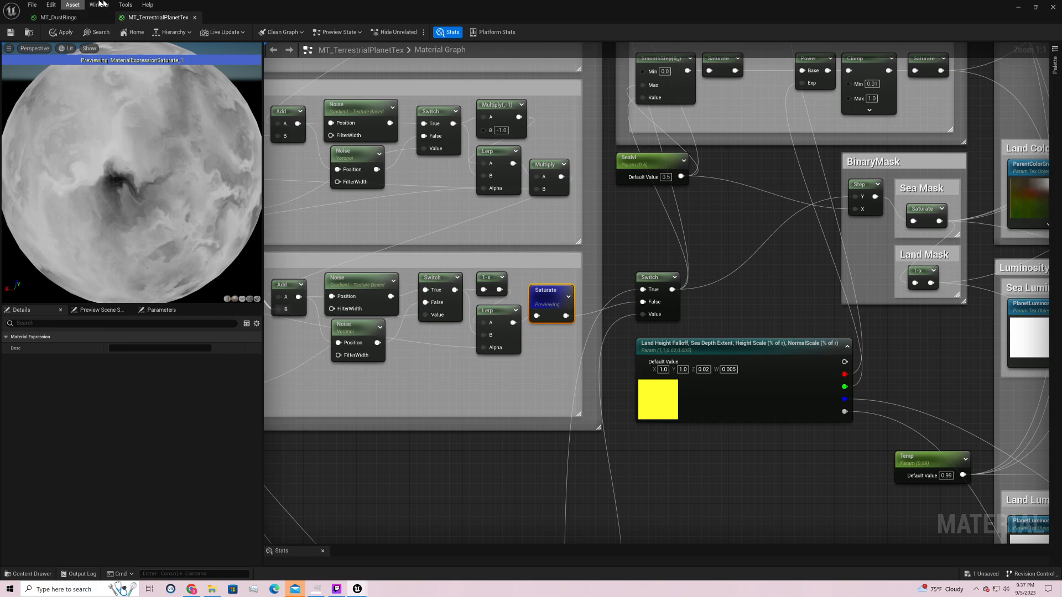
- Move the Sealvl parameter node slightly further from the Height Maps group and trace the Saturate and Switch connections around it
{"action": "right_click_drag", "start_coordinate": [719, 196], "coordinate": [642, 373]}
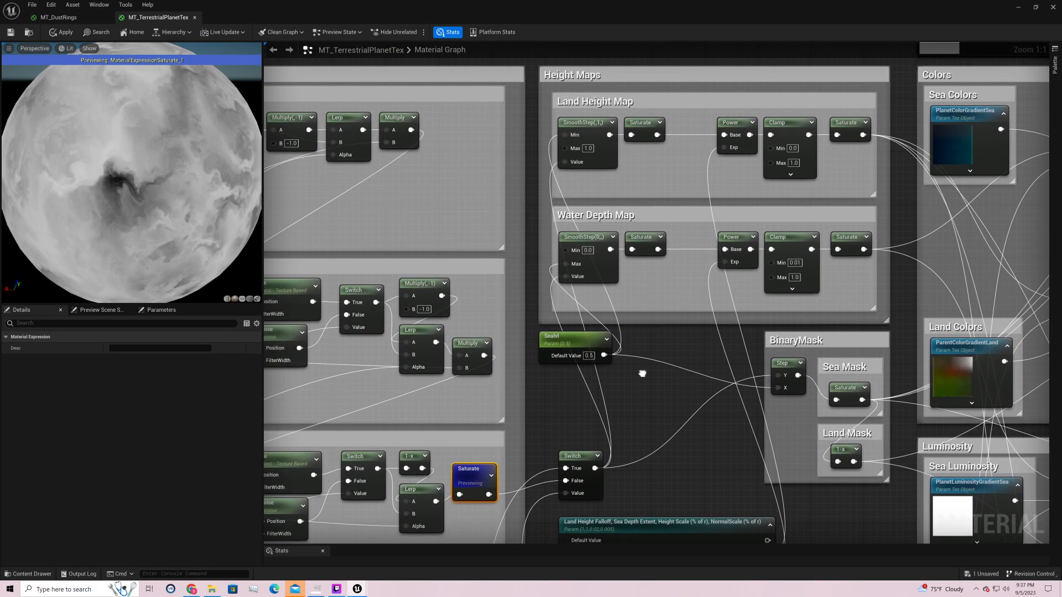
{"action": "left_click_drag", "start_coordinate": [570, 346], "coordinate": [620, 373]}
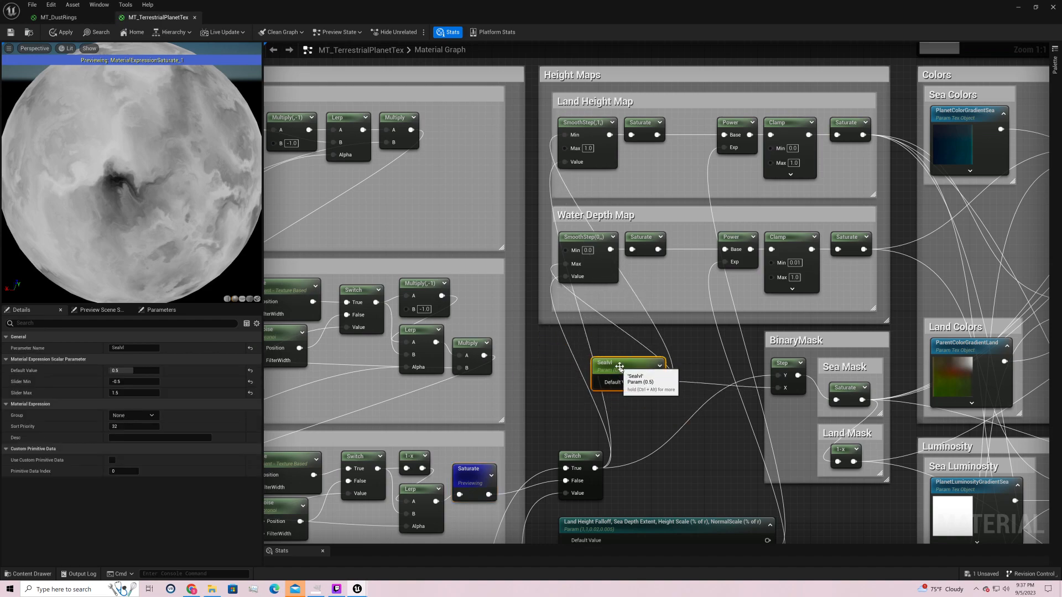
{"action": "right_click_drag", "start_coordinate": [694, 479], "coordinate": [683, 343]}
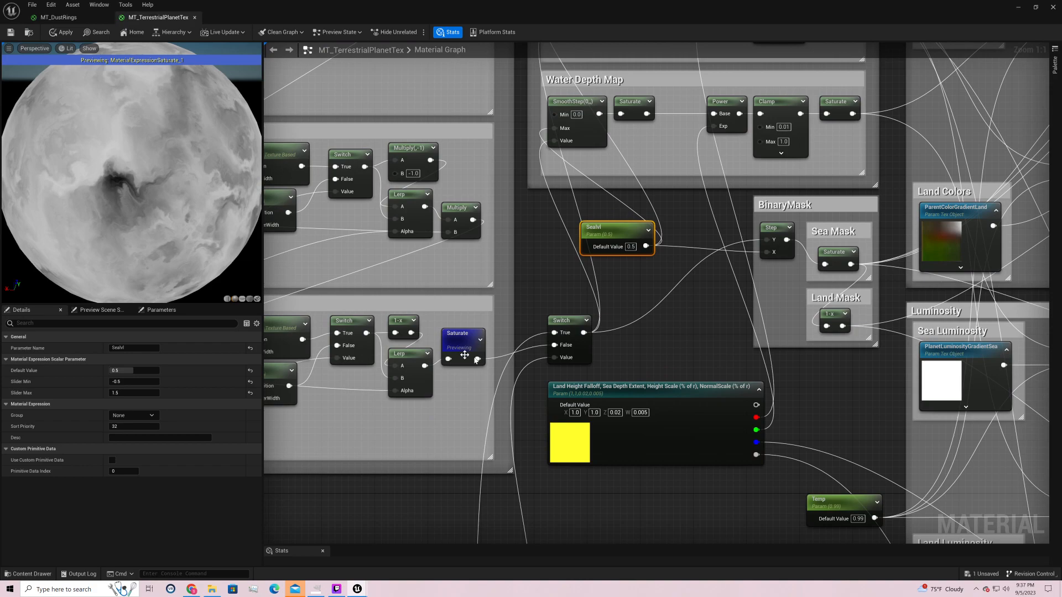
{"action": "right_click_drag", "start_coordinate": [479, 360], "coordinate": [410, 454]}
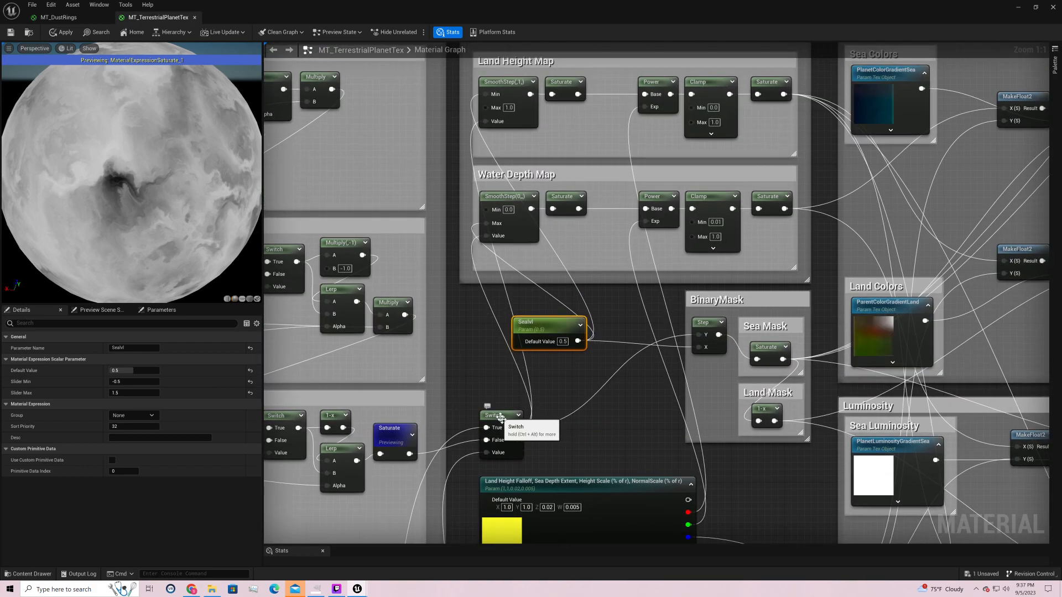
{"action": "right_click_drag", "start_coordinate": [571, 401], "coordinate": [533, 392]}
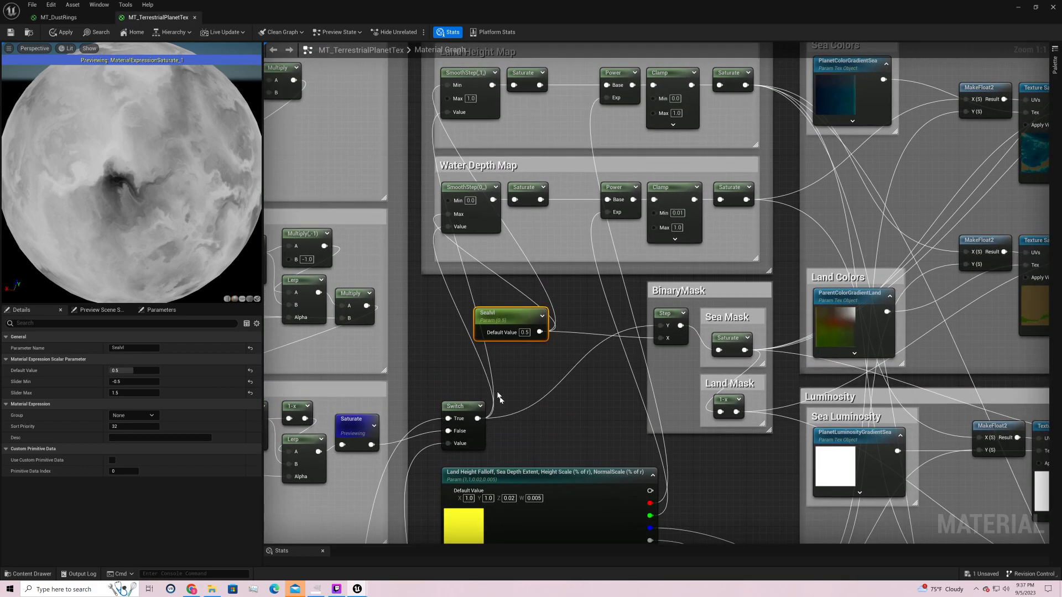
- Follow the Land Height Map chain from the Sealvl parameter through its SmoothStep, first Saturate and Power nodes
{"action": "right_click_drag", "start_coordinate": [589, 331], "coordinate": [600, 414]}
{"action": "left_click", "coordinate": [588, 174]}
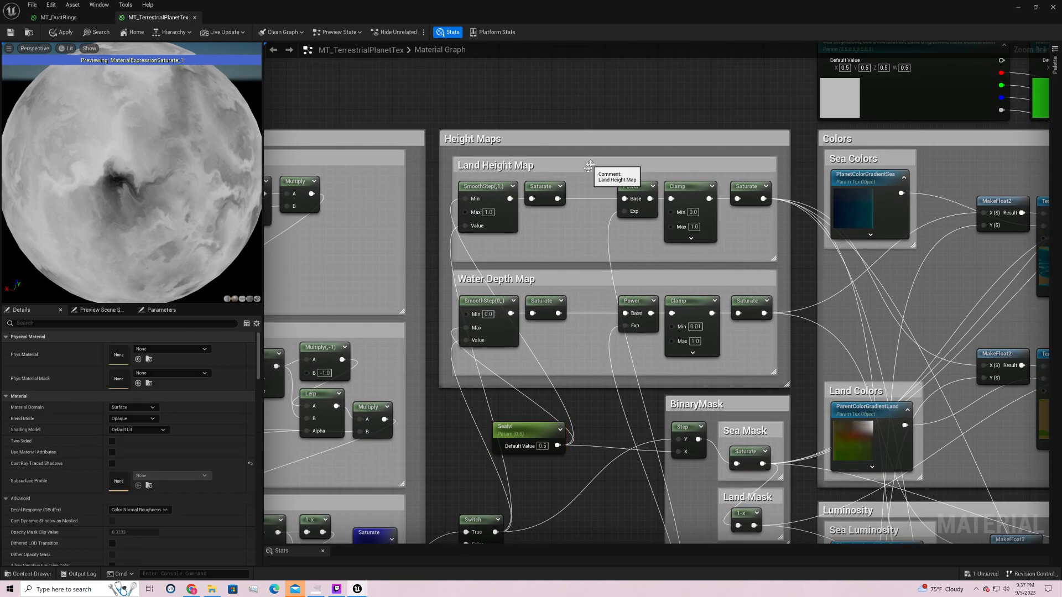
{"action": "right_click_drag", "start_coordinate": [570, 426], "coordinate": [564, 351]}
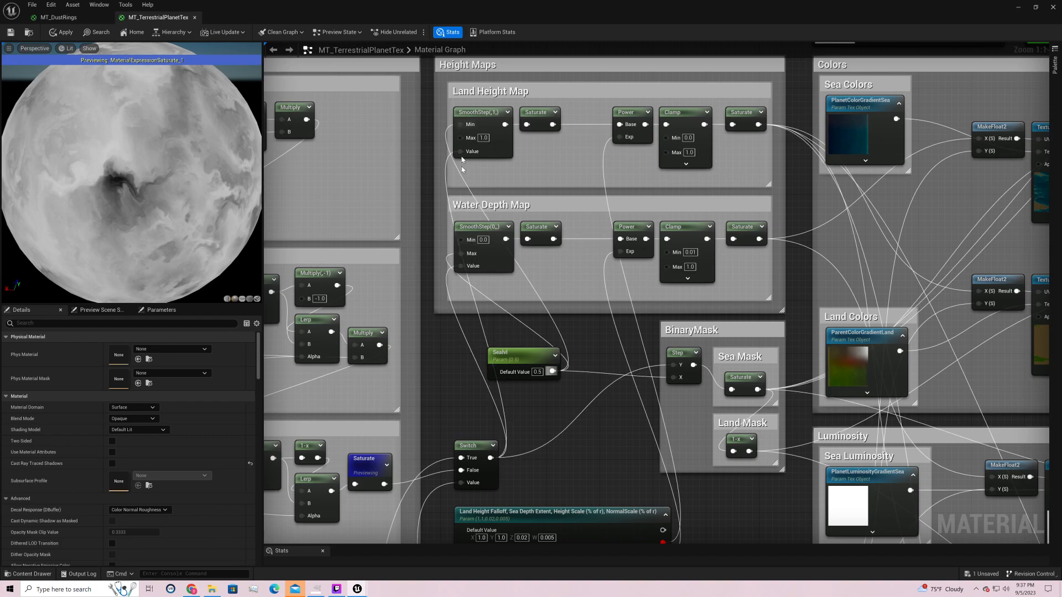
{"action": "left_click", "coordinate": [525, 356]}
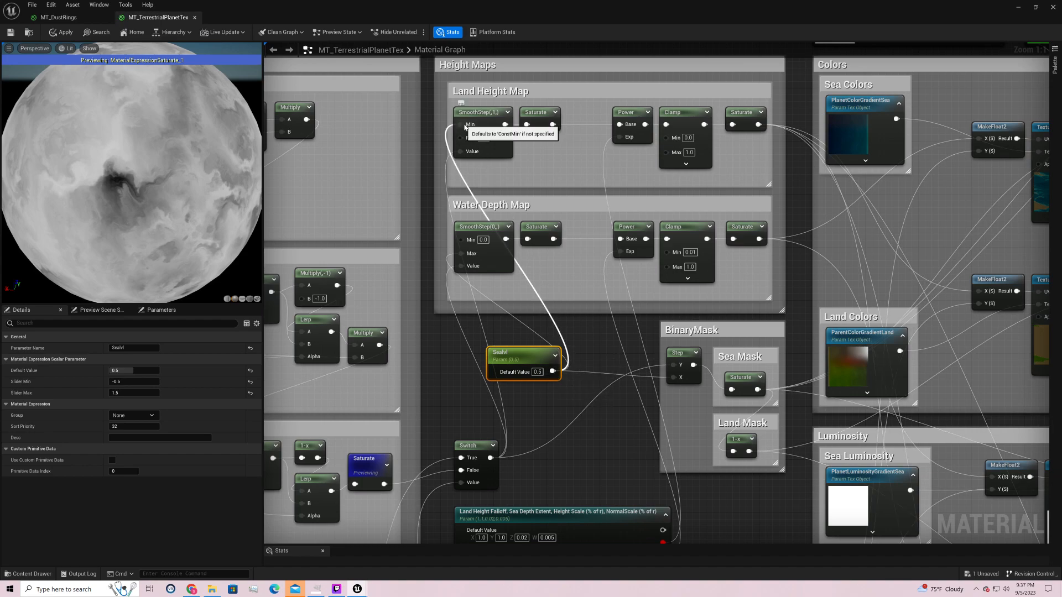
{"action": "left_click", "coordinate": [484, 113]}
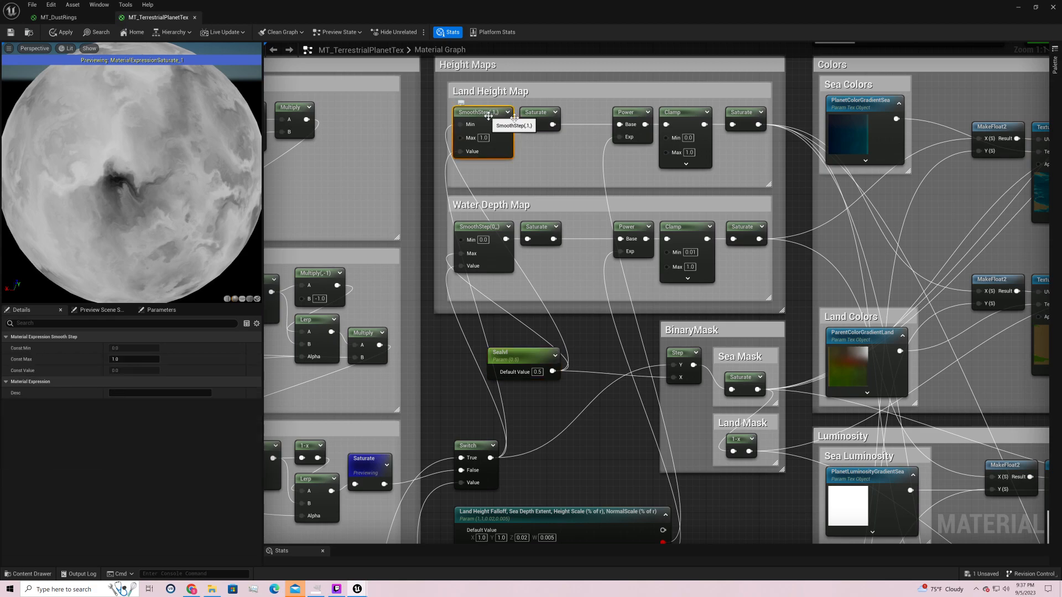
{"action": "left_click", "coordinate": [537, 114]}
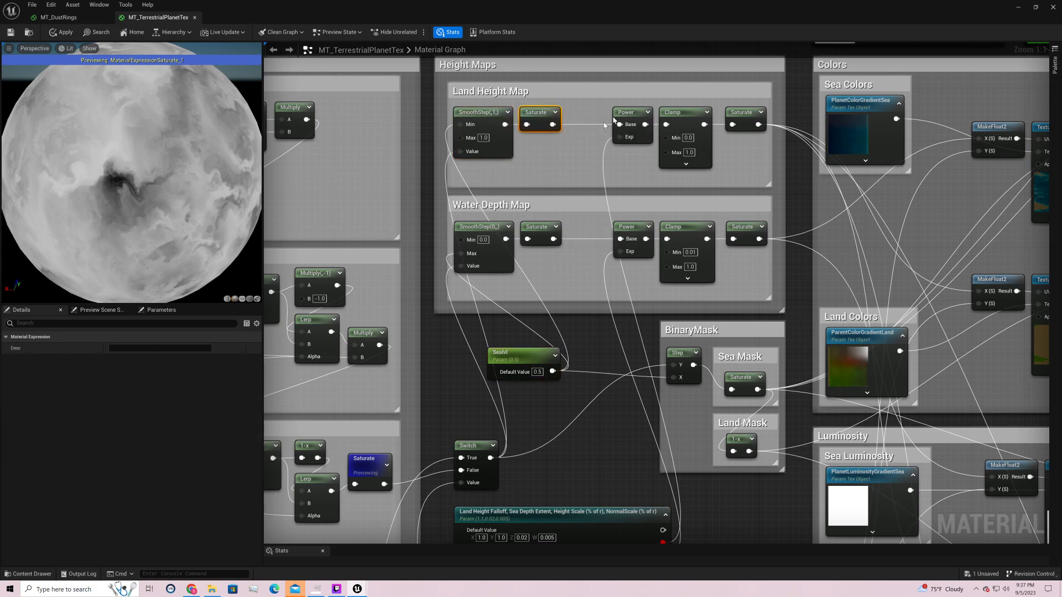
{"action": "left_click", "coordinate": [631, 111]}
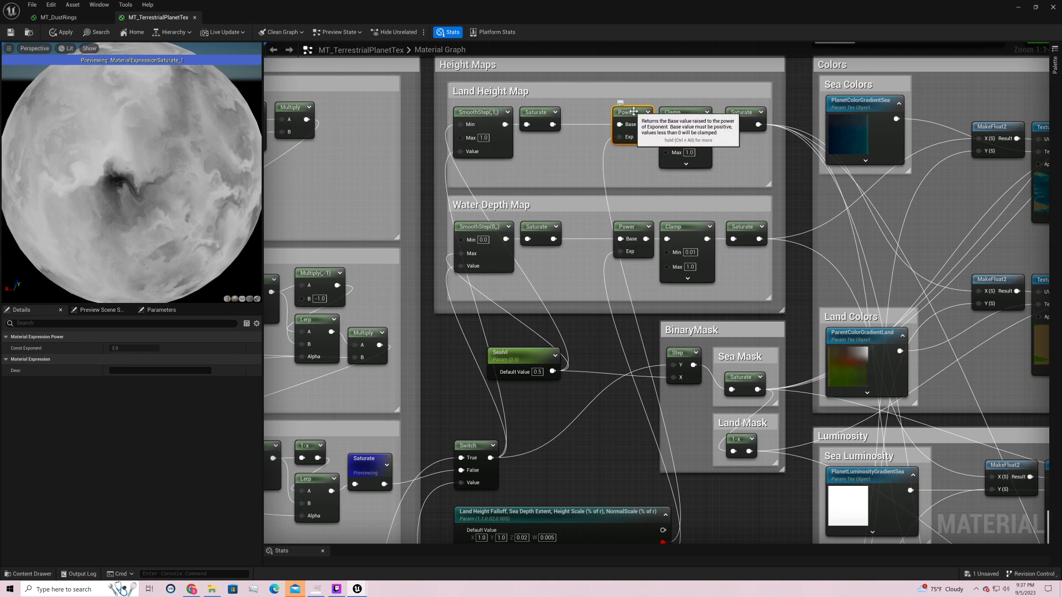
- Inspect the Land Height Falloff vector parameter and the Land Height Map Power node whose exponent it drives
{"action": "right_click_drag", "start_coordinate": [636, 439], "coordinate": [630, 293]}
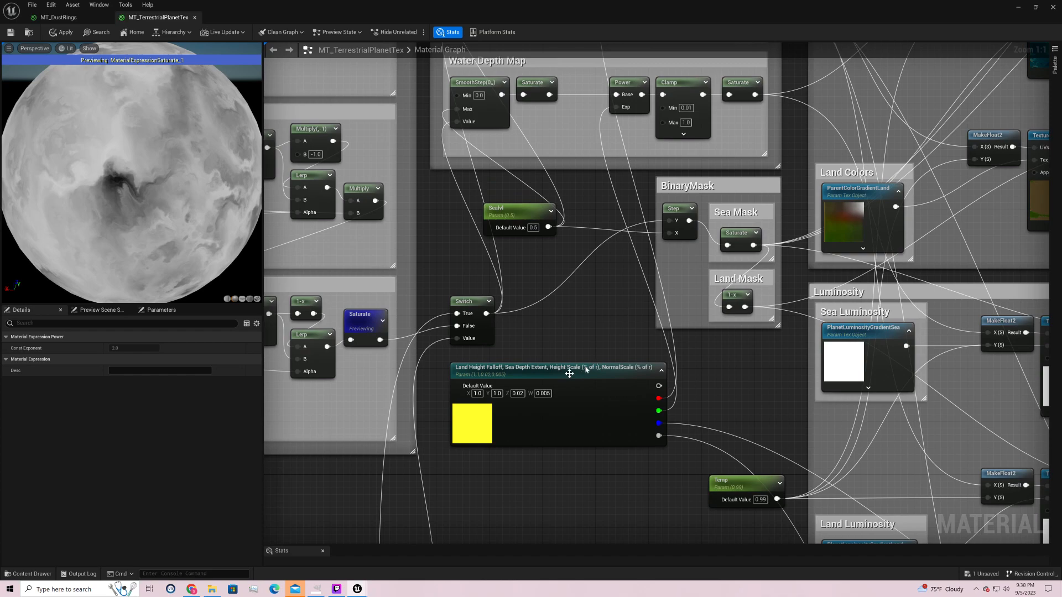
{"action": "left_click", "coordinate": [595, 390]}
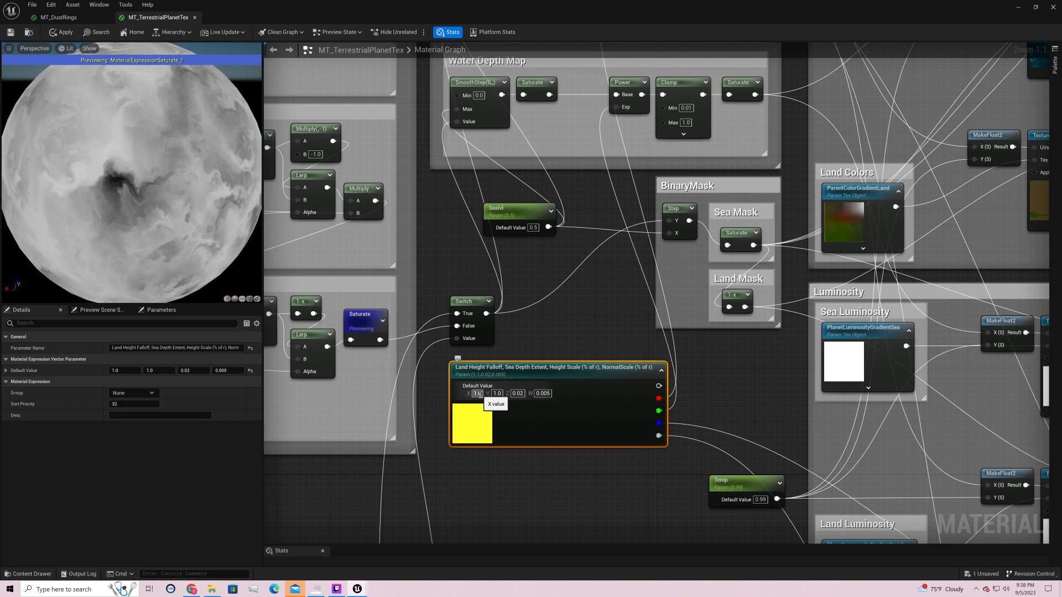
{"action": "right_click_drag", "start_coordinate": [602, 310], "coordinate": [547, 415]}
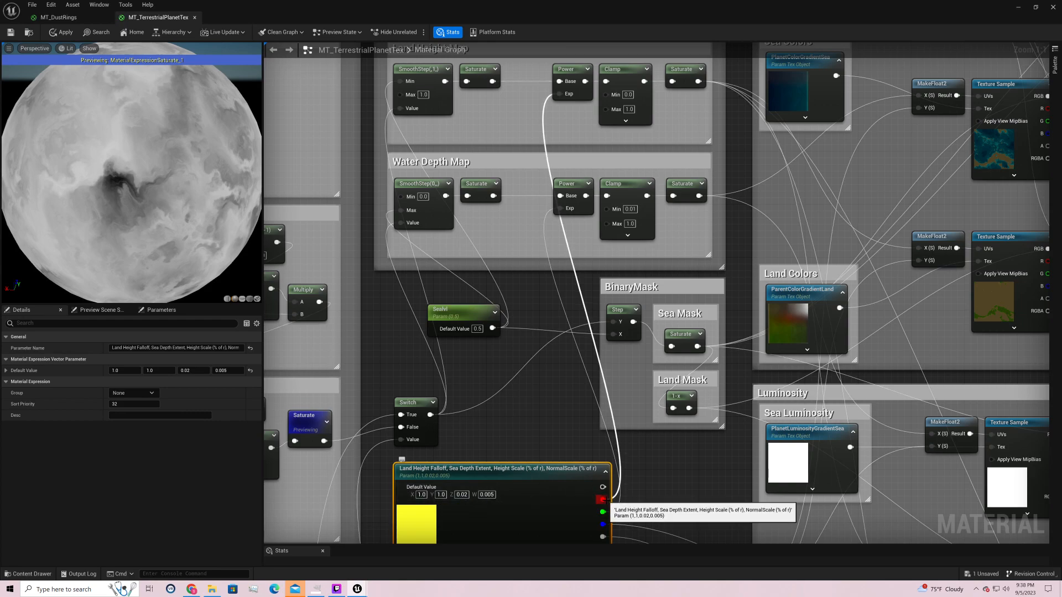
{"action": "left_click", "coordinate": [566, 70]}
{"action": "right_click_drag", "start_coordinate": [751, 175], "coordinate": [711, 286]}
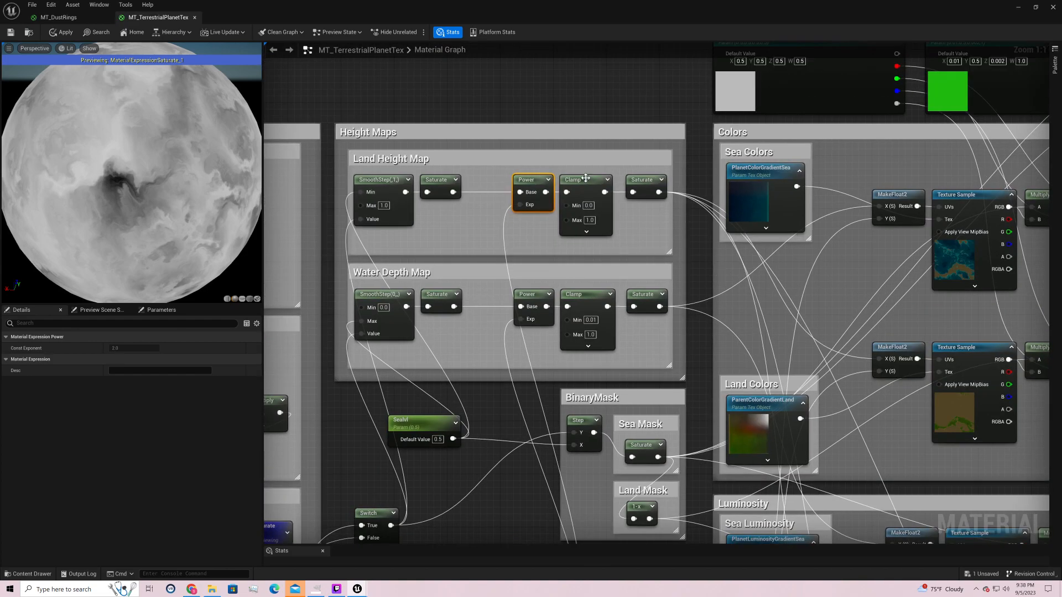
- Compare the minimum values of the Clamp nodes in the Land Height Map and Water Depth Map groups
{"action": "left_click", "coordinate": [575, 180]}
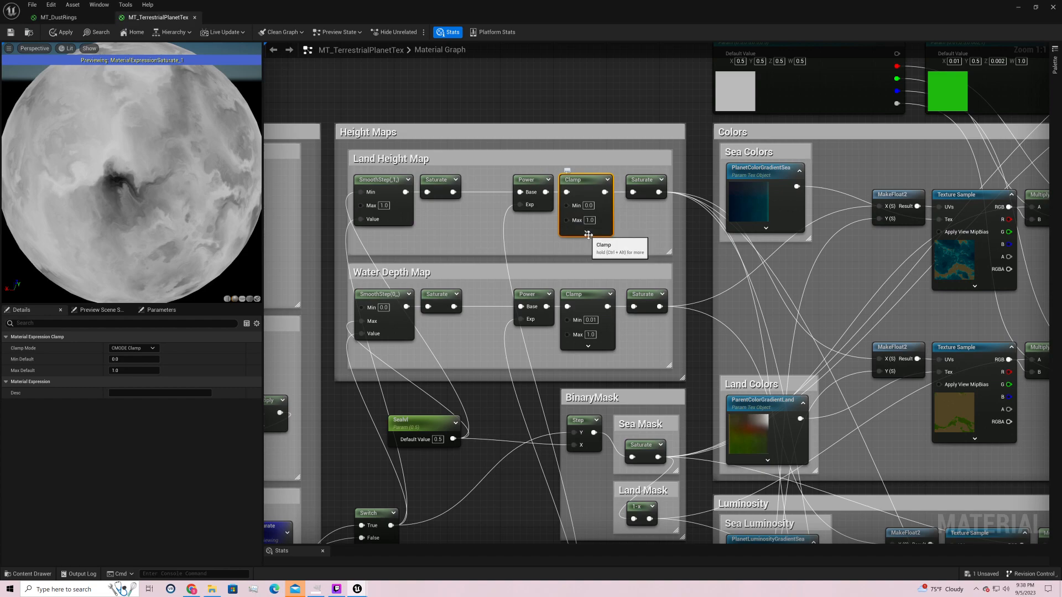
{"action": "left_click", "coordinate": [590, 320]}
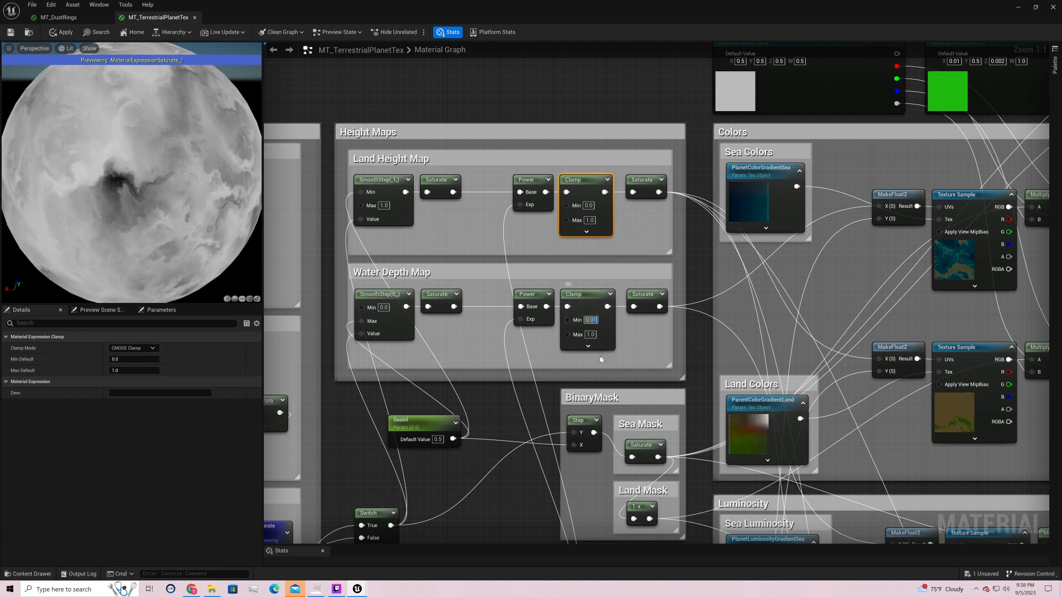
{"action": "left_click", "coordinate": [604, 303]}
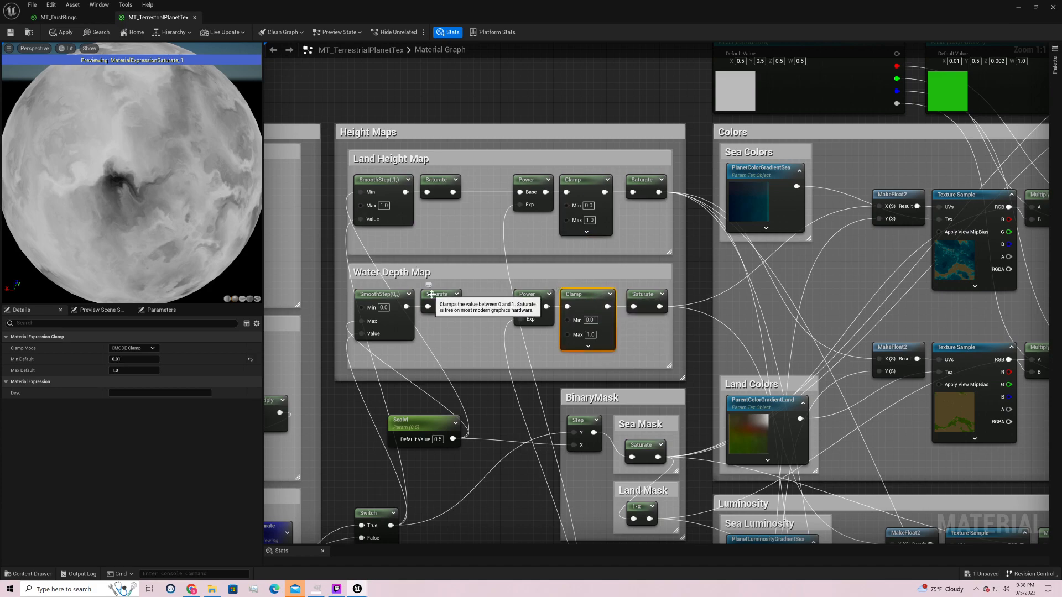
{"action": "left_click", "coordinate": [600, 188]}
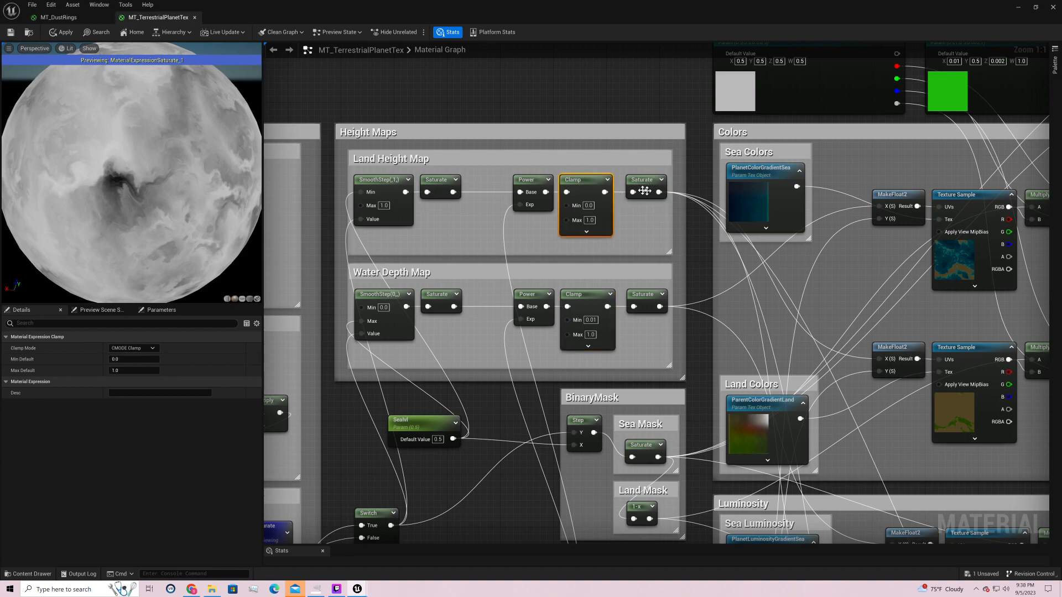
- Preview the final Saturate node of the Land Height Map, examine the sphere from other angles, and stop previewing the node
{"action": "right_click", "coordinate": [639, 184]}
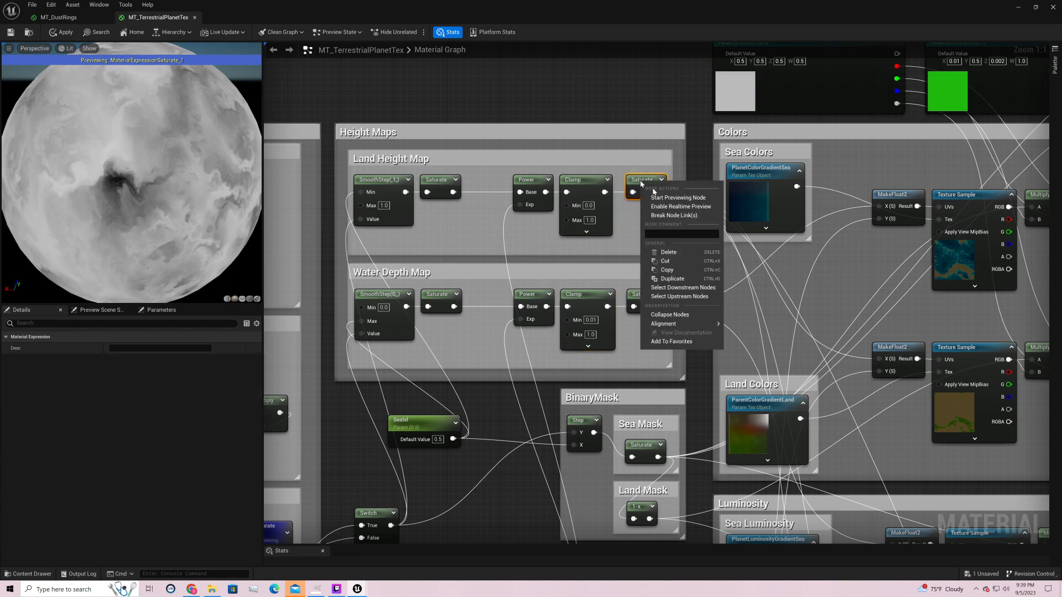
{"action": "left_click", "coordinate": [660, 198]}
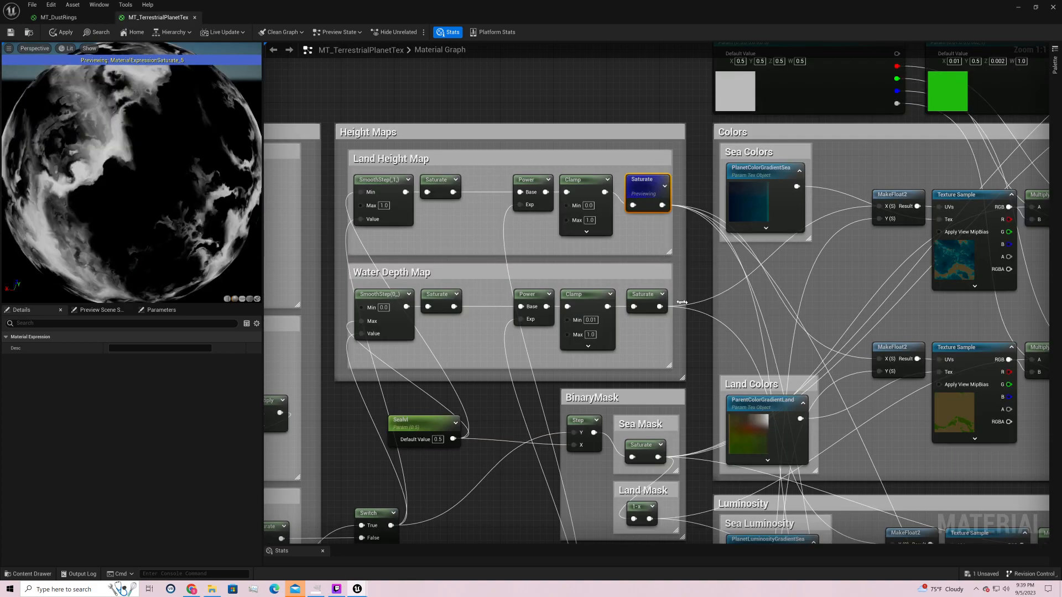
{"action": "left_click_drag", "start_coordinate": [135, 127], "coordinate": [133, 198]}
{"action": "left_click_drag", "start_coordinate": [143, 221], "coordinate": [143, 220]}
{"action": "right_click_drag", "start_coordinate": [892, 426], "coordinate": [824, 295]}
{"action": "right_click_drag", "start_coordinate": [588, 343], "coordinate": [802, 530]}
{"action": "right_click_drag", "start_coordinate": [592, 121], "coordinate": [786, 484]}
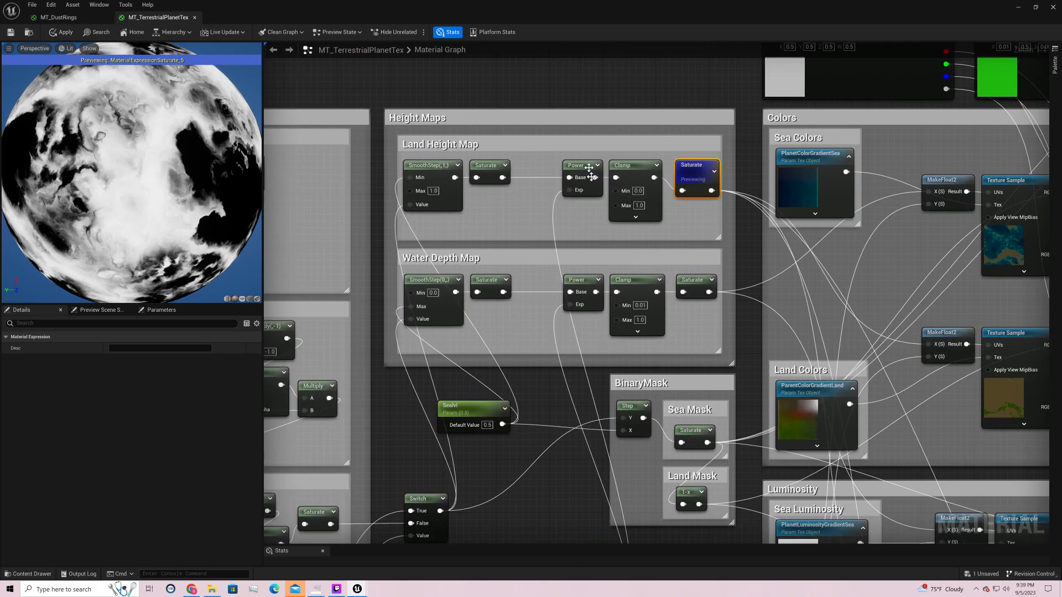
{"action": "right_click", "coordinate": [700, 173]}
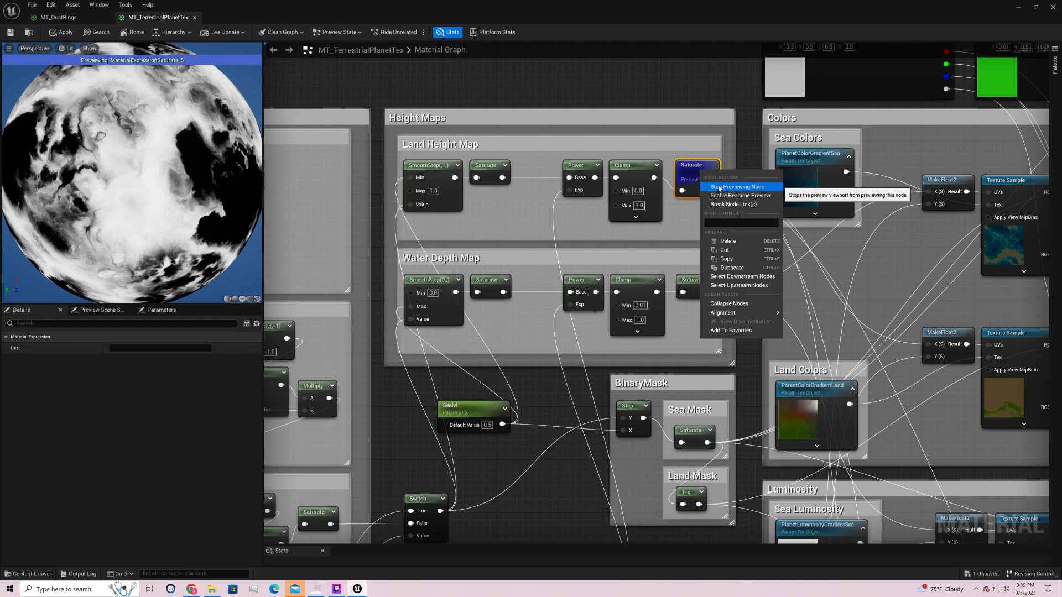
{"action": "left_click", "coordinate": [719, 188]}
- Trace the Master Noise output into the Water Depth Map's SmoothStep node, and move the Sealvl parameter node directly beneath the Height Maps group
{"action": "right_click_drag", "start_coordinate": [582, 249], "coordinate": [717, 176]}
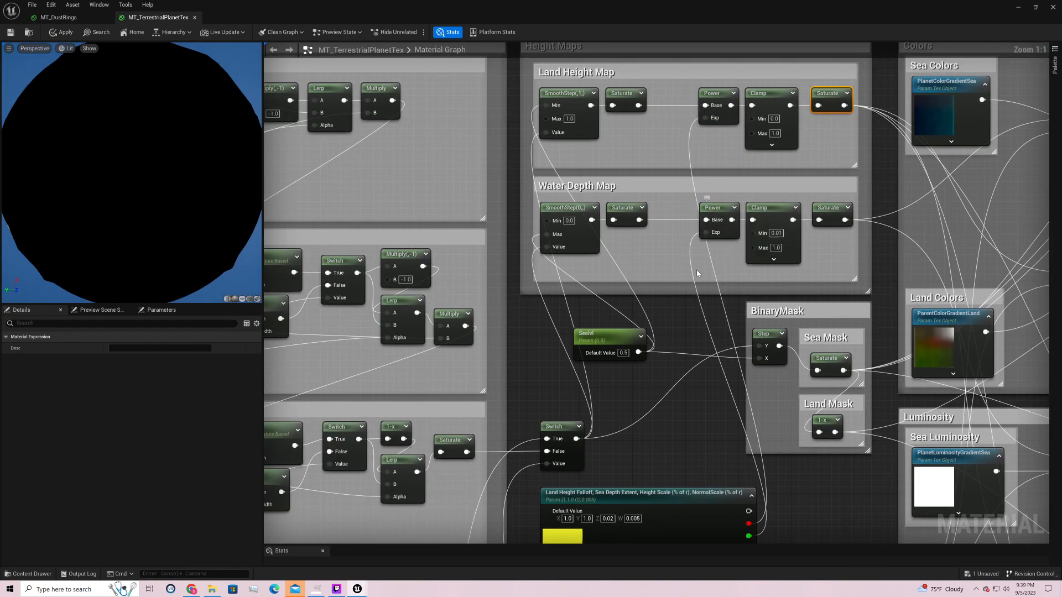
{"action": "right_click_drag", "start_coordinate": [697, 273], "coordinate": [690, 213]}
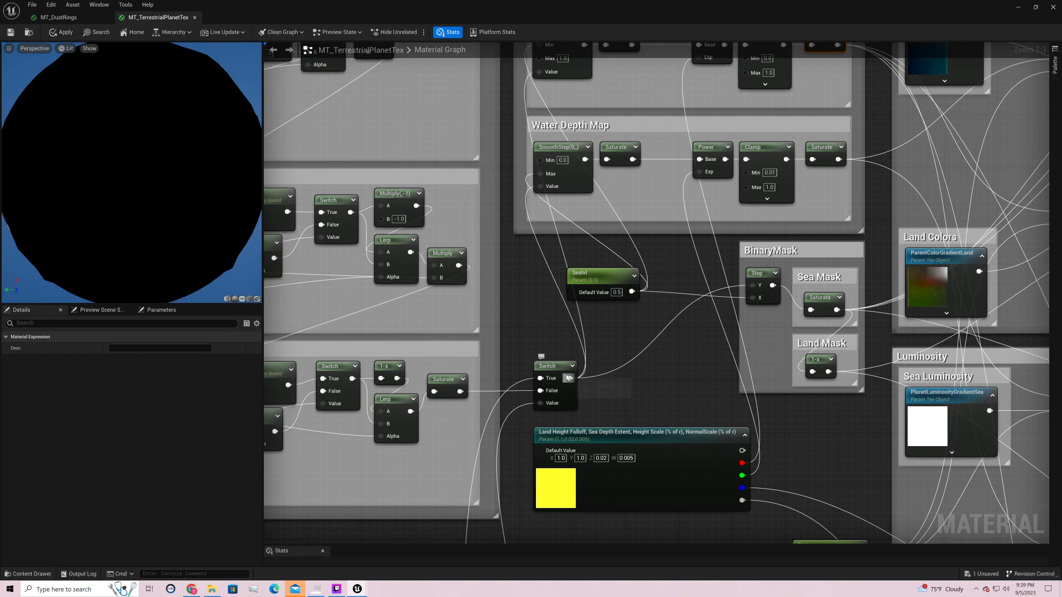
{"action": "left_click", "coordinate": [449, 385]}
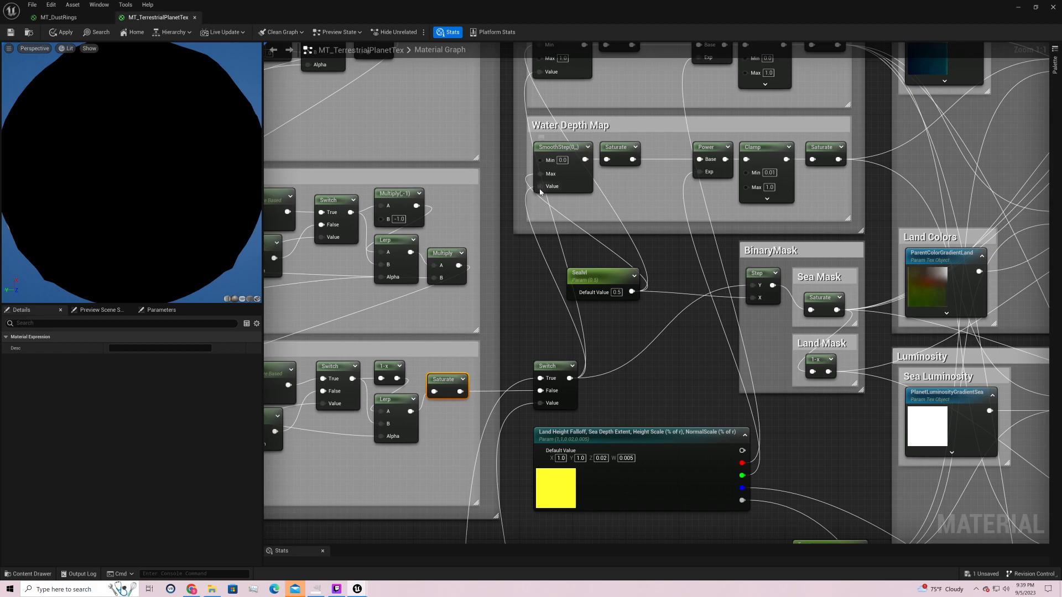
{"action": "right_click_drag", "start_coordinate": [594, 208], "coordinate": [656, 370]}
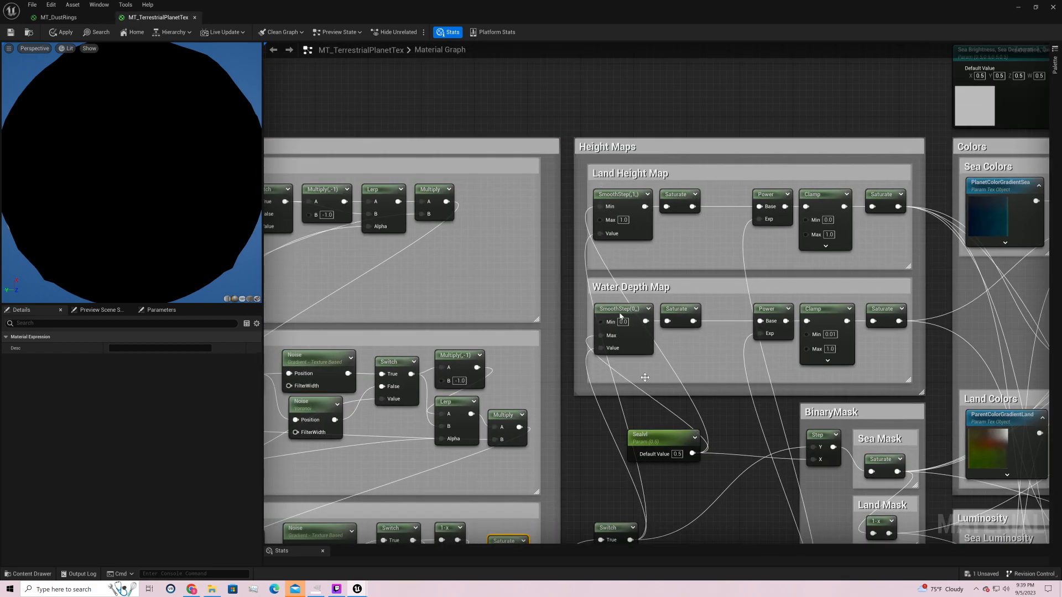
{"action": "left_click", "coordinate": [663, 438]}
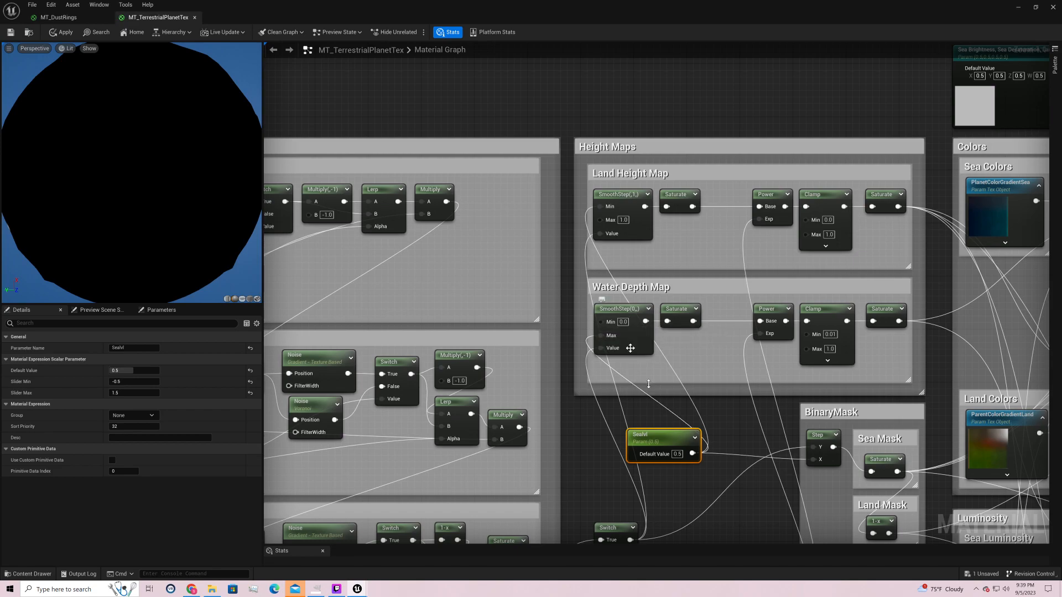
{"action": "left_click_drag", "start_coordinate": [649, 438], "coordinate": [608, 420]}
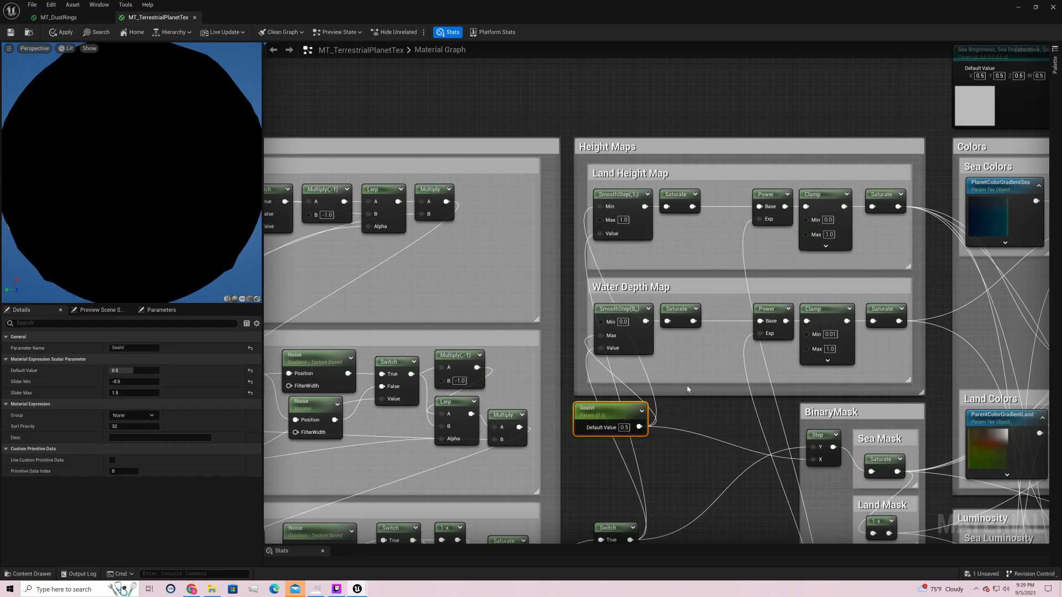
- Inspect the Water Depth Map's first Saturate and Power nodes and the Sea Depth Extent vector parameter feeding the exponent
{"action": "left_click", "coordinate": [681, 311]}
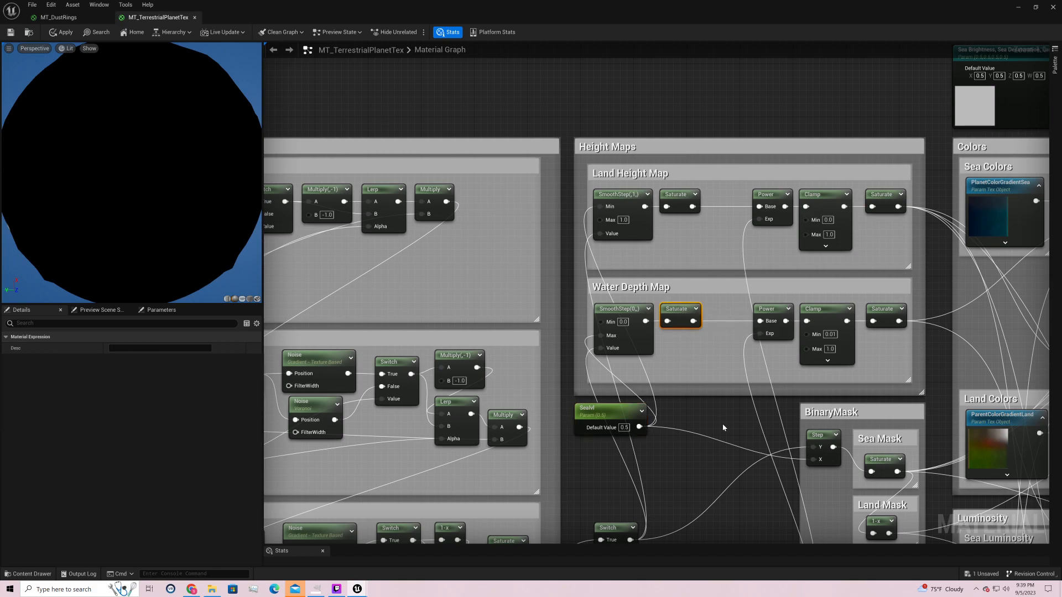
{"action": "left_click", "coordinate": [777, 321]}
{"action": "right_click_drag", "start_coordinate": [783, 504], "coordinate": [707, 224]}
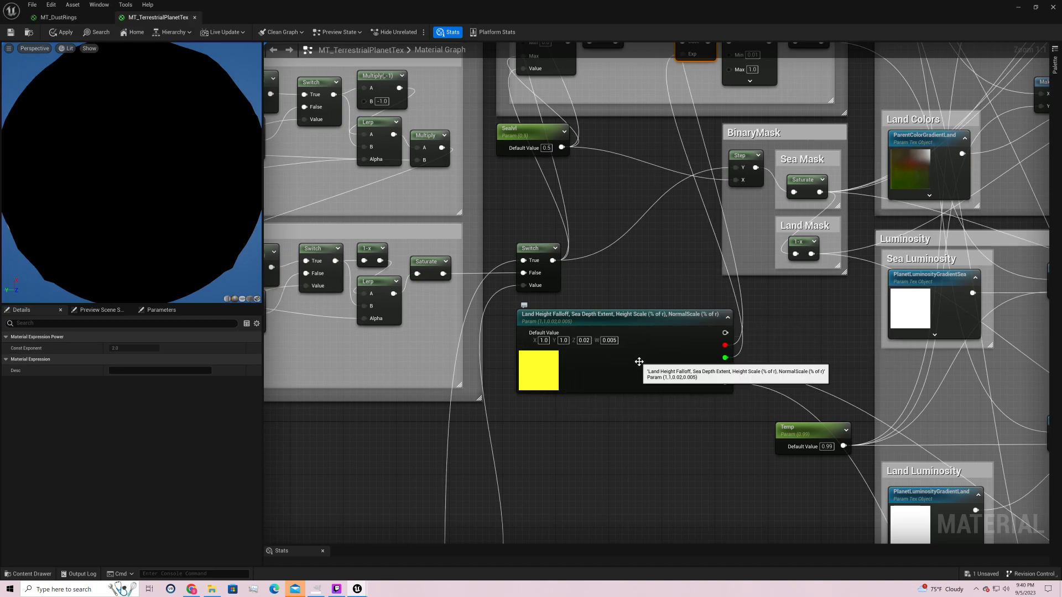
- Inspect the Water Depth Map's Clamp node and its minimum default, following its output to the final Saturate node
{"action": "right_click_drag", "start_coordinate": [687, 282], "coordinate": [676, 454]}
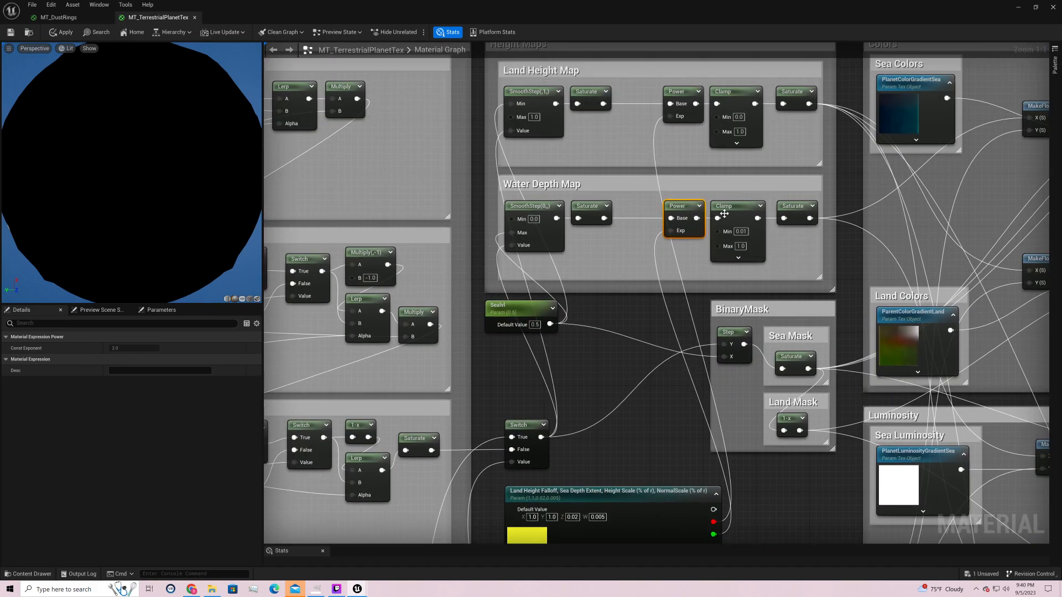
{"action": "left_click", "coordinate": [740, 231]}
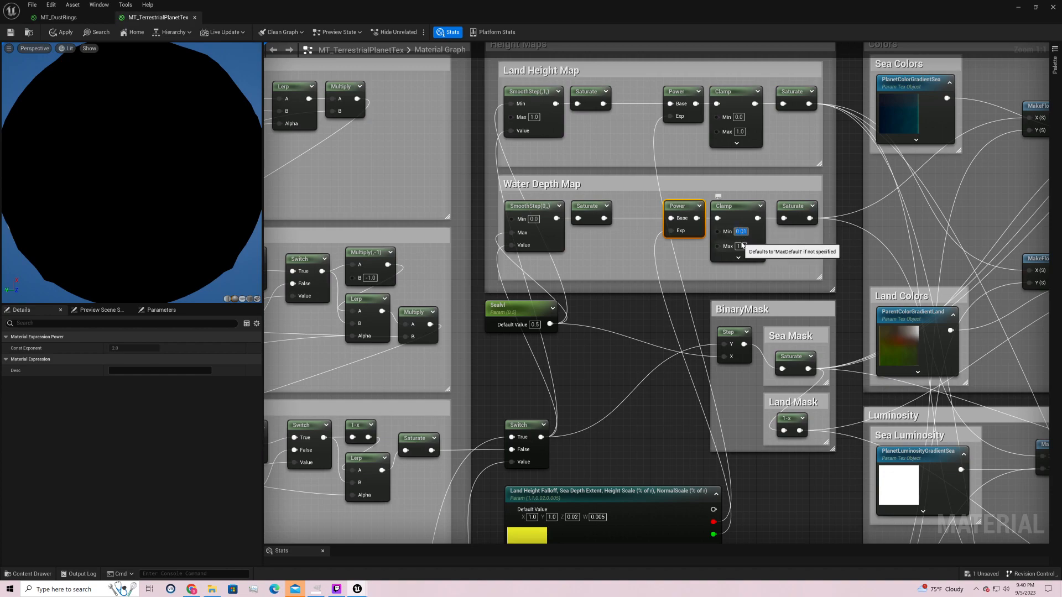
{"action": "left_click", "coordinate": [756, 237]}
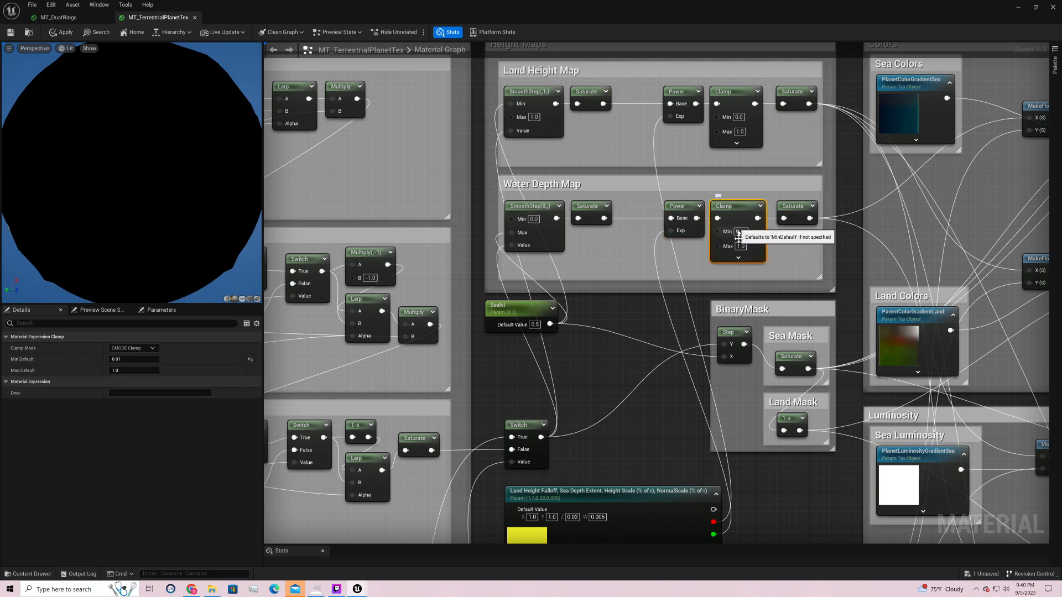
{"action": "left_click_drag", "start_coordinate": [756, 218], "coordinate": [784, 218]}
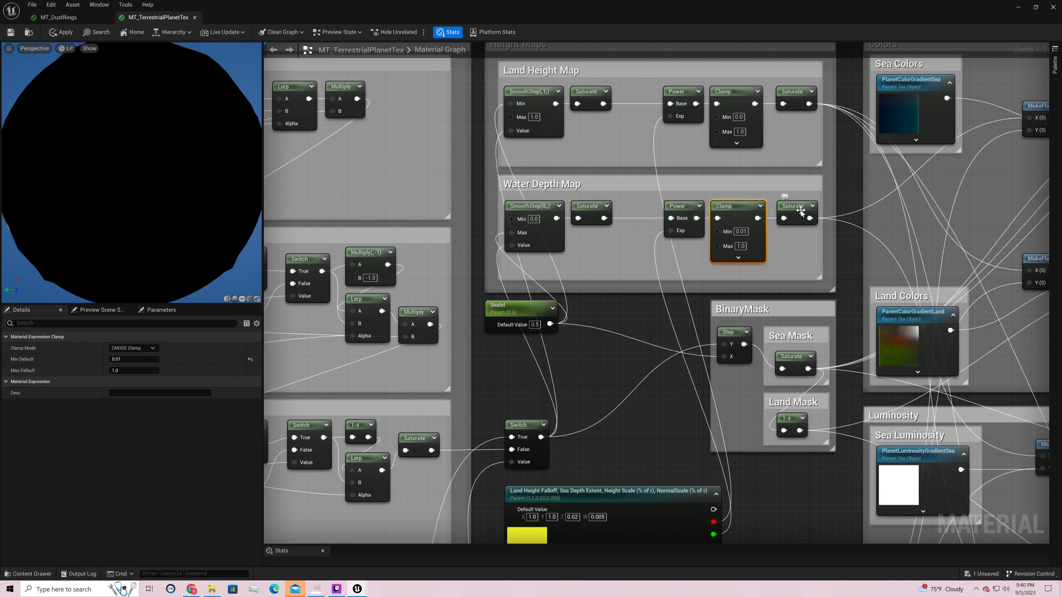
- Preview the final Saturate node of the Water Depth Map, examine the sphere from another angle, and stop previewing the node
{"action": "right_click", "coordinate": [801, 210]}
{"action": "left_click", "coordinate": [818, 228]}
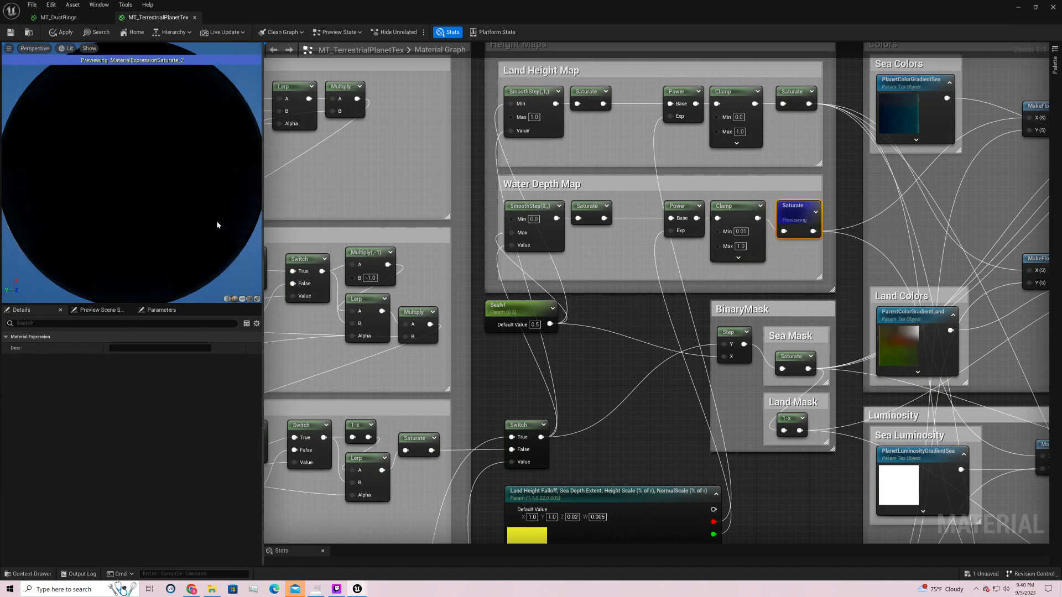
{"action": "left_click_drag", "start_coordinate": [133, 160], "coordinate": [67, 191]}
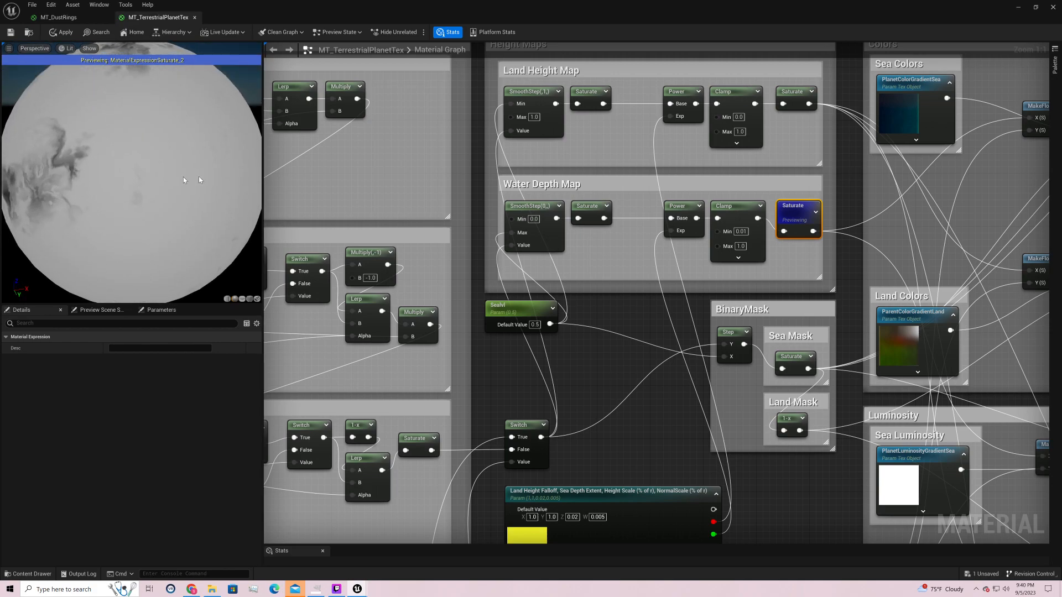
{"action": "right_click", "coordinate": [811, 217]}
{"action": "left_click", "coordinate": [846, 229]}
- Move the Sealvl parameter node slightly lower, leaving it between the Height Maps group and the Switch node
{"action": "right_click_drag", "start_coordinate": [840, 262], "coordinate": [832, 126]}
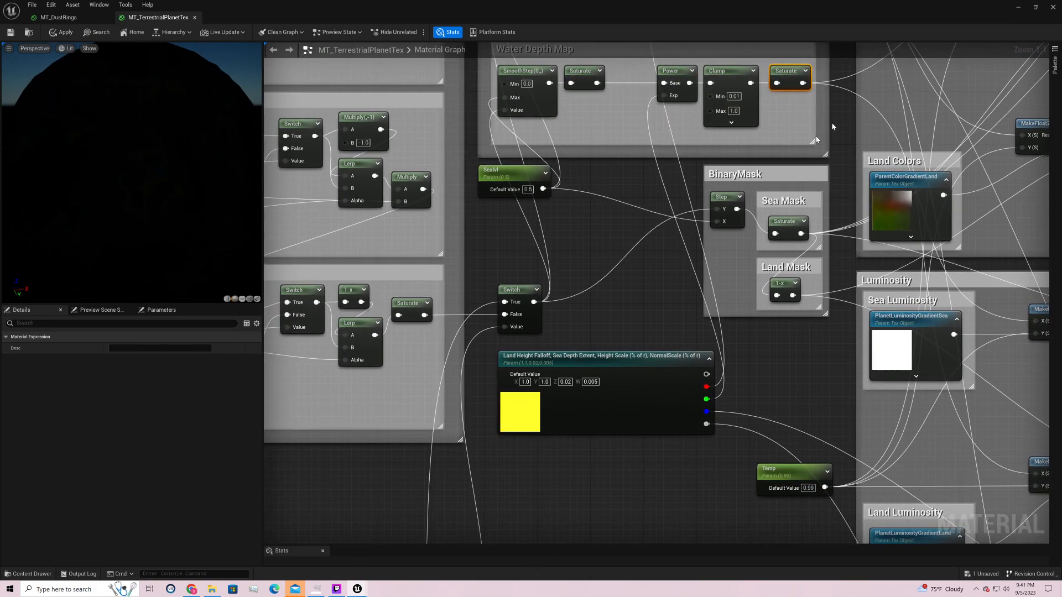
{"action": "mouse_move", "coordinate": [525, 182]}
{"action": "left_mouse_down"}
{"action": "mouse_move", "coordinate": [525, 202]}
{"action": "mouse_move", "coordinate": [532, 195]}
{"action": "left_mouse_up"}
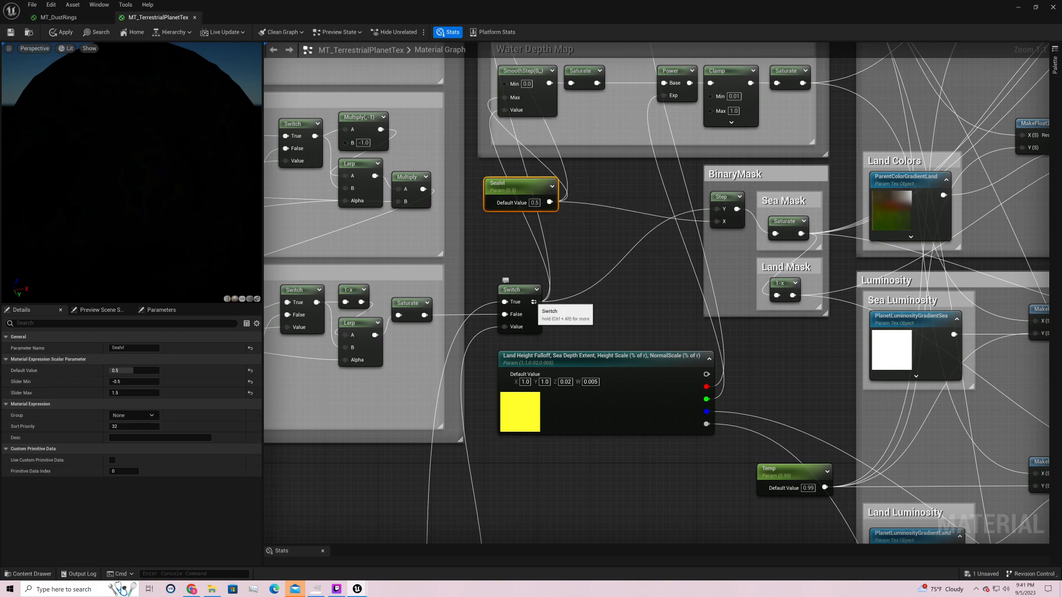
{"action": "right_click_drag", "start_coordinate": [596, 139], "coordinate": [600, 308]}
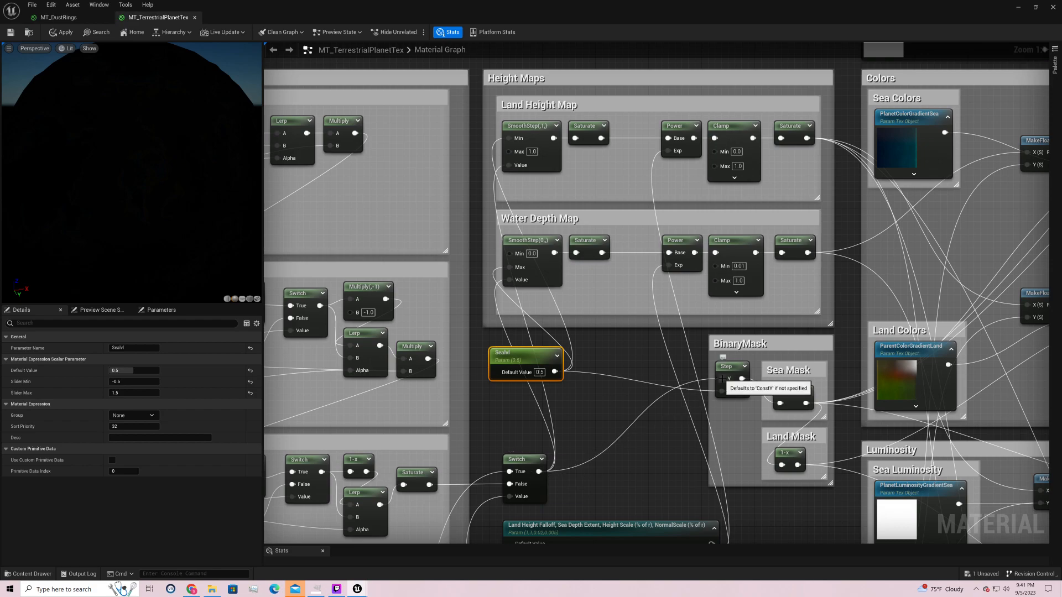
- Add a demonstration Step node beside the BinaryMask group, check its X and Y inputs, and delete it
{"action": "right_click", "coordinate": [634, 430]}
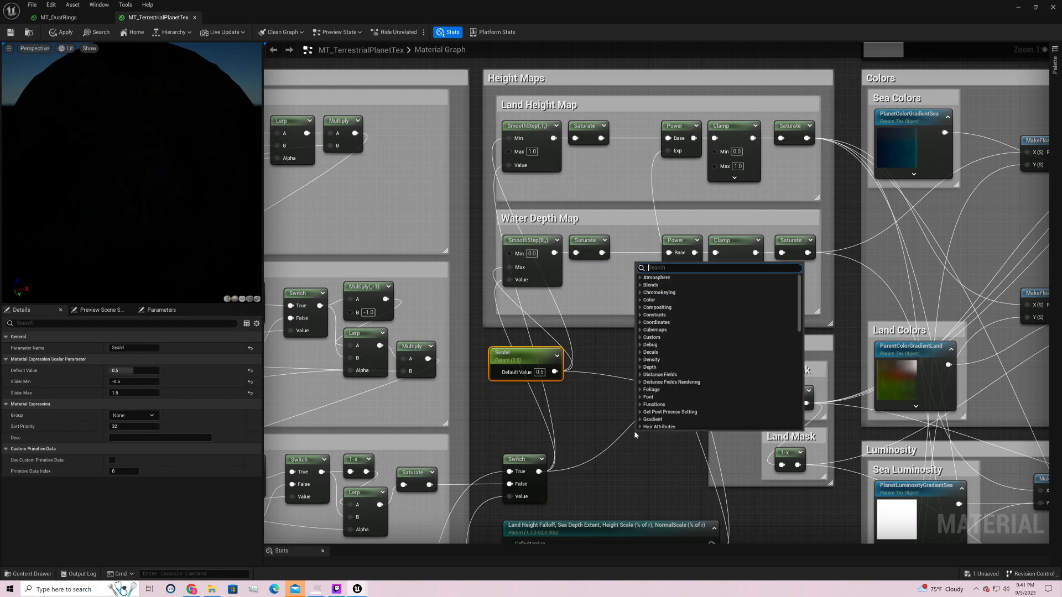
{"action": "type", "text": "ste"}
{"action": "key", "text": "Return"}
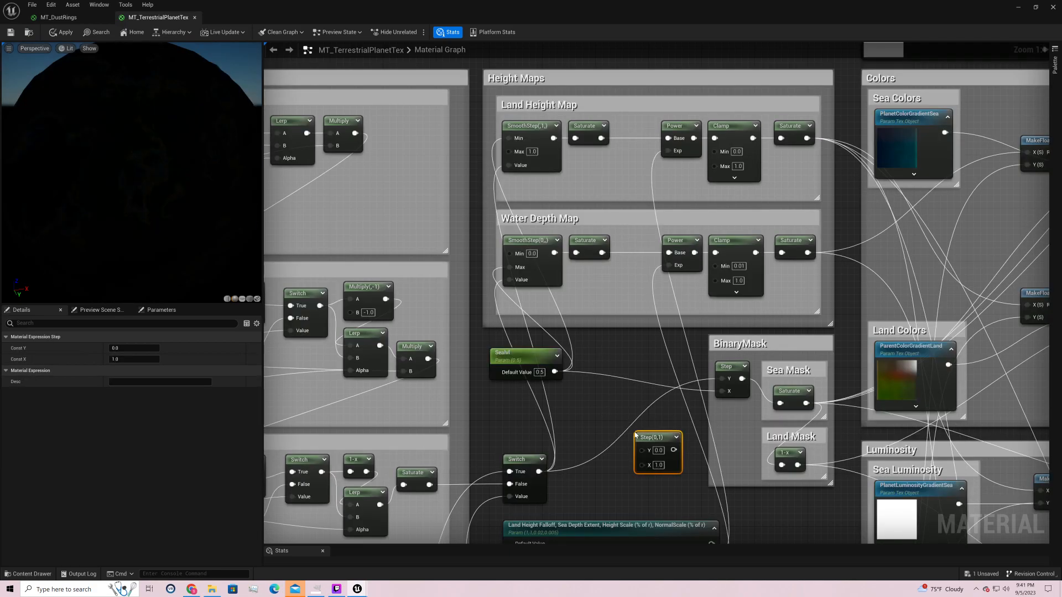
{"action": "key", "text": "Delete"}
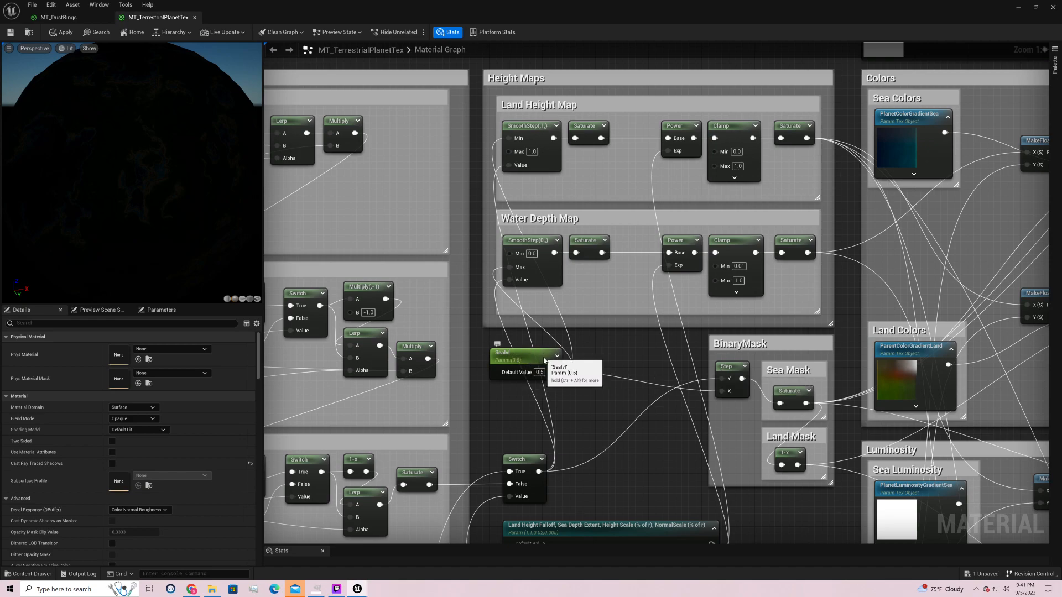
- Trace the Sealvl parameter into the BinaryMask group's Step node, and inspect the Sea Mask's Saturate and Land Mask's 1-x nodes
{"action": "left_click", "coordinate": [527, 366]}
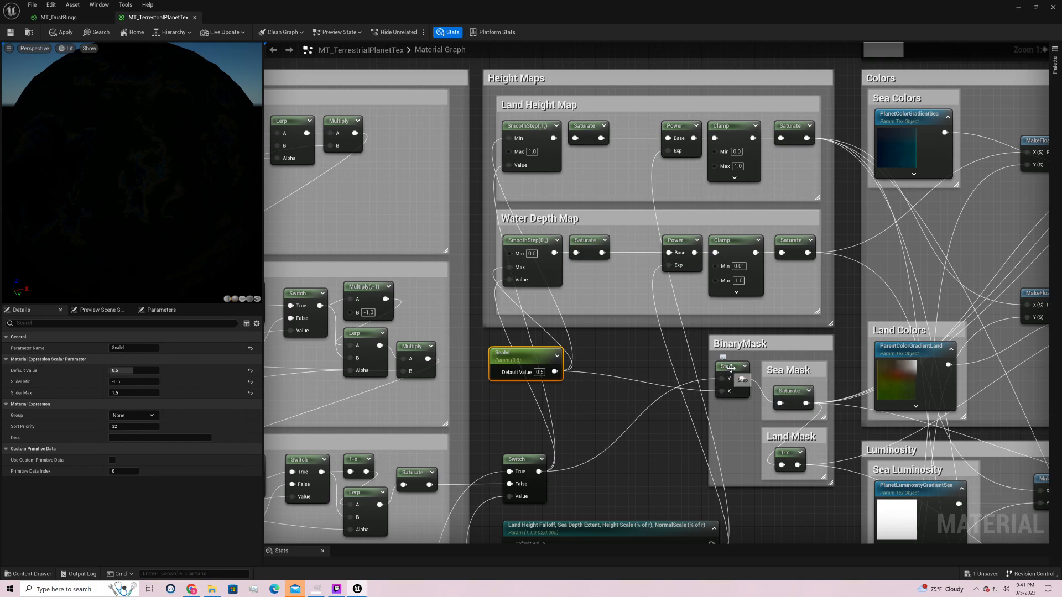
{"action": "left_click", "coordinate": [741, 394]}
{"action": "right_click_drag", "start_coordinate": [738, 436], "coordinate": [618, 361]}
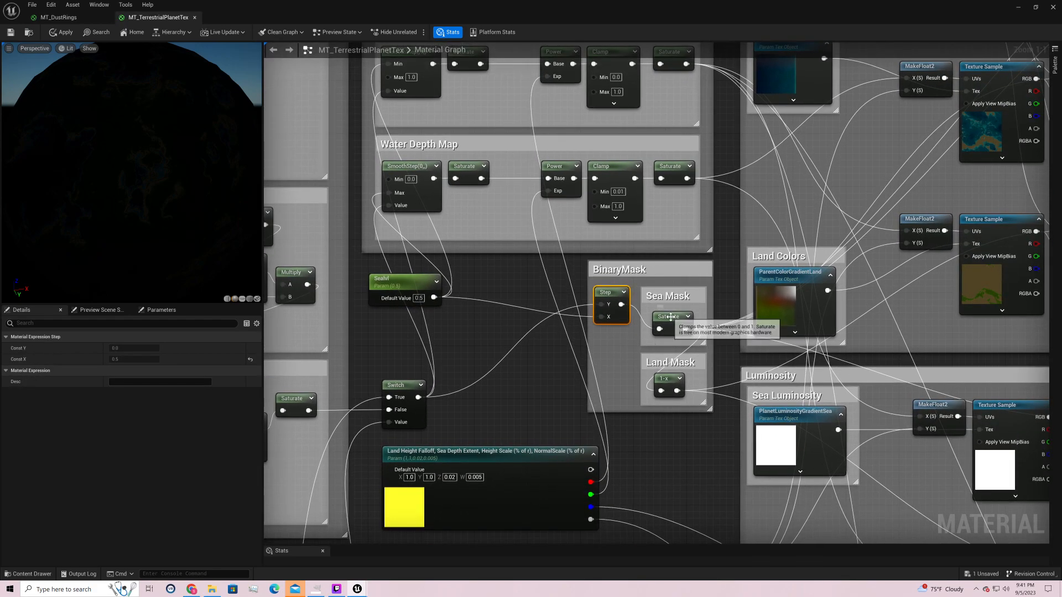
{"action": "left_click", "coordinate": [671, 315]}
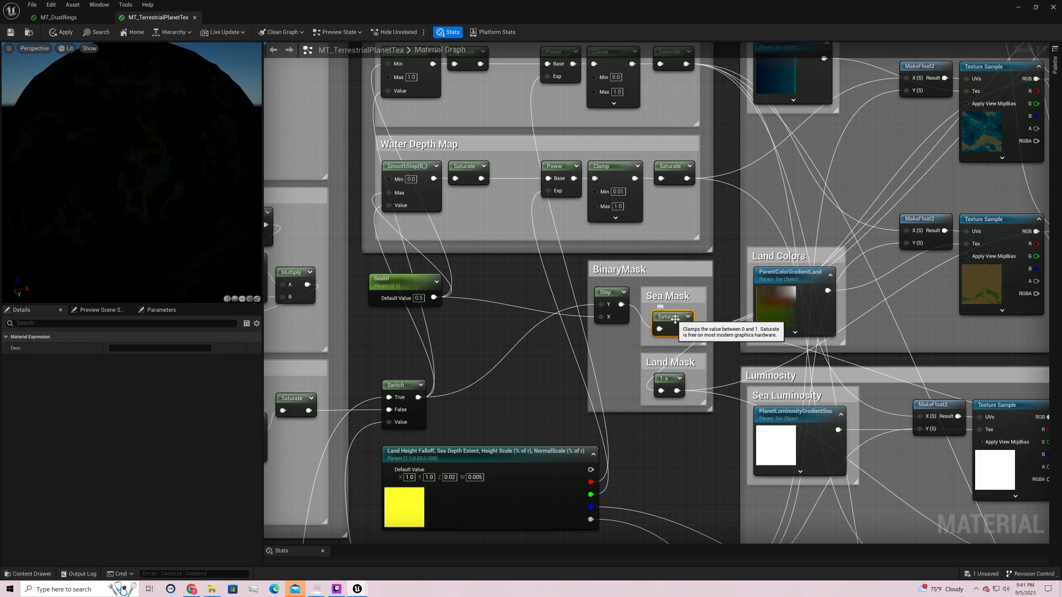
{"action": "left_click", "coordinate": [668, 381]}
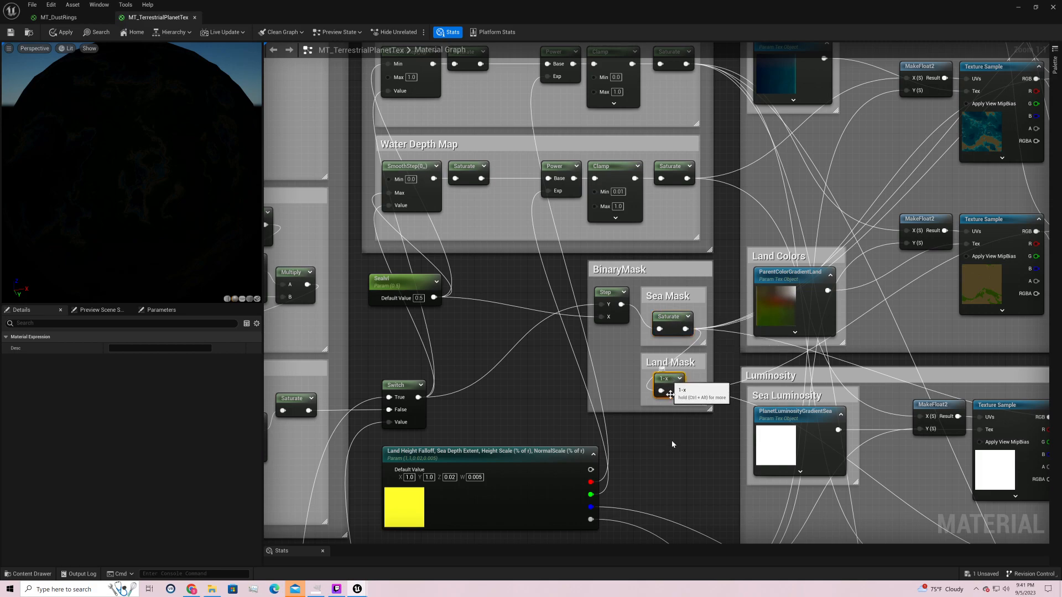
- Preview the Sea Mask's Saturate node on the sphere from another angle, and switch the preview to the Land Mask's 1-x node
{"action": "right_click", "coordinate": [671, 321]}
{"action": "left_click", "coordinate": [681, 332]}
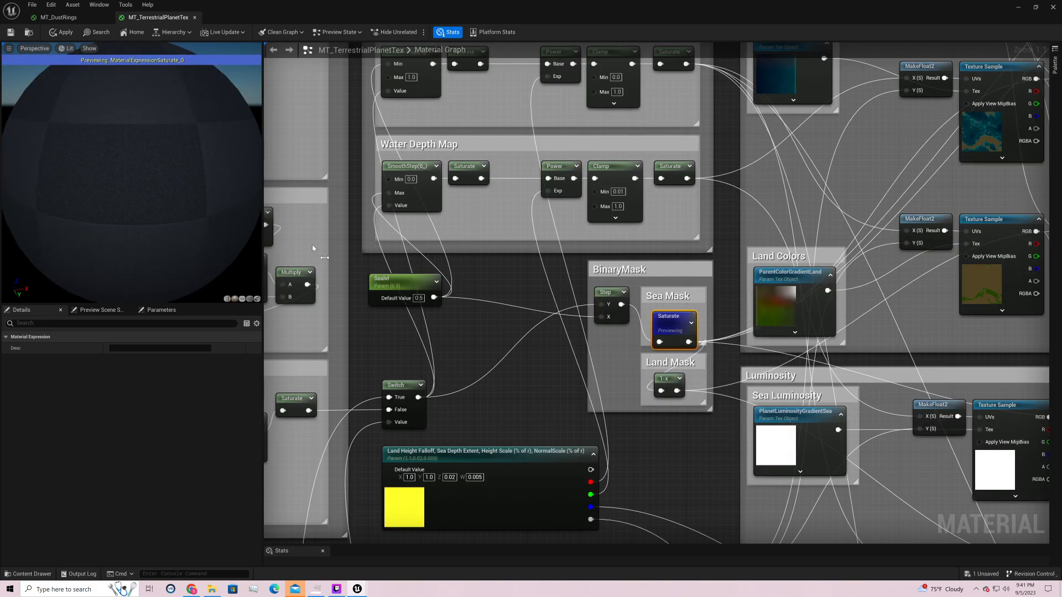
{"action": "left_click_drag", "start_coordinate": [183, 148], "coordinate": [257, 161]}
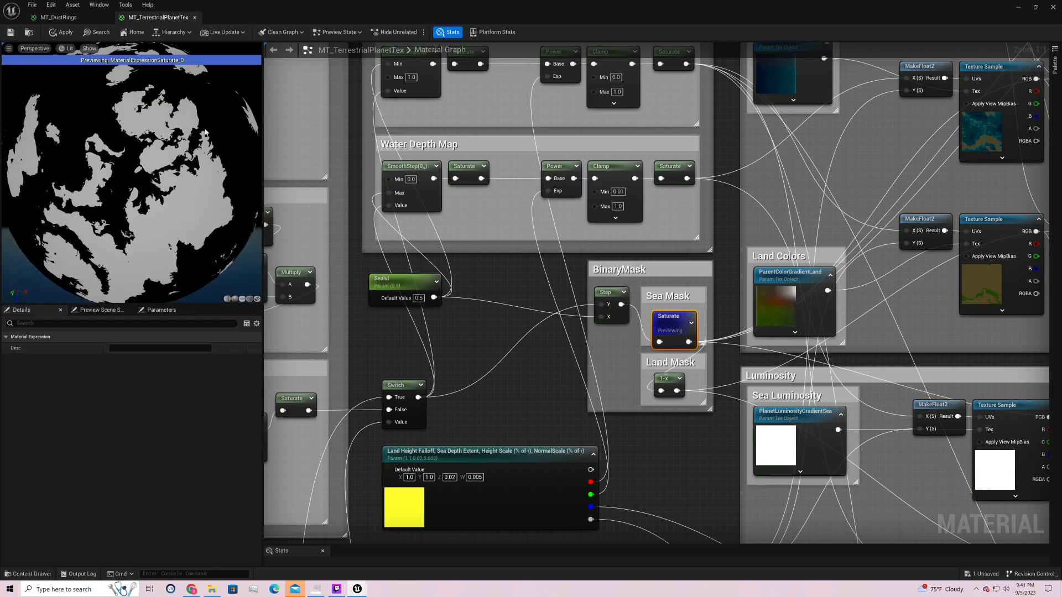
{"action": "right_click", "coordinate": [658, 378]}
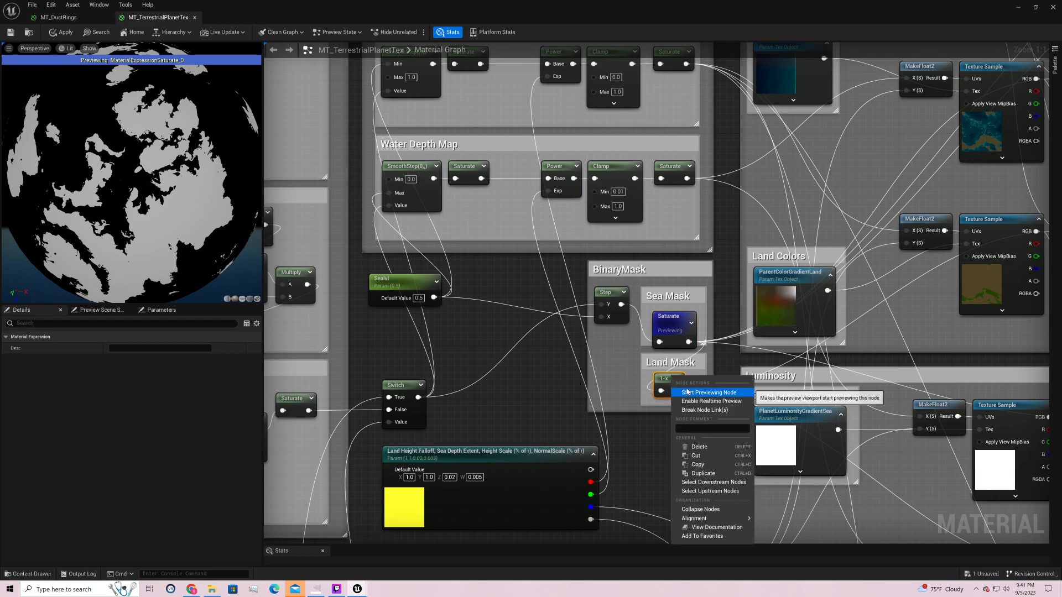
{"action": "left_click", "coordinate": [713, 398]}
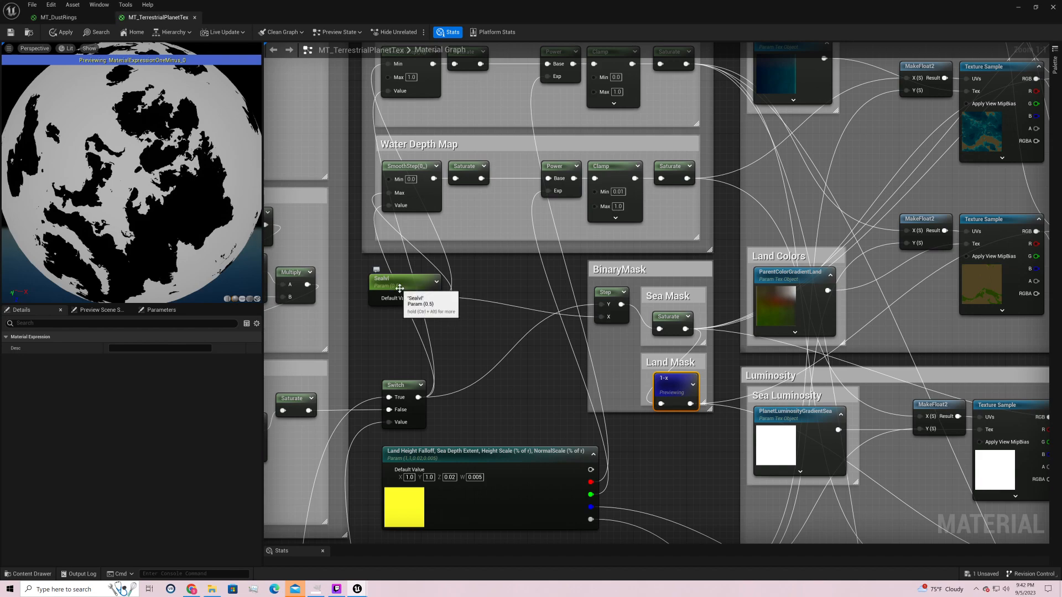
- Inspect the PlanetColorGradientSea texture parameter in the Sea Colors group and the texture assigned to it
{"action": "right_click_drag", "start_coordinate": [714, 506], "coordinate": [583, 180]}
{"action": "scroll", "coordinate": [583, 180], "scroll_direction": "down", "scroll_amount": 3}
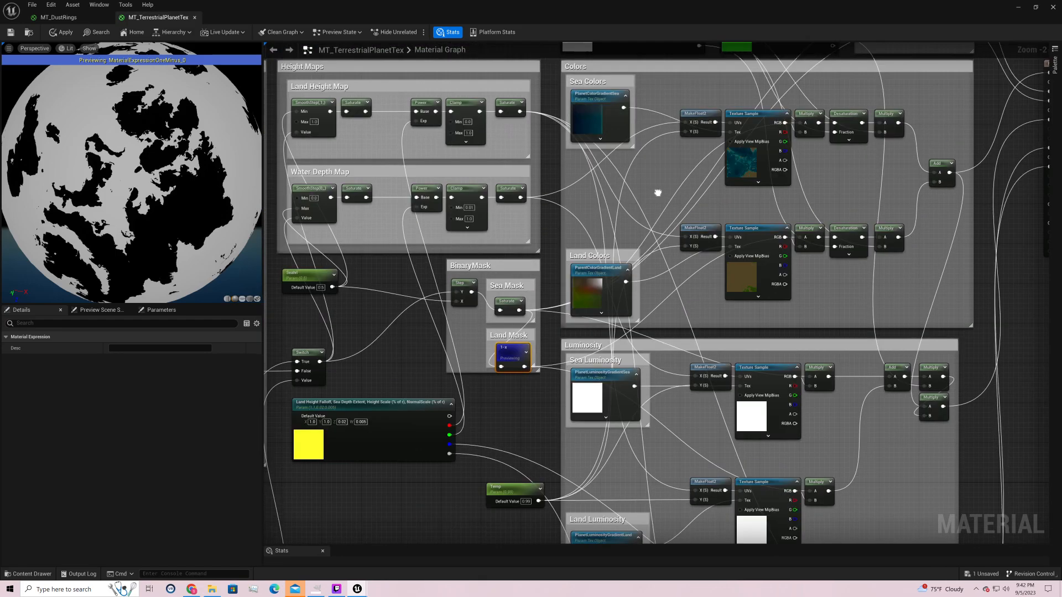
{"action": "right_click_drag", "start_coordinate": [657, 193], "coordinate": [694, 338]}
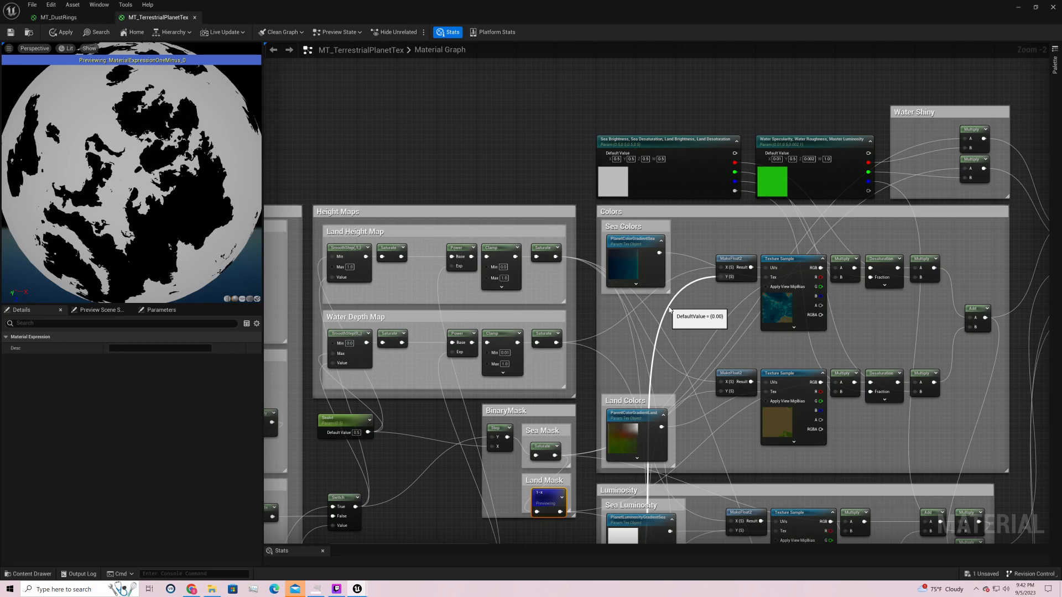
{"action": "left_click", "coordinate": [645, 239]}
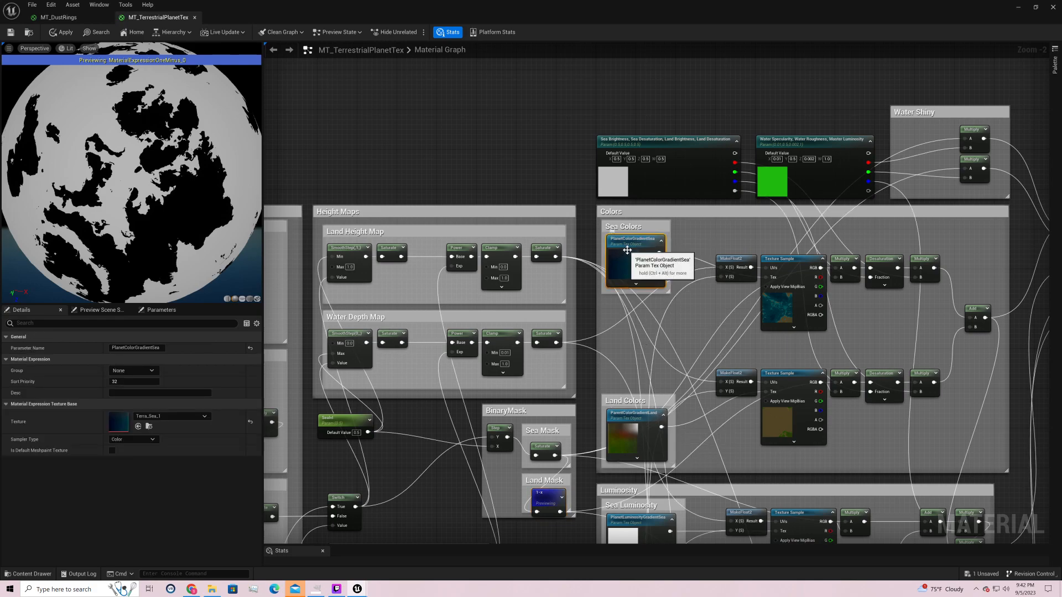
- Rename the Land Colors group's texture parameter to PlanetColorGradientLand
{"action": "left_click", "coordinate": [634, 419]}
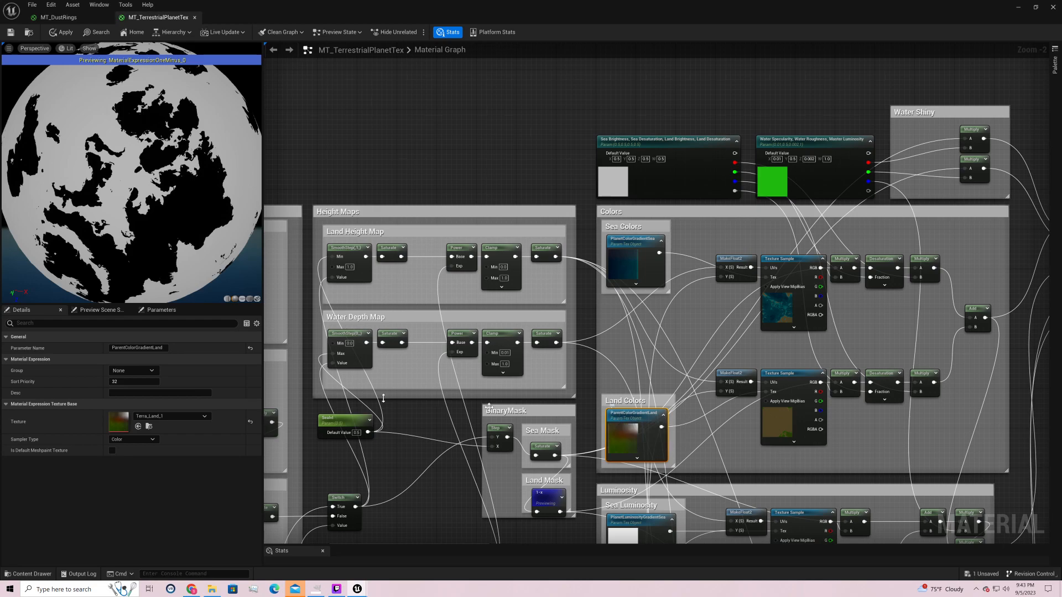
{"action": "left_click", "coordinate": [138, 347]}
{"action": "key", "text": "Home"}
{"action": "key", "text": "Right"}
{"action": "key", "text": "Right"}
{"action": "key", "text": "Right"}
{"action": "key", "text": "BackSpace"}
{"action": "key", "text": "BackSpace"}
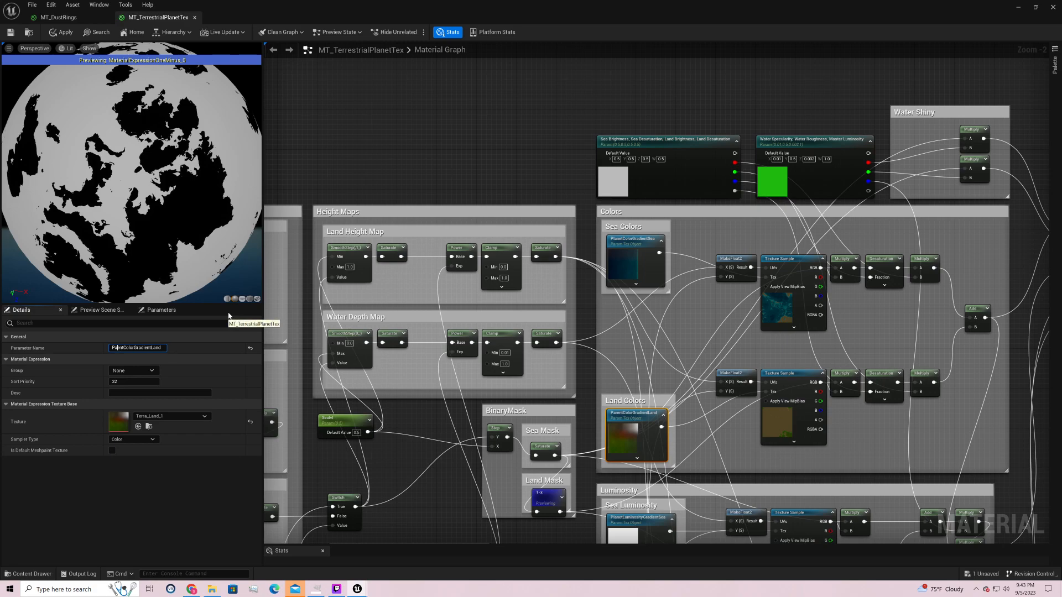
{"action": "type", "text": "la"}
{"action": "key", "text": "Delete"}
{"action": "key", "text": "Right"}
{"action": "type", "text": "e"}
{"action": "key", "text": "Return"}
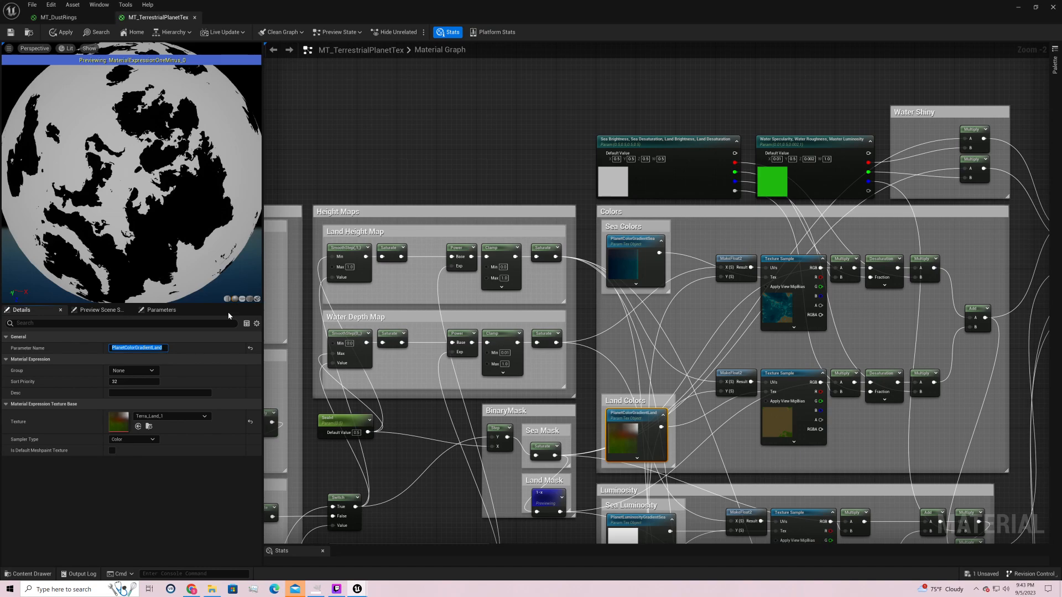
- Browse to the Terra folder inside PlanetGradients, and examine the Terra_Land_1 and Terra_Sea_1 gradient textures used by the color parameters
{"action": "left_click", "coordinate": [646, 239]}
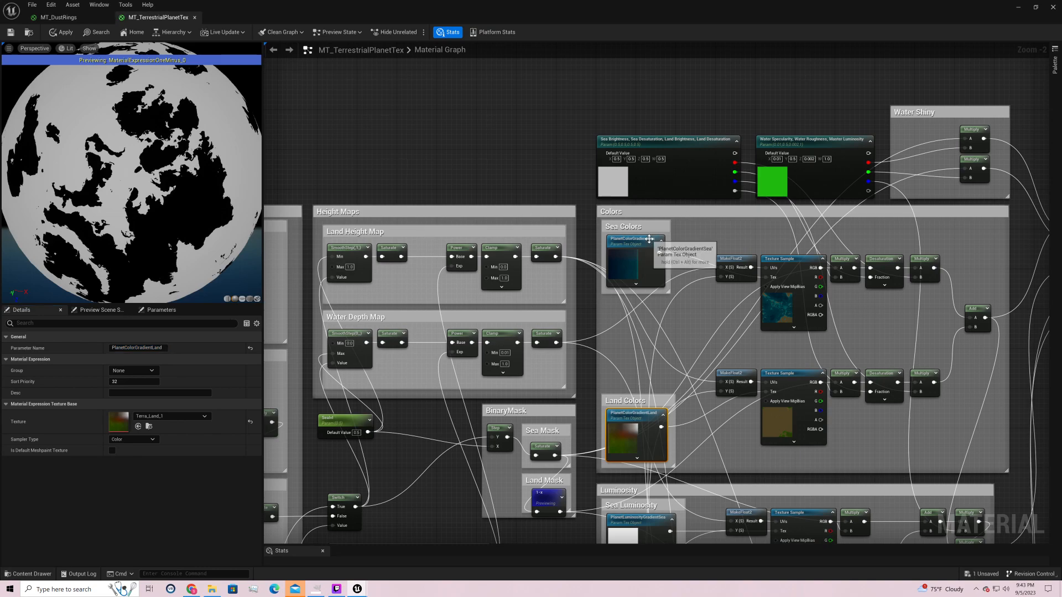
{"action": "left_click", "coordinate": [645, 424]}
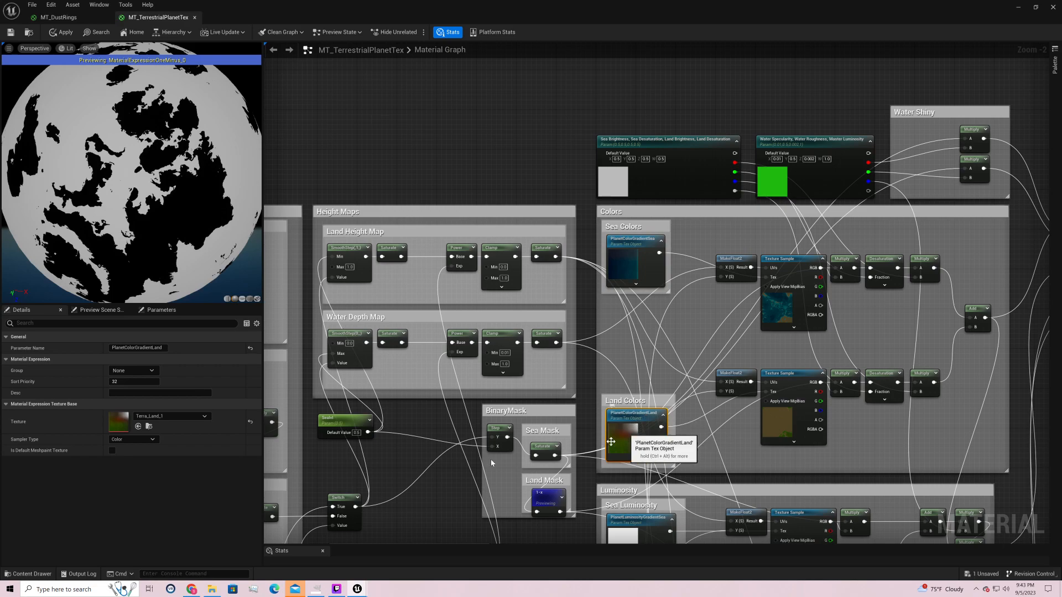
{"action": "left_click", "coordinate": [33, 575]}
{"action": "left_click", "coordinate": [220, 354]}
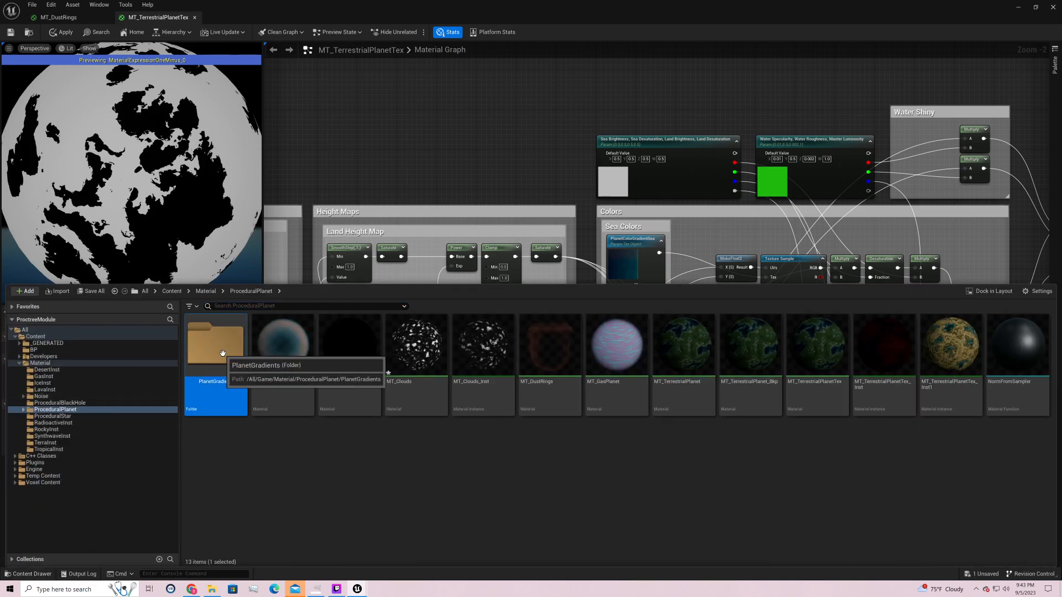
{"action": "double_click", "coordinate": [222, 353]}
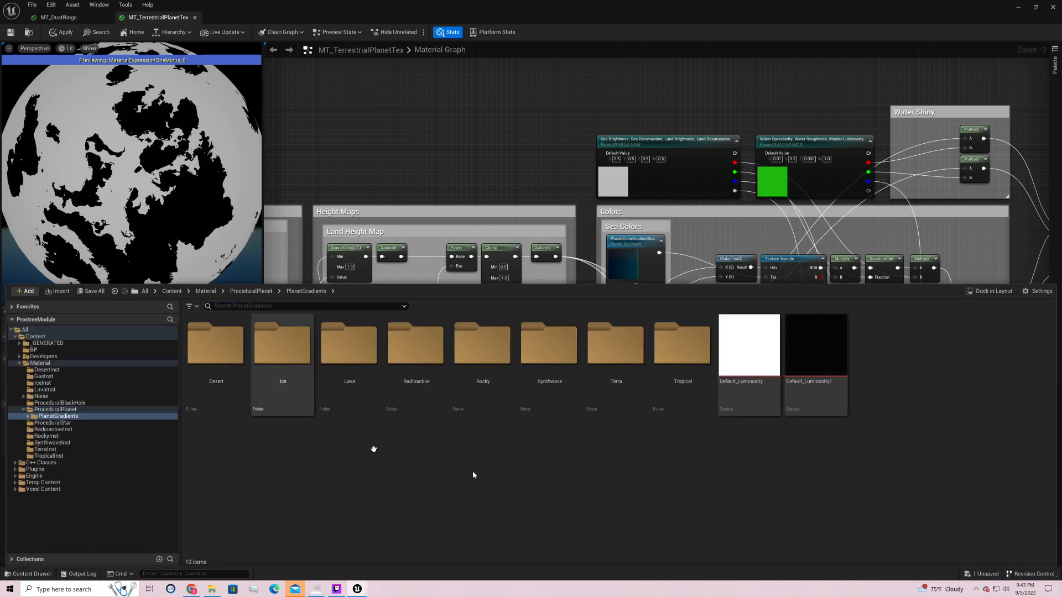
{"action": "double_click", "coordinate": [623, 351]}
{"action": "left_click", "coordinate": [267, 349]}
{"action": "left_click", "coordinate": [362, 340]}
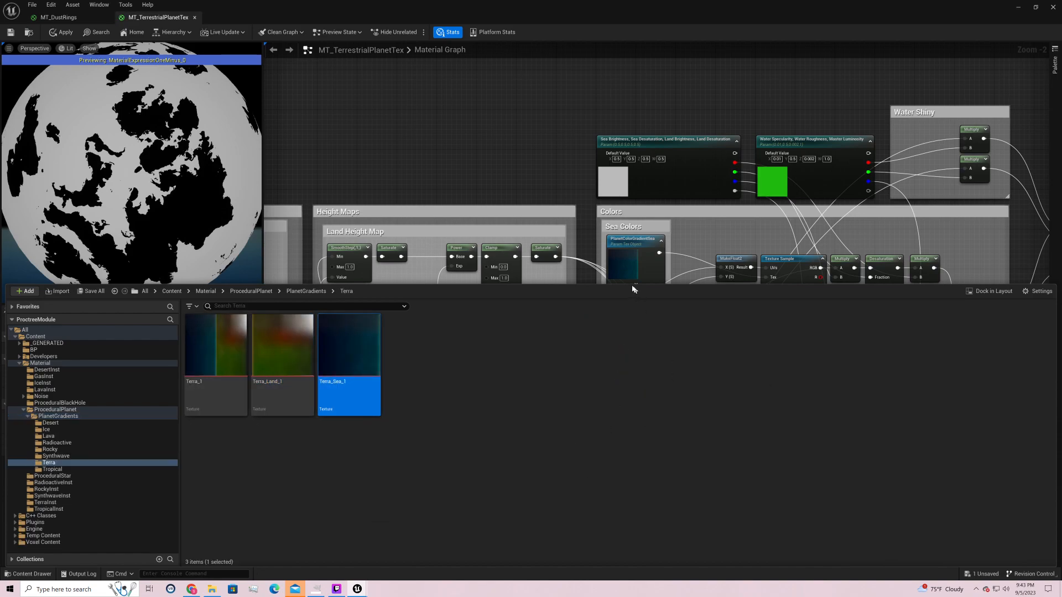
{"action": "left_click_drag", "start_coordinate": [630, 284], "coordinate": [617, 493]}
- Trace both height maps' final Saturate nodes into the Colors group, and move the sea MakeFloat2 node closer to the PlanetColorGradientSea parameter
{"action": "right_click_drag", "start_coordinate": [699, 401], "coordinate": [847, 262]}
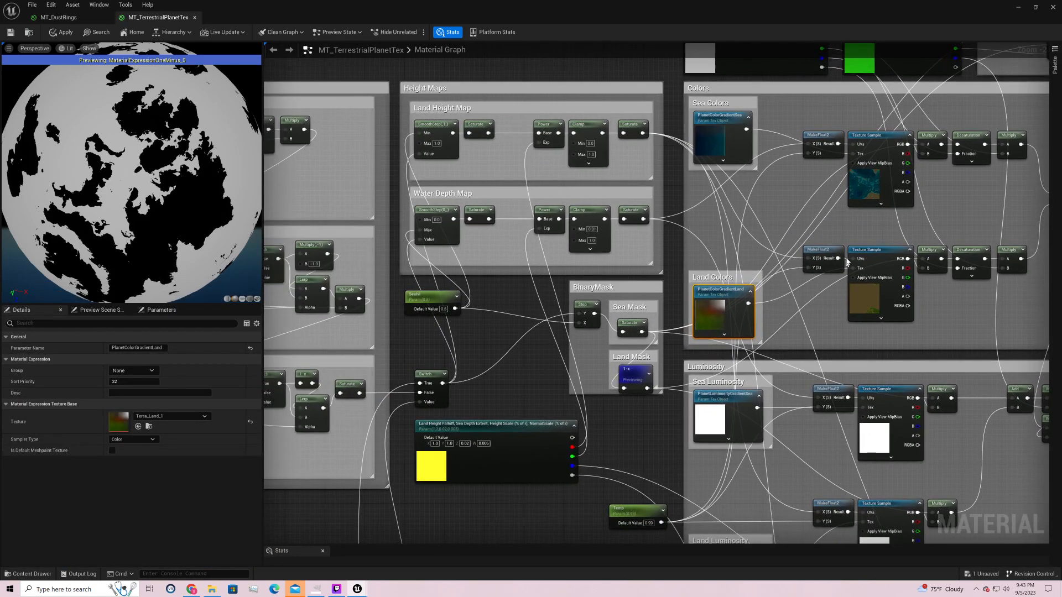
{"action": "left_click", "coordinate": [632, 123]}
{"action": "right_click_drag", "start_coordinate": [928, 189], "coordinate": [742, 238]}
{"action": "left_click", "coordinate": [442, 258]}
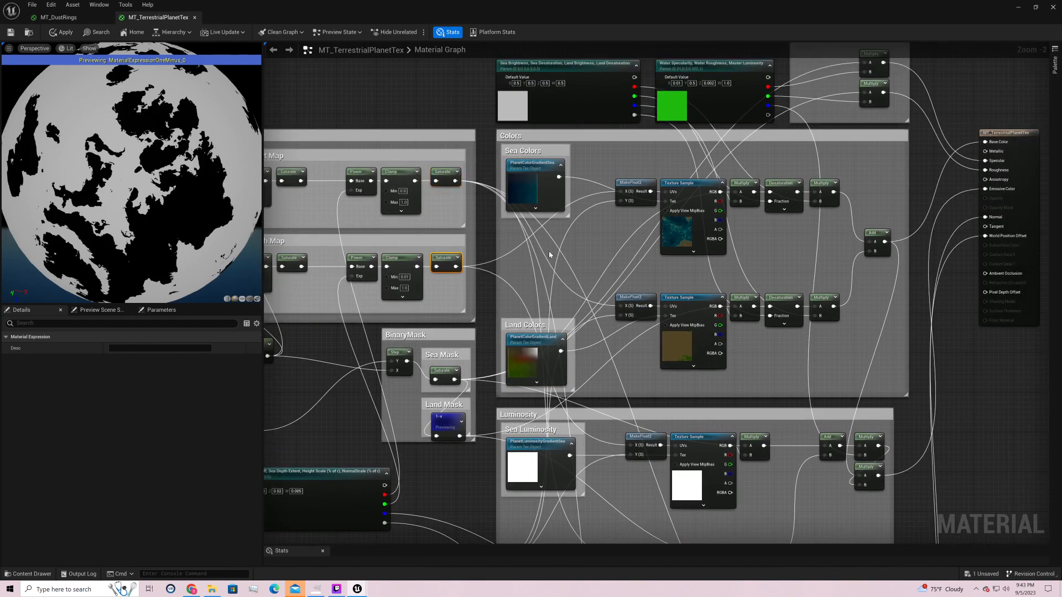
{"action": "left_click_drag", "start_coordinate": [642, 188], "coordinate": [617, 213]}
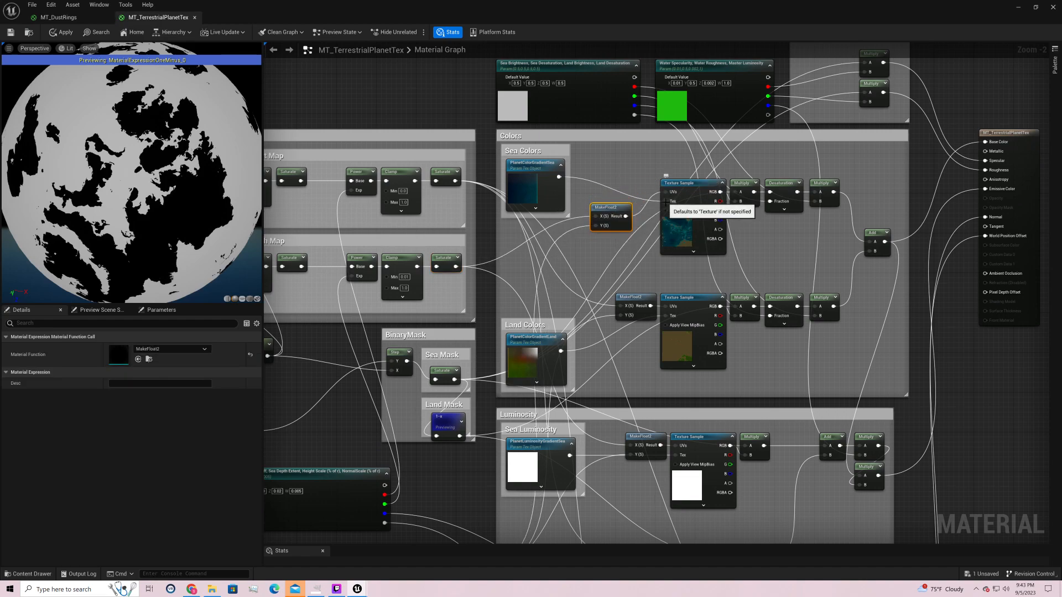
{"action": "left_click", "coordinate": [557, 188]}
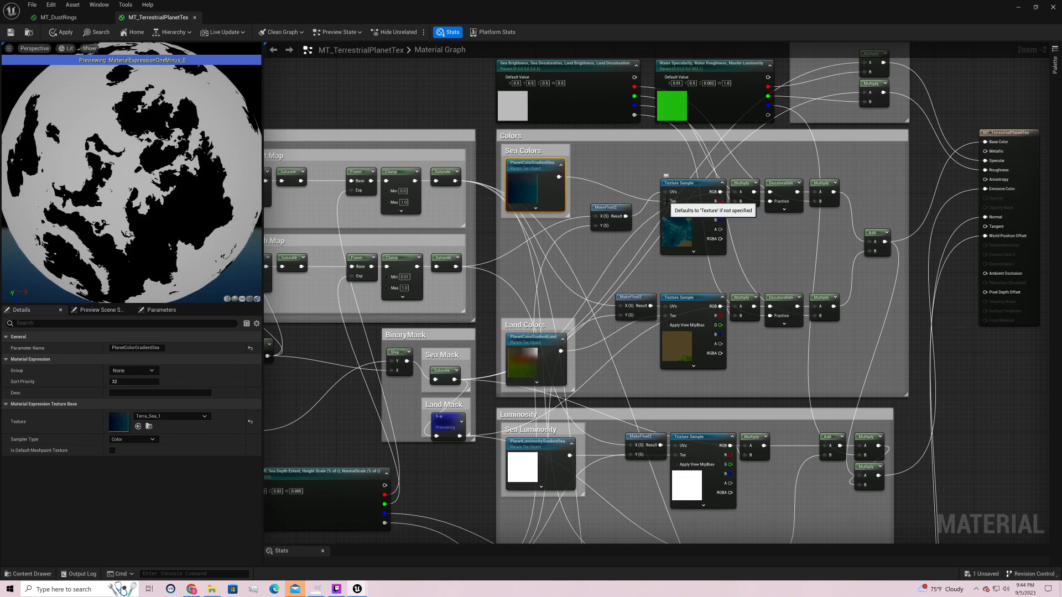
- Shift the sea MakeFloat2 node slightly and move the Temp parameter node up to just below the BinaryMask group
{"action": "left_click_drag", "start_coordinate": [612, 211], "coordinate": [592, 232]}
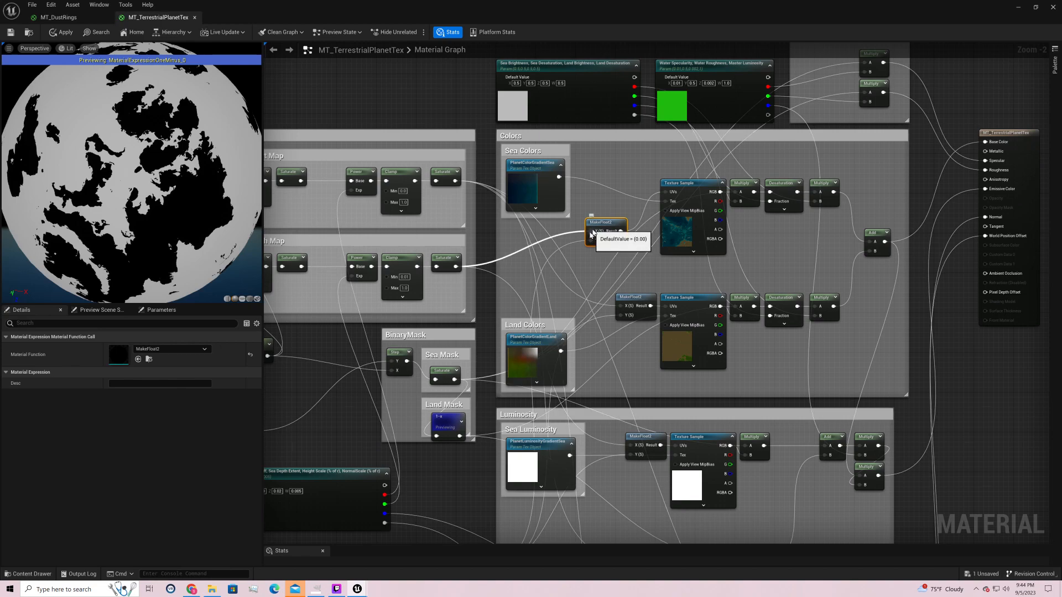
{"action": "right_click_drag", "start_coordinate": [550, 246], "coordinate": [629, 202]}
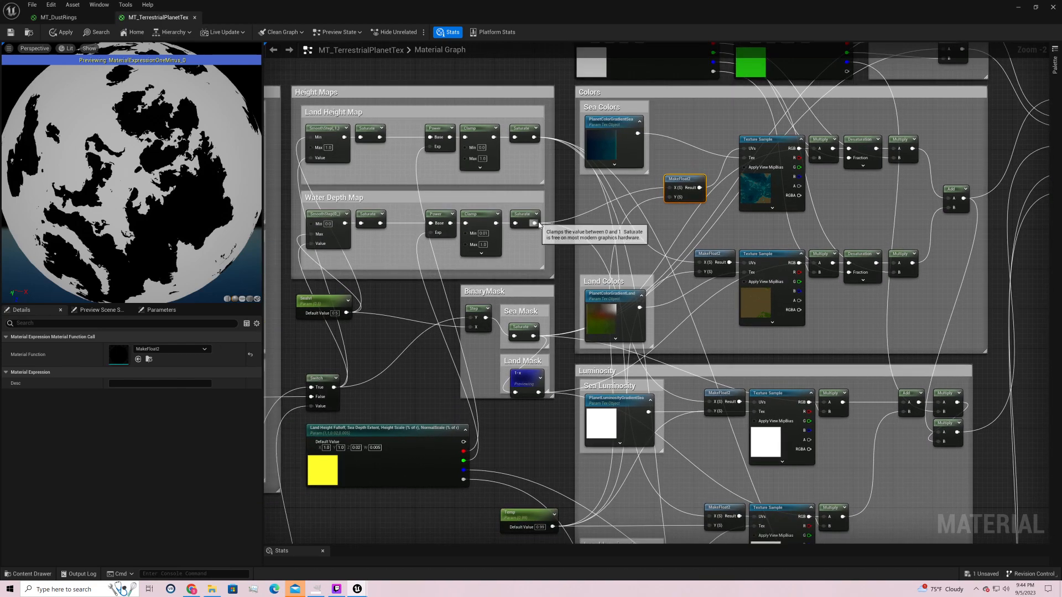
{"action": "right_click_drag", "start_coordinate": [678, 188], "coordinate": [684, 166]}
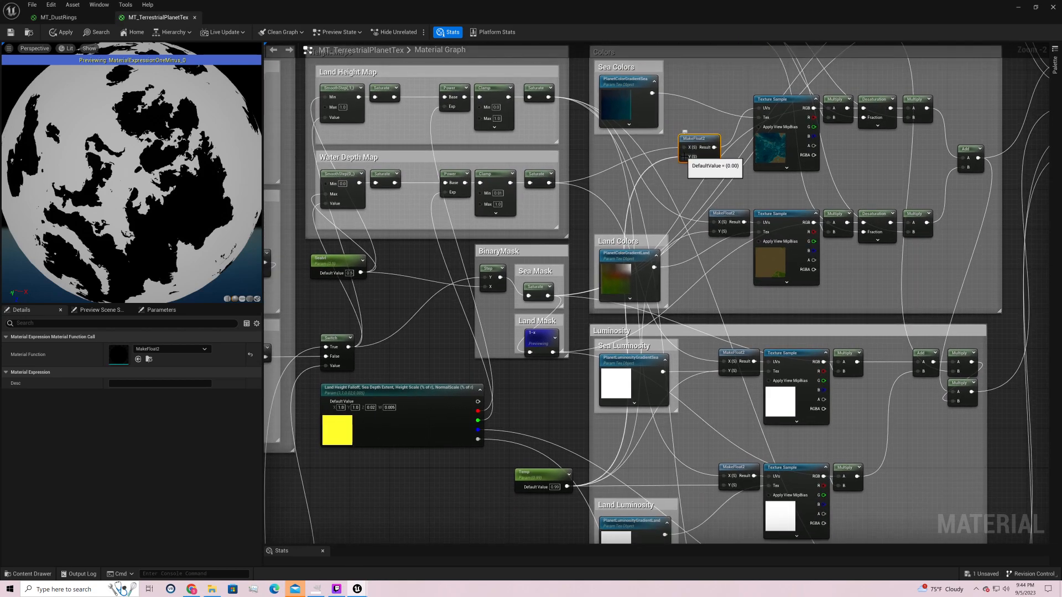
{"action": "left_click", "coordinate": [536, 480]}
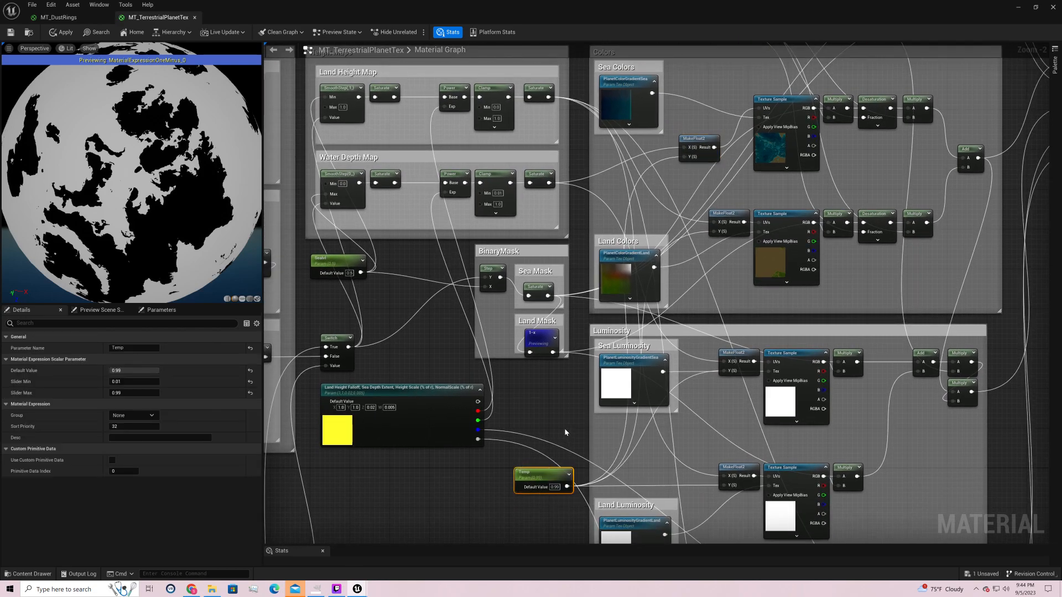
{"action": "right_click_drag", "start_coordinate": [542, 475], "coordinate": [546, 343]}
{"action": "left_click_drag", "start_coordinate": [545, 346], "coordinate": [542, 247]}
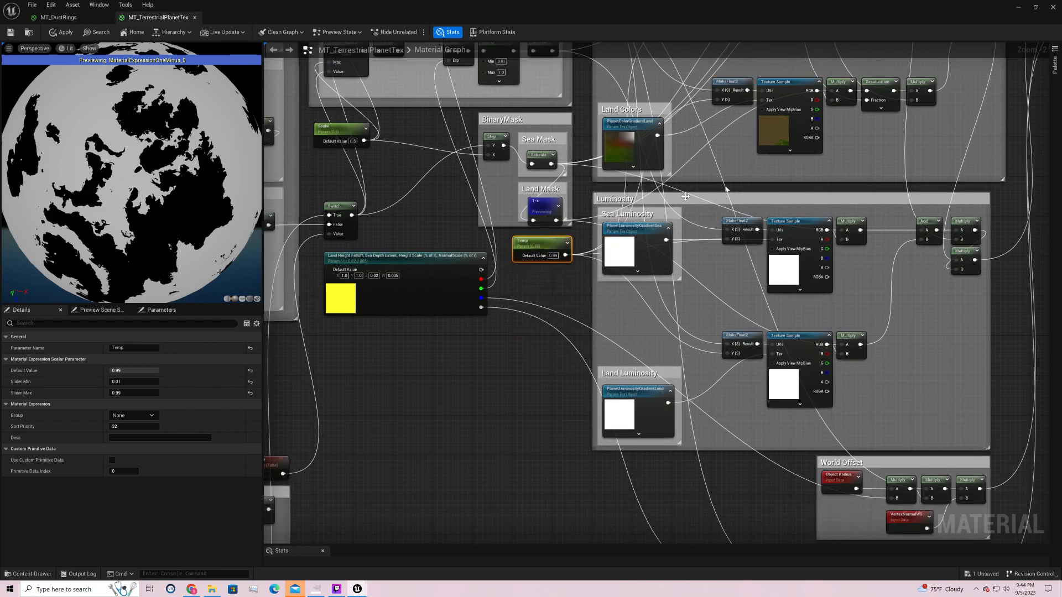
- Preview the land Texture Sample node in the Colors group and rotate the planet to examine its land colors
{"action": "right_click_drag", "start_coordinate": [737, 172], "coordinate": [675, 316]}
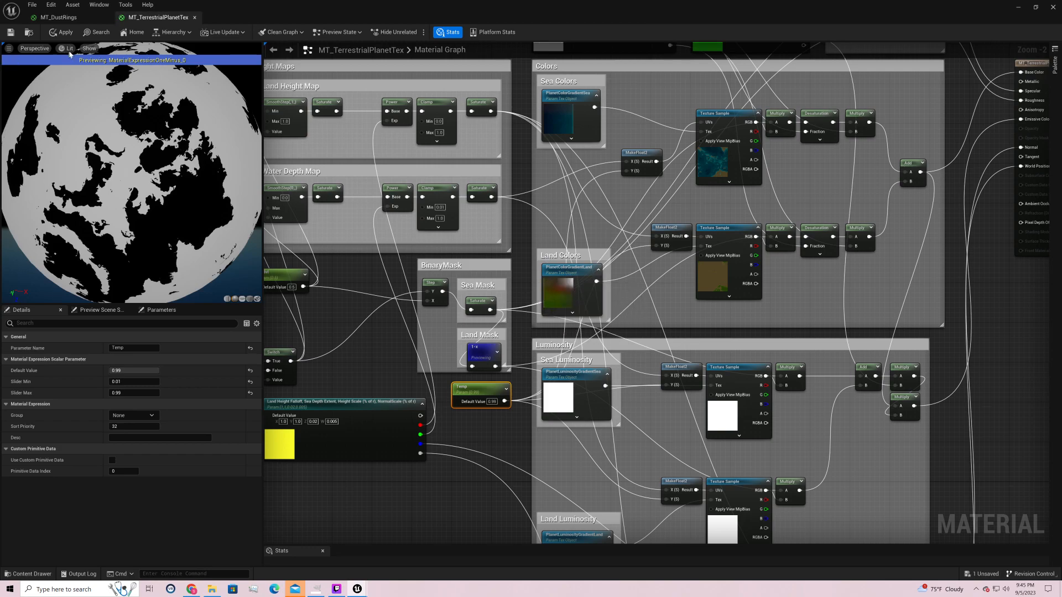
{"action": "right_click", "coordinate": [729, 231]}
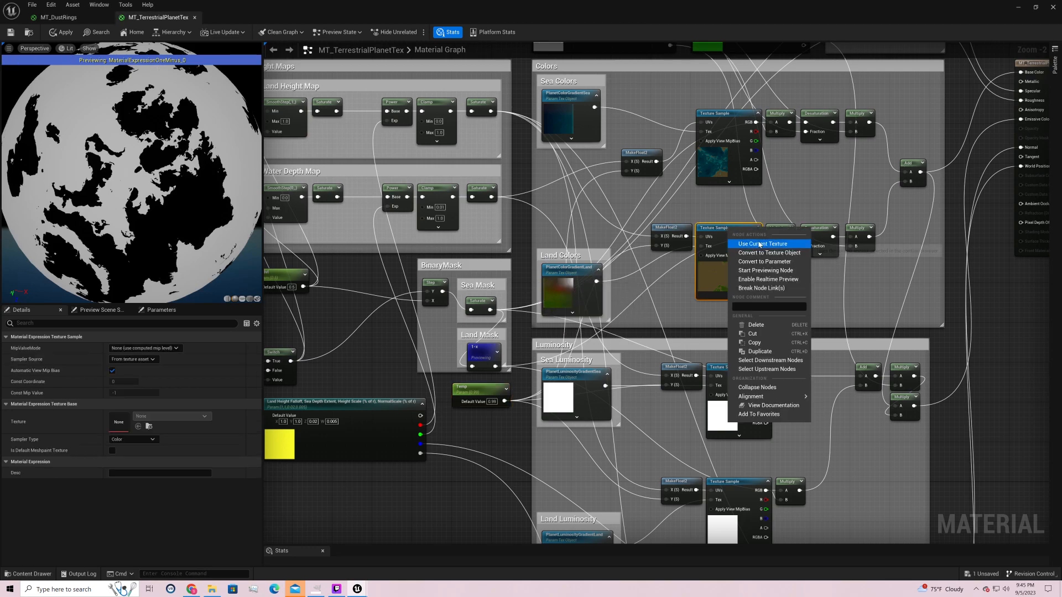
{"action": "left_click", "coordinate": [756, 270]}
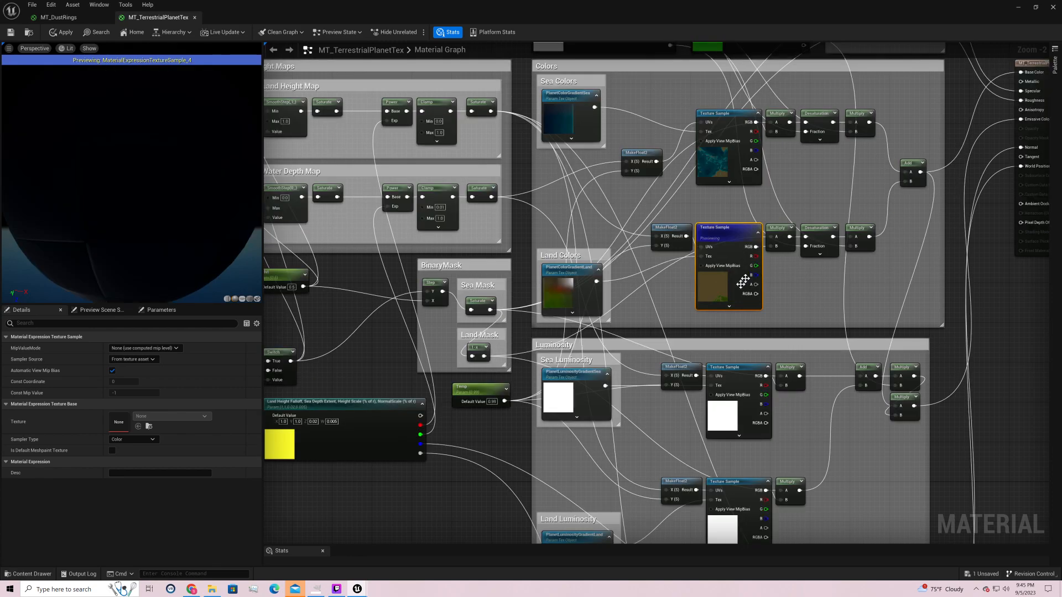
{"action": "left_click_drag", "start_coordinate": [181, 176], "coordinate": [11, 185]}
{"action": "left_click_drag", "start_coordinate": [159, 112], "coordinate": [38, 138]}
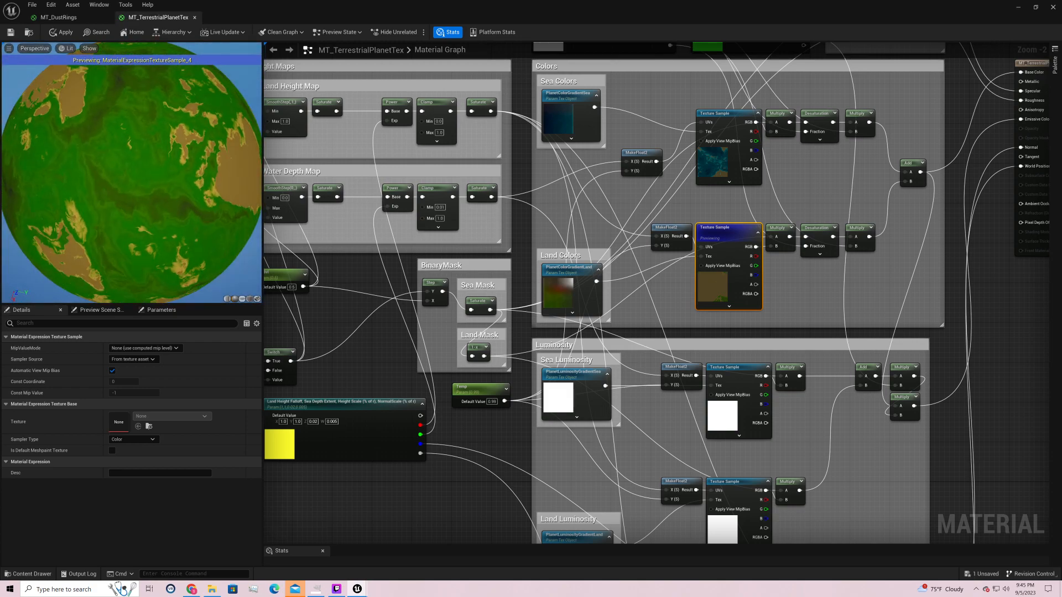
{"action": "left_click_drag", "start_coordinate": [202, 161], "coordinate": [186, 47]}
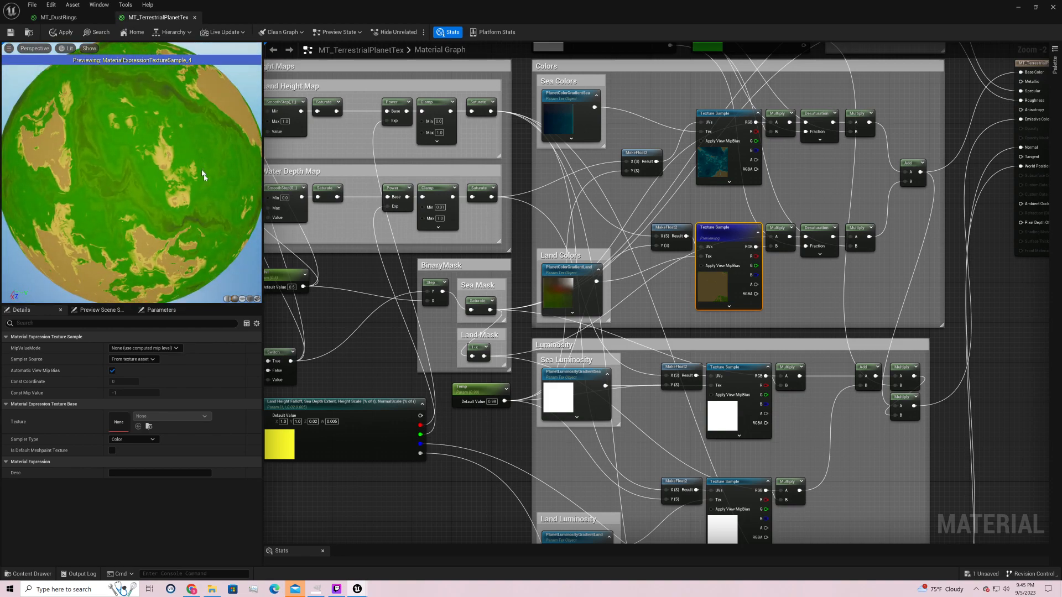
{"action": "left_click", "coordinate": [590, 277]}
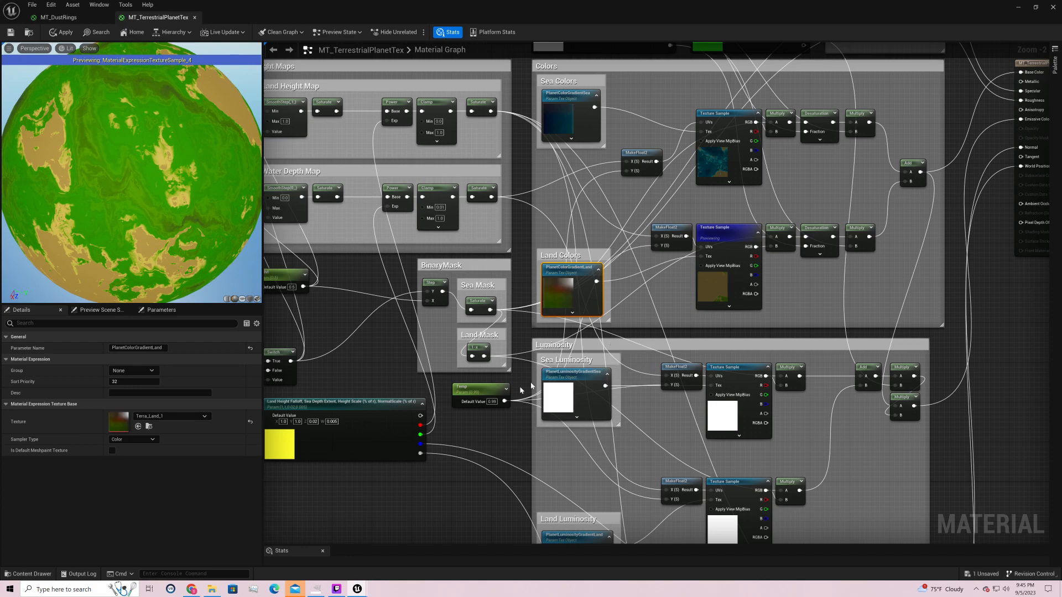
{"action": "left_click", "coordinate": [480, 389]}
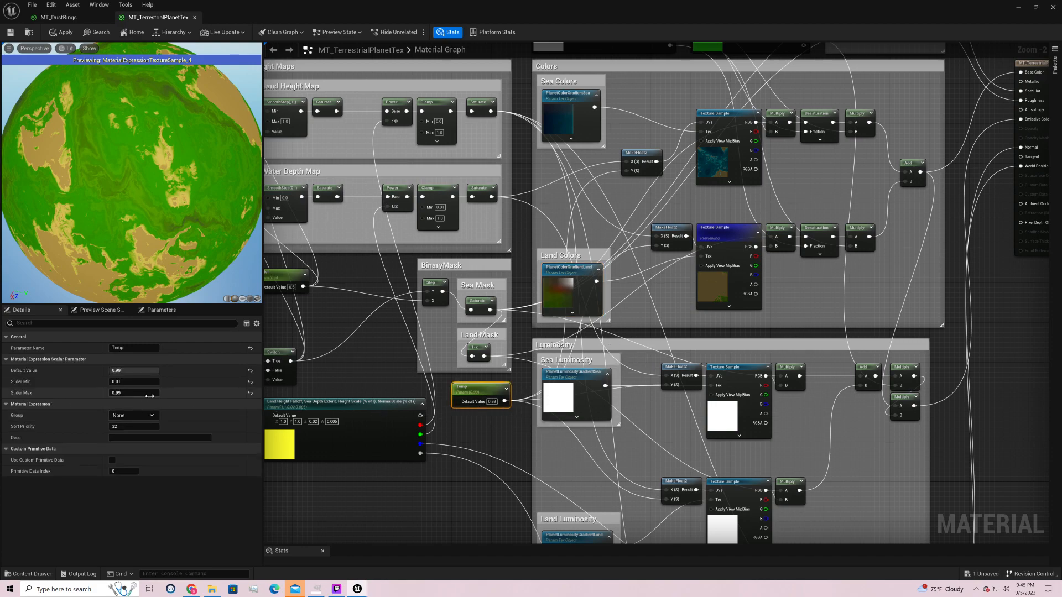
{"action": "left_click_drag", "start_coordinate": [134, 393], "coordinate": [130, 392]}
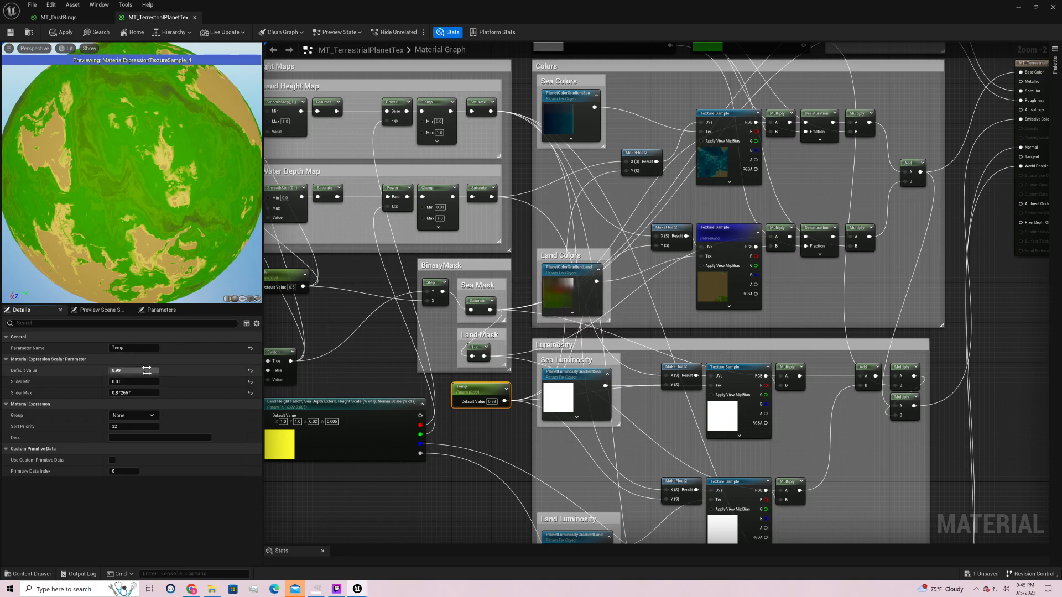
{"action": "left_click_drag", "start_coordinate": [134, 392], "coordinate": [113, 393]}
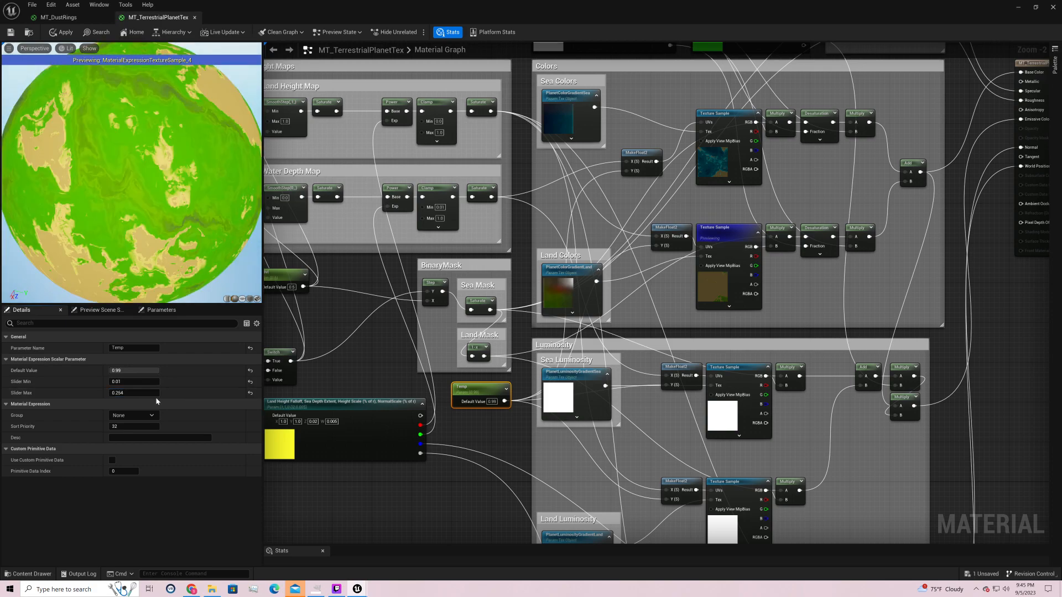
{"action": "left_click", "coordinate": [153, 392]}
{"action": "type", "text": "0.99"}
{"action": "key", "text": "Return"}
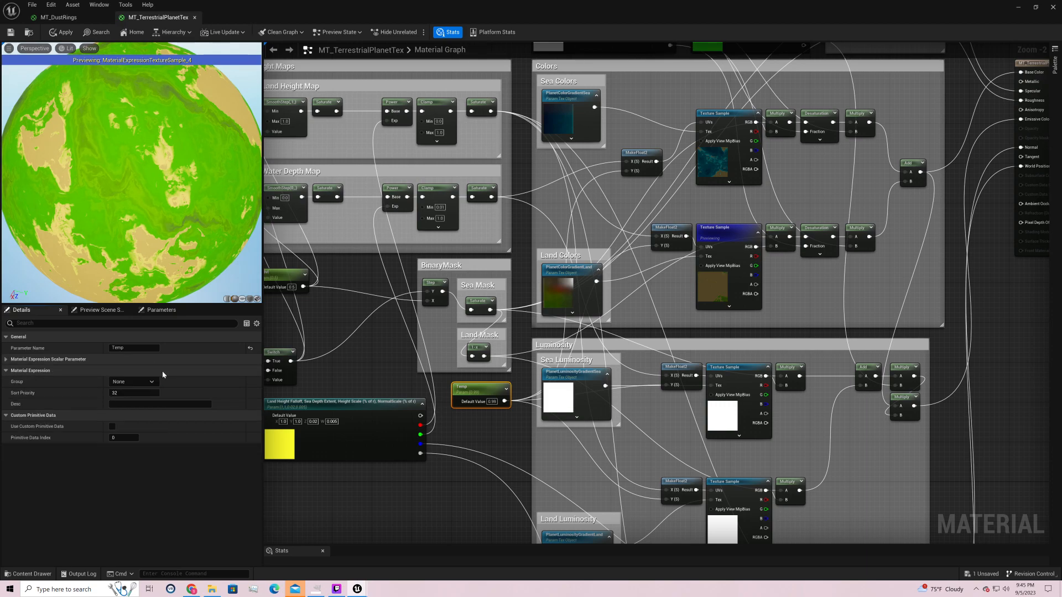
{"action": "left_click", "coordinate": [145, 370]}
{"action": "left_click", "coordinate": [166, 370]}
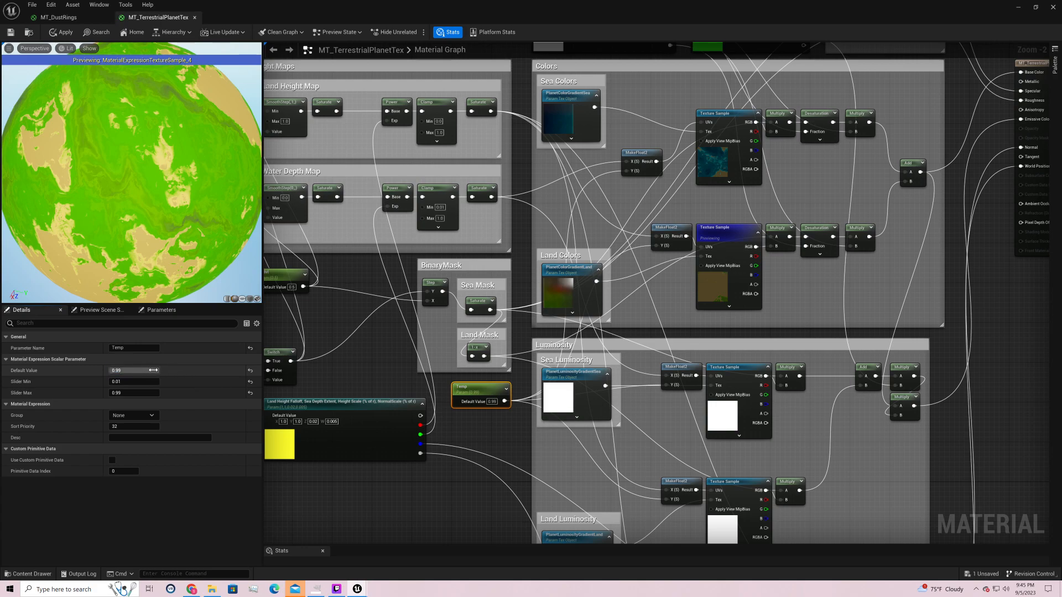
- Lower the Temp parameter's default value to about 0.40, and return it to 0.99 to compare the planet's land colors
{"action": "left_click_drag", "start_coordinate": [154, 370], "coordinate": [146, 371]}
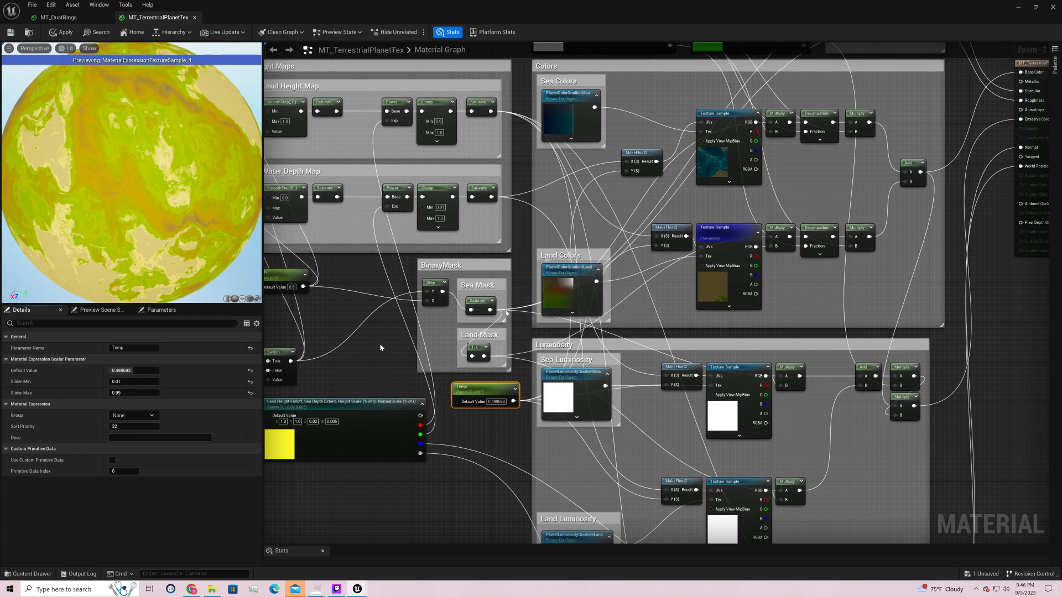
{"action": "left_click_drag", "start_coordinate": [134, 370], "coordinate": [129, 370]}
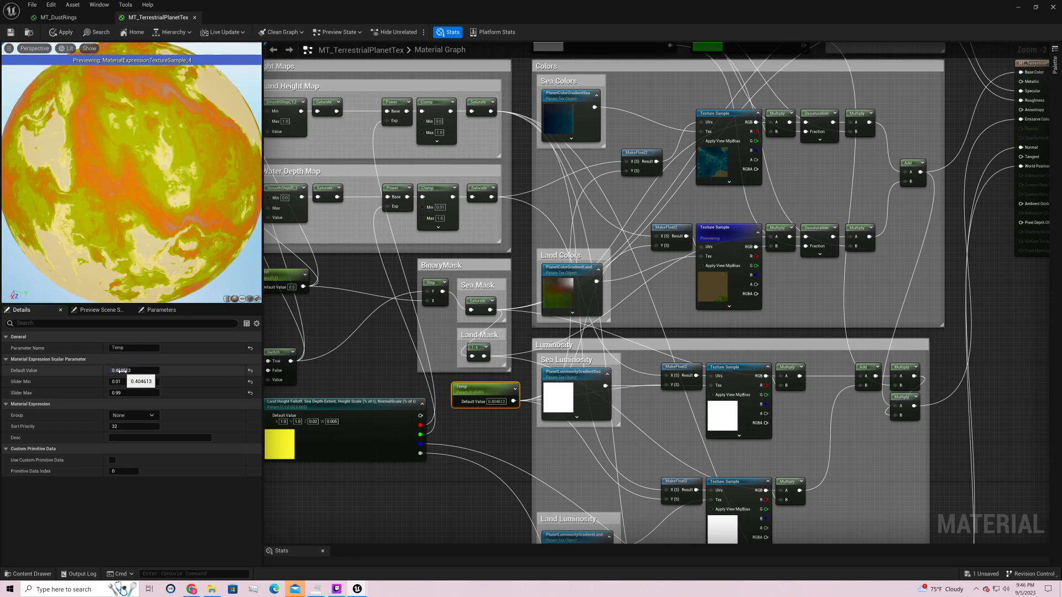
{"action": "left_click_drag", "start_coordinate": [121, 372], "coordinate": [351, 383]}
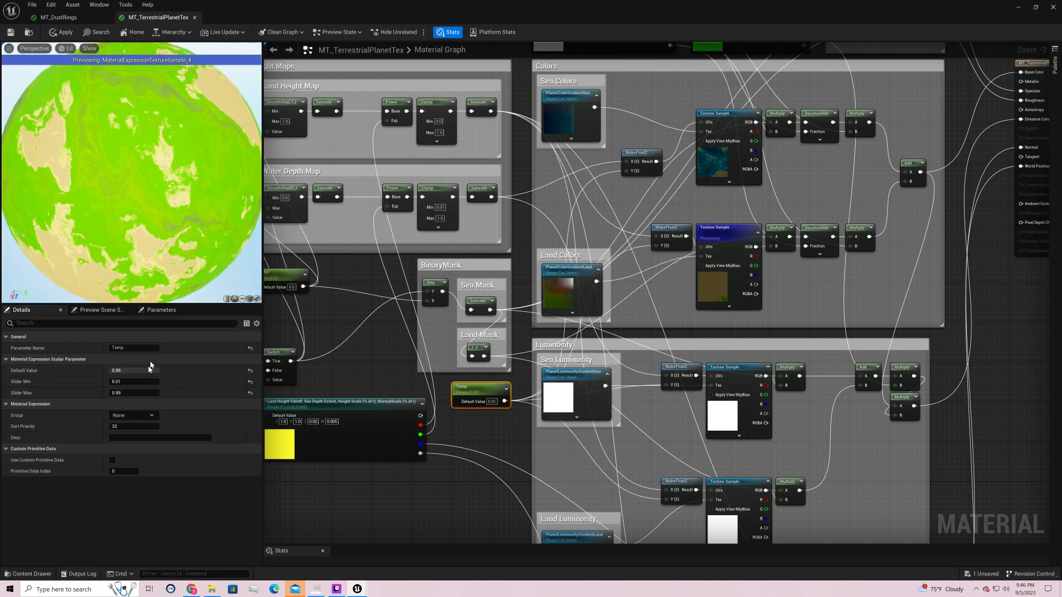
{"action": "left_click_drag", "start_coordinate": [152, 370], "coordinate": [385, 370]}
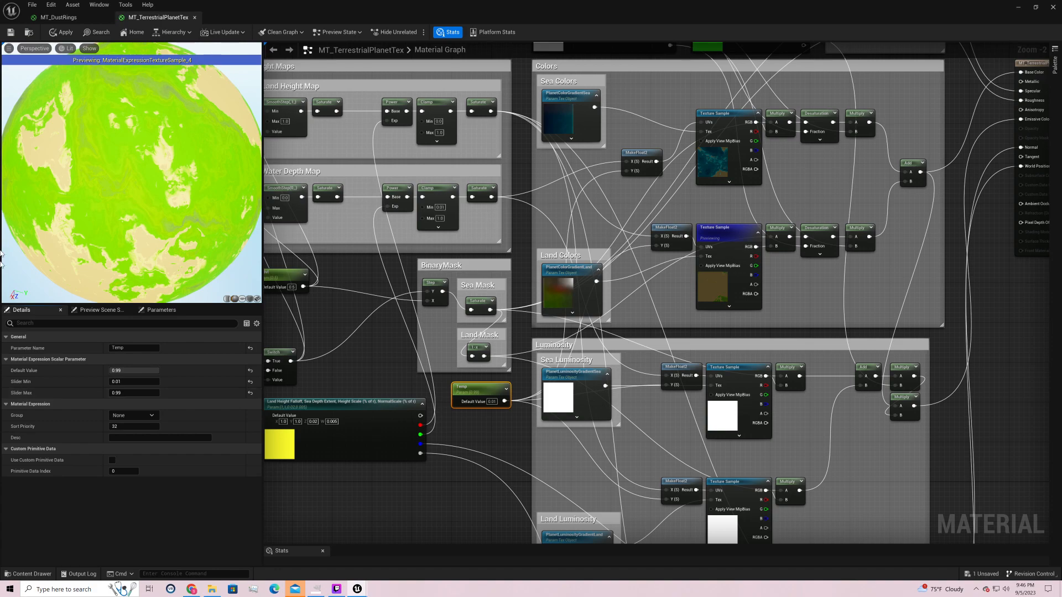
- Check the sea Texture Sample and its MakeFloat2 node, and set Temp's default value to 0.9 and back to 0.99
{"action": "right_click_drag", "start_coordinate": [822, 187], "coordinate": [814, 263]}
{"action": "left_click", "coordinate": [726, 190]}
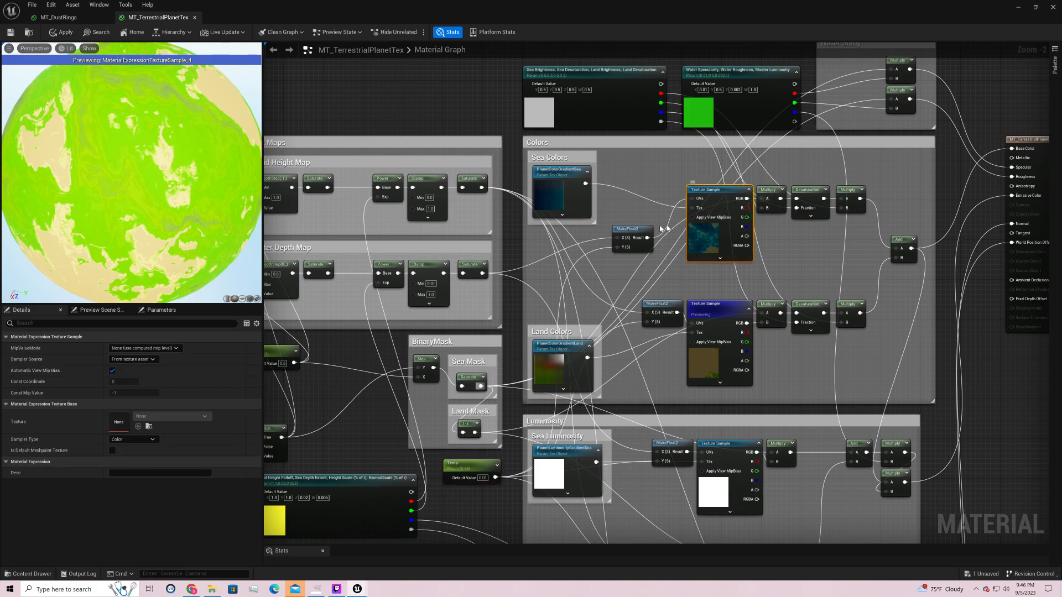
{"action": "left_click", "coordinate": [633, 227]}
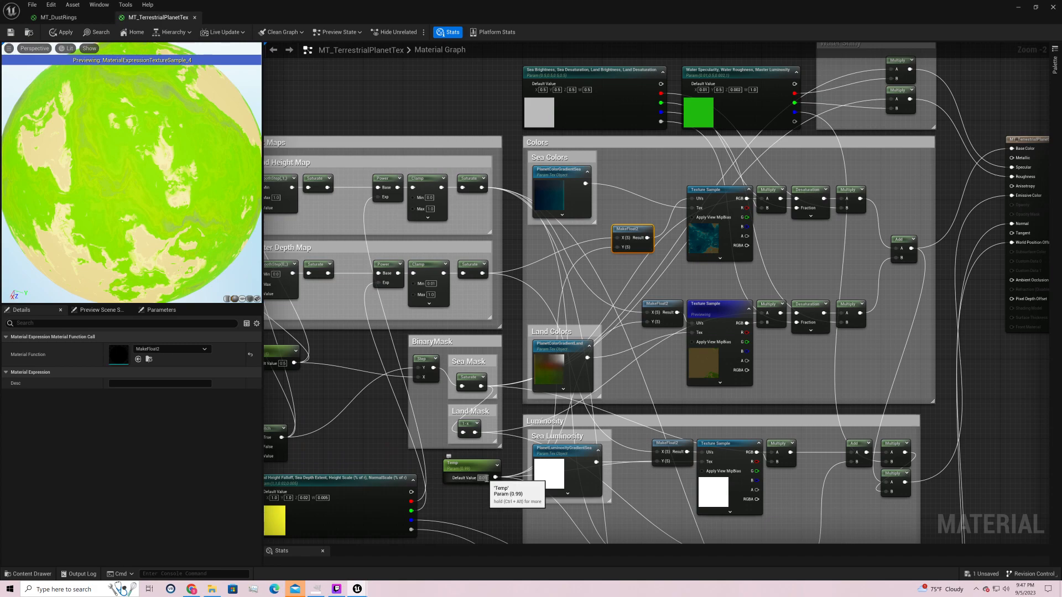
{"action": "type", "text": "0.9"}
{"action": "key", "text": "Return"}
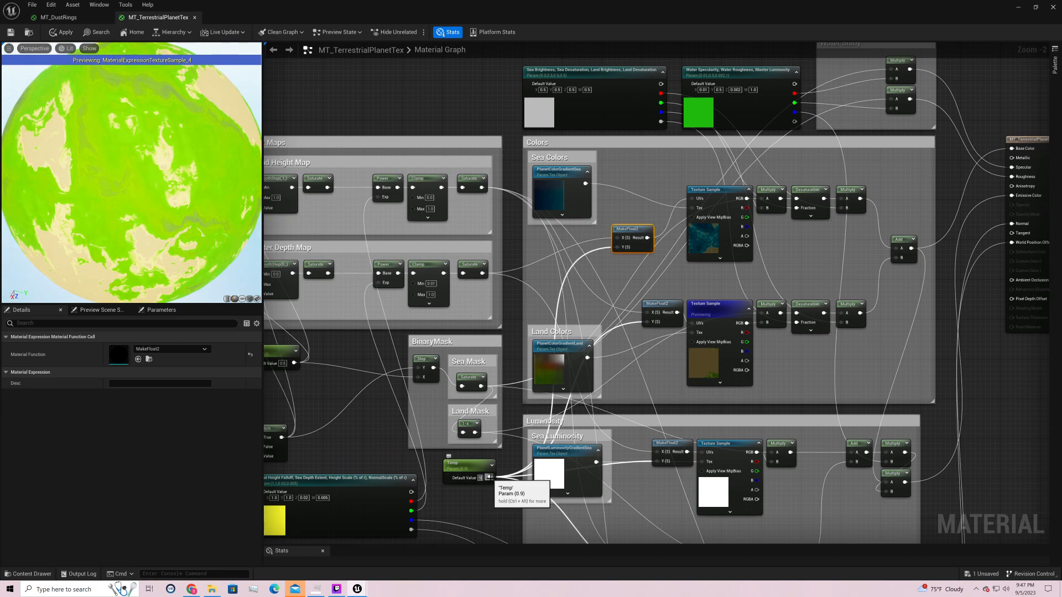
{"action": "type", "text": "0.99"}
{"action": "key", "text": "Return"}
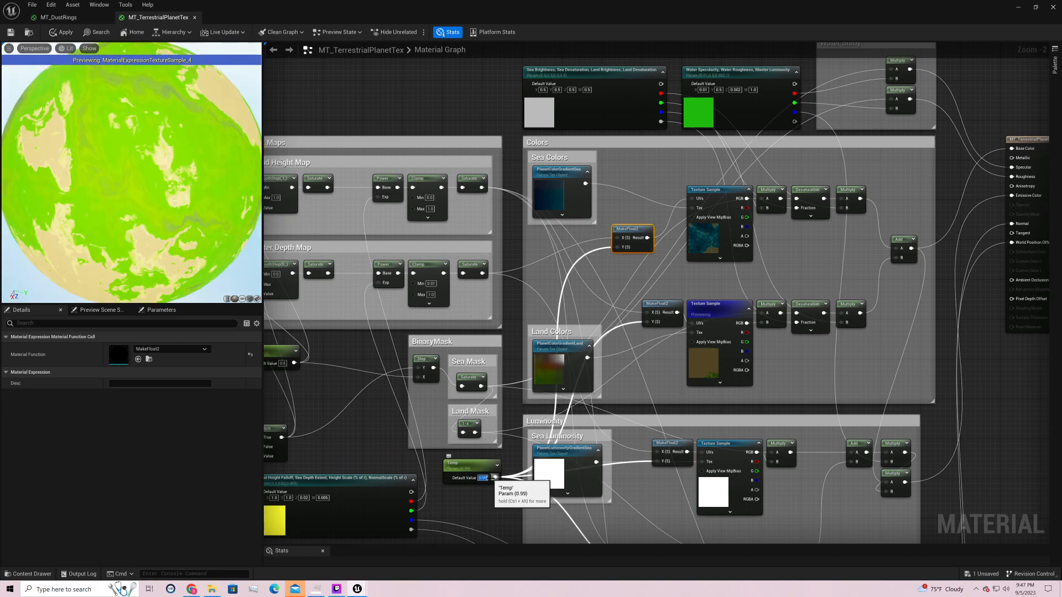
- Line up the sea MakeFloat2 and Texture Sample nodes in a row beside the PlanetColorGradientSea parameter
{"action": "left_click", "coordinate": [723, 194]}
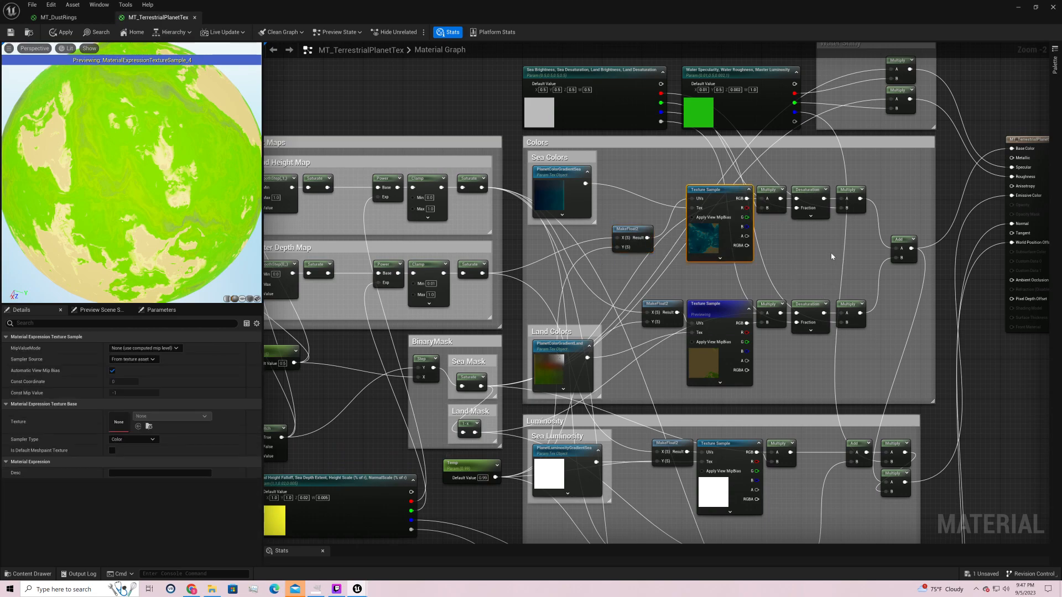
{"action": "left_click_drag", "start_coordinate": [632, 232], "coordinate": [627, 187]}
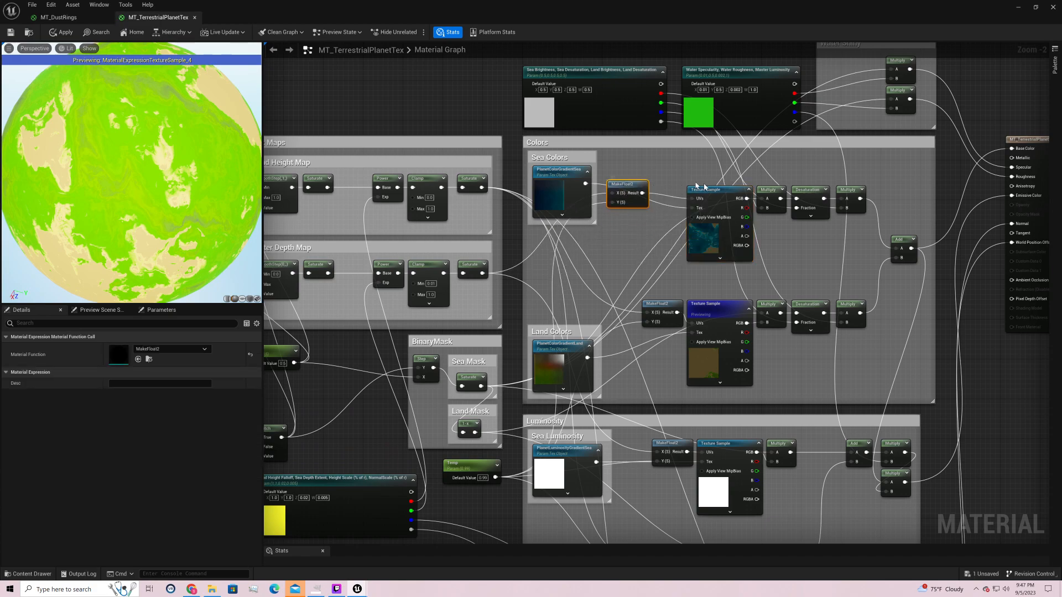
{"action": "left_click_drag", "start_coordinate": [640, 186], "coordinate": [640, 191]}
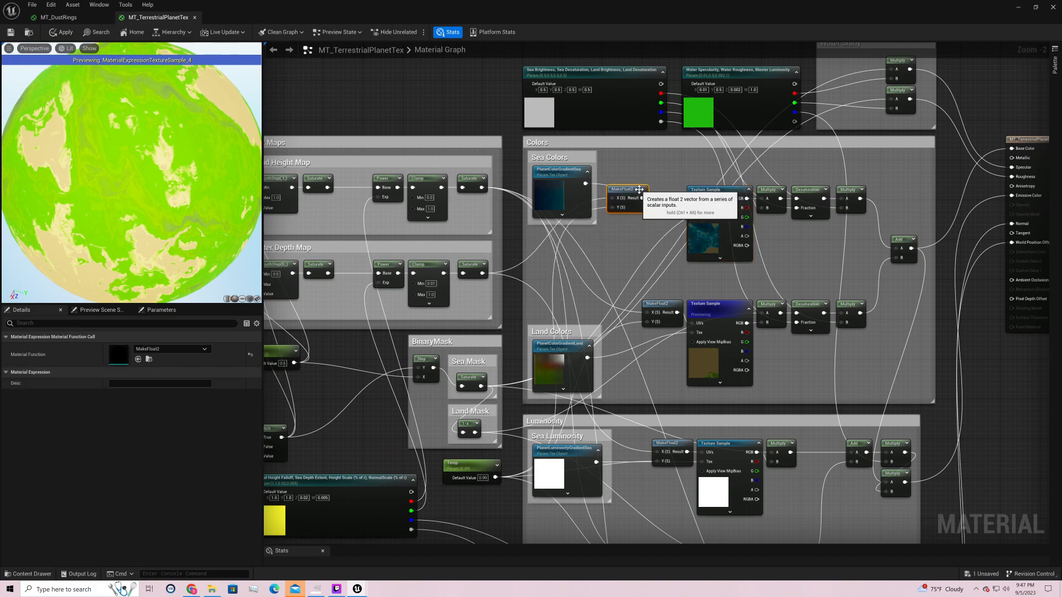
{"action": "left_click_drag", "start_coordinate": [732, 191], "coordinate": [704, 194]}
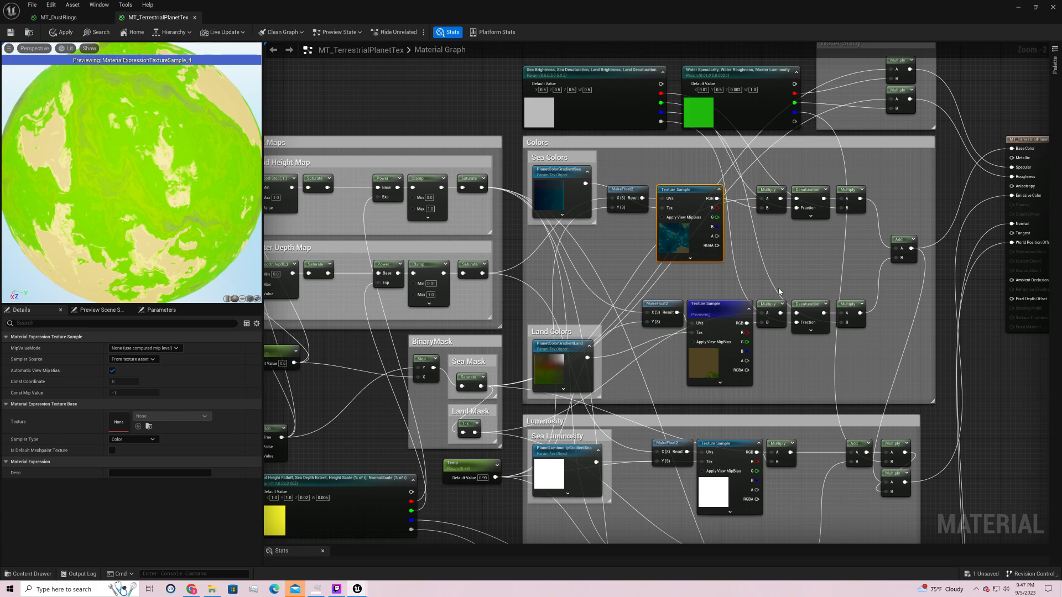
- Move the first Multiply node of the sea color chain slightly closer to the sea Texture Sample
{"action": "right_click_drag", "start_coordinate": [819, 265], "coordinate": [736, 368]}
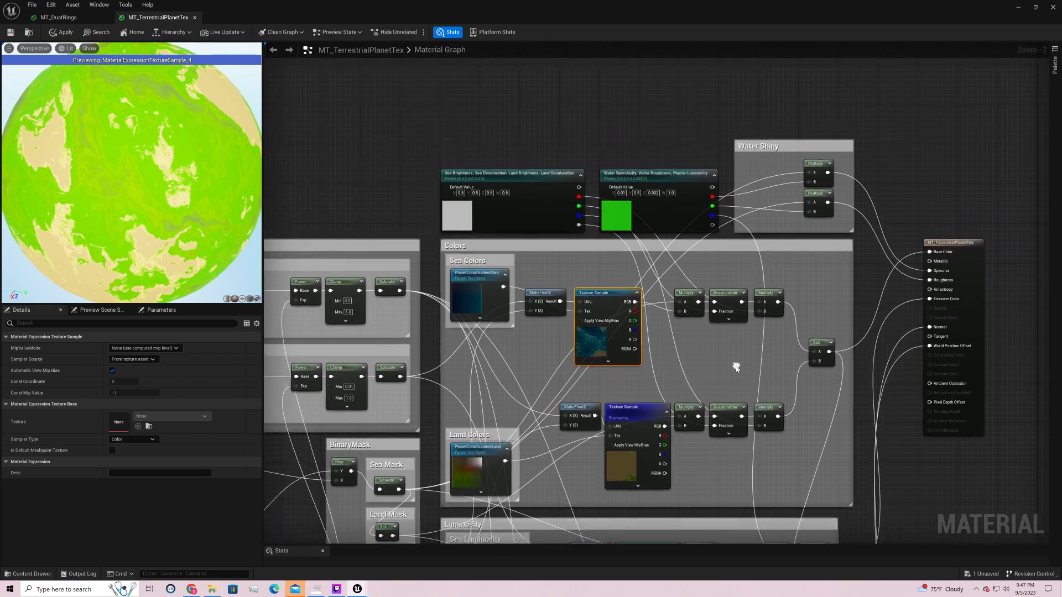
{"action": "left_click", "coordinate": [689, 294]}
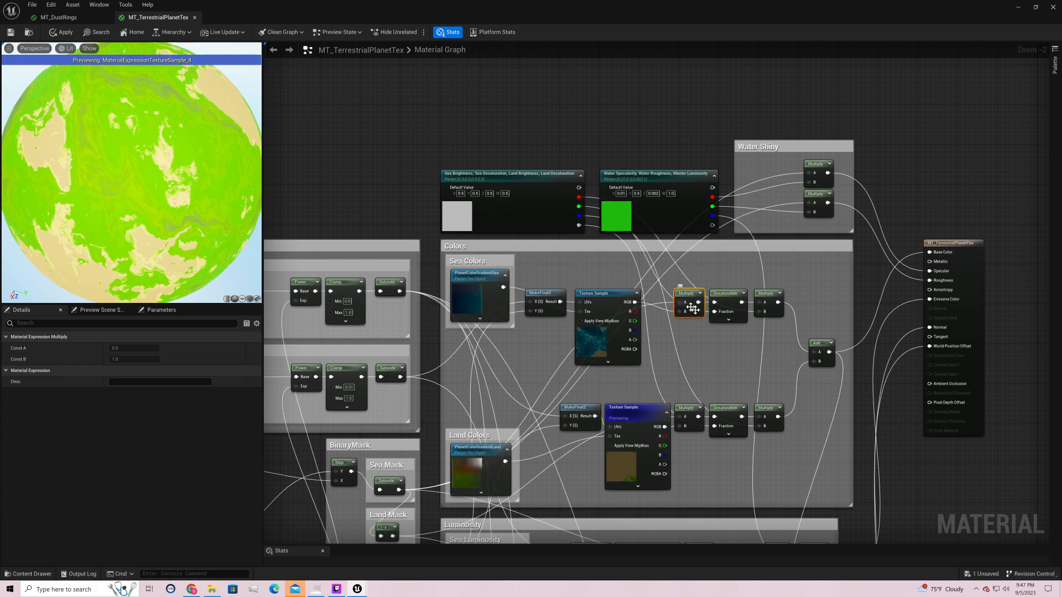
{"action": "right_click_drag", "start_coordinate": [672, 335], "coordinate": [708, 283]}
{"action": "left_click_drag", "start_coordinate": [729, 242], "coordinate": [714, 244]}
- Preview the Sea Mask's Saturate node on the planet
{"action": "right_click_drag", "start_coordinate": [666, 301], "coordinate": [749, 239]}
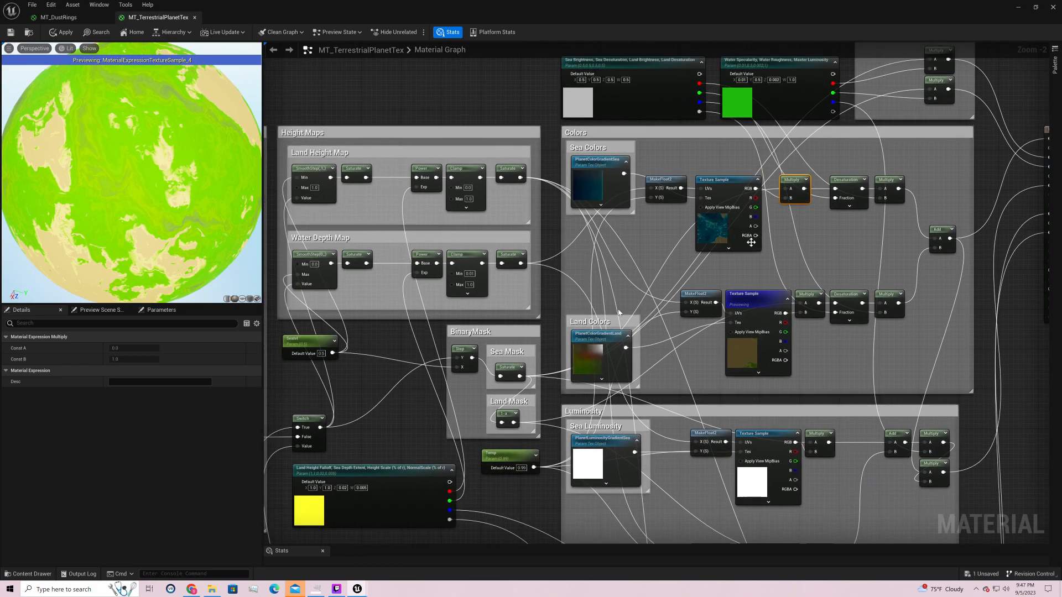
{"action": "right_click", "coordinate": [517, 369]}
{"action": "left_click", "coordinate": [536, 387]}
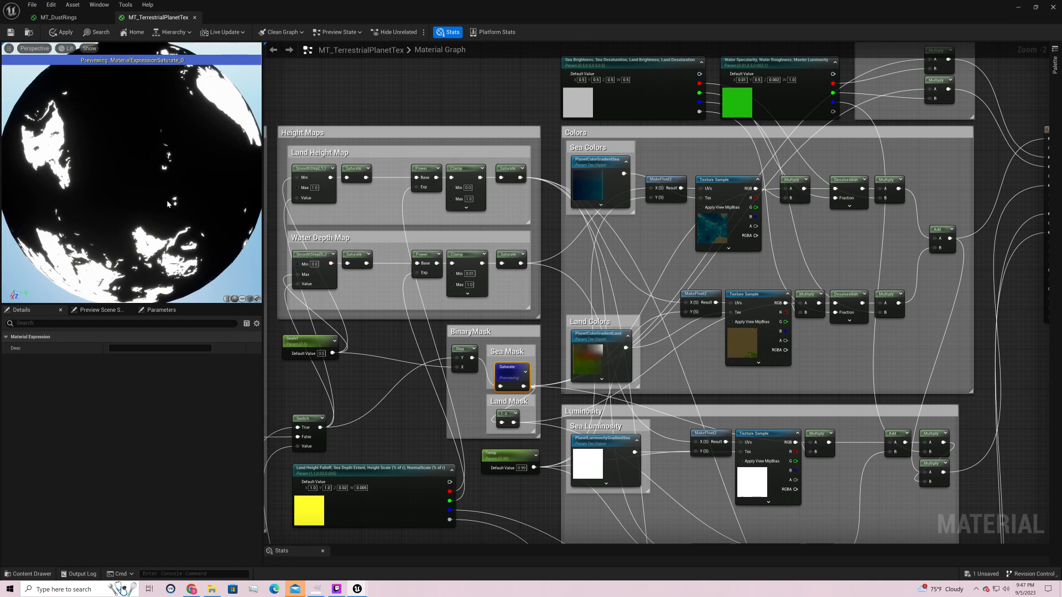
- Preview the sea Texture Sample node and rotate the planet to examine its sea colors
{"action": "right_click", "coordinate": [733, 180]}
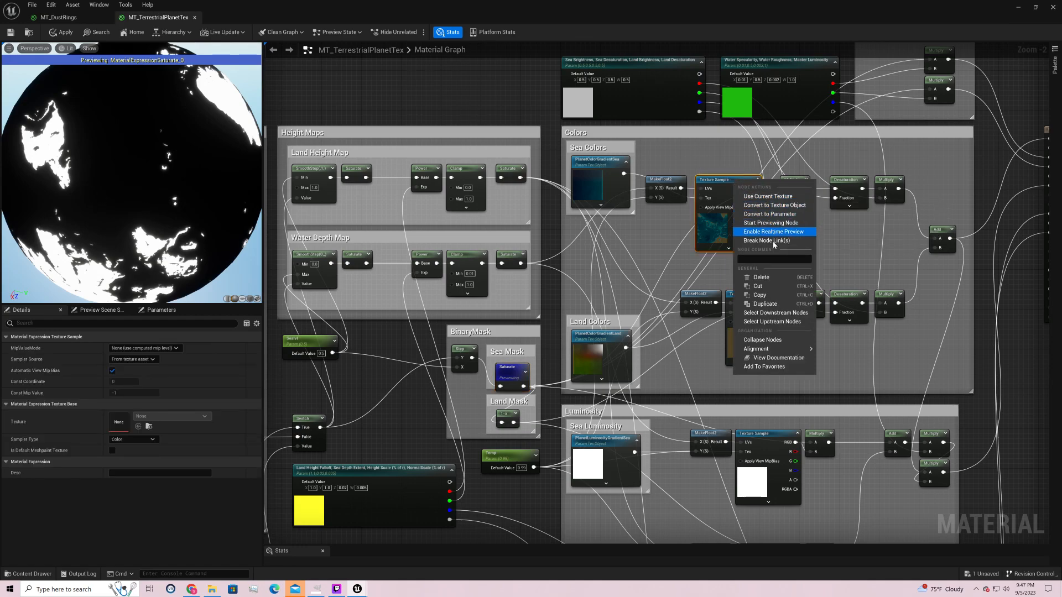
{"action": "left_click", "coordinate": [771, 223]}
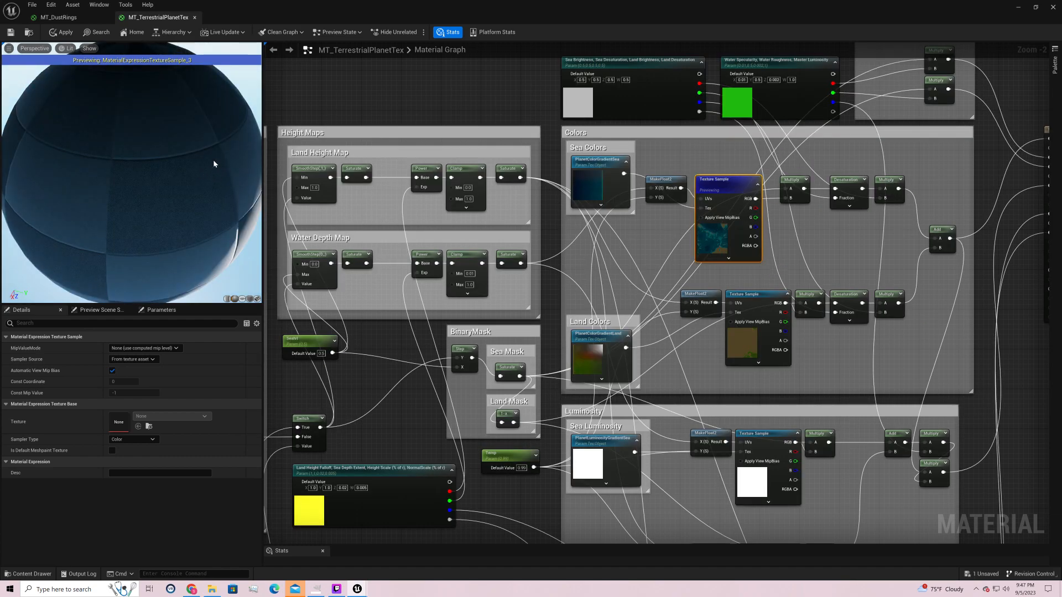
{"action": "left_click_drag", "start_coordinate": [221, 154], "coordinate": [239, 120]}
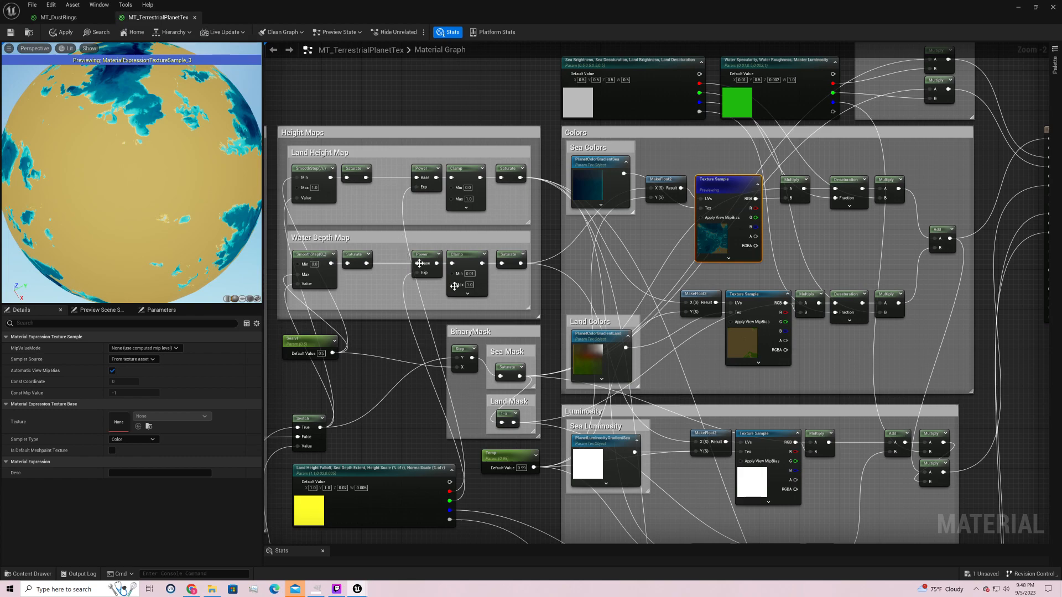
- Preview the first Multiply node of the sea color chain and rotate the planet to examine its masked sea colors
{"action": "left_click", "coordinate": [510, 368]}
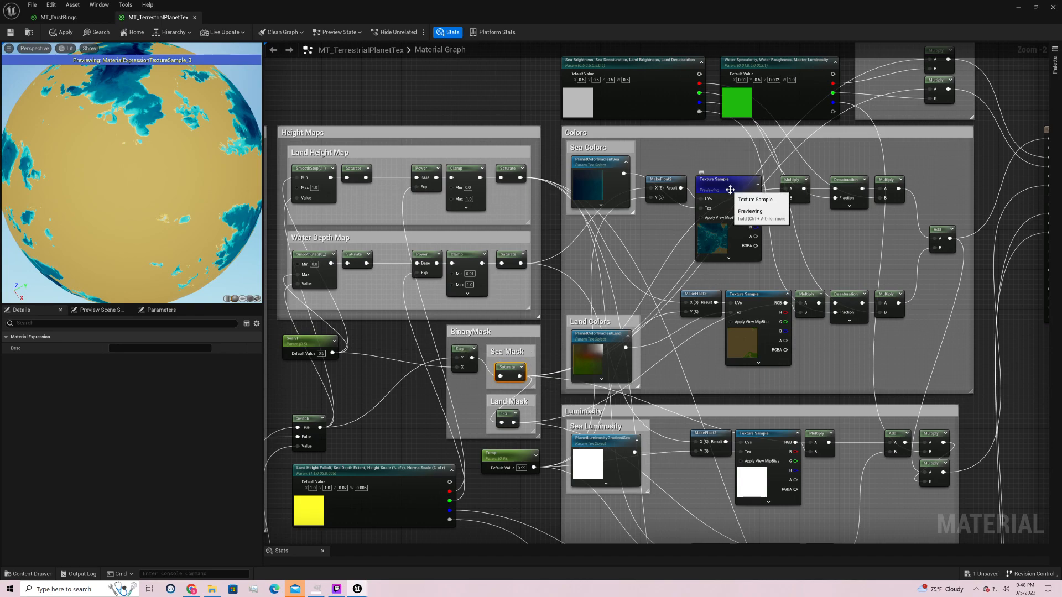
{"action": "left_click", "coordinate": [797, 181]}
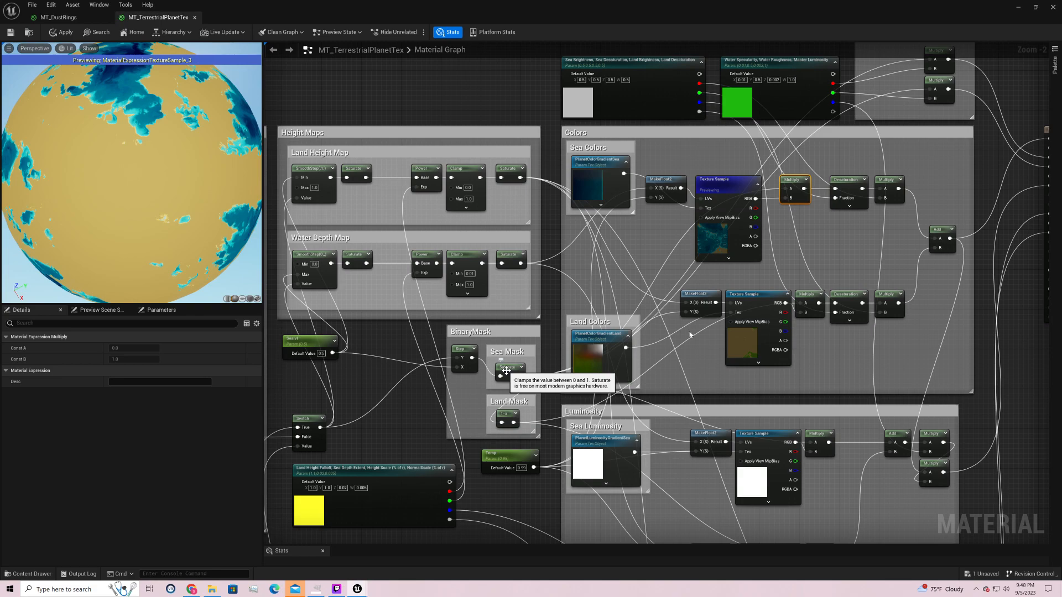
{"action": "right_click", "coordinate": [798, 181]}
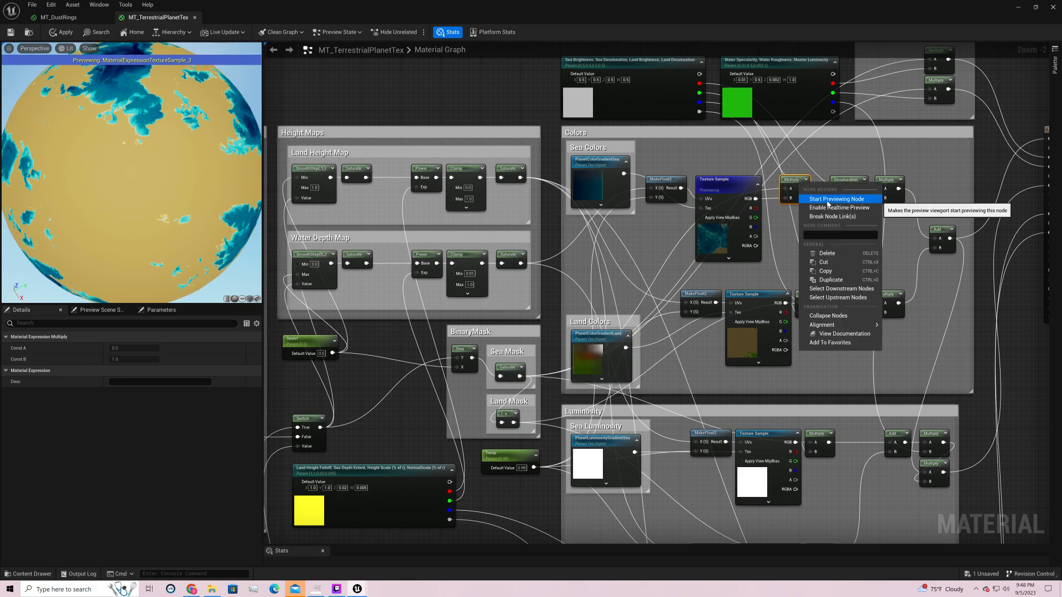
{"action": "left_click", "coordinate": [826, 202]}
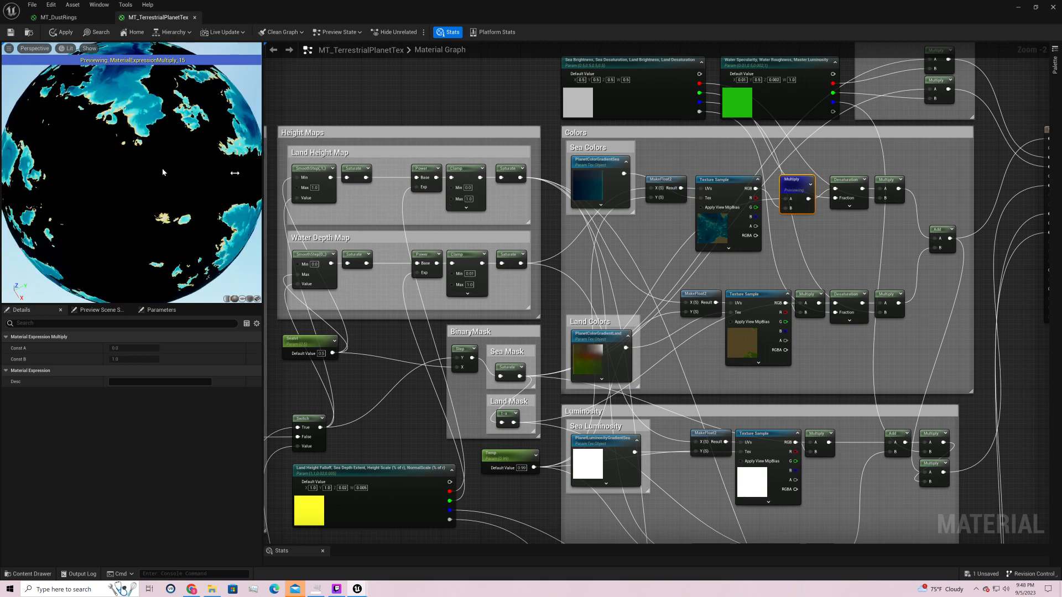
{"action": "left_click_drag", "start_coordinate": [162, 172], "coordinate": [138, 230]}
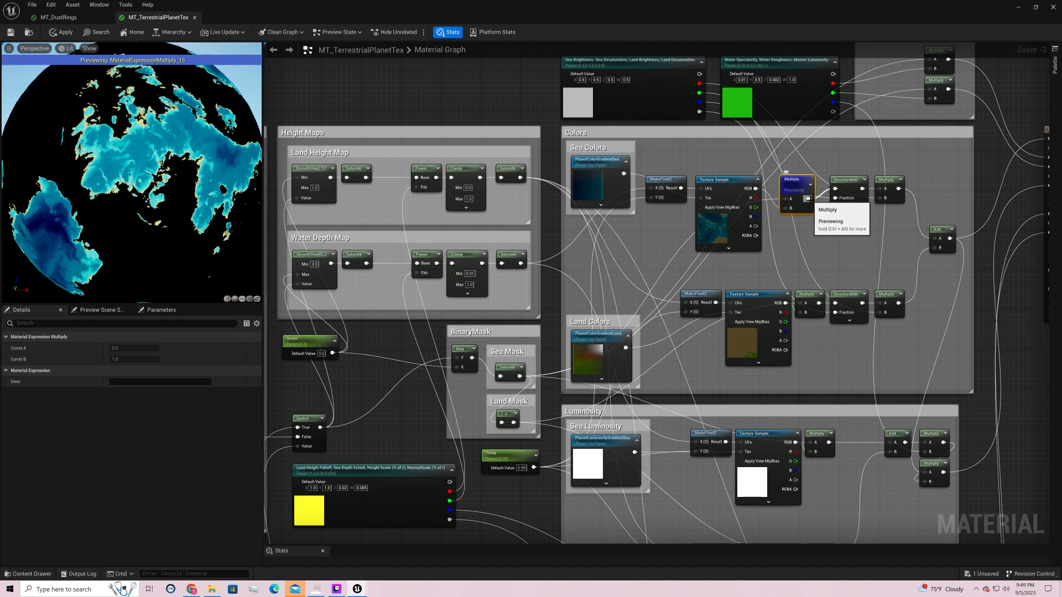
- Move the sea chain's Desaturation node slightly closer to the first sea Multiply node
{"action": "left_click", "coordinate": [842, 203]}
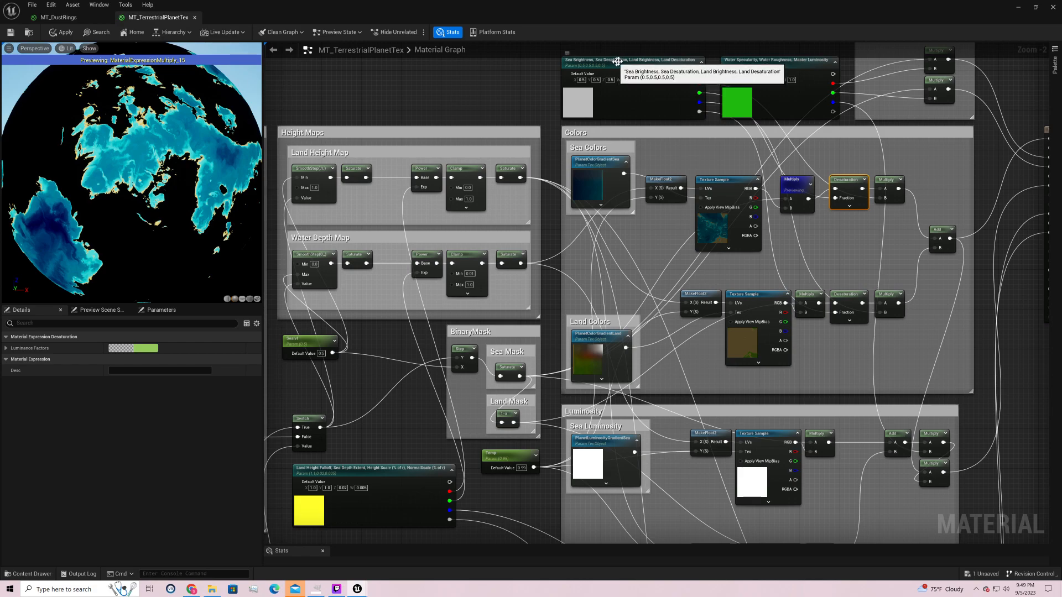
{"action": "right_click_drag", "start_coordinate": [704, 128], "coordinate": [626, 163]}
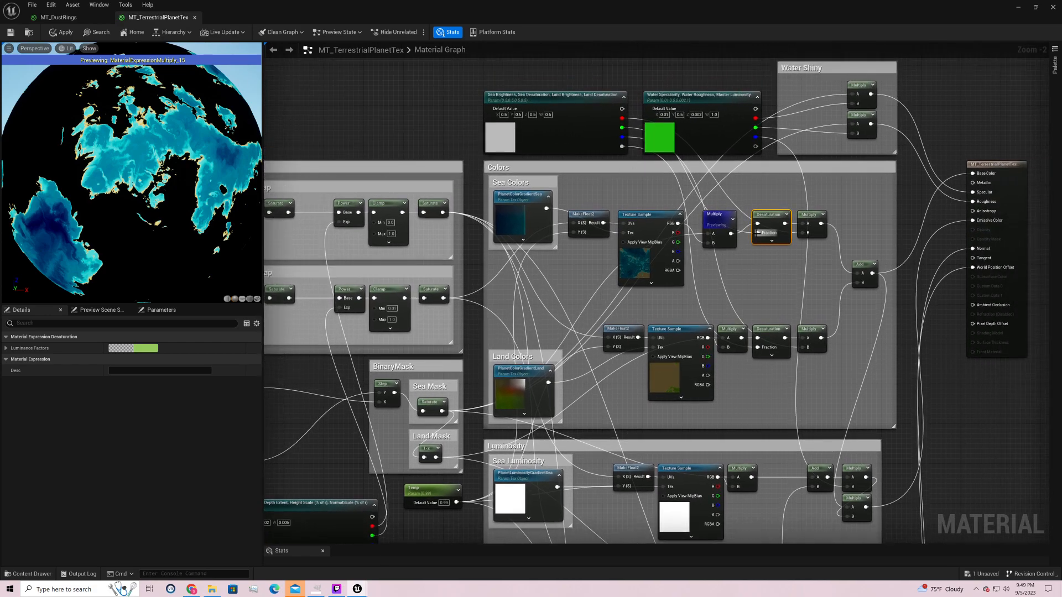
{"action": "left_click_drag", "start_coordinate": [773, 217], "coordinate": [762, 217]}
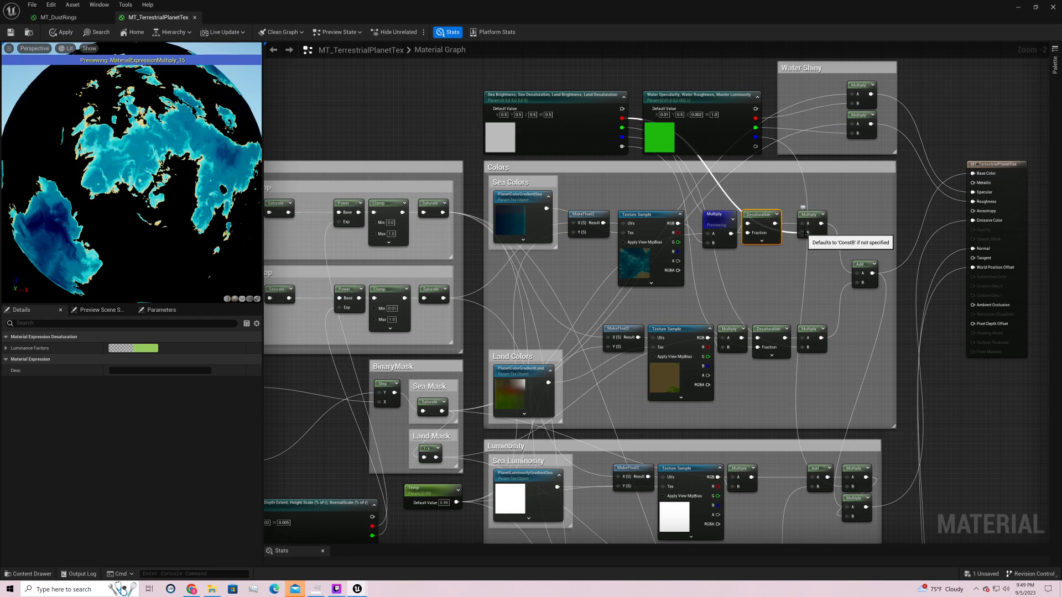
- Set the default Sea Brightness to 1
{"action": "left_click", "coordinate": [504, 116]}
{"action": "type", "text": "1"}
{"action": "key", "text": "Return"}
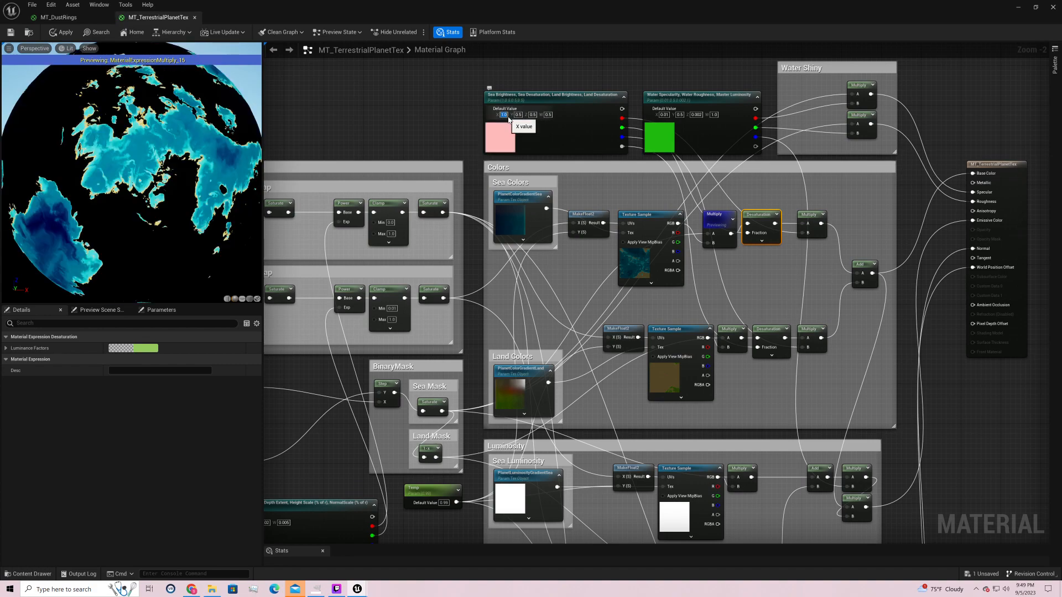
- Stop previewing the first sea Multiply node and preview the last Multiply of the sea color chain instead
{"action": "right_click", "coordinate": [721, 220]}
{"action": "left_click", "coordinate": [747, 234]}
{"action": "right_click", "coordinate": [812, 217]}
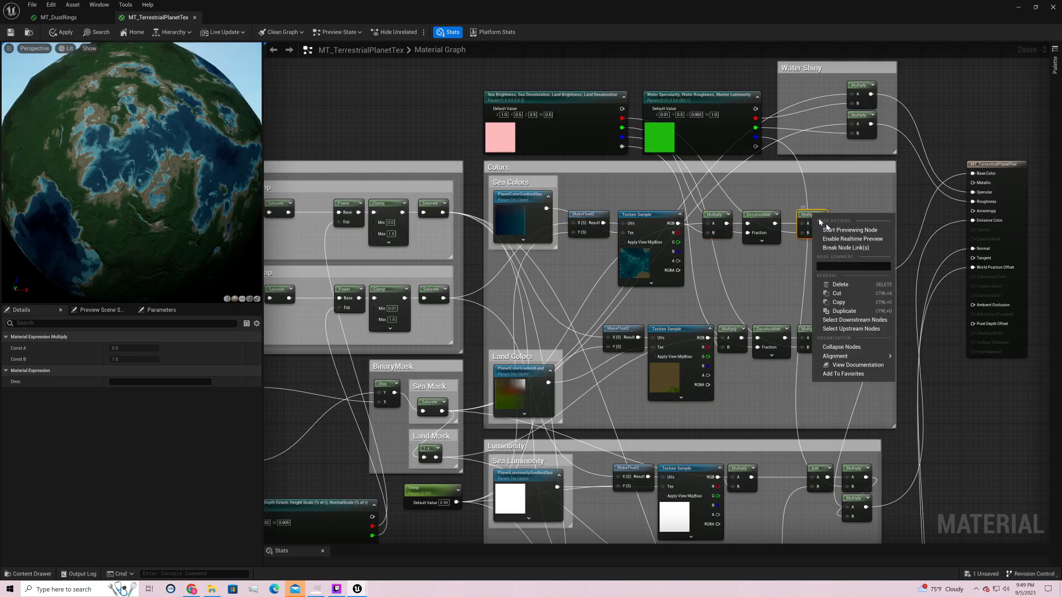
{"action": "left_click", "coordinate": [828, 229]}
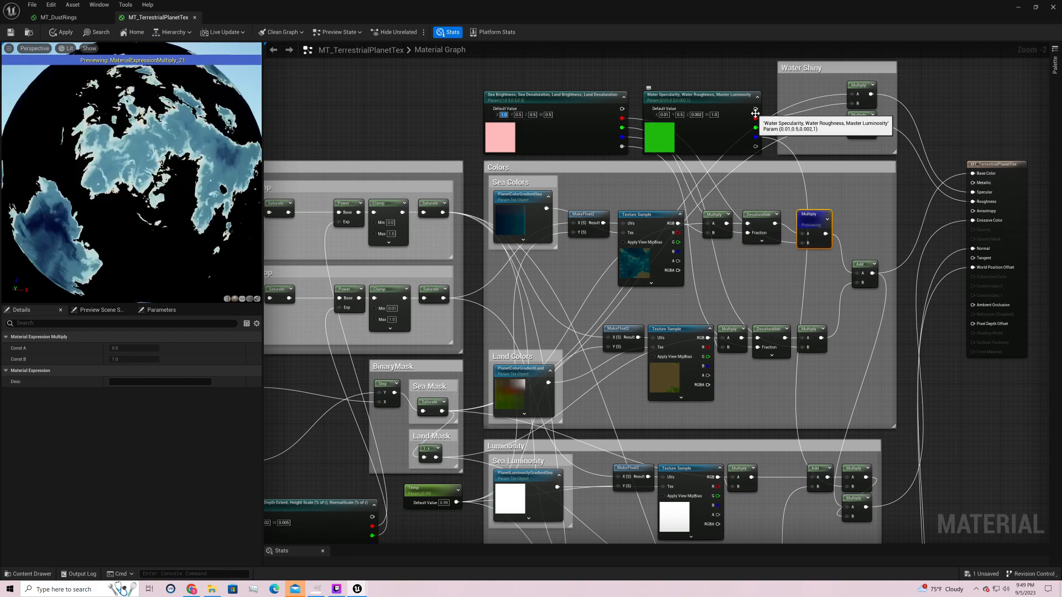
- Test Sea Brightness defaults of 0, 1, 0.1 and 0.5 on the previewed planet, ending on 1
{"action": "type", "text": "0"}
{"action": "key", "text": "Return"}
{"action": "type", "text": "1"}
{"action": "key", "text": "Return"}
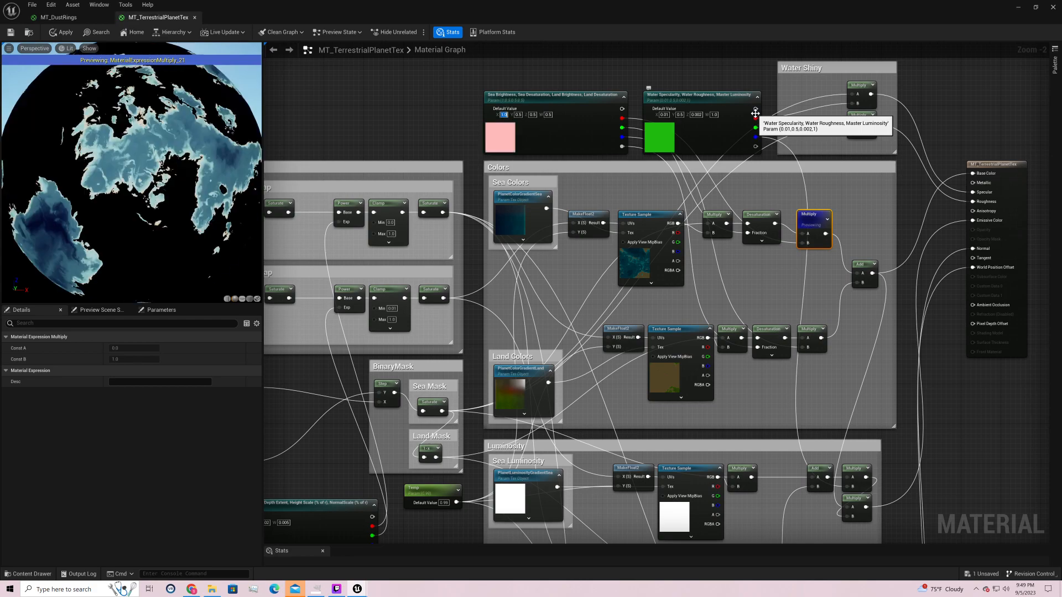
{"action": "type", "text": "0.1"}
{"action": "key", "text": "Return"}
{"action": "type", "text": "0.5"}
{"action": "key", "text": "Return"}
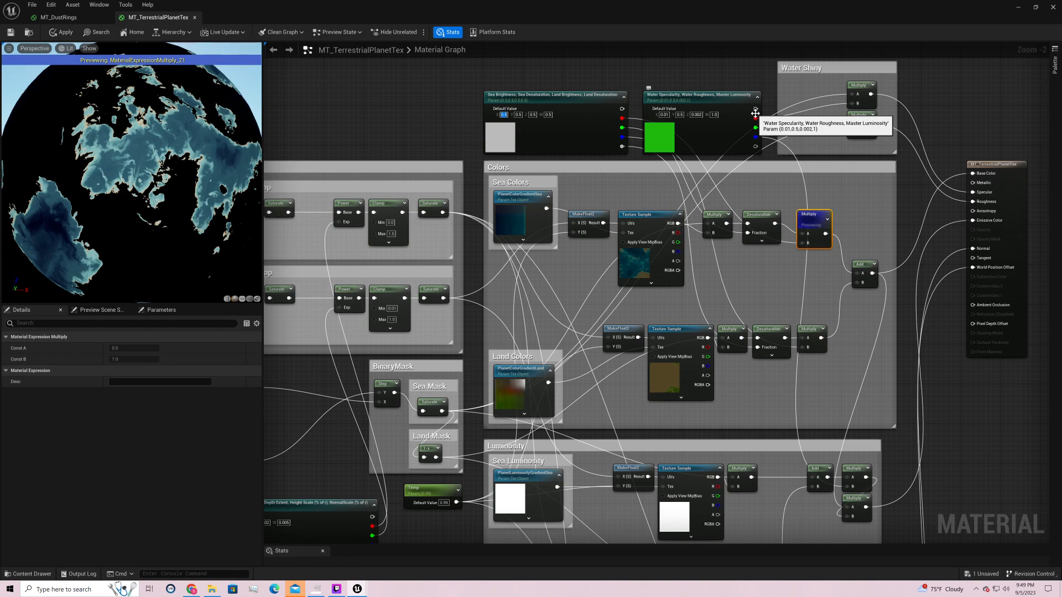
{"action": "type", "text": "1"}
{"action": "key", "text": "Return"}
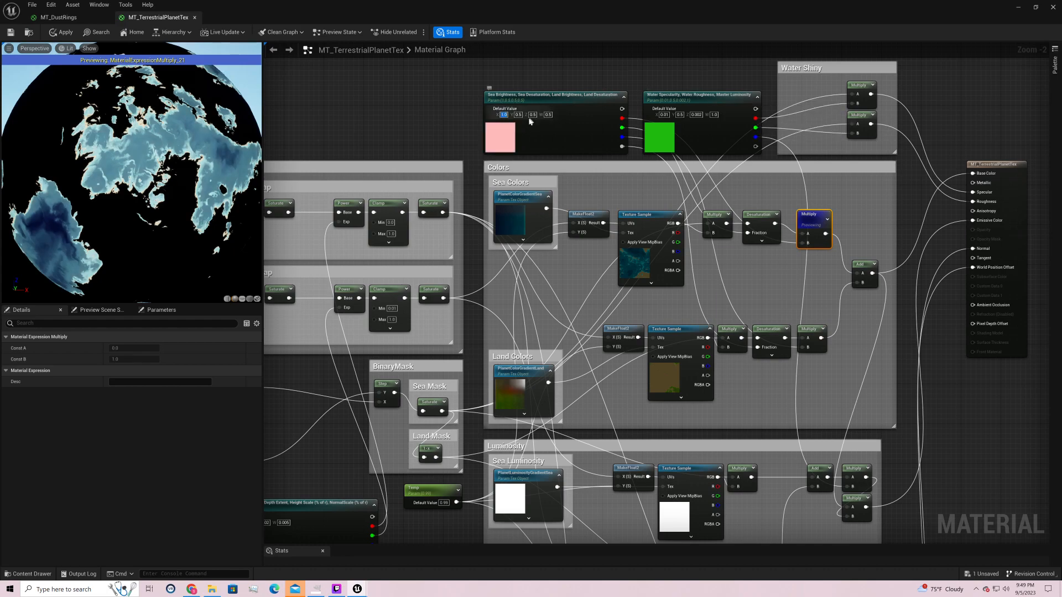
- Test Sea Desaturation defaults of 0, 1 and 0.75 on the previewed sea colors
{"action": "key", "text": "Tab"}
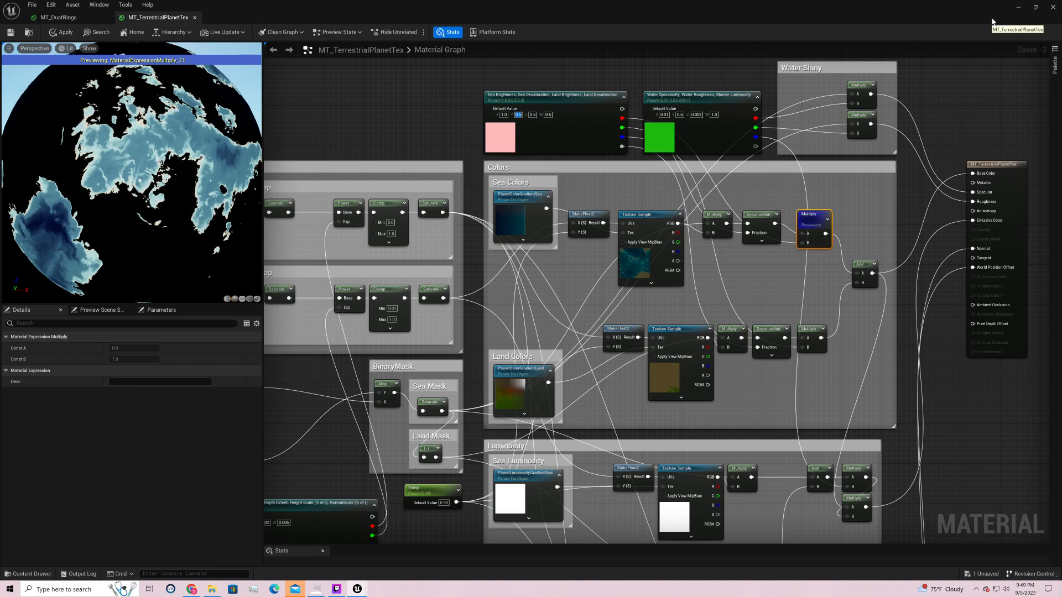
{"action": "type", "text": "0"}
{"action": "key", "text": "Return"}
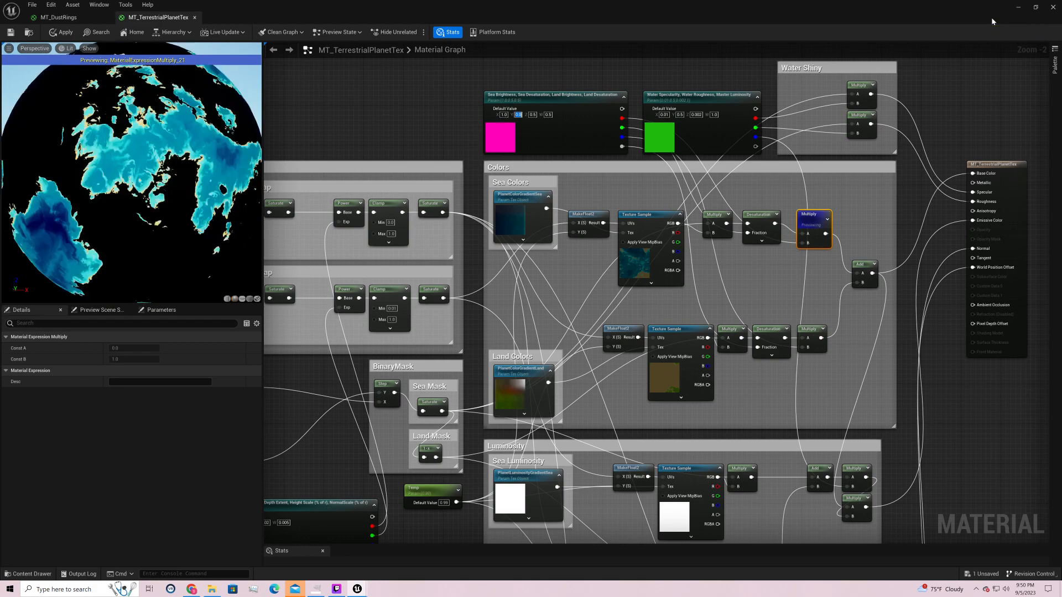
{"action": "type", "text": "1"}
{"action": "key", "text": "Return"}
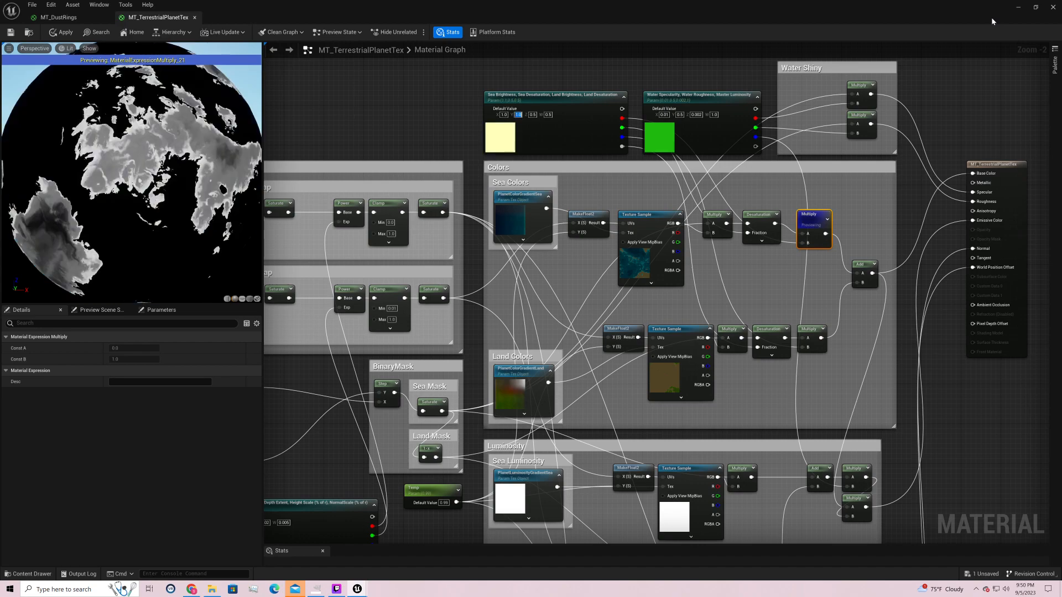
{"action": "type", "text": "0.75"}
{"action": "key", "text": "Return"}
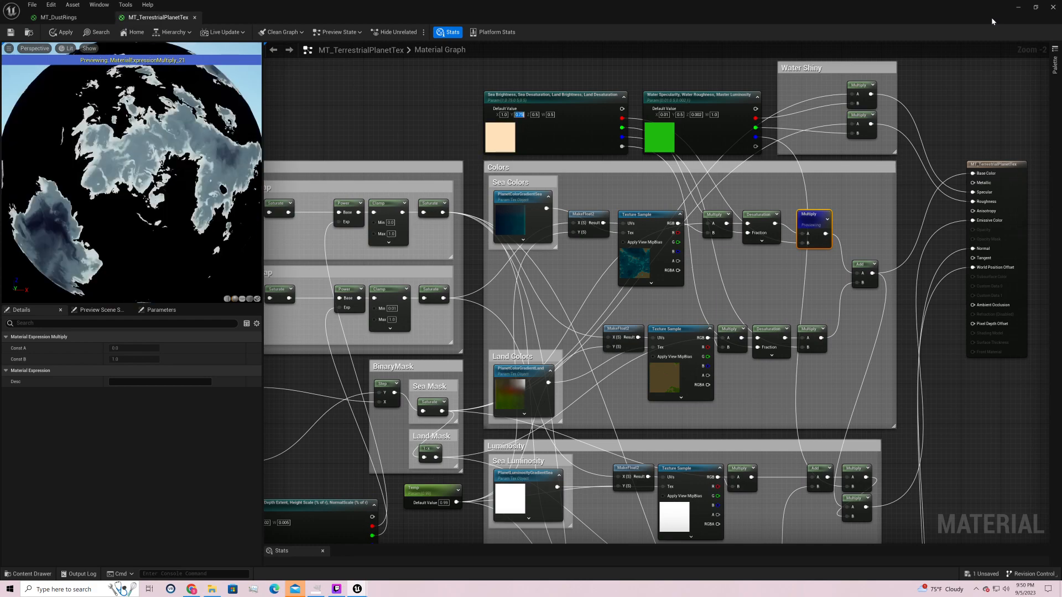
- Try Sea Desaturation defaults of 0.25, 0.5 and 0, and settle on 0.5
{"action": "type", "text": "0.25"}
{"action": "key", "text": "Return"}
{"action": "type", "text": "0.5"}
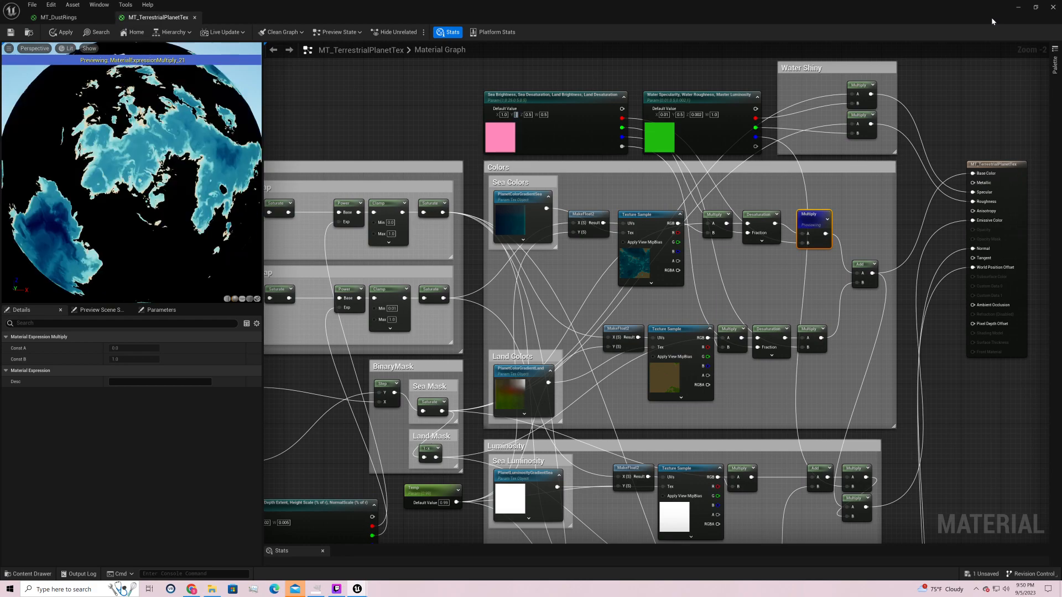
{"action": "key", "text": "Return"}
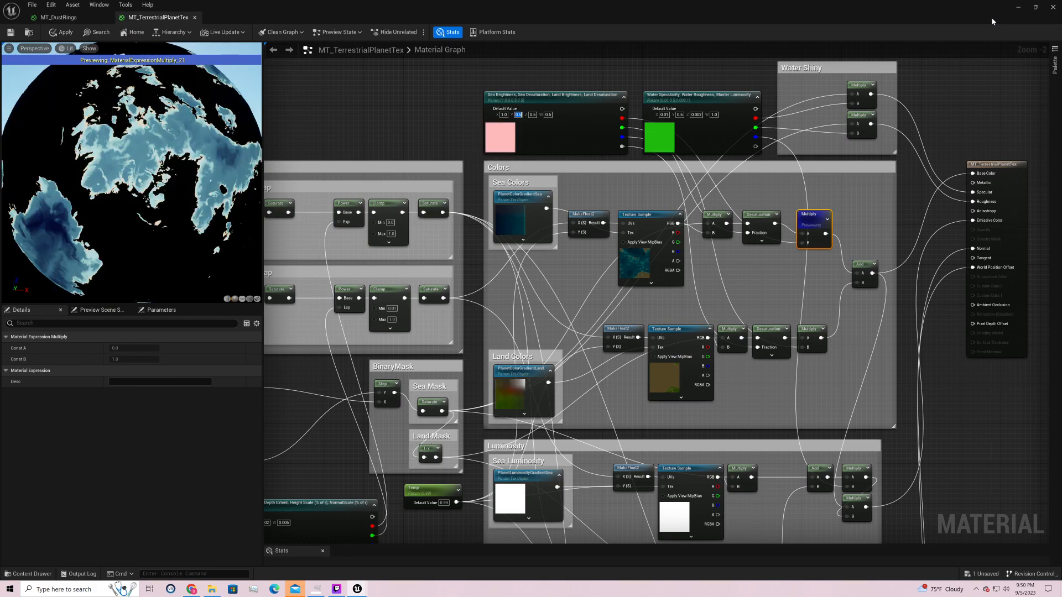
{"action": "type", "text": "0"}
{"action": "key", "text": "Return"}
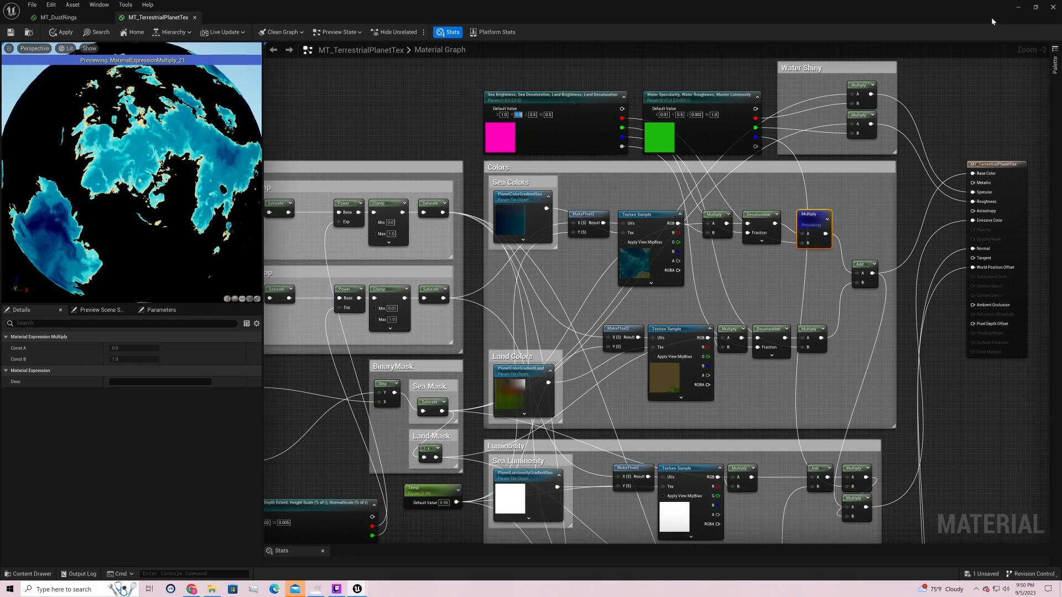
{"action": "type", "text": "0.5"}
{"action": "key", "text": "Return"}
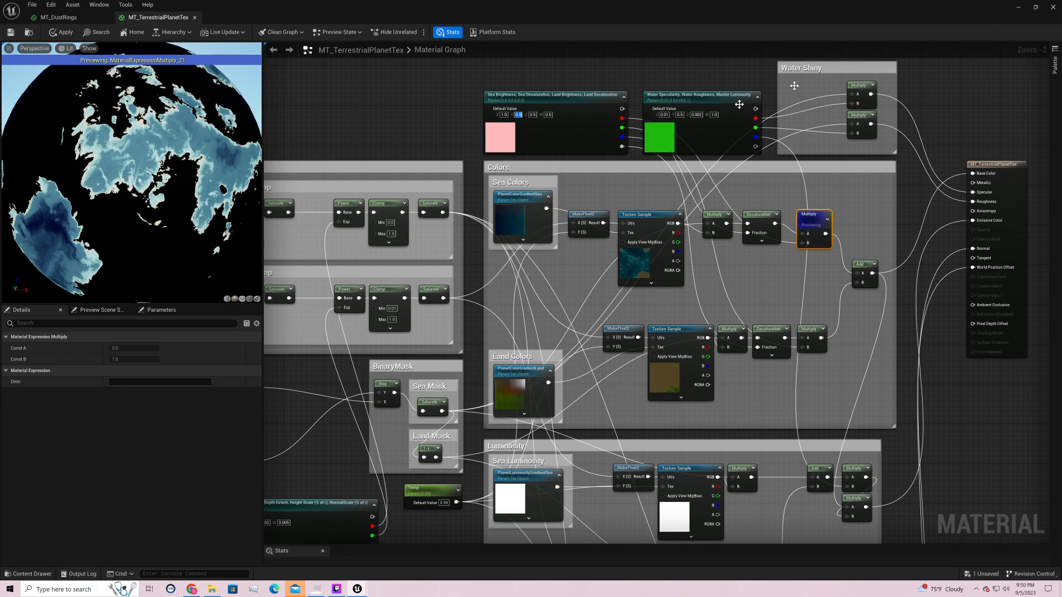
- Set the default Sea Brightness to 0.5
{"action": "left_click", "coordinate": [504, 115]}
{"action": "type", "text": ".5"}
{"action": "key", "text": "Return"}
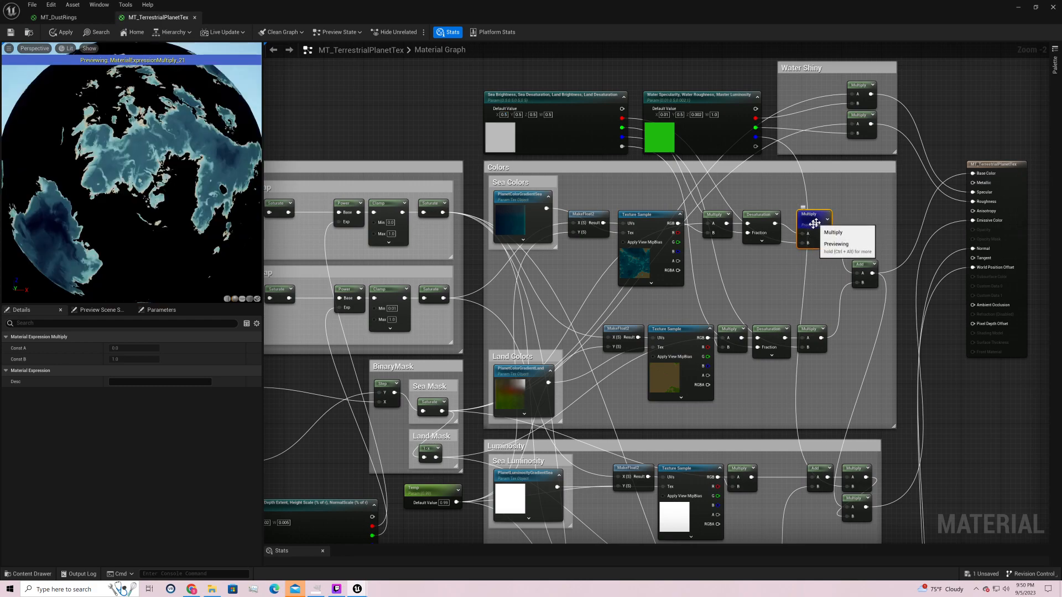
- Rotate the previewed planet to examine the sea colors produced by the last sea Multiply node
{"action": "left_click_drag", "start_coordinate": [149, 140], "coordinate": [63, 105]}
{"action": "left_click", "coordinate": [862, 265]}
{"action": "left_click", "coordinate": [823, 220]}
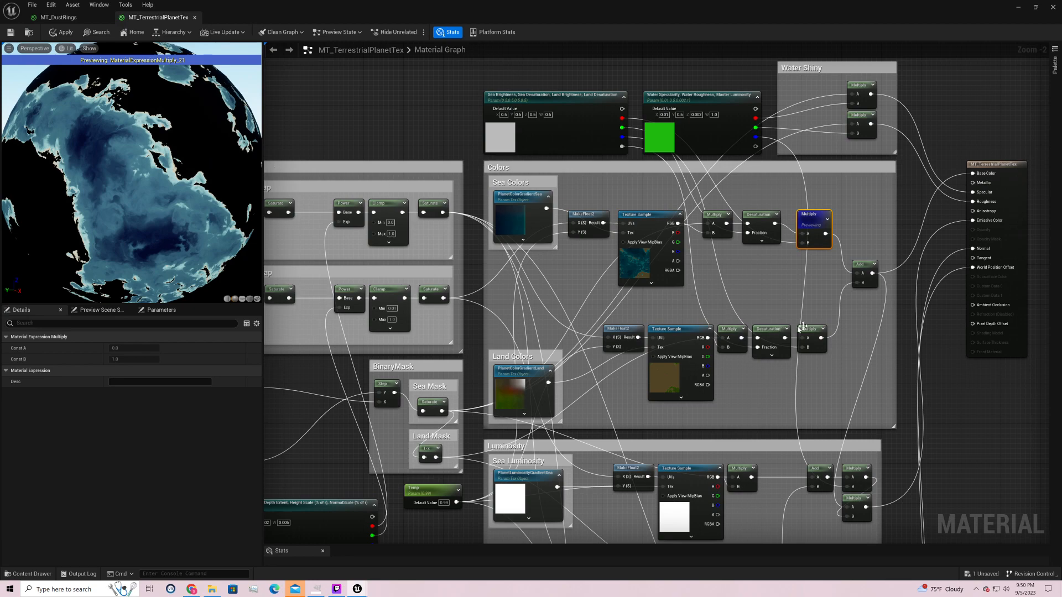
- Move the land color chain's MakeFloat2 node farther away from the land Texture Sample
{"action": "right_click_drag", "start_coordinate": [706, 303], "coordinate": [779, 234]}
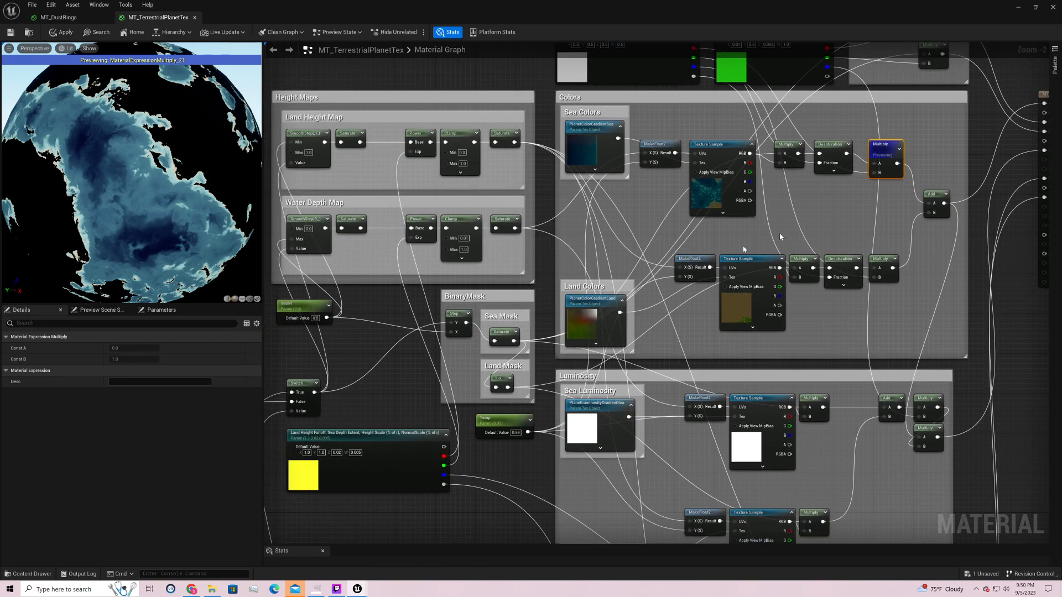
{"action": "left_click", "coordinate": [687, 261]}
{"action": "left_click_drag", "start_coordinate": [684, 259], "coordinate": [671, 258]}
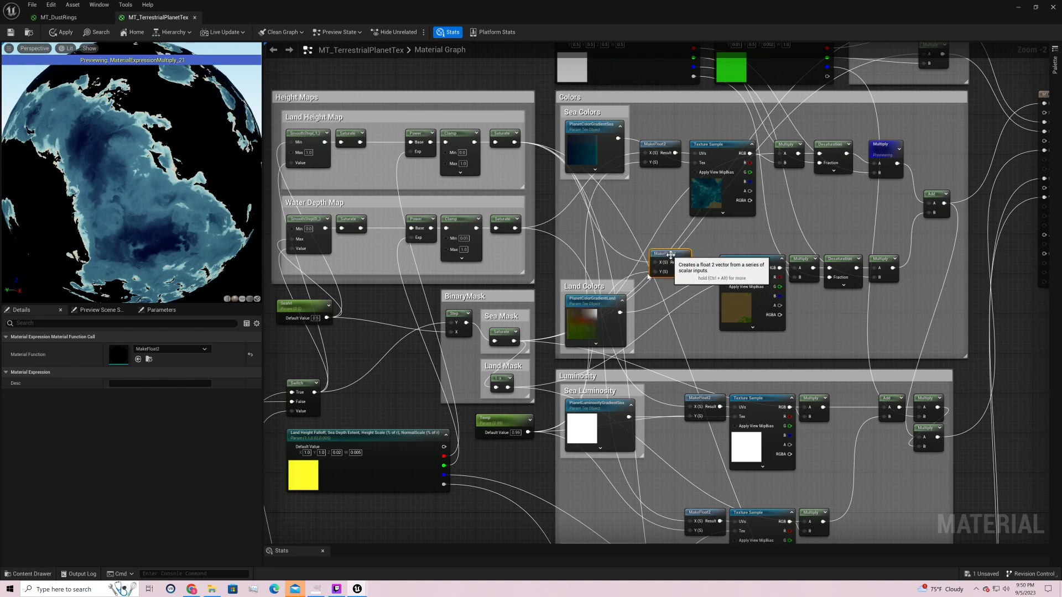
- Compare the details of the PlanetColorGradientSea and PlanetColorGradientLand texture parameters
{"action": "left_click", "coordinate": [591, 300]}
{"action": "left_click", "coordinate": [590, 127]}
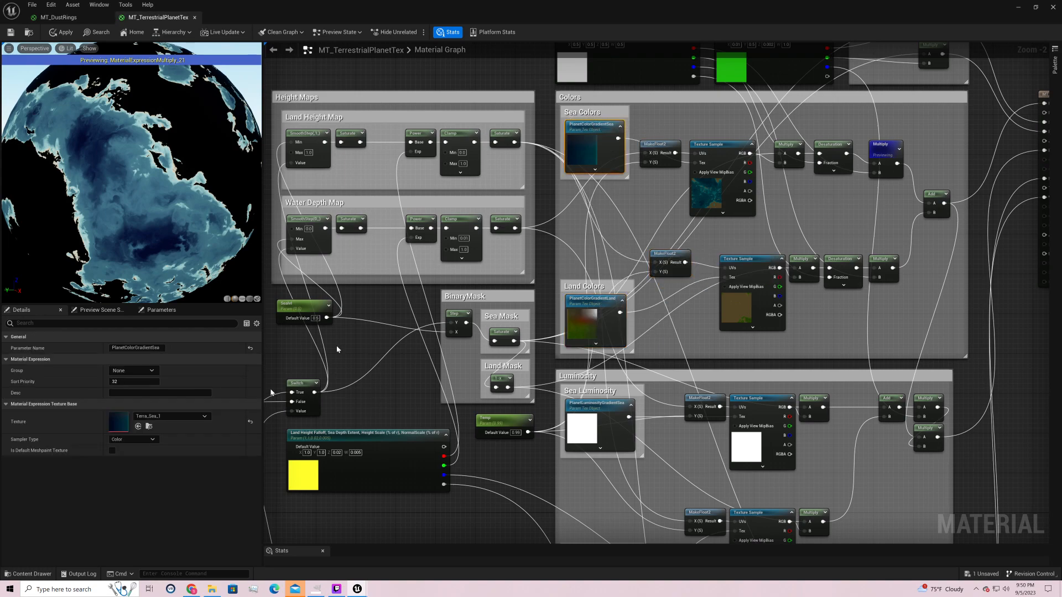
{"action": "left_click", "coordinate": [589, 309]}
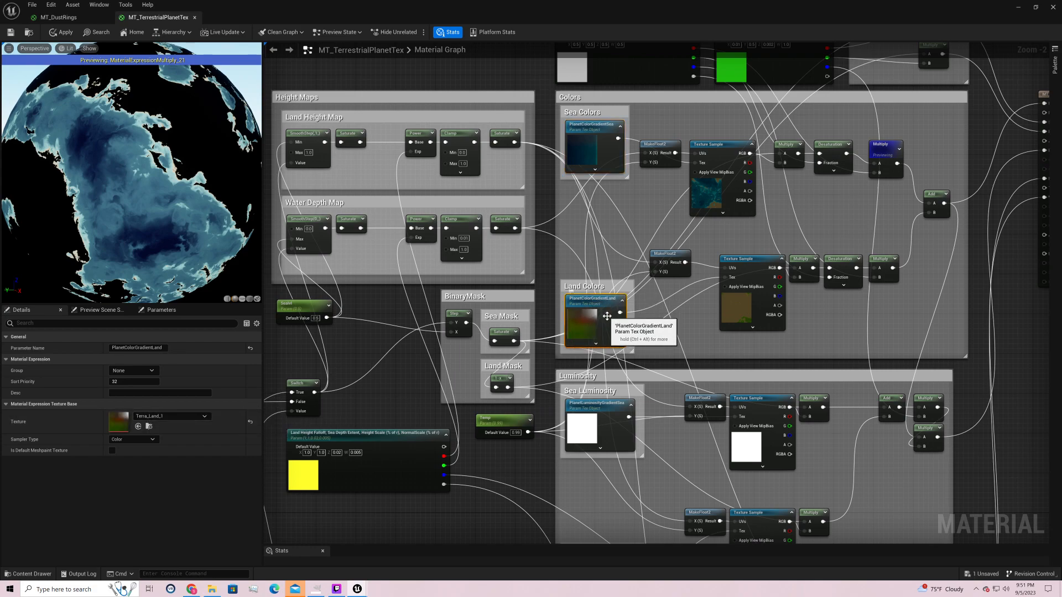
- Reposition the land MakeFloat2 node between the height map outputs and the land Texture Sample so its input connections can be traced
{"action": "left_click_drag", "start_coordinate": [673, 260], "coordinate": [663, 230]}
{"action": "right_click_drag", "start_coordinate": [516, 146], "coordinate": [574, 167]}
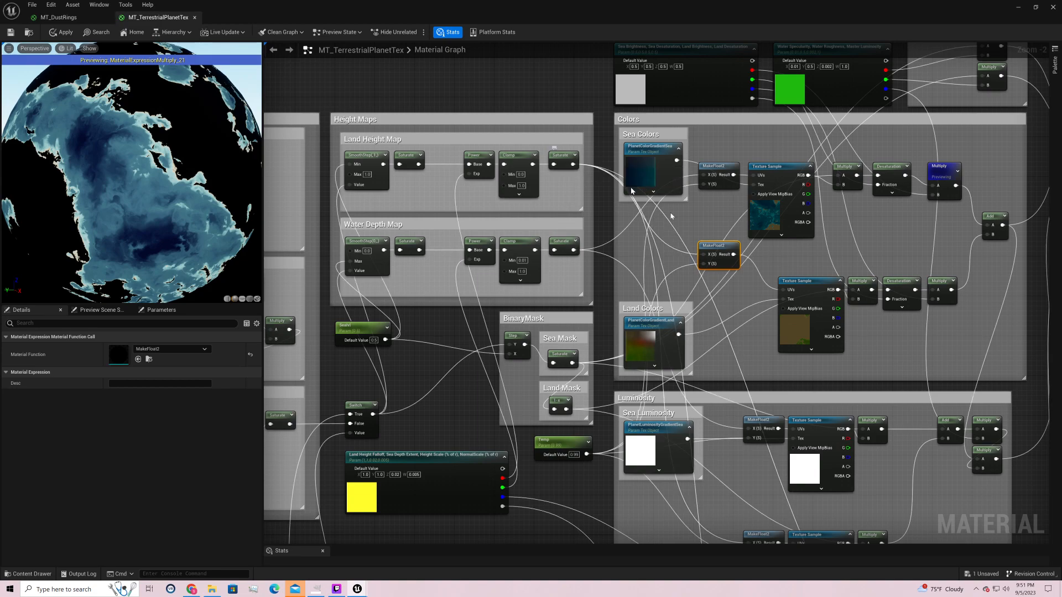
{"action": "right_click_drag", "start_coordinate": [711, 292], "coordinate": [737, 209]}
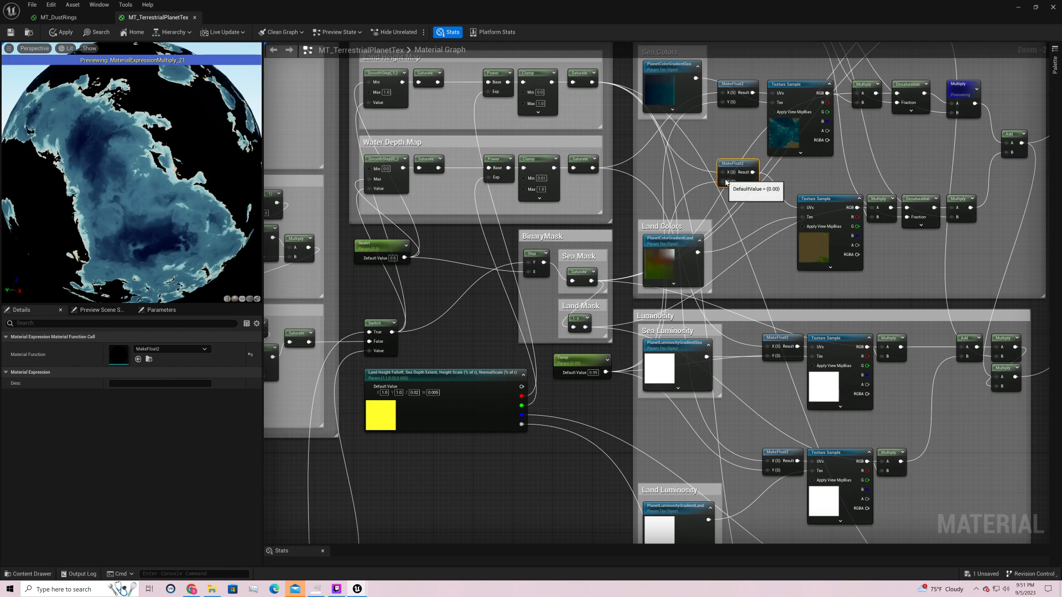
{"action": "right_click_drag", "start_coordinate": [758, 202], "coordinate": [648, 280]}
{"action": "left_click_drag", "start_coordinate": [634, 241], "coordinate": [638, 267]}
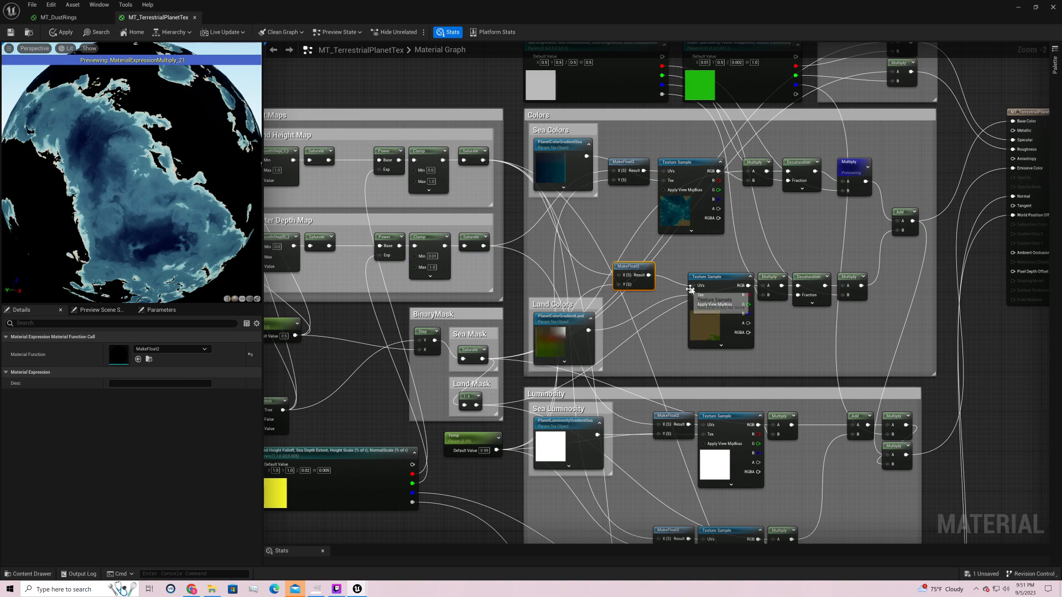
- Inspect the land Texture Sample node and the PlanetColorGradientLand parameter that feeds it
{"action": "left_click", "coordinate": [695, 287]}
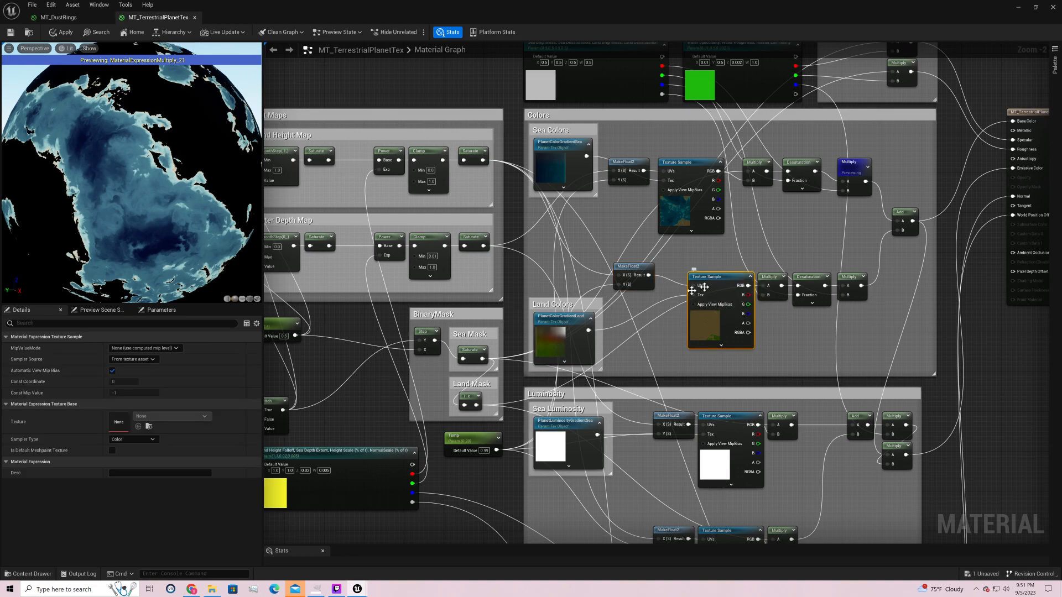
{"action": "left_click", "coordinate": [561, 321]}
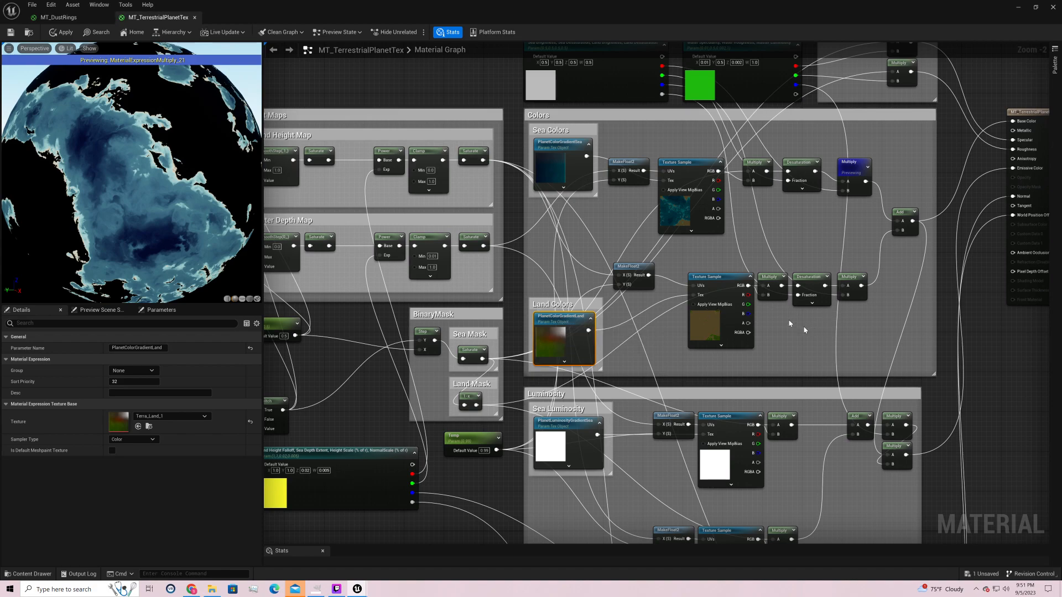
{"action": "left_click", "coordinate": [731, 284]}
- Preview the Multiply node after the land Texture Sample and rotate the planet to check the brightened, masked land colors
{"action": "left_click", "coordinate": [773, 282]}
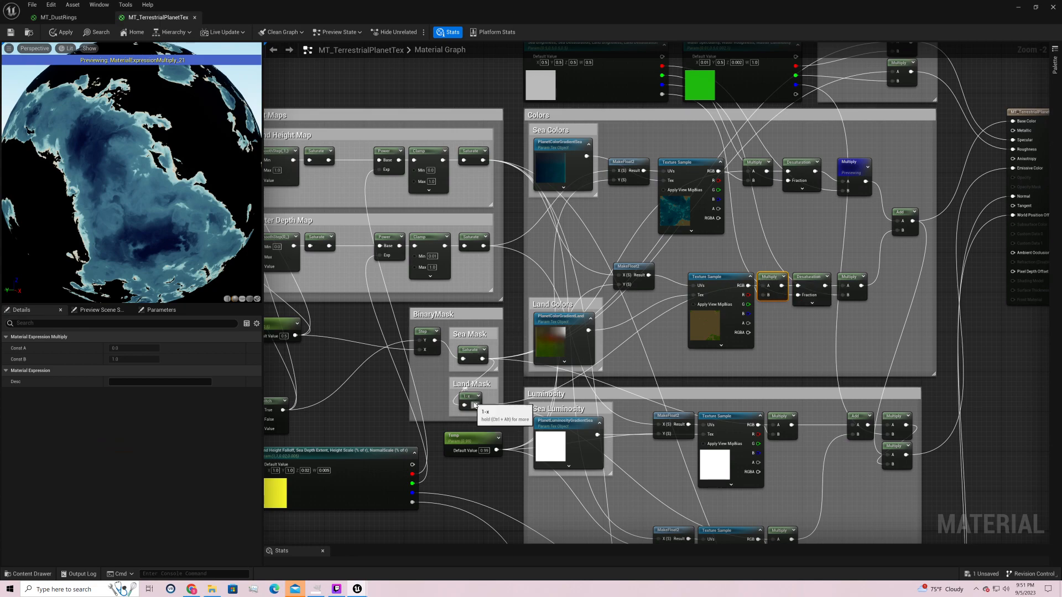
{"action": "right_click", "coordinate": [777, 288]}
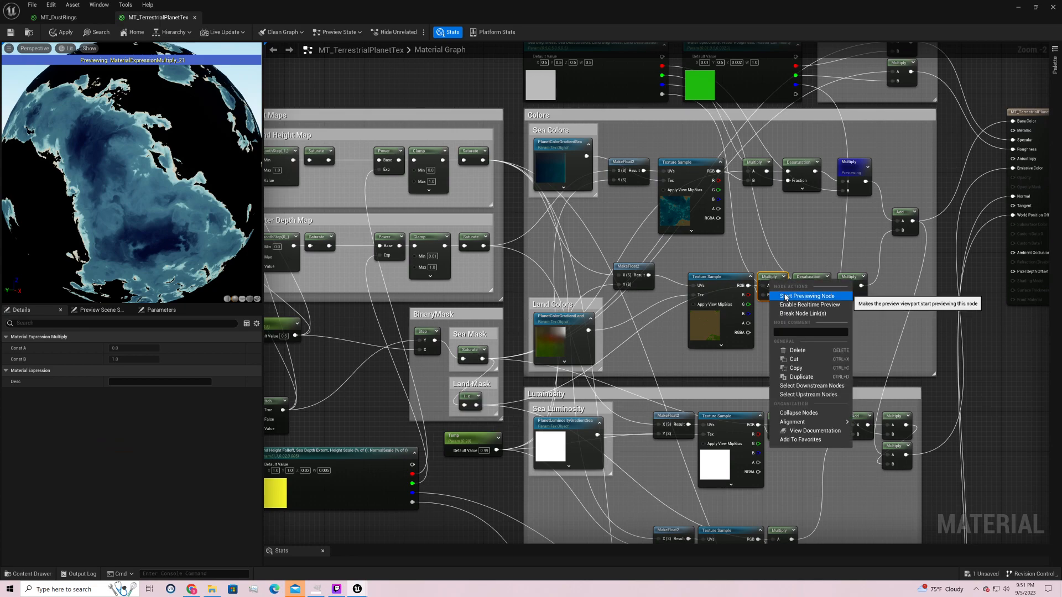
{"action": "left_click", "coordinate": [799, 296]}
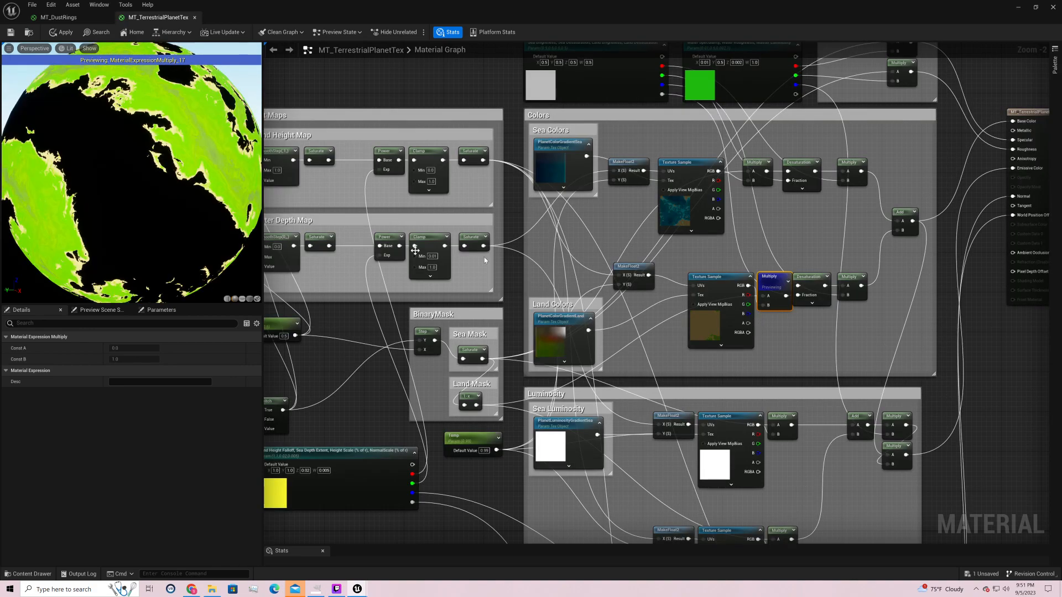
{"action": "left_click_drag", "start_coordinate": [131, 160], "coordinate": [133, 205]}
{"action": "left_click_drag", "start_coordinate": [243, 110], "coordinate": [182, 210]}
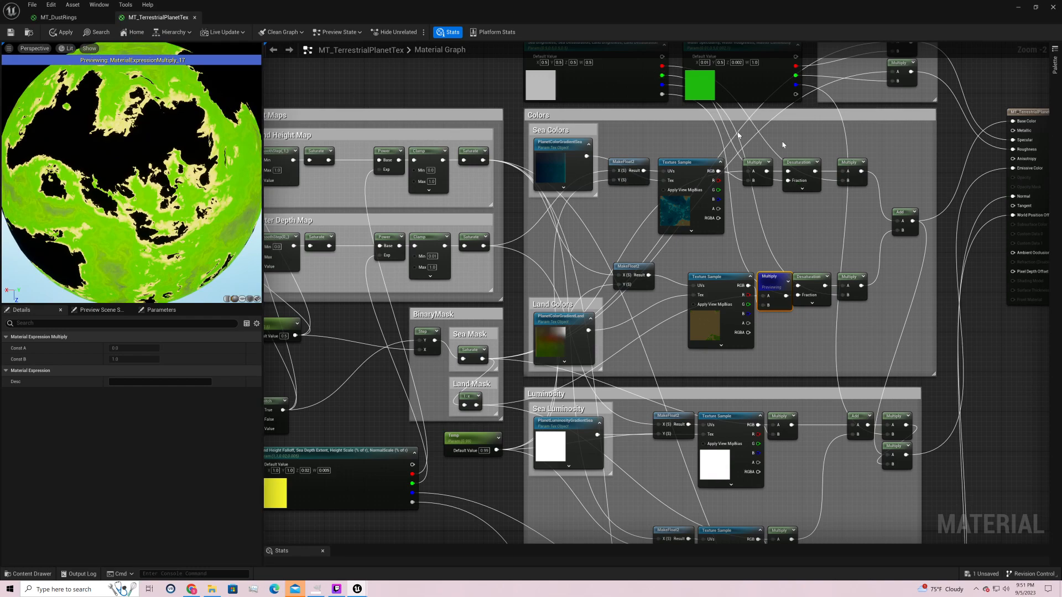
{"action": "left_click", "coordinate": [811, 278]}
{"action": "right_click", "coordinate": [813, 279]}
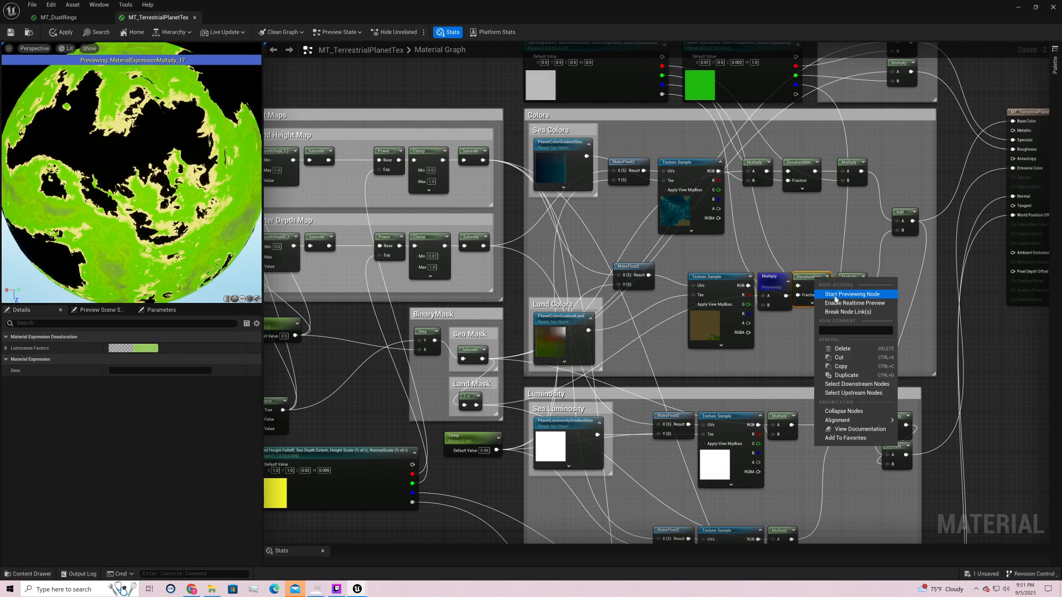
{"action": "left_click", "coordinate": [870, 254]}
- Preview the Multiply node that follows the land color Desaturation
{"action": "right_click_drag", "start_coordinate": [869, 219], "coordinate": [809, 296]}
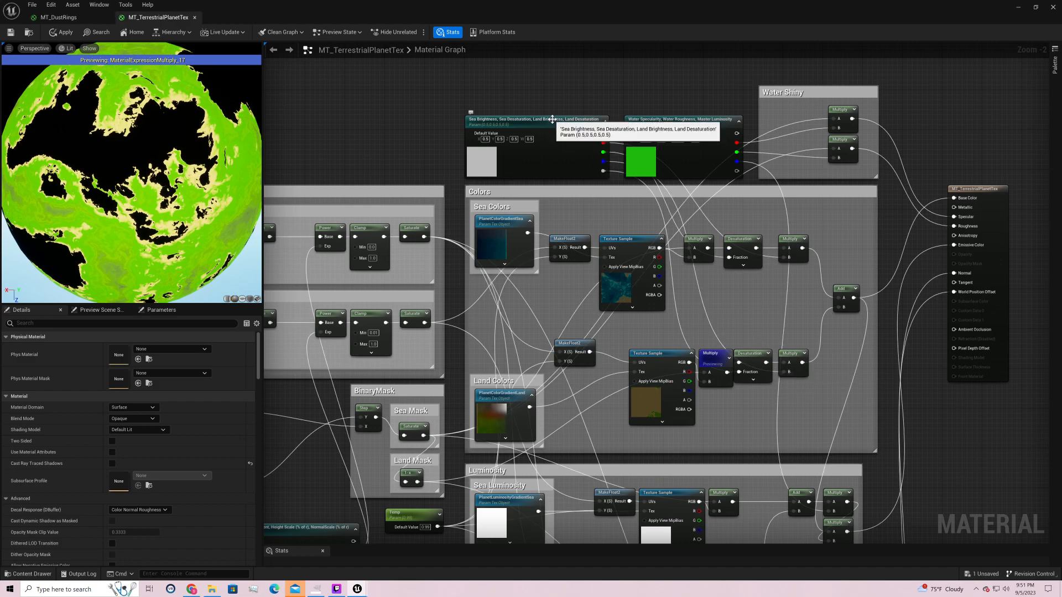
{"action": "right_click", "coordinate": [796, 354]}
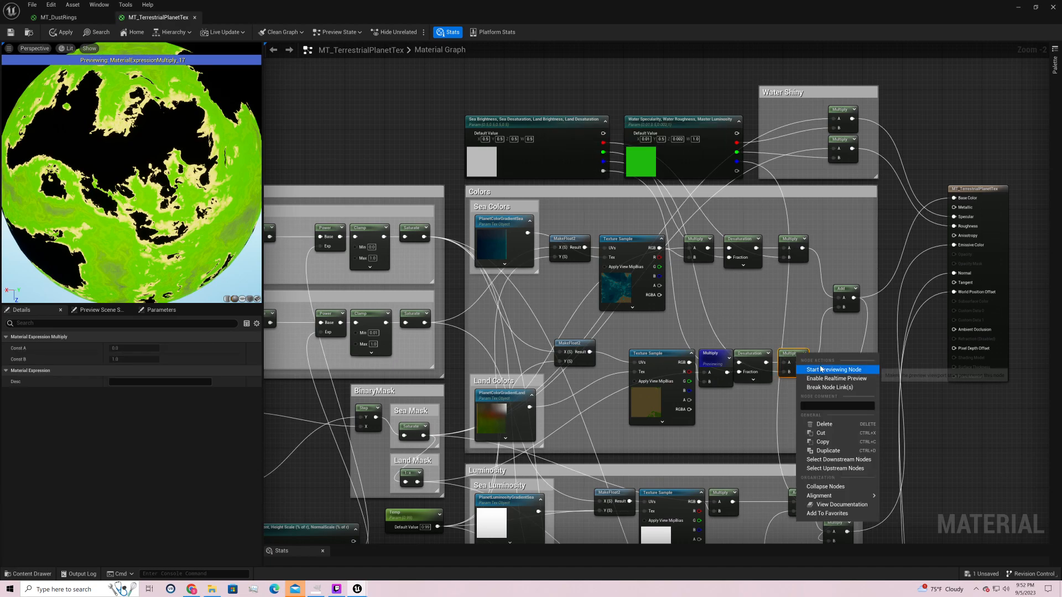
{"action": "left_click", "coordinate": [819, 368]}
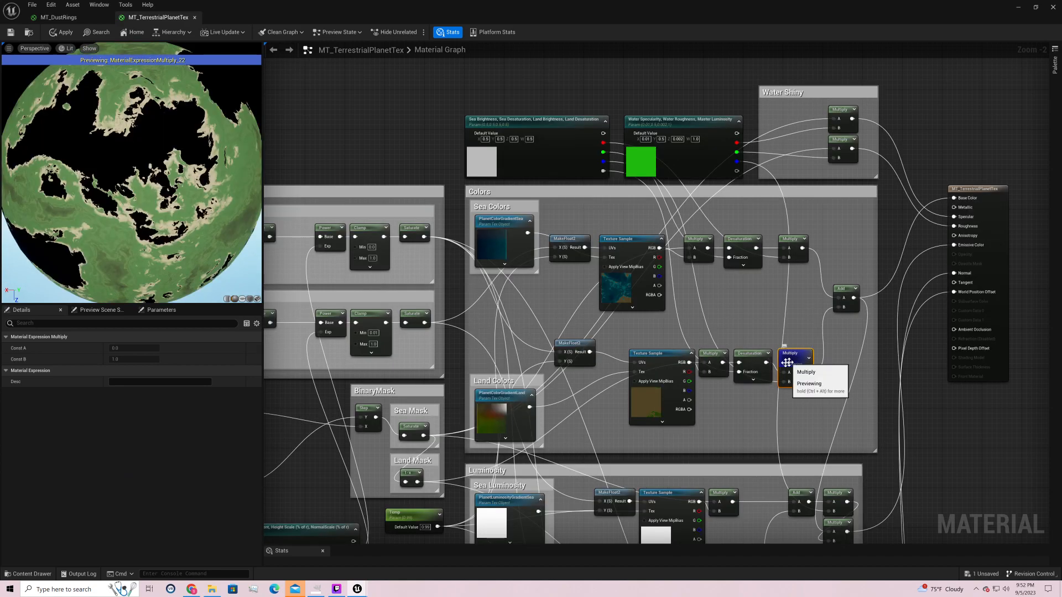
- Try Land Brightness values of 1 and 0 in the brightness and desaturation parameter, and settle on 0.2
{"action": "left_click", "coordinate": [513, 139]}
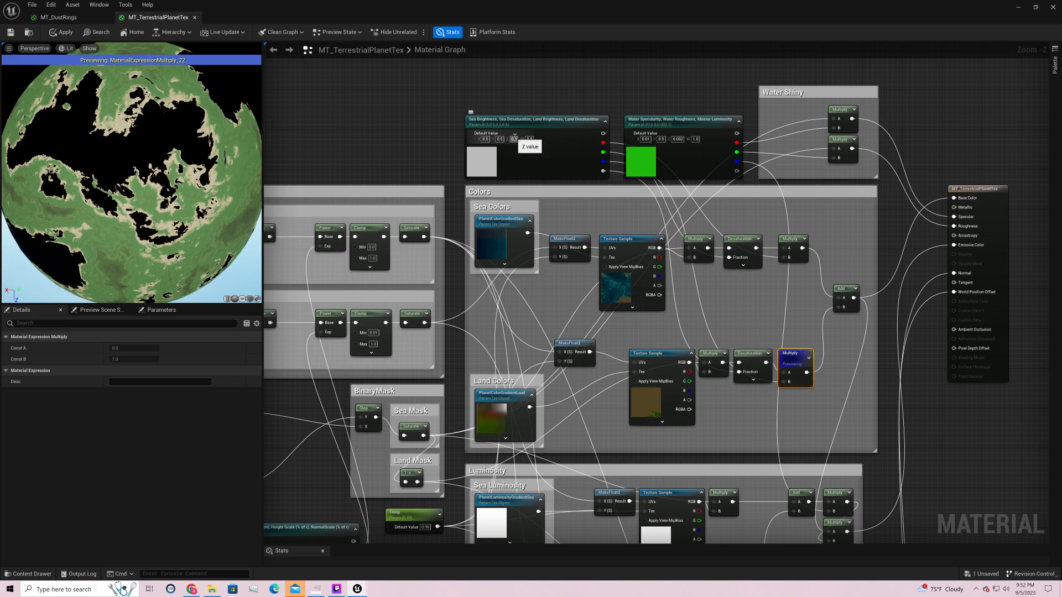
{"action": "type", "text": "1"}
{"action": "key", "text": "Return"}
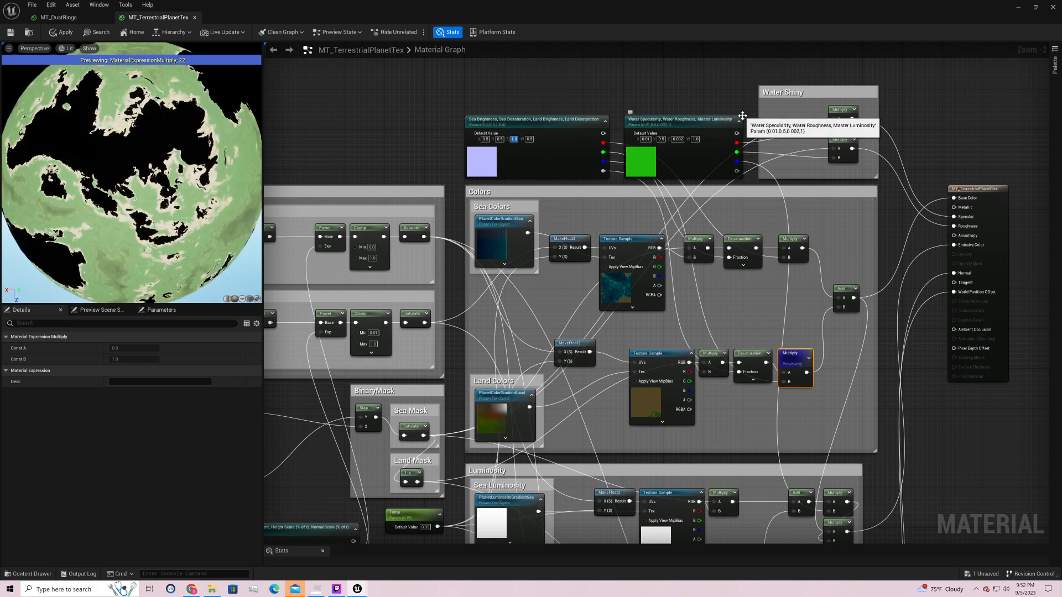
{"action": "type", "text": "0"}
{"action": "key", "text": "Return"}
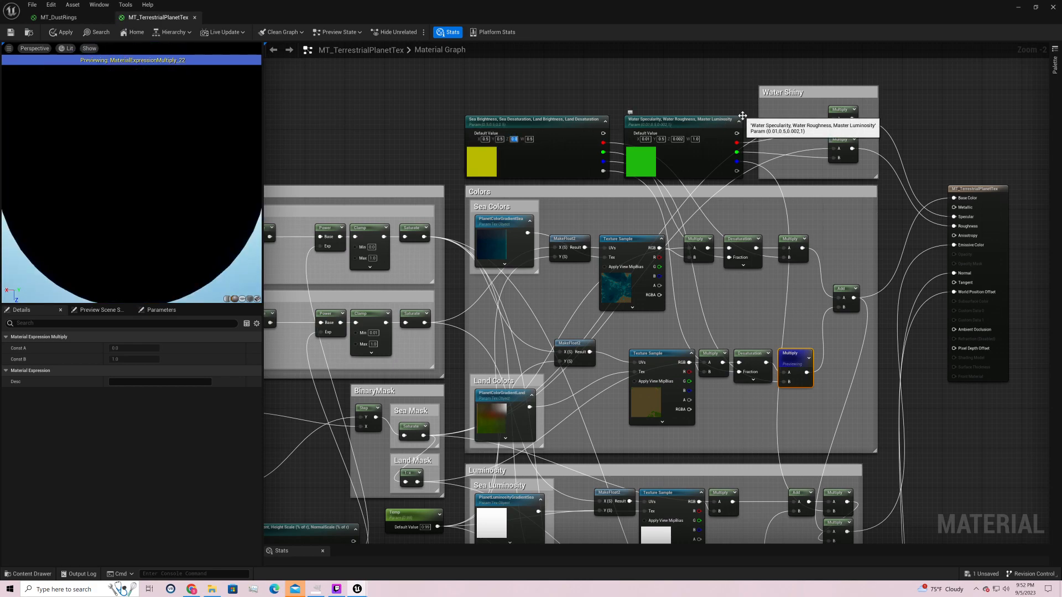
{"action": "type", "text": "1"}
{"action": "key", "text": "Return"}
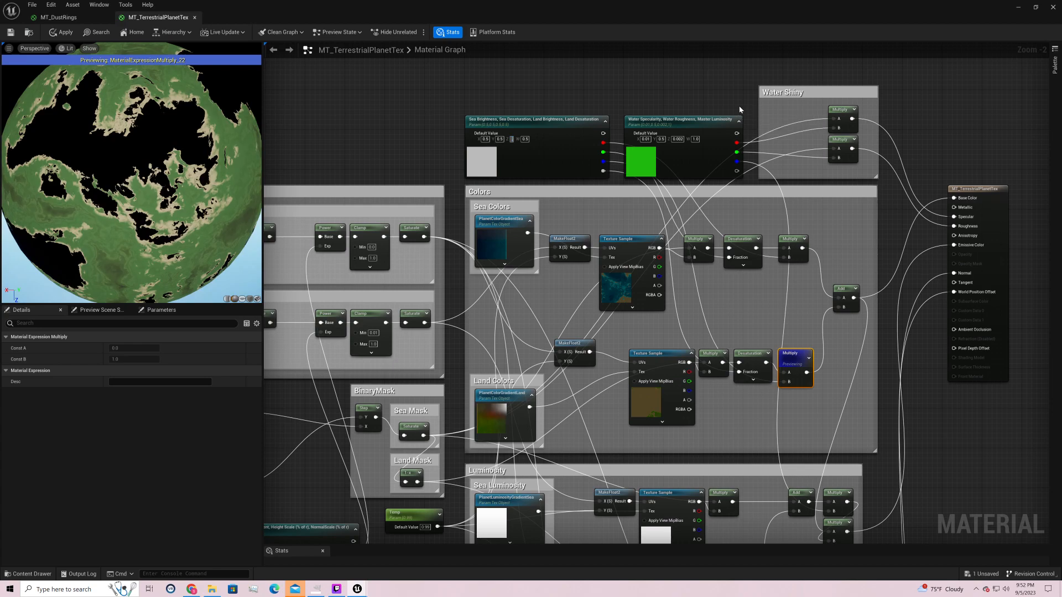
{"action": "type", "text": "0.2"}
{"action": "key", "text": "Return"}
- Try Land Desaturation values of 1, 2 and 0, and restore it to 0.5
{"action": "left_click", "coordinate": [528, 139]}
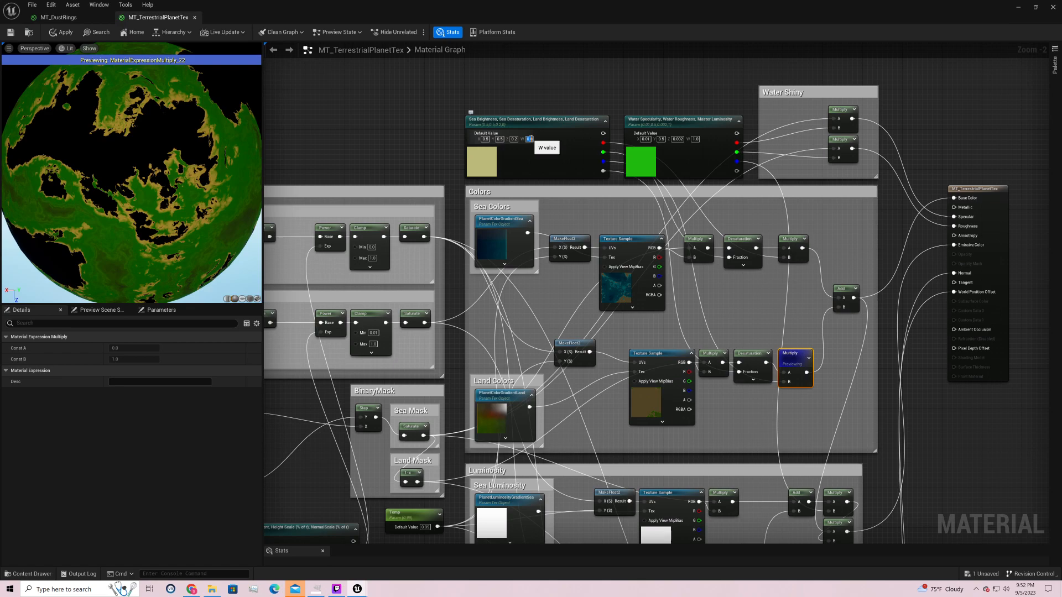
{"action": "key", "text": "Return"}
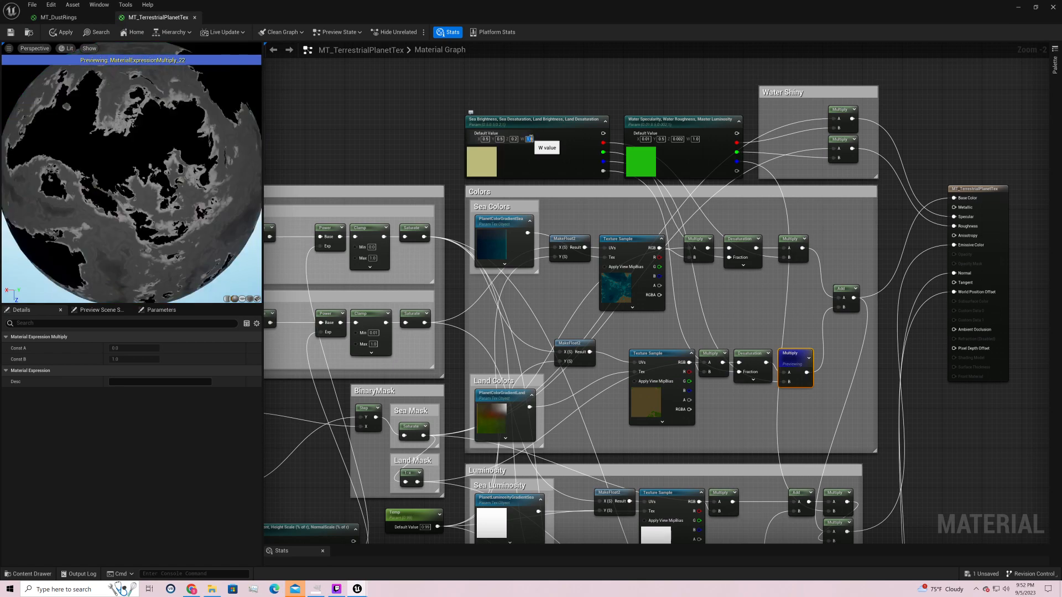
{"action": "type", "text": "2"}
{"action": "key", "text": "Return"}
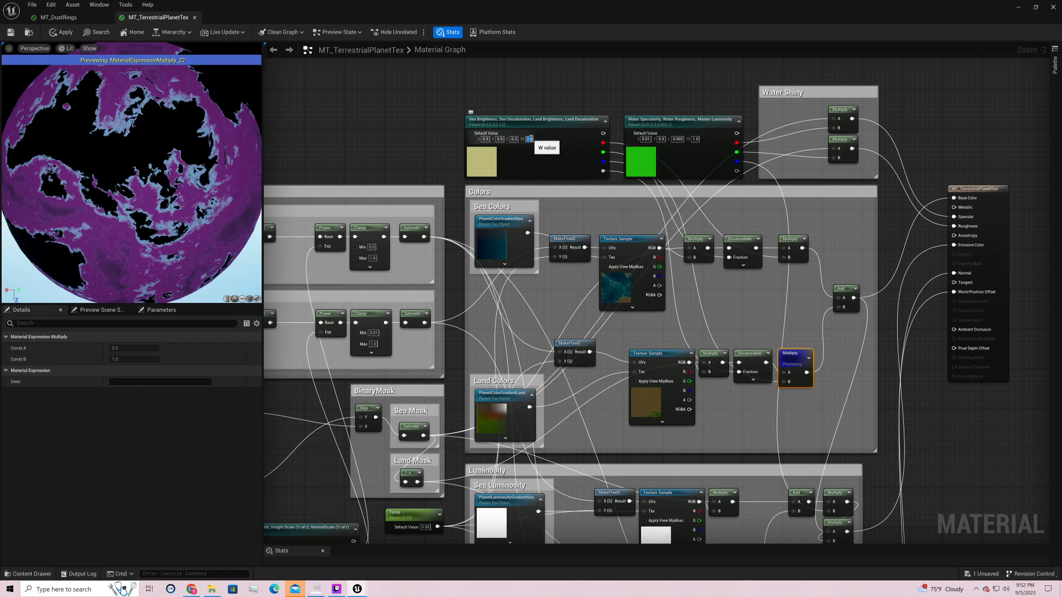
{"action": "type", "text": "0"}
{"action": "key", "text": "Return"}
{"action": "type", "text": "0.5"}
{"action": "key", "text": "Return"}
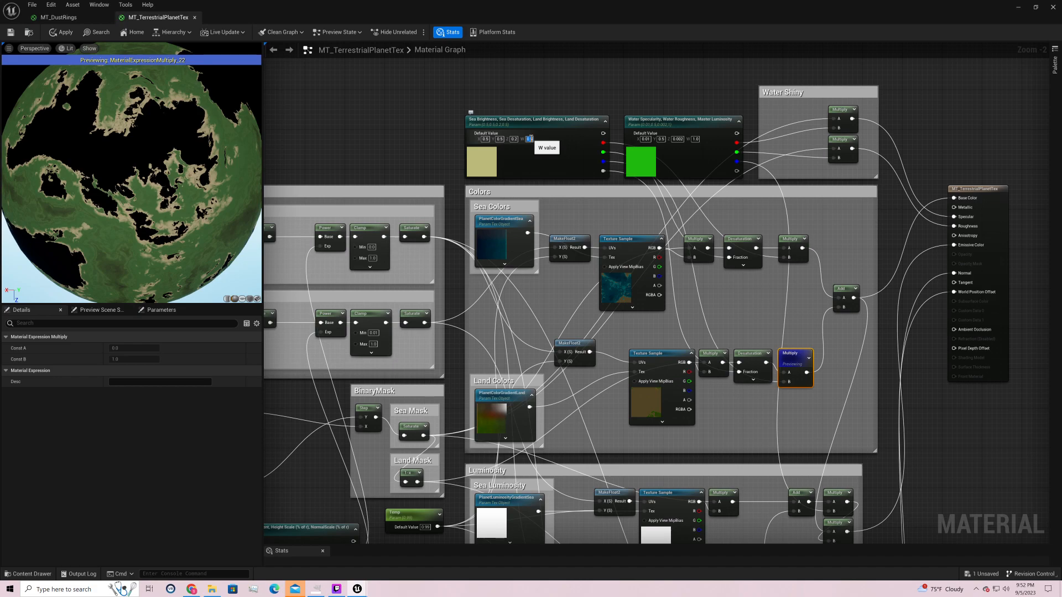
- Test Land Desaturation at 0.6 and 1, return it to 0.5, and check the planet preview from another angle
{"action": "type", "text": "0.6"}
{"action": "key", "text": "Return"}
{"action": "type", "text": "1"}
{"action": "key", "text": "Return"}
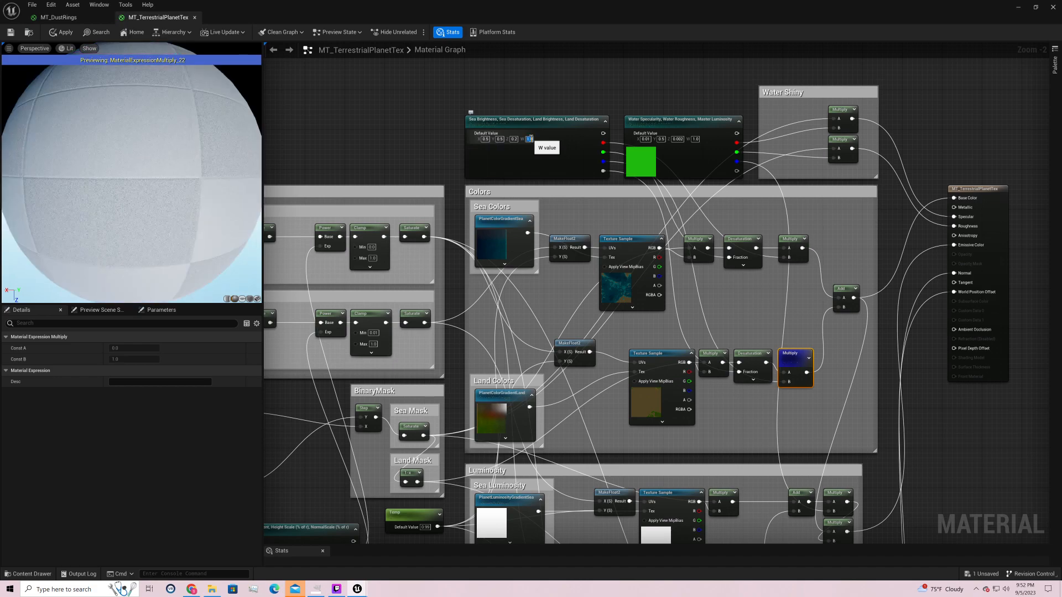
{"action": "type", "text": "0.5"}
{"action": "key", "text": "Return"}
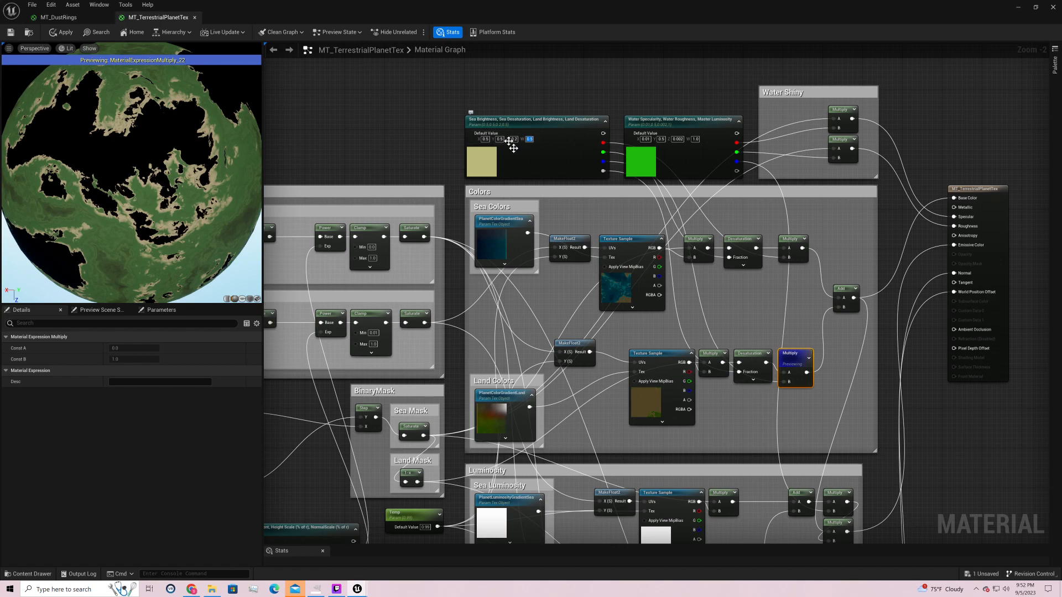
{"action": "left_click_drag", "start_coordinate": [175, 206], "coordinate": [224, 126]}
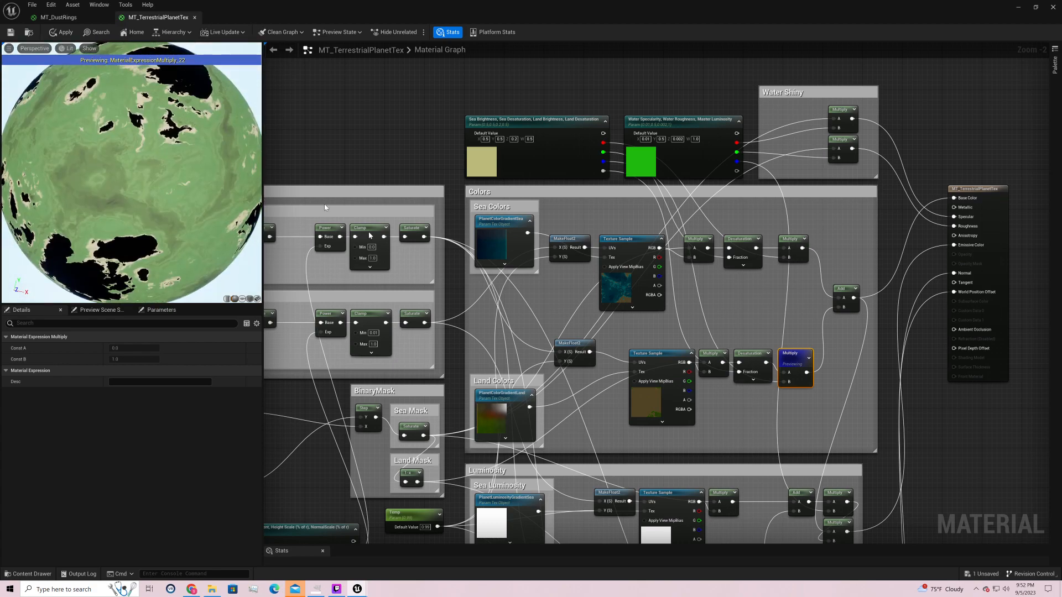
- Trace the final sea and land Multiply nodes into the Add node and preview the combined colors on the planet
{"action": "right_click_drag", "start_coordinate": [848, 346], "coordinate": [610, 371]}
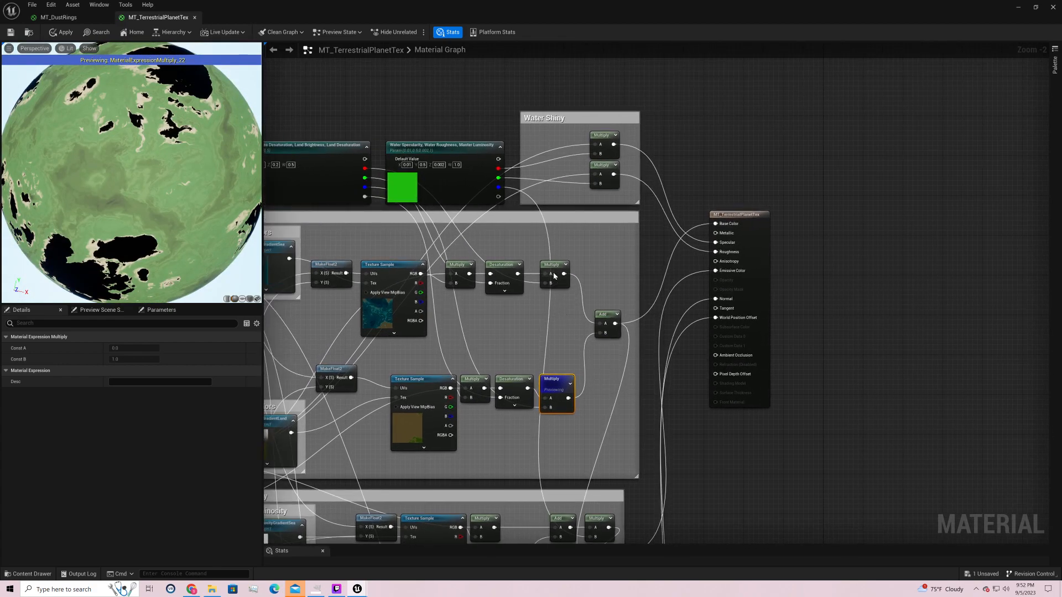
{"action": "left_click", "coordinate": [557, 267]}
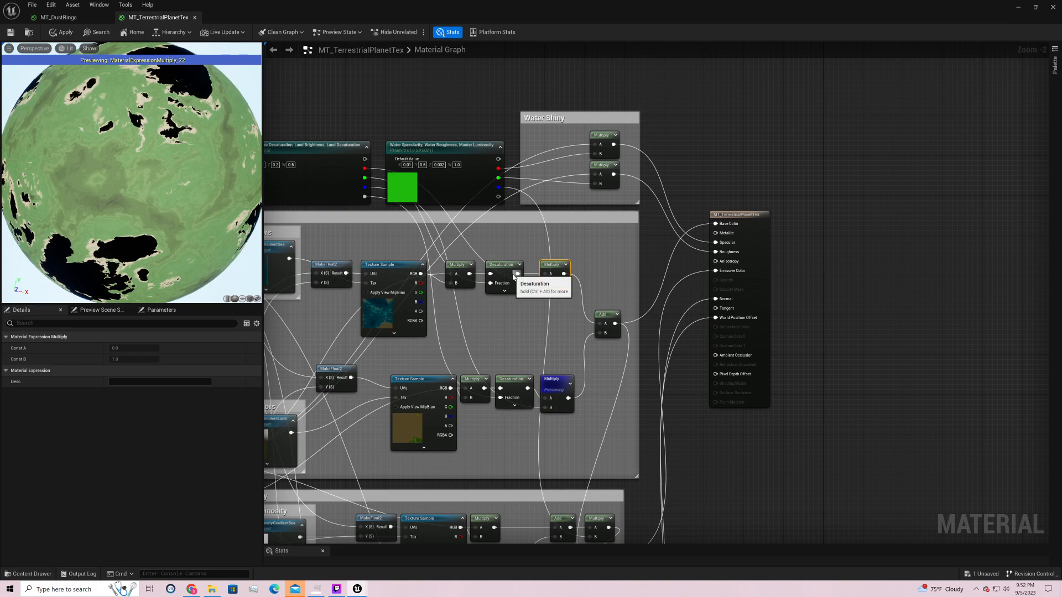
{"action": "left_click", "coordinate": [601, 314]}
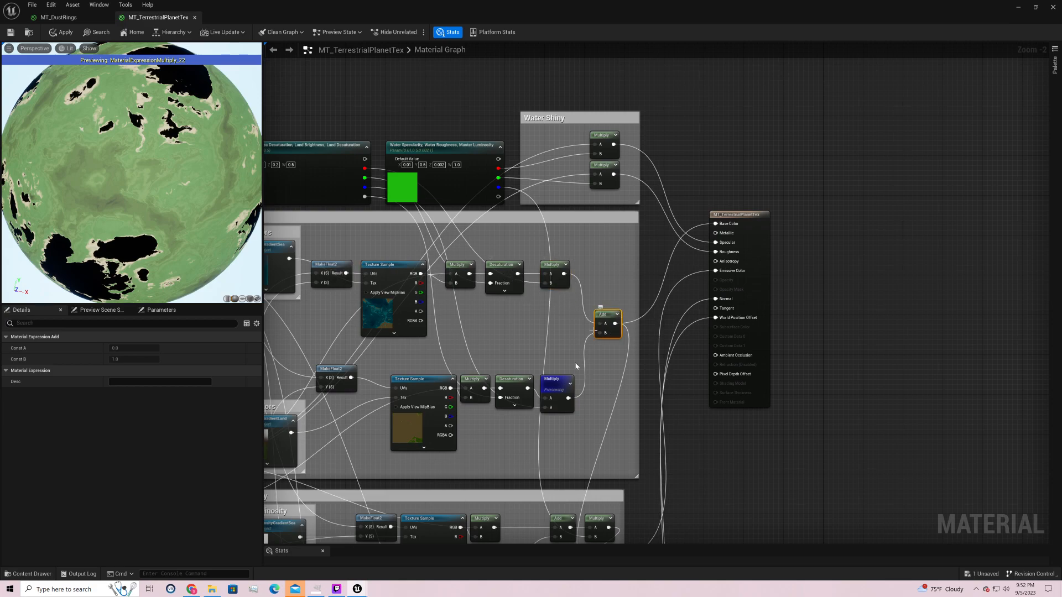
{"action": "left_click", "coordinate": [559, 380]}
{"action": "right_click_drag", "start_coordinate": [593, 367], "coordinate": [690, 299]}
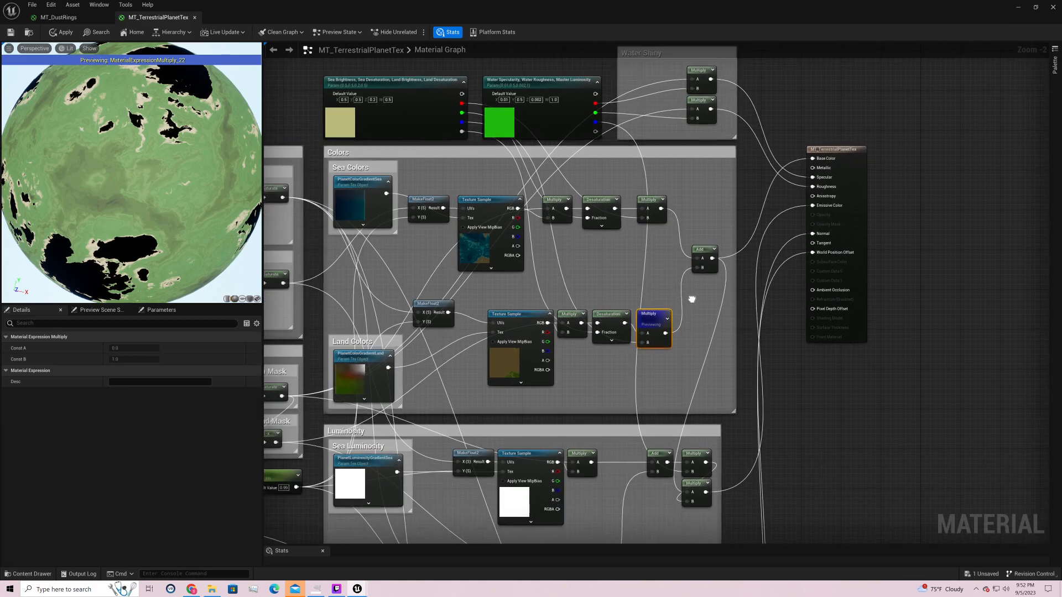
{"action": "right_click", "coordinate": [710, 256]}
{"action": "left_click", "coordinate": [719, 272]}
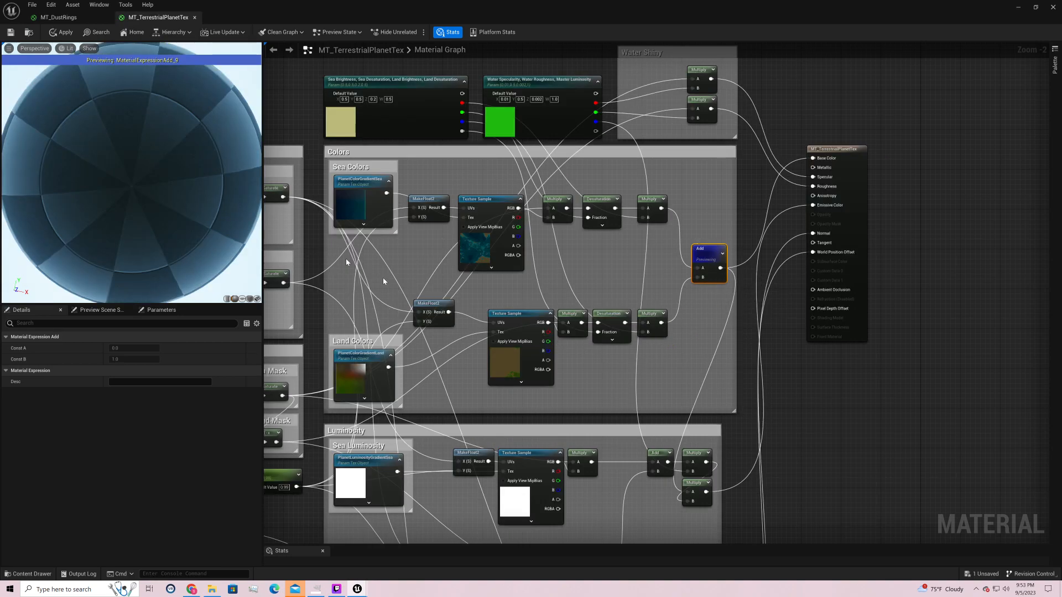
{"action": "left_click_drag", "start_coordinate": [179, 139], "coordinate": [26, 75]}
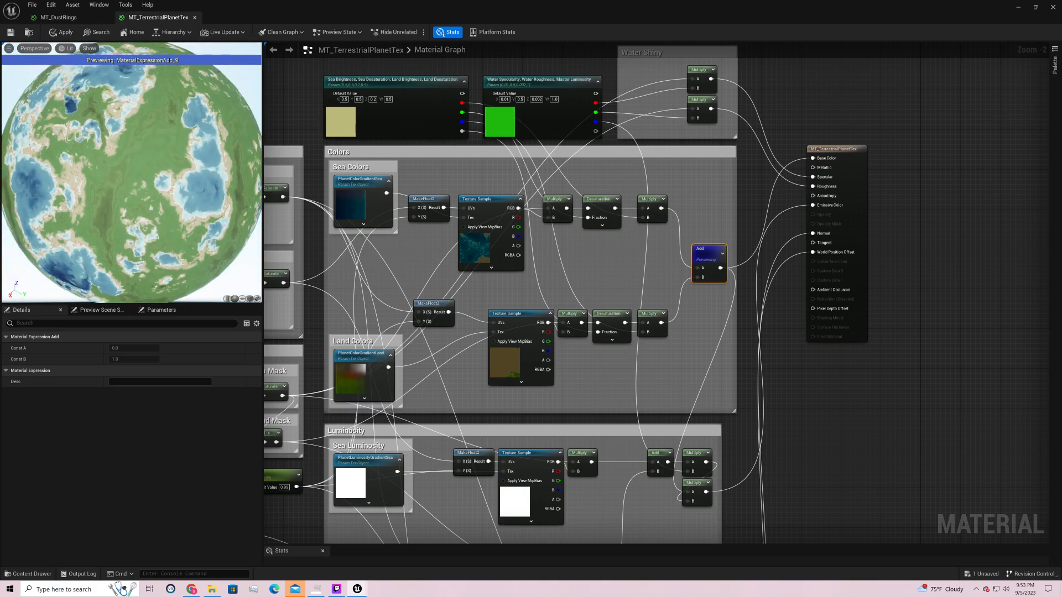
- Follow the Add node's output to the material result node's Base Color and view the planet from another side
{"action": "right_click_drag", "start_coordinate": [732, 208], "coordinate": [584, 345]}
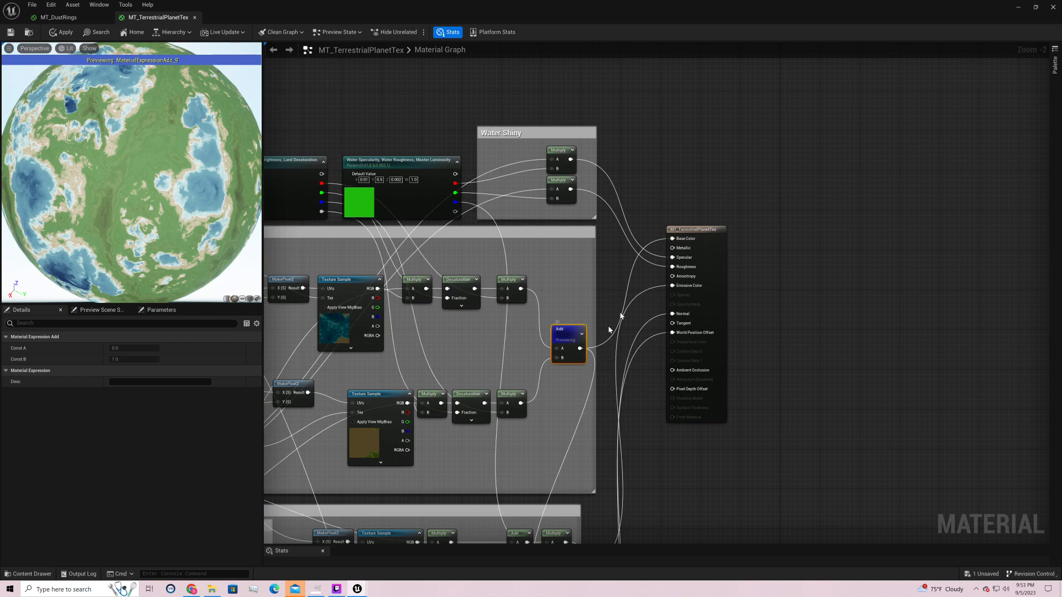
{"action": "left_click", "coordinate": [693, 237]}
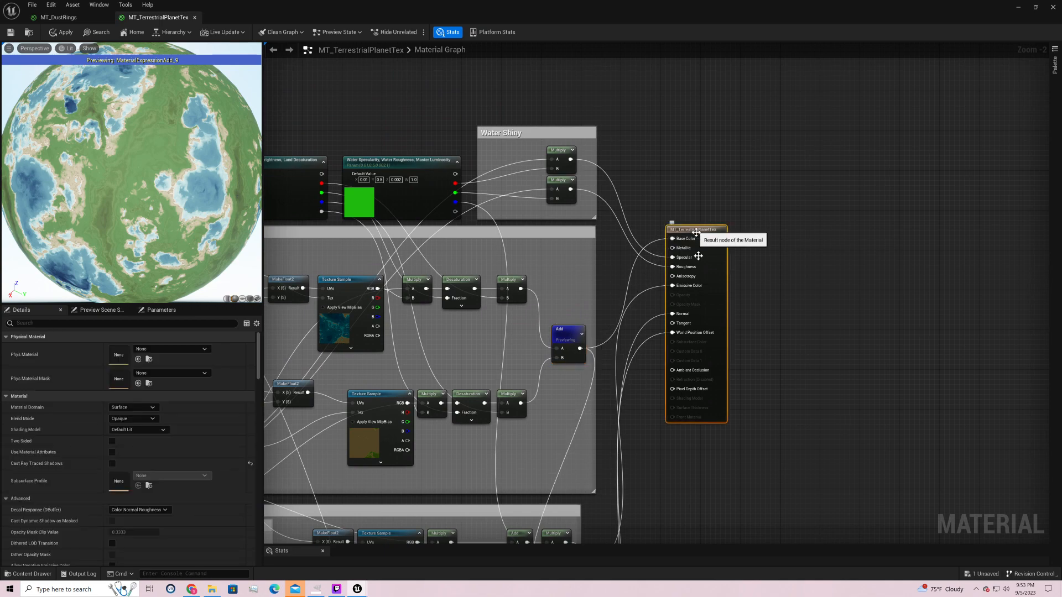
{"action": "right_click_drag", "start_coordinate": [645, 175], "coordinate": [796, 197]}
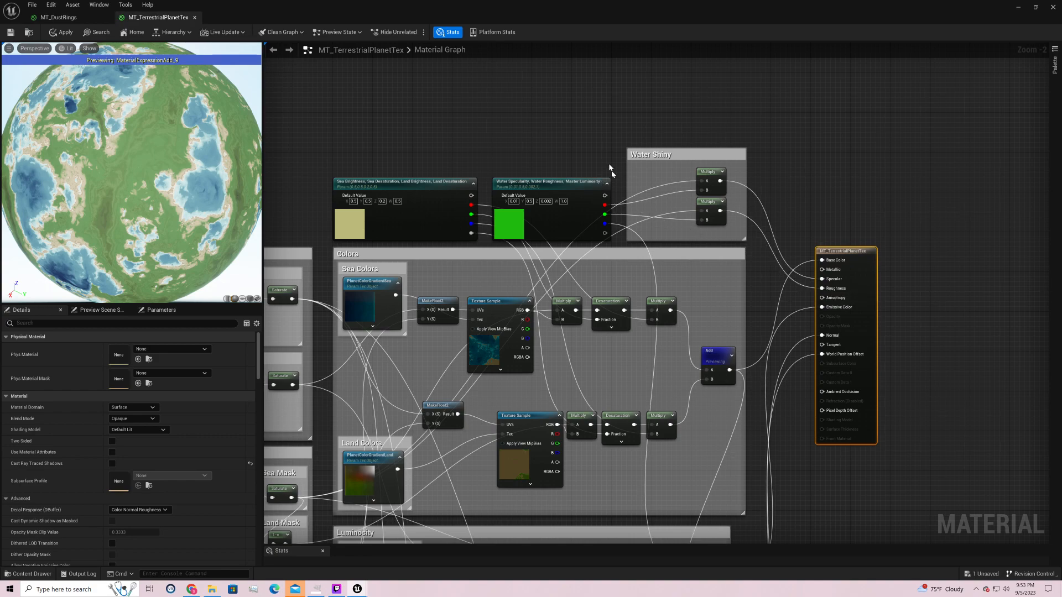
{"action": "left_click_drag", "start_coordinate": [126, 202], "coordinate": [216, 208]}
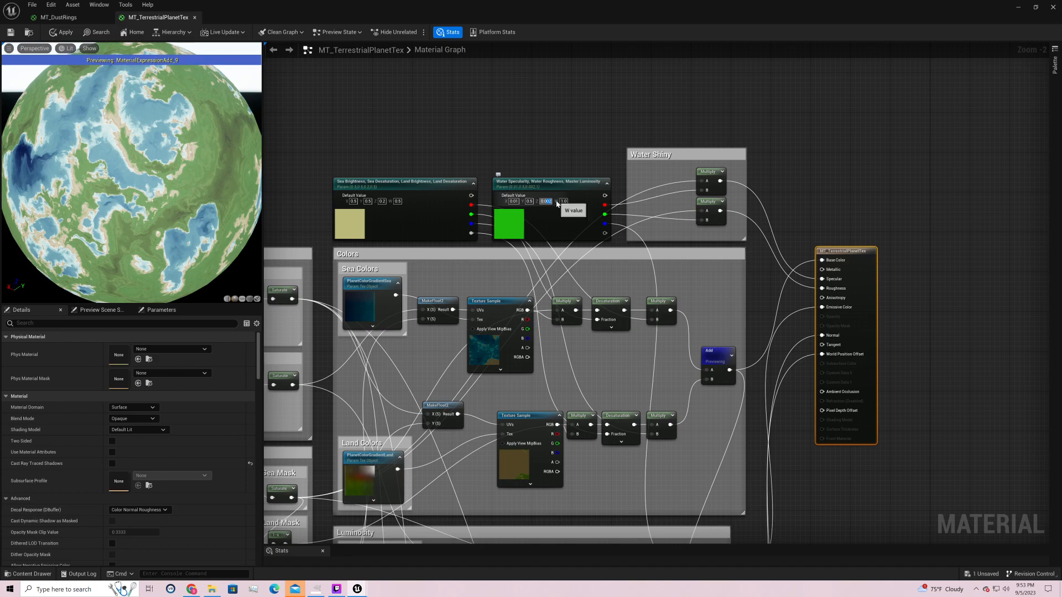
- Inspect the Water Specularity and Water Roughness parameter values and trace their links through the Water Shiny Multiply nodes
{"action": "left_click", "coordinate": [523, 213]}
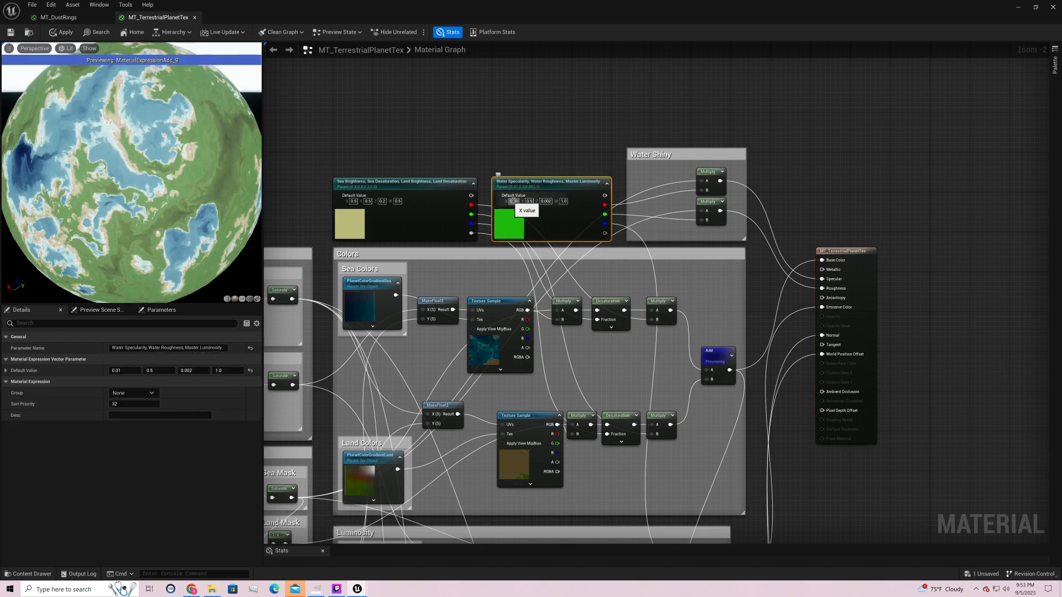
{"action": "left_click", "coordinate": [513, 202]}
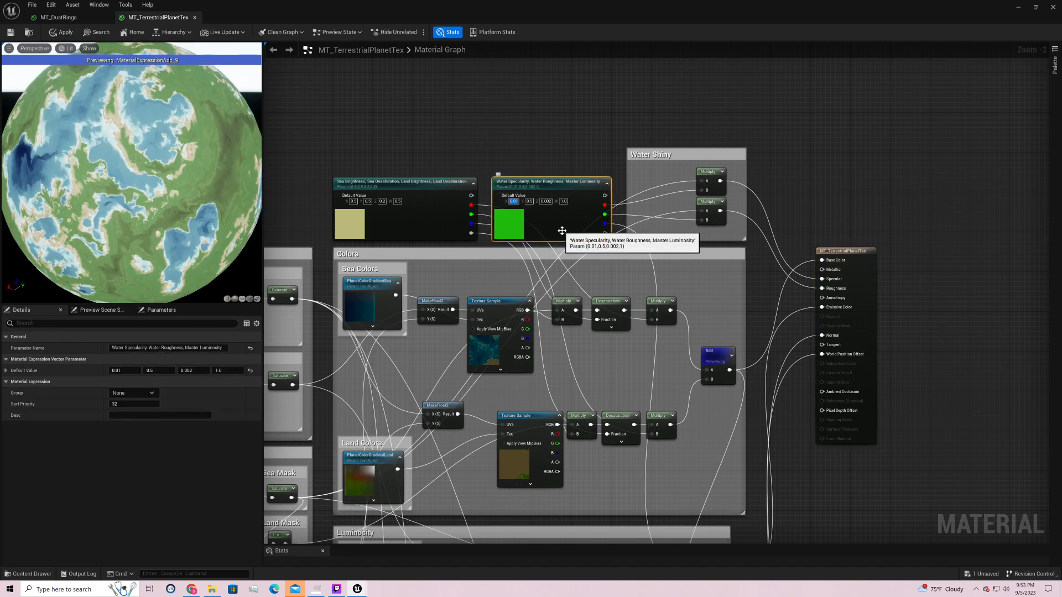
{"action": "key", "text": "Tab"}
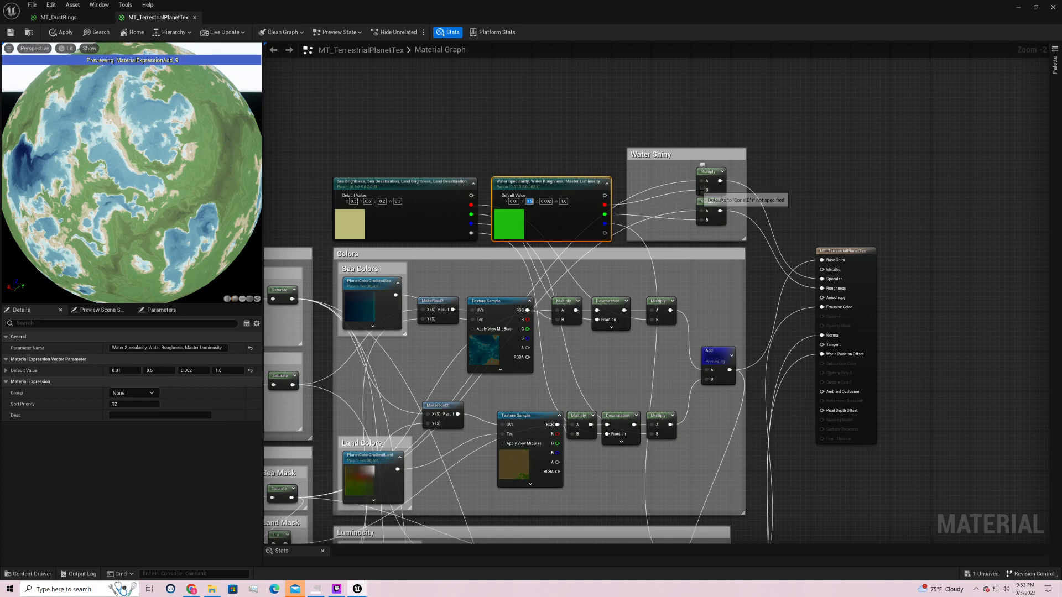
{"action": "right_click_drag", "start_coordinate": [663, 246], "coordinate": [829, 112]}
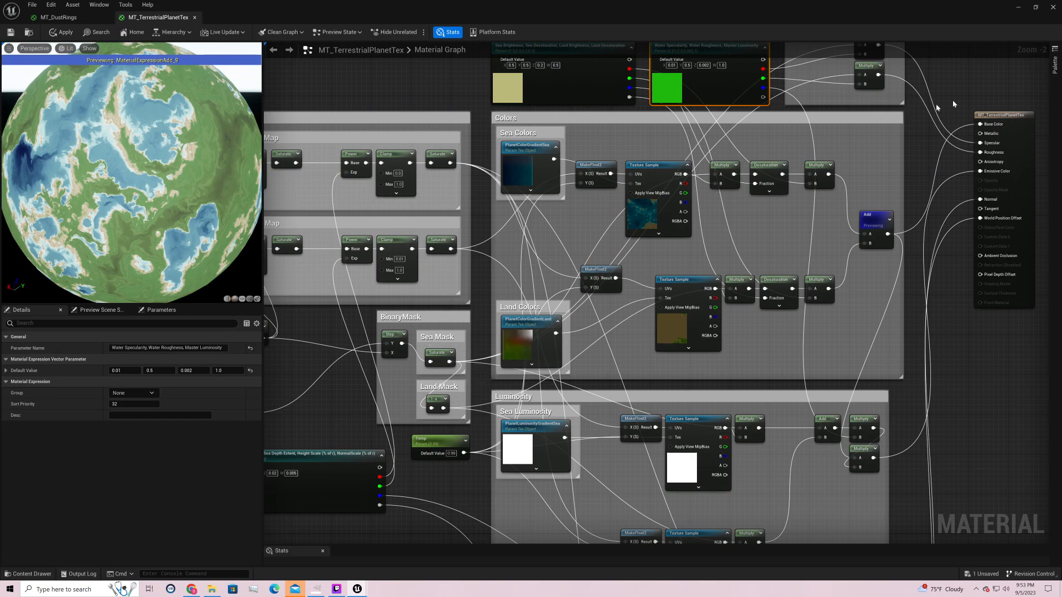
{"action": "right_click_drag", "start_coordinate": [933, 122], "coordinate": [774, 312]}
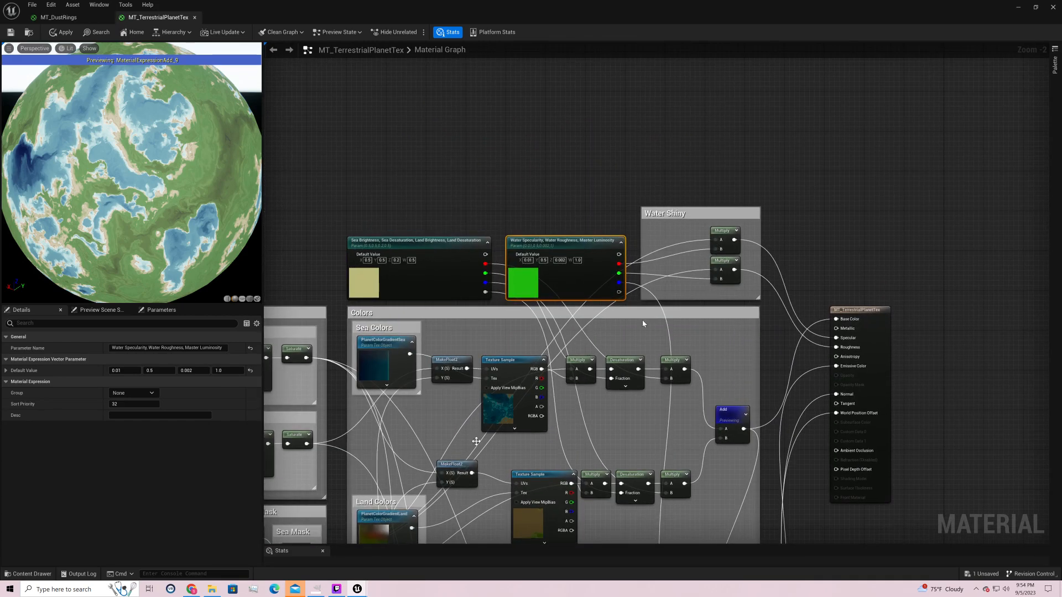
{"action": "right_click_drag", "start_coordinate": [643, 323], "coordinate": [741, 224]}
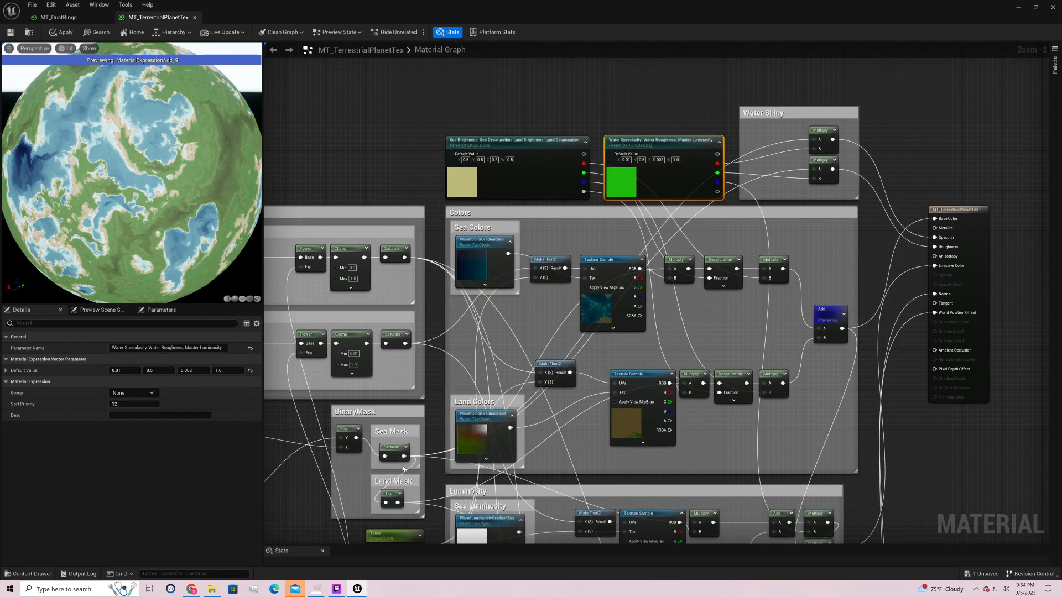
- Preview the Sea Mask's Saturate node on the planet
{"action": "right_click_drag", "start_coordinate": [424, 494], "coordinate": [566, 326]}
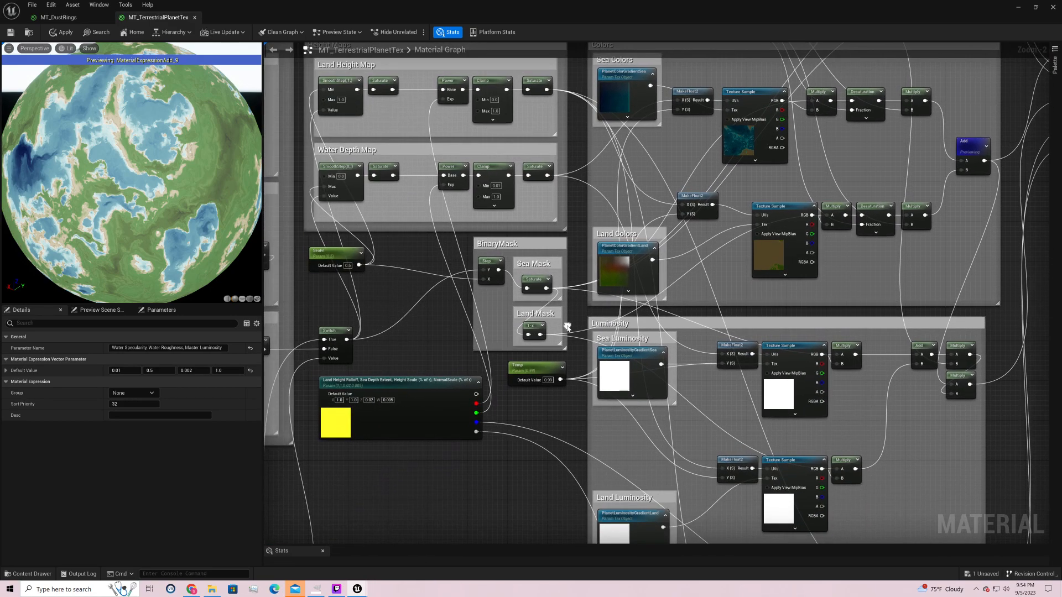
{"action": "left_click", "coordinate": [539, 278]}
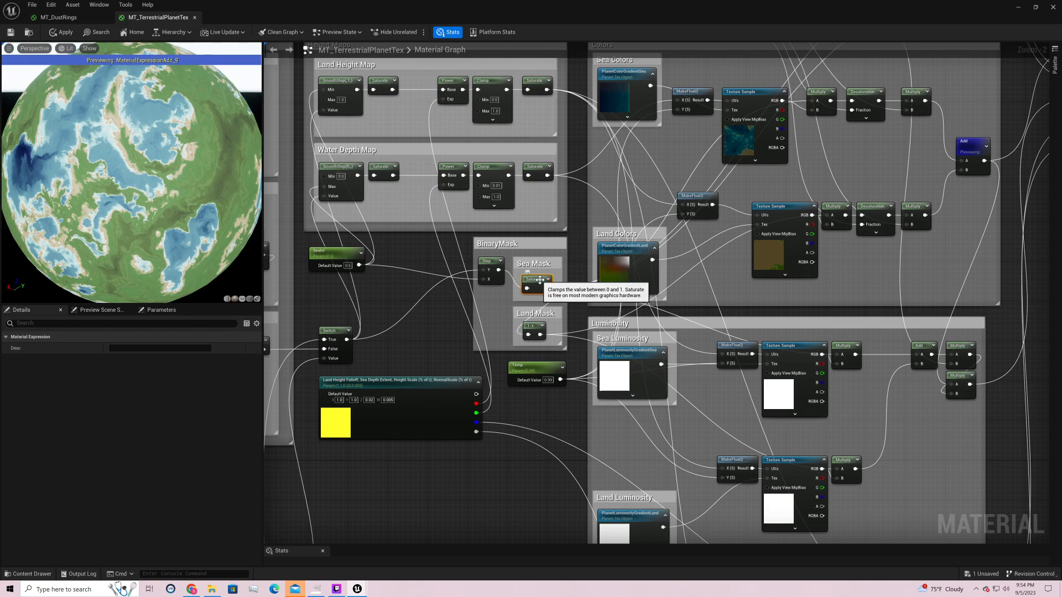
{"action": "right_click", "coordinate": [540, 280]}
{"action": "left_click", "coordinate": [556, 301]}
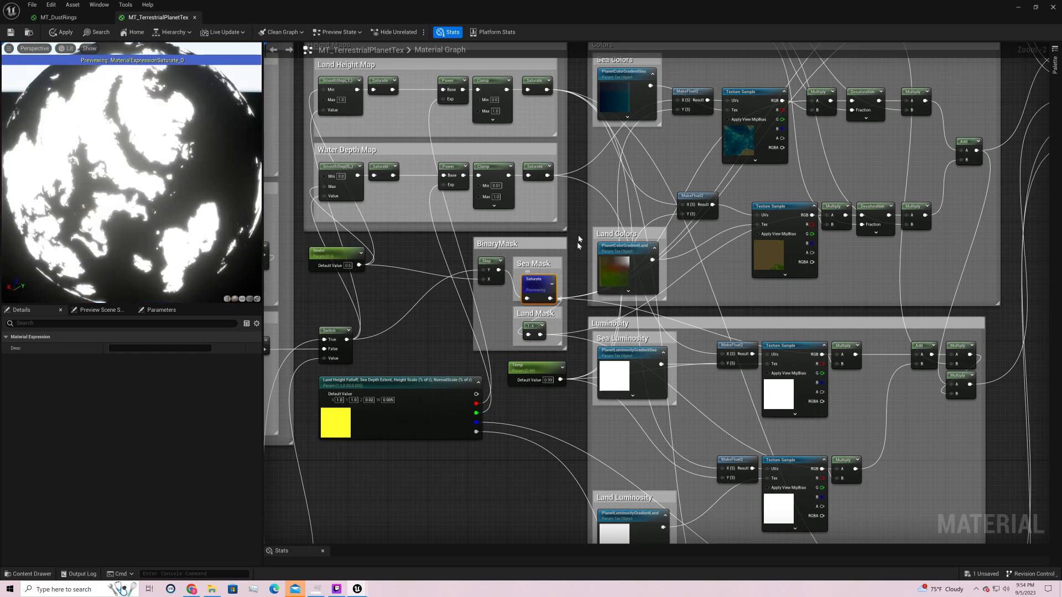
- Preview the Land Mask's 1-x node on the planet, then stop previewing it
{"action": "left_click", "coordinate": [531, 334]}
{"action": "right_click", "coordinate": [530, 334]}
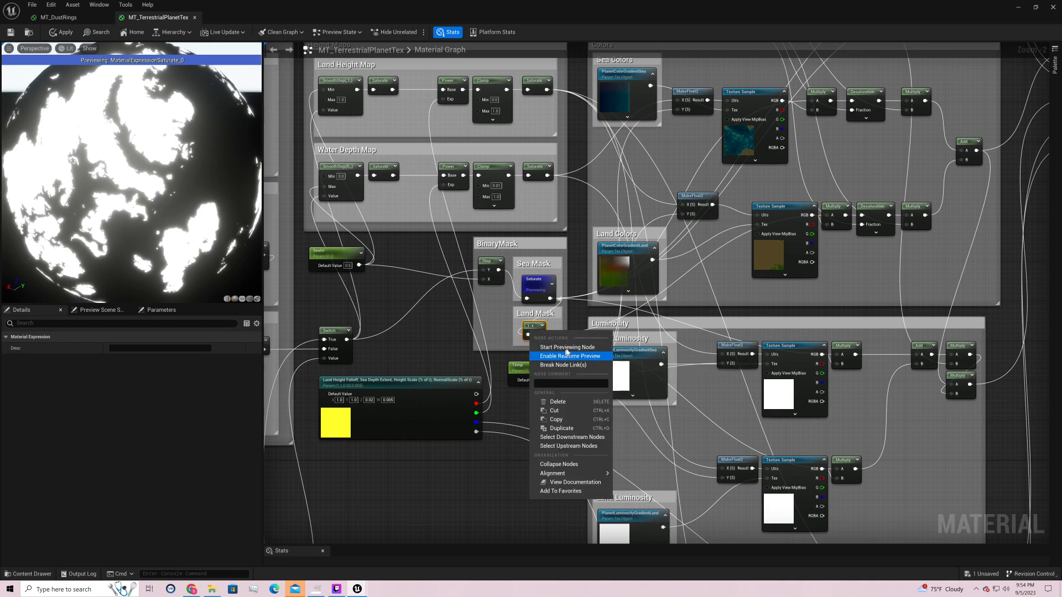
{"action": "left_click", "coordinate": [559, 347]}
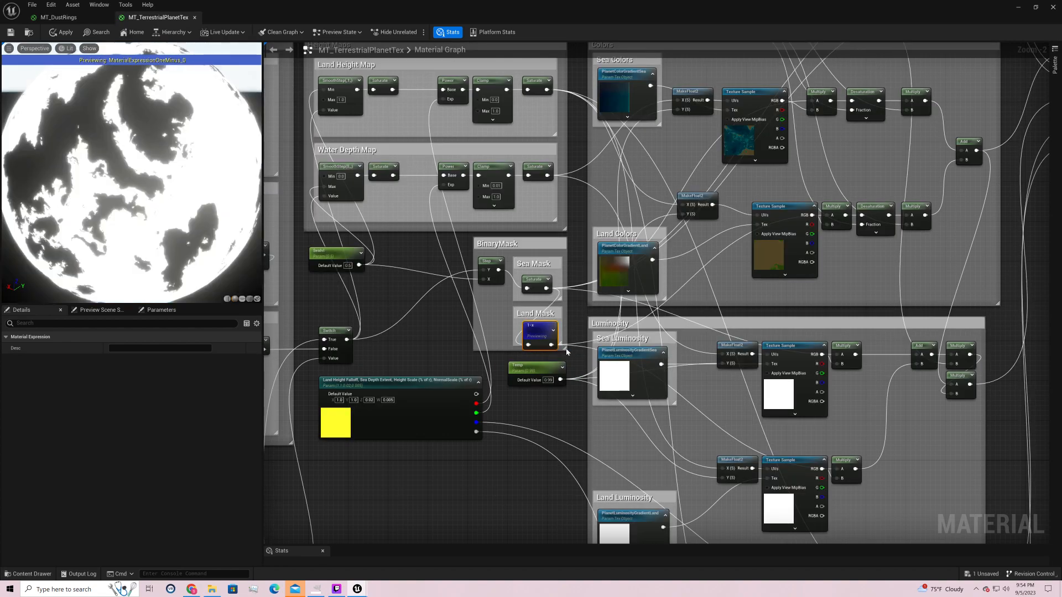
{"action": "right_click", "coordinate": [548, 334]}
{"action": "left_click", "coordinate": [570, 350]}
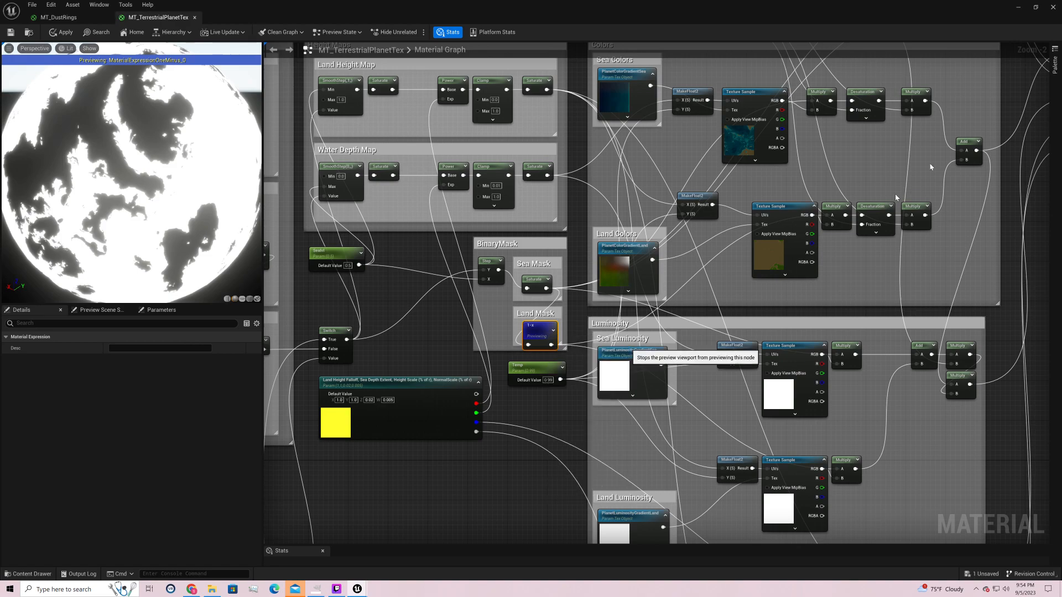
- Follow the Water Shiny Multiply nodes to the Specular and Roughness inputs of the material result node
{"action": "right_click_drag", "start_coordinate": [941, 100], "coordinate": [734, 311]}
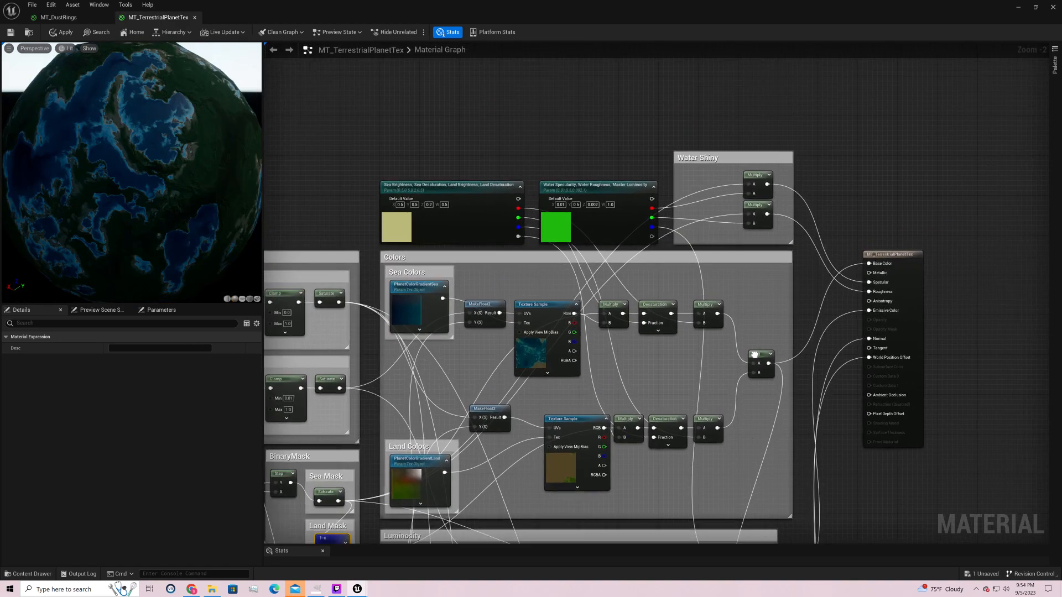
{"action": "right_click", "coordinate": [756, 177]}
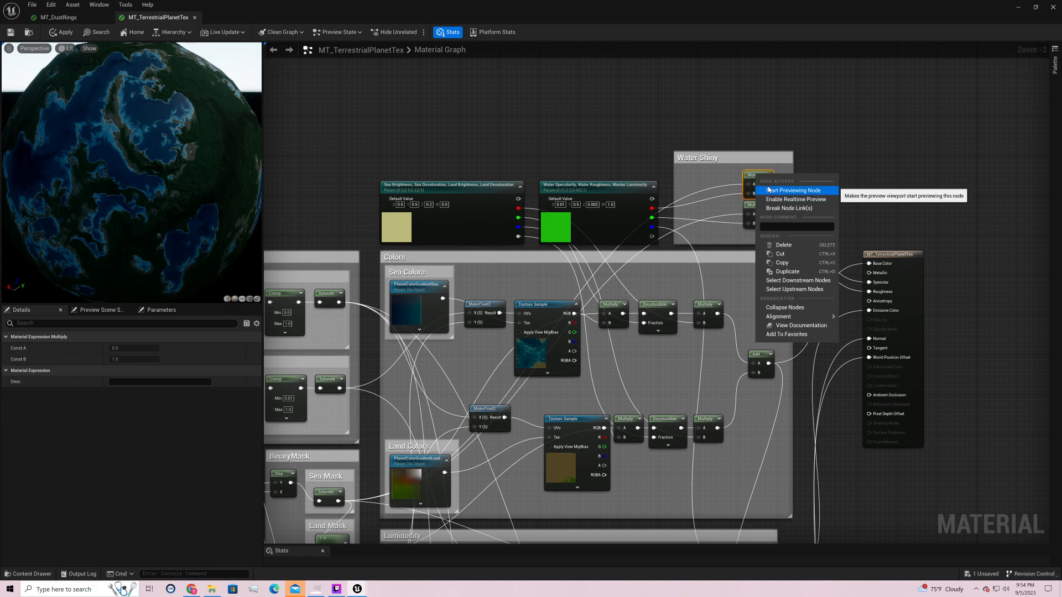
{"action": "left_click", "coordinate": [821, 165]}
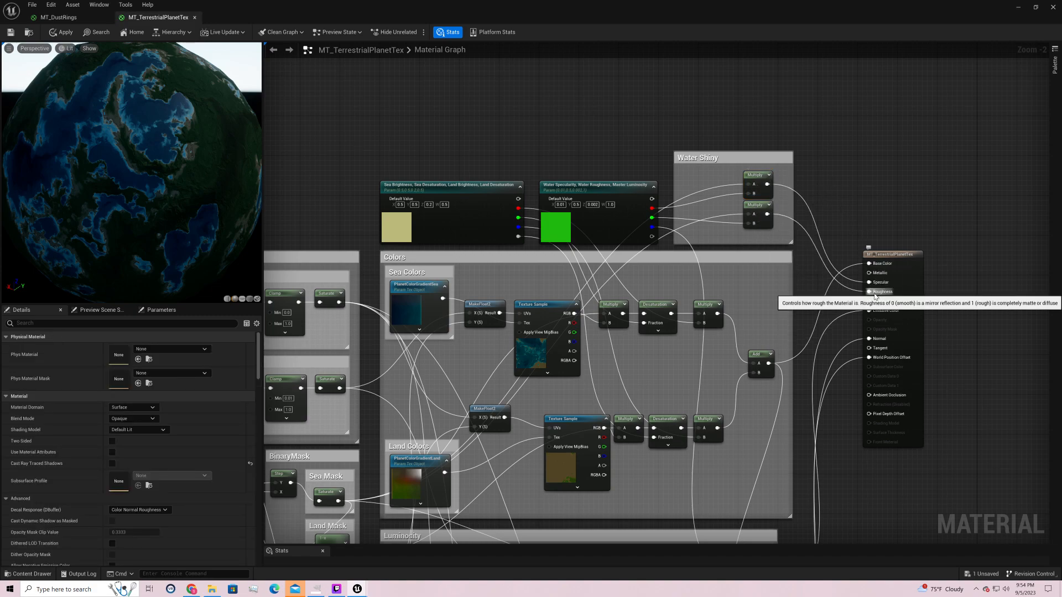
{"action": "left_click", "coordinate": [884, 256]}
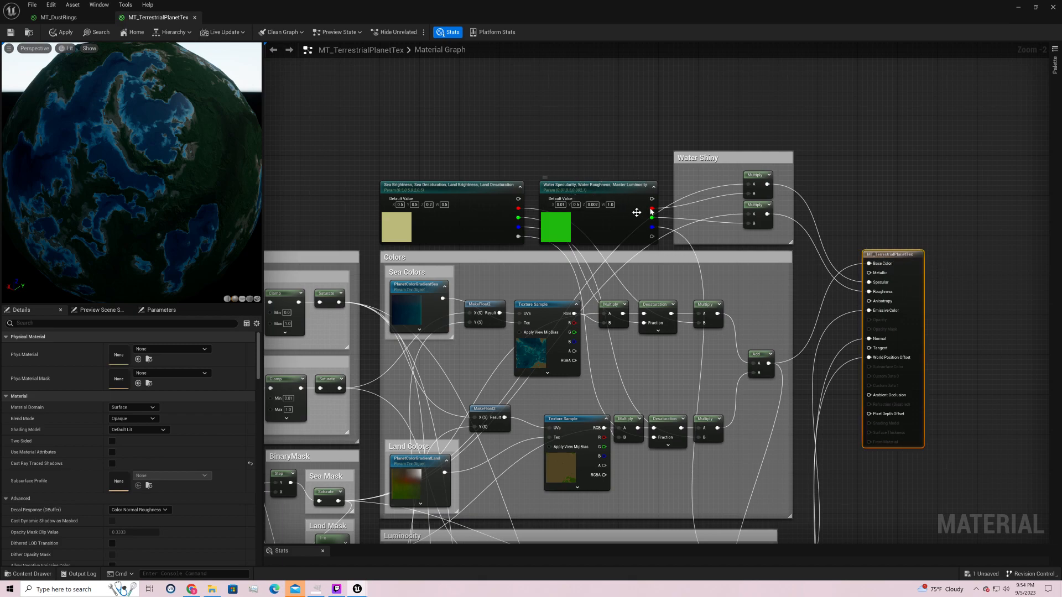
- Locate the Luminosity section below Colors and select its sea and land gradient, MakeFloat2 and Texture Sample nodes
{"action": "right_click_drag", "start_coordinate": [781, 278], "coordinate": [728, 89]}
{"action": "left_click", "coordinate": [712, 165]}
{"action": "right_click_drag", "start_coordinate": [779, 344], "coordinate": [810, 267]}
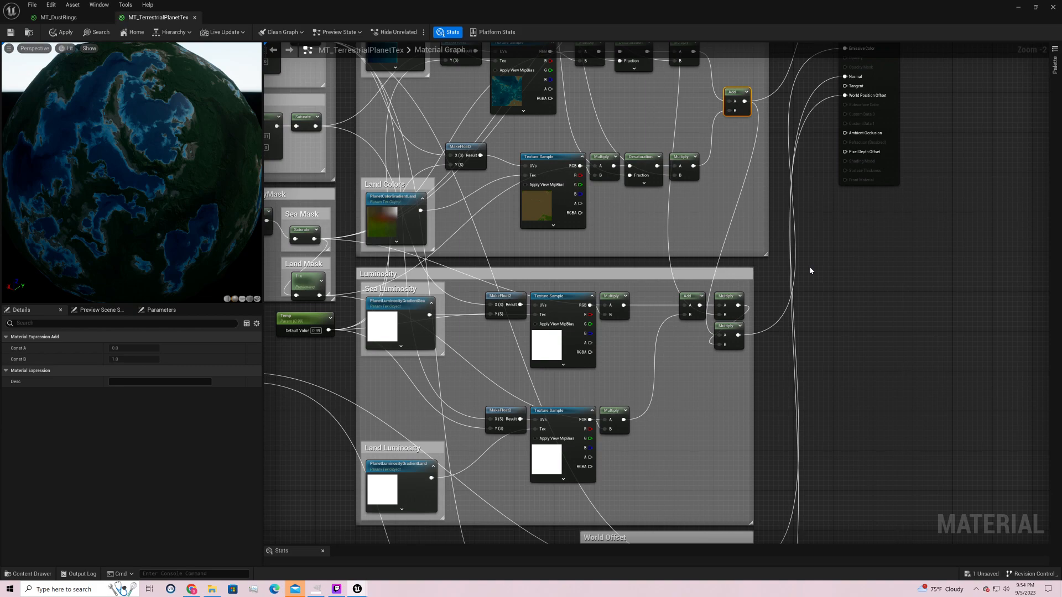
{"action": "left_click_drag", "start_coordinate": [592, 288], "coordinate": [398, 502]}
{"action": "right_click_drag", "start_coordinate": [629, 200], "coordinate": [692, 177]}
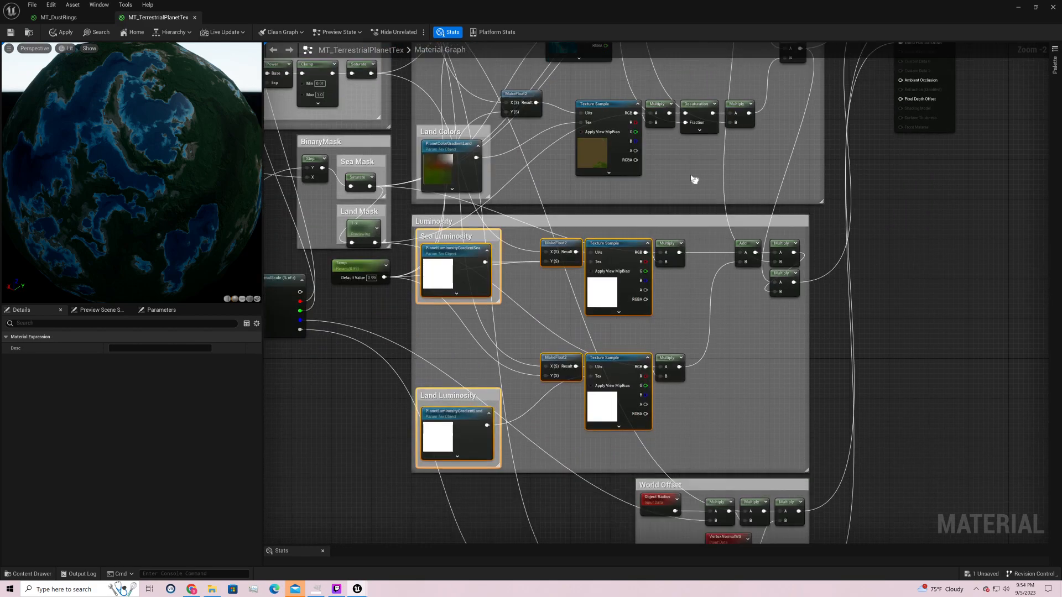
- Inspect the PlanetLuminosityGradientSea and PlanetLuminosityGradientLand texture parameters
{"action": "left_click", "coordinate": [533, 275]}
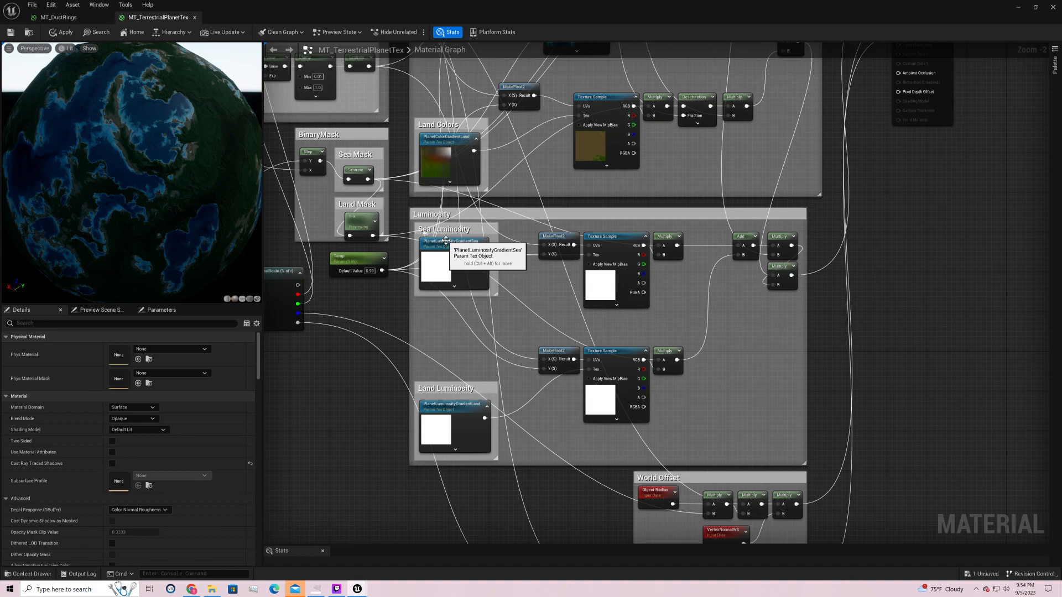
{"action": "left_click", "coordinate": [484, 285]}
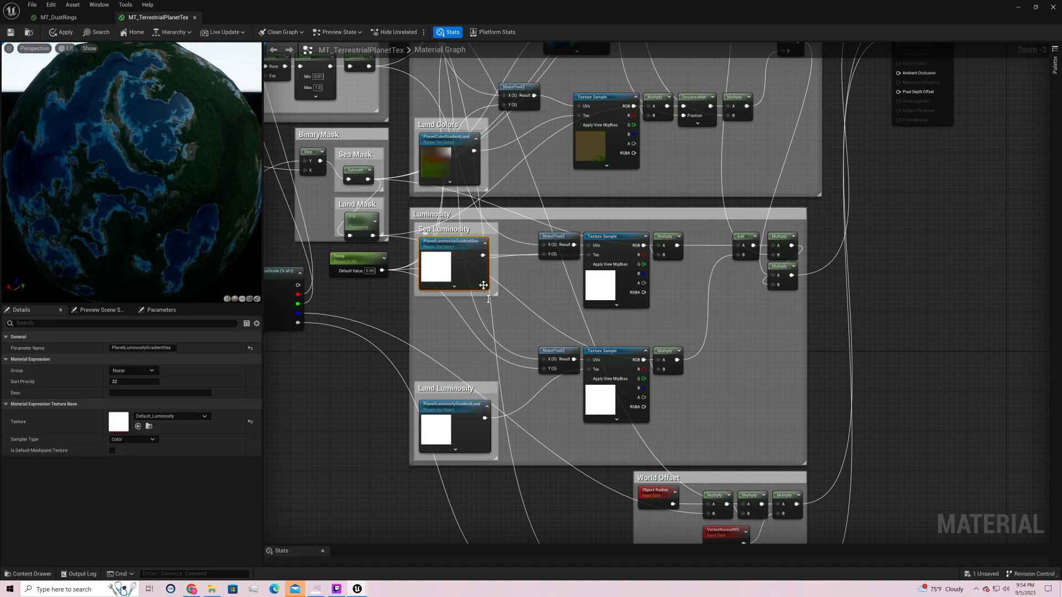
{"action": "left_click", "coordinate": [470, 404]}
- Examine the sea luminosity chain's MakeFloat2, Texture Sample and gradient nodes alongside the matching Colors setup
{"action": "right_click_drag", "start_coordinate": [565, 237], "coordinate": [670, 374]}
{"action": "left_click", "coordinate": [670, 373]}
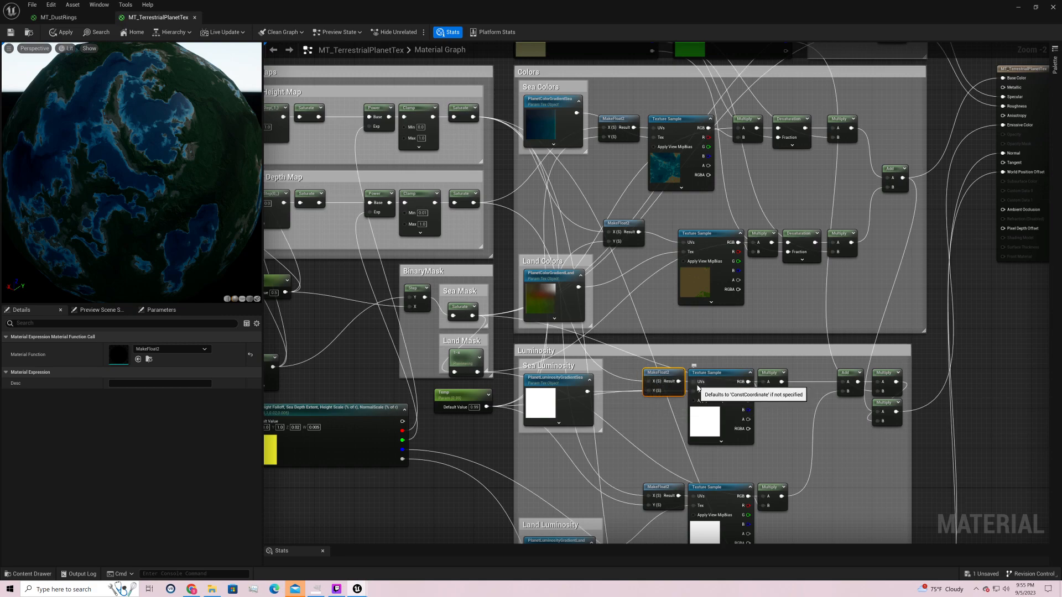
{"action": "left_click", "coordinate": [712, 378]}
{"action": "left_click", "coordinate": [563, 383]}
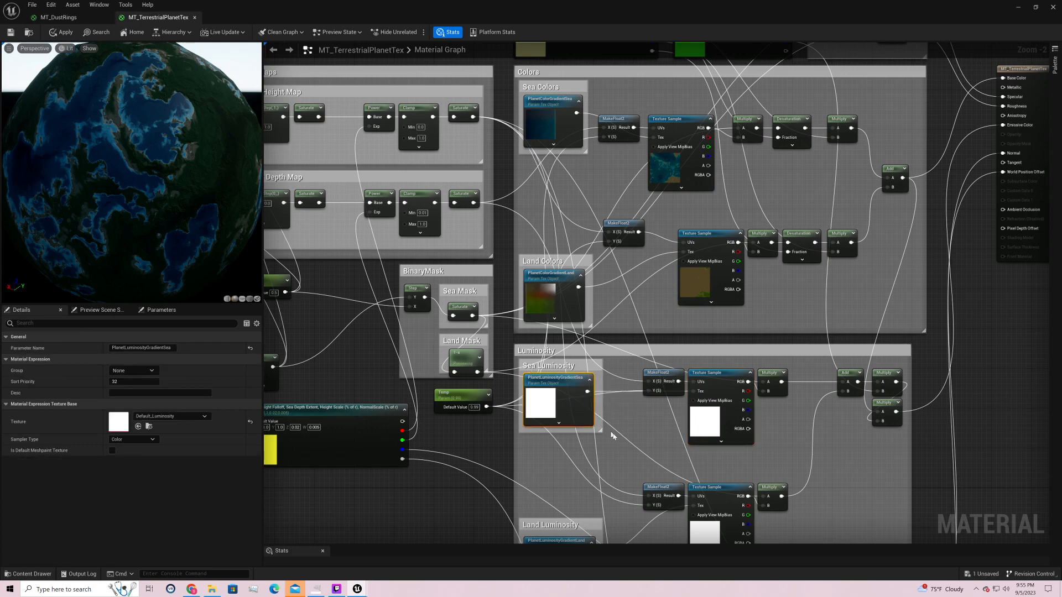
- Examine how the sea and land luminosity gradients, their texture samples and the sea and land masks are wired
{"action": "right_click_drag", "start_coordinate": [633, 481], "coordinate": [791, 394]}
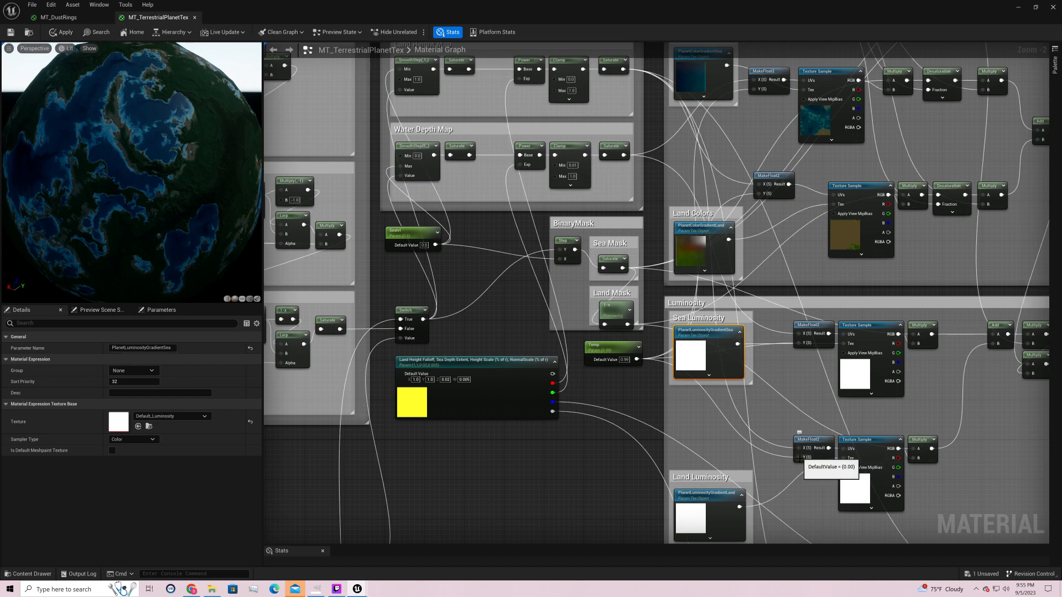
{"action": "right_click_drag", "start_coordinate": [811, 490], "coordinate": [732, 398]}
{"action": "left_click", "coordinate": [641, 410]}
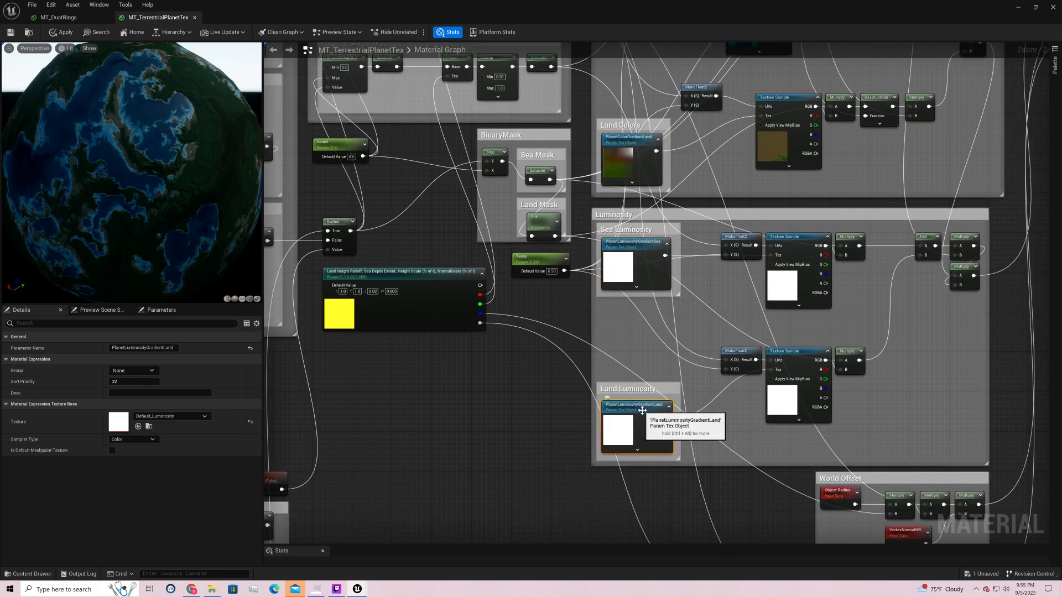
{"action": "left_click", "coordinate": [801, 351]}
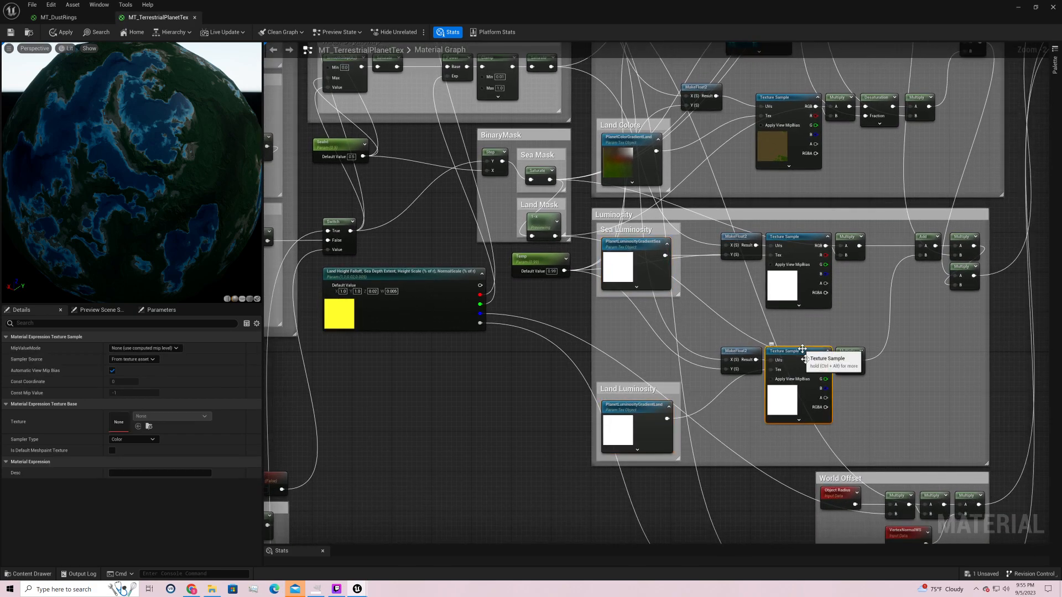
{"action": "right_click_drag", "start_coordinate": [934, 335], "coordinate": [778, 416]}
{"action": "left_click", "coordinate": [563, 360]}
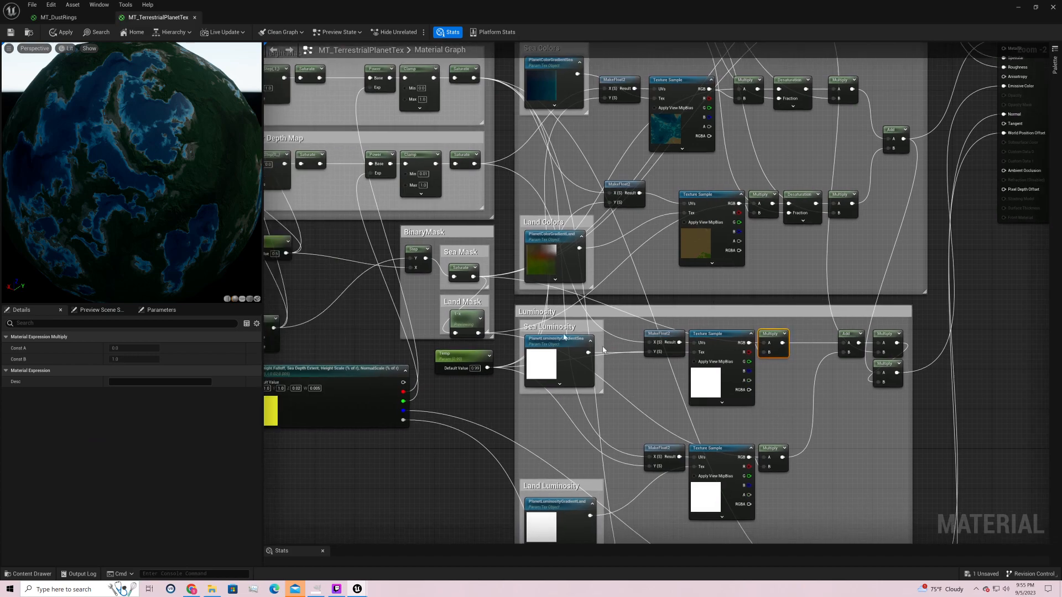
{"action": "left_click", "coordinate": [463, 271]}
{"action": "left_click", "coordinate": [466, 320]}
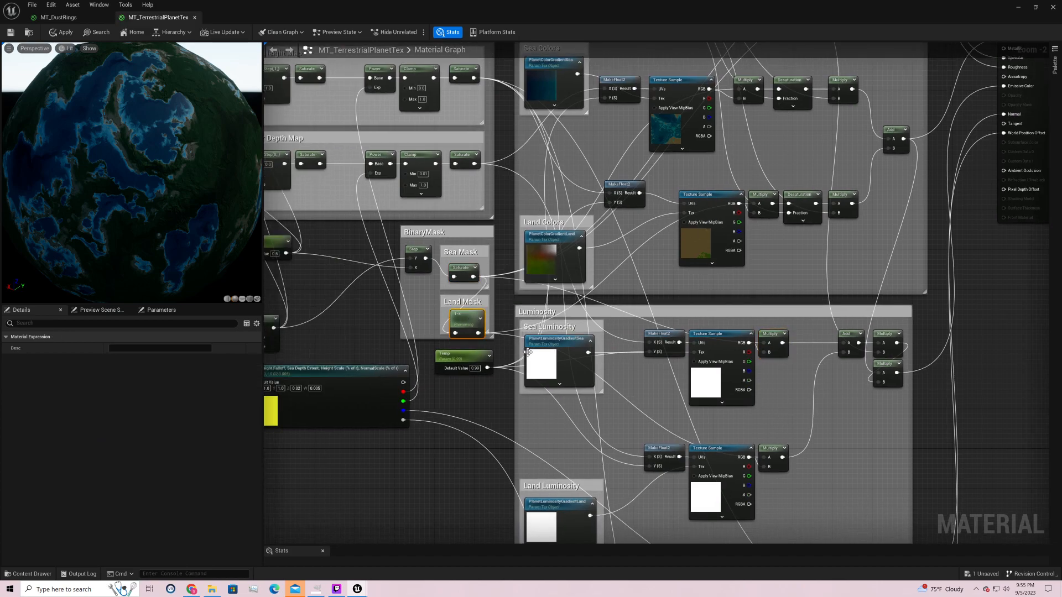
- Preview the Multiply node that follows the Sea Luminosity texture sample, and stop the preview after checking it
{"action": "right_click", "coordinate": [788, 344]}
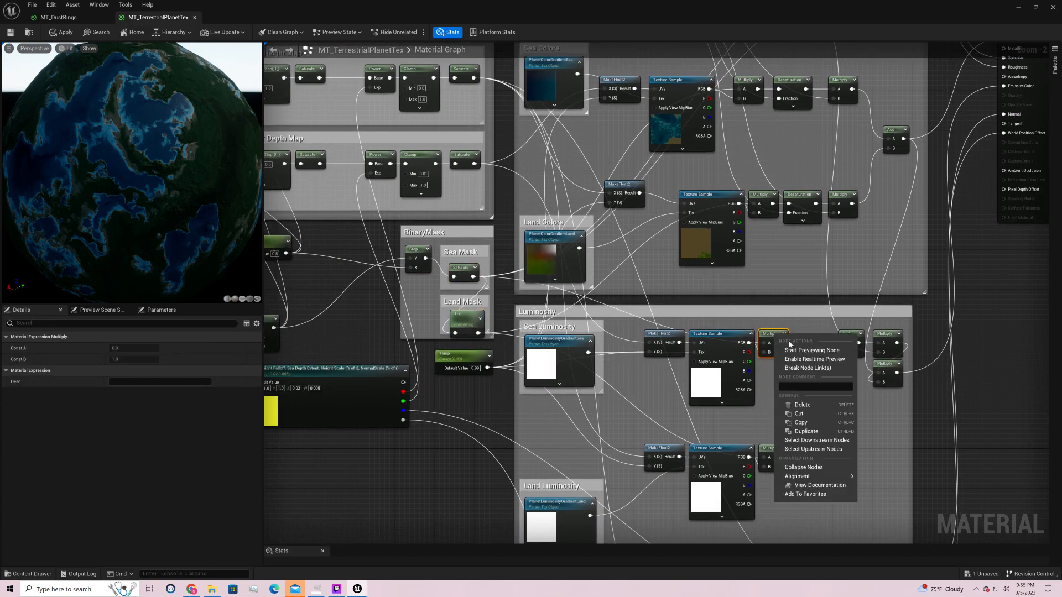
{"action": "left_click", "coordinate": [791, 350]}
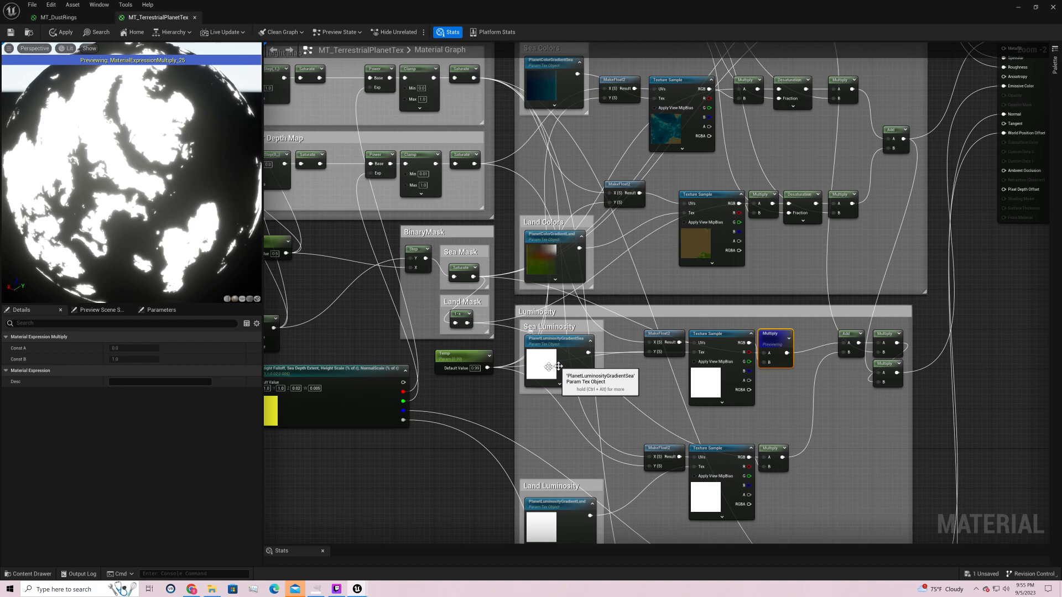
{"action": "right_click", "coordinate": [772, 338]}
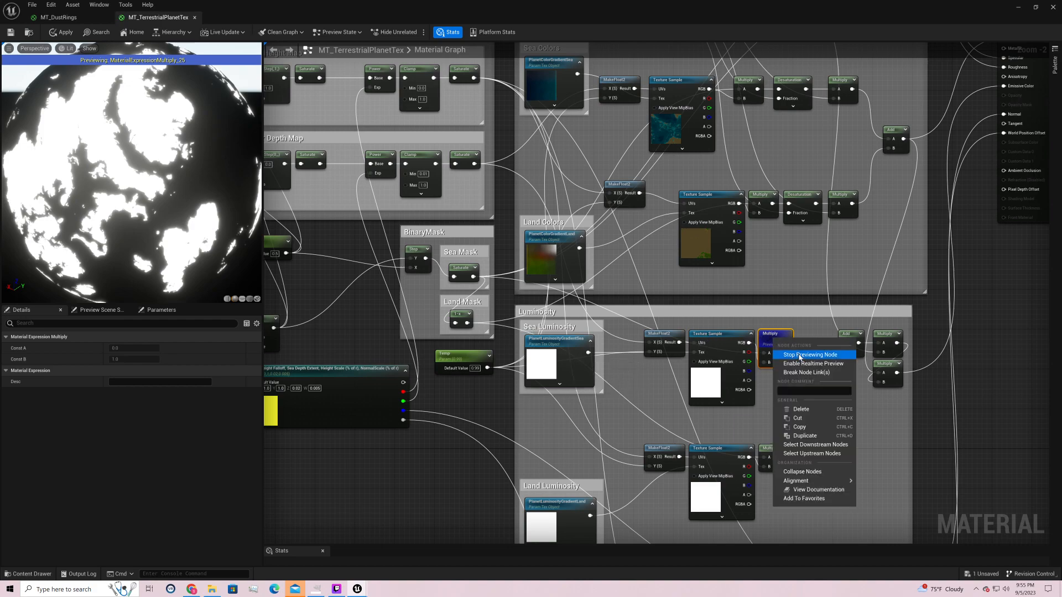
{"action": "left_click", "coordinate": [798, 354]}
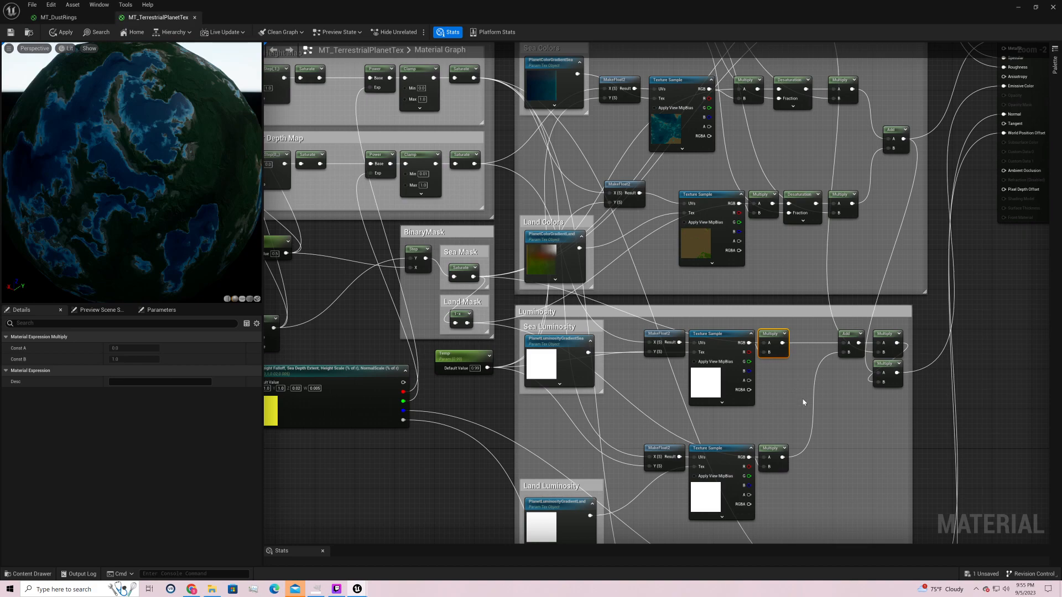
- Examine the Luminosity group's gradient inputs, texture samples and mask multiplications for both sea and land
{"action": "right_click_drag", "start_coordinate": [753, 364], "coordinate": [725, 295]}
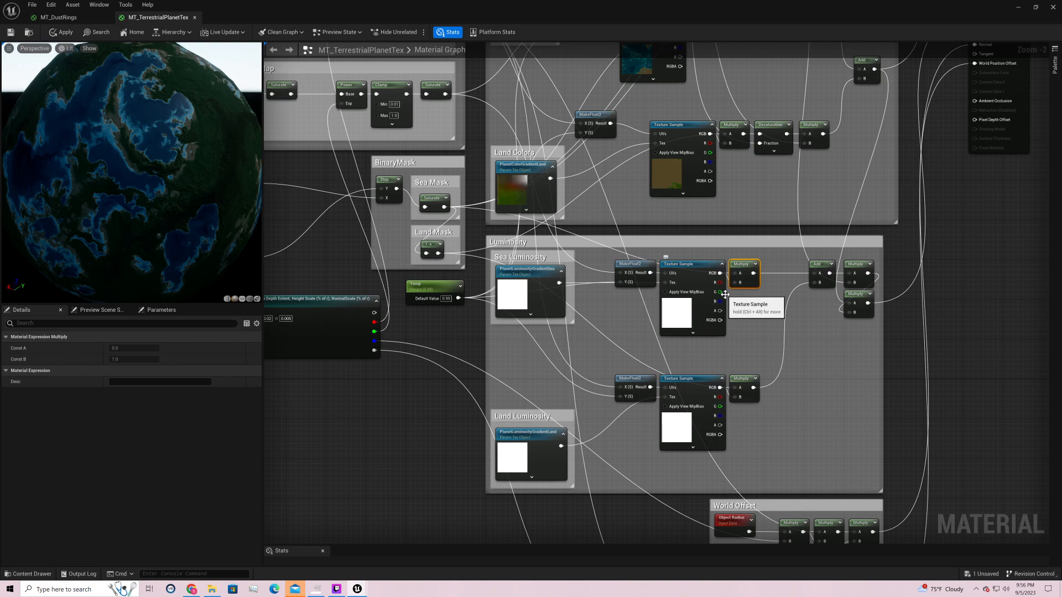
{"action": "left_click", "coordinate": [696, 266]}
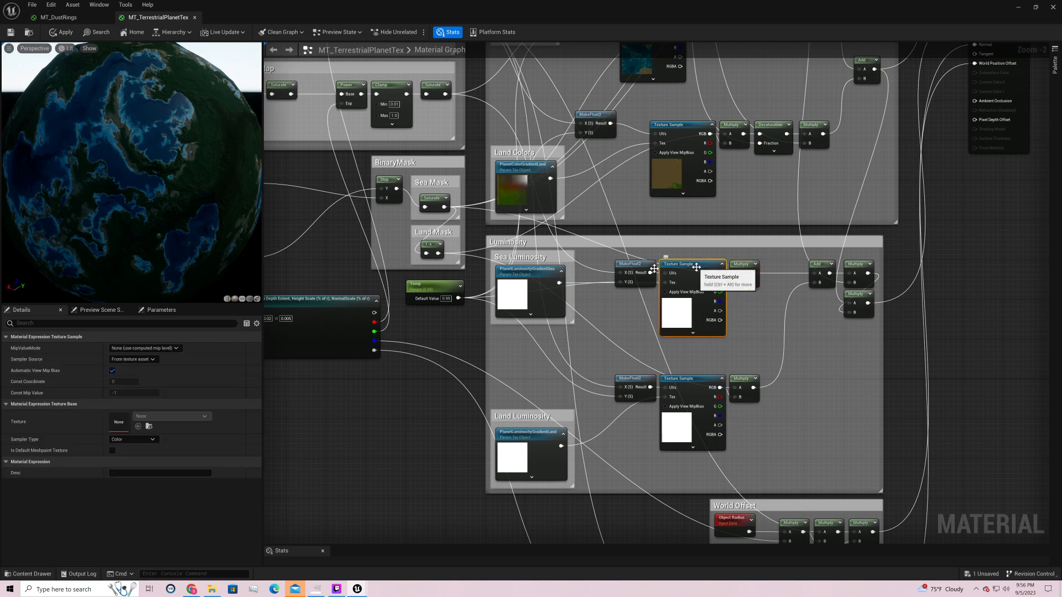
{"action": "left_click", "coordinate": [541, 293]}
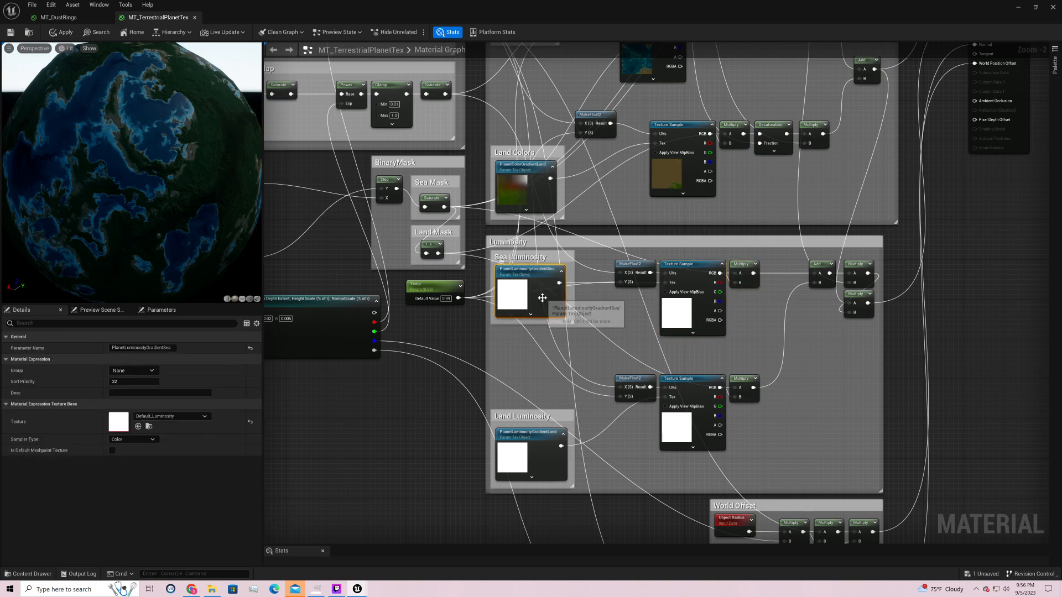
{"action": "left_click", "coordinate": [678, 265]}
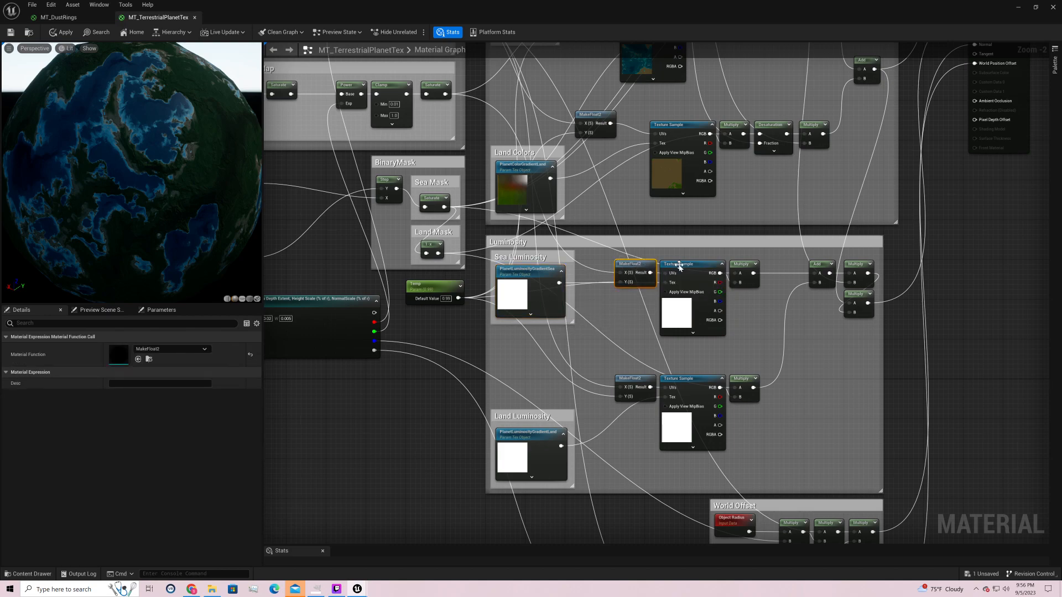
{"action": "left_click", "coordinate": [435, 199]}
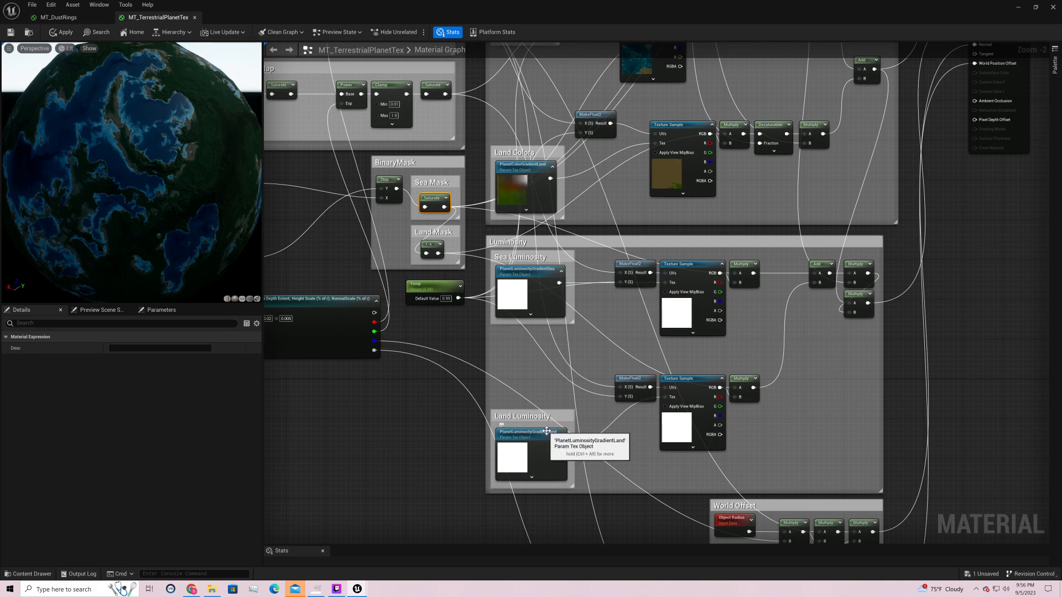
{"action": "left_click", "coordinate": [689, 384]}
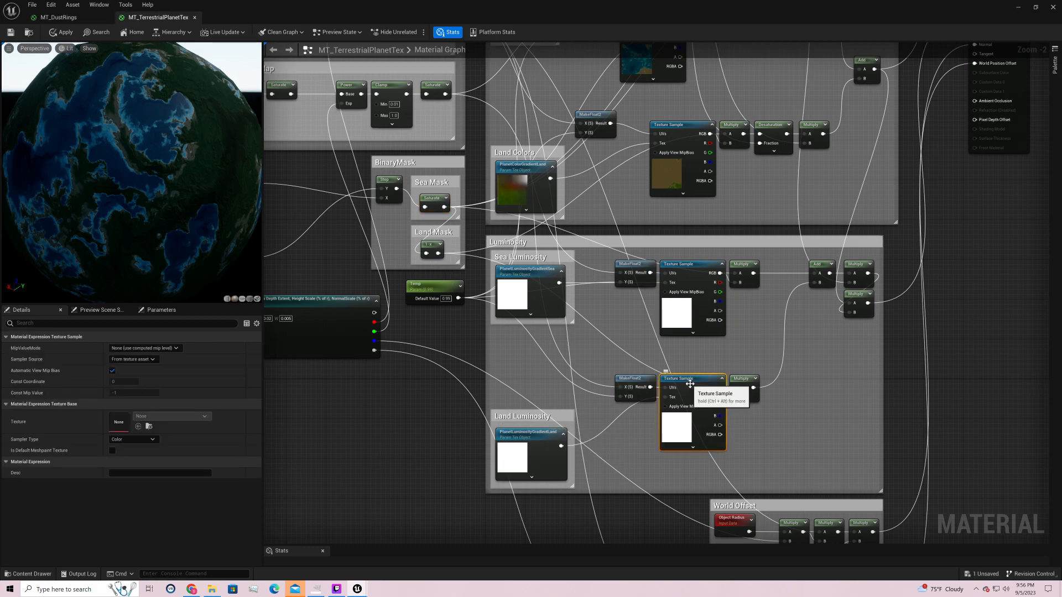
{"action": "left_click", "coordinate": [741, 380]}
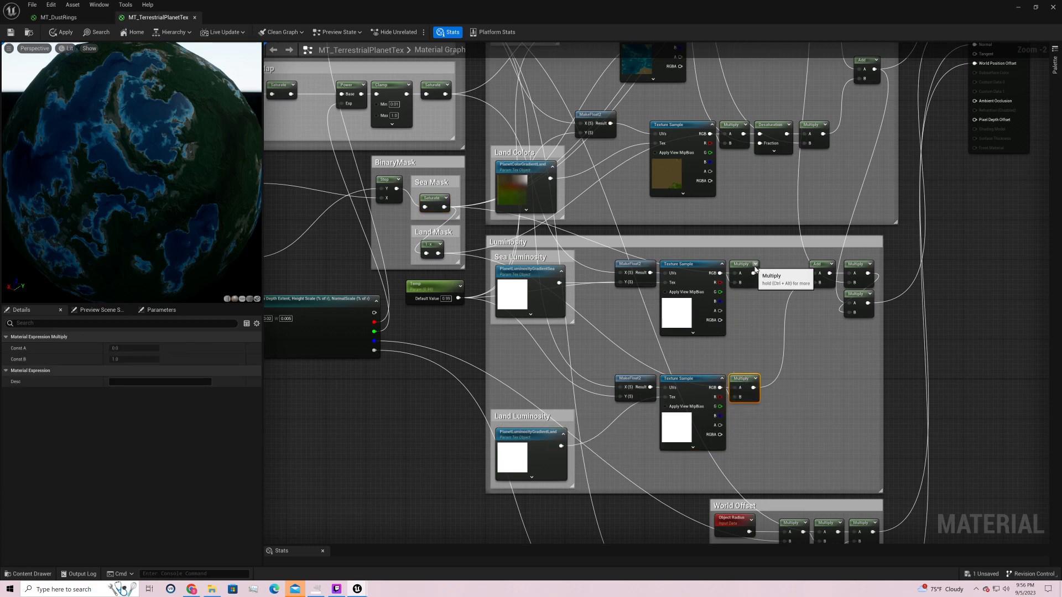
- Trace the combined luminosity and color sums to the final Multiply nodes, and preview the first Multiply after the luminosity Add
{"action": "right_click_drag", "start_coordinate": [827, 368], "coordinate": [699, 454]}
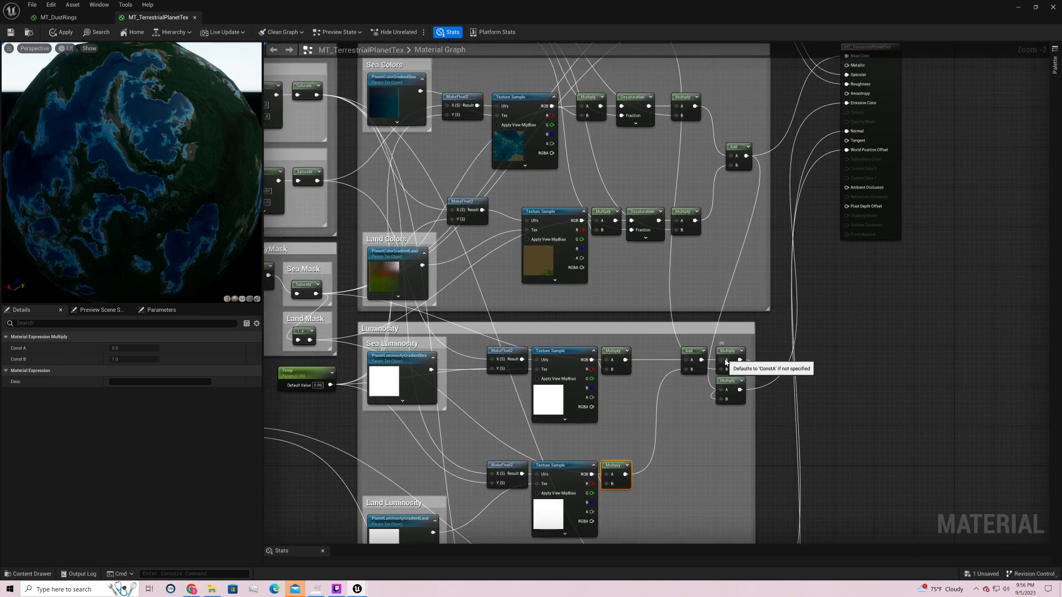
{"action": "left_click", "coordinate": [728, 351]}
{"action": "right_click_drag", "start_coordinate": [764, 320], "coordinate": [781, 434]}
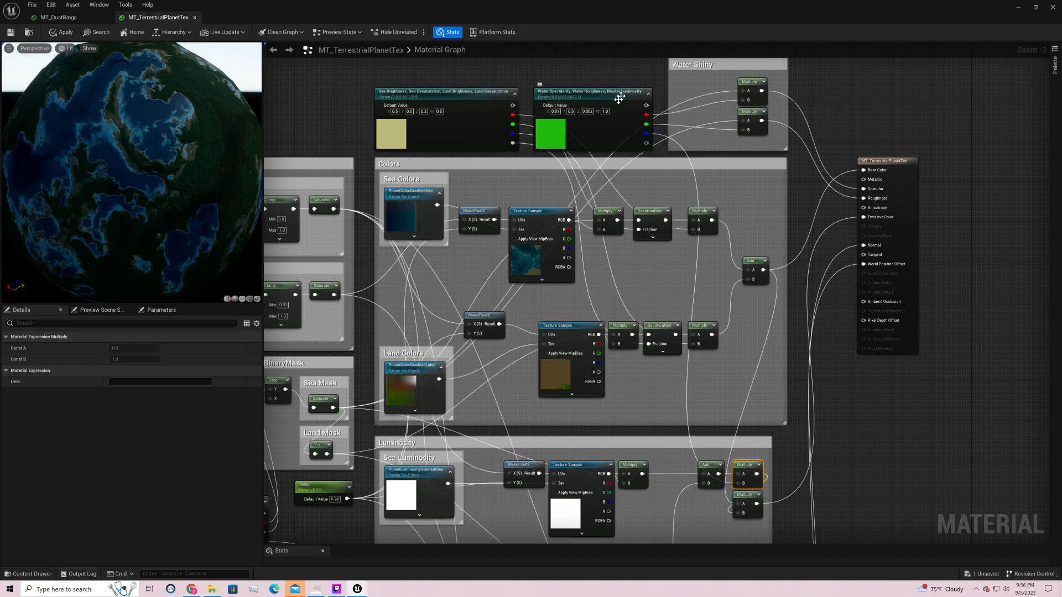
{"action": "right_click_drag", "start_coordinate": [849, 447], "coordinate": [765, 386]}
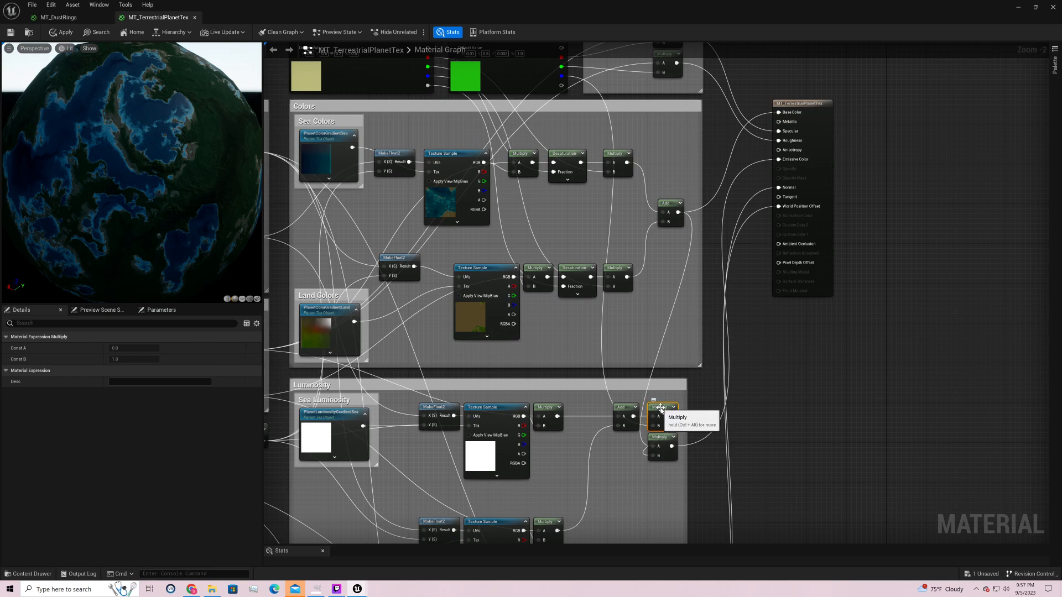
{"action": "left_click", "coordinate": [676, 212]}
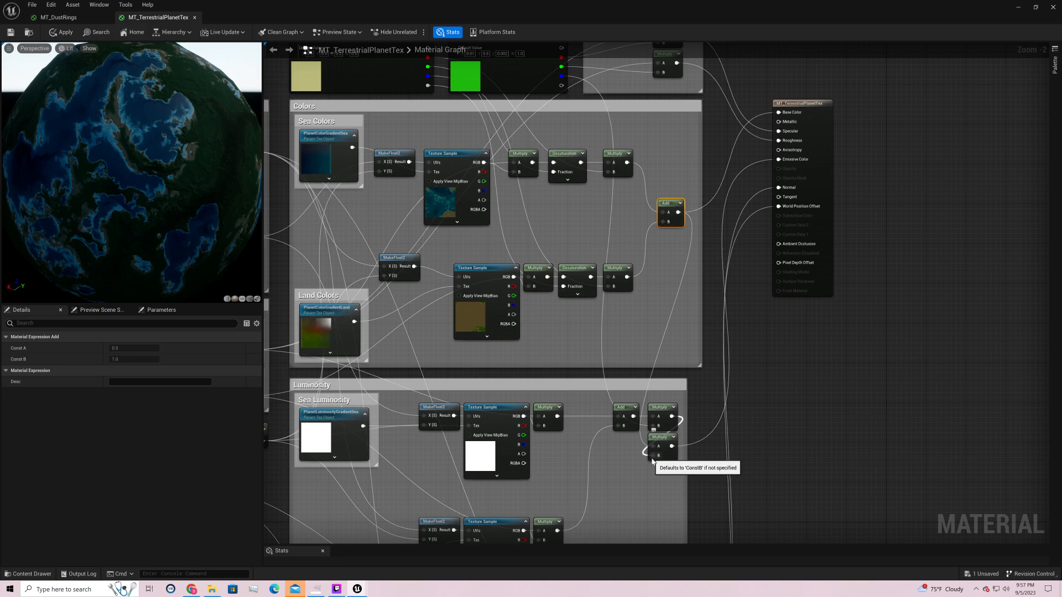
{"action": "right_click", "coordinate": [666, 415]}
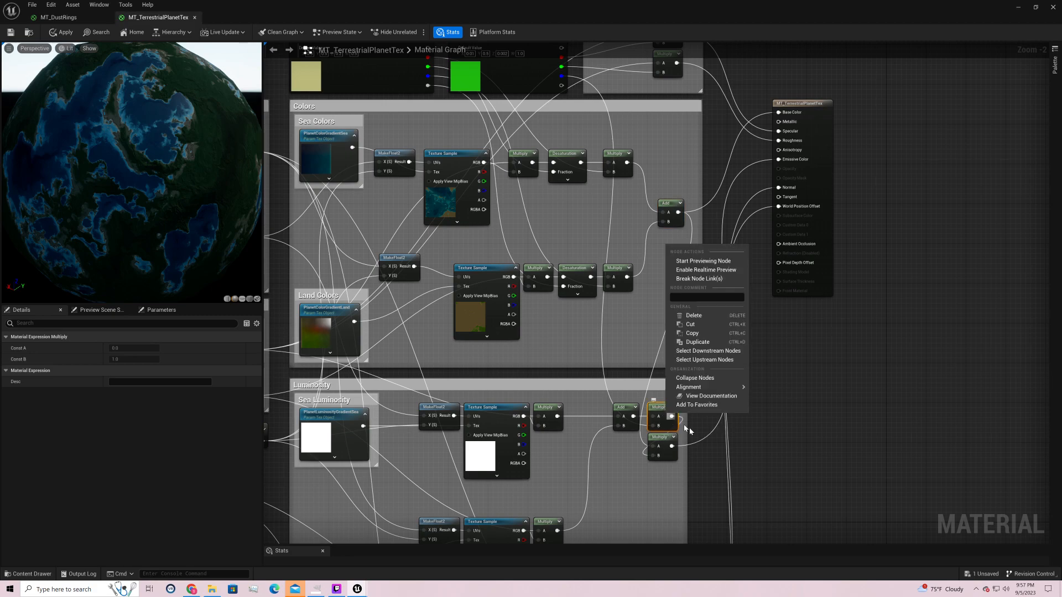
{"action": "left_click", "coordinate": [712, 261]}
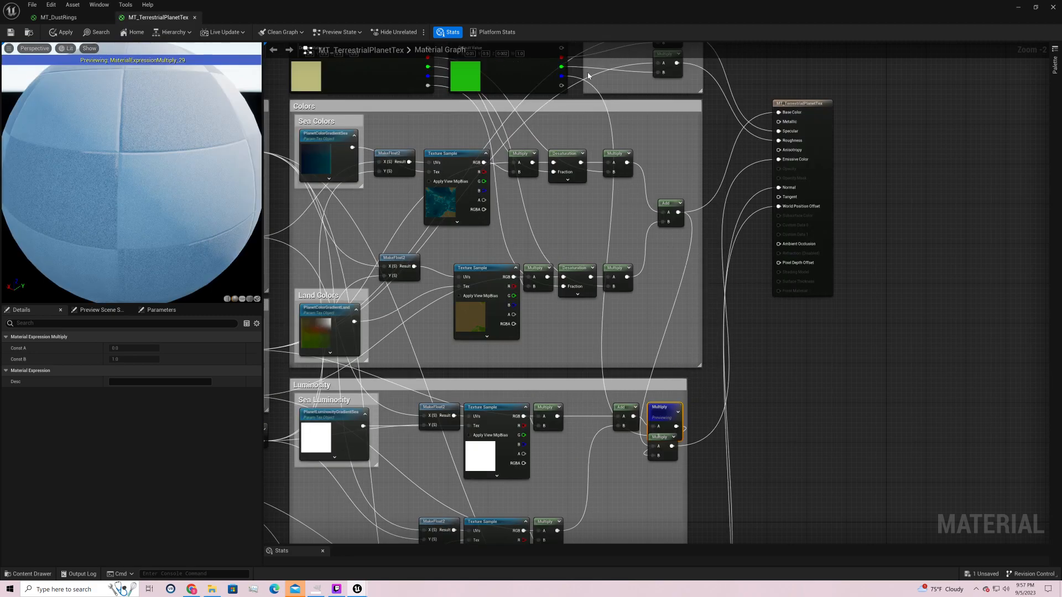
- Set the Master Luminosity Z default to 1 and preview the last Multiply node feeding Emissive Color
{"action": "right_click_drag", "start_coordinate": [587, 75], "coordinate": [612, 113]}
{"action": "left_click", "coordinate": [530, 94]}
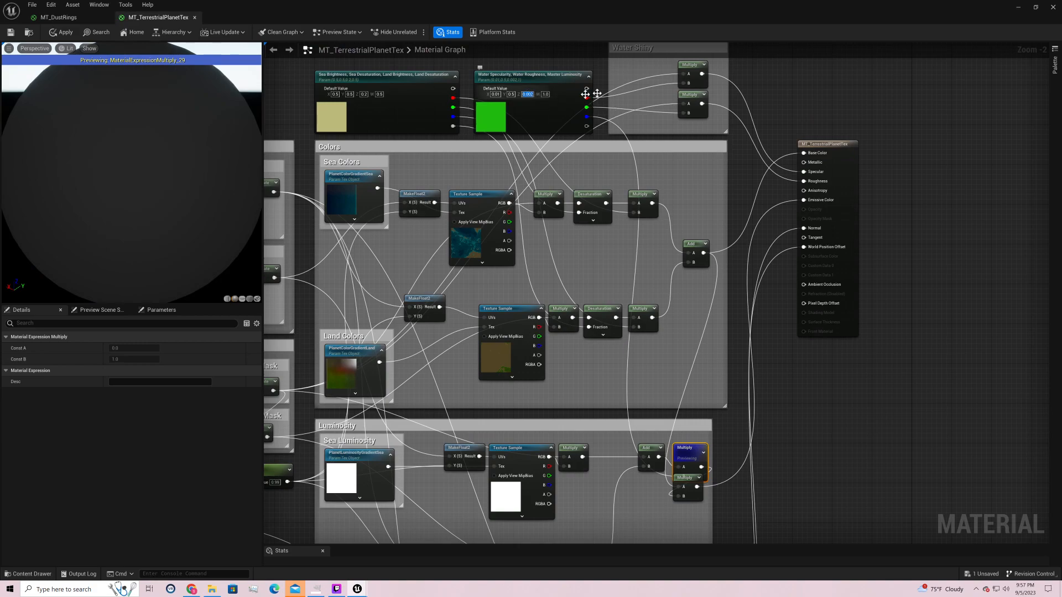
{"action": "type", "text": "1"}
{"action": "key", "text": "Return"}
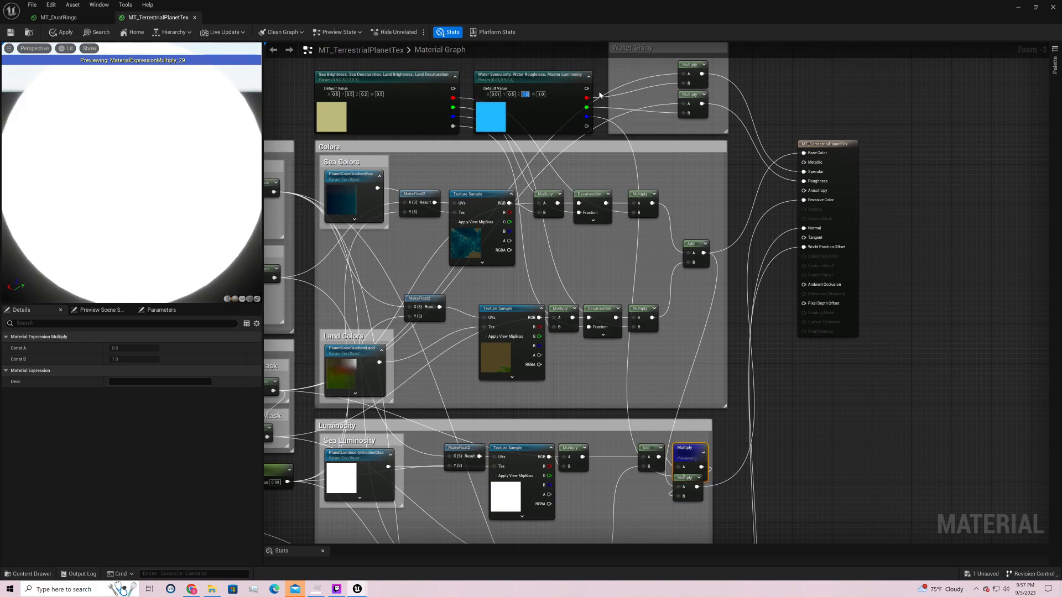
{"action": "right_click", "coordinate": [689, 487]}
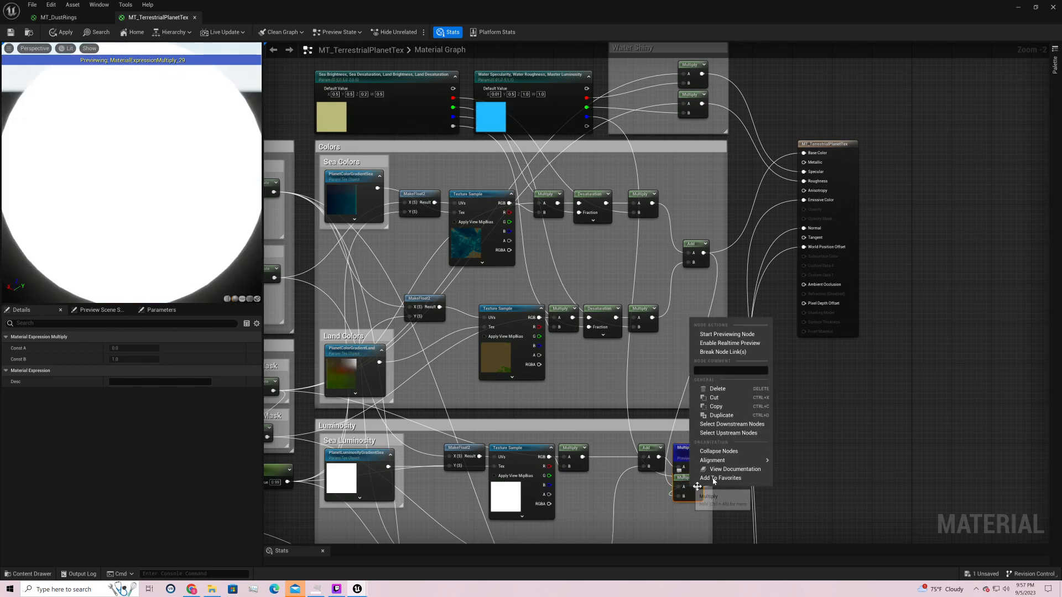
{"action": "left_click", "coordinate": [729, 334]}
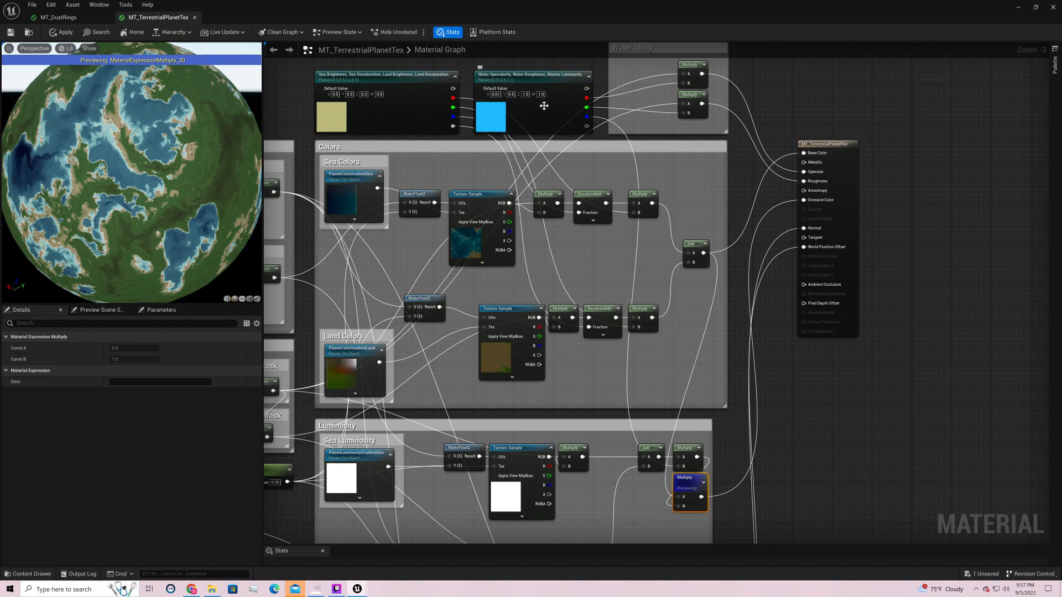
- Set the Master Luminosity Z default to 0.01 and stop previewing the final luminosity Multiply node
{"action": "left_click", "coordinate": [526, 94]}
{"action": "type", "text": "0.01"}
{"action": "key", "text": "Return"}
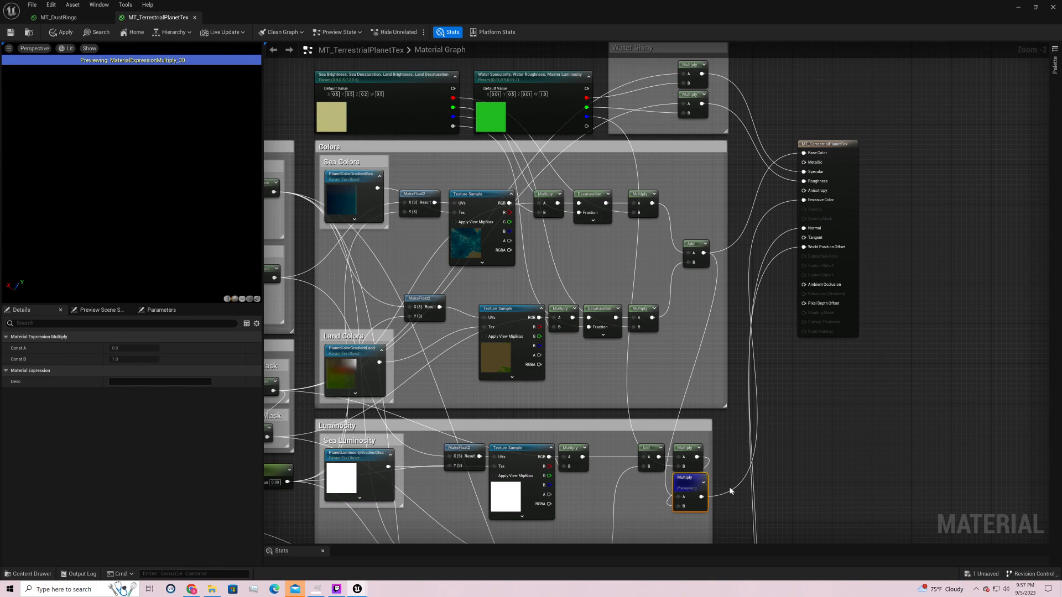
{"action": "right_click", "coordinate": [695, 482]}
{"action": "left_click", "coordinate": [759, 334]}
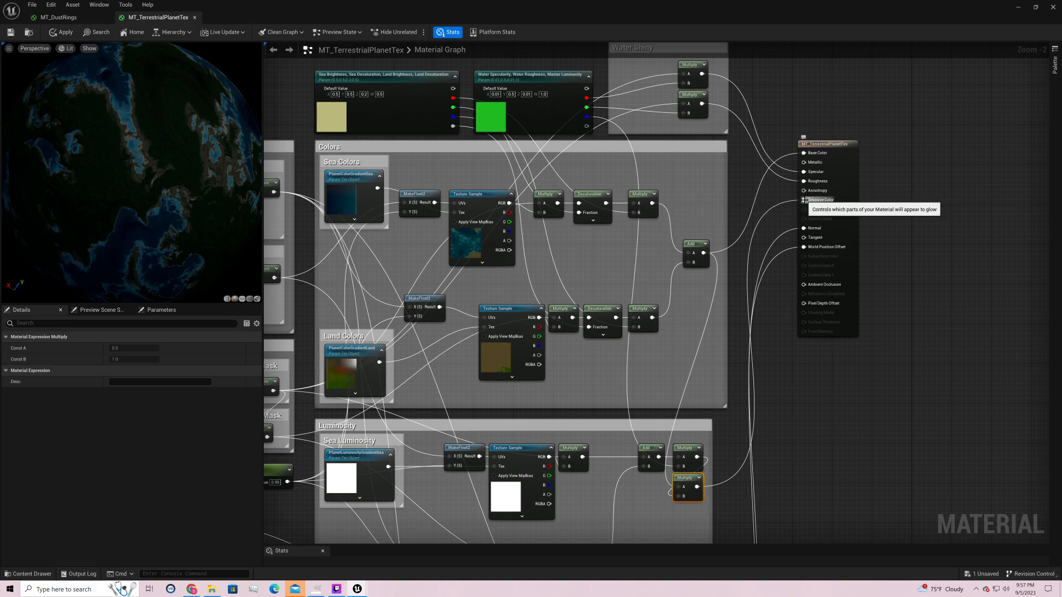
- Turn off Show Environment in the preview scene and frame the lit side of the whole planet
{"action": "left_click_drag", "start_coordinate": [133, 158], "coordinate": [148, 176]}
{"action": "scroll", "coordinate": [158, 156], "scroll_direction": "down", "scroll_amount": 5}
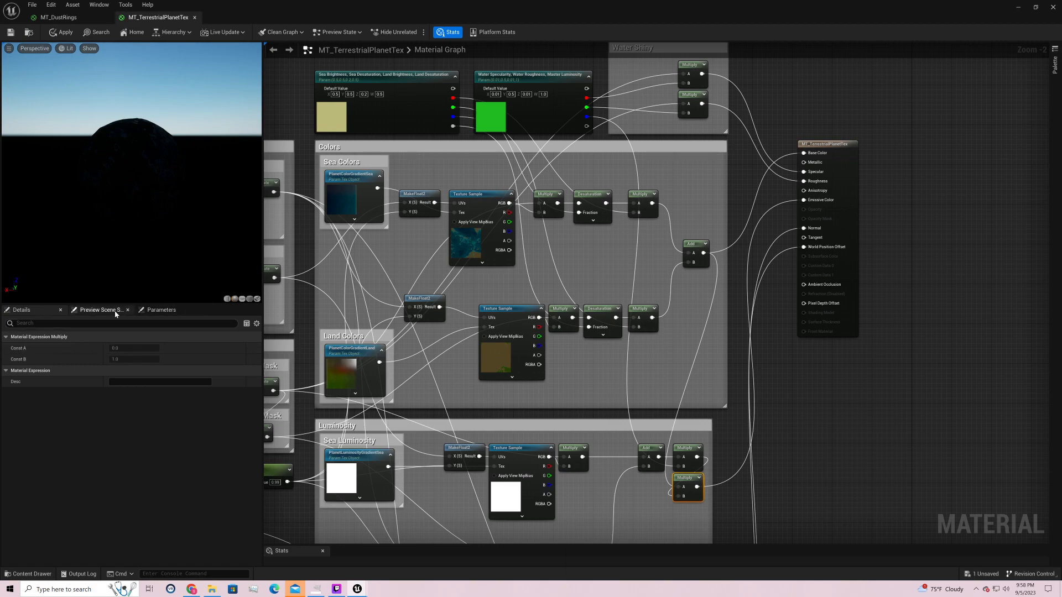
{"action": "left_click", "coordinate": [97, 309]}
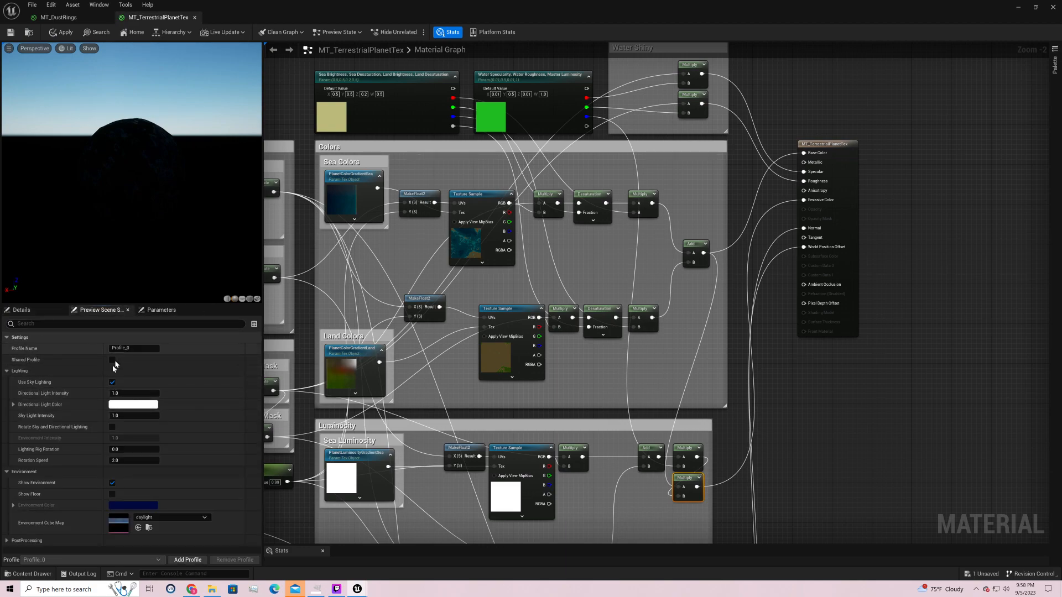
{"action": "left_click", "coordinate": [111, 482]}
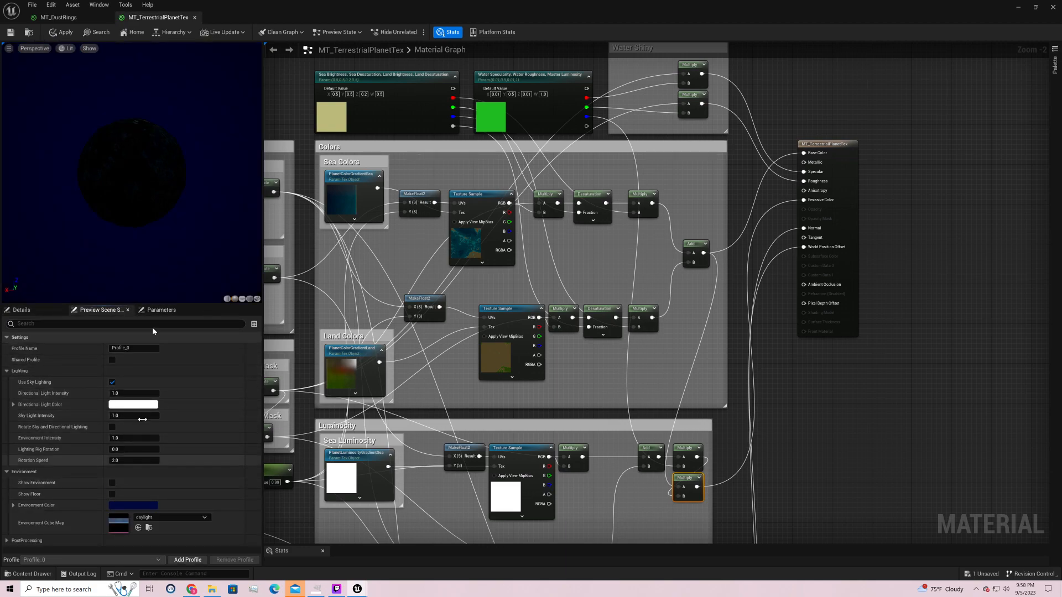
{"action": "left_click_drag", "start_coordinate": [190, 239], "coordinate": [222, 220]}
{"action": "scroll", "coordinate": [214, 225], "scroll_direction": "up", "scroll_amount": 3}
{"action": "scroll", "coordinate": [222, 221], "scroll_direction": "up", "scroll_amount": 3}
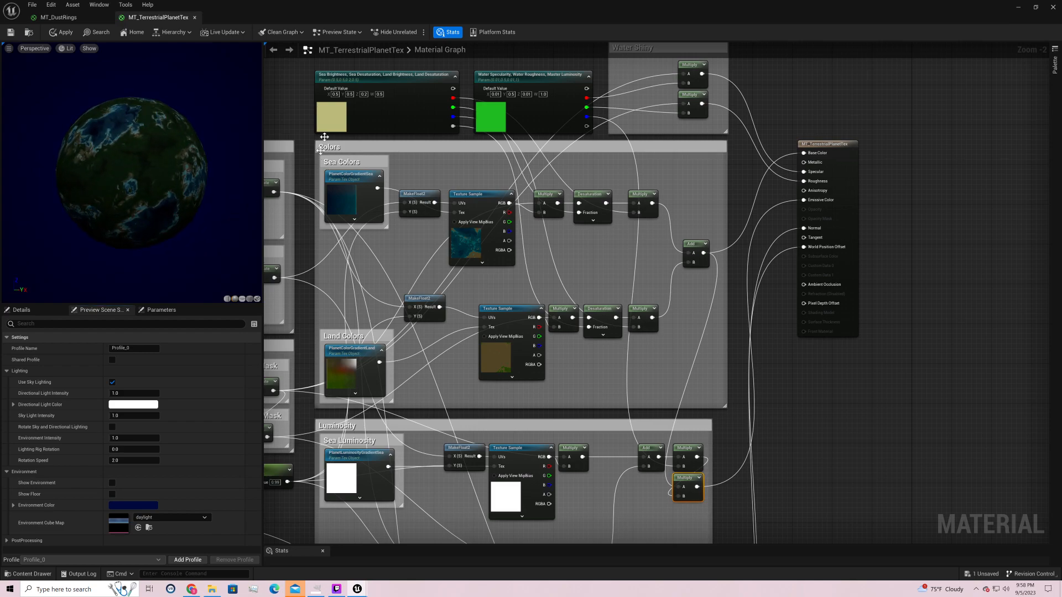
- Set the Land Brightness (Z) and Sea Brightness (X) defaults to 1 and view the planet from another side
{"action": "left_click", "coordinate": [365, 95]}
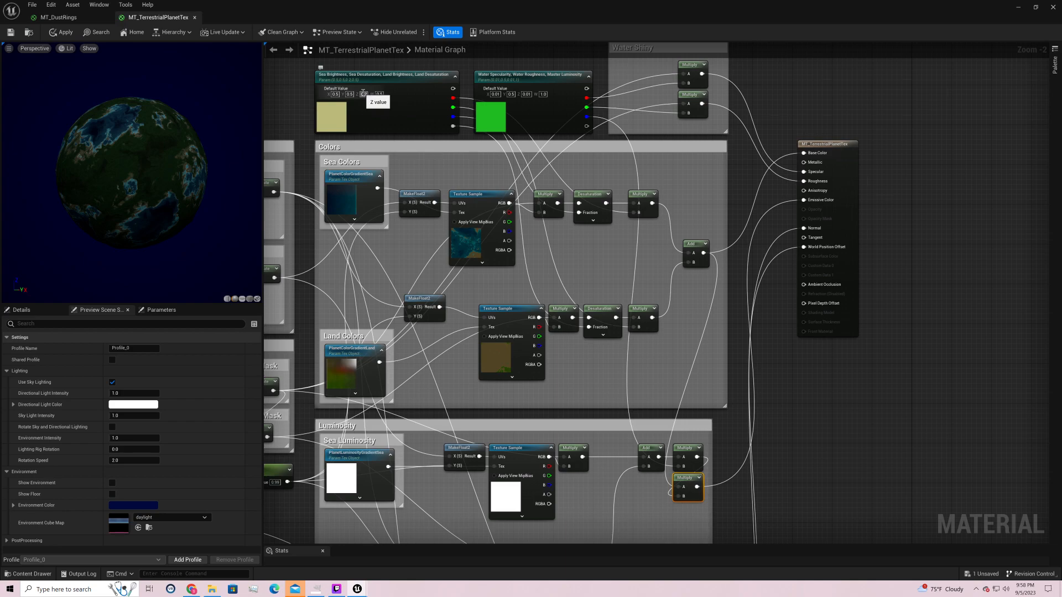
{"action": "type", "text": "1"}
{"action": "key", "text": "Return"}
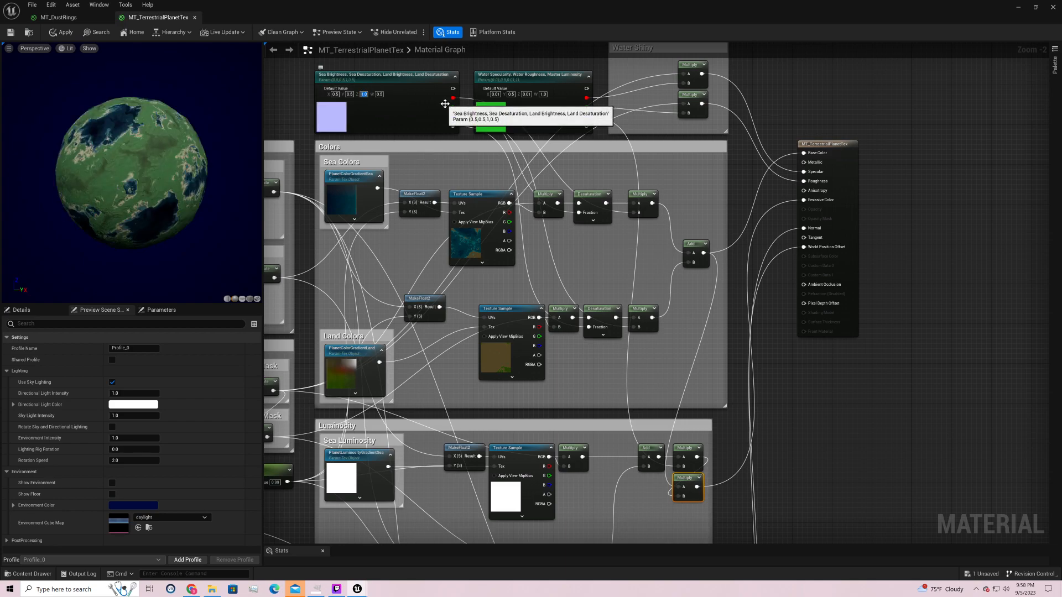
{"action": "left_click", "coordinate": [337, 94]}
{"action": "type", "text": "1"}
{"action": "key", "text": "Return"}
{"action": "left_click_drag", "start_coordinate": [111, 151], "coordinate": [17, 181]}
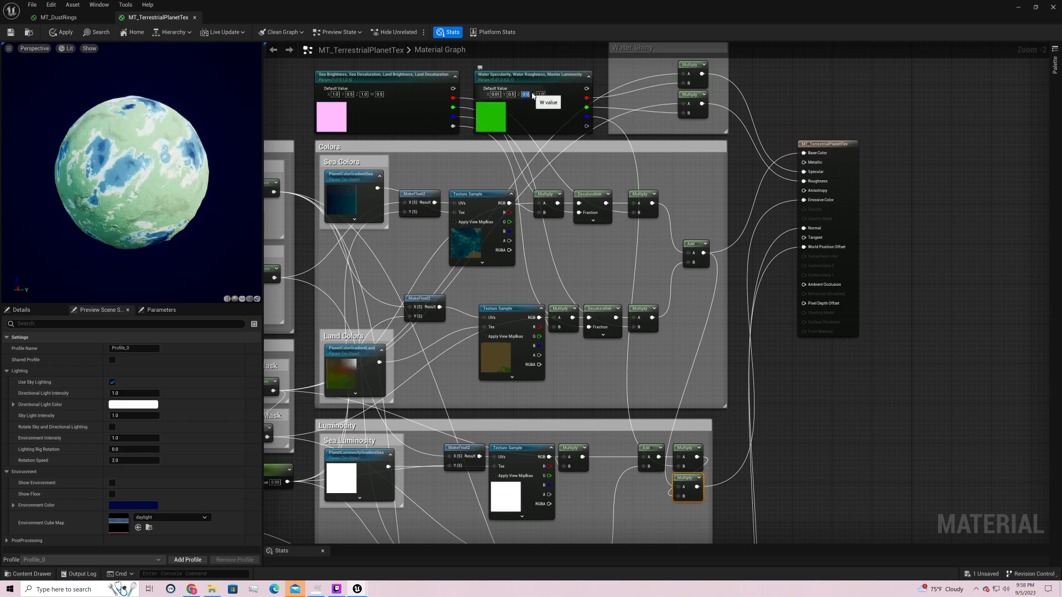
- Set the Master Luminosity (Z) default to 0, change it to 0.001, and save the material
{"action": "type", "text": "0"}
{"action": "key", "text": "Return"}
{"action": "mouse_move", "coordinate": [132, 171]}
{"action": "left_mouse_down"}
{"action": "mouse_move", "coordinate": [165, 160]}
{"action": "mouse_move", "coordinate": [113, 173]}
{"action": "left_mouse_up"}
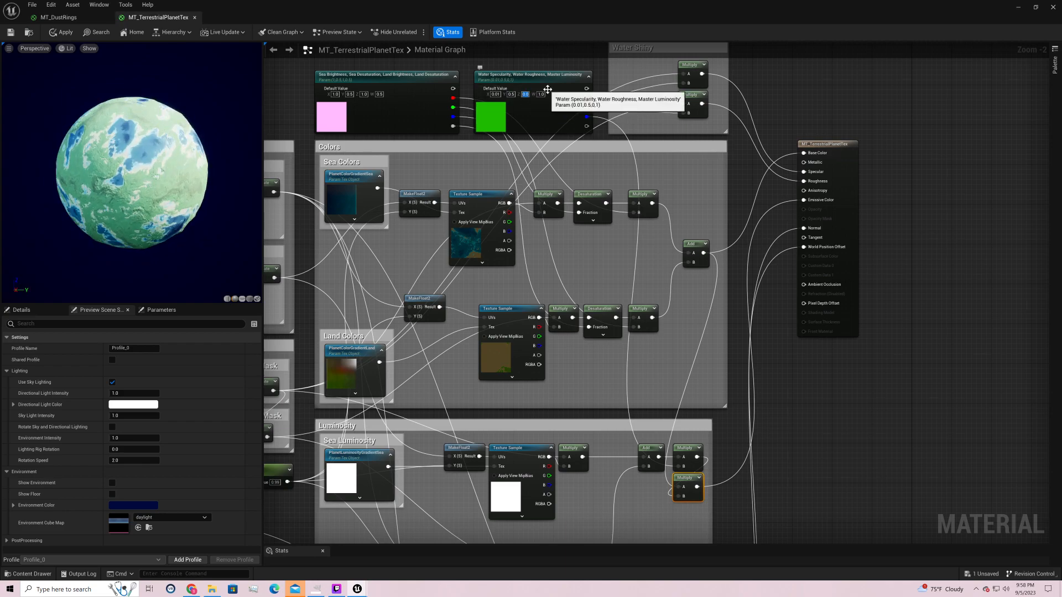
{"action": "type", "text": ".001"}
{"action": "key", "text": "Return"}
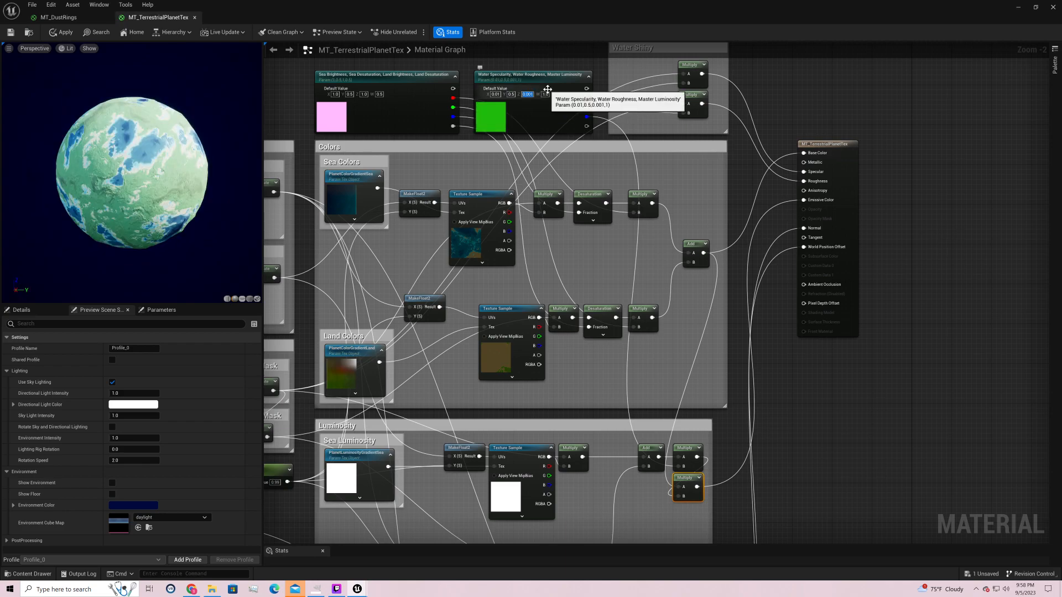
{"action": "left_click", "coordinate": [10, 32]}
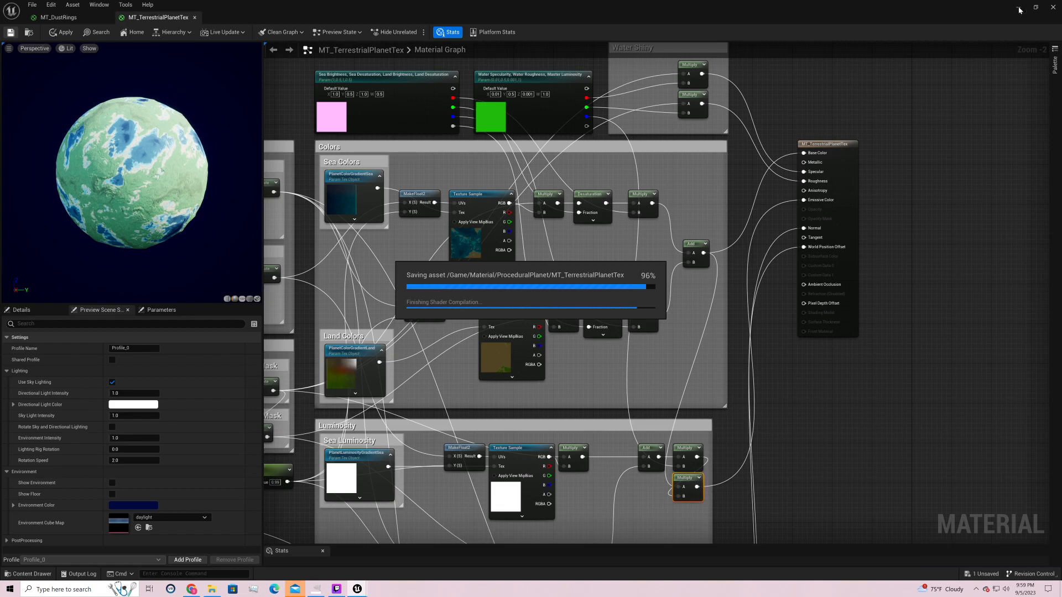
- Switch to the level, select the Planet actor and open its material instance beside the viewport with the full parameter names readable
{"action": "left_click", "coordinate": [1017, 8]}
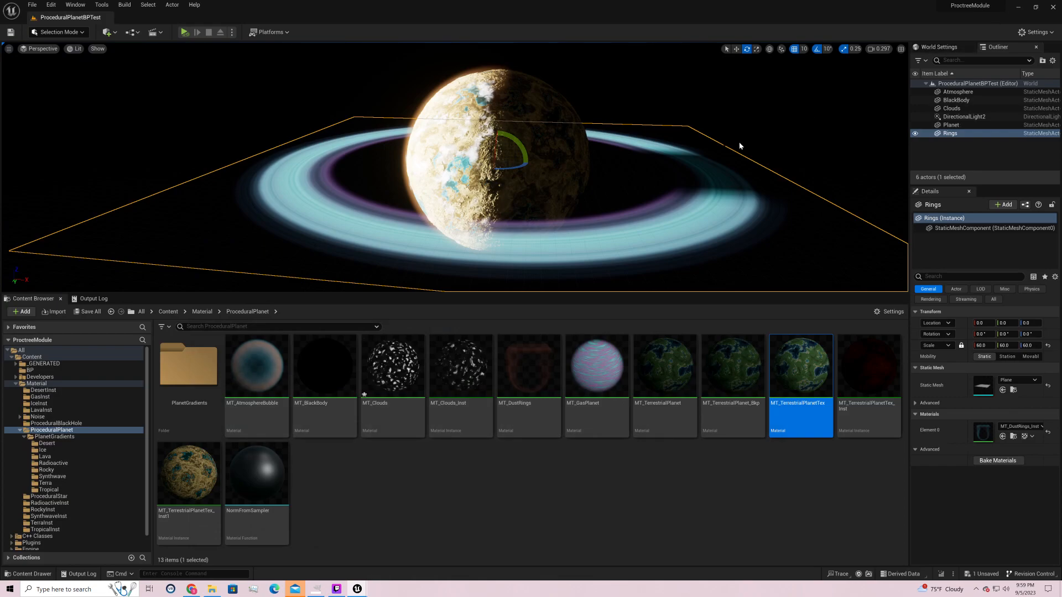
{"action": "scroll", "coordinate": [739, 145], "scroll_direction": "up", "scroll_amount": 5}
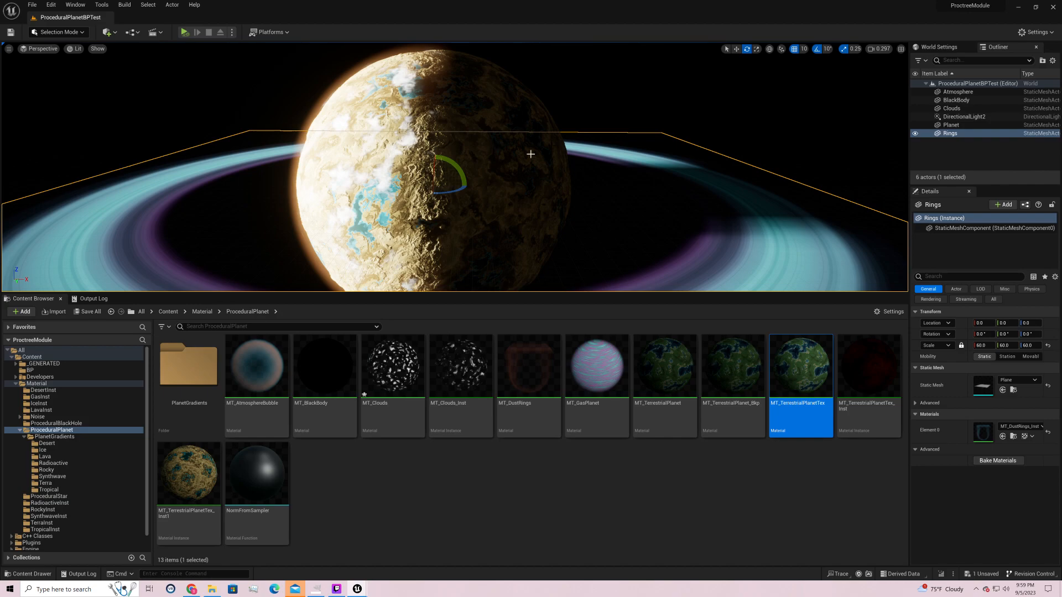
{"action": "left_click", "coordinate": [964, 125]}
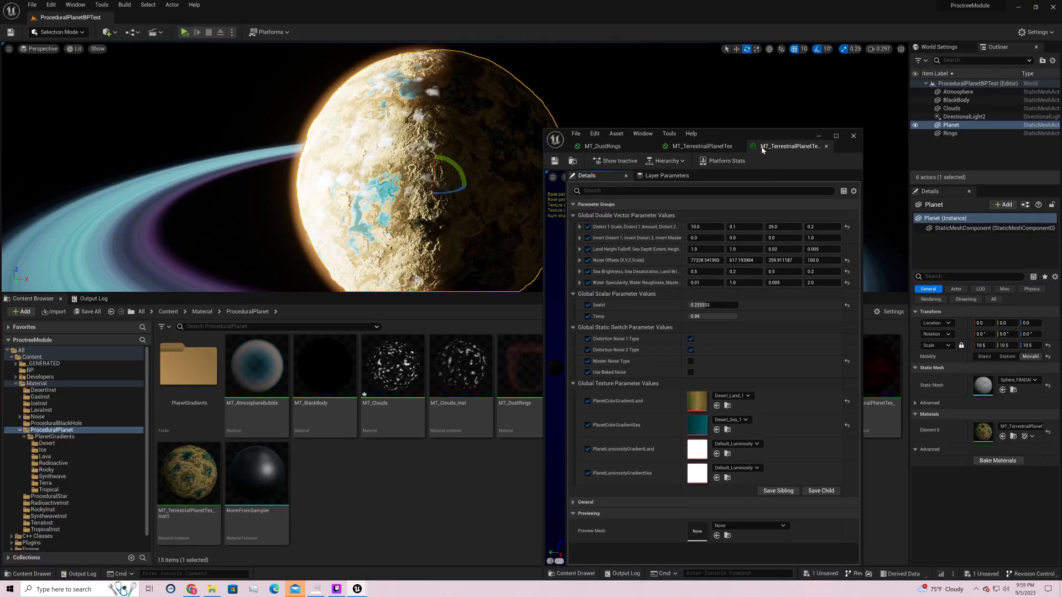
{"action": "left_click_drag", "start_coordinate": [747, 133], "coordinate": [874, 63]}
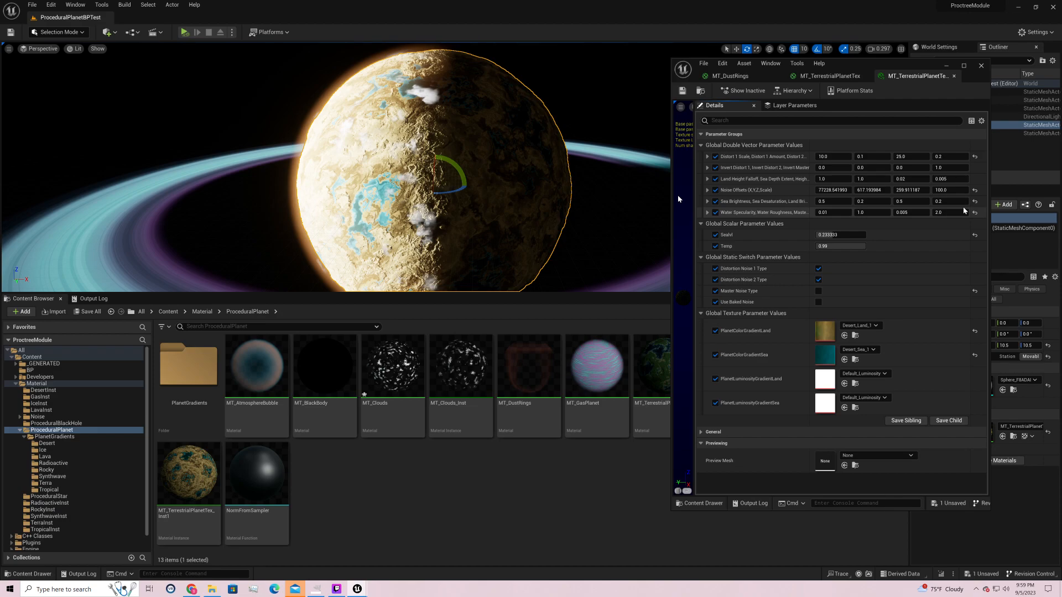
{"action": "left_click_drag", "start_coordinate": [689, 206], "coordinate": [608, 210]}
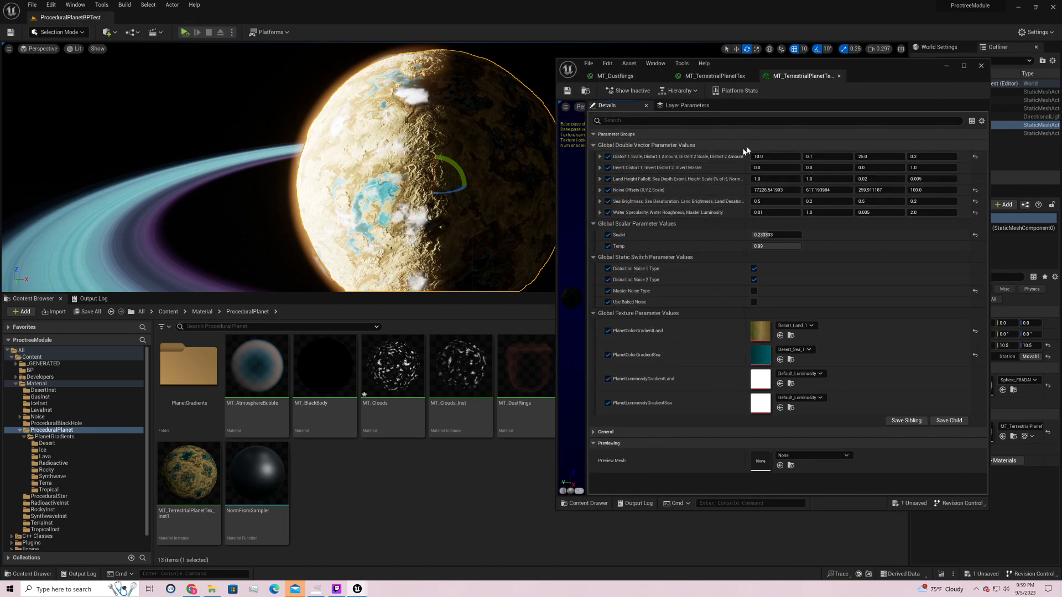
{"action": "left_click_drag", "start_coordinate": [746, 163], "coordinate": [769, 166]}
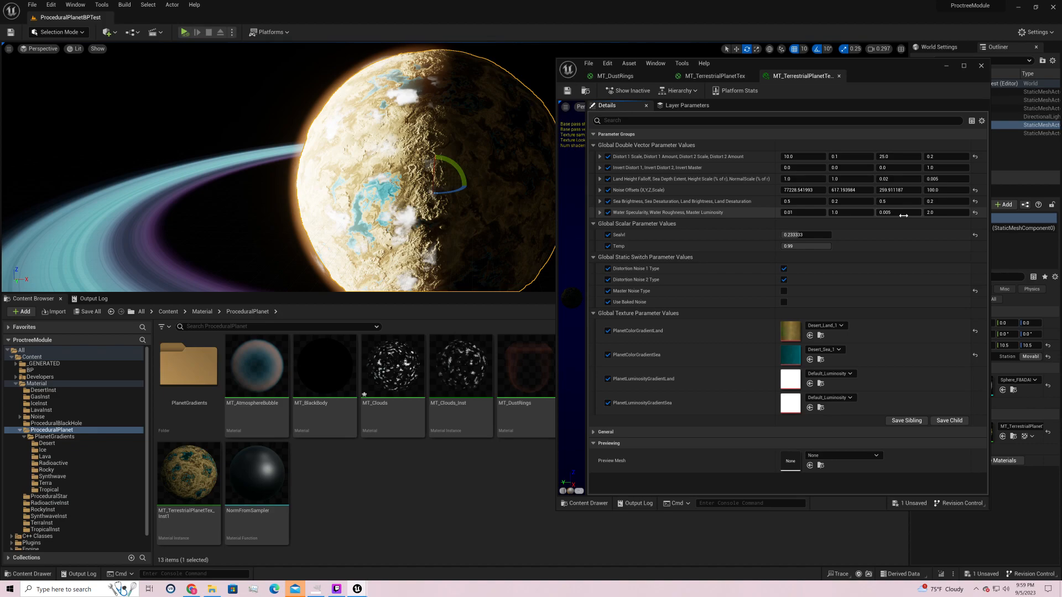
- Test the planet instance's Master Luminosity at 0, 0.002, 1 and 0 again against the level view
{"action": "left_click", "coordinate": [903, 215]}
{"action": "type", "text": "0"}
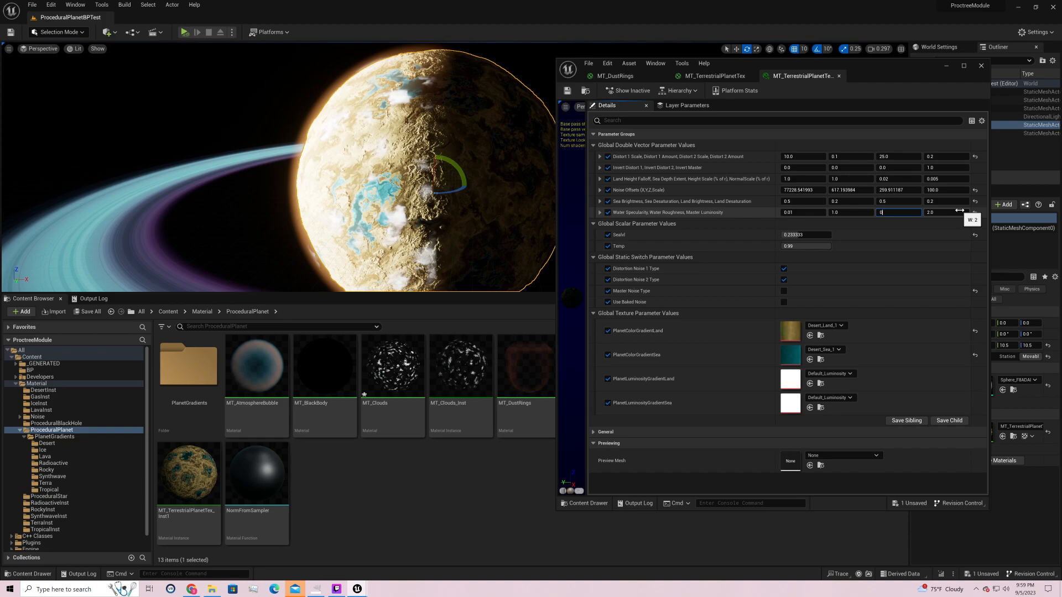
{"action": "key", "text": "Return"}
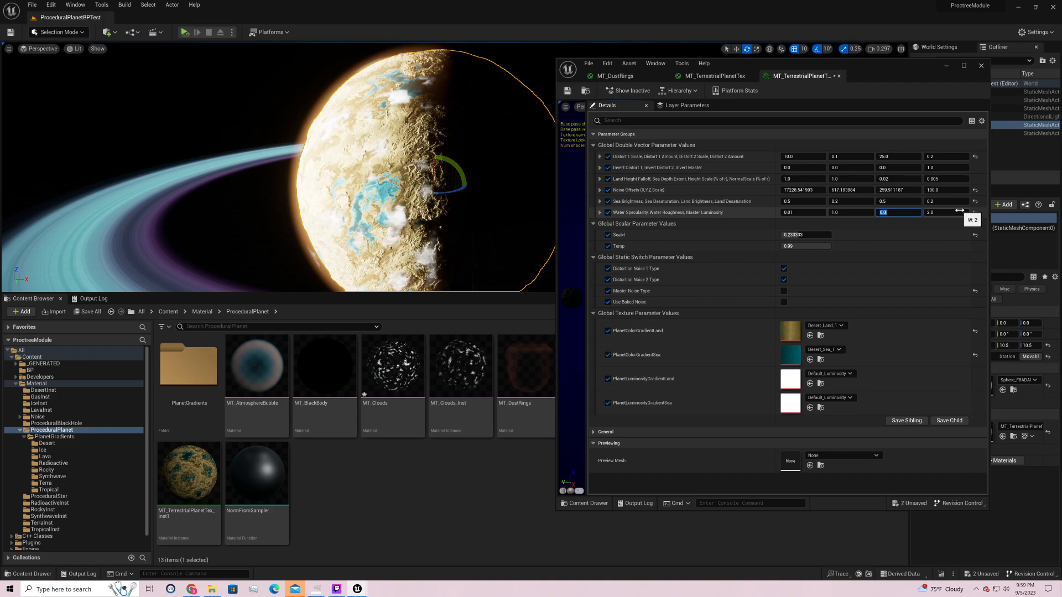
{"action": "type", "text": ".002"}
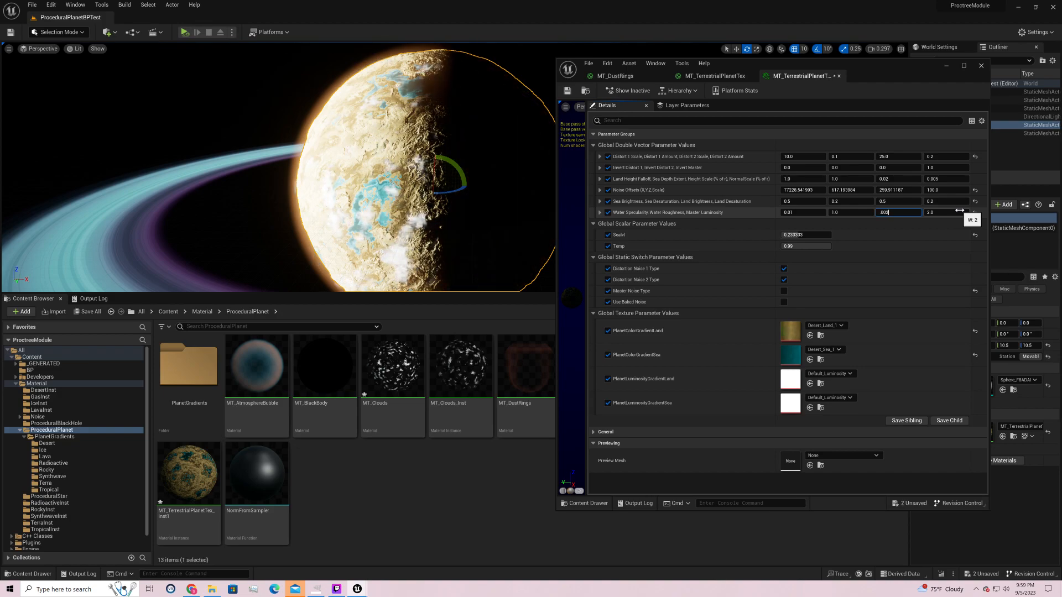
{"action": "key", "text": "Return"}
{"action": "type", "text": "1"}
{"action": "key", "text": "Return"}
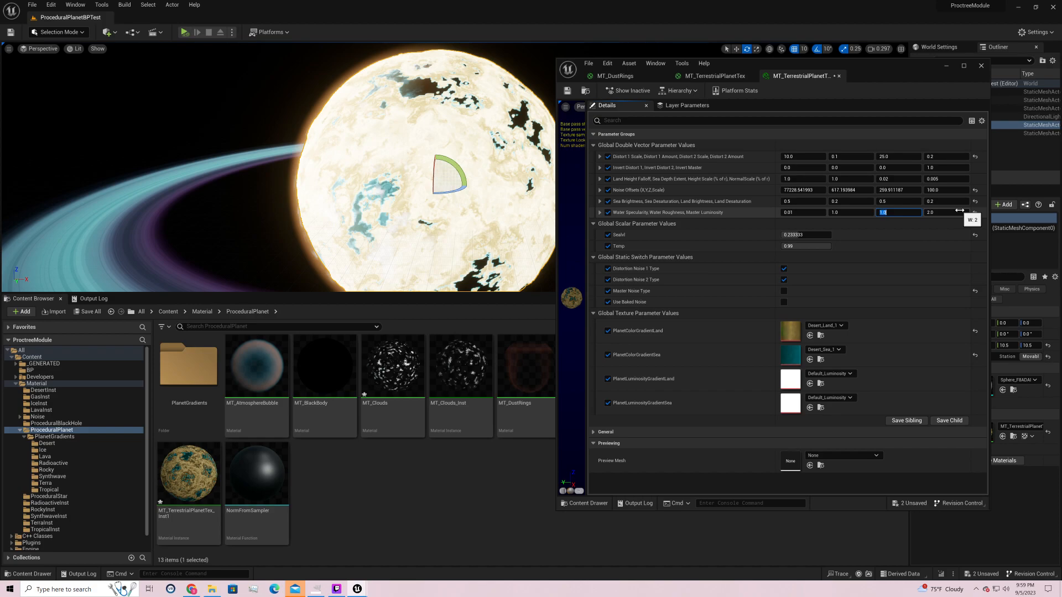
{"action": "type", "text": "0"}
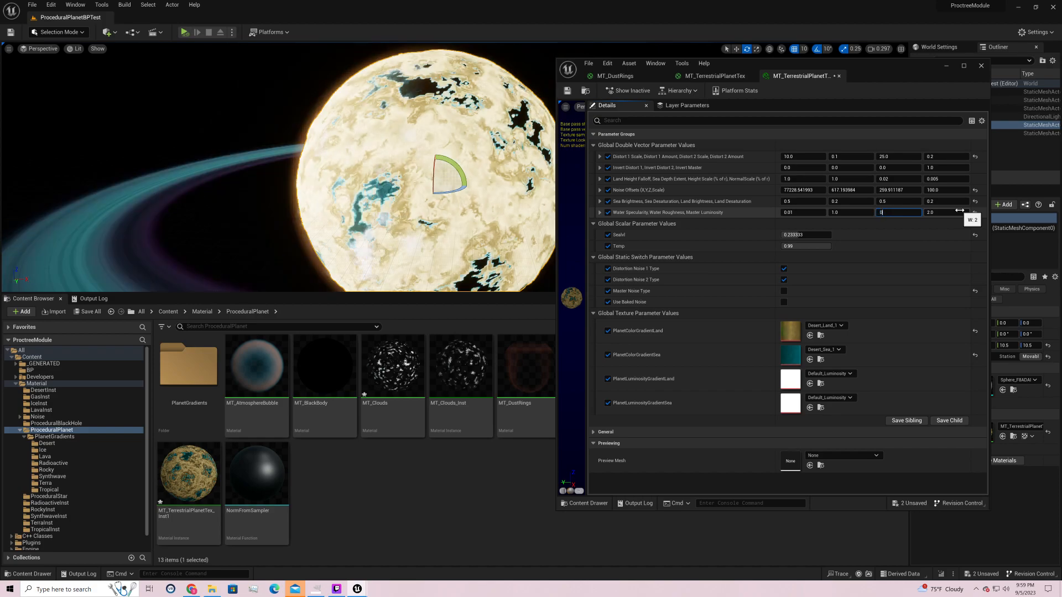
{"action": "key", "text": "Return"}
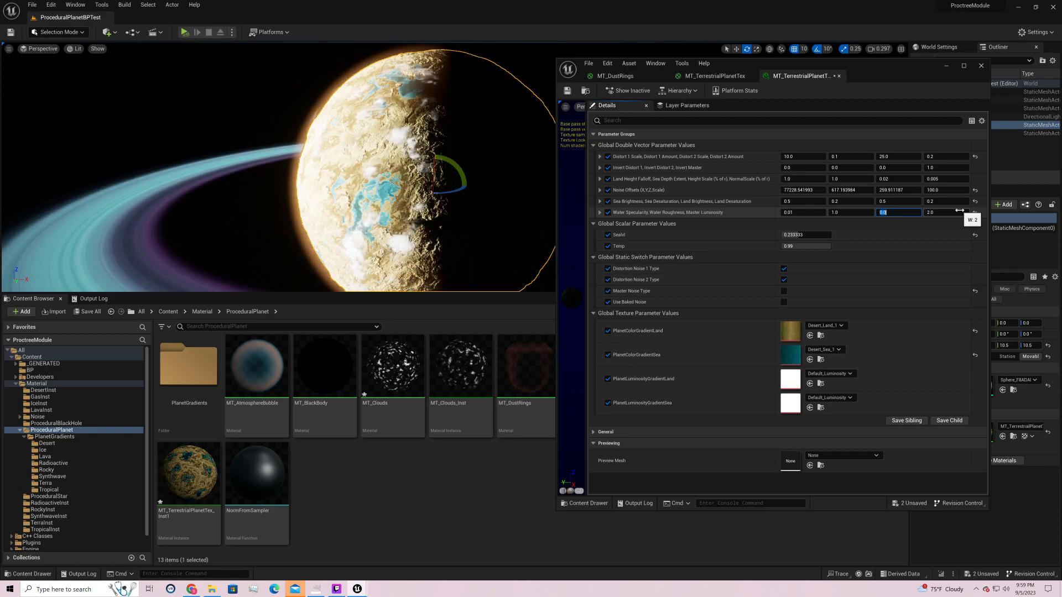
- Set the instance's Master Luminosity to 0.003, look over the planet's dark side in the level, and save the instance
{"action": "type", "text": "0.003"}
{"action": "key", "text": "Return"}
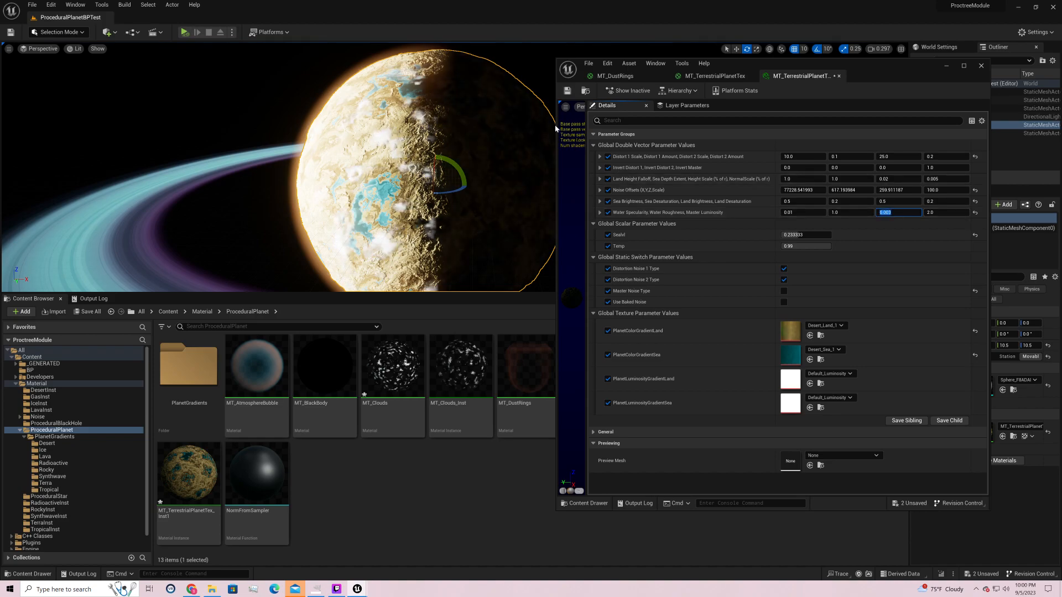
{"action": "right_click_drag", "start_coordinate": [539, 129], "coordinate": [576, 141]}
{"action": "right_click_drag", "start_coordinate": [444, 172], "coordinate": [443, 217]}
{"action": "right_click_drag", "start_coordinate": [444, 172], "coordinate": [492, 194]}
{"action": "key", "text": "w"}
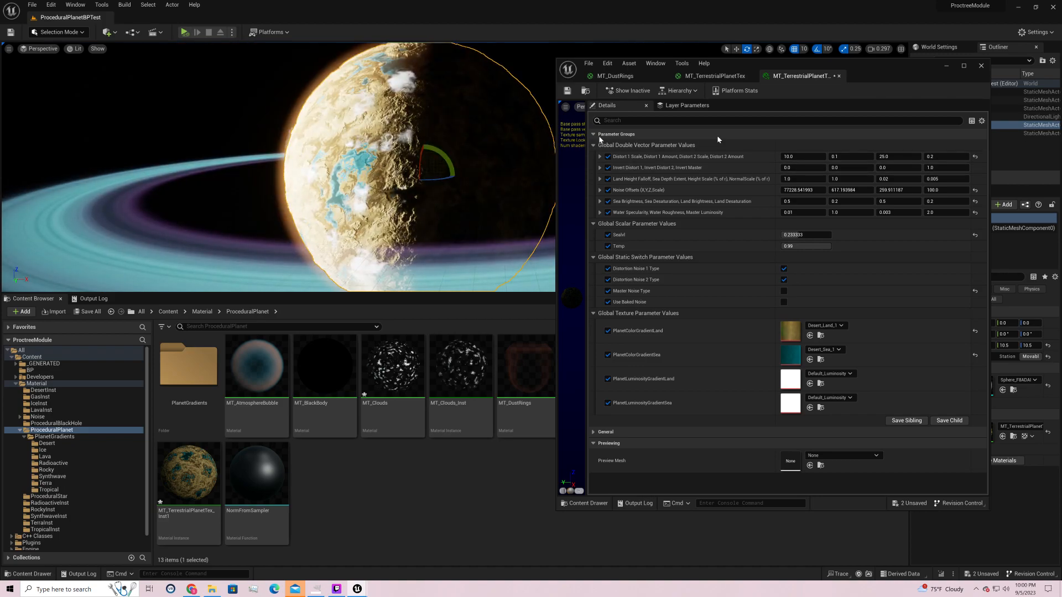
{"action": "key", "text": "ctrl+s"}
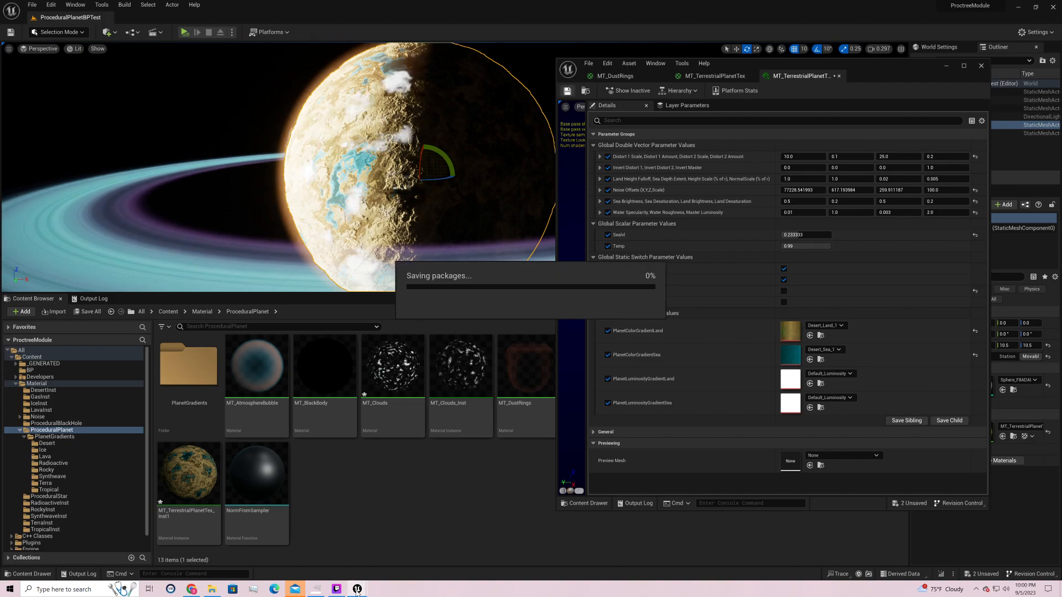
- Return to the MT_TerrestrialPlanetTex graph, maximize it and examine how the Colors group's final Add node feeds the luminosity Multiply nodes
{"action": "mouse_move", "coordinate": [357, 591]}
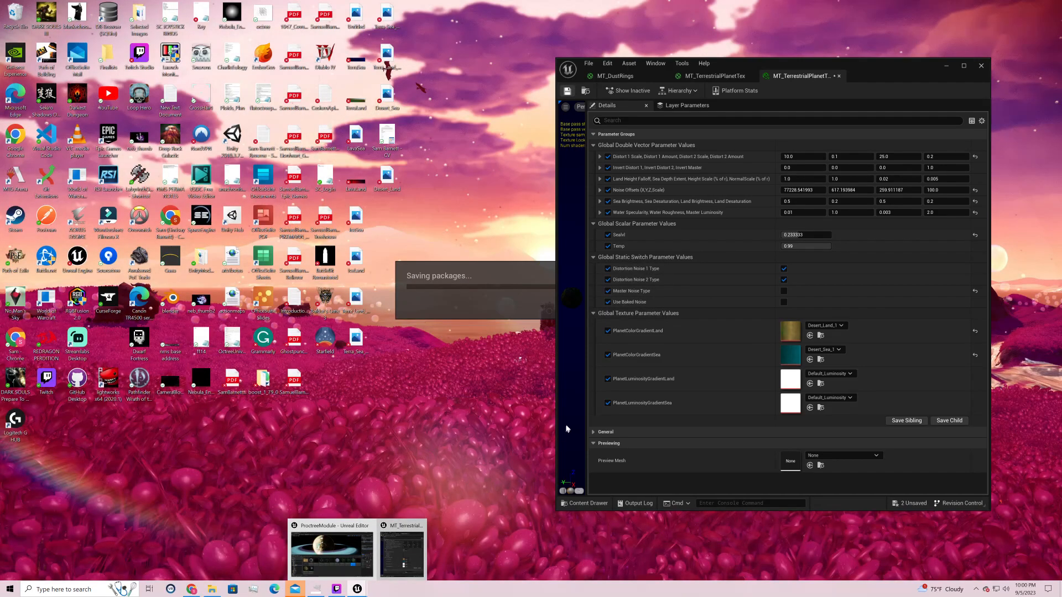
{"action": "left_click", "coordinate": [714, 76]}
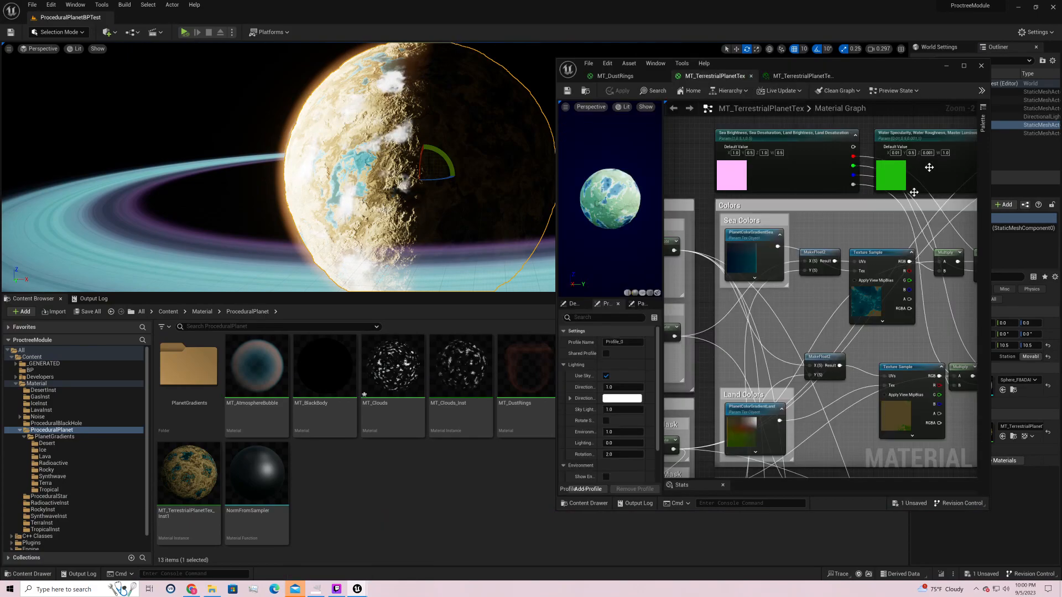
{"action": "left_click", "coordinate": [963, 66]}
{"action": "right_click_drag", "start_coordinate": [782, 480], "coordinate": [858, 307]}
{"action": "right_click_drag", "start_coordinate": [695, 329], "coordinate": [597, 186]}
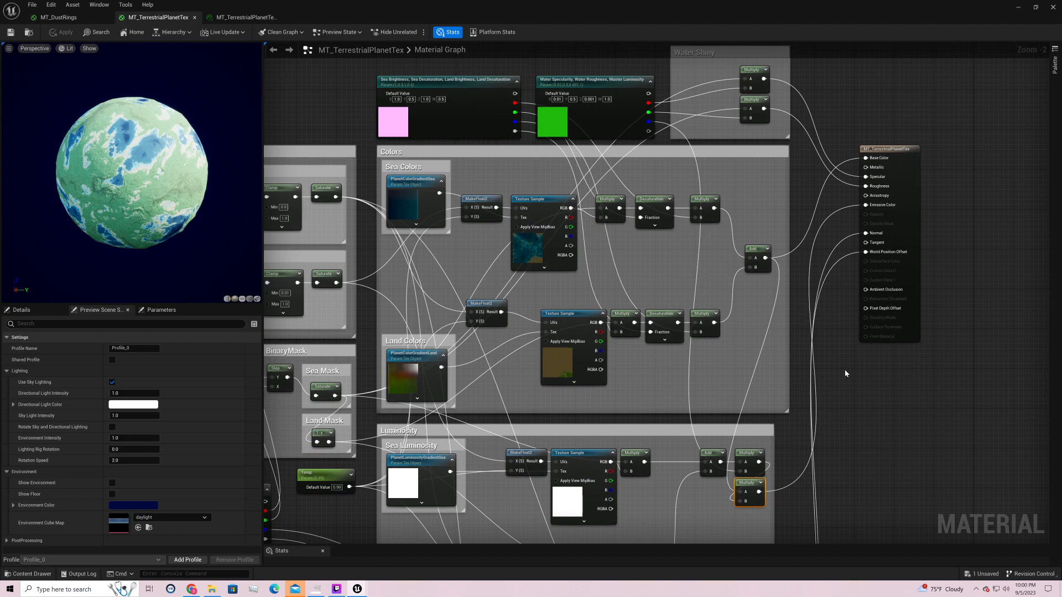
{"action": "right_click_drag", "start_coordinate": [842, 367], "coordinate": [780, 256]}
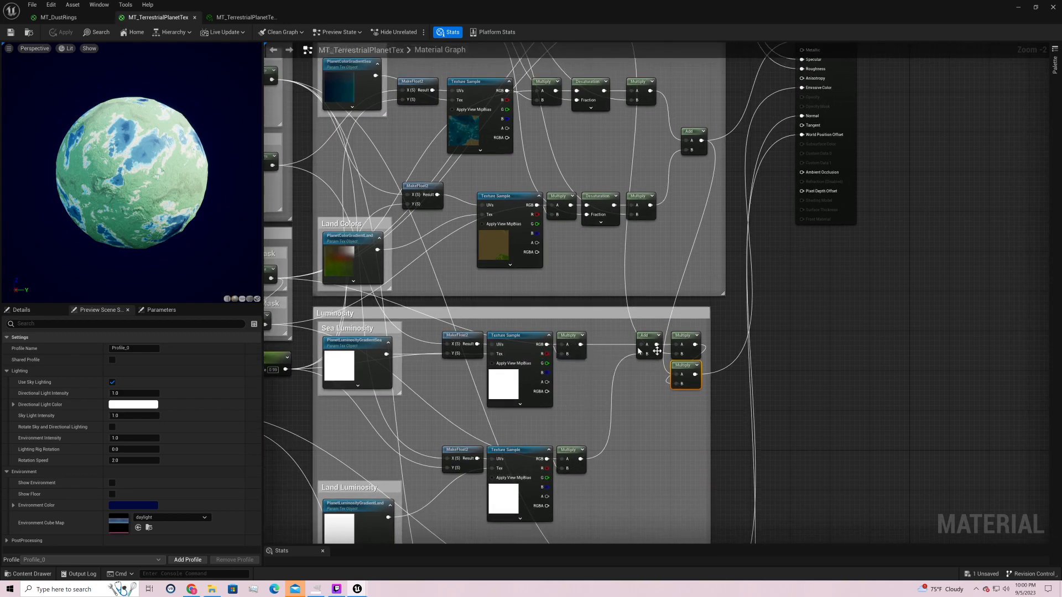
{"action": "right_click_drag", "start_coordinate": [793, 211], "coordinate": [692, 115]}
{"action": "right_click_drag", "start_coordinate": [662, 149], "coordinate": [695, 301]}
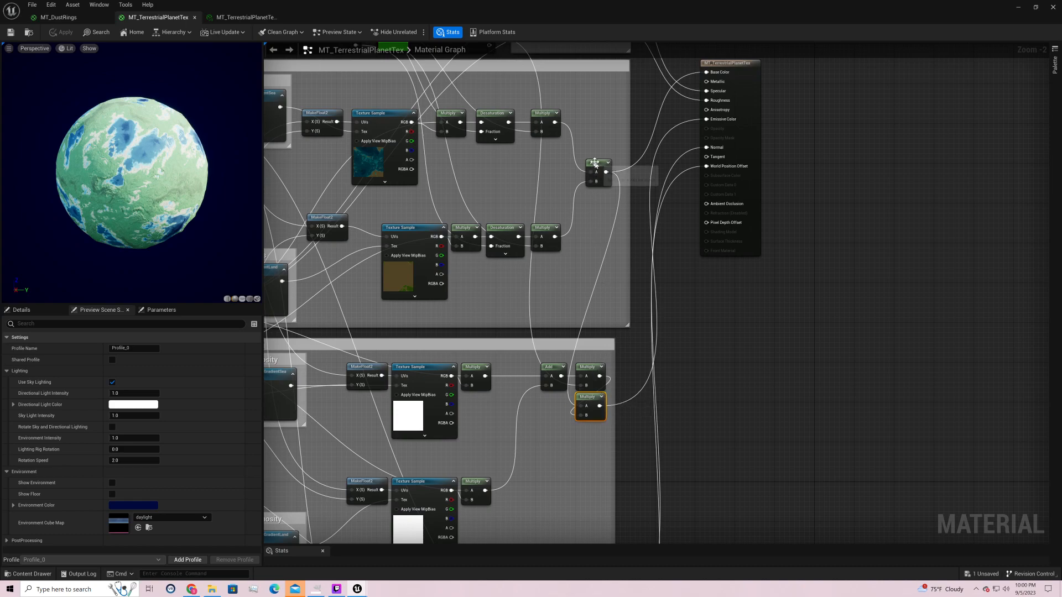
{"action": "left_click", "coordinate": [594, 164]}
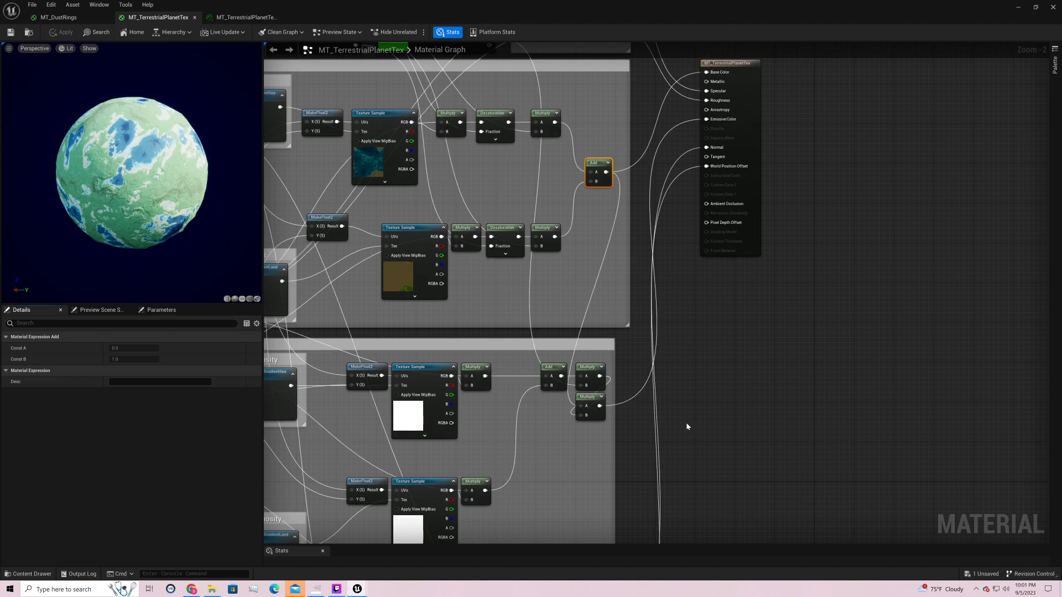
- Test the Land Height Falloff (X) default at 2 and 0.5, and set it back to 1
{"action": "right_click_drag", "start_coordinate": [658, 398], "coordinate": [921, 109]}
{"action": "scroll", "coordinate": [870, 147], "scroll_direction": "down", "scroll_amount": 2}
{"action": "right_click_drag", "start_coordinate": [860, 175], "coordinate": [780, 294]}
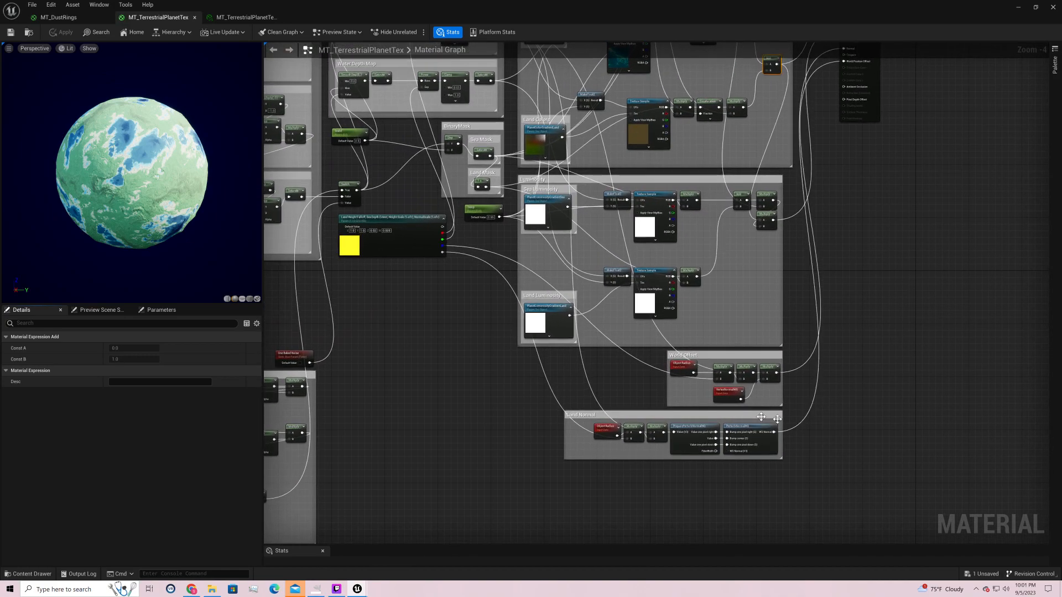
{"action": "scroll", "coordinate": [825, 395], "scroll_direction": "up", "scroll_amount": 2}
{"action": "right_click_drag", "start_coordinate": [799, 349], "coordinate": [1032, 376]}
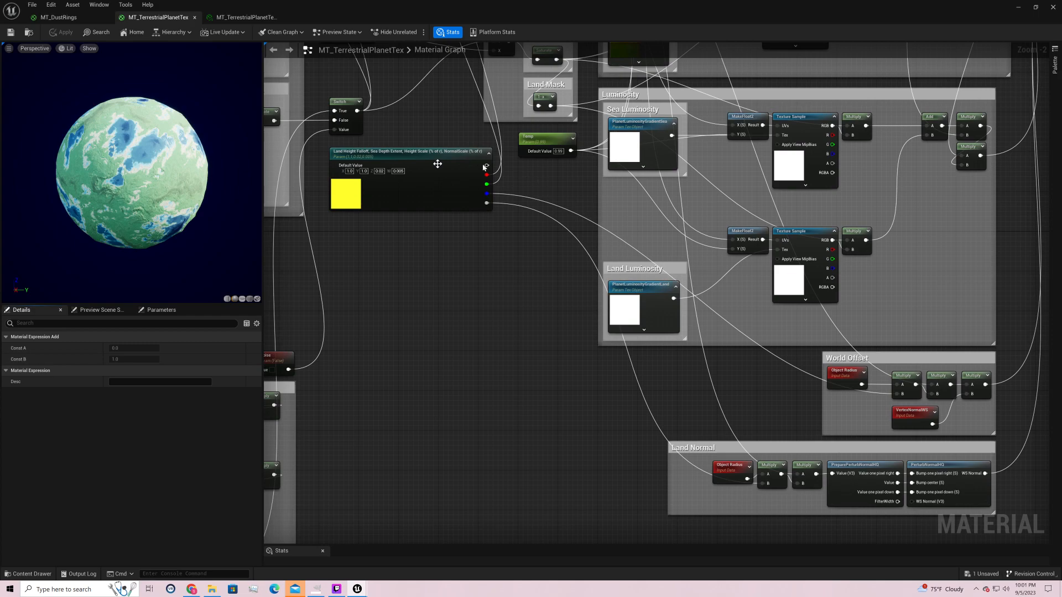
{"action": "right_click_drag", "start_coordinate": [392, 116], "coordinate": [605, 334]}
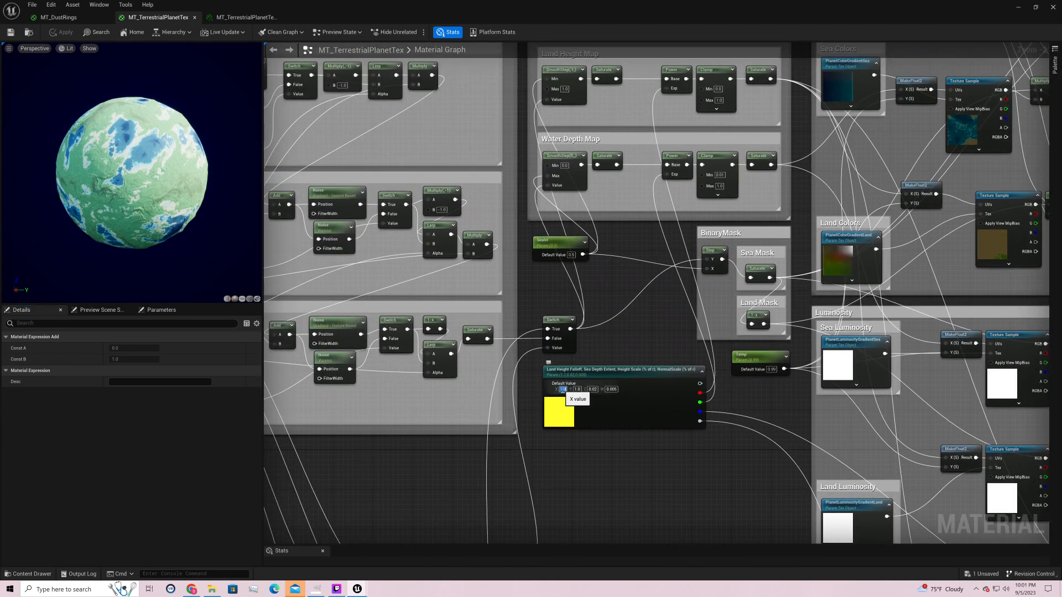
{"action": "left_click", "coordinate": [563, 390]}
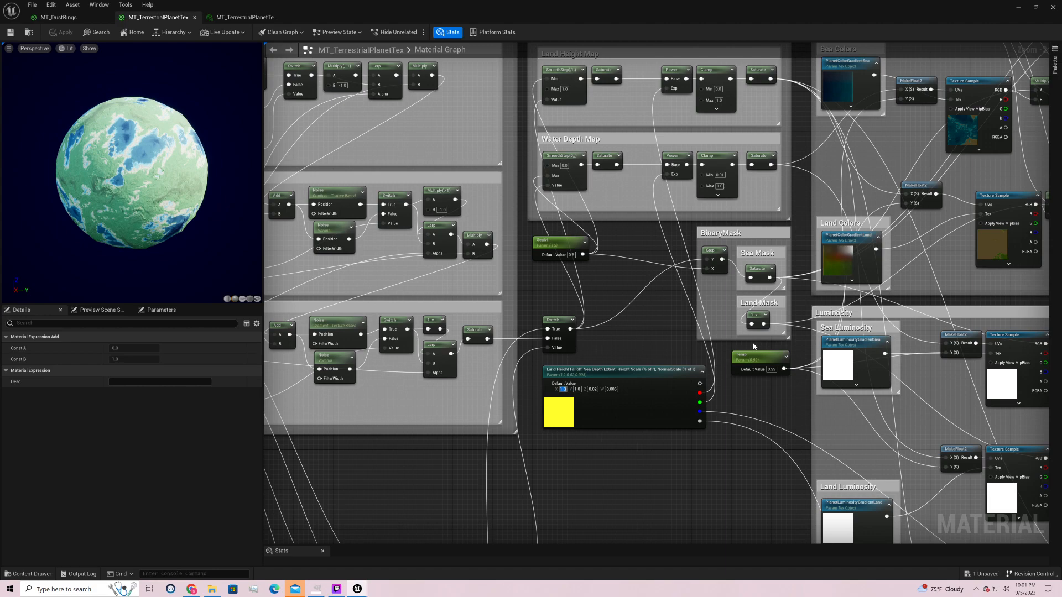
{"action": "type", "text": "2"}
{"action": "key", "text": "Return"}
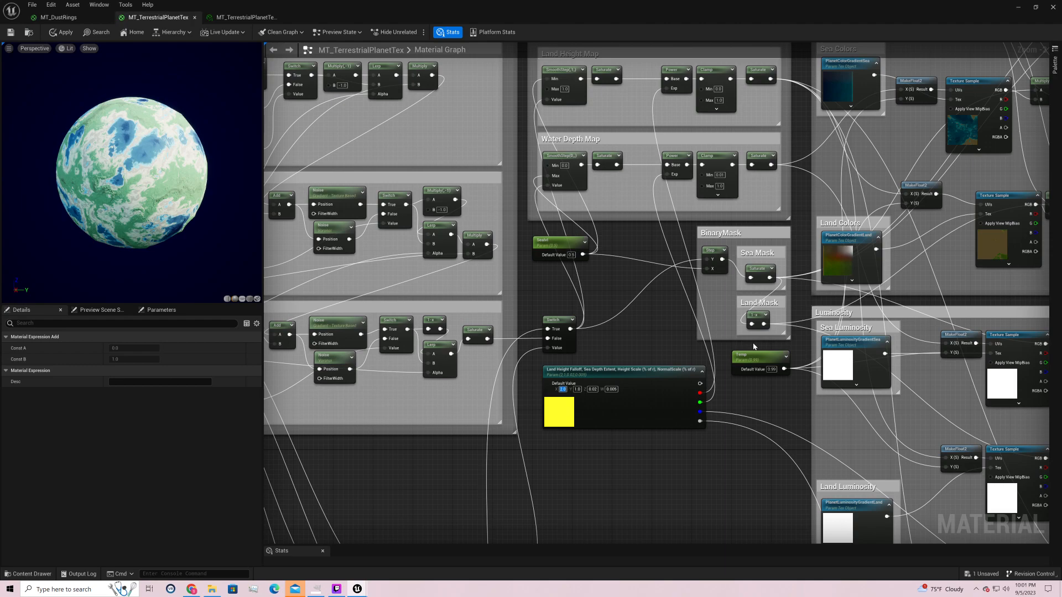
{"action": "type", "text": "0.5"}
{"action": "key", "text": "Return"}
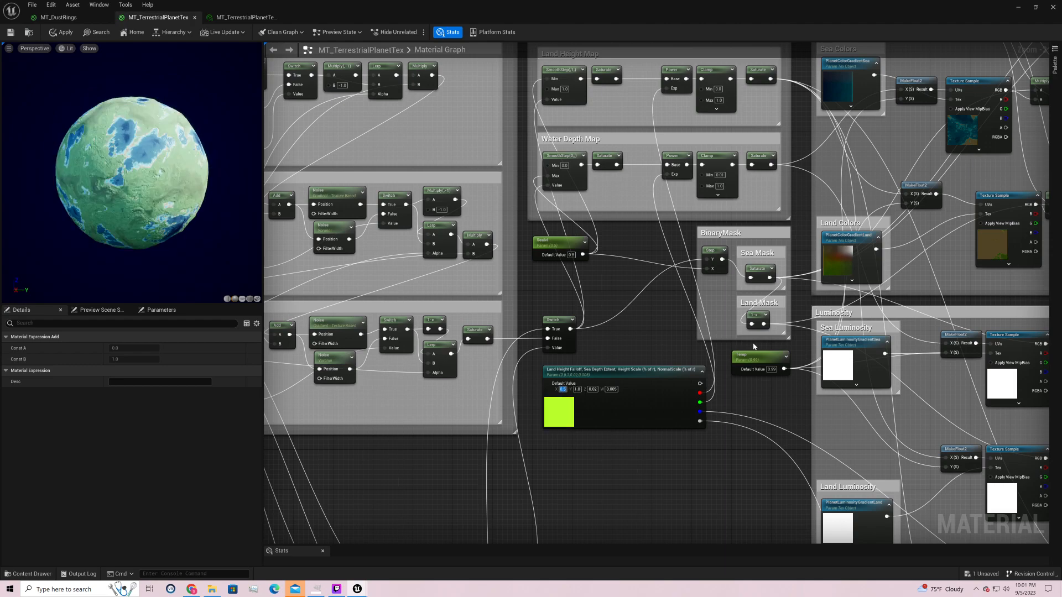
{"action": "type", "text": "1"}
{"action": "key", "text": "Return"}
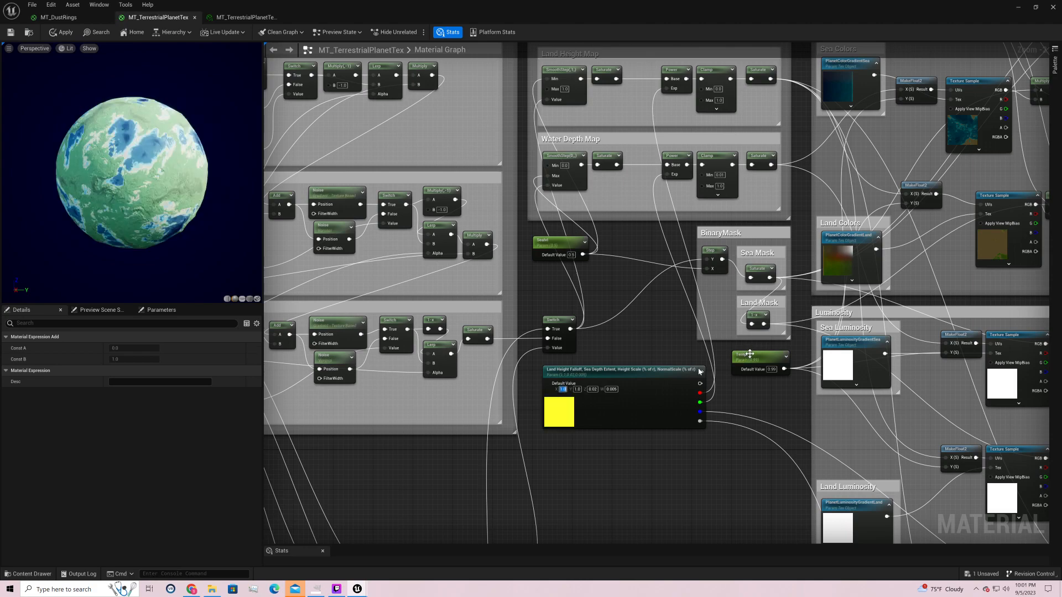
- Test the Sea Depth Extent (Y) default at 2 and 4, and set it to 0.2
{"action": "left_click", "coordinate": [578, 390]}
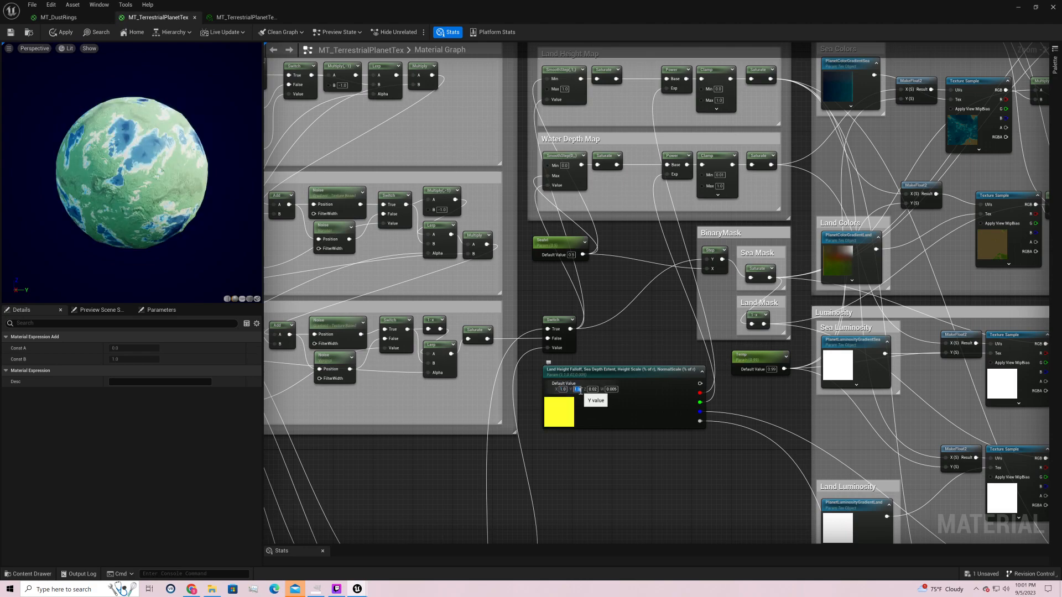
{"action": "type", "text": "2"}
{"action": "key", "text": "Return"}
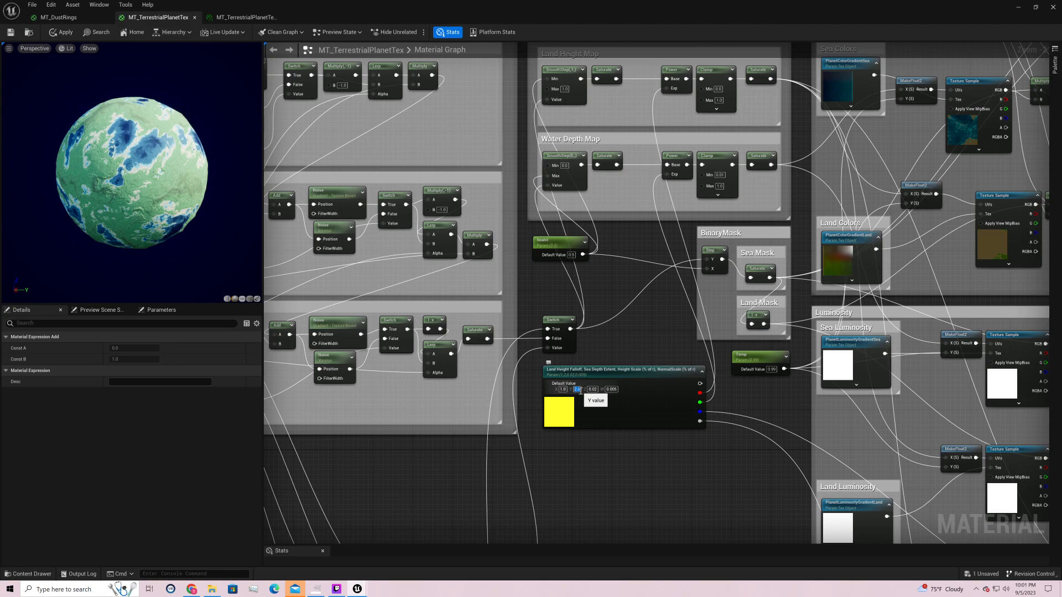
{"action": "type", "text": "4"}
{"action": "key", "text": "Return"}
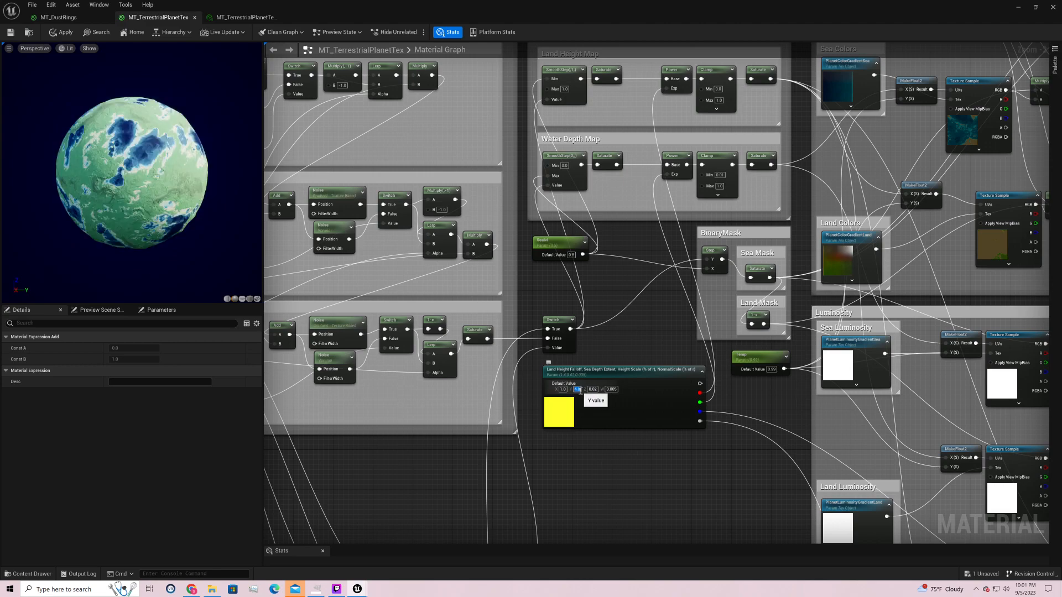
{"action": "type", "text": "0.2"}
{"action": "key", "text": "Return"}
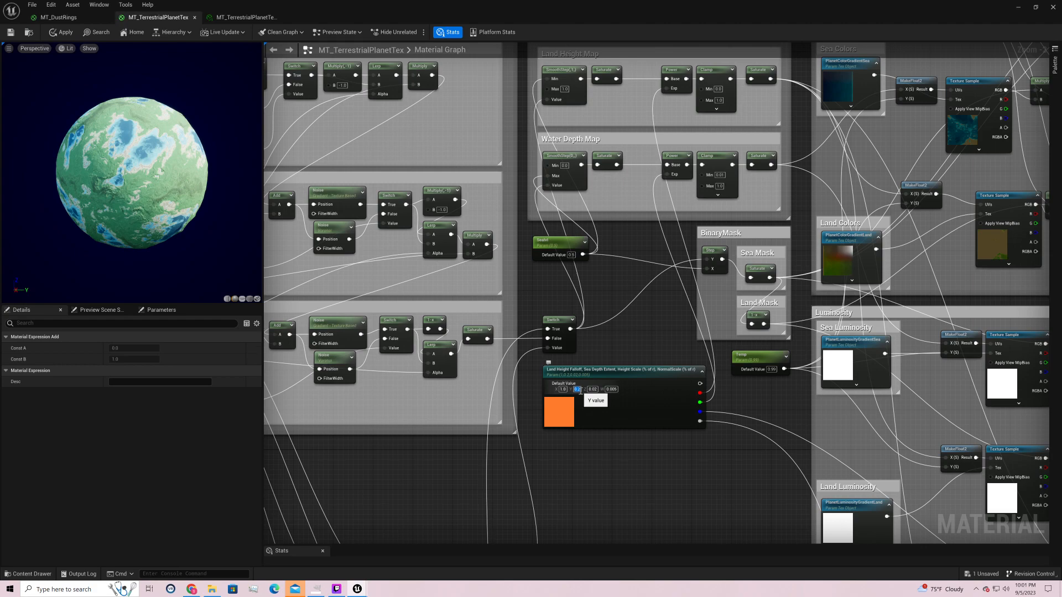
- Test further default values for the Sea Depth Extent (Y), and set it back to 1
{"action": "type", "text": "2"}
{"action": "key", "text": "Return"}
{"action": "type", "text": "1"}
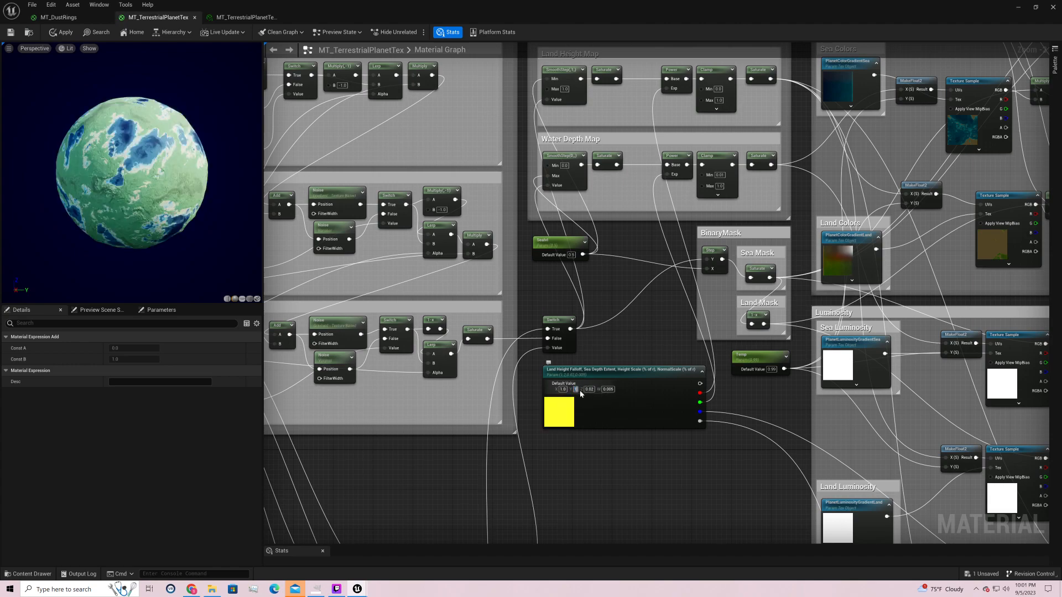
{"action": "key", "text": "Return"}
{"action": "type", "text": "6"}
{"action": "key", "text": "Return"}
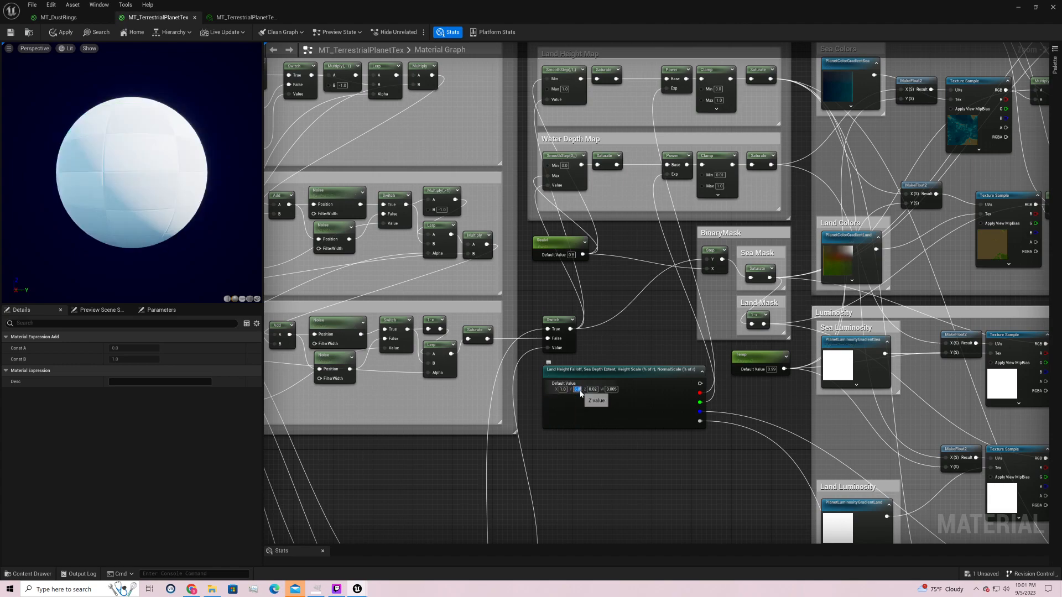
{"action": "type", "text": "1"}
{"action": "key", "text": "Return"}
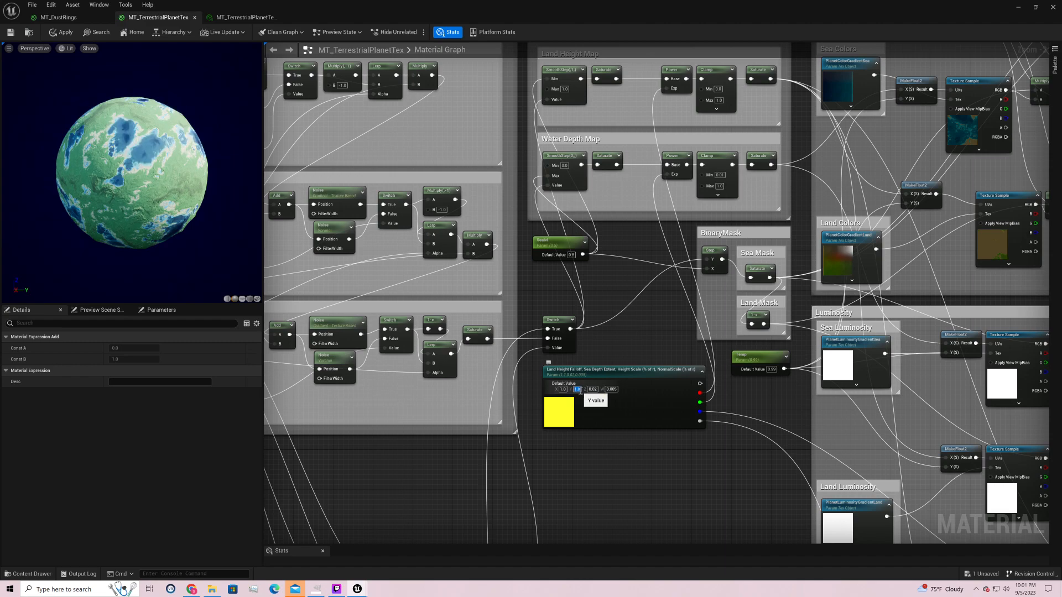
{"action": "left_click", "coordinate": [669, 342]}
- Set the Height Scale (Z) default to 0.05 and look over the planet's relief up close in the preview
{"action": "right_click_drag", "start_coordinate": [669, 341], "coordinate": [535, 166]}
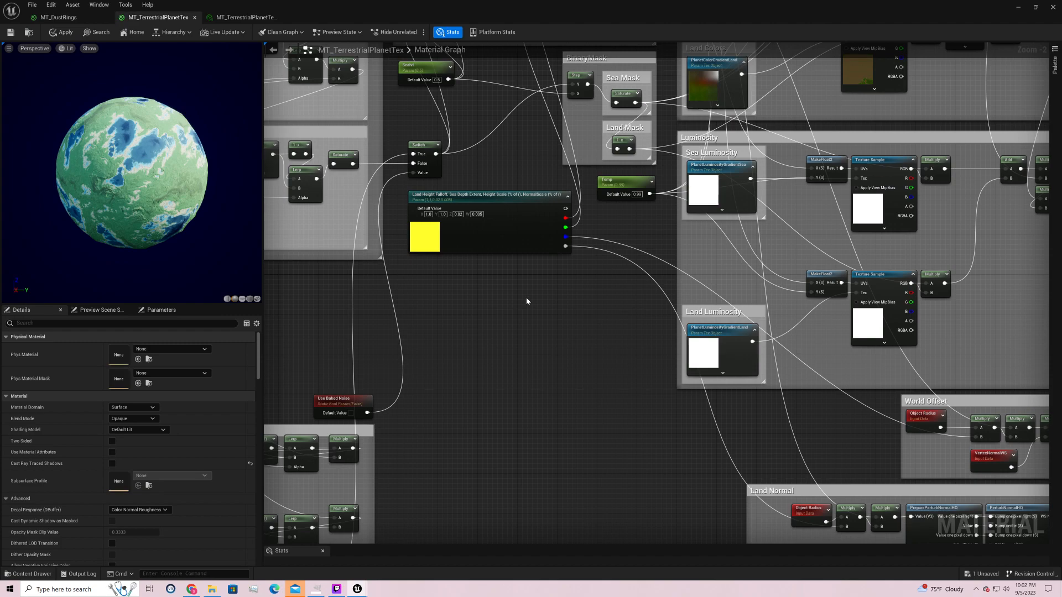
{"action": "left_click", "coordinate": [523, 205]}
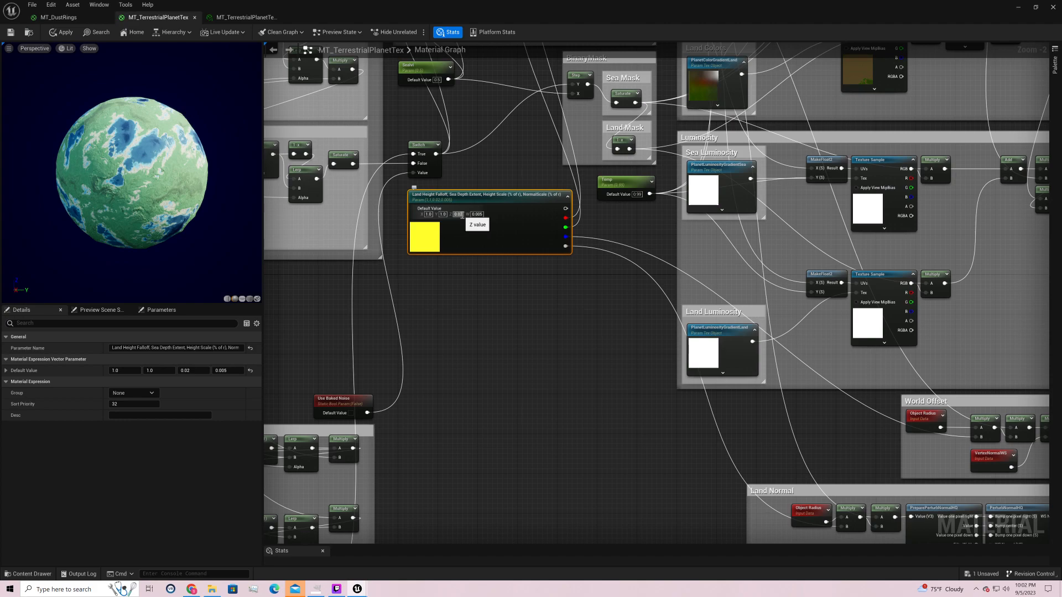
{"action": "left_click", "coordinate": [458, 214]}
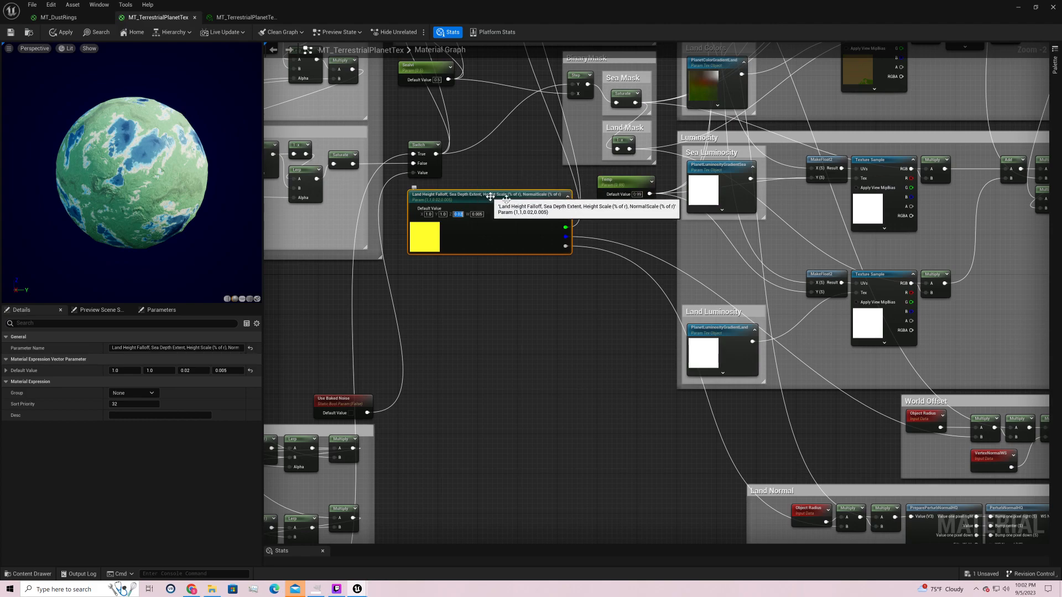
{"action": "left_click", "coordinate": [532, 299]}
{"action": "left_click", "coordinate": [458, 214]}
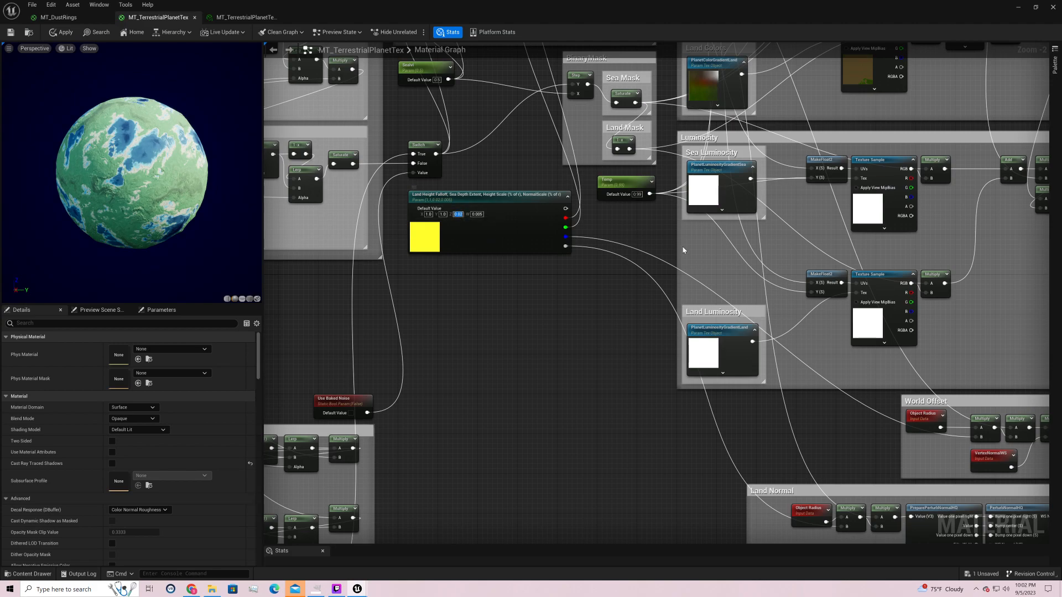
{"action": "key", "text": "BackSpace"}
{"action": "type", "text": ".05"}
{"action": "key", "text": "Return"}
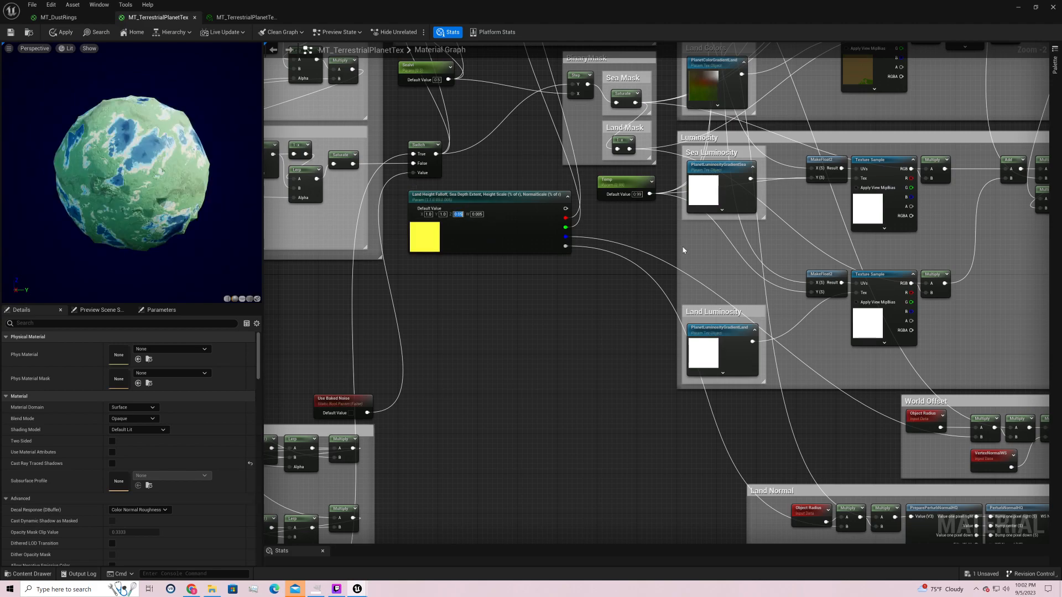
{"action": "right_click_drag", "start_coordinate": [127, 209], "coordinate": [128, 187]}
{"action": "left_click_drag", "start_coordinate": [127, 187], "coordinate": [34, 220]}
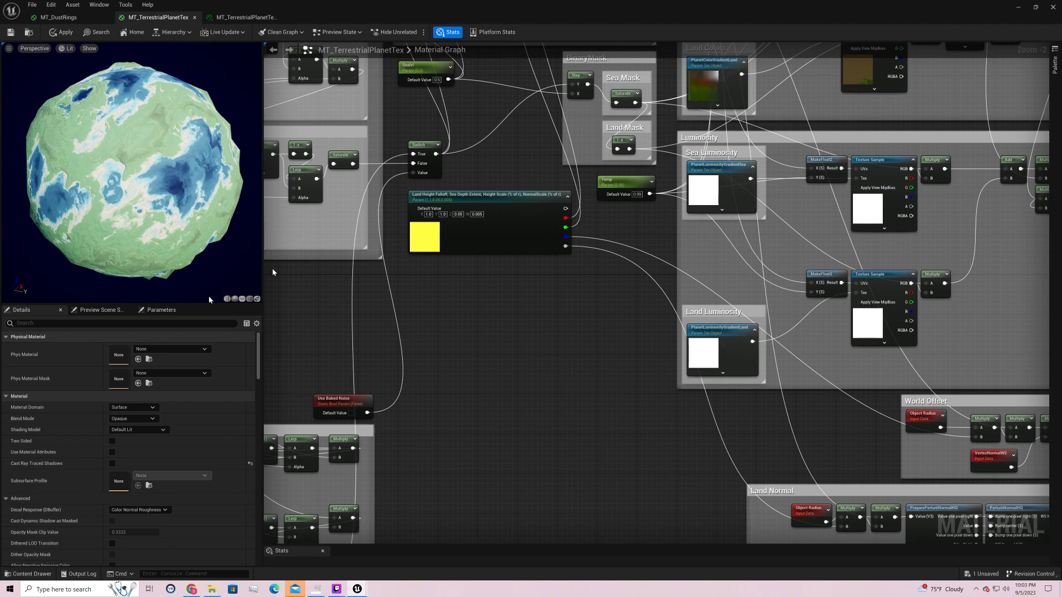
- Set the Height Scale (Z) default back to 0.02 and rotate the preview planet to compare its surface
{"action": "left_click", "coordinate": [458, 214]}
{"action": "type", "text": "0.02"}
{"action": "key", "text": "Return"}
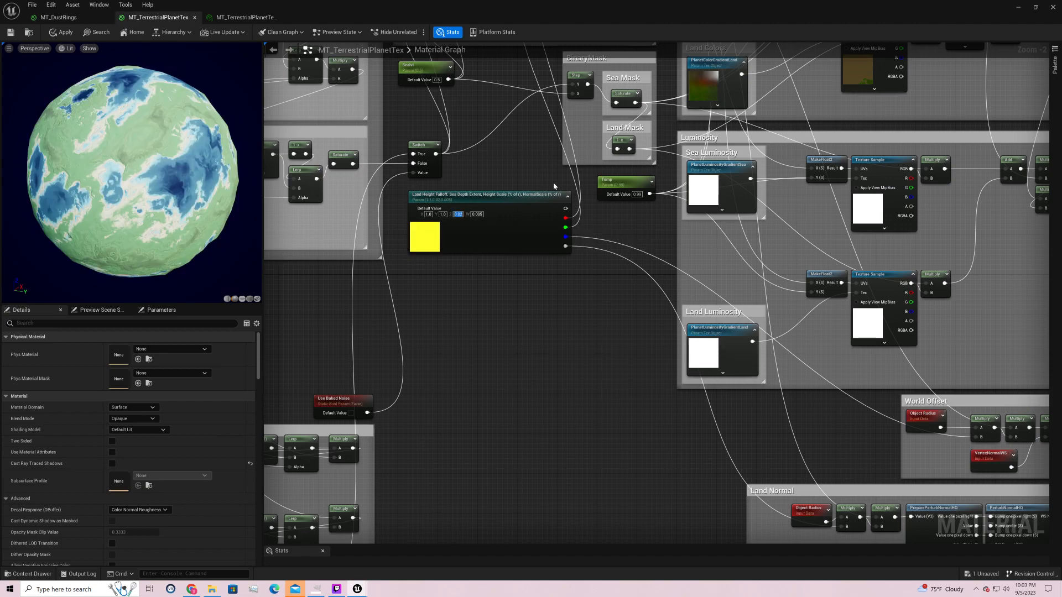
{"action": "left_click_drag", "start_coordinate": [224, 141], "coordinate": [88, 134]}
- Test the Normal Scale (W) default at 0.01, 0.5 and 0.02 in the planet preview
{"action": "right_click_drag", "start_coordinate": [617, 293], "coordinate": [502, 251]}
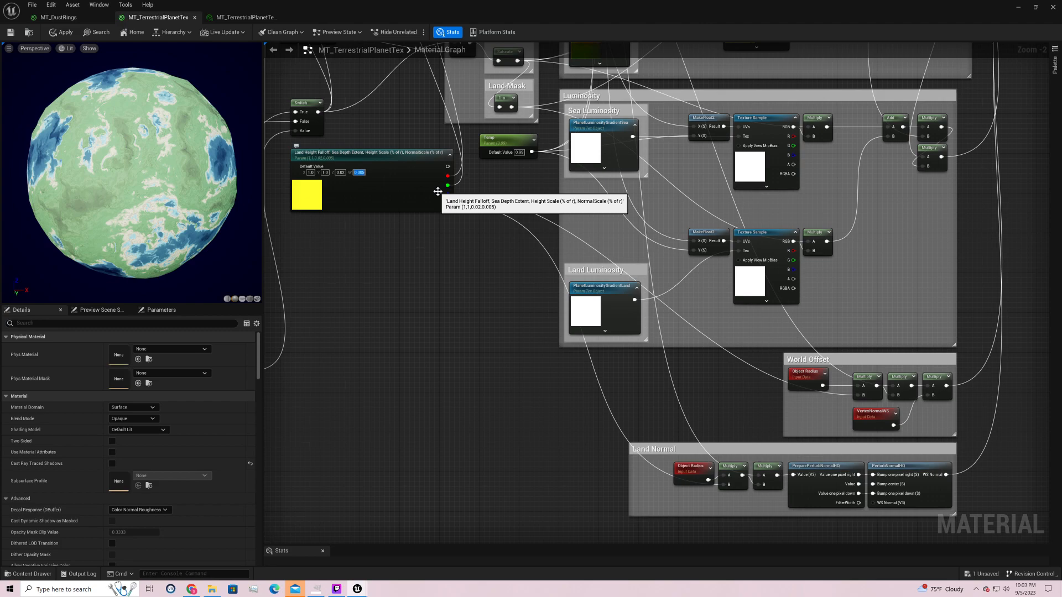
{"action": "key", "text": "Return"}
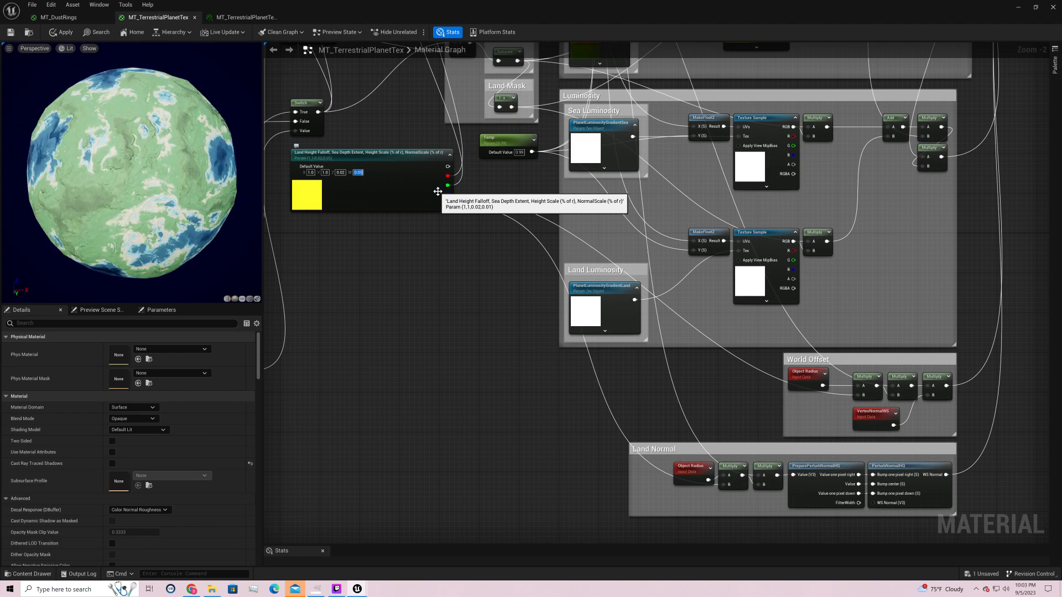
{"action": "type", "text": ".5"}
{"action": "key", "text": "Return"}
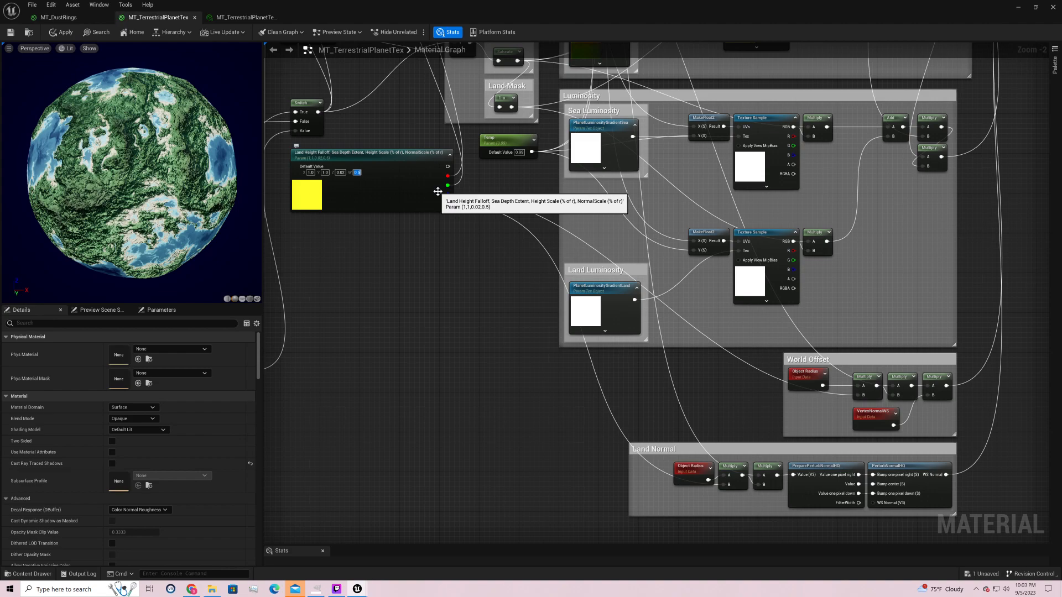
{"action": "type", "text": ".02"}
{"action": "key", "text": "Return"}
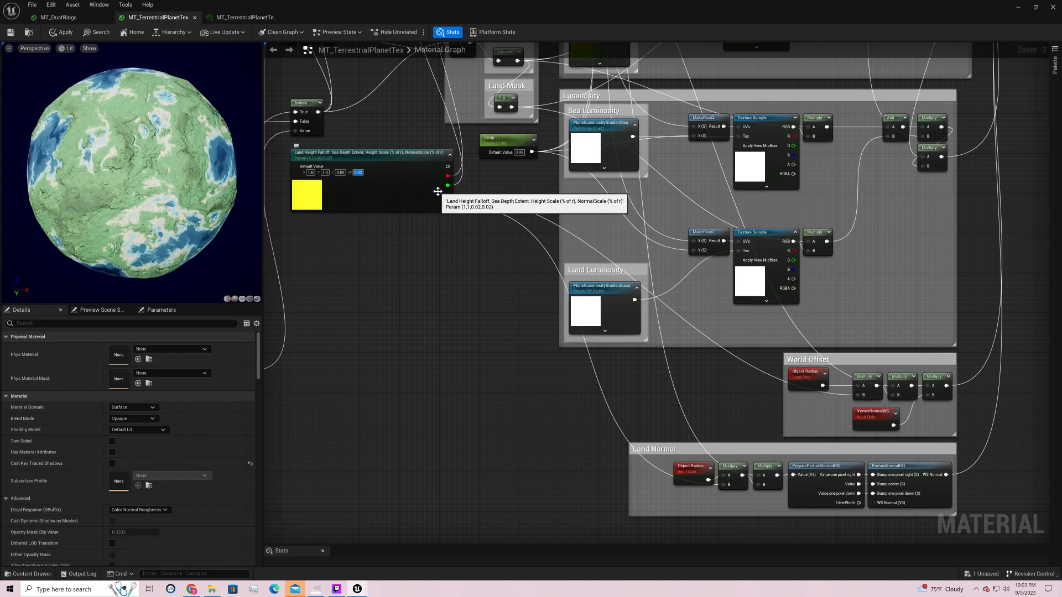
- Compare the Normal Scale (W) default at 0.01, 0.05, 0.005 and 0.1, and settle on 0.01
{"action": "type", "text": ".01"}
{"action": "key", "text": "Return"}
{"action": "type", "text": ".05"}
{"action": "key", "text": "Return"}
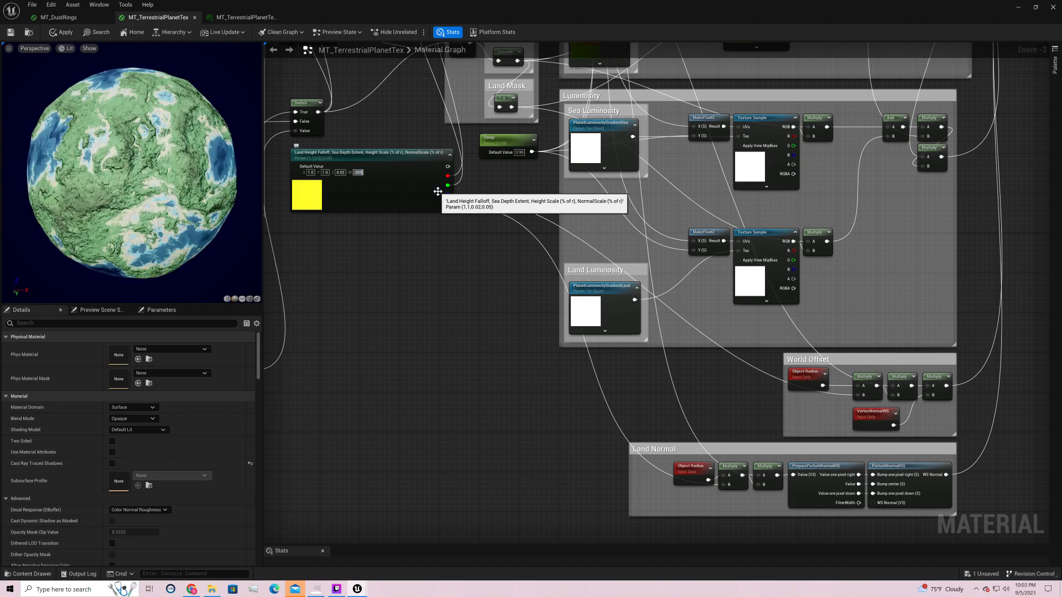
{"action": "type", "text": ".005"}
{"action": "key", "text": "Return"}
{"action": "type", "text": ".1"}
{"action": "key", "text": "Return"}
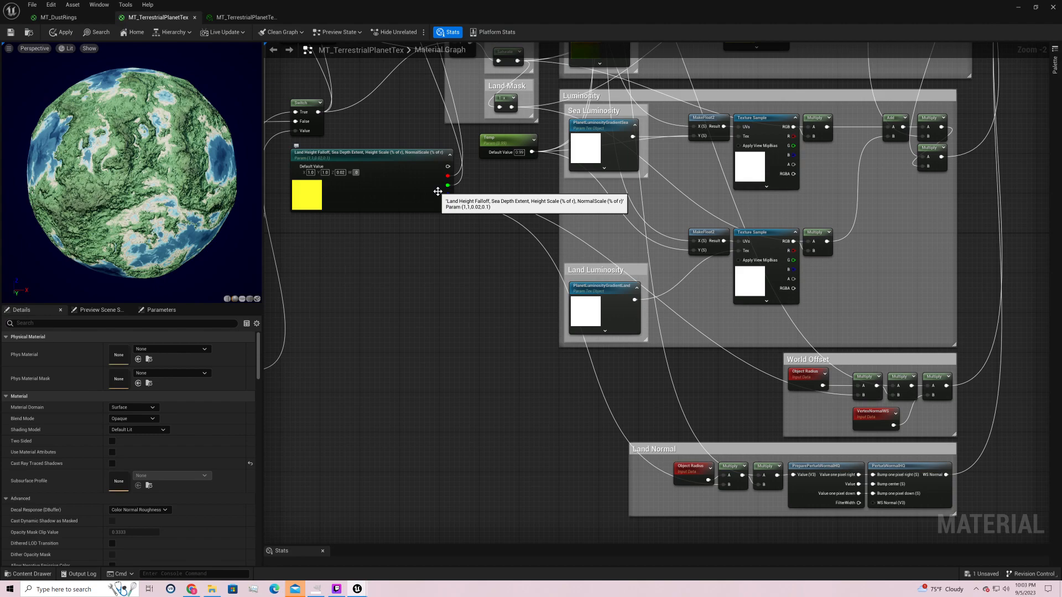
{"action": "type", "text": ".01"}
{"action": "key", "text": "Return"}
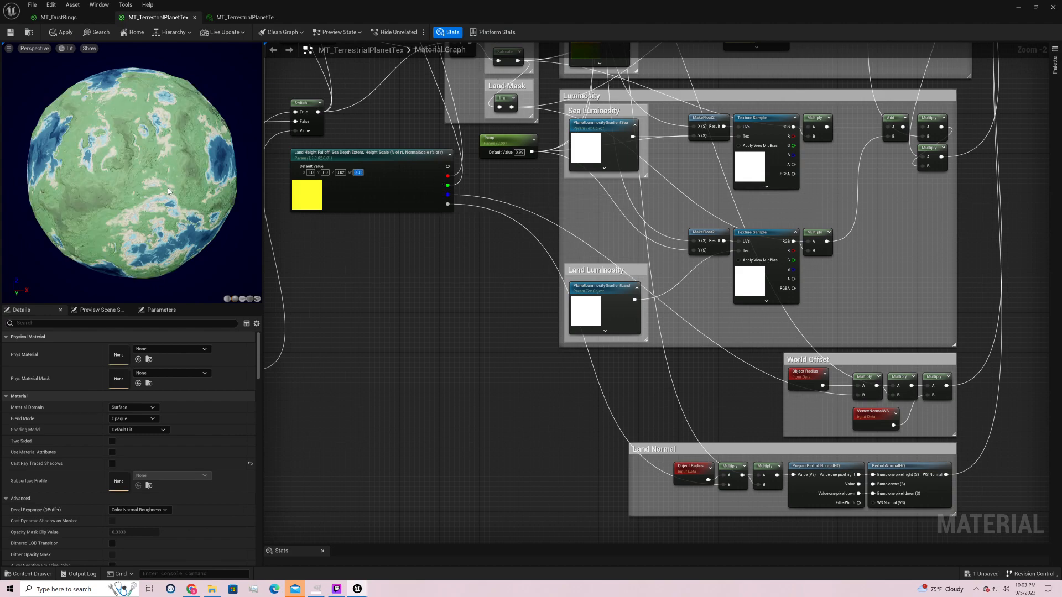
{"action": "left_click", "coordinate": [430, 238]}
- Trace how Object Radius, the Height Scale (Z) output and the Land Height Map feed the World Offset group's Multiply nodes
{"action": "right_click_drag", "start_coordinate": [496, 218], "coordinate": [519, 239]}
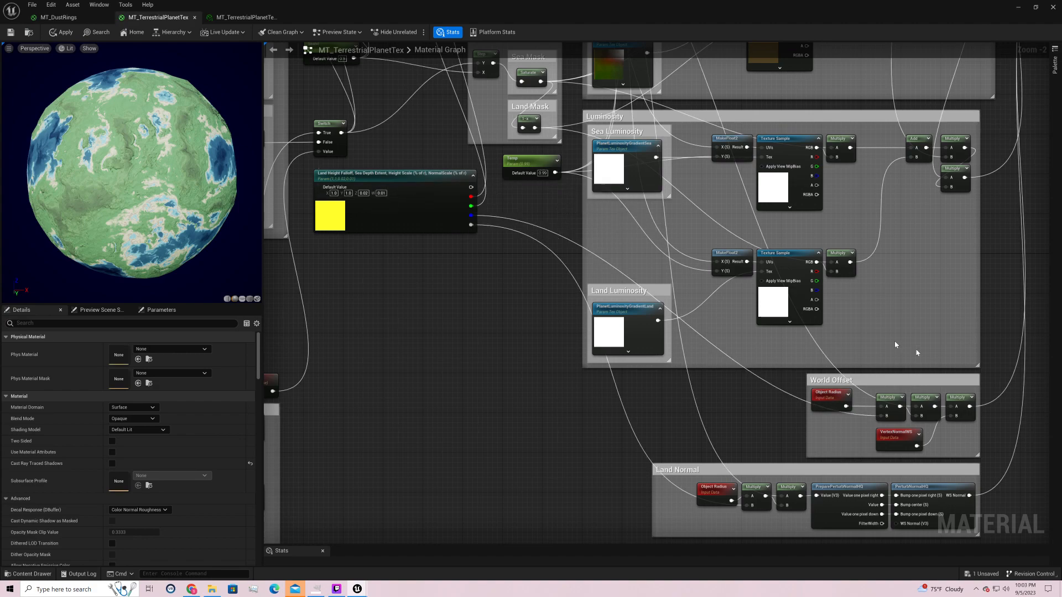
{"action": "right_click_drag", "start_coordinate": [929, 358], "coordinate": [774, 327]}
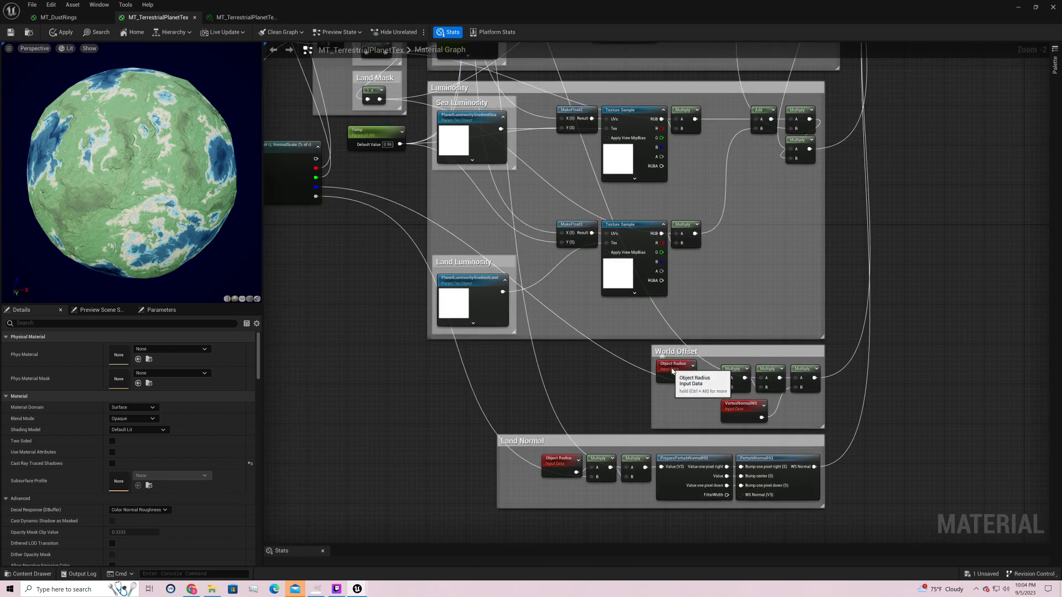
{"action": "left_click", "coordinate": [673, 367]}
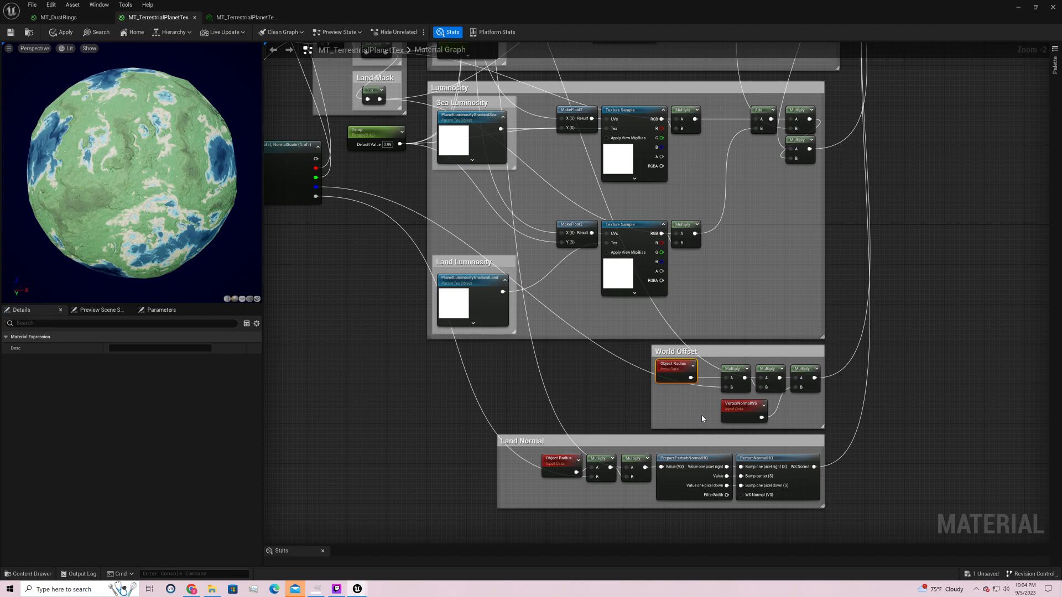
{"action": "right_click_drag", "start_coordinate": [350, 197], "coordinate": [453, 221]}
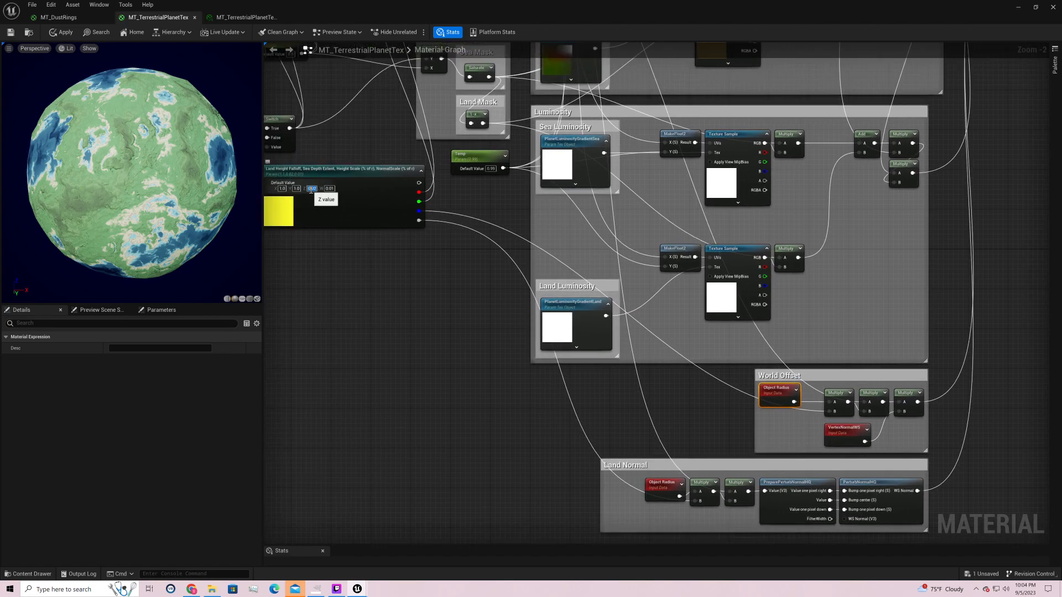
{"action": "left_click", "coordinate": [841, 393]}
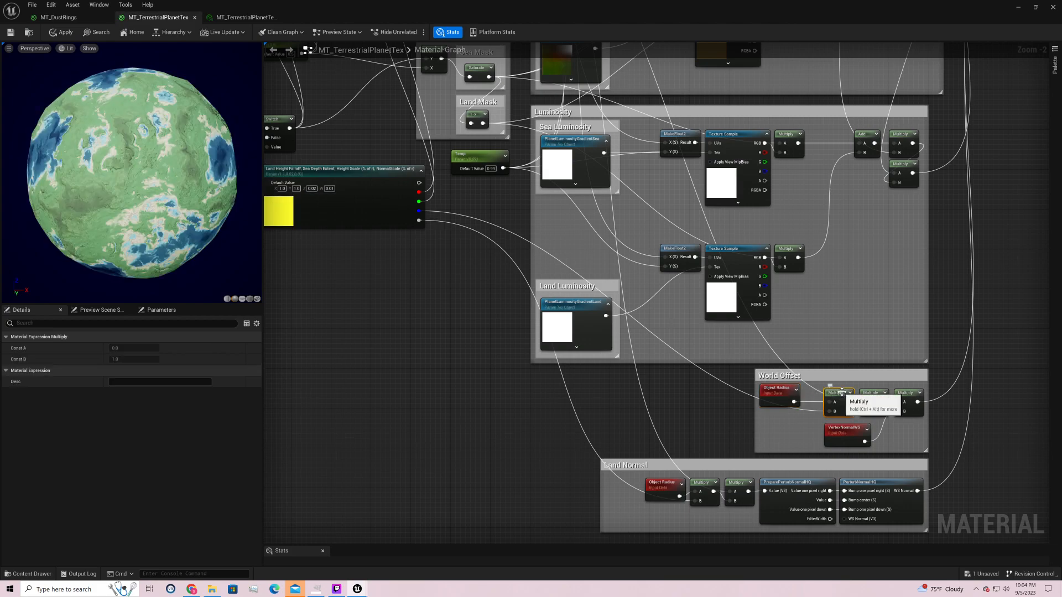
{"action": "right_click_drag", "start_coordinate": [862, 310], "coordinate": [953, 545]}
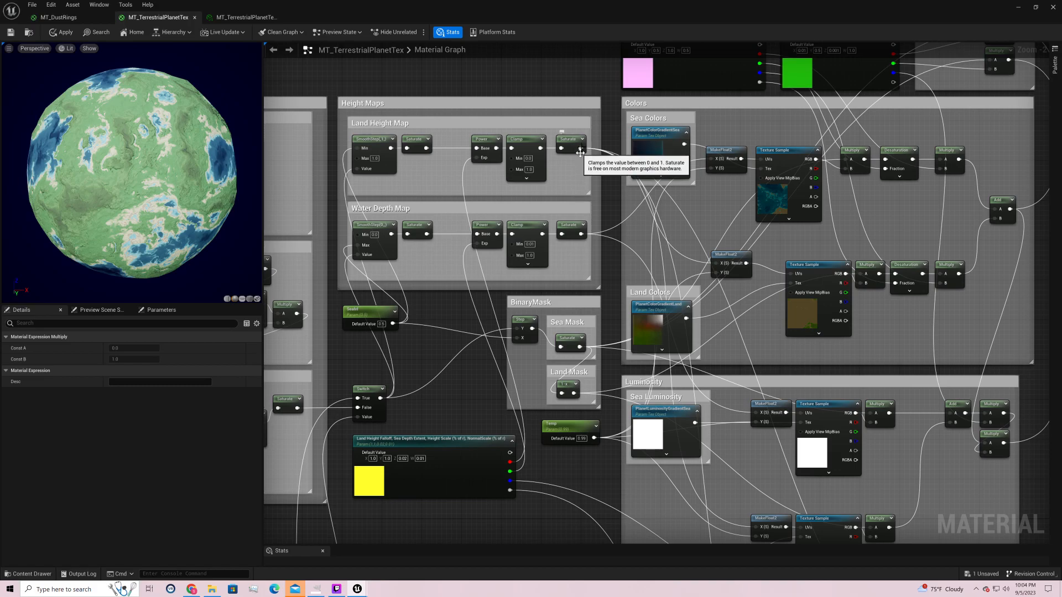
{"action": "right_click_drag", "start_coordinate": [927, 484], "coordinate": [633, 192]}
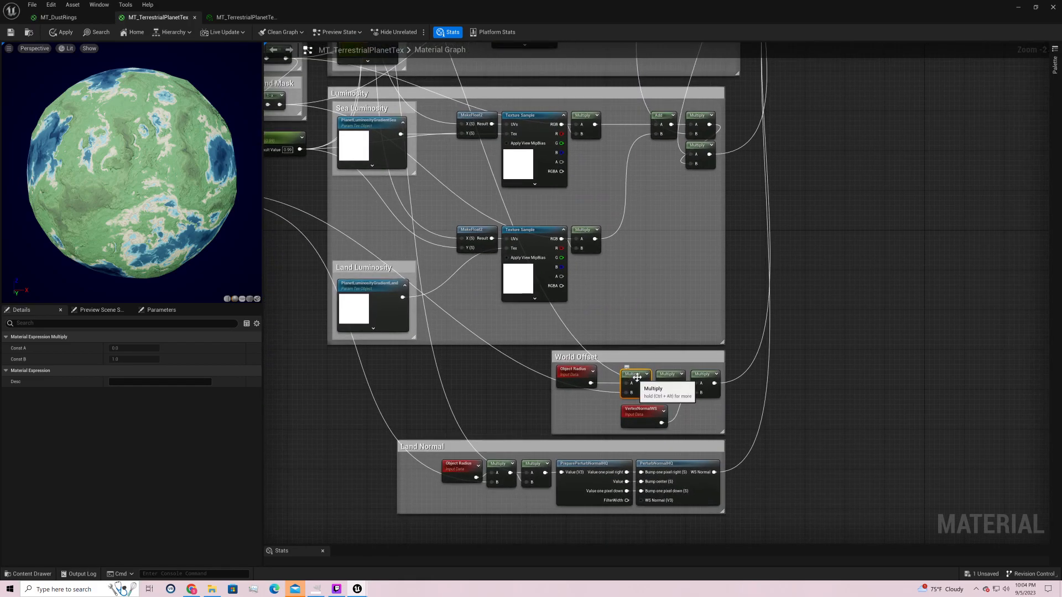
- Shift the World Offset group's first Multiply node slightly toward Object Radius, and inspect the other two Multiply nodes and VertexNormalWS
{"action": "left_click_drag", "start_coordinate": [632, 377], "coordinate": [623, 378]}
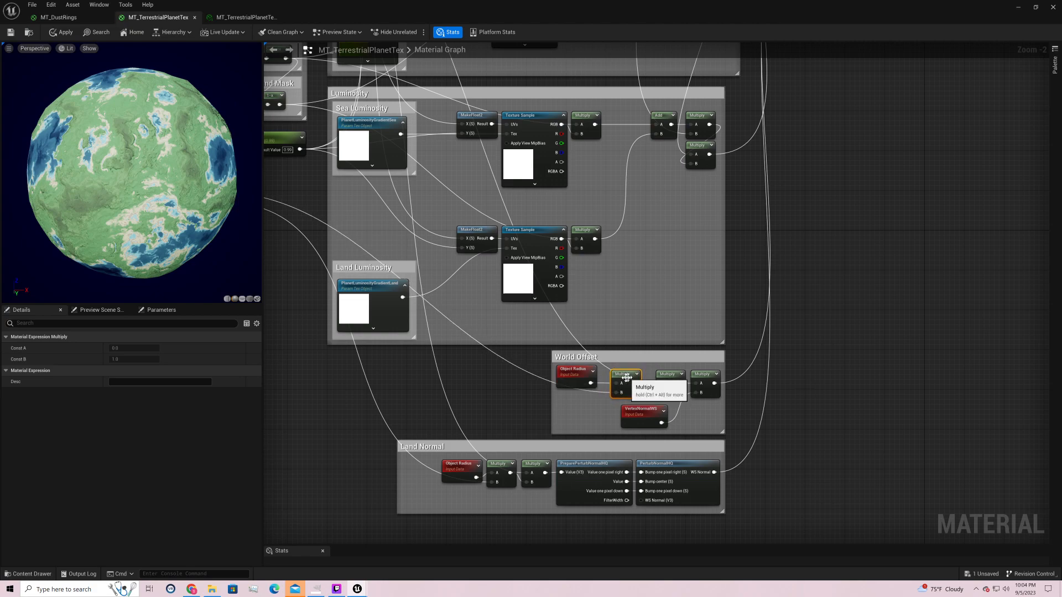
{"action": "left_click", "coordinate": [680, 378]}
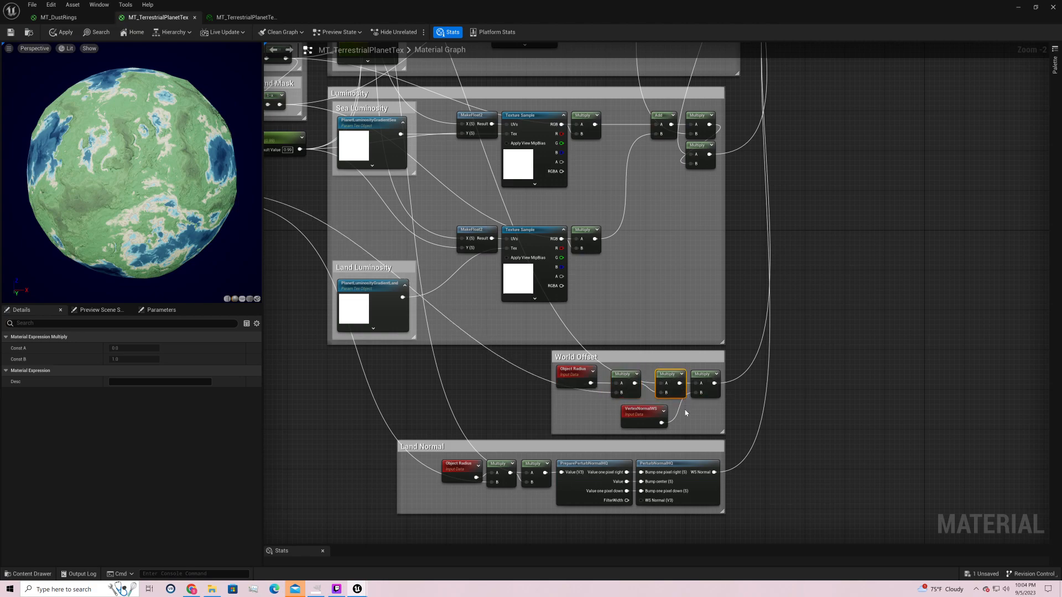
{"action": "left_click", "coordinate": [703, 375]}
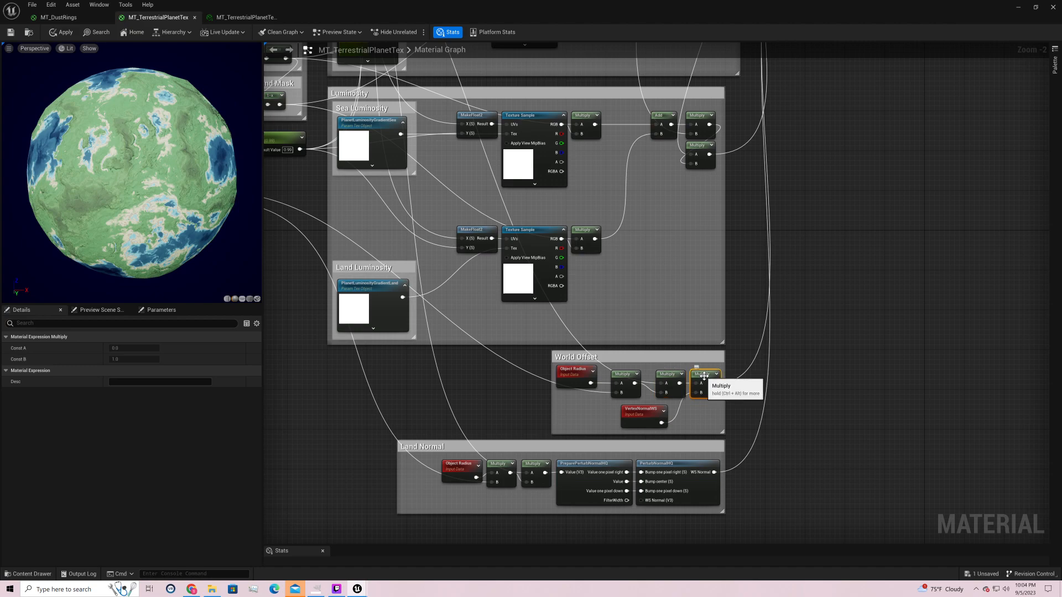
{"action": "left_click", "coordinate": [644, 414]}
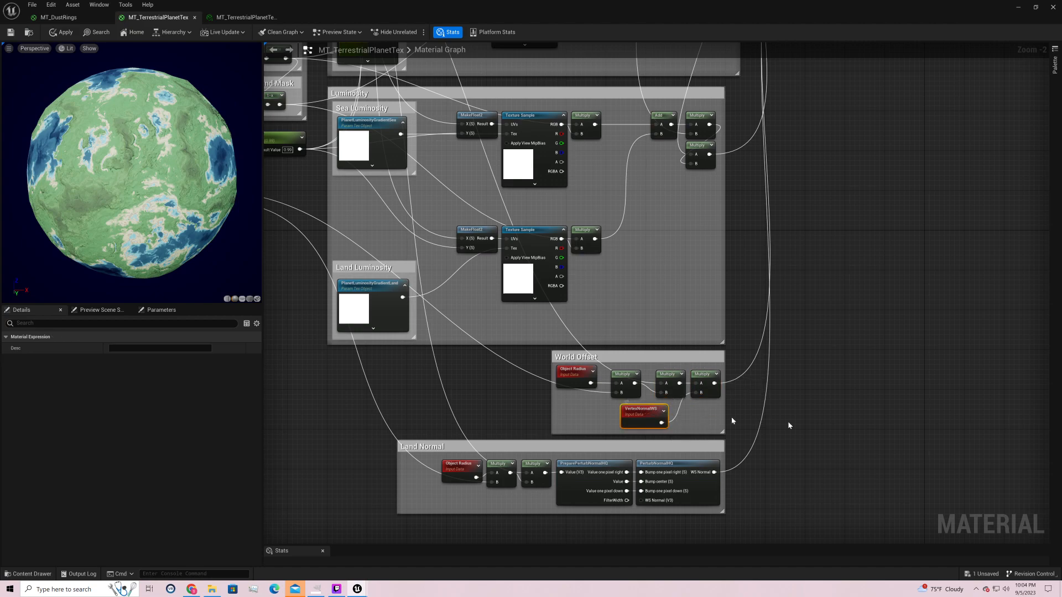
- Search the graph's node list for "vertex" and "objectr", and close it without adding a node
{"action": "right_click", "coordinate": [856, 324]}
{"action": "type", "text": "vertex"}
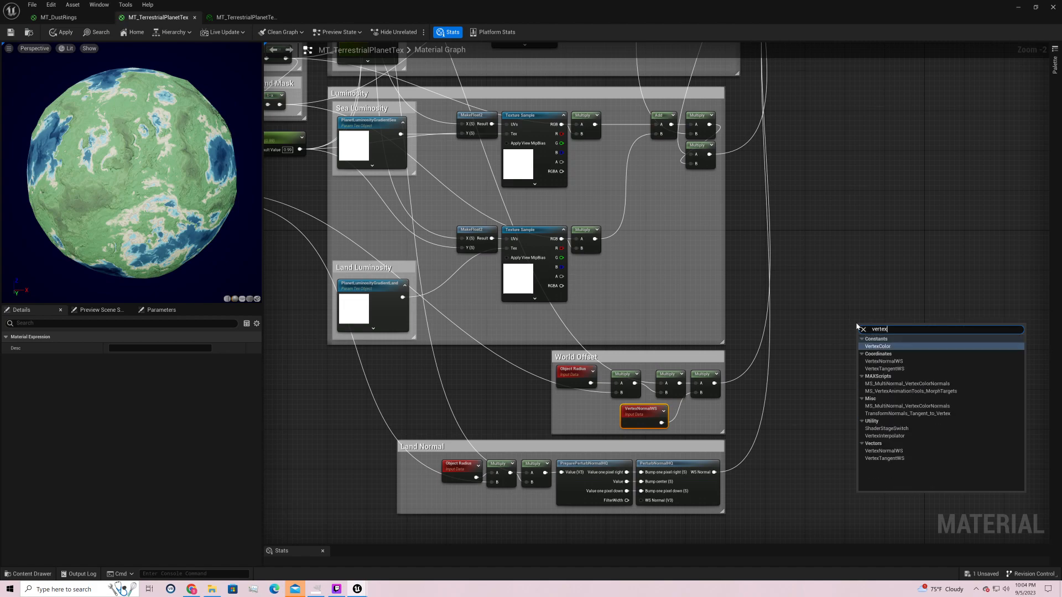
{"action": "key", "text": "BackSpace"}
{"action": "key", "text": "BackSpace"}
{"action": "key", "text": "BackSpace"}
{"action": "key", "text": "BackSpace"}
{"action": "key", "text": "BackSpace"}
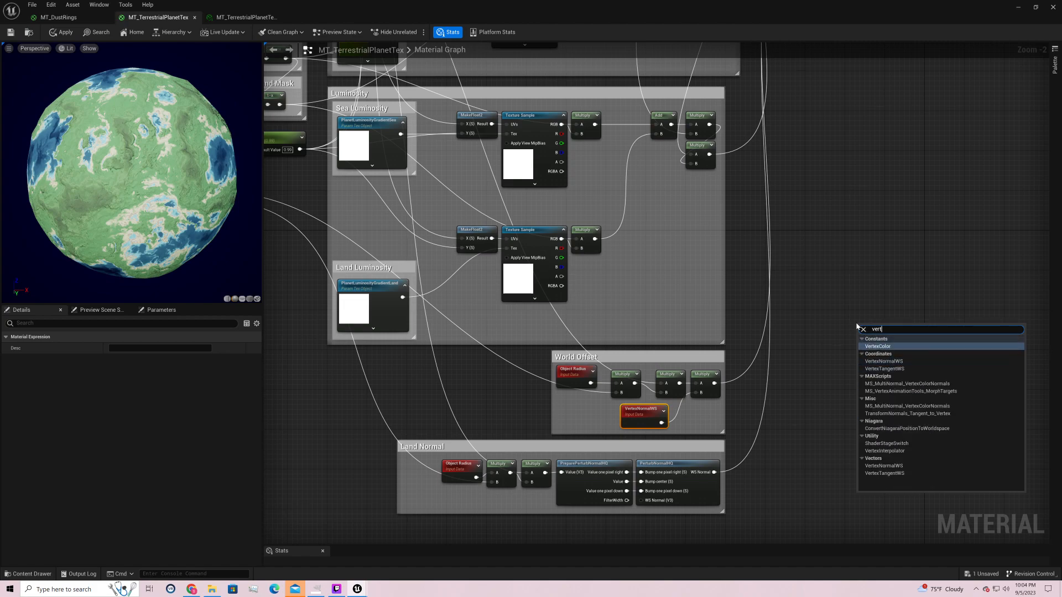
{"action": "key", "text": "BackSpace"}
{"action": "type", "text": "objectr"}
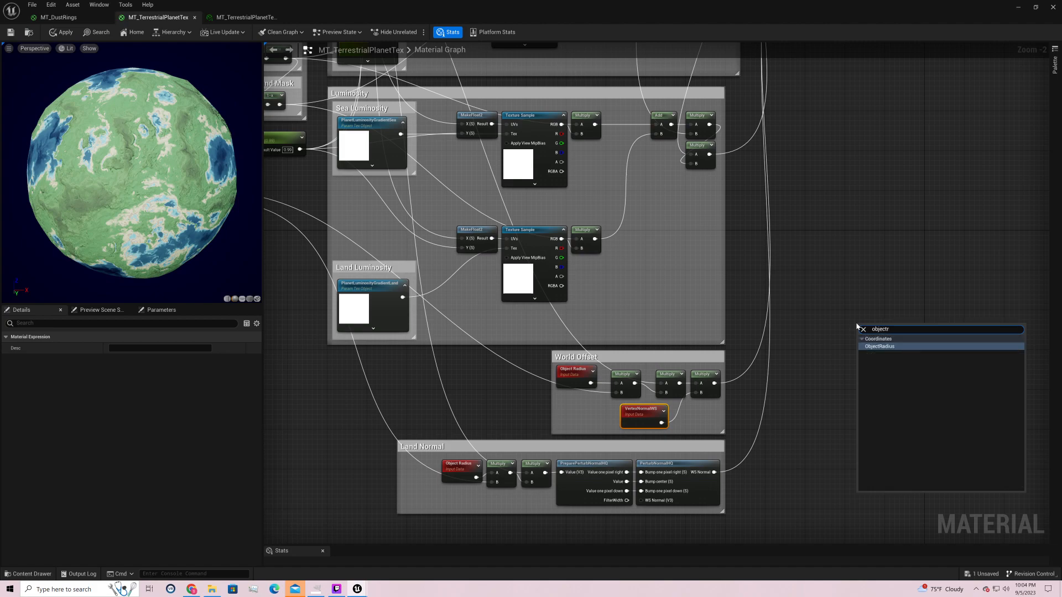
{"action": "left_click", "coordinate": [863, 329]}
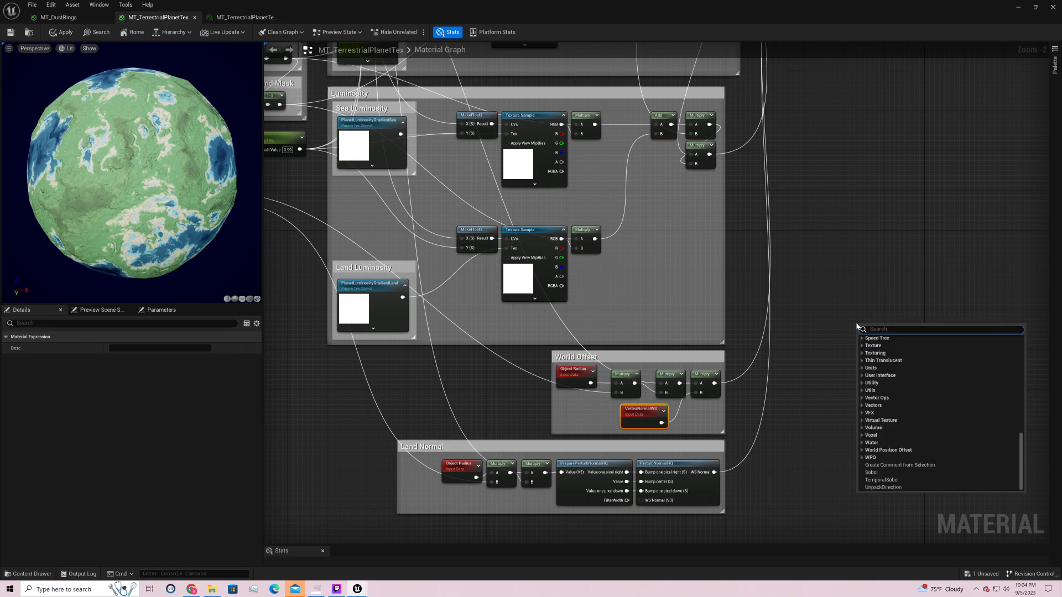
{"action": "left_click", "coordinate": [841, 298]}
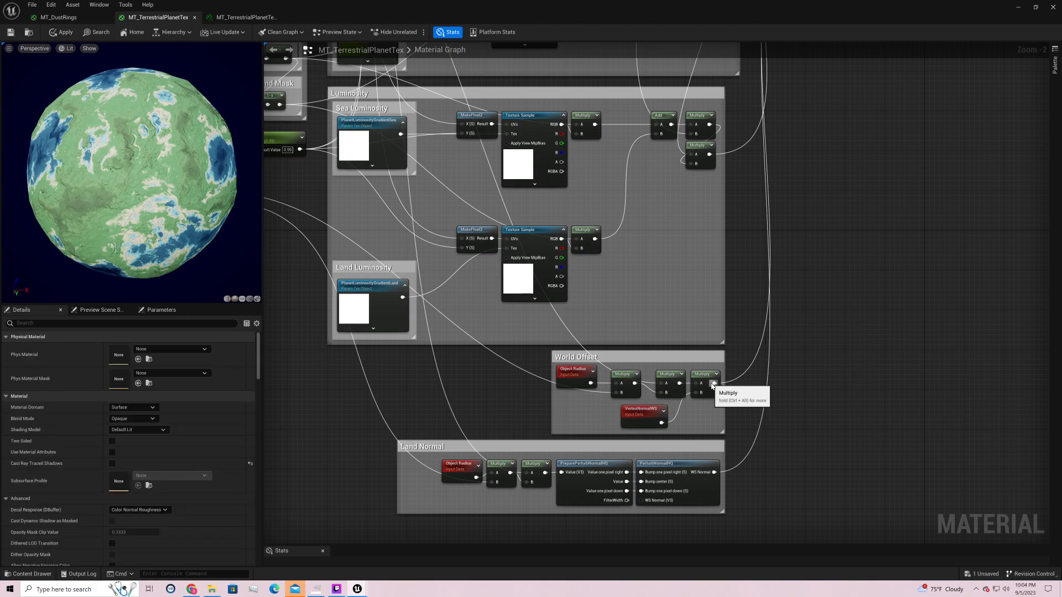
- Follow the World Offset group's final Multiply output to the material's World Position Offset, and return to the Land Normal group
{"action": "right_click_drag", "start_coordinate": [824, 146], "coordinate": [800, 448]}
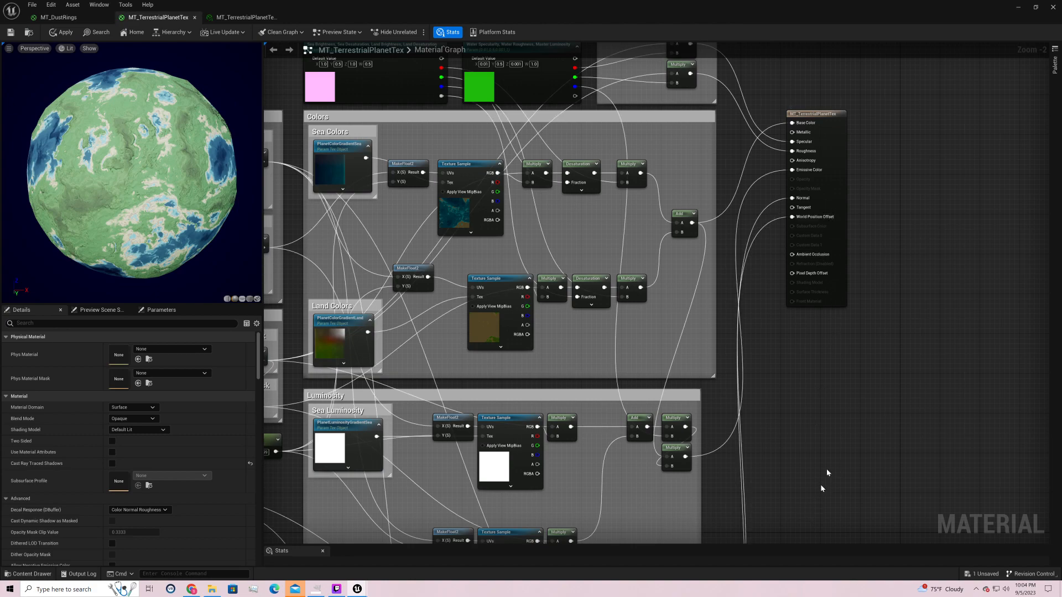
{"action": "right_click_drag", "start_coordinate": [820, 483], "coordinate": [907, 234]}
{"action": "right_click_drag", "start_coordinate": [887, 408], "coordinate": [890, 296]}
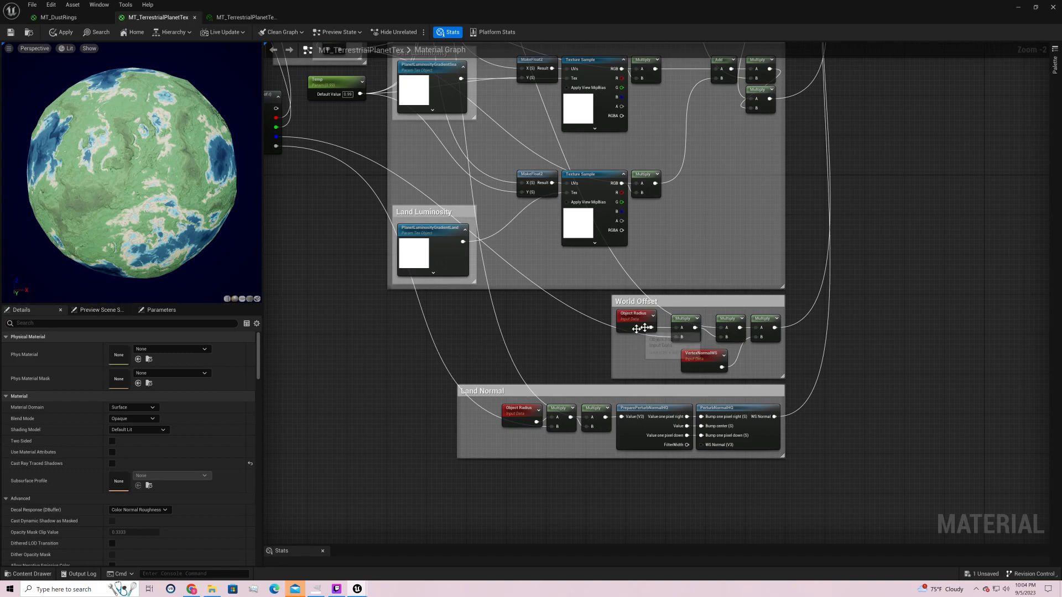
- Trace how the NormalScale output, Object Radius and the Land Height Map feed the Land Normal group's Multiply nodes
{"action": "left_click_drag", "start_coordinate": [146, 119], "coordinate": [197, 101]}
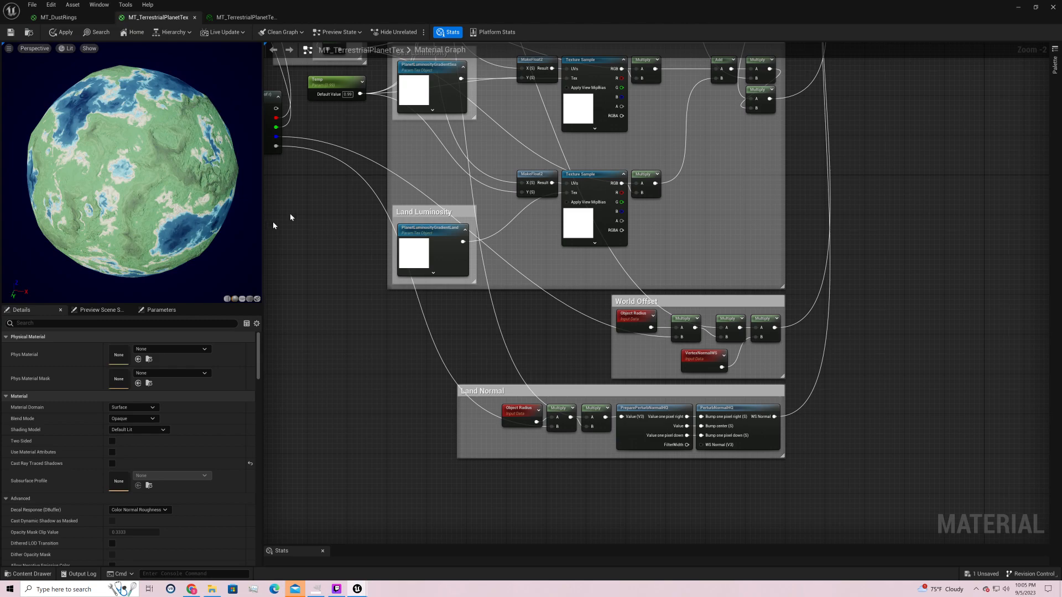
{"action": "right_click_drag", "start_coordinate": [344, 252], "coordinate": [781, 311]}
{"action": "right_click_drag", "start_coordinate": [735, 373], "coordinate": [529, 339]}
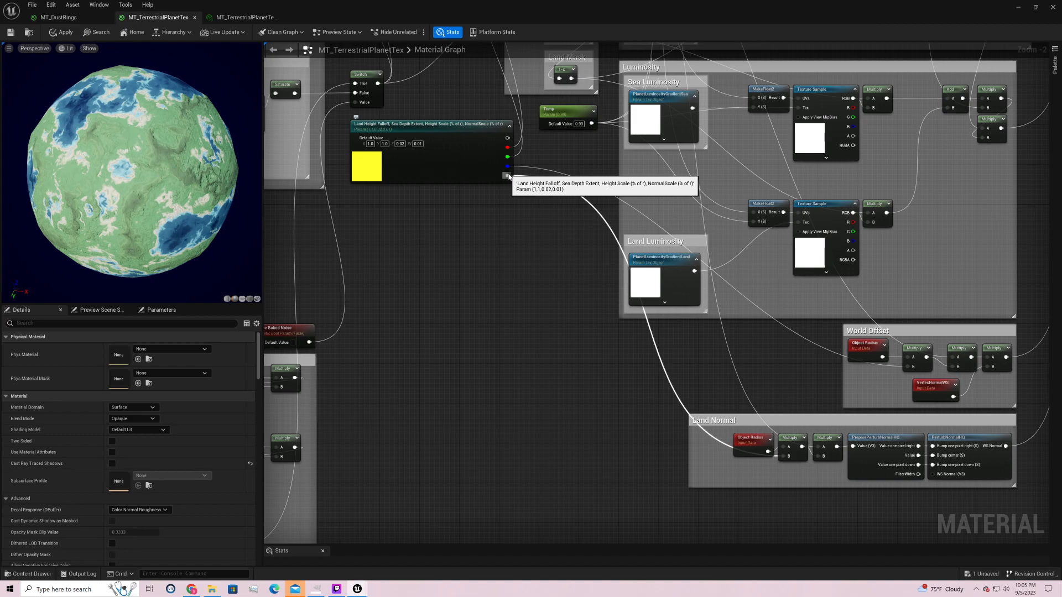
{"action": "right_click_drag", "start_coordinate": [706, 445], "coordinate": [616, 379]}
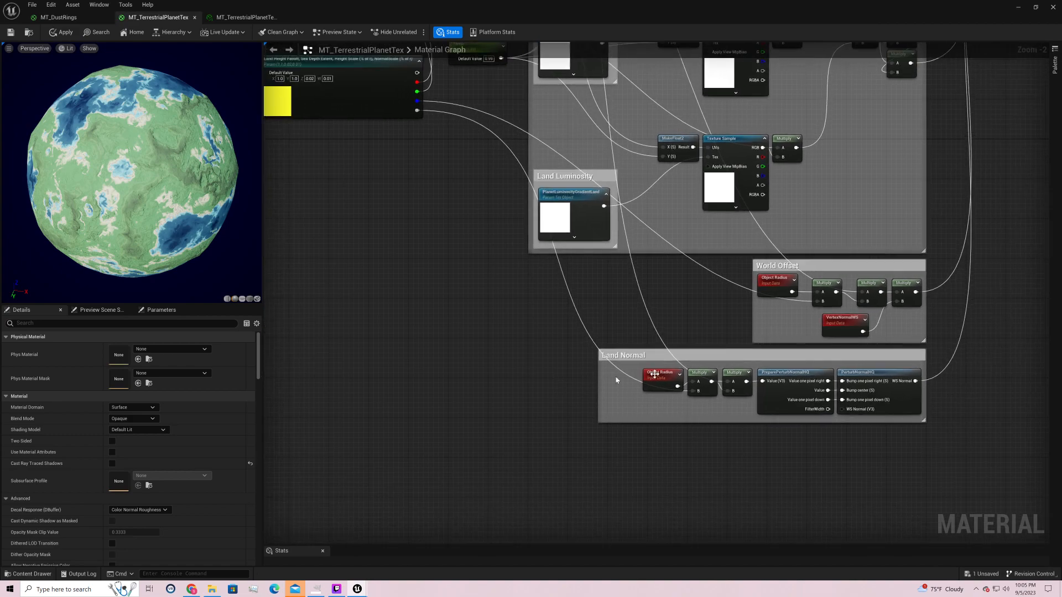
{"action": "left_click", "coordinate": [657, 375]}
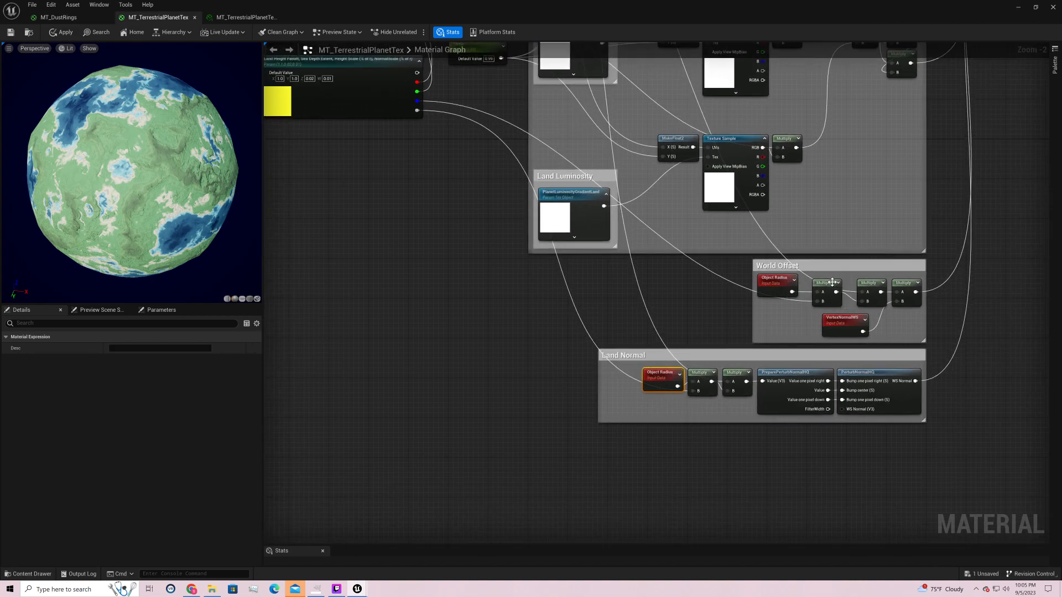
{"action": "left_click", "coordinate": [736, 375]}
{"action": "right_click_drag", "start_coordinate": [694, 293], "coordinate": [880, 522]}
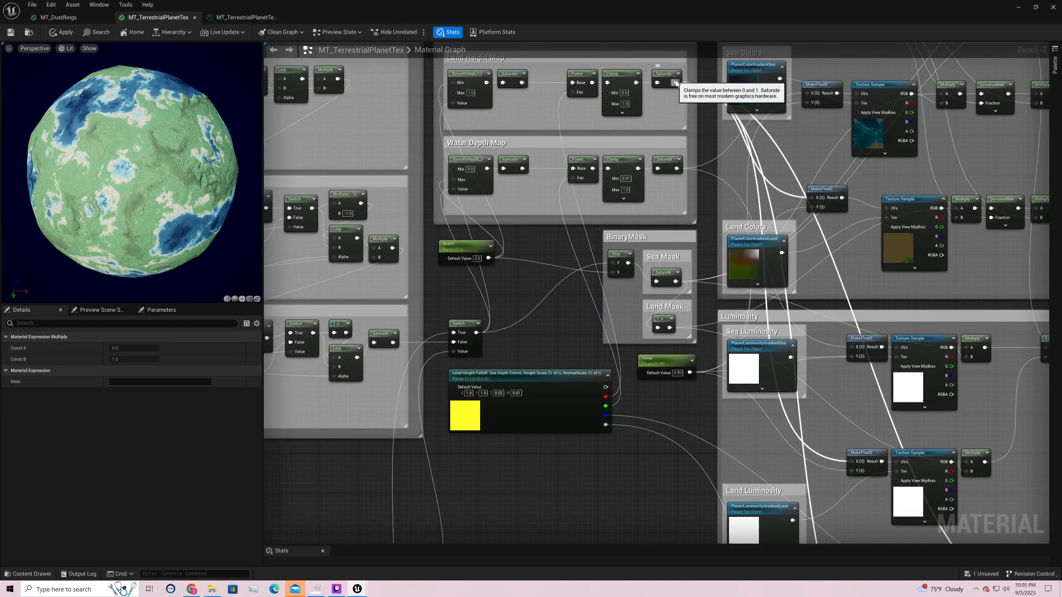
{"action": "right_click_drag", "start_coordinate": [695, 474], "coordinate": [463, 137]}
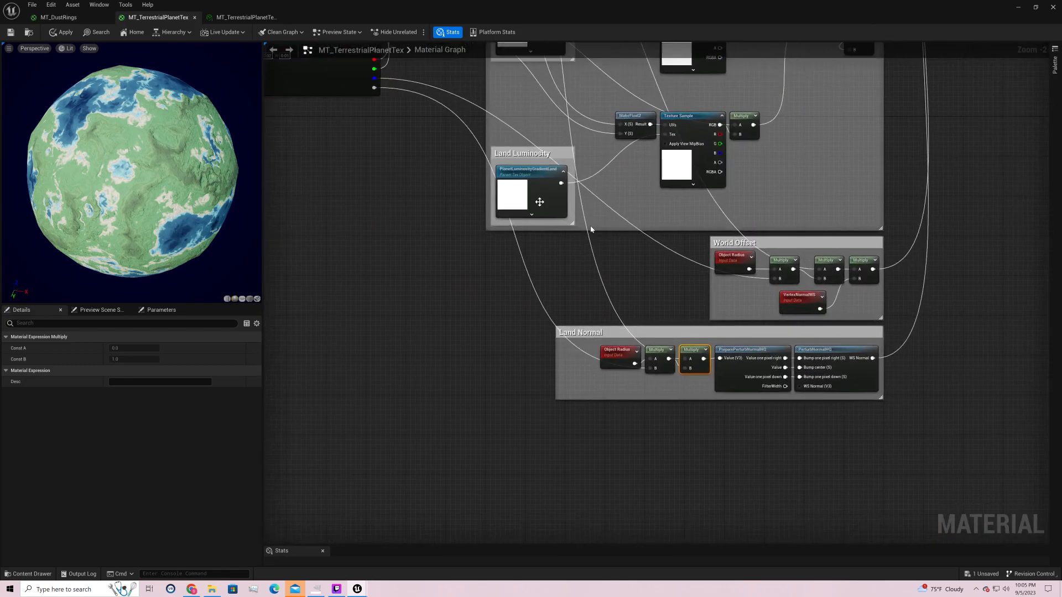
{"action": "right_click_drag", "start_coordinate": [728, 409], "coordinate": [611, 421]}
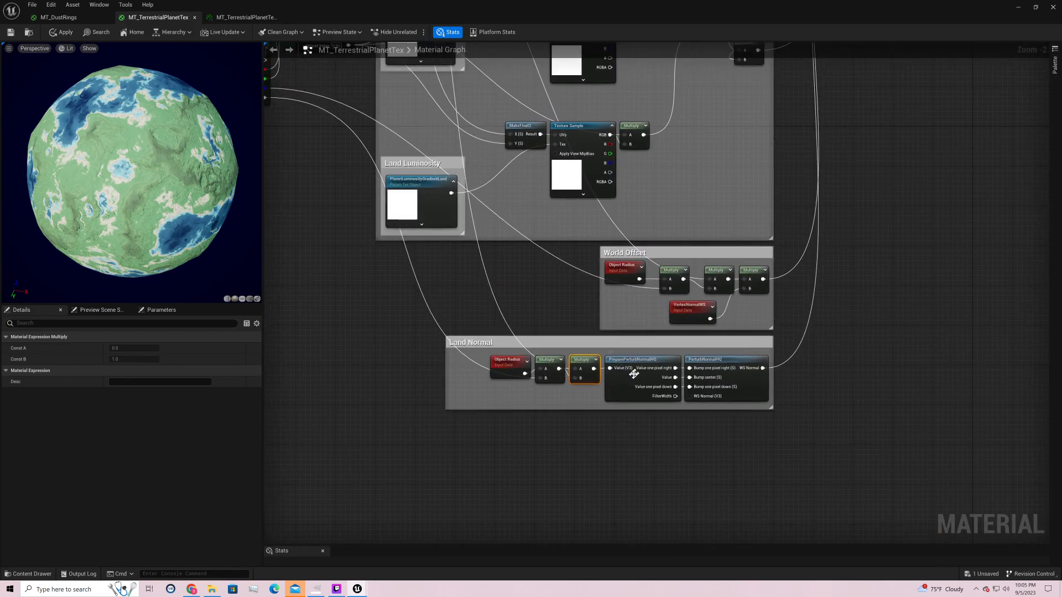
- Inspect the PreparePerturbNormalHQ node, search the graph's node list for "prepar", and close the list without adding a node
{"action": "left_click", "coordinate": [635, 374]}
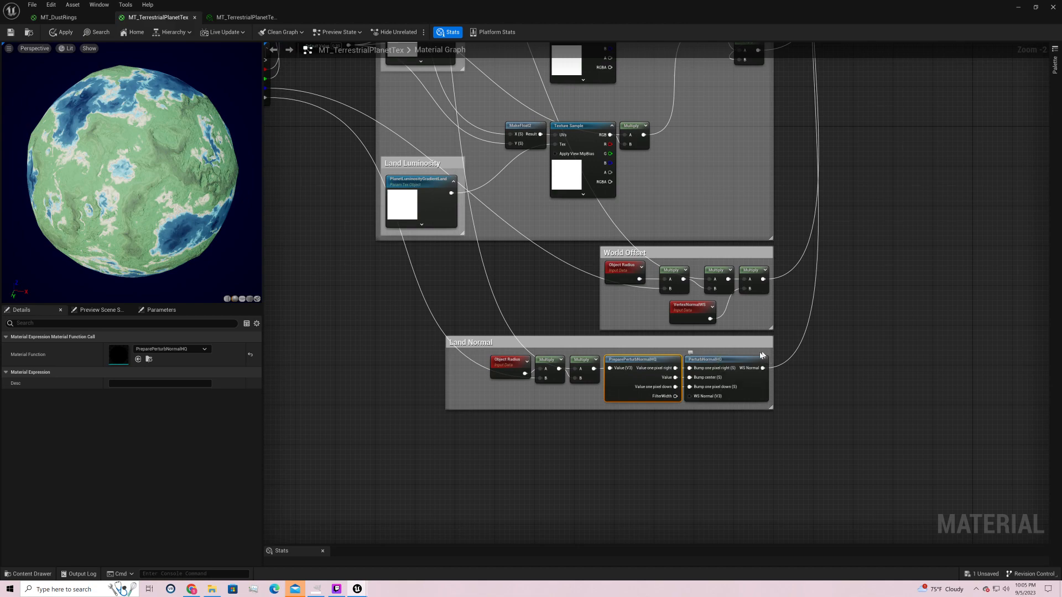
{"action": "right_click", "coordinate": [616, 443]}
{"action": "type", "text": "prepar"}
{"action": "key", "text": "Down"}
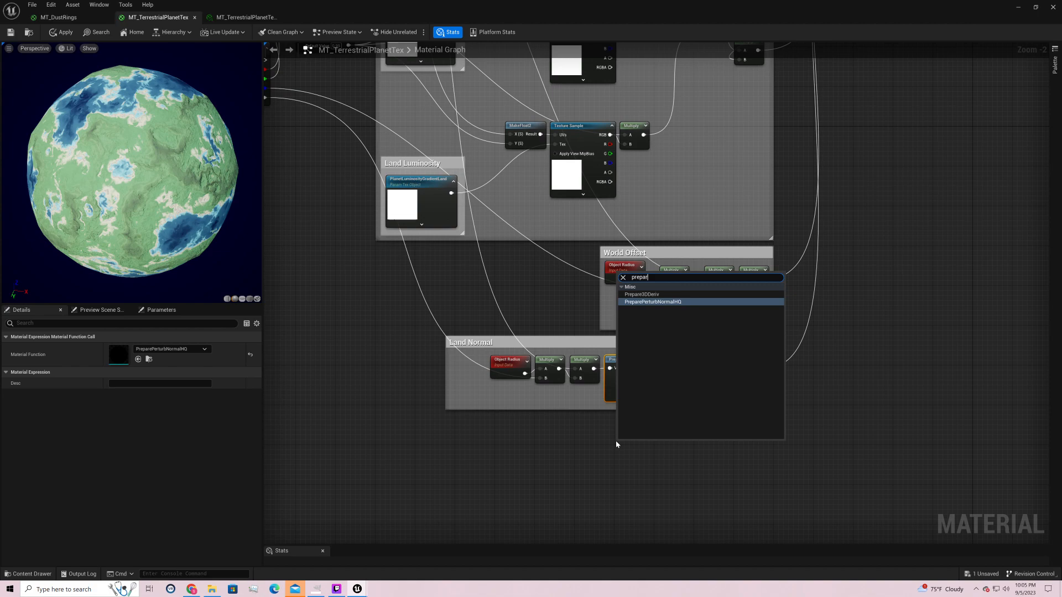
{"action": "left_click", "coordinate": [549, 474]}
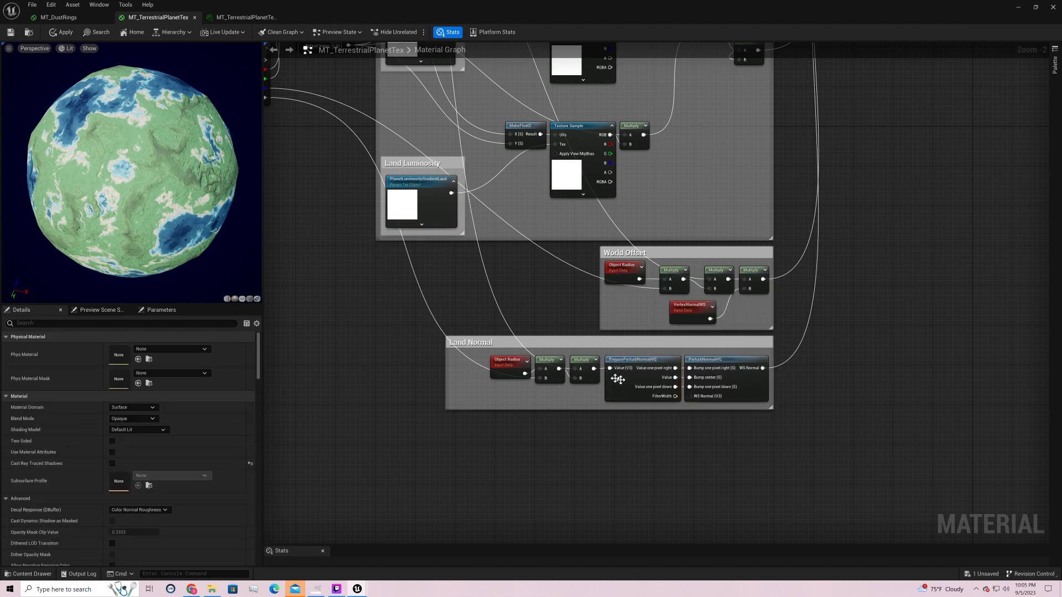
- Inspect the Land Normal group's second Multiply node and the PreparePerturbNormalHQ node it feeds
{"action": "right_click_drag", "start_coordinate": [506, 288], "coordinate": [662, 367]}
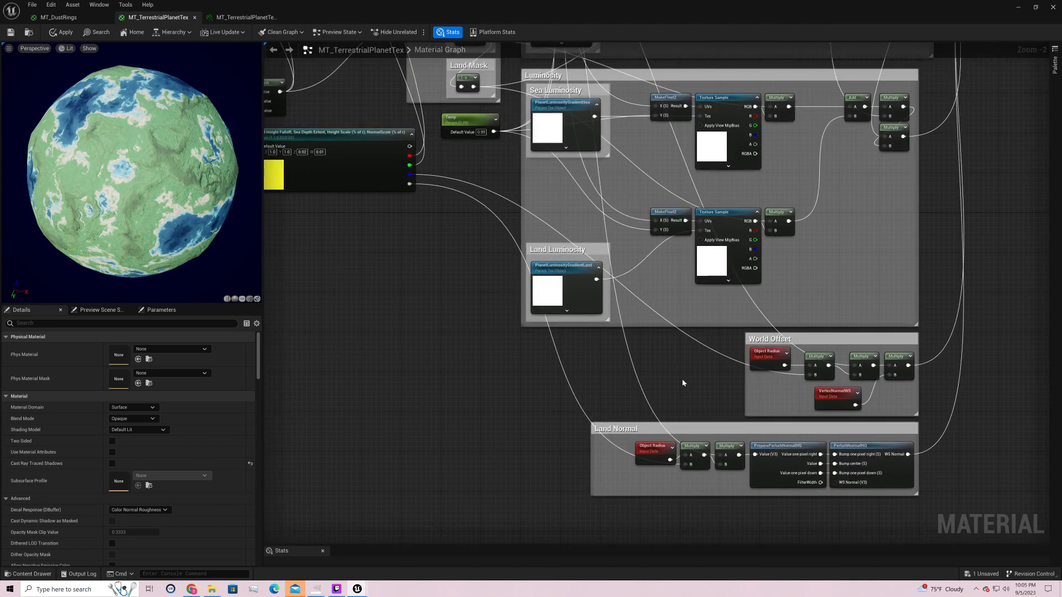
{"action": "right_click_drag", "start_coordinate": [720, 456], "coordinate": [648, 426]}
{"action": "left_click", "coordinate": [659, 426]}
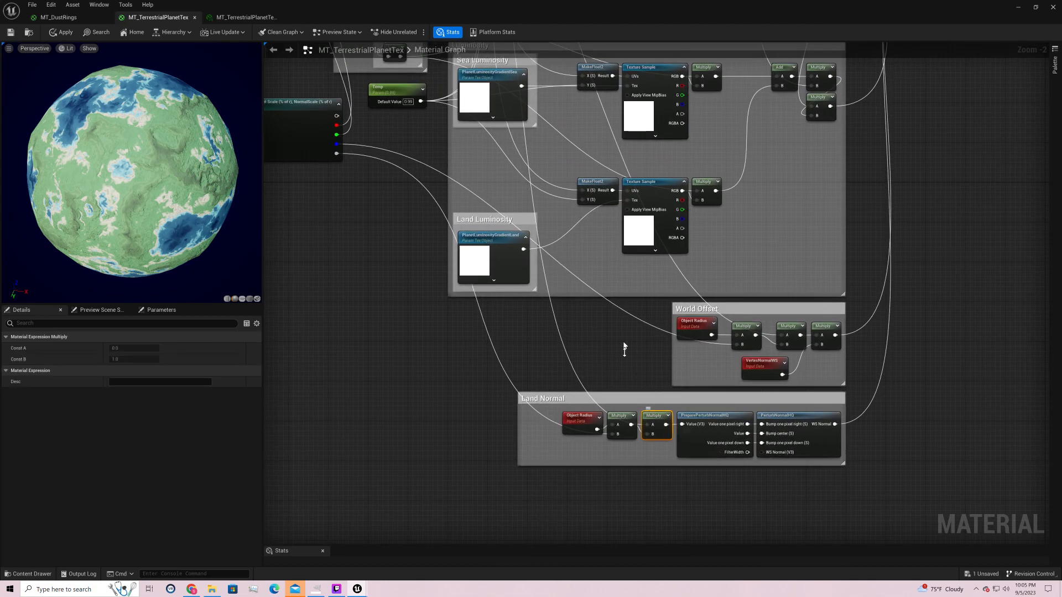
{"action": "left_click", "coordinate": [714, 416]}
- Add a PerturbNormalHQ node below the Land Normal group through a search for "perturb", and delete that node
{"action": "right_click_drag", "start_coordinate": [748, 498], "coordinate": [684, 420]}
{"action": "right_click", "coordinate": [692, 421]}
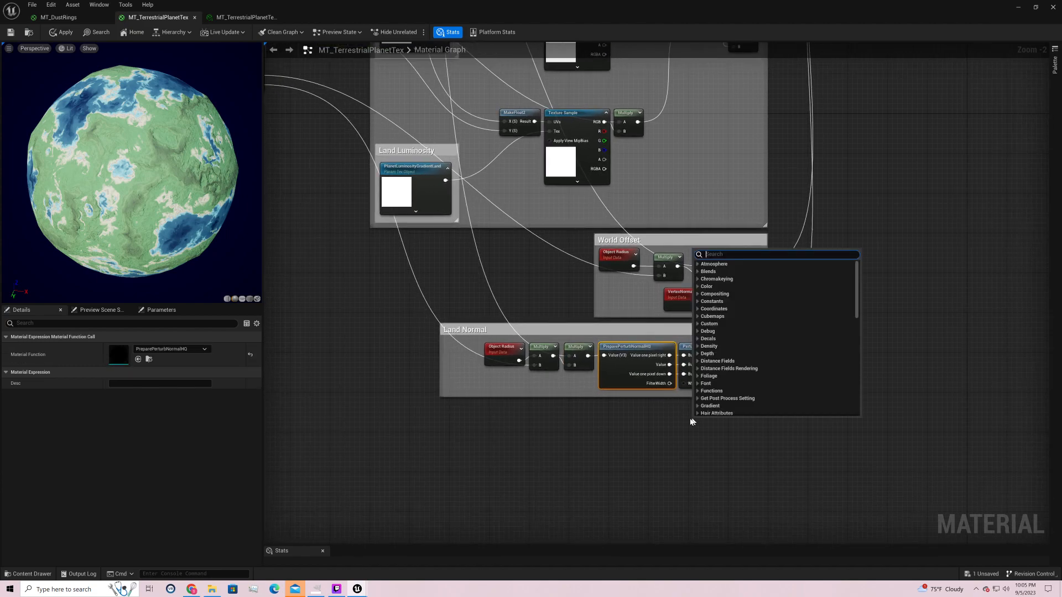
{"action": "type", "text": "perturb"}
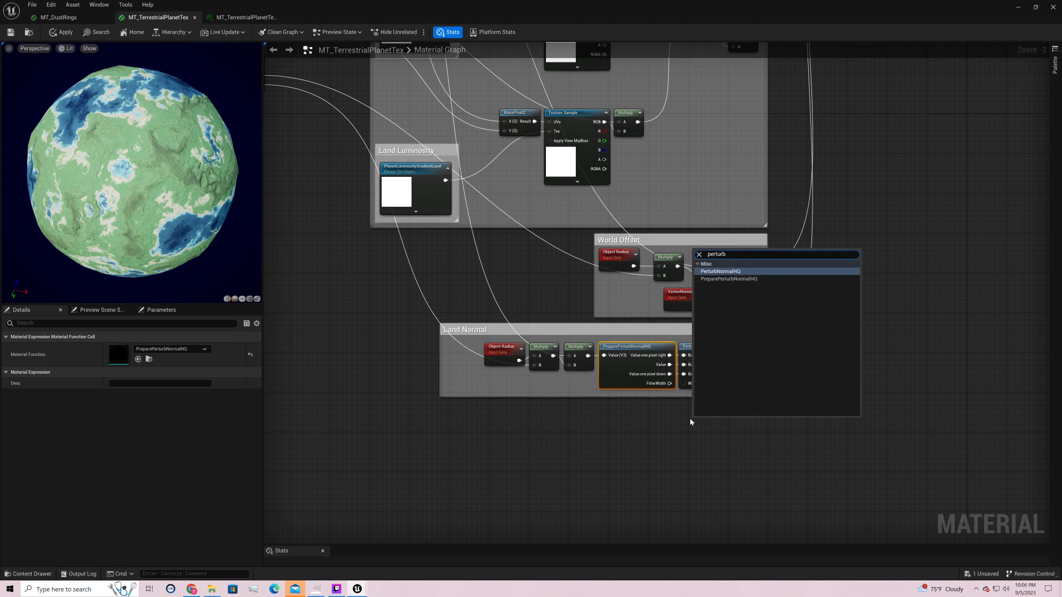
{"action": "key", "text": "Return"}
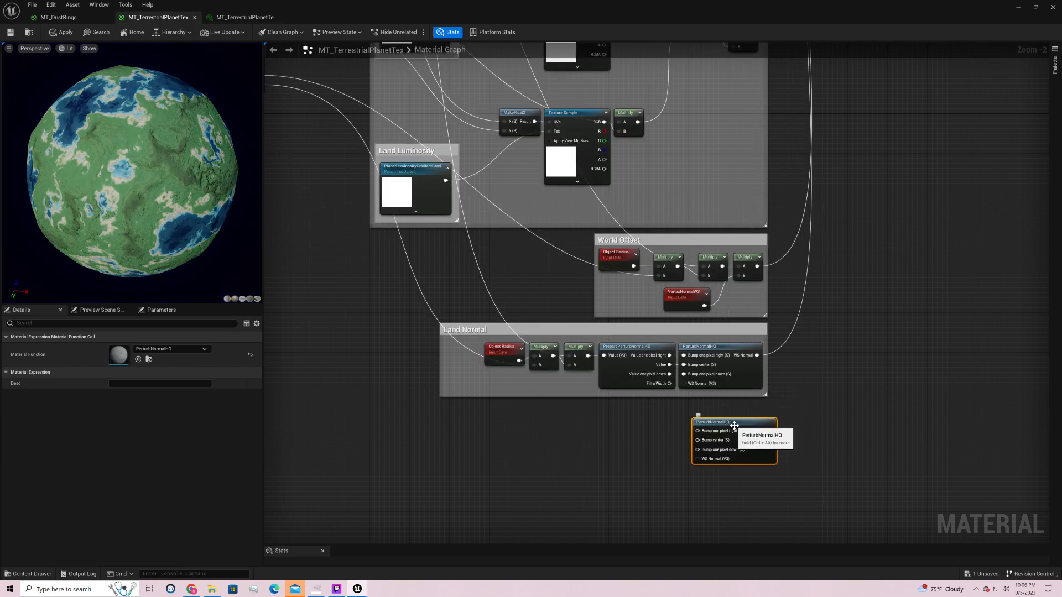
{"action": "key", "text": "Delete"}
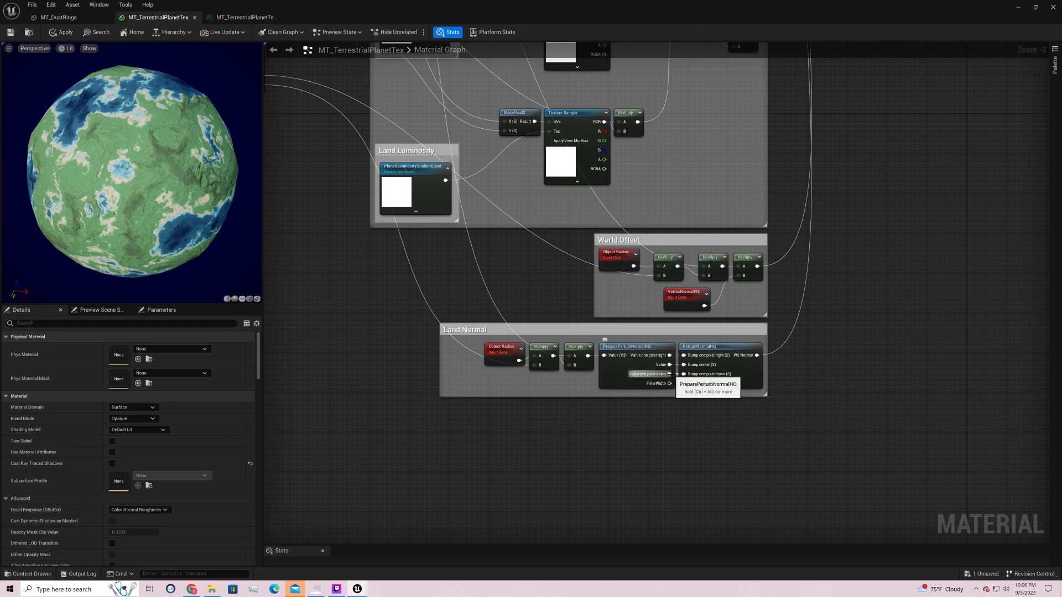
- Preview the Land Normal group's PerturbNormalHQ node and examine its normals around the planet and up close
{"action": "right_click_drag", "start_coordinate": [885, 272], "coordinate": [888, 353]}
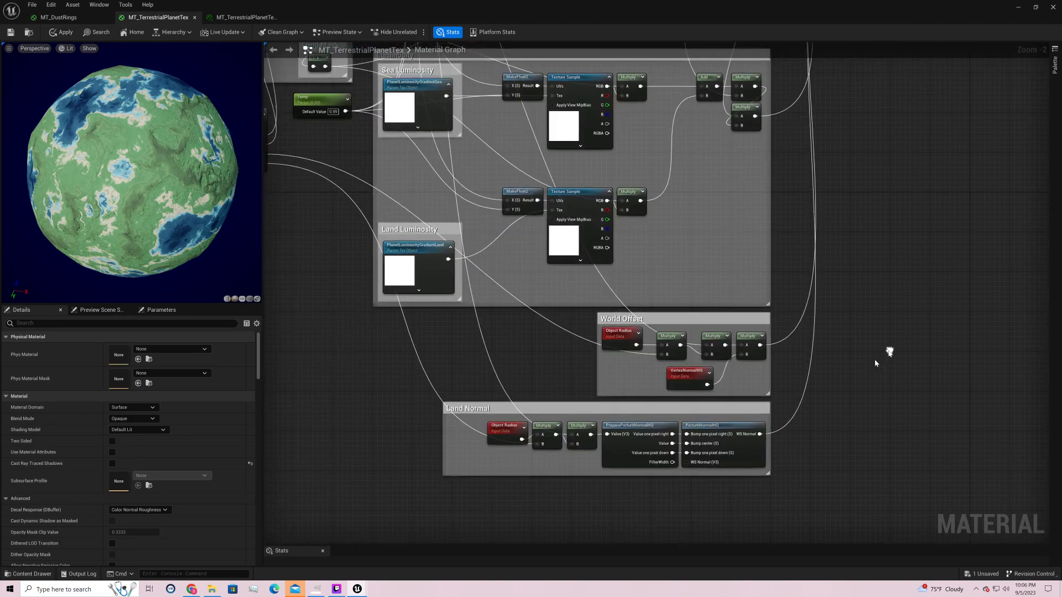
{"action": "left_click", "coordinate": [739, 425]}
{"action": "right_click_drag", "start_coordinate": [740, 426], "coordinate": [550, 418]}
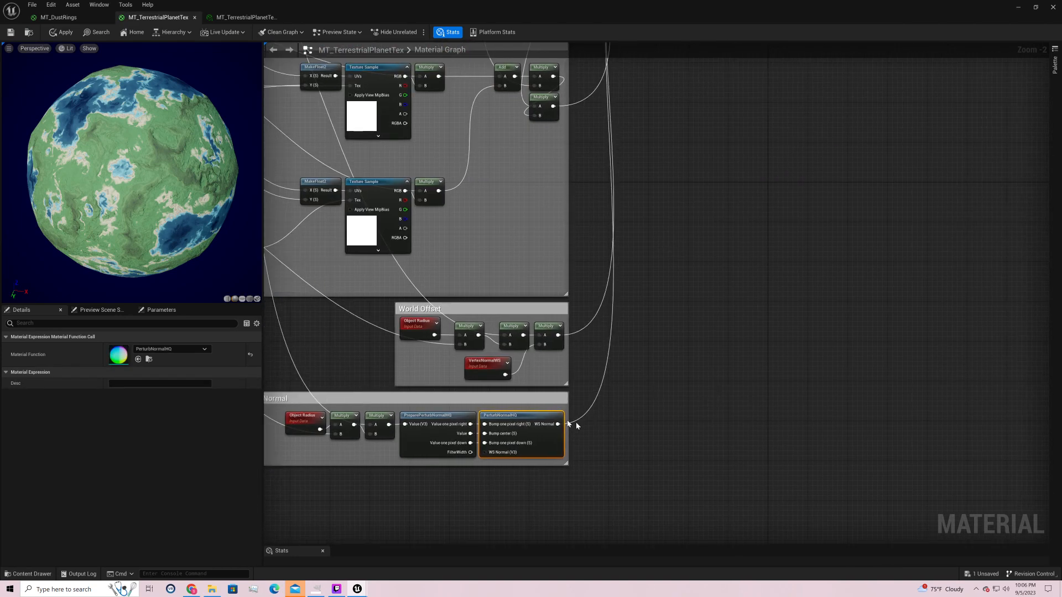
{"action": "right_click", "coordinate": [549, 417]}
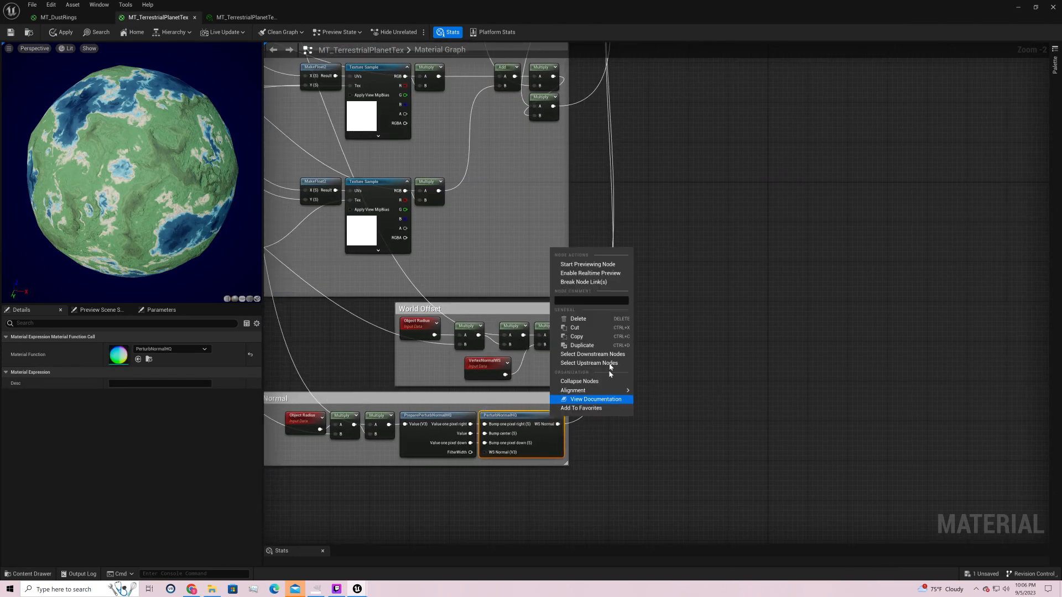
{"action": "left_click", "coordinate": [579, 274]}
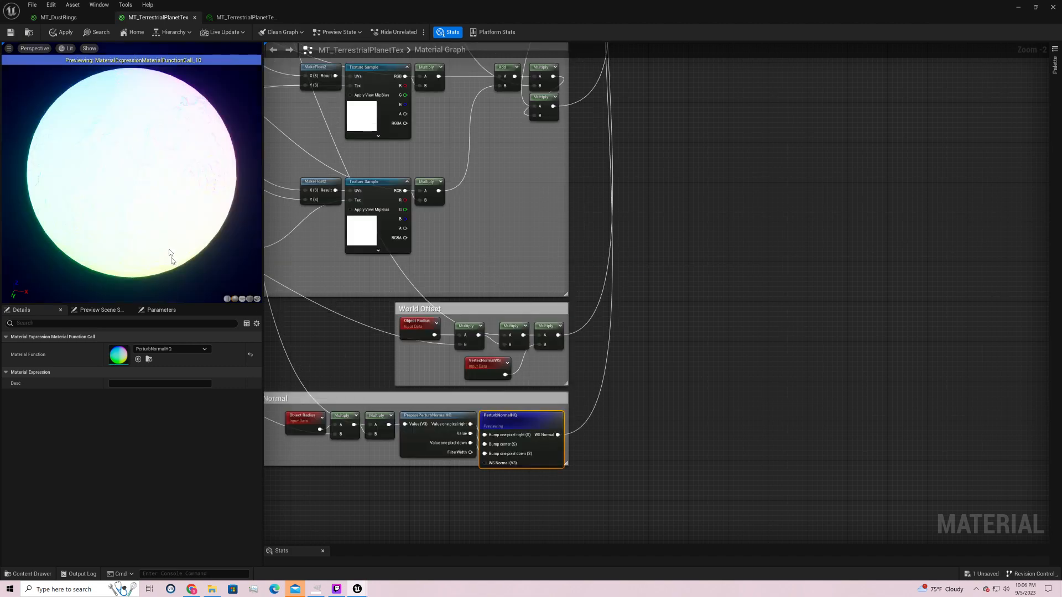
{"action": "left_click_drag", "start_coordinate": [228, 188], "coordinate": [242, 320]}
{"action": "left_click_drag", "start_coordinate": [133, 61], "coordinate": [159, 123]}
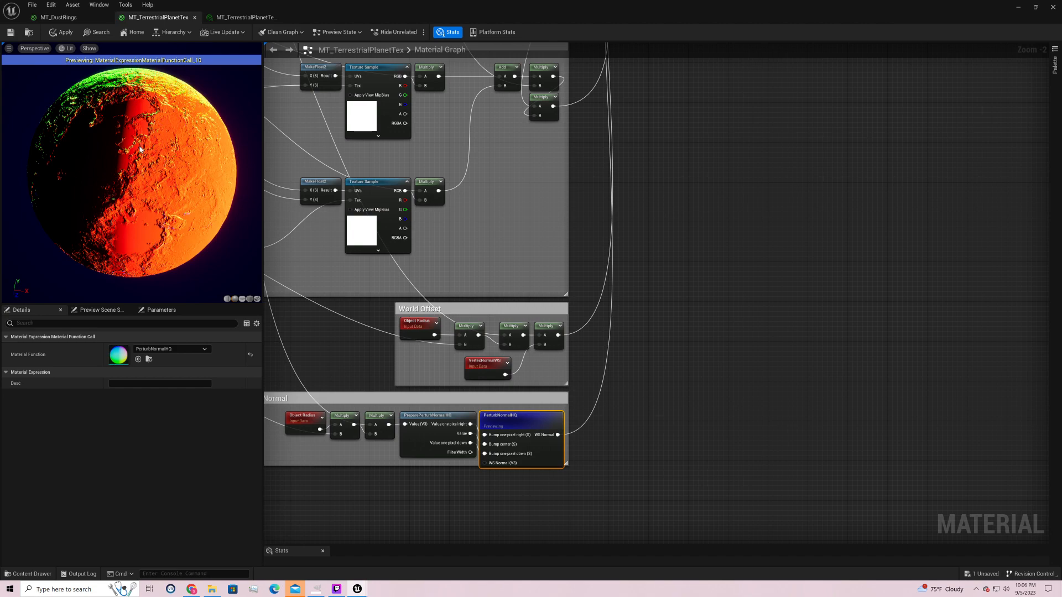
{"action": "scroll", "coordinate": [157, 181], "scroll_direction": "up", "scroll_amount": 5}
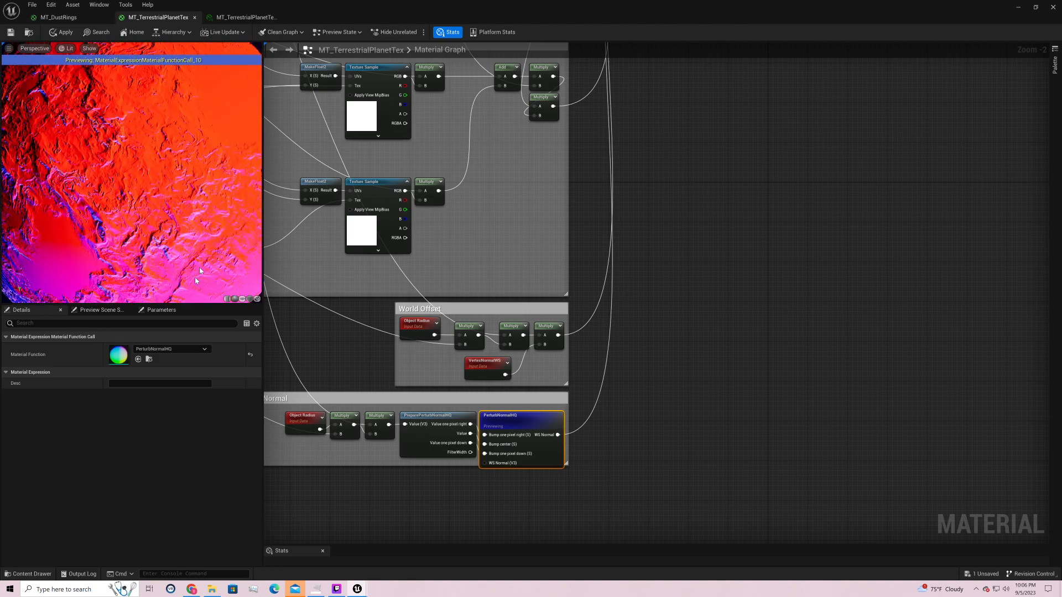
{"action": "scroll", "coordinate": [196, 260], "scroll_direction": "down", "scroll_amount": 5}
{"action": "right_click_drag", "start_coordinate": [182, 204], "coordinate": [173, 188]}
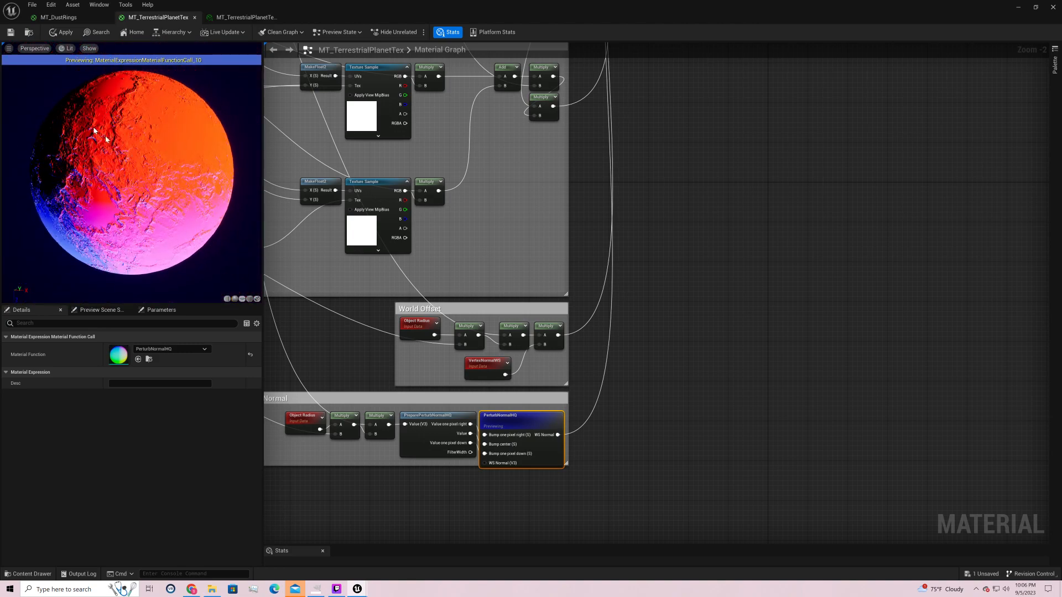
{"action": "left_click", "coordinate": [712, 331]}
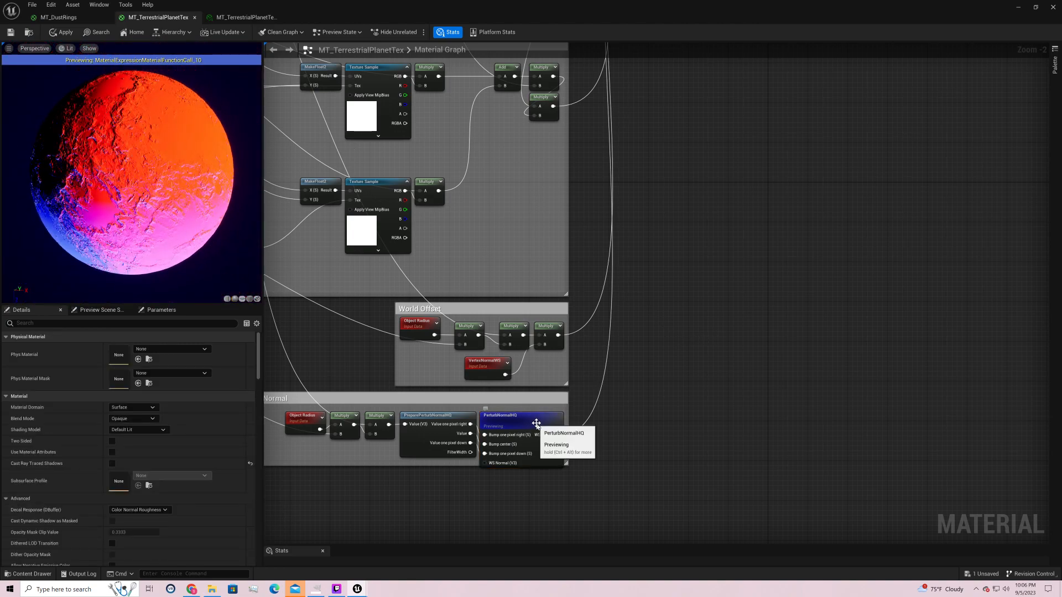
- Follow the PerturbNormalHQ output to the material's Normal input, and stop previewing the node
{"action": "left_click", "coordinate": [536, 424]}
{"action": "right_click_drag", "start_coordinate": [688, 327], "coordinate": [671, 592]}
{"action": "right_click_drag", "start_coordinate": [603, 447], "coordinate": [602, 510]}
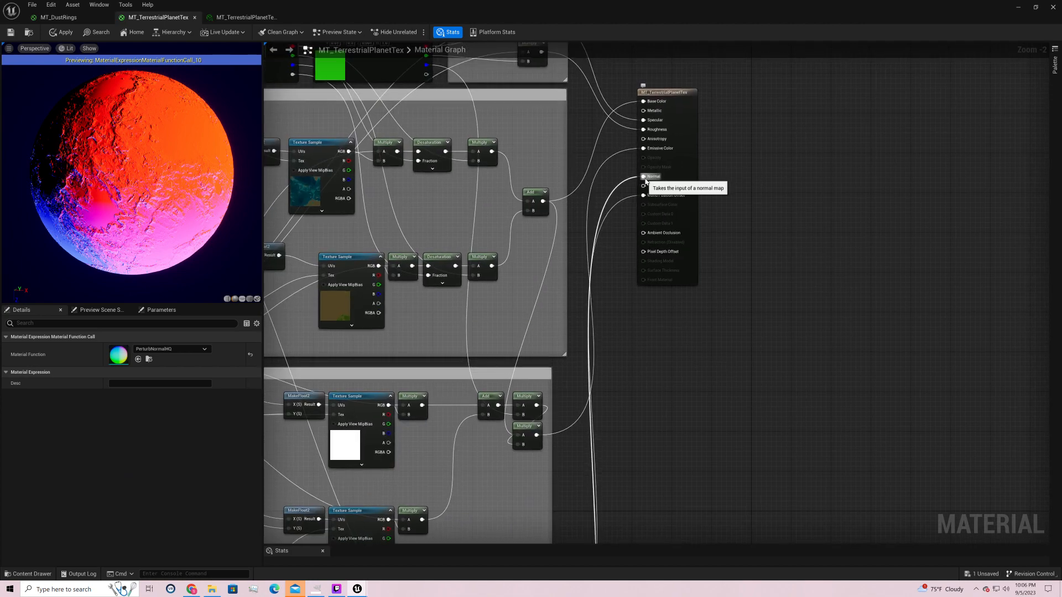
{"action": "right_click_drag", "start_coordinate": [652, 378], "coordinate": [712, 17]}
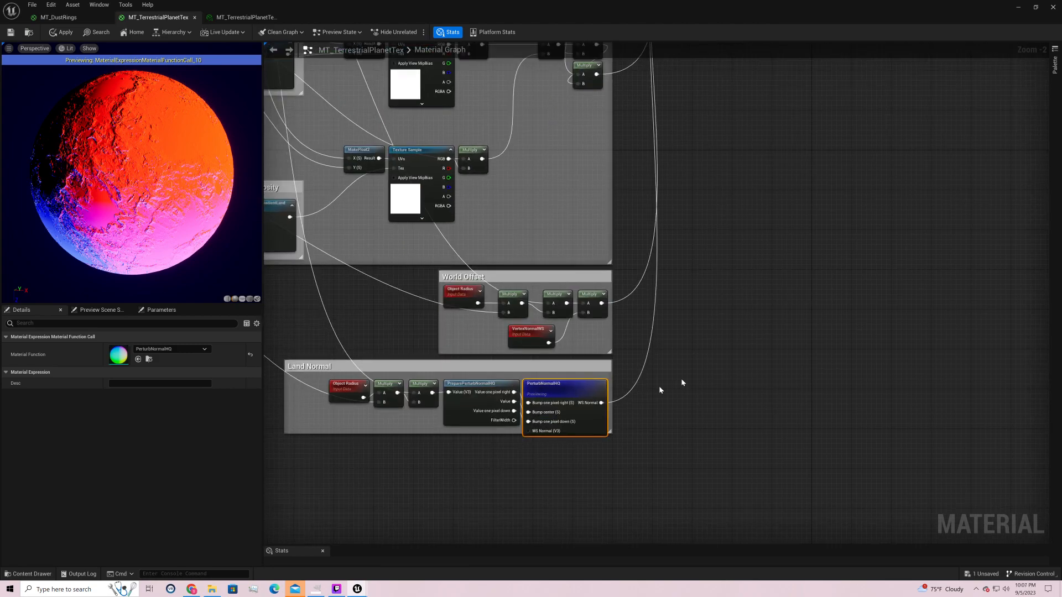
{"action": "right_click", "coordinate": [594, 395]}
{"action": "left_click", "coordinate": [621, 411]}
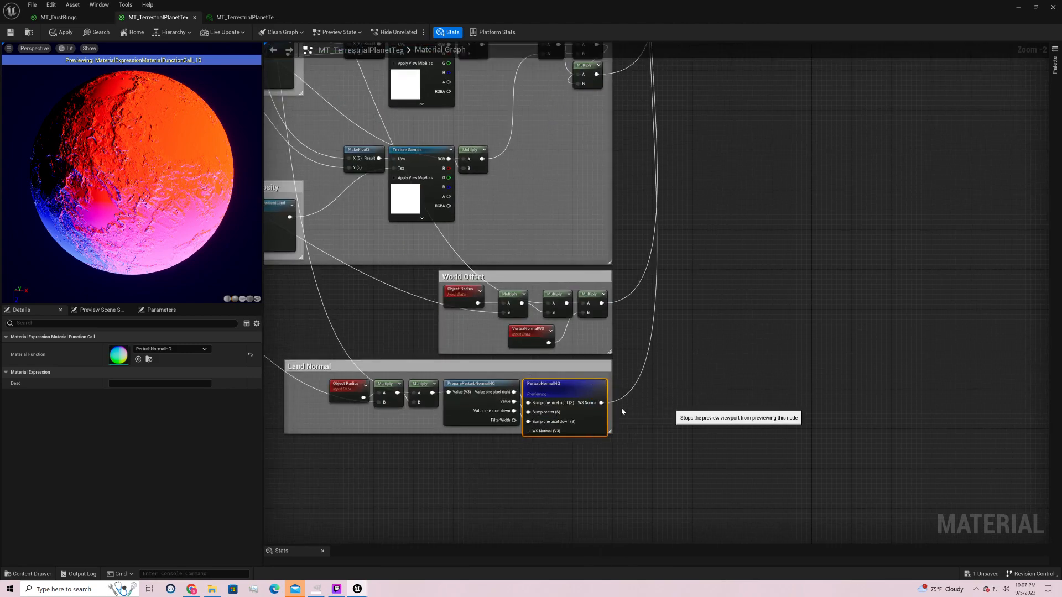
- Move the Use Baked Noise parameter away from the baked noise group, up to just below the procedural noise group
{"action": "right_click_drag", "start_coordinate": [325, 315], "coordinate": [888, 247]}
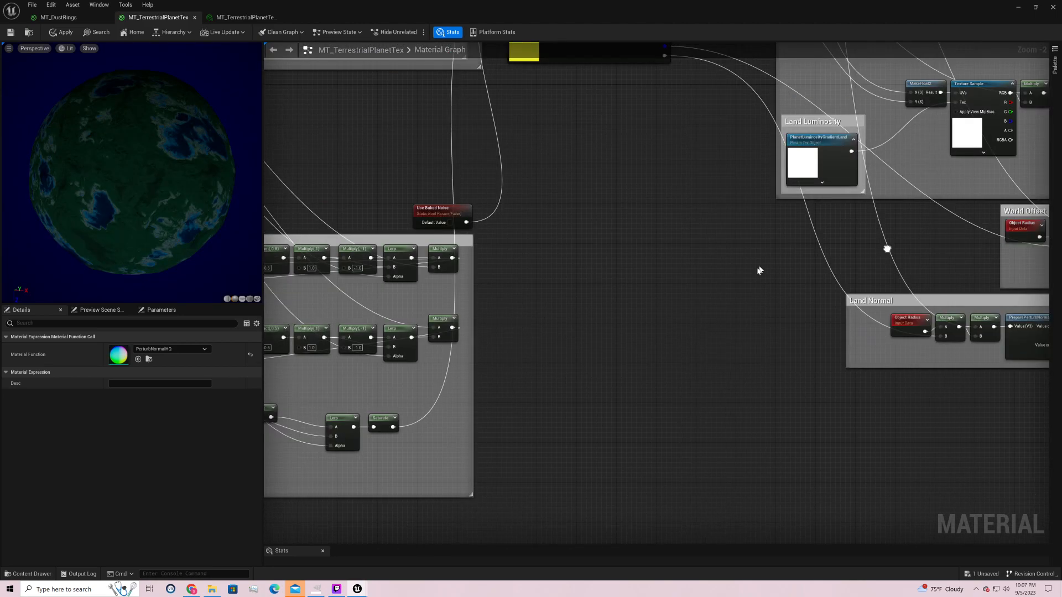
{"action": "scroll", "coordinate": [629, 277], "scroll_direction": "down", "scroll_amount": 3}
{"action": "right_click_drag", "start_coordinate": [629, 277], "coordinate": [759, 307]}
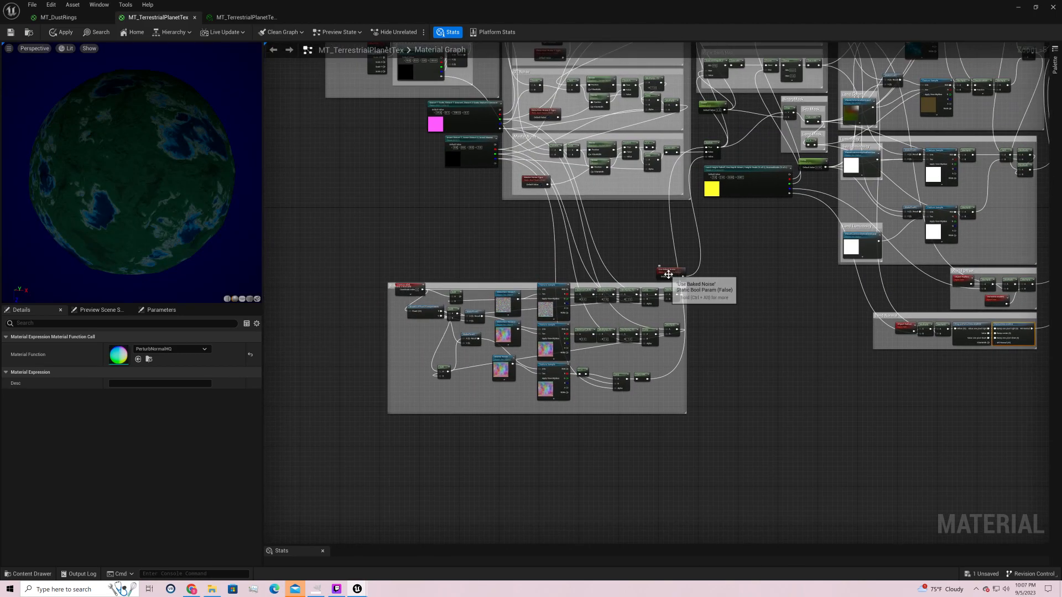
{"action": "left_click_drag", "start_coordinate": [677, 274], "coordinate": [673, 211]}
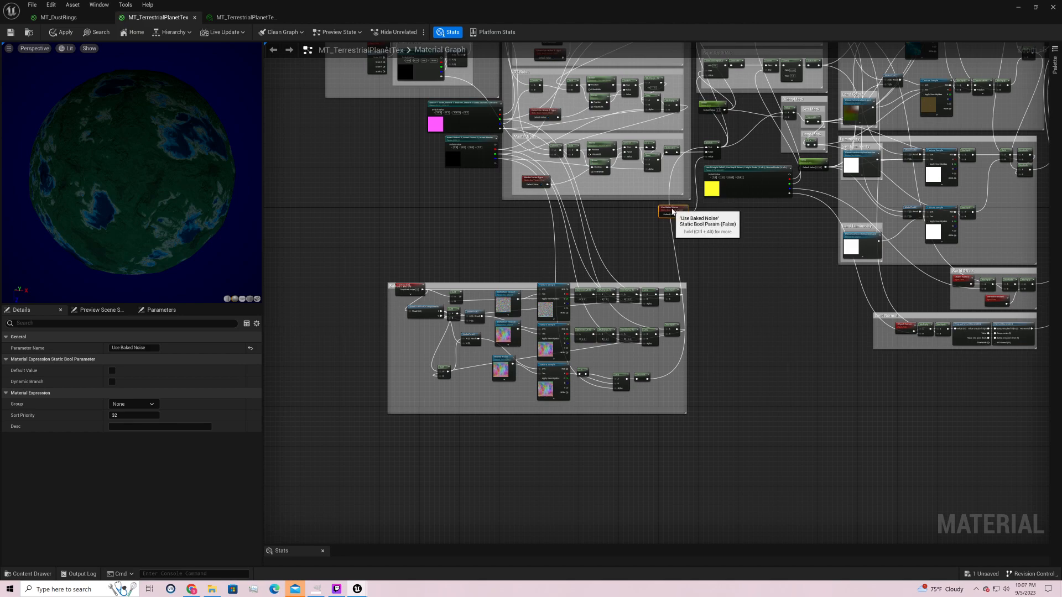
- Select the whole baked noise group and examine how it relates to the procedural noise groups above it
{"action": "left_click_drag", "start_coordinate": [716, 264], "coordinate": [344, 437]}
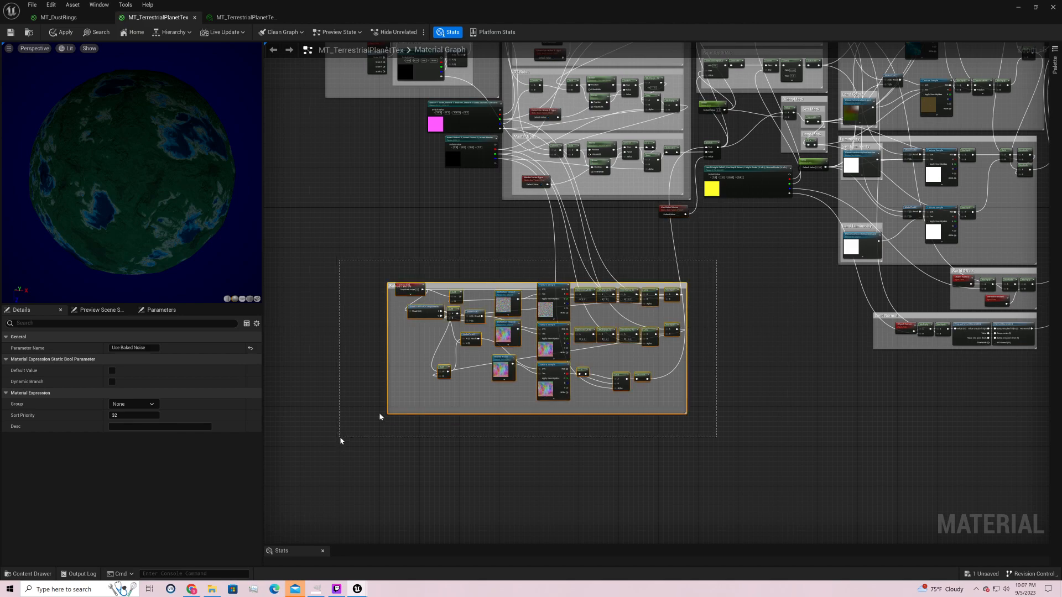
{"action": "right_click_drag", "start_coordinate": [597, 225], "coordinate": [525, 384]}
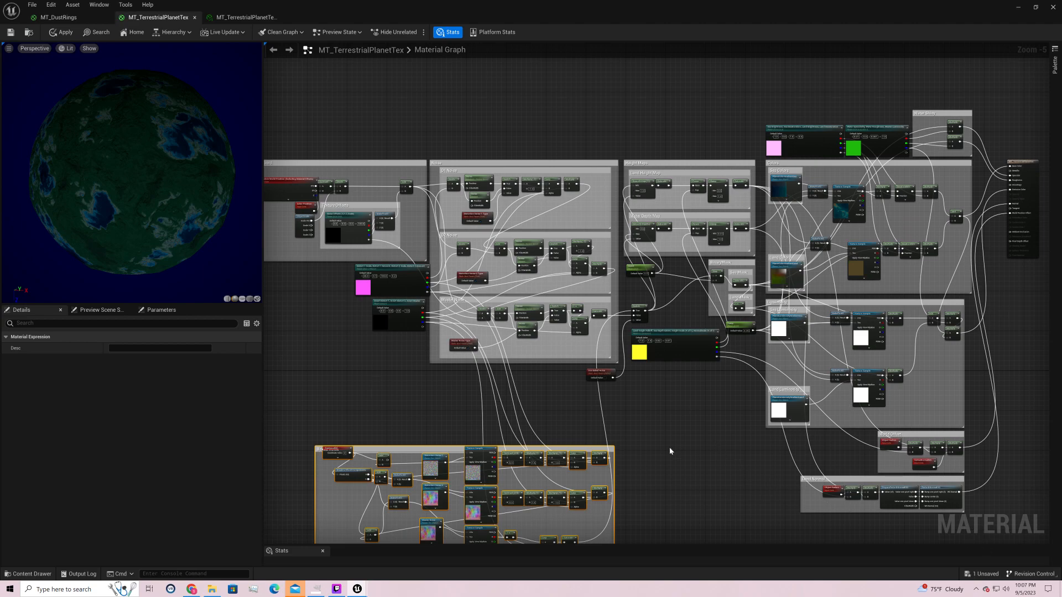
{"action": "right_click_drag", "start_coordinate": [668, 450], "coordinate": [732, 344]}
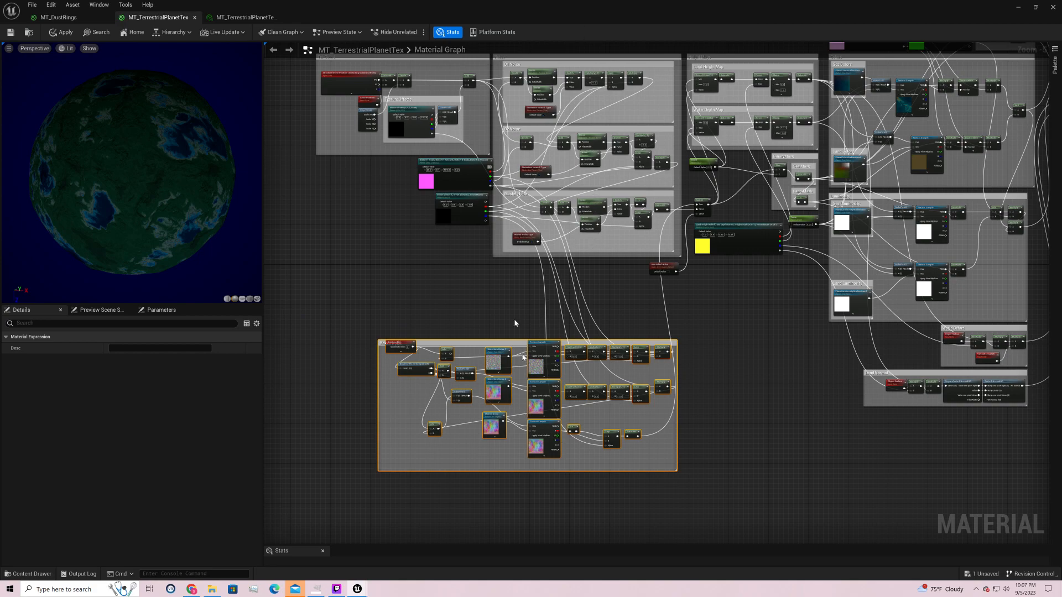
{"action": "left_click_drag", "start_coordinate": [514, 284], "coordinate": [678, 49]}
{"action": "left_click_drag", "start_coordinate": [718, 334], "coordinate": [271, 490]}
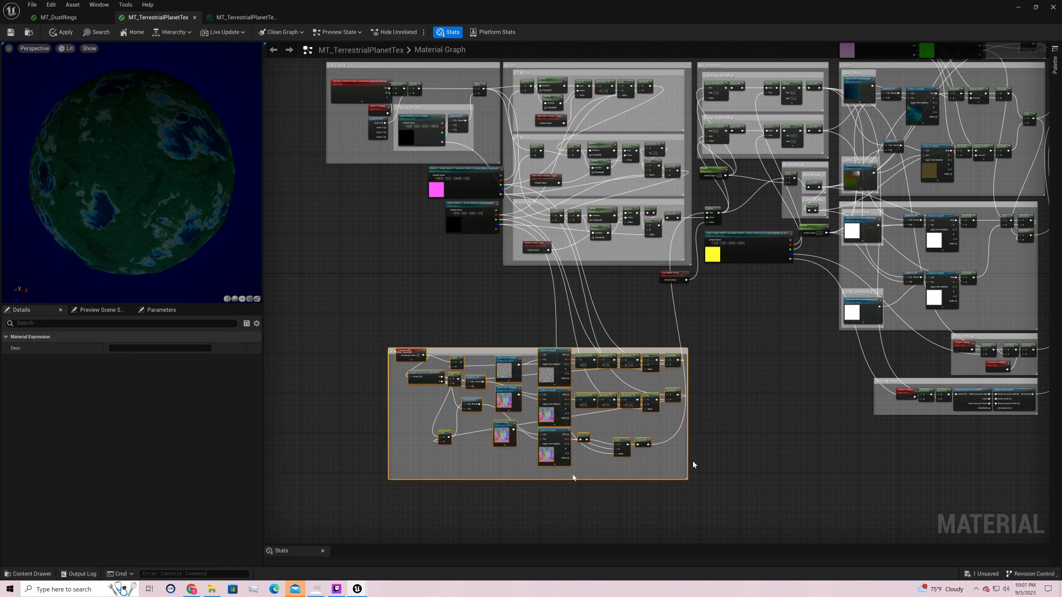
{"action": "left_click", "coordinate": [809, 422]}
{"action": "right_click_drag", "start_coordinate": [811, 423], "coordinate": [547, 391]}
{"action": "left_click_drag", "start_coordinate": [526, 293], "coordinate": [324, 476]}
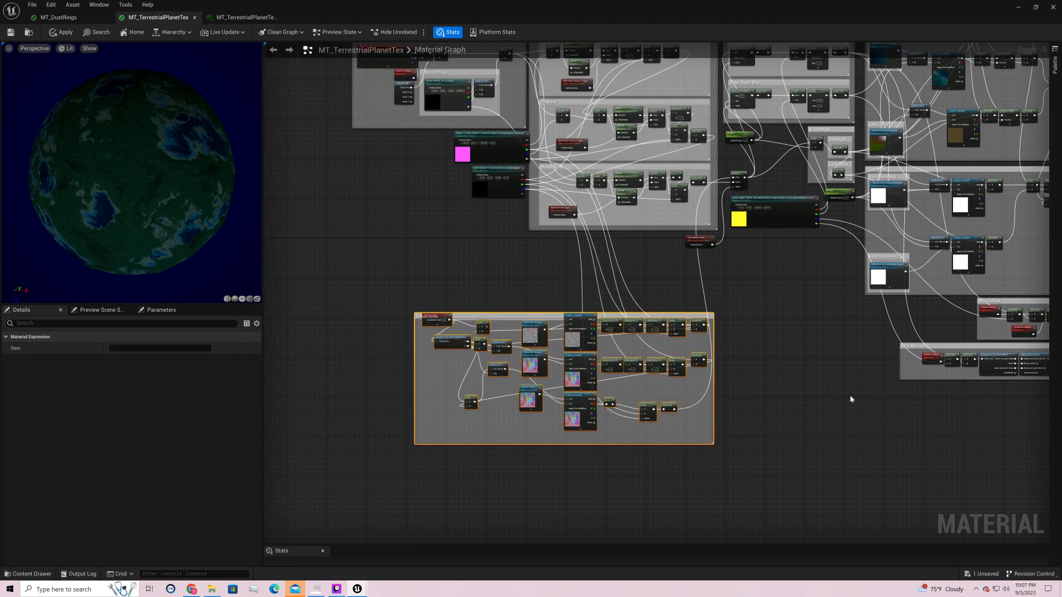
- Deselect the baked noise group, look over the color, luminosity and offset groups feeding the material output, and save the material
{"action": "right_click_drag", "start_coordinate": [849, 398], "coordinate": [469, 427]}
{"action": "left_click", "coordinate": [428, 377]}
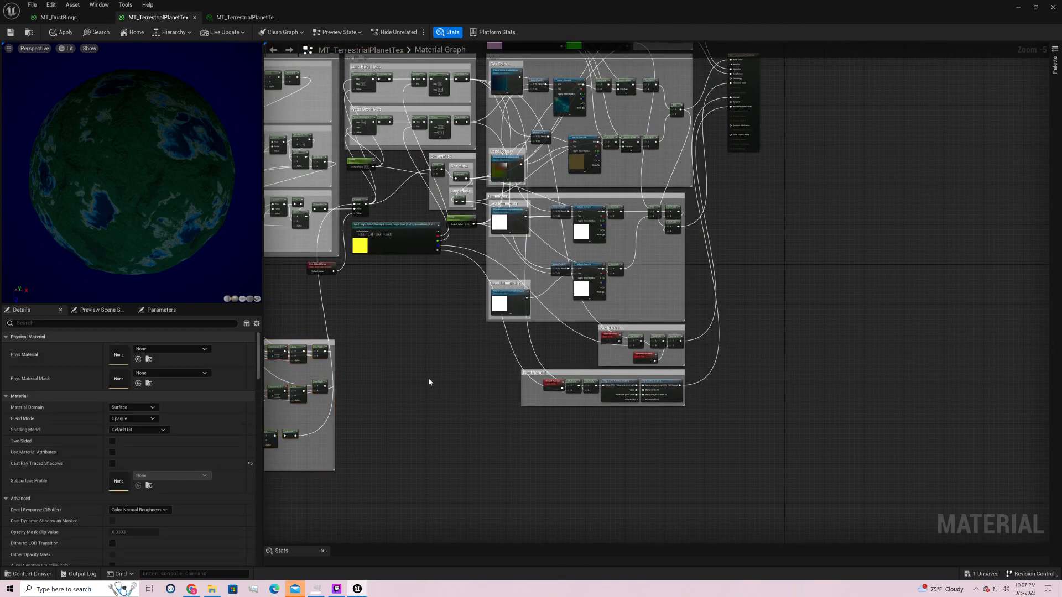
{"action": "right_click_drag", "start_coordinate": [448, 362], "coordinate": [372, 436]}
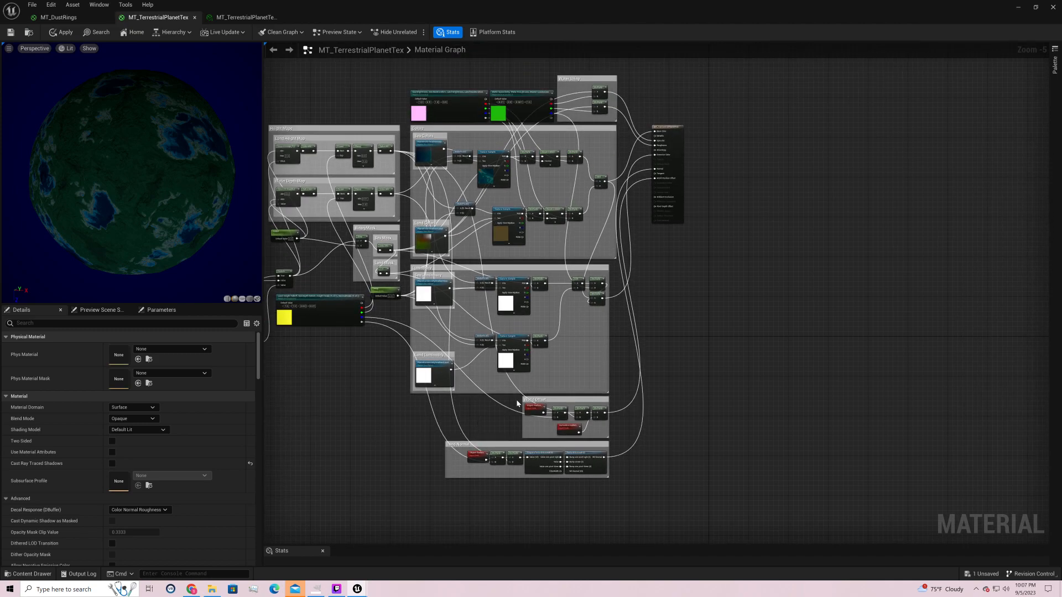
{"action": "scroll", "coordinate": [517, 404], "scroll_direction": "up", "scroll_amount": 2}
{"action": "right_click_drag", "start_coordinate": [741, 346], "coordinate": [688, 578]}
{"action": "right_click_drag", "start_coordinate": [655, 389], "coordinate": [772, 396]}
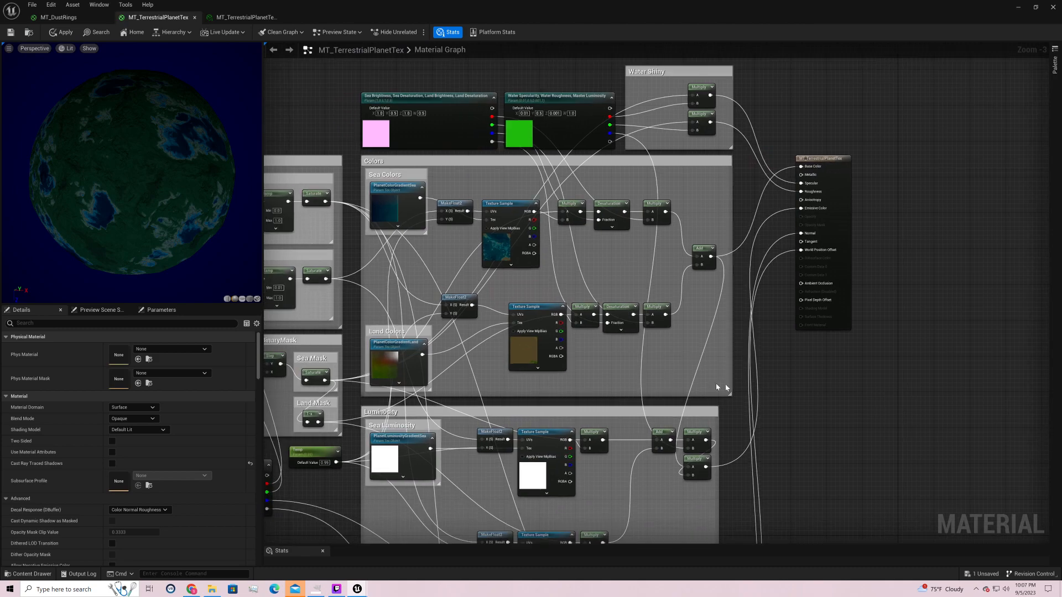
{"action": "right_click_drag", "start_coordinate": [855, 472], "coordinate": [854, 281]}
{"action": "left_click", "coordinate": [10, 33]}
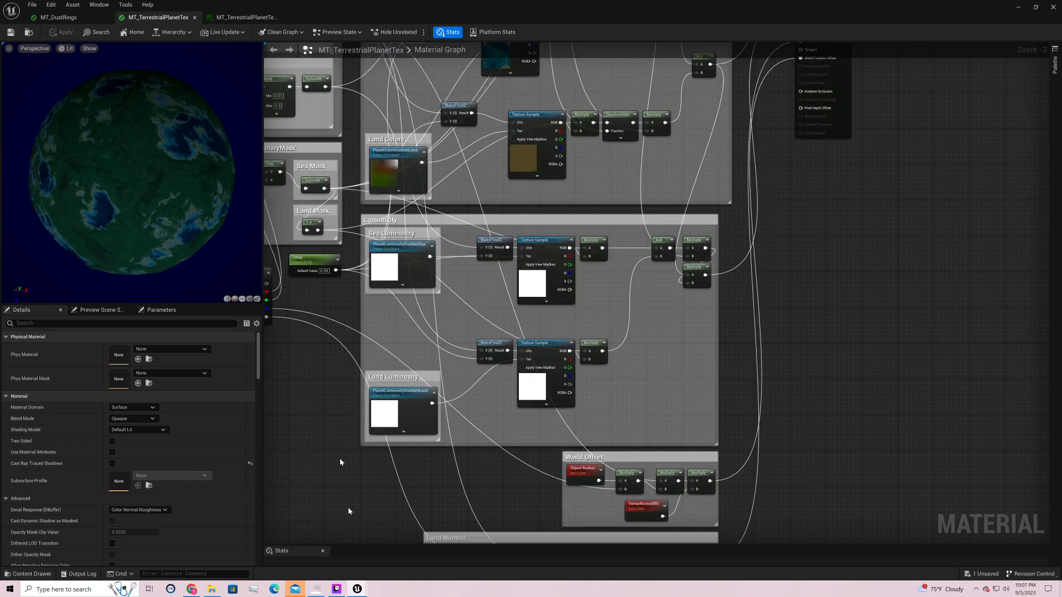
- Switch to GIMP and open the HighResPlanetTemplate.xcf gradient template
{"action": "left_click", "coordinate": [315, 588]}
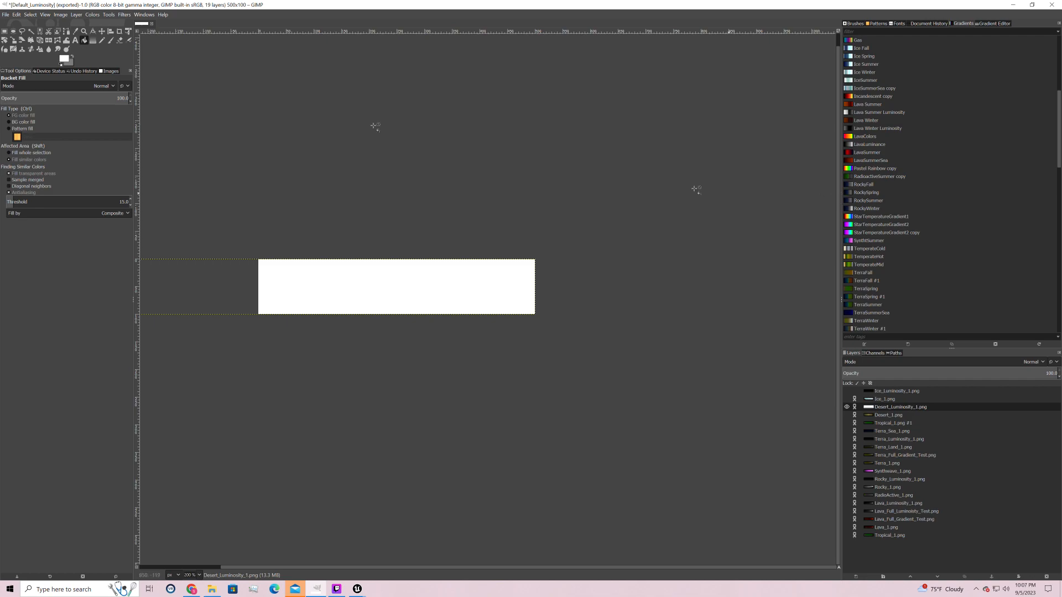
{"action": "left_click", "coordinate": [6, 16]}
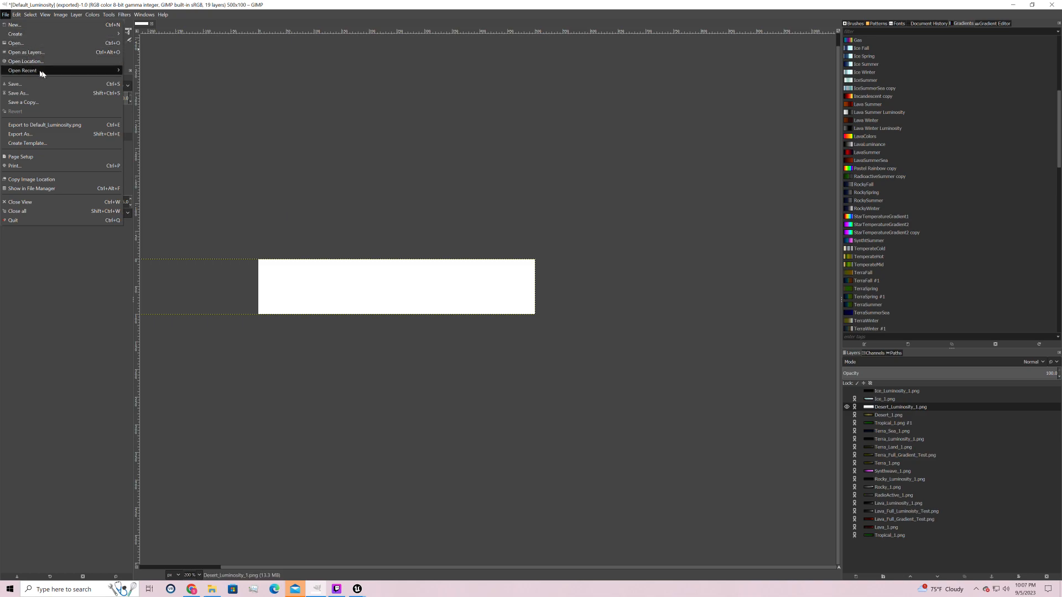
{"action": "mouse_move", "coordinate": [43, 73]}
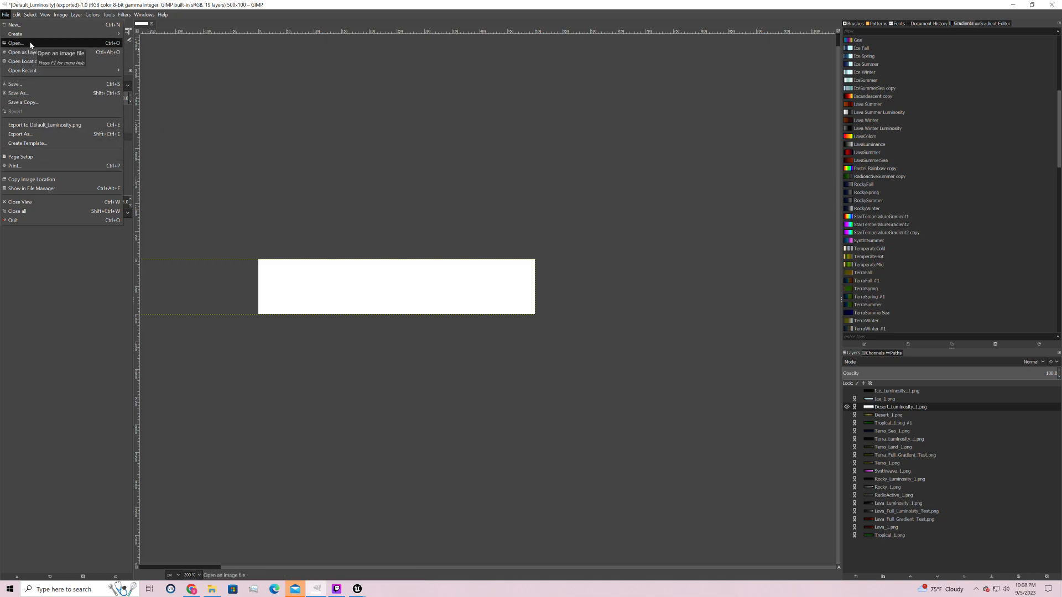
{"action": "left_click", "coordinate": [925, 3]}
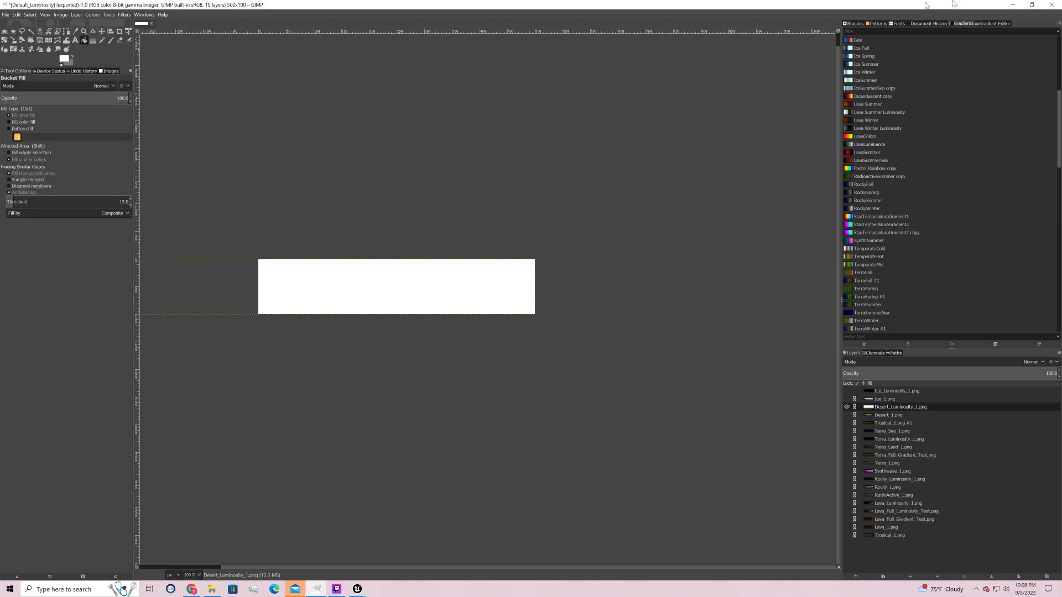
{"action": "left_click", "coordinate": [1032, 5]}
{"action": "left_click_drag", "start_coordinate": [489, 6], "coordinate": [1061, 133]}
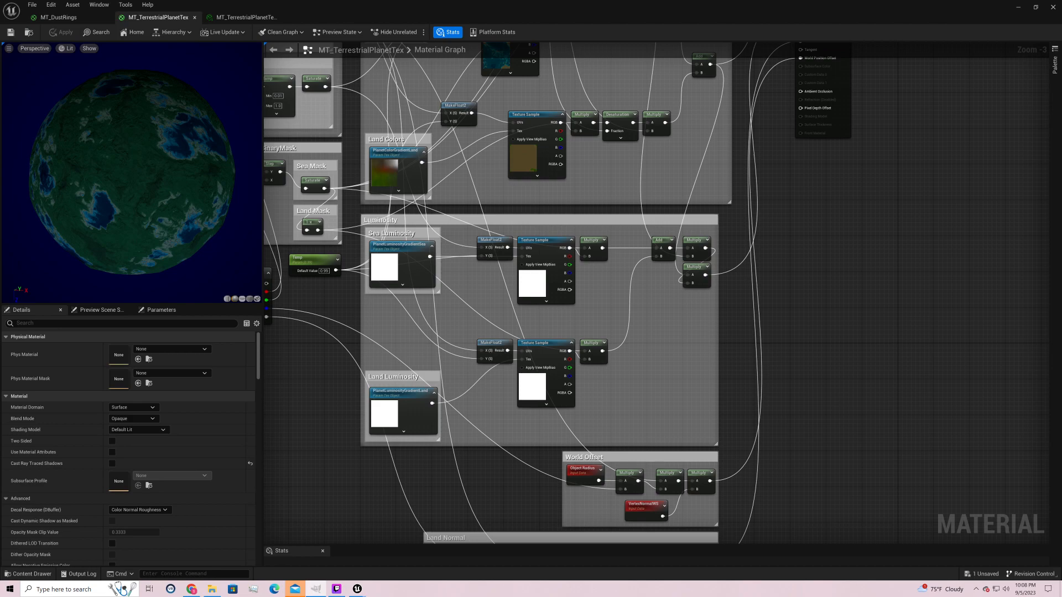
{"action": "left_click_drag", "start_coordinate": [1061, 74], "coordinate": [569, 57]}
{"action": "left_click", "coordinate": [873, 56]}
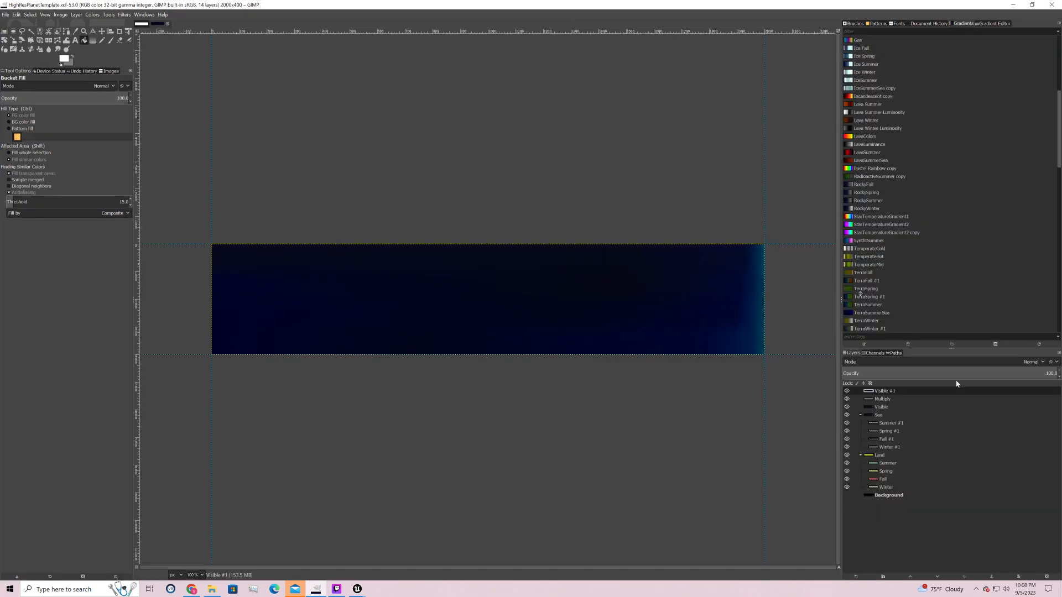
- Hide the Visible #1, Multiply and Visible layers and the Sea group, leaving the Land group shown
{"action": "left_click_drag", "start_coordinate": [846, 391], "coordinate": [848, 401]}
{"action": "left_click", "coordinate": [846, 455]}
{"action": "left_click", "coordinate": [847, 454]}
{"action": "left_click", "coordinate": [847, 415]}
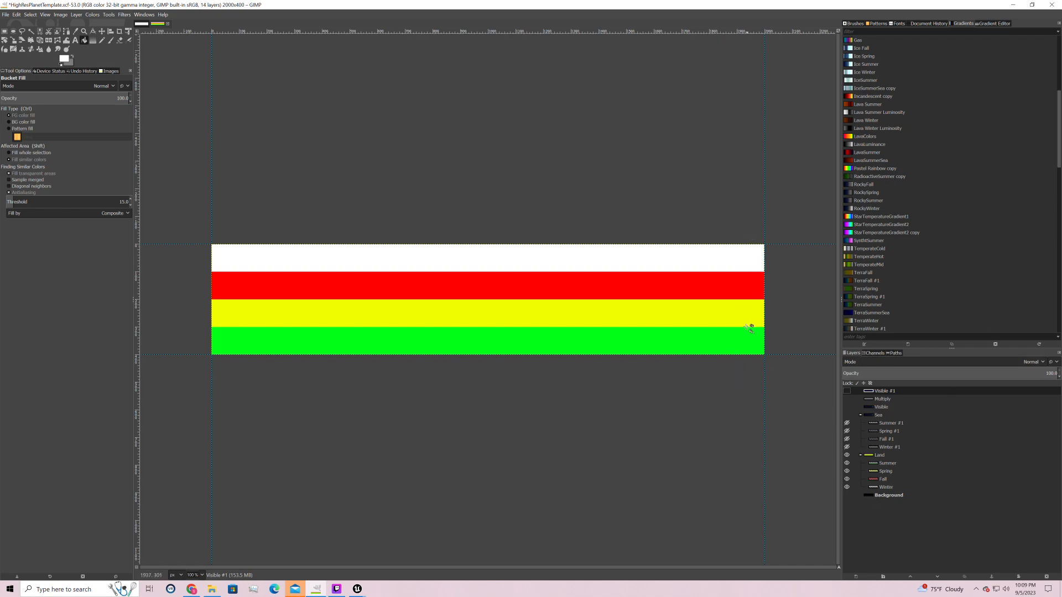
- Hide the Land group's Summer, Spring, Fall and Winter layers and select each of them in turn
{"action": "left_click", "coordinate": [846, 462]}
{"action": "left_click", "coordinate": [846, 471]}
{"action": "left_click", "coordinate": [847, 479]}
{"action": "left_click", "coordinate": [847, 486]}
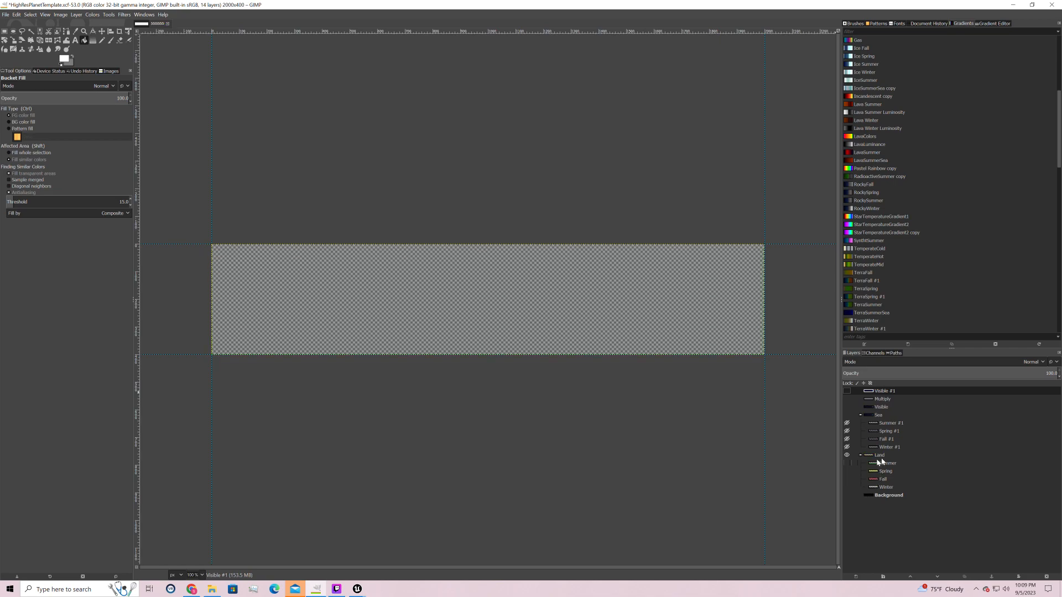
{"action": "left_click", "coordinate": [887, 463]}
{"action": "left_click", "coordinate": [884, 471]}
{"action": "left_click", "coordinate": [882, 479]}
{"action": "left_click", "coordinate": [868, 487]}
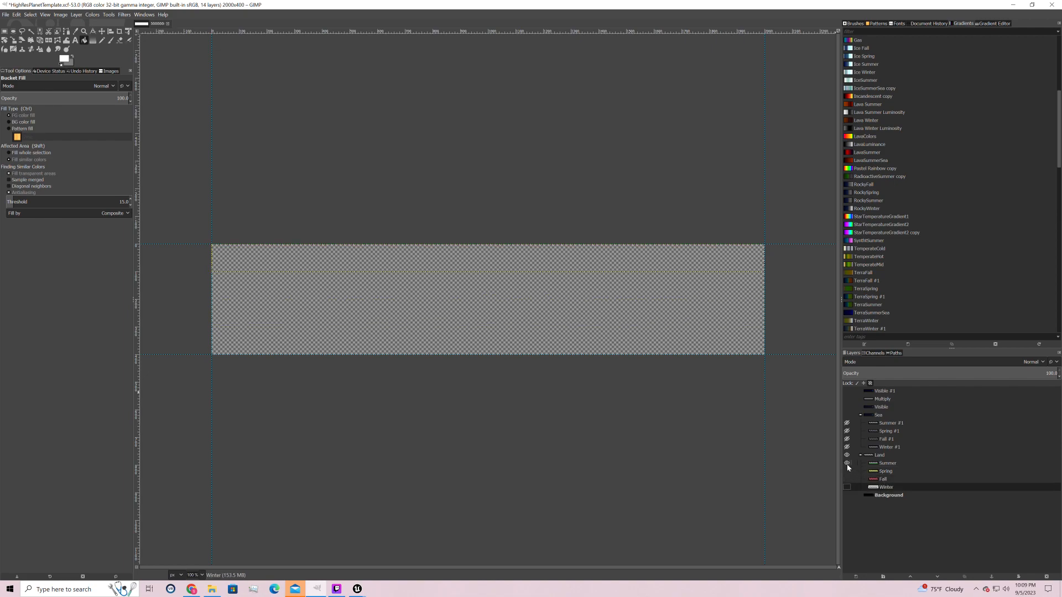
- Show the Land group's Summer, Spring, Fall and Winter layers one at a time to examine each season's band
{"action": "left_click", "coordinate": [847, 463]}
{"action": "left_click", "coordinate": [887, 463]}
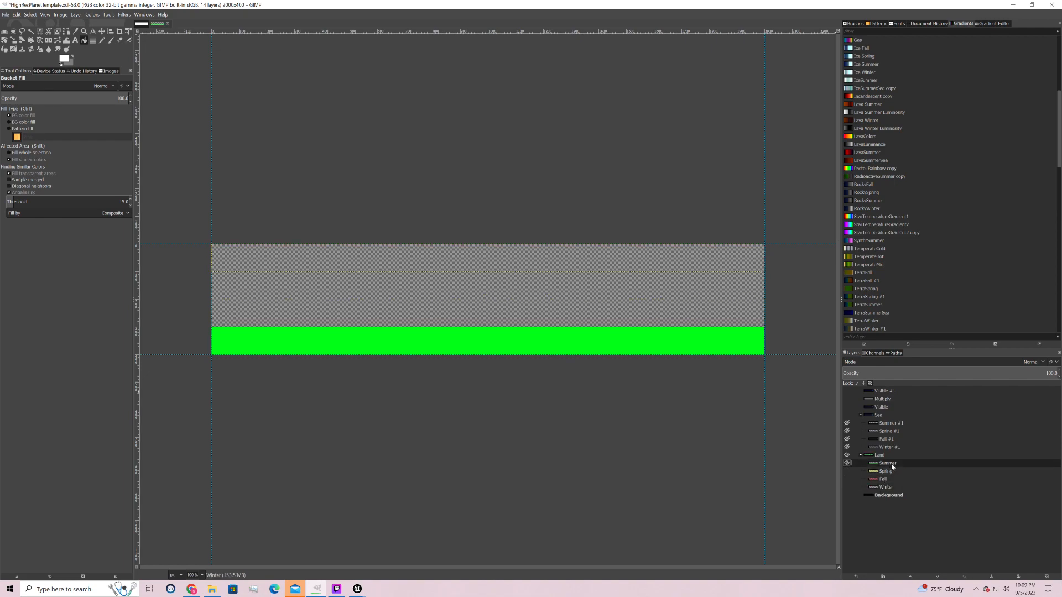
{"action": "left_click", "coordinate": [846, 471]}
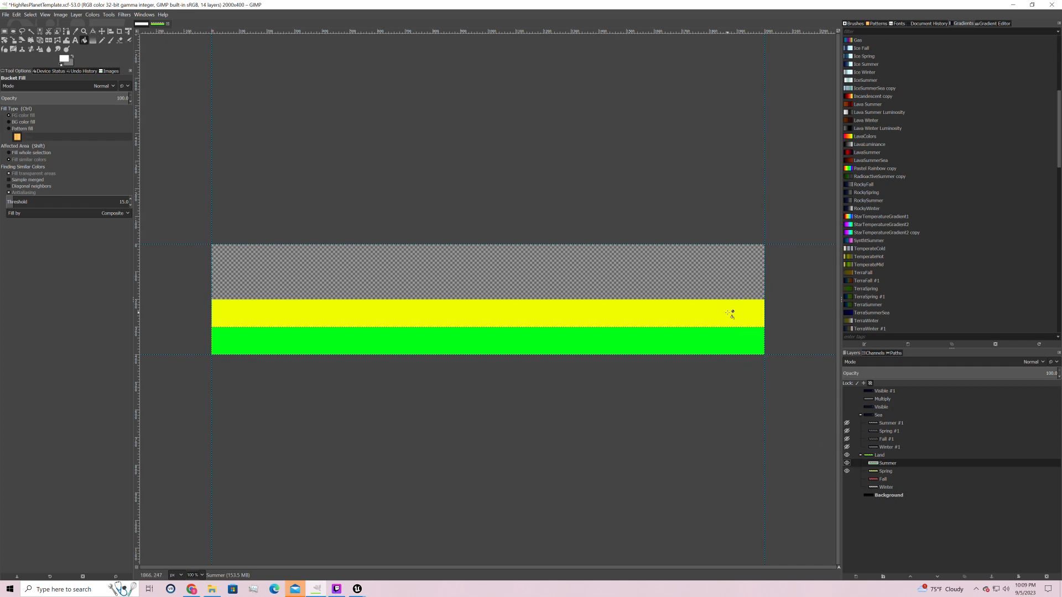
{"action": "left_click", "coordinate": [846, 478]}
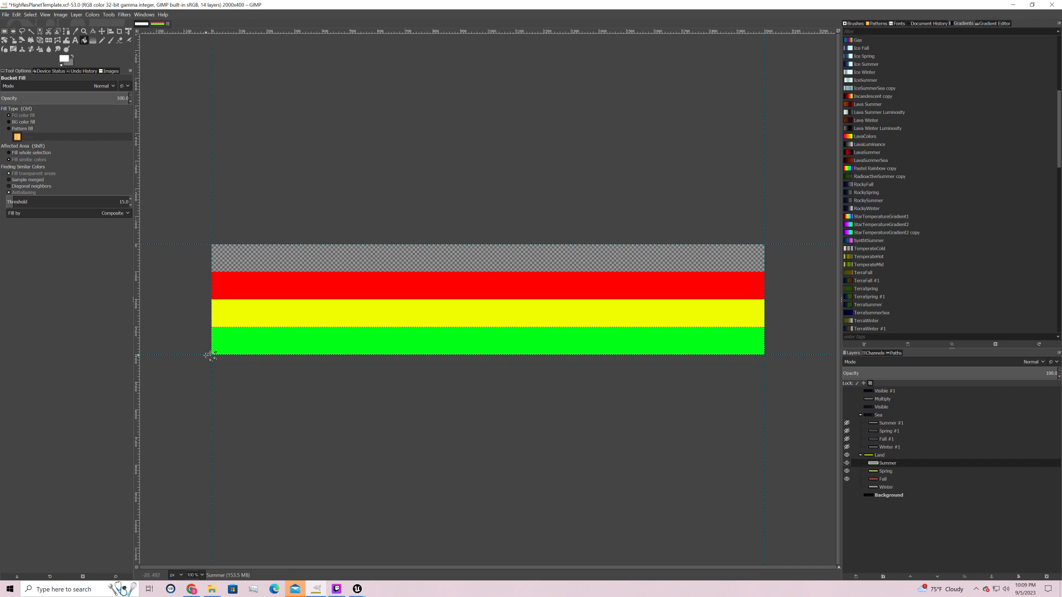
{"action": "left_click", "coordinate": [847, 488]}
{"action": "left_click", "coordinate": [886, 489]}
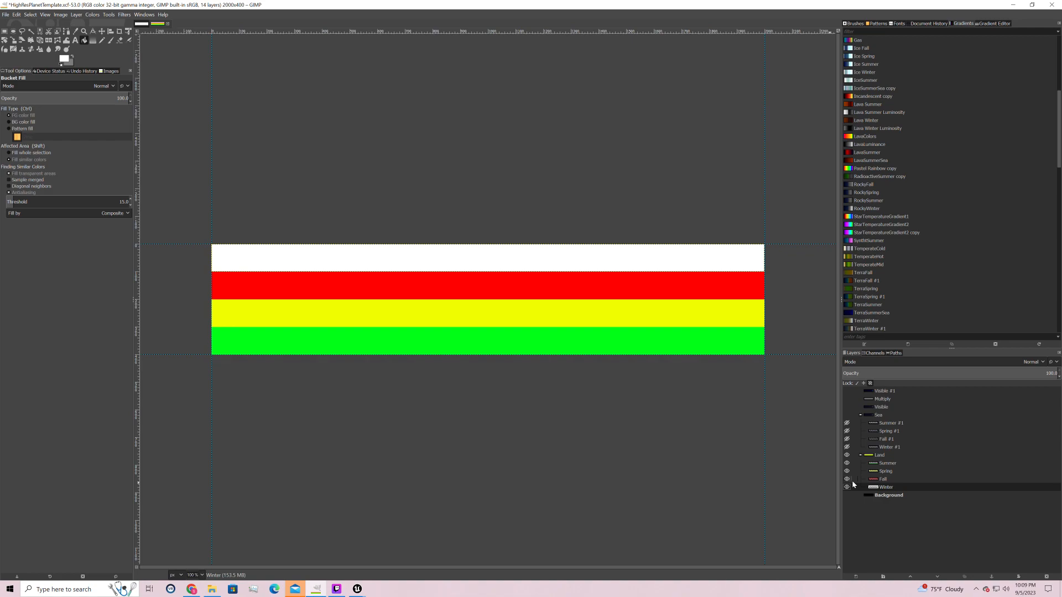
- Browse the gradient list for the planet's season gradients, trying TerraFall, TerraSpring and TerraWinter, and select the Land group's Summer layer
{"action": "scroll", "coordinate": [939, 127], "scroll_direction": "down", "scroll_amount": 6}
{"action": "scroll", "coordinate": [940, 132], "scroll_direction": "down", "scroll_amount": 1}
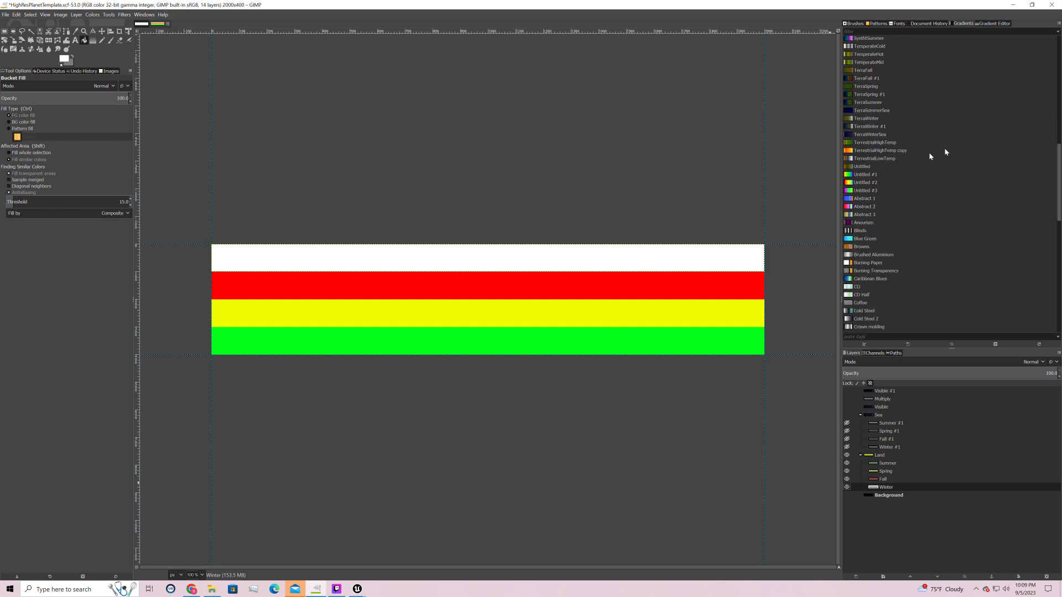
{"action": "scroll", "coordinate": [930, 154], "scroll_direction": "up", "scroll_amount": 2}
{"action": "scroll", "coordinate": [945, 135], "scroll_direction": "up", "scroll_amount": 1}
{"action": "scroll", "coordinate": [945, 134], "scroll_direction": "up", "scroll_amount": 1}
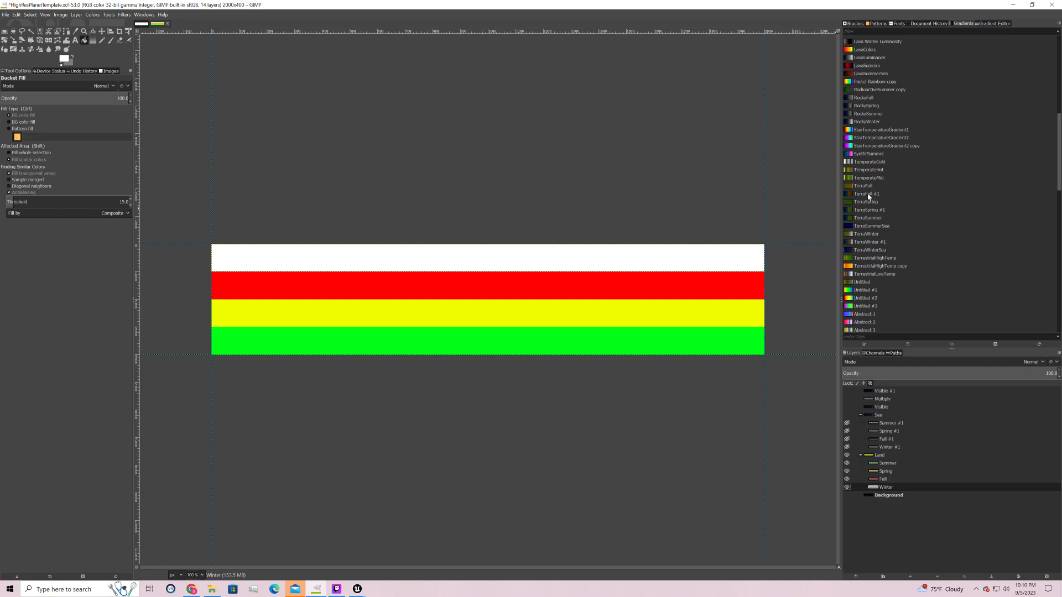
{"action": "left_click", "coordinate": [866, 188]}
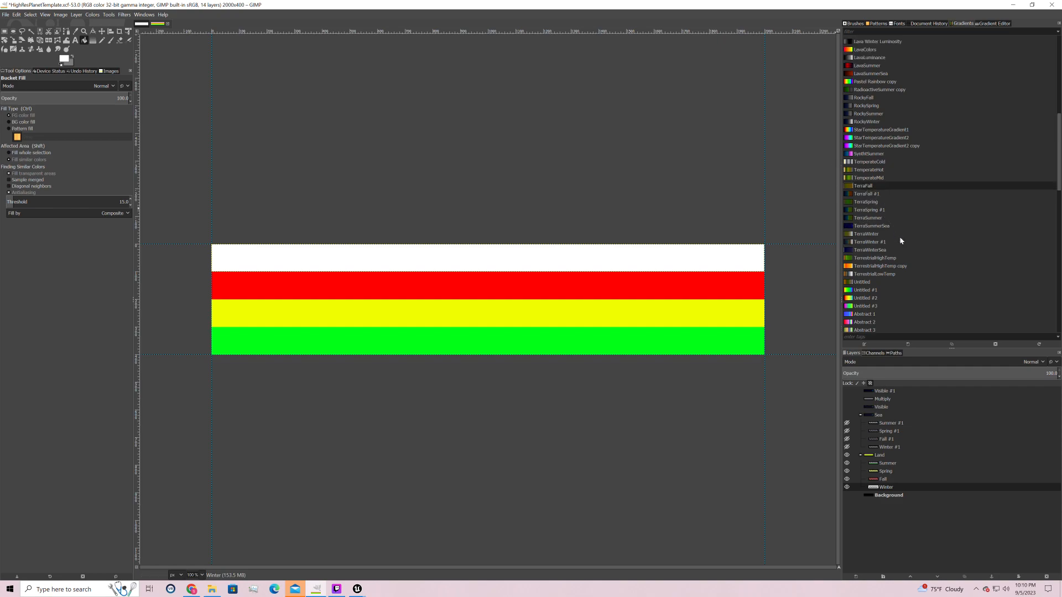
{"action": "left_click", "coordinate": [870, 203]}
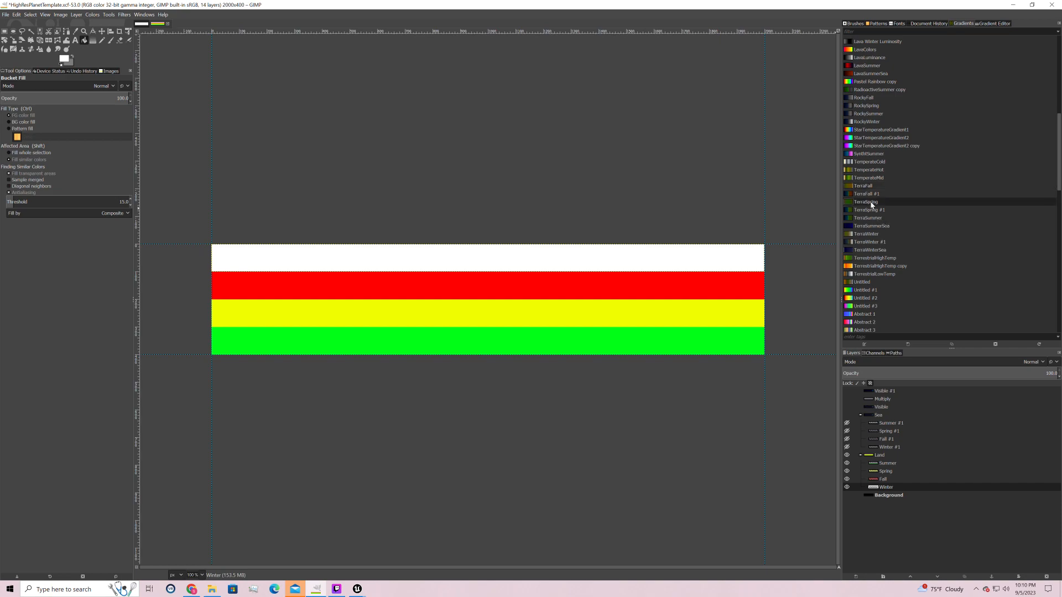
{"action": "left_click", "coordinate": [865, 234]}
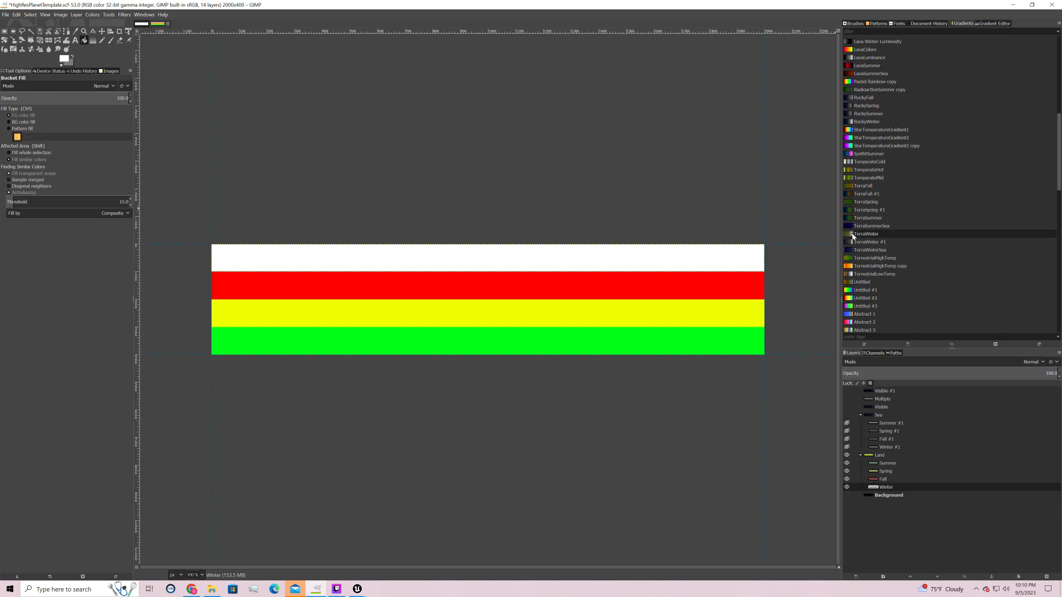
{"action": "left_click", "coordinate": [885, 463]}
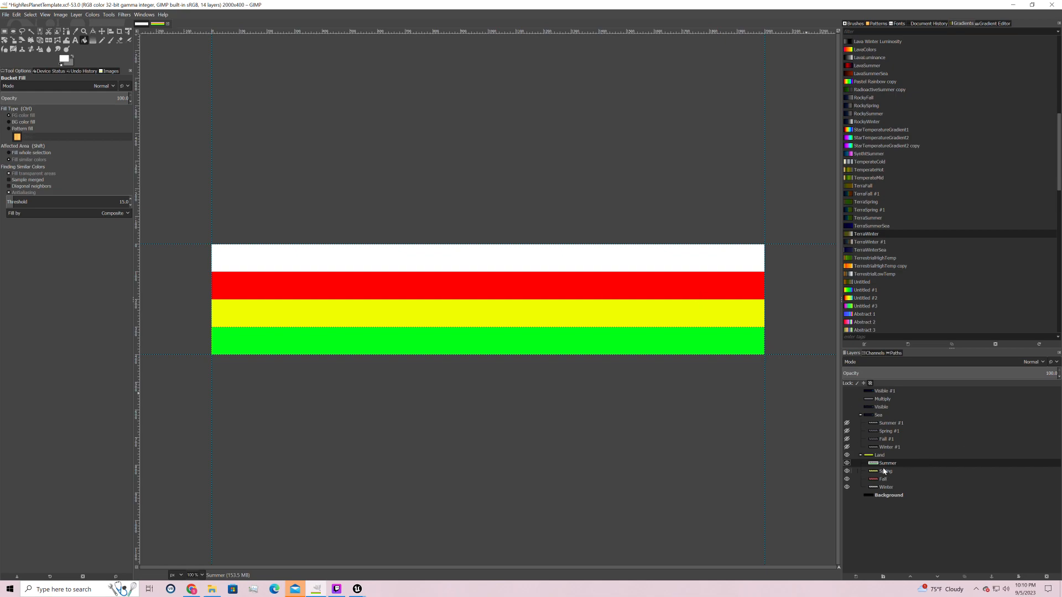
- Examine the color stops of the TerraFall and TerraWinter gradients in the gradient editor, and return to the gradient list
{"action": "double_click", "coordinate": [850, 187]}
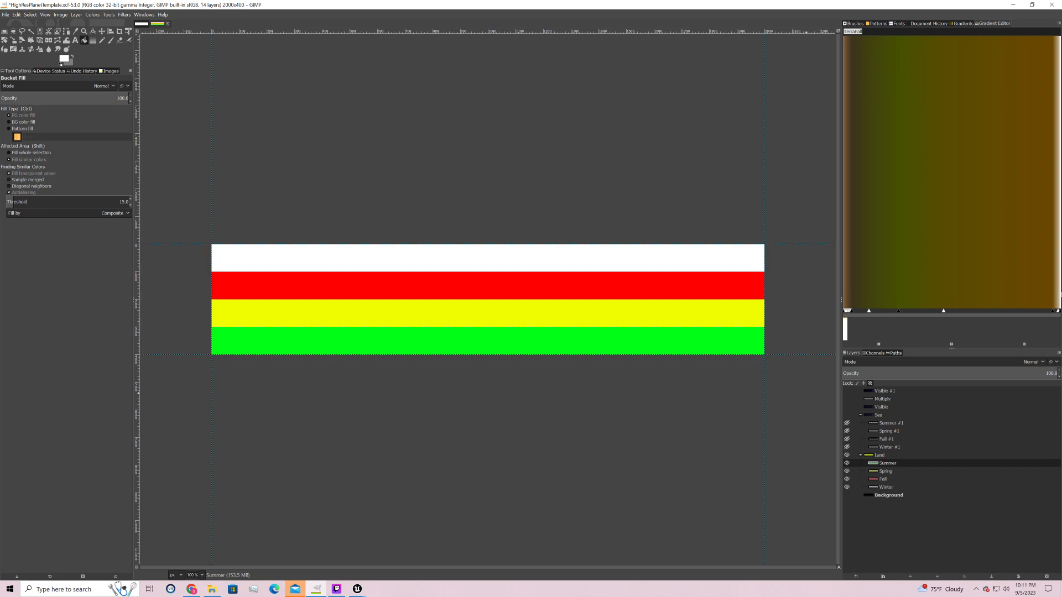
{"action": "left_click", "coordinate": [961, 24]}
{"action": "double_click", "coordinate": [870, 235]}
{"action": "double_click", "coordinate": [848, 235]}
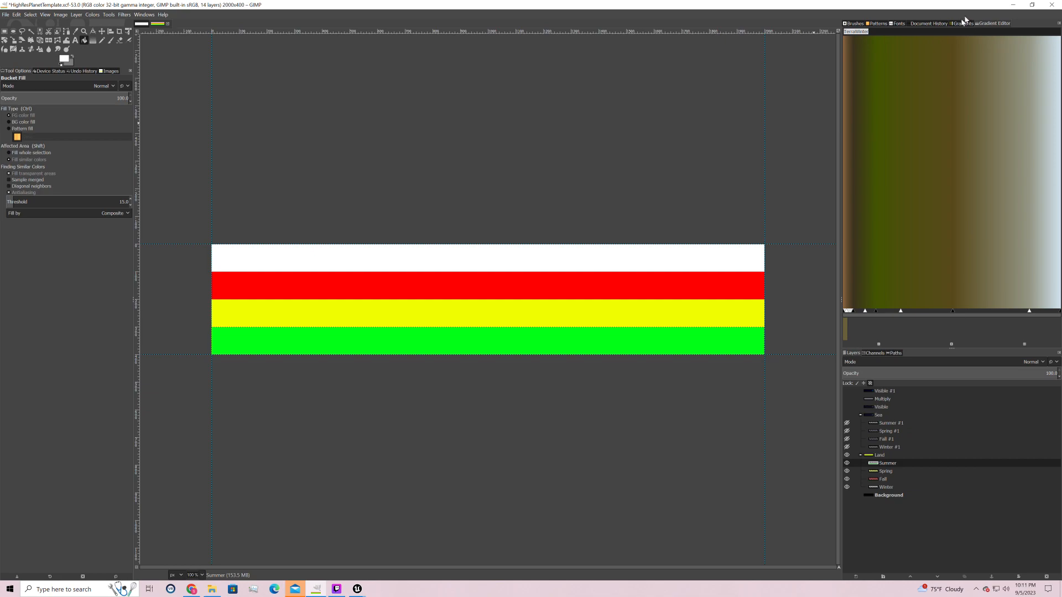
{"action": "left_click", "coordinate": [961, 24]}
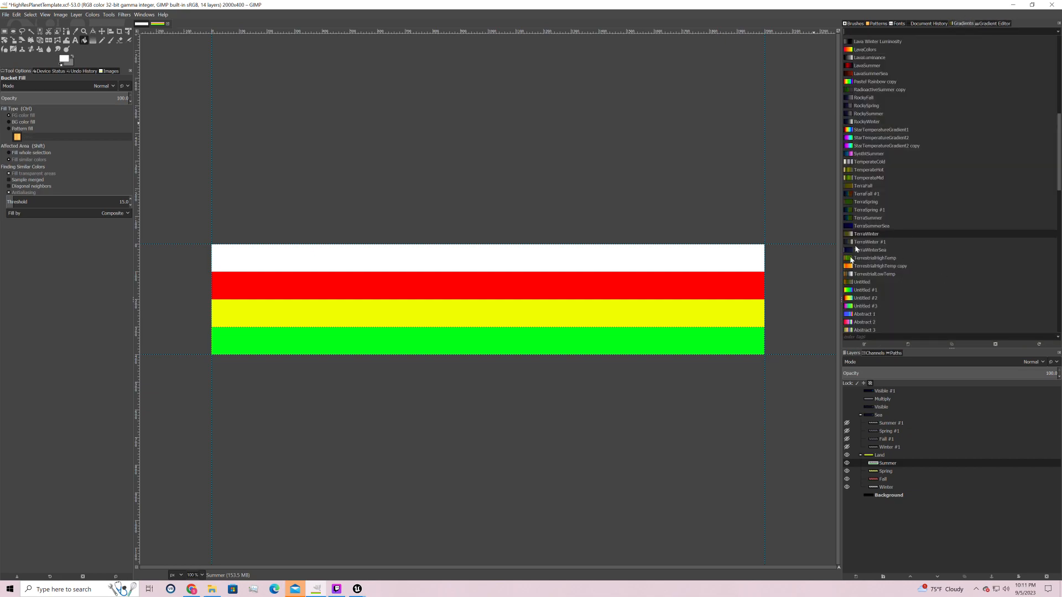
- Duplicate the Land layer group with its four season layers
{"action": "left_click", "coordinate": [887, 473]}
{"action": "left_click", "coordinate": [883, 486]}
{"action": "left_click", "coordinate": [883, 478]}
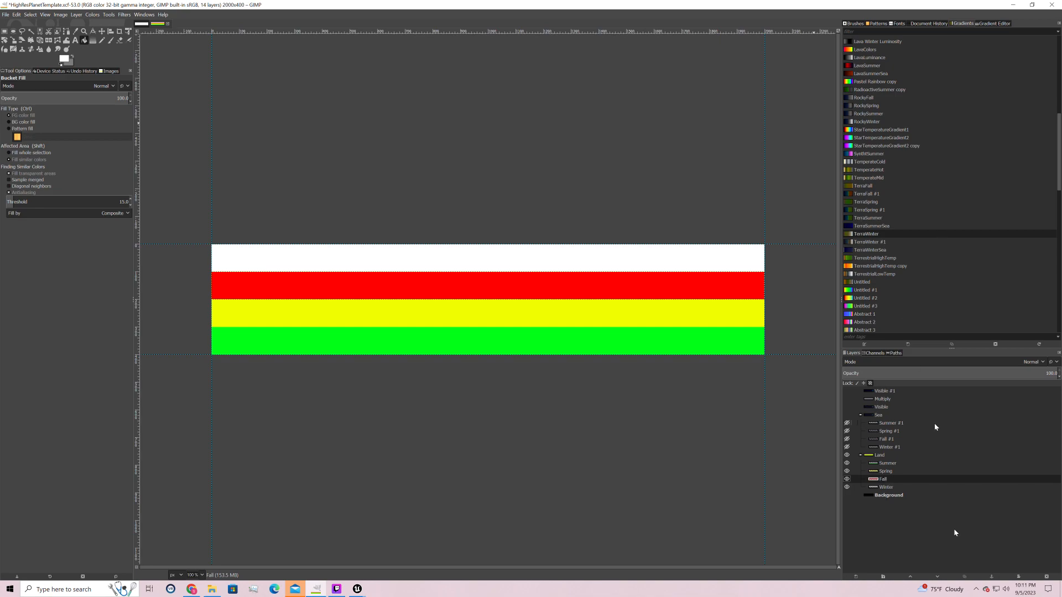
{"action": "right_click", "coordinate": [883, 455]}
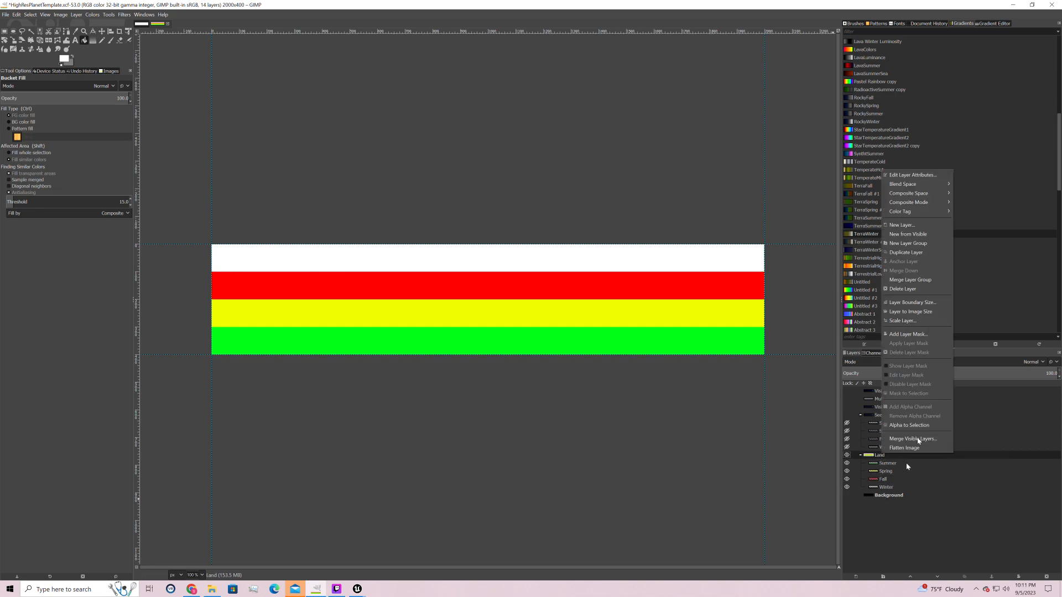
{"action": "left_click", "coordinate": [910, 253]}
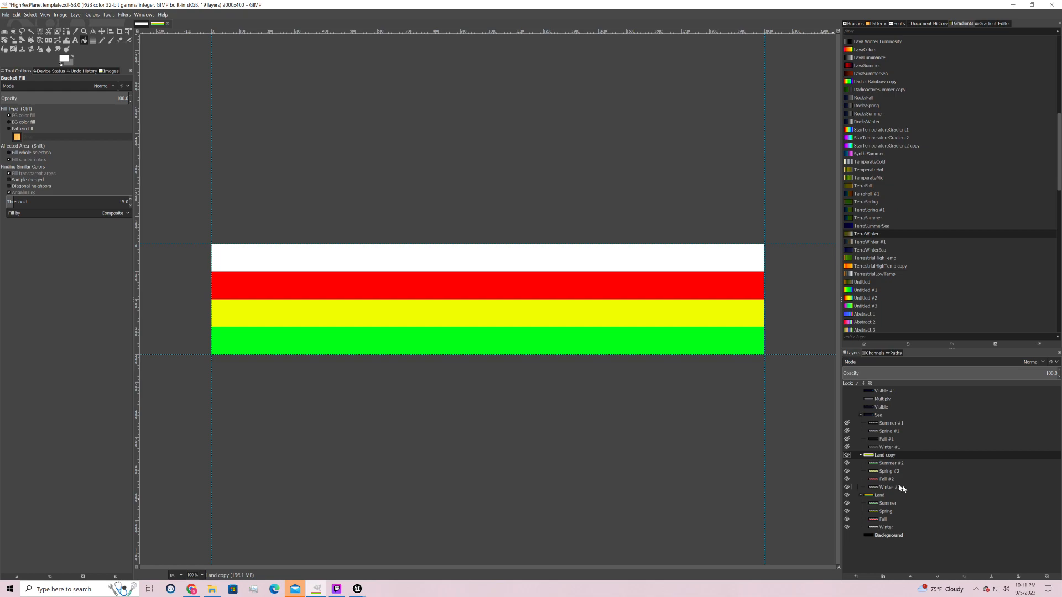
- Hide the original Land group and fill the copy's Winter #2 layer with a linear TerraWinter gradient from X 0 to 2000 px
{"action": "left_click", "coordinate": [894, 487]}
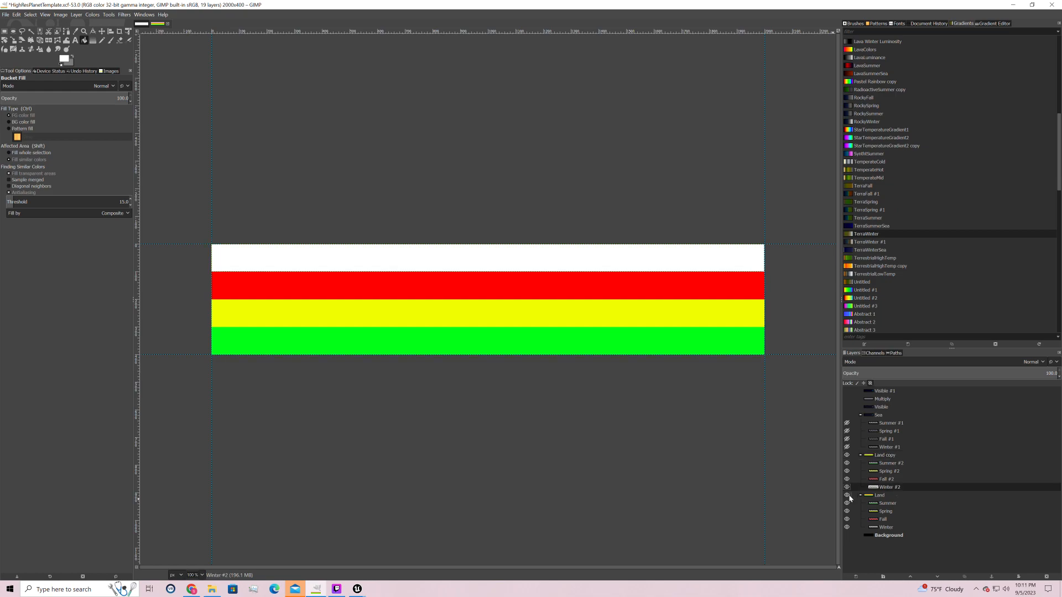
{"action": "left_click", "coordinate": [868, 234]}
{"action": "left_click_drag", "start_coordinate": [136, 149], "coordinate": [135, 171]}
{"action": "left_click", "coordinate": [93, 40]}
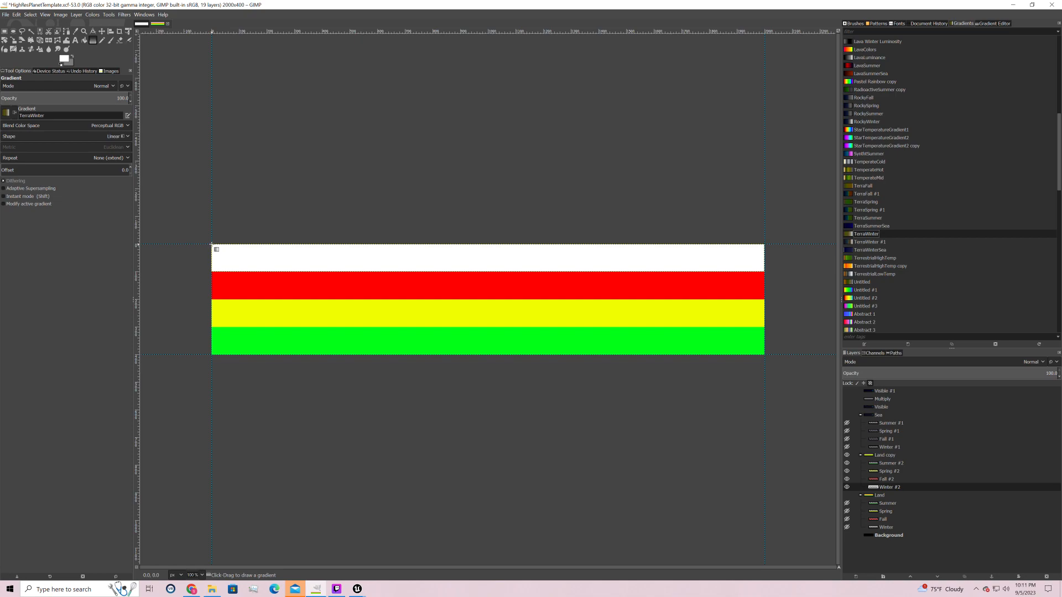
{"action": "left_click_drag", "start_coordinate": [212, 244], "coordinate": [765, 245]}
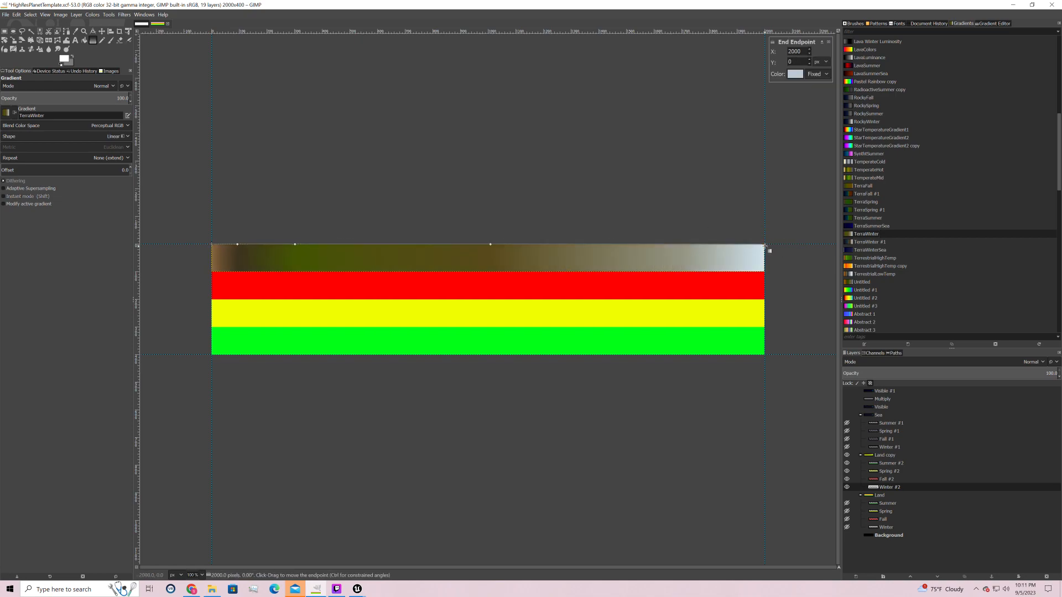
{"action": "key", "text": "Return"}
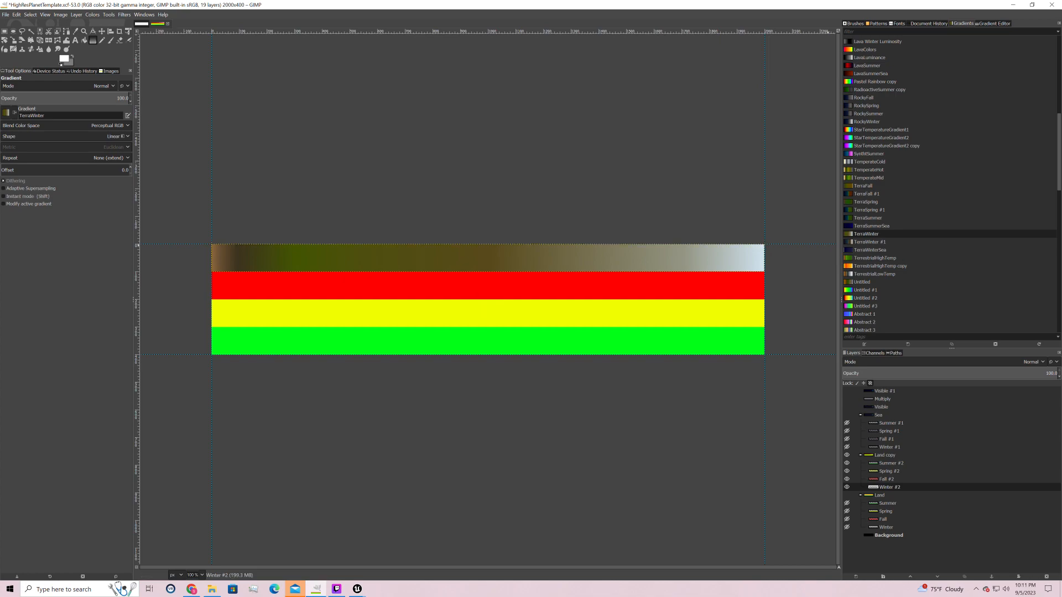
- Fill the Spring #2 layer of the Land copy group with a linear TerraSpring gradient from X 0 to 2000 px
{"action": "left_click", "coordinate": [868, 203]}
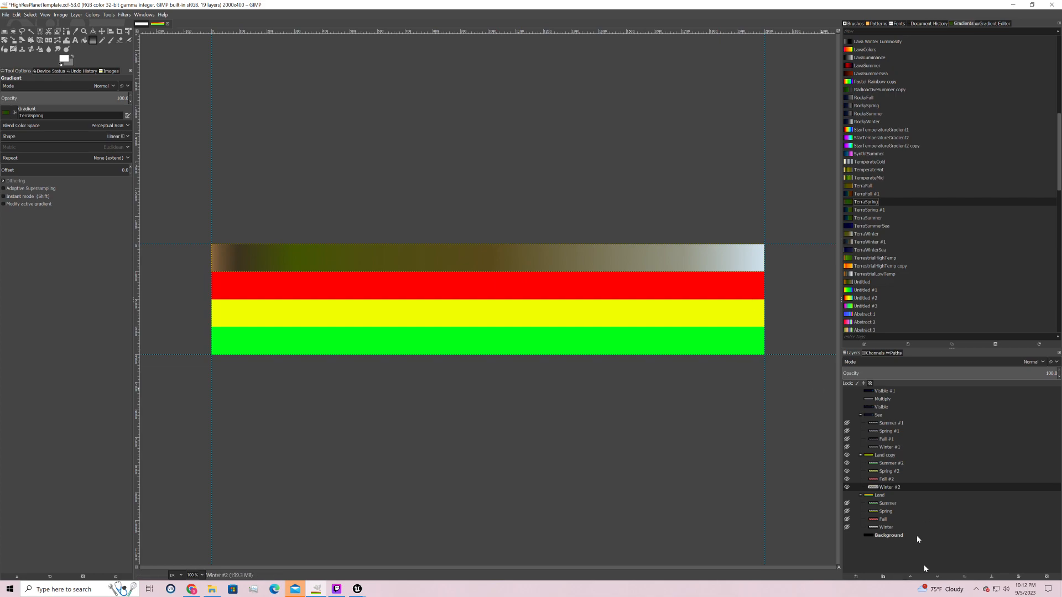
{"action": "left_click", "coordinate": [886, 475]}
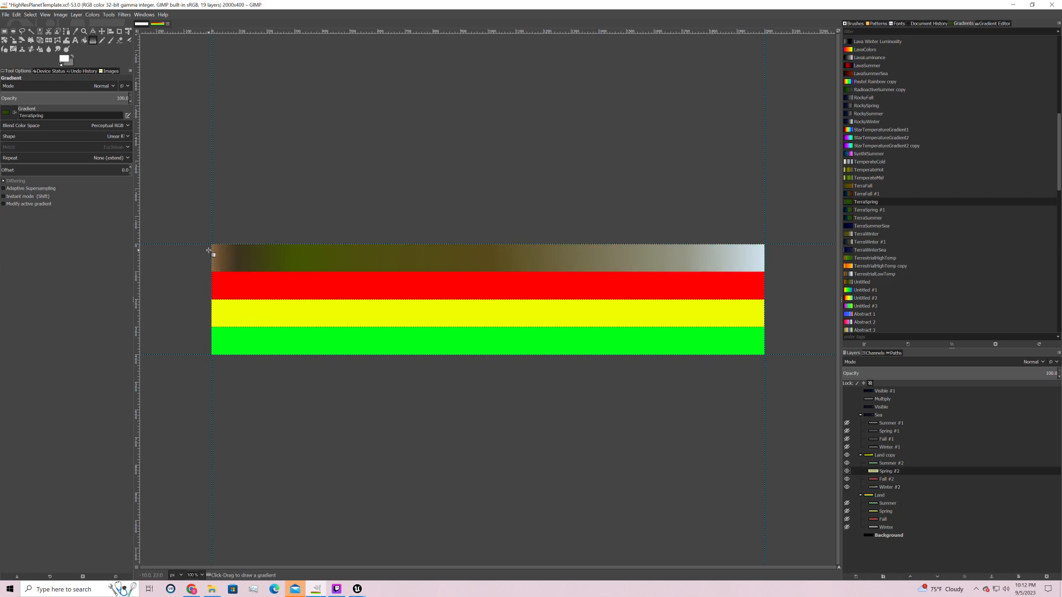
{"action": "left_click_drag", "start_coordinate": [211, 245], "coordinate": [763, 243]}
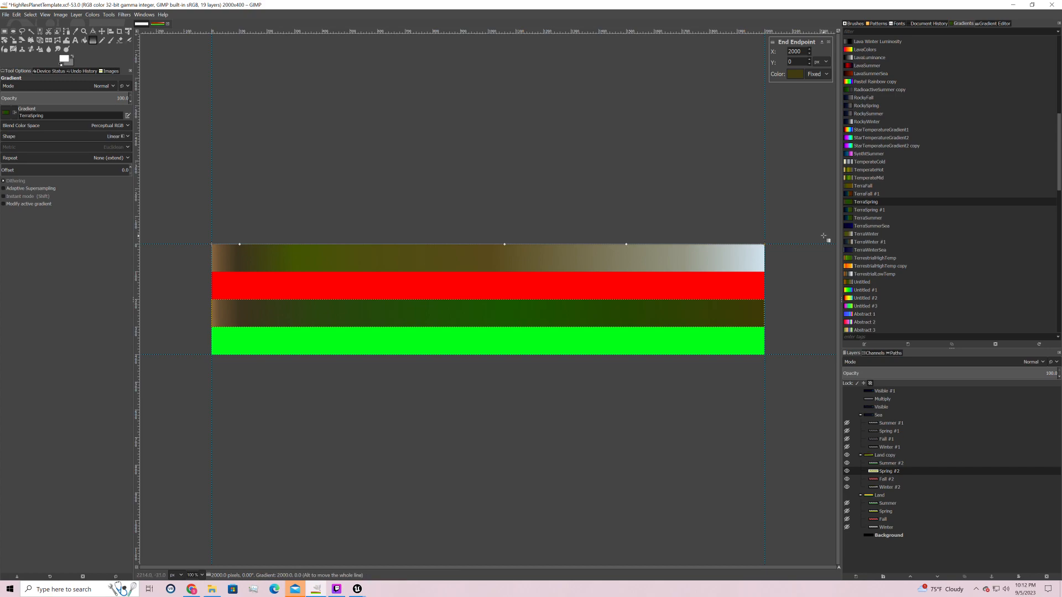
{"action": "key", "text": "Return"}
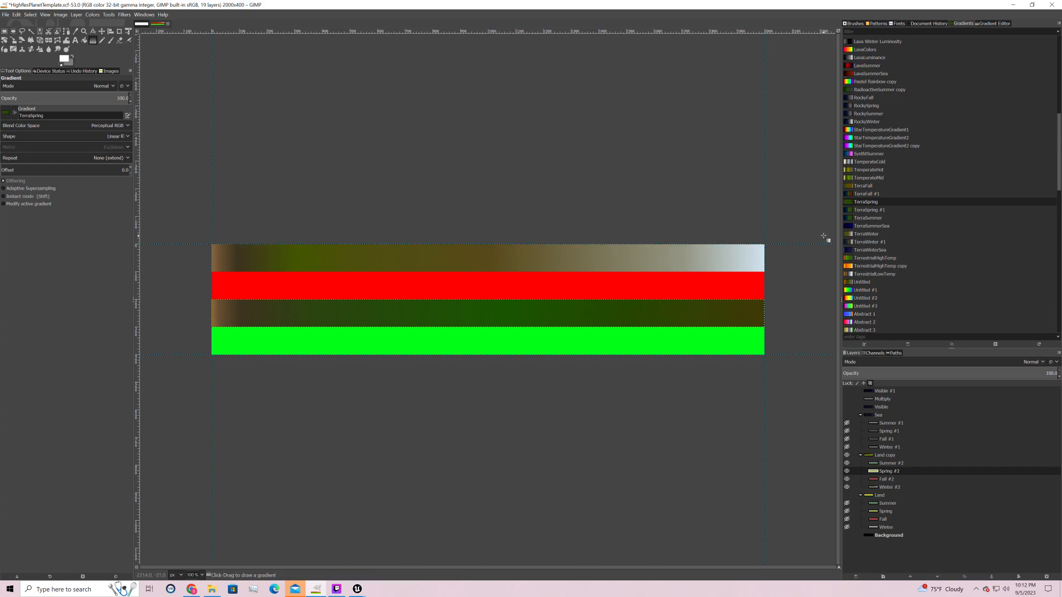
- Fill the Fall #2 layer with a linear TerraFall gradient from X 0 to 2000 px
{"action": "left_click", "coordinate": [863, 186]}
{"action": "left_click", "coordinate": [887, 479]}
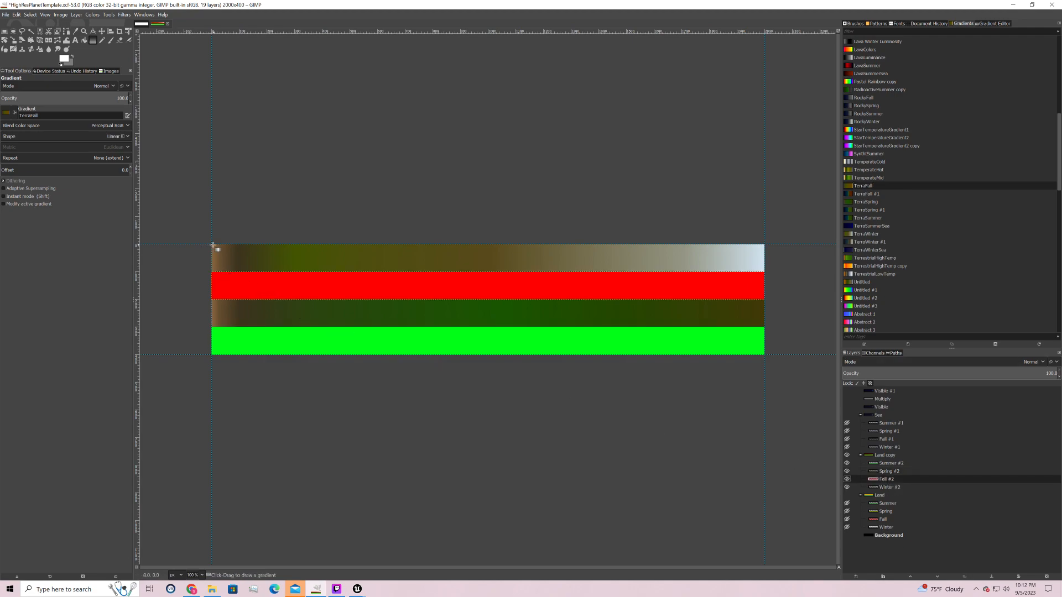
{"action": "left_click_drag", "start_coordinate": [212, 245], "coordinate": [765, 244]}
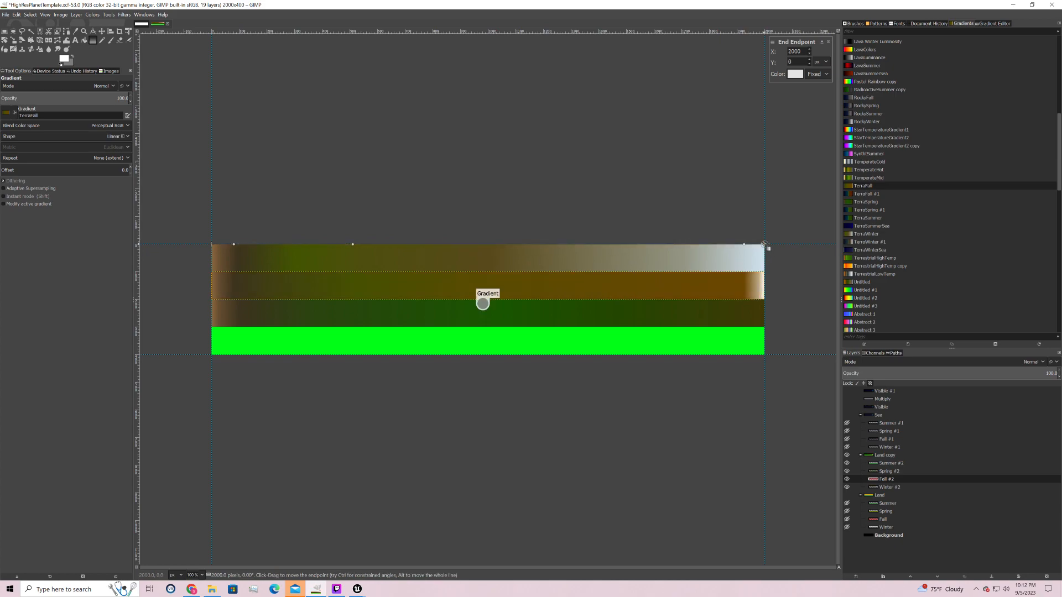
{"action": "key", "text": "Return"}
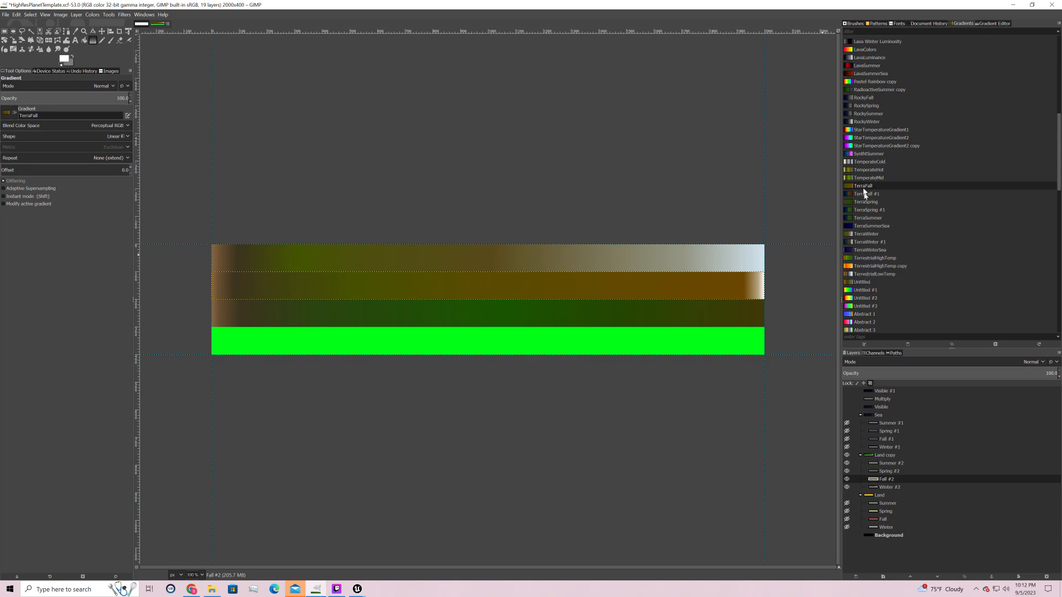
- Fill the Summer #2 layer with a linear TerraSpring gradient from X 0 to 2000 px
{"action": "scroll", "coordinate": [884, 138], "scroll_direction": "down", "scroll_amount": 3}
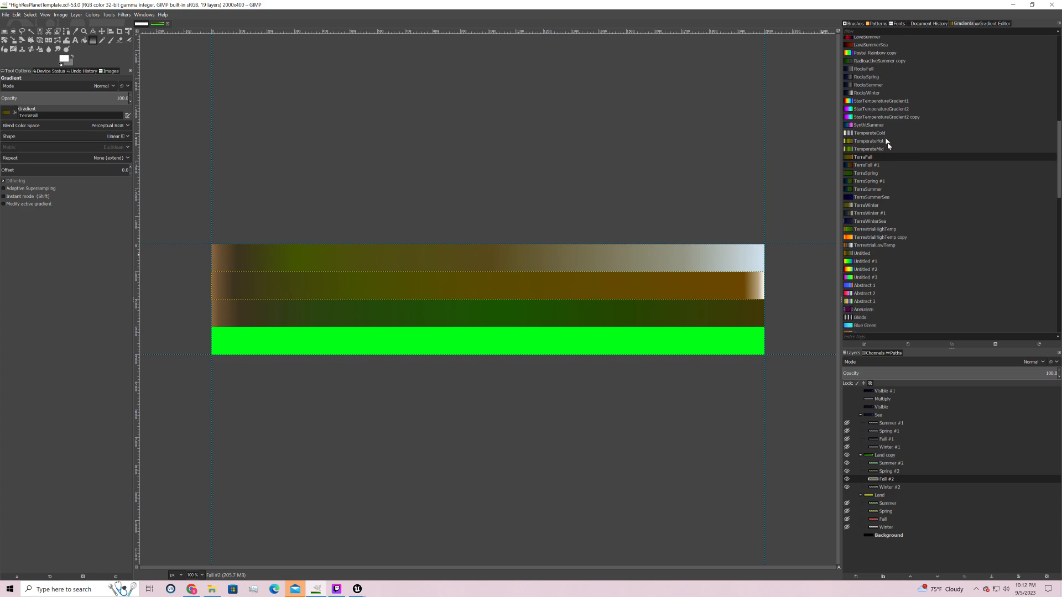
{"action": "scroll", "coordinate": [886, 160], "scroll_direction": "down", "scroll_amount": 2}
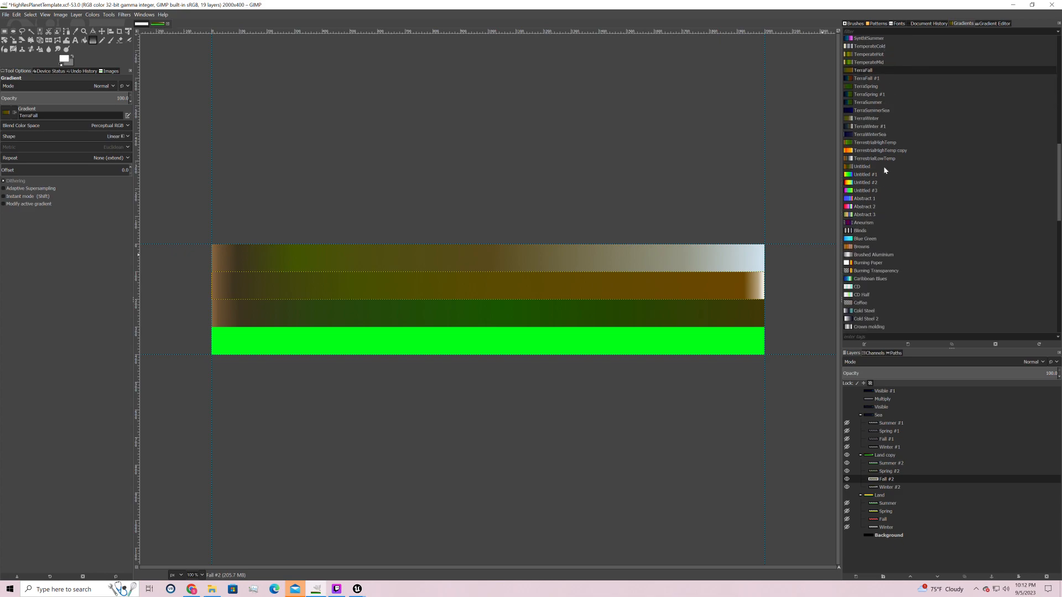
{"action": "scroll", "coordinate": [883, 165], "scroll_direction": "up", "scroll_amount": 5}
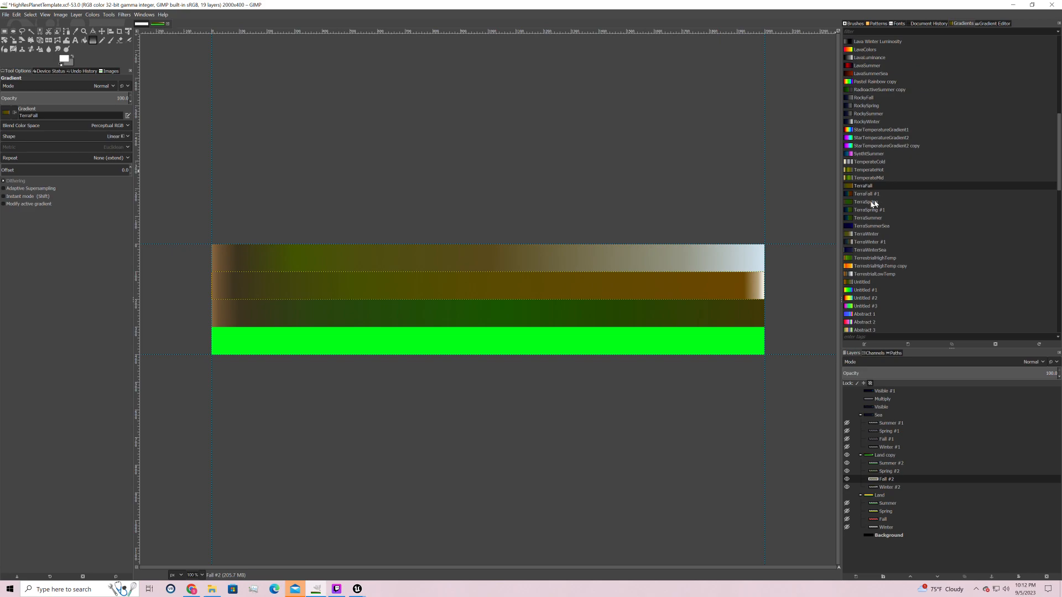
{"action": "left_click", "coordinate": [870, 202]}
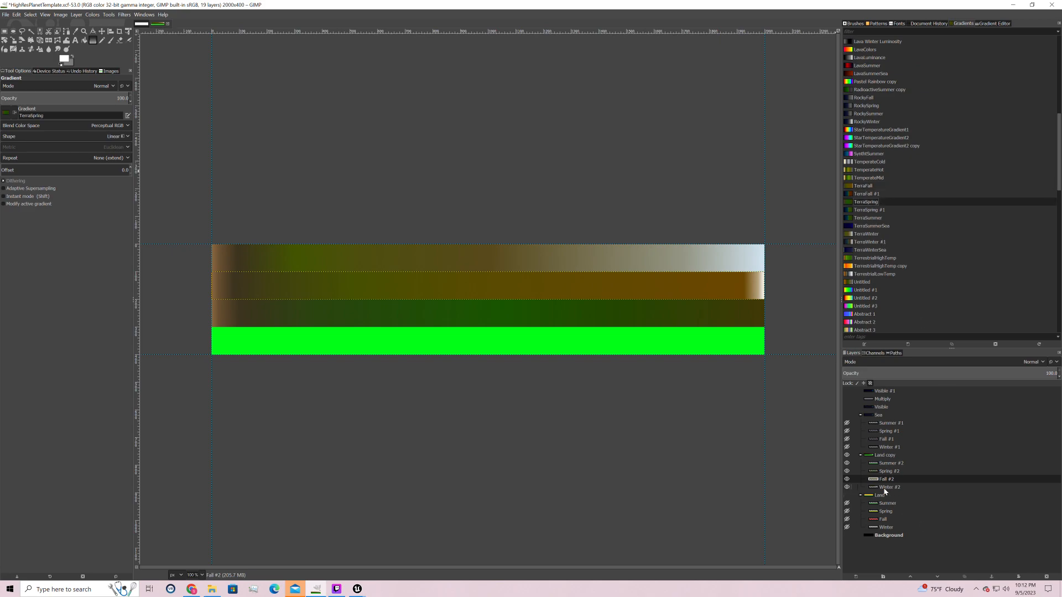
{"action": "left_click", "coordinate": [891, 464]}
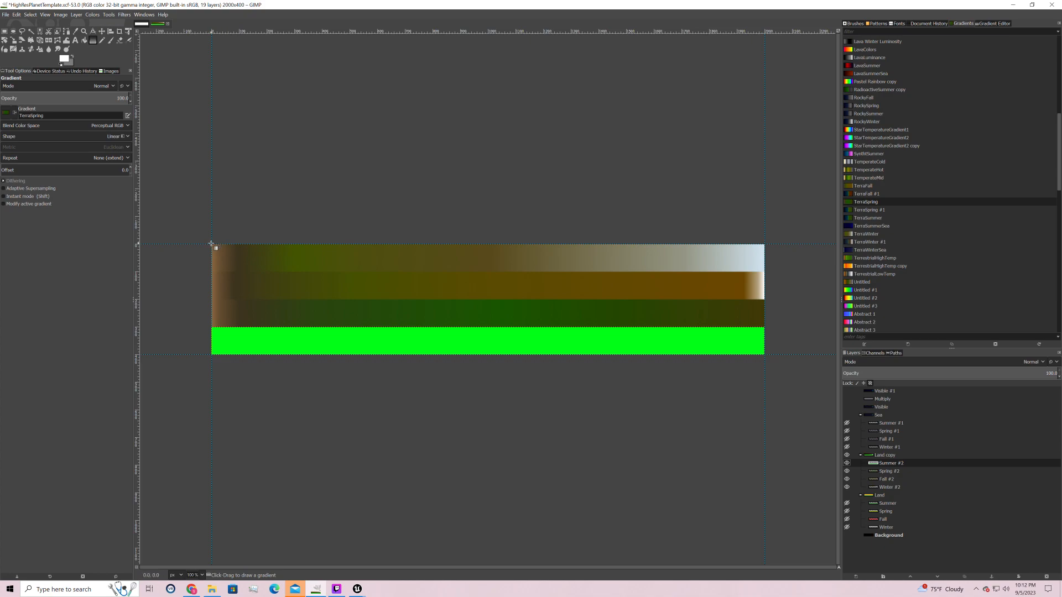
{"action": "left_click_drag", "start_coordinate": [211, 243], "coordinate": [763, 244]}
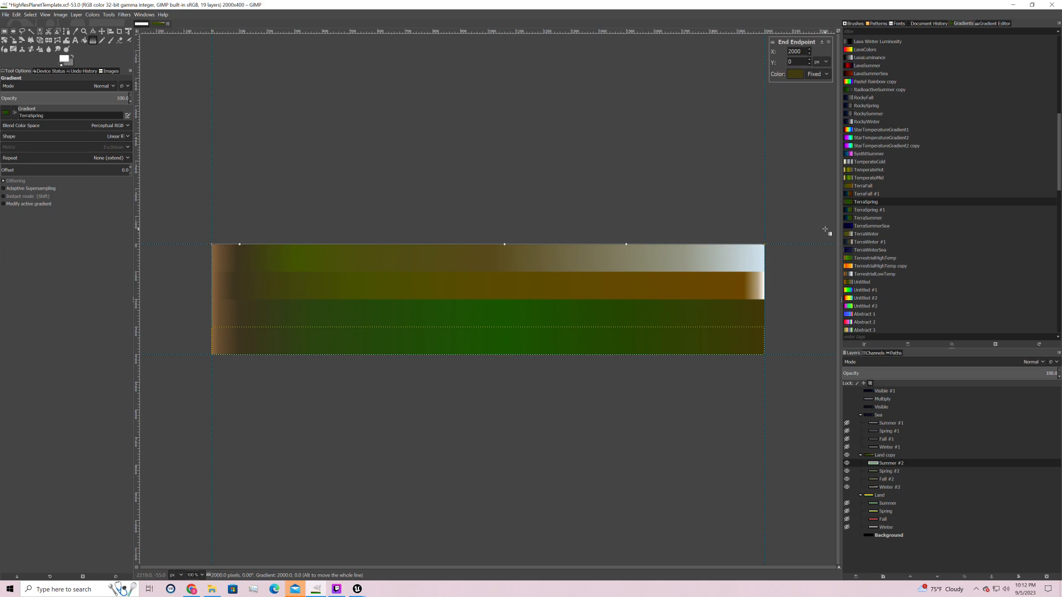
{"action": "key", "text": "Return"}
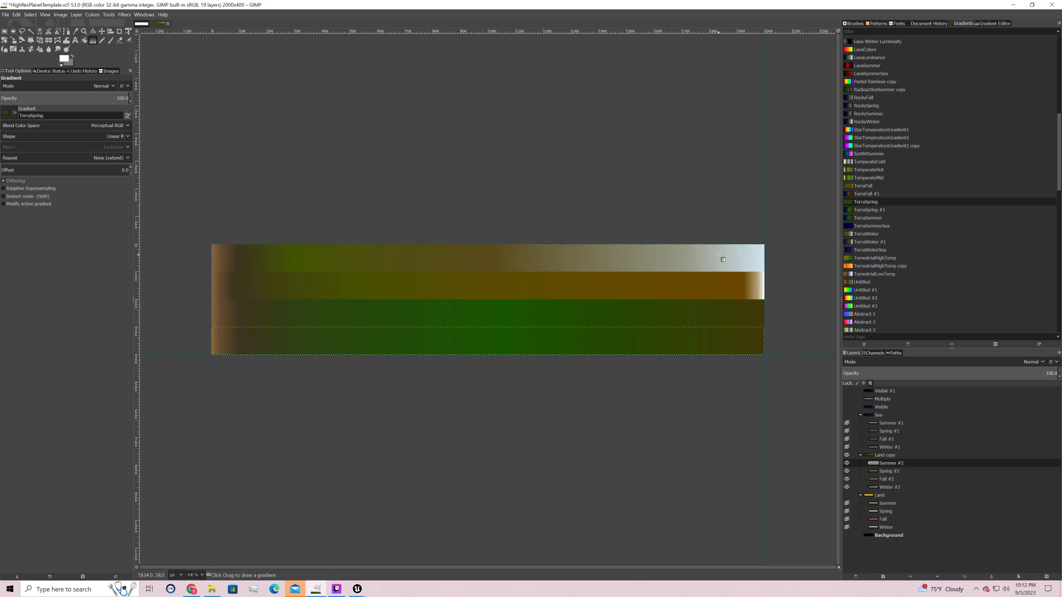
- Create a new layer from the visible season bands, place it above the Sea group, and hide the Land copy group
{"action": "left_click", "coordinate": [882, 454]}
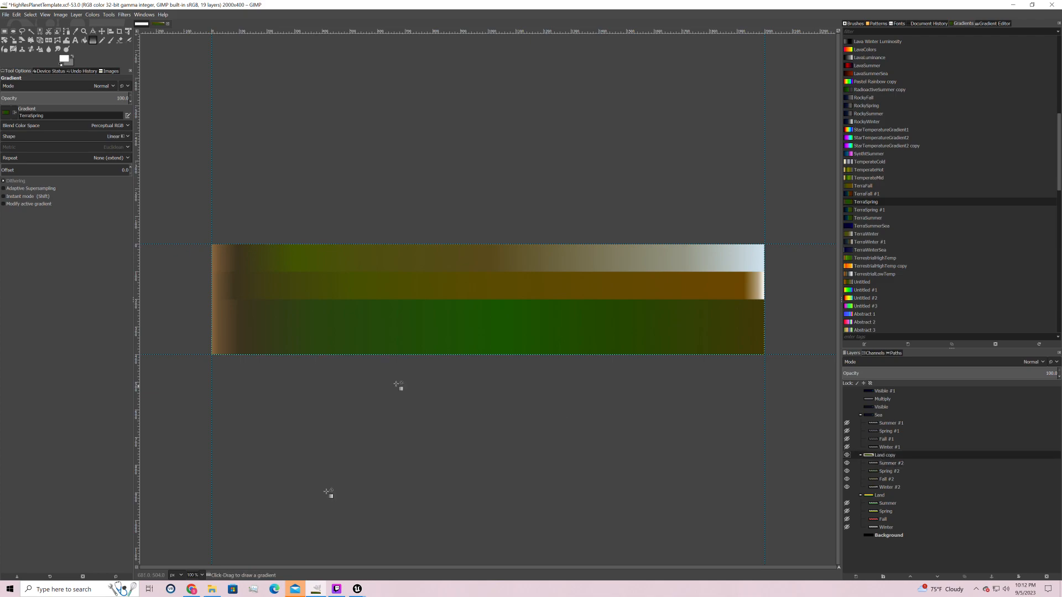
{"action": "left_click", "coordinate": [95, 14]}
{"action": "mouse_move", "coordinate": [78, 15]}
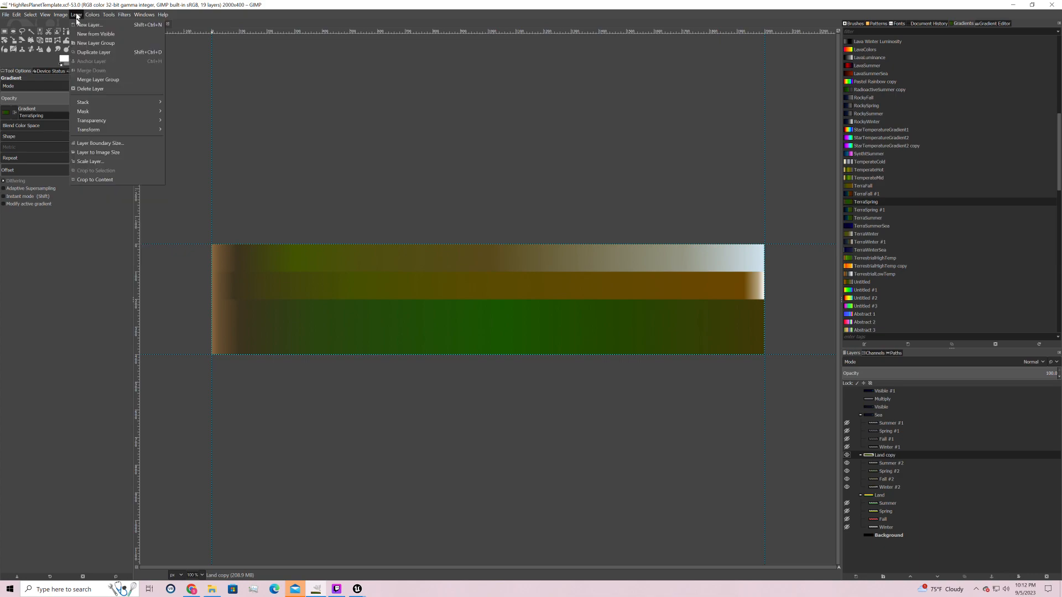
{"action": "left_click", "coordinate": [83, 34]}
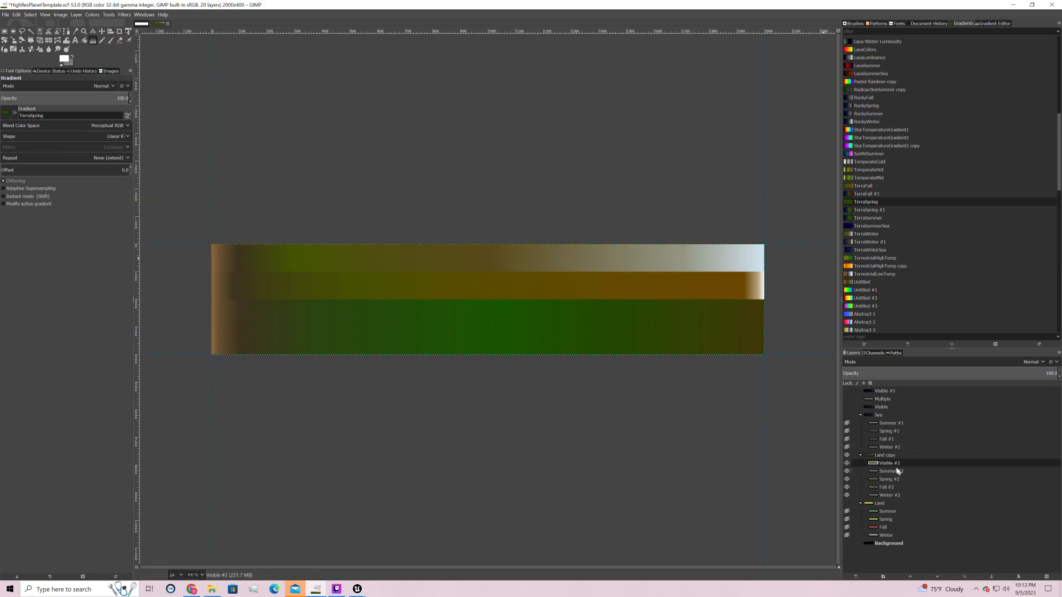
{"action": "left_click_drag", "start_coordinate": [884, 460], "coordinate": [884, 411]}
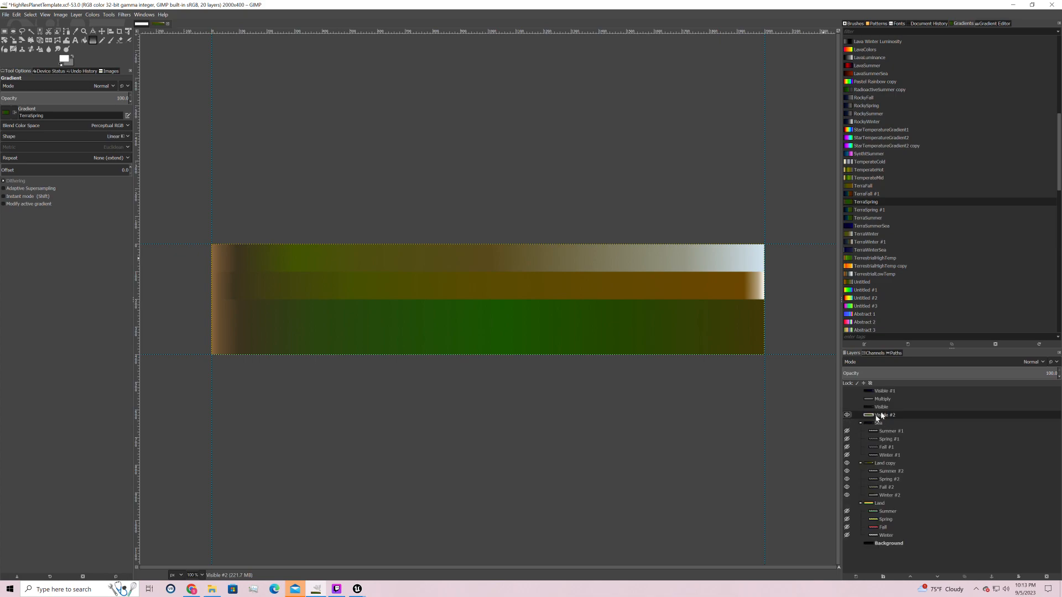
{"action": "left_click", "coordinate": [847, 463]}
- Start a Gaussian Blur on the Visible #2 layer with unlinked sizes, Size X 0 and Size Y 10
{"action": "left_click", "coordinate": [124, 14]}
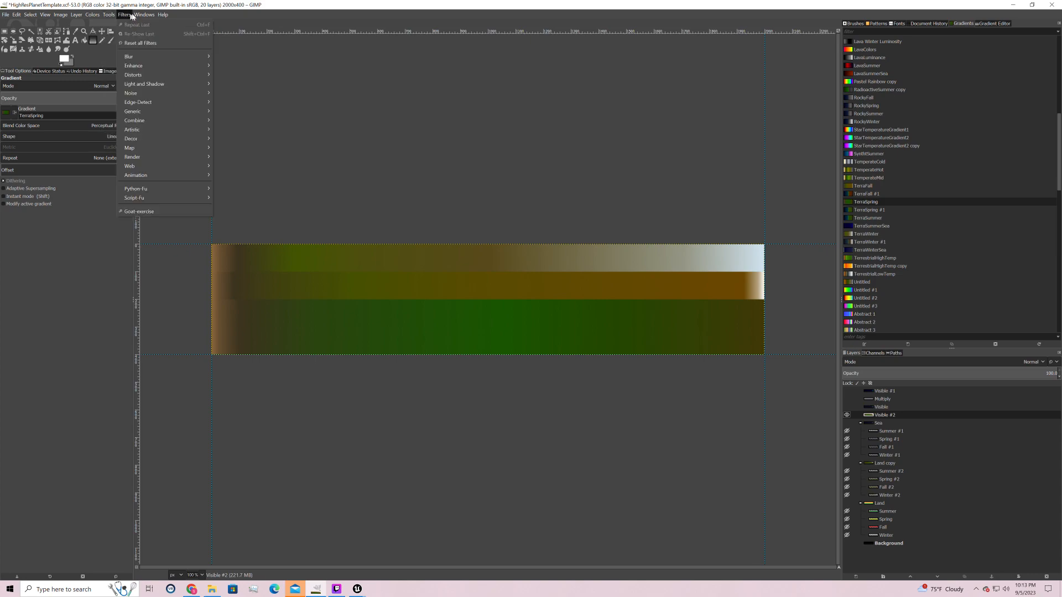
{"action": "mouse_move", "coordinate": [144, 56]}
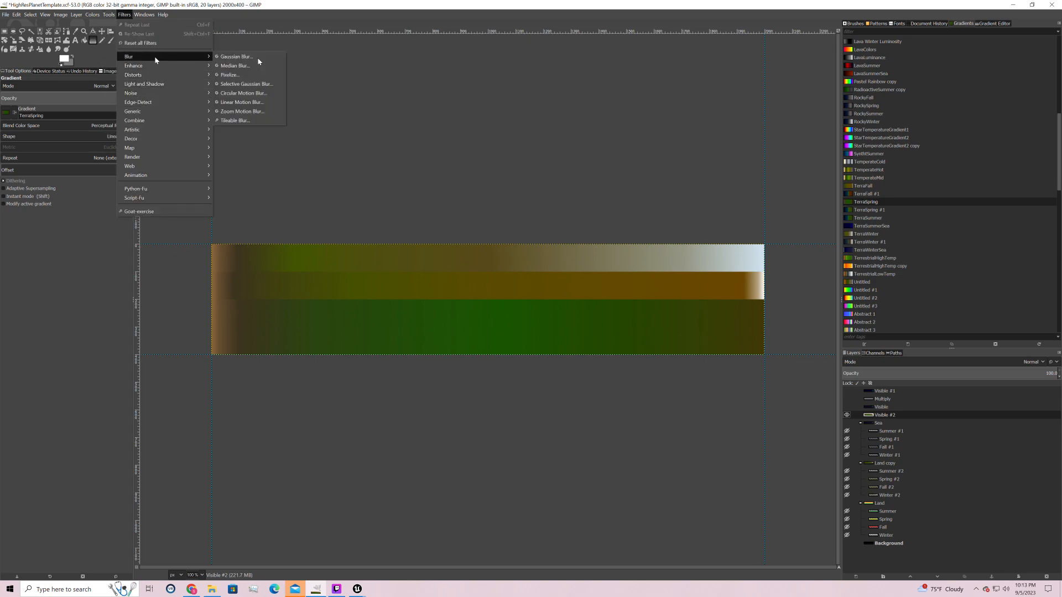
{"action": "left_click", "coordinate": [260, 65]}
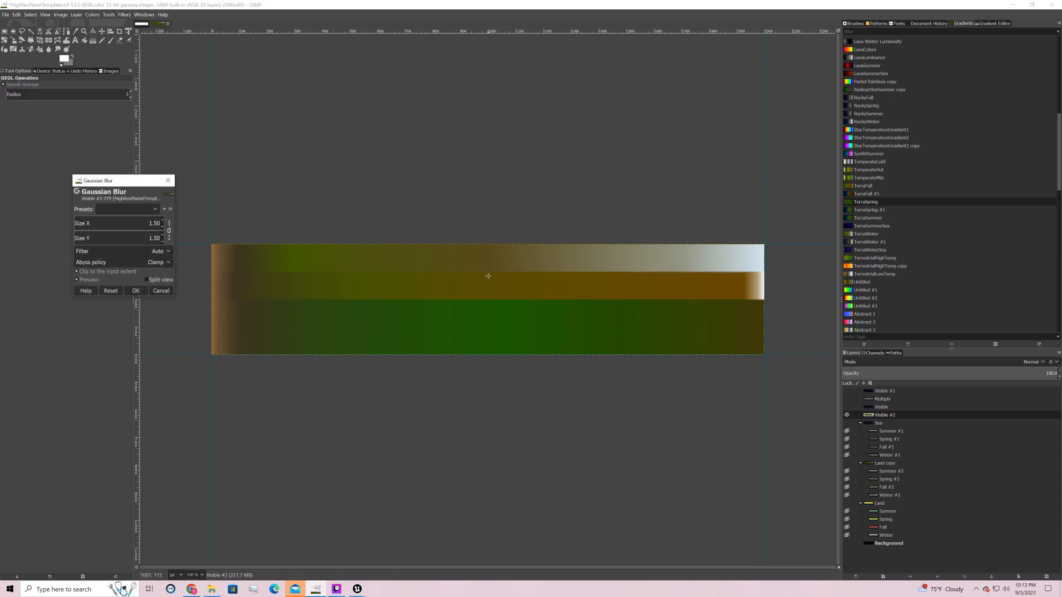
{"action": "left_click_drag", "start_coordinate": [121, 180], "coordinate": [639, 277]}
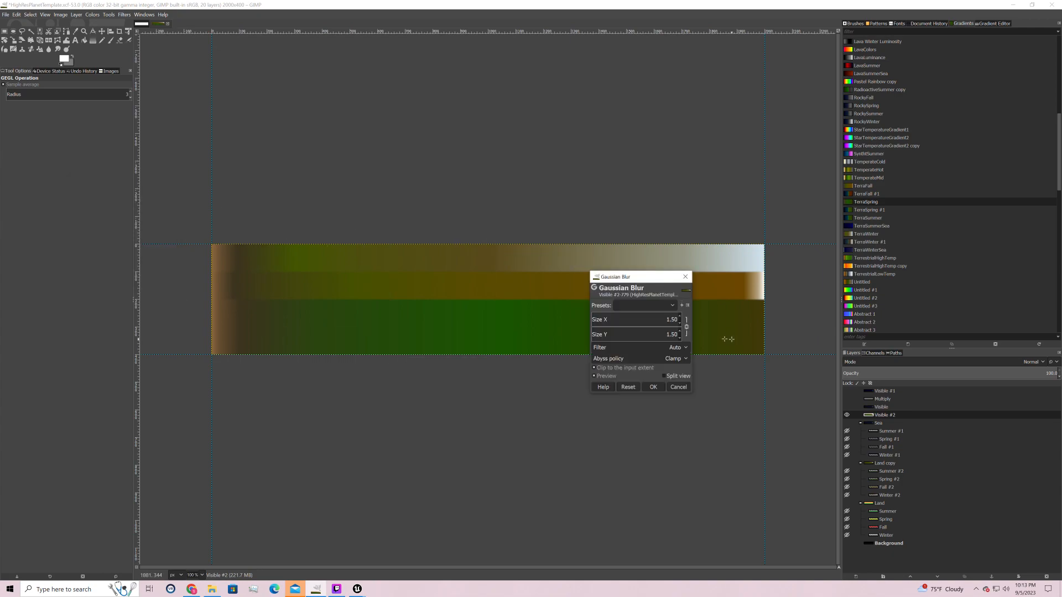
{"action": "left_click", "coordinate": [687, 327]}
{"action": "double_click", "coordinate": [676, 323]}
{"action": "key", "text": "BackSpace"}
{"action": "key", "text": "BackSpace"}
{"action": "key", "text": "BackSpace"}
{"action": "left_click", "coordinate": [673, 334]}
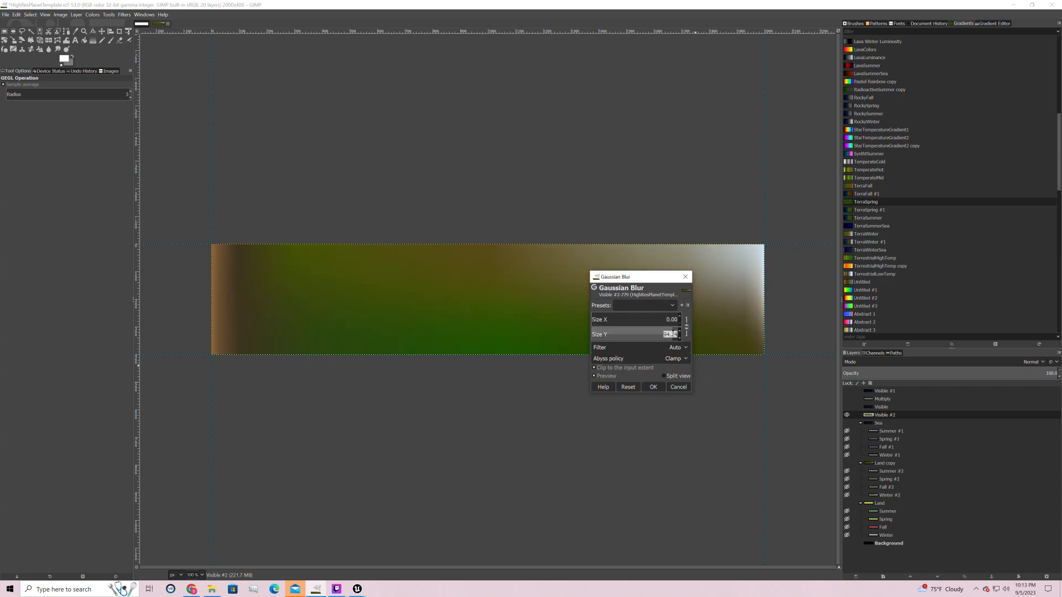
{"action": "key", "text": "BackSpace"}
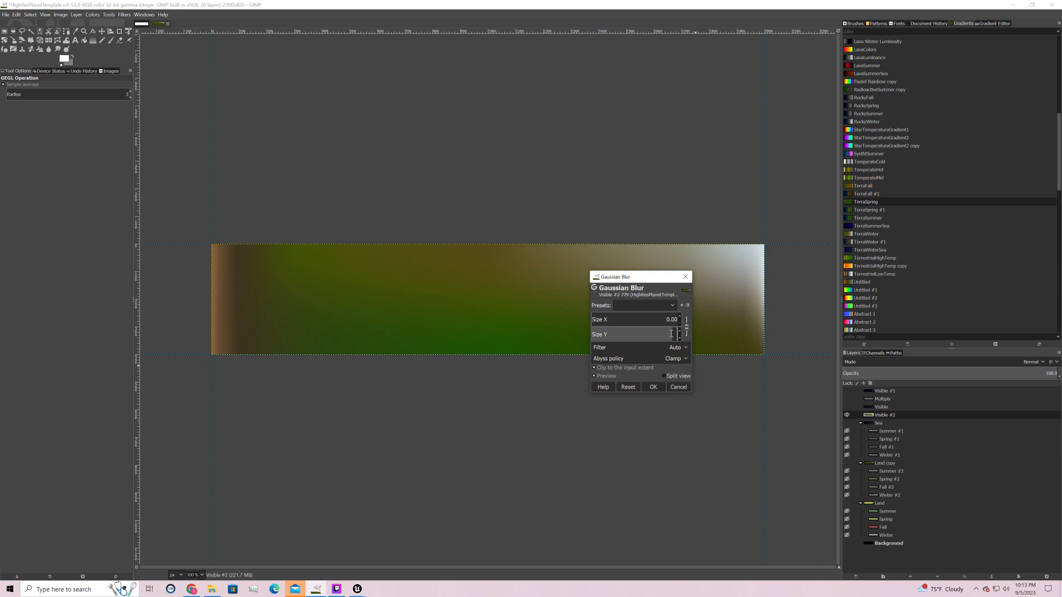
{"action": "type", "text": "10"}
{"action": "key", "text": "Return"}
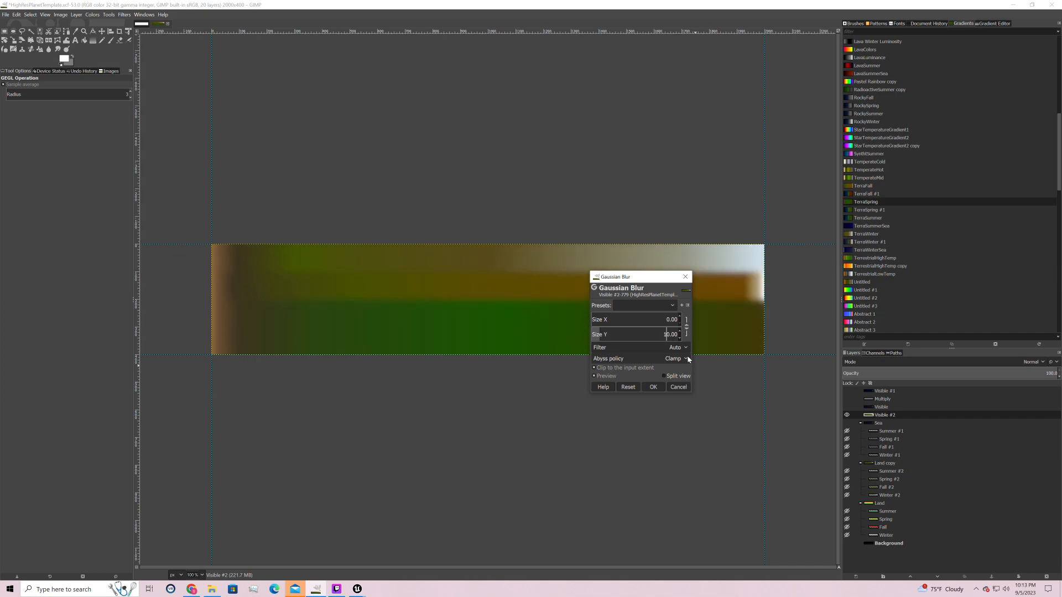
- Raise the Gaussian Blur's Size Y to 30 and apply it to the combined season layer
{"action": "type", "text": "3"}
{"action": "key", "text": "Return"}
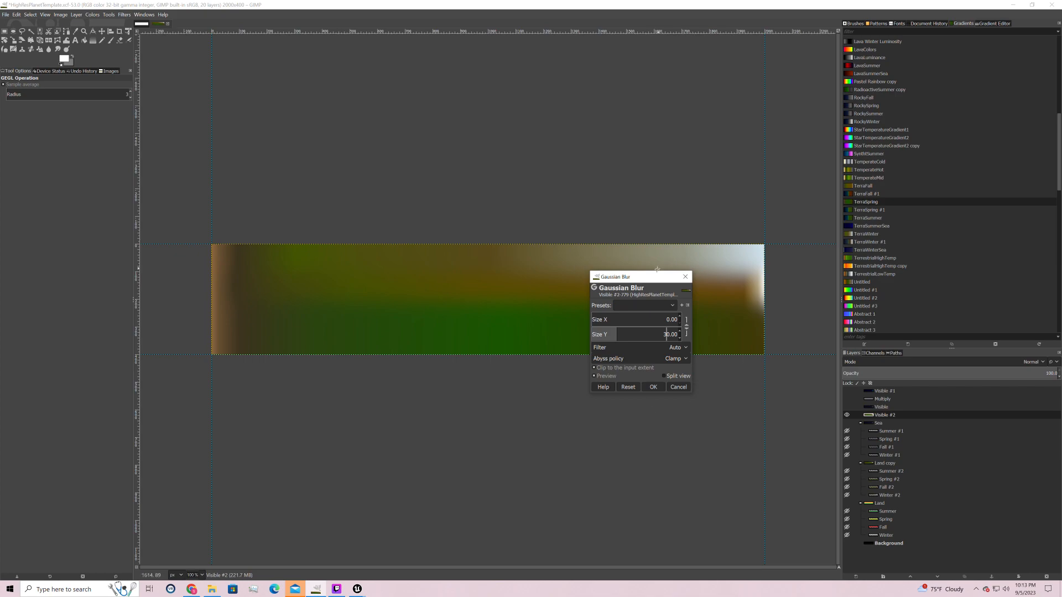
{"action": "left_click_drag", "start_coordinate": [654, 278], "coordinate": [457, 355]}
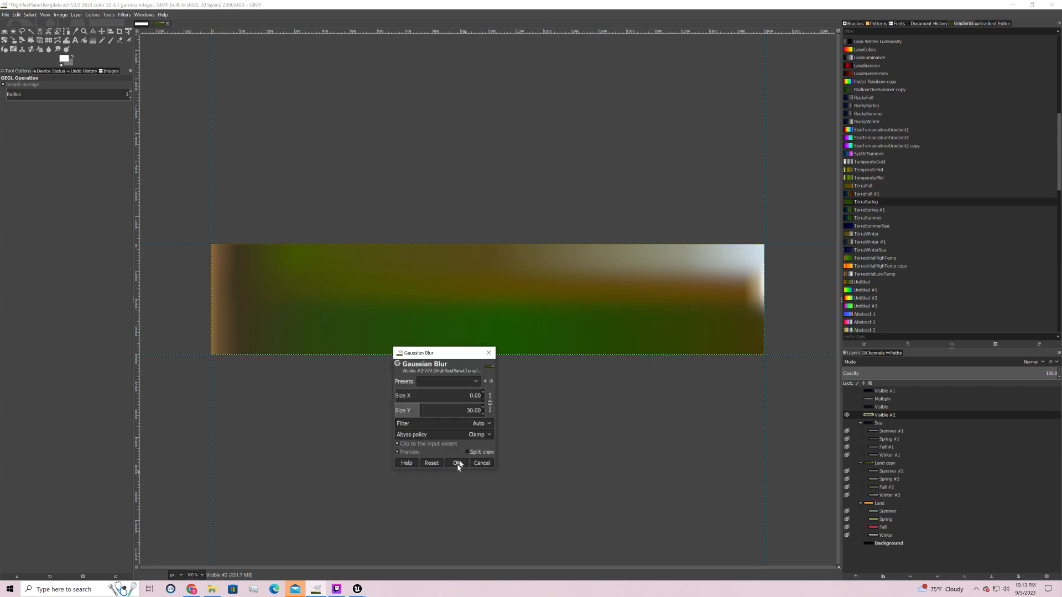
{"action": "left_click", "coordinate": [457, 464]}
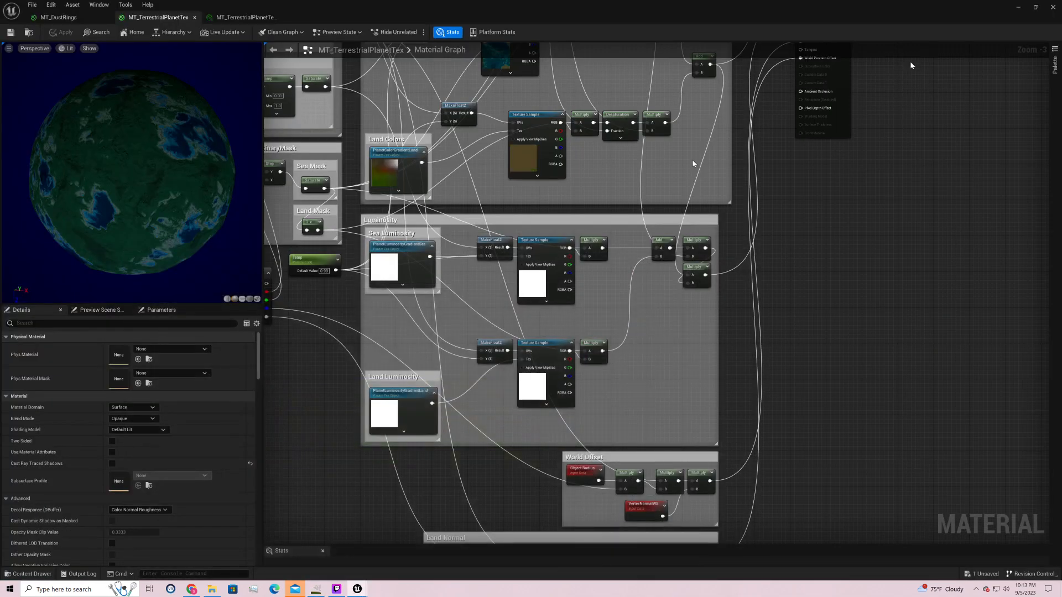
- Switch to Unreal Engine and examine the sea and land color gradient and luminosity nodes in the MT_TerrestrialPlanetTex material graph
{"action": "left_click", "coordinate": [1014, 5]}
{"action": "right_click_drag", "start_coordinate": [424, 135], "coordinate": [526, 327]}
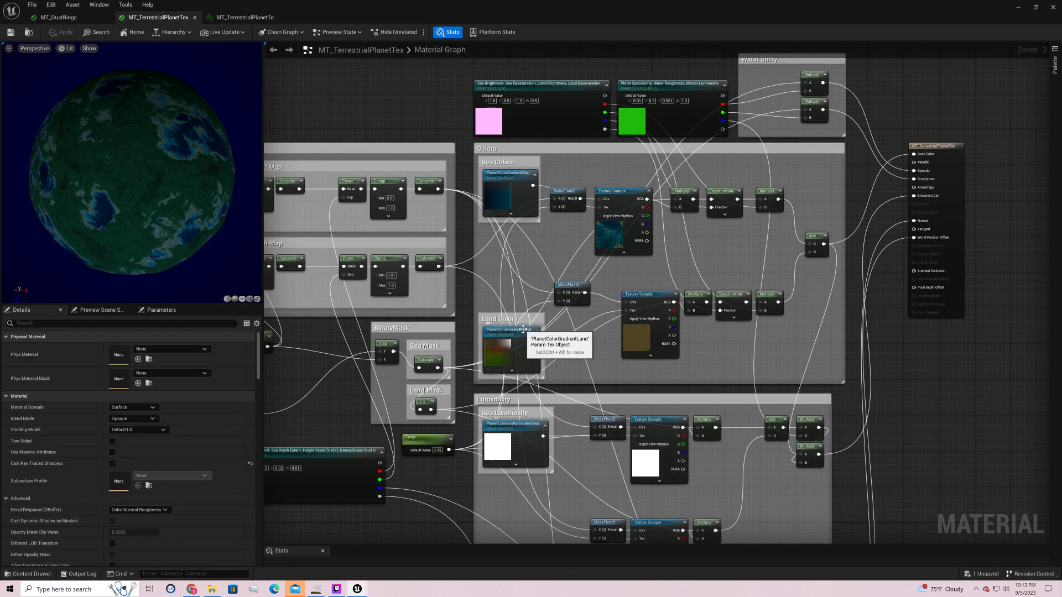
{"action": "left_click", "coordinate": [523, 330]}
{"action": "left_click", "coordinate": [505, 176]}
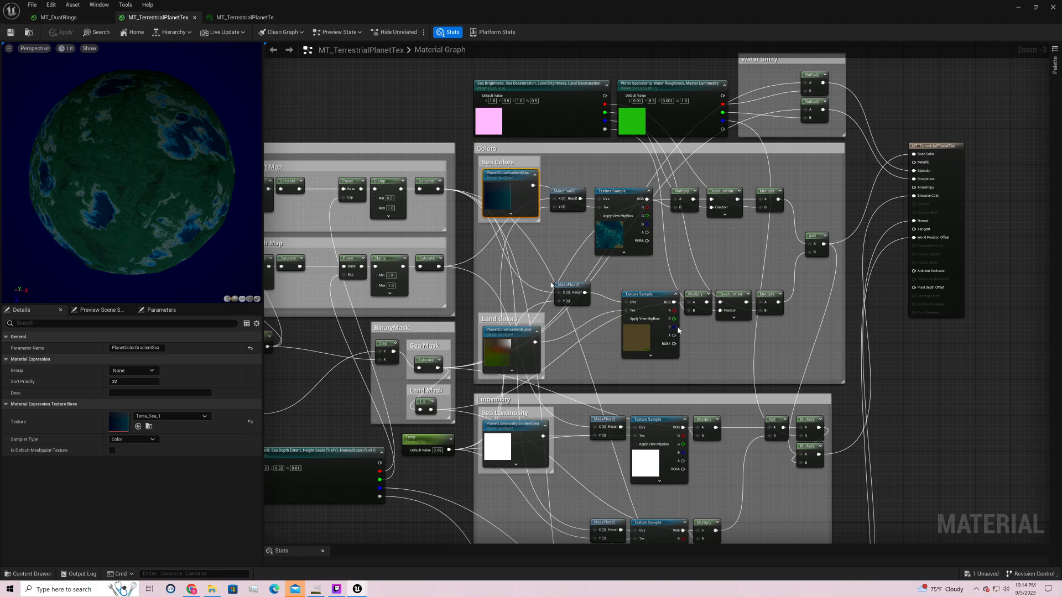
{"action": "right_click_drag", "start_coordinate": [837, 452], "coordinate": [985, 196]}
{"action": "scroll", "coordinate": [890, 277], "scroll_direction": "down", "scroll_amount": 3}
{"action": "scroll", "coordinate": [798, 300], "scroll_direction": "up", "scroll_amount": 1}
{"action": "scroll", "coordinate": [798, 300], "scroll_direction": "up", "scroll_amount": 2}
{"action": "right_click_drag", "start_coordinate": [716, 315], "coordinate": [348, 509]}
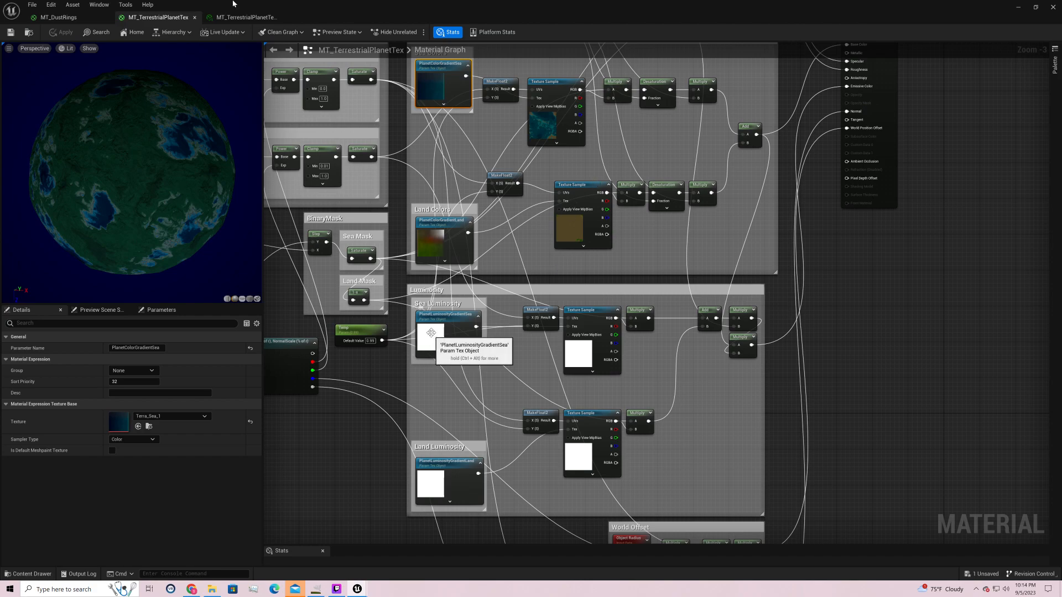
{"action": "right_click_drag", "start_coordinate": [495, 163], "coordinate": [588, 356]}
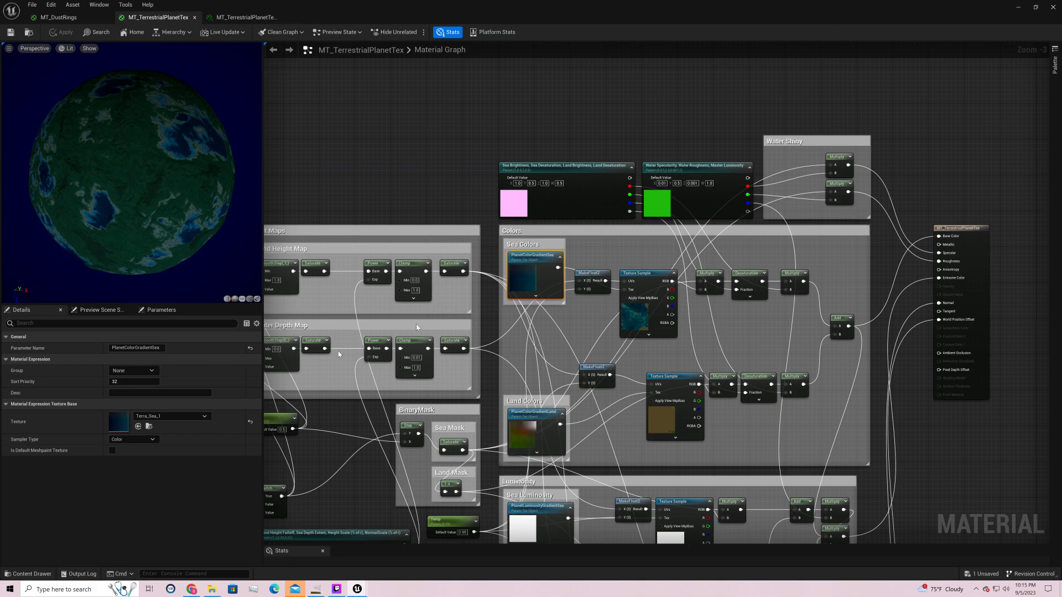
- Set the texture of the PlanetColorGradientSea node to Lava_Sea_1
{"action": "left_click", "coordinate": [195, 417]}
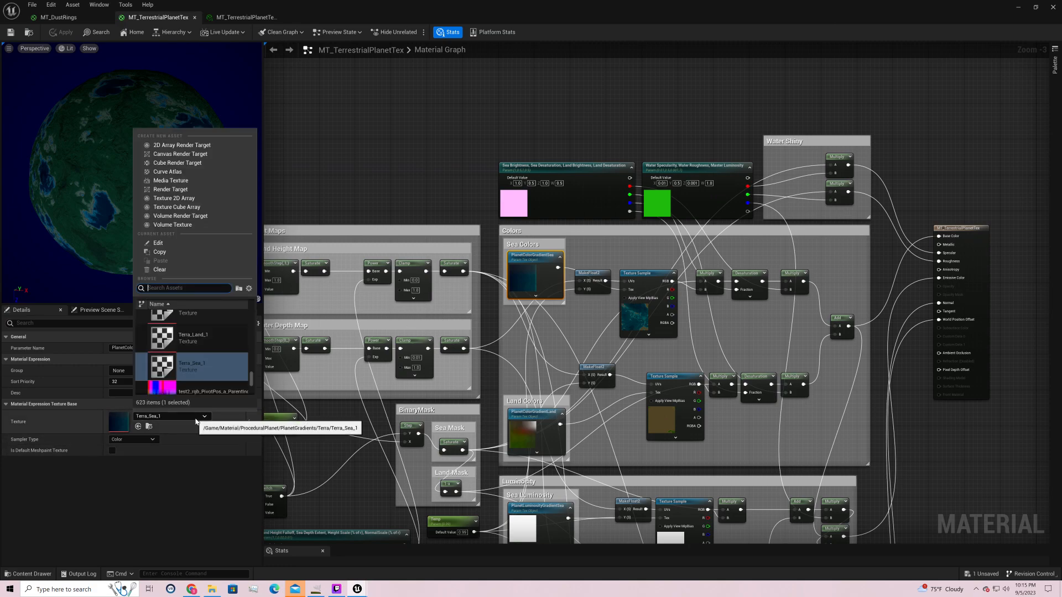
{"action": "type", "text": "lava"}
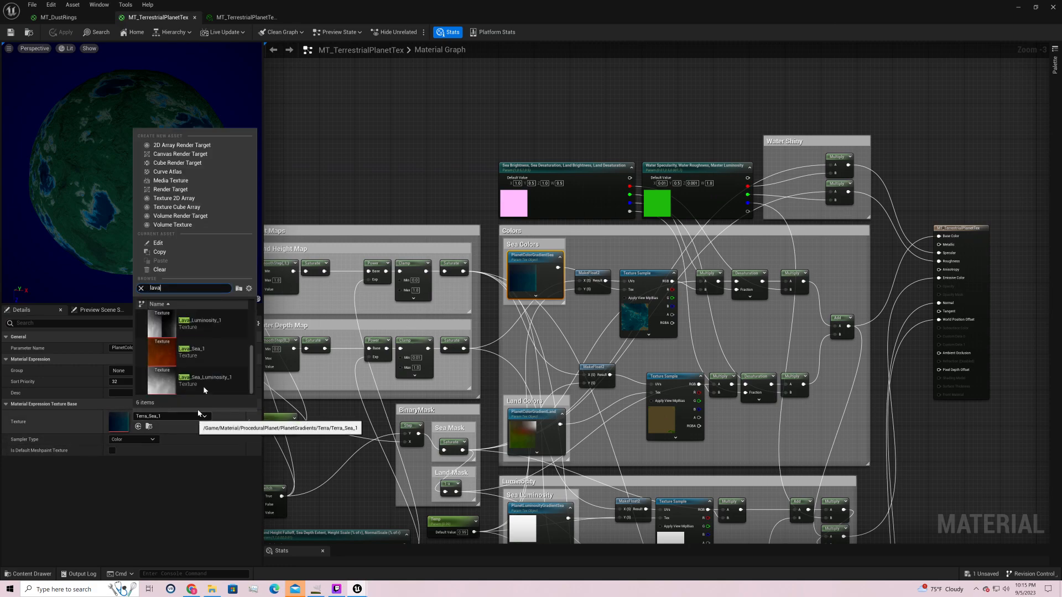
{"action": "left_click", "coordinate": [209, 355]}
- Set the texture of the PlanetColorGradientLand node to Lava_Land_1
{"action": "left_click", "coordinate": [541, 418]}
{"action": "left_click", "coordinate": [150, 416]}
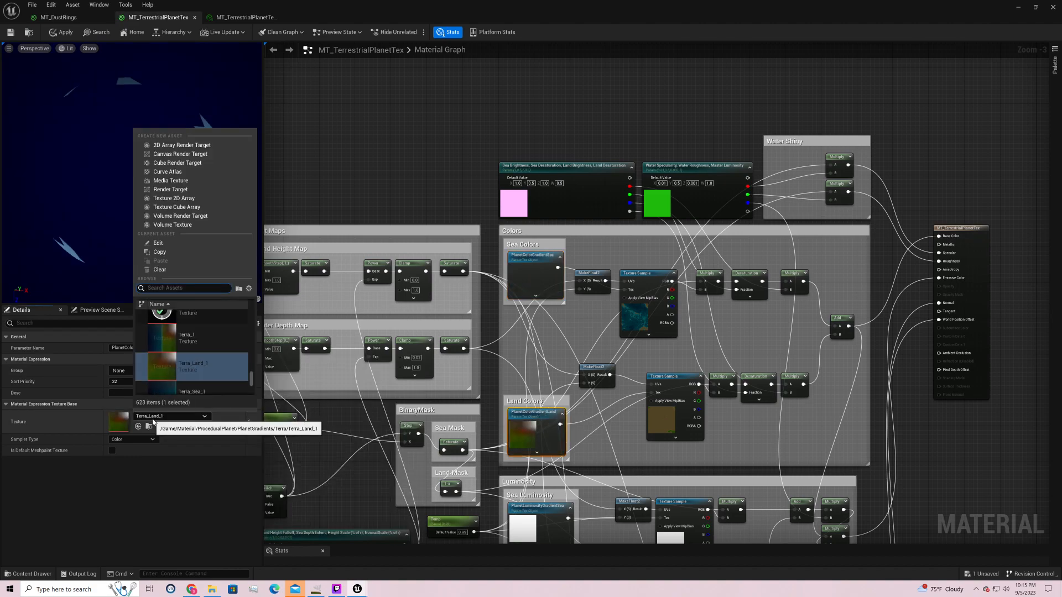
{"action": "type", "text": "lava"}
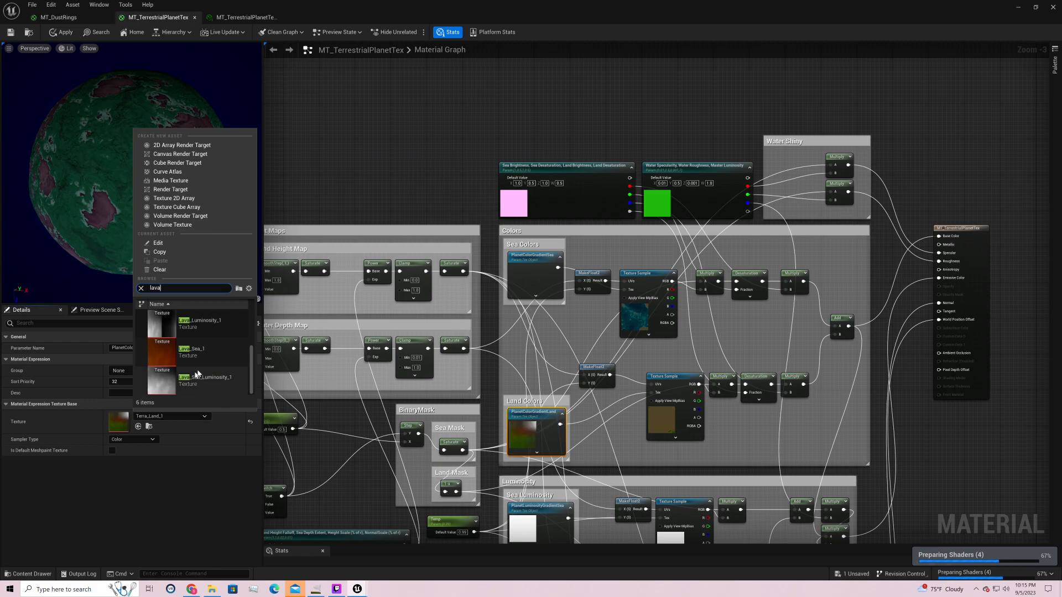
{"action": "scroll", "coordinate": [210, 359], "scroll_direction": "up", "scroll_amount": 2}
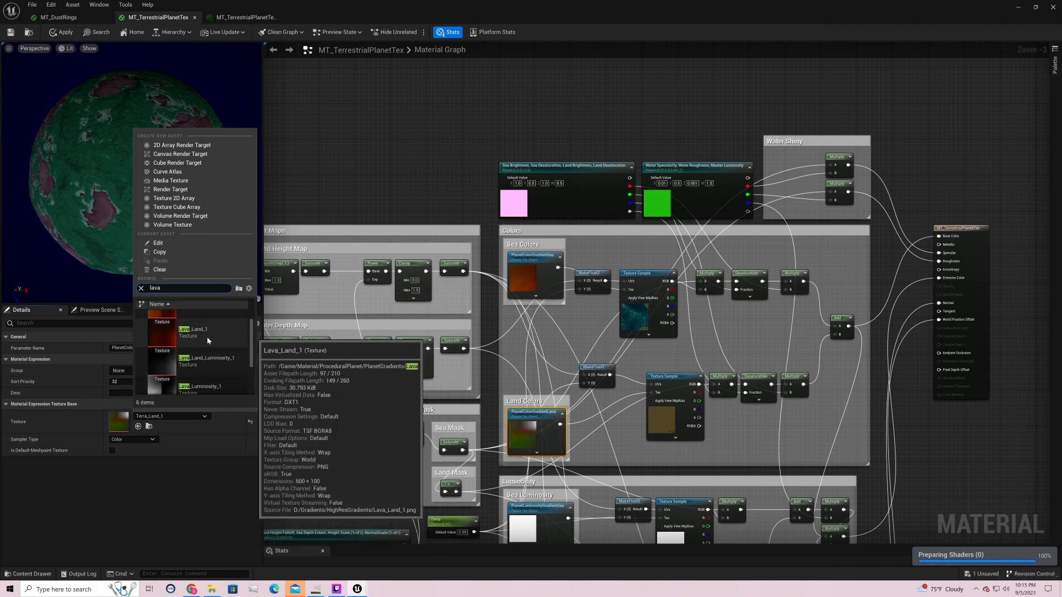
{"action": "left_click", "coordinate": [207, 338]}
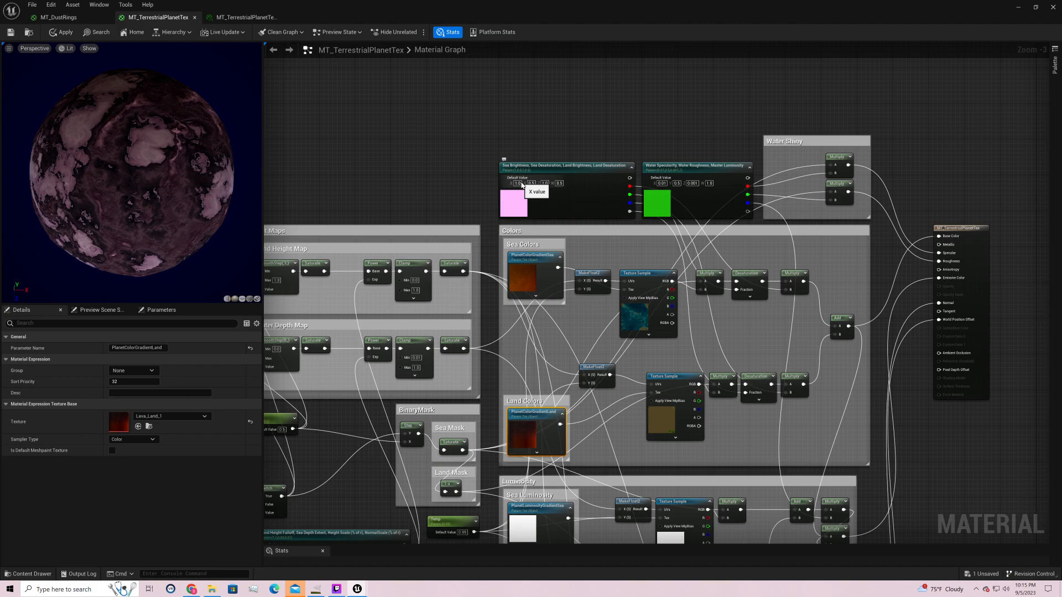
- Set both the Sea Desaturation and Land Desaturation default values to 0 in the brightness and desaturation parameter node
{"action": "left_click_drag", "start_coordinate": [529, 184], "coordinate": [631, 178]}
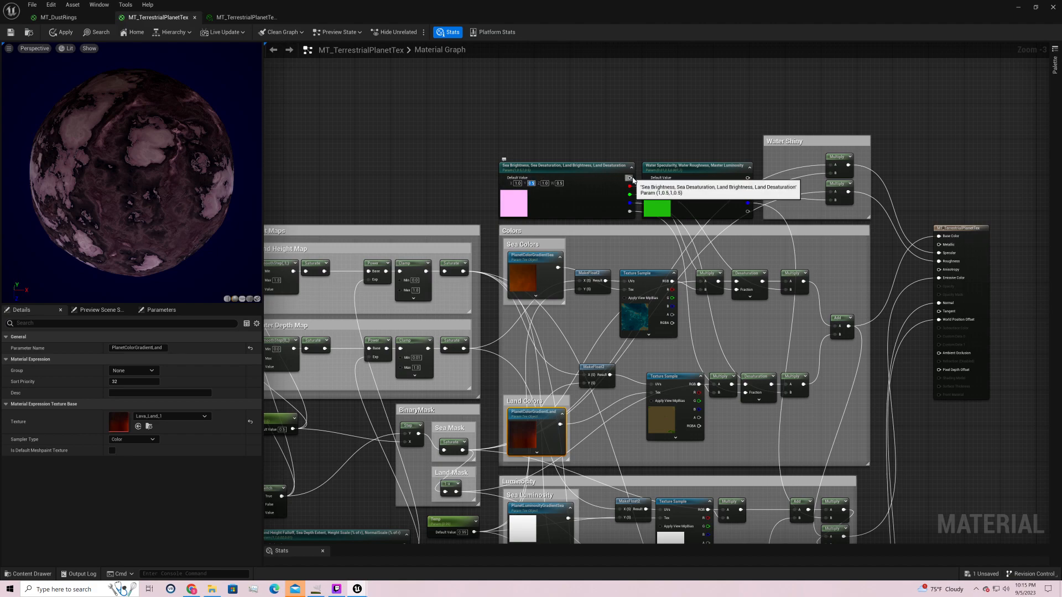
{"action": "type", "text": "0"}
{"action": "key", "text": "Return"}
{"action": "left_click", "coordinate": [559, 183]}
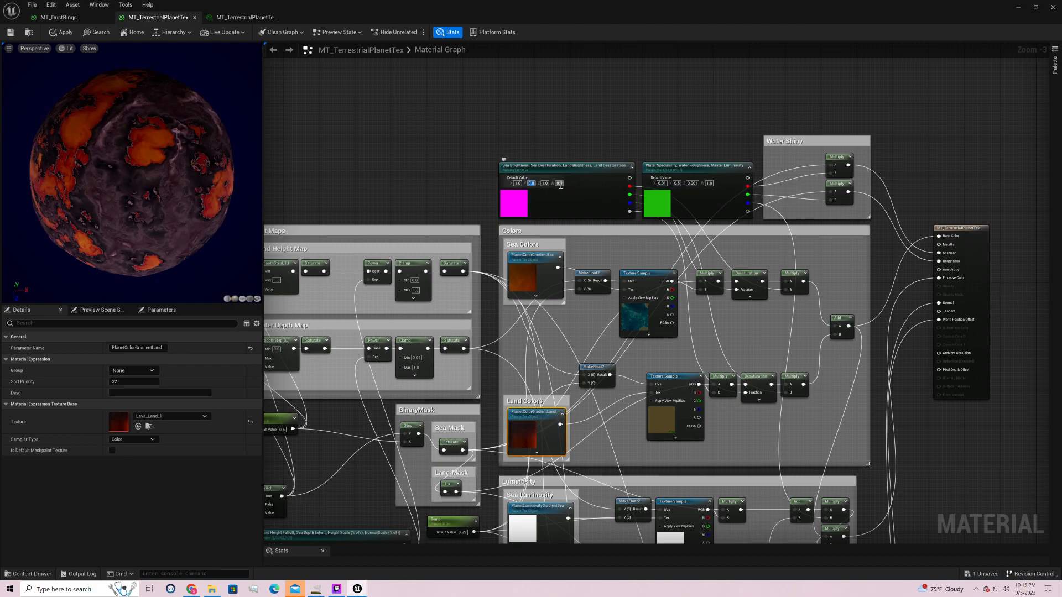
{"action": "type", "text": "0"}
{"action": "key", "text": "Return"}
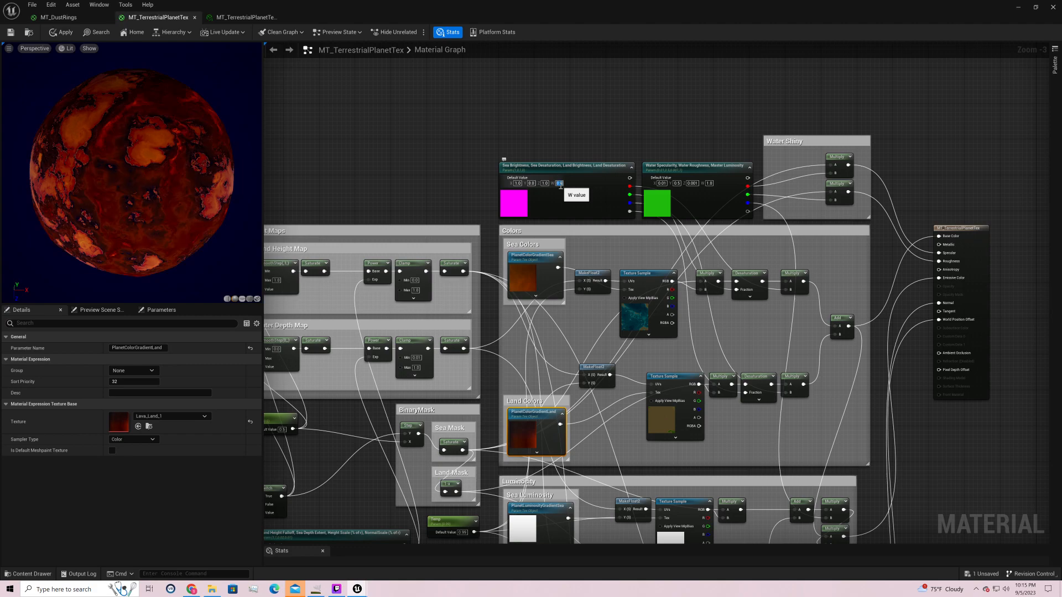
- Try a Land Desaturation of 0.5, settle on 0.25, and check the planet preview
{"action": "type", "text": "0.5"}
{"action": "key", "text": "Return"}
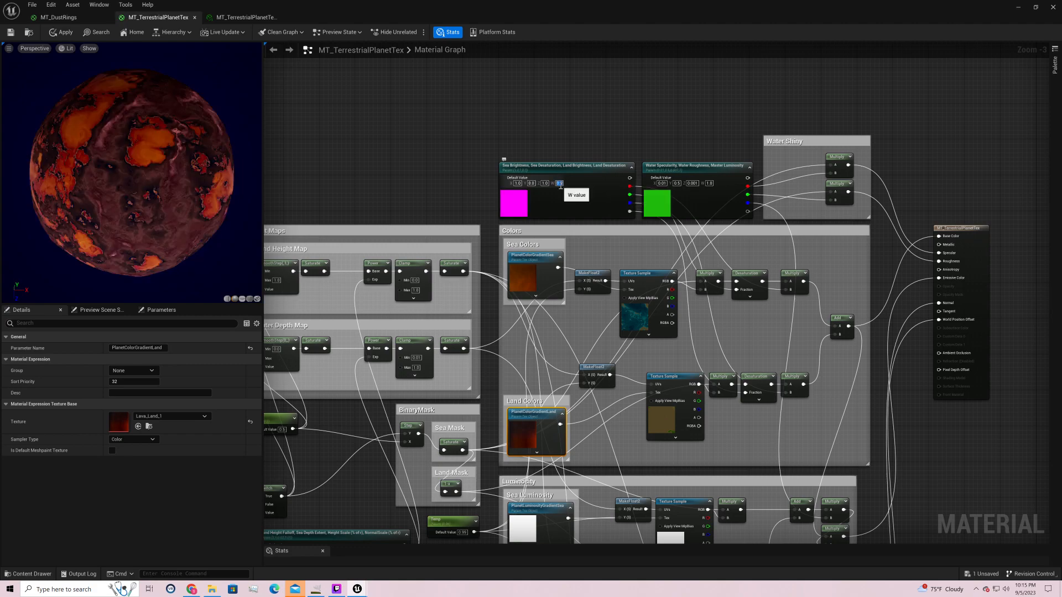
{"action": "type", "text": "0.25"}
{"action": "key", "text": "Return"}
{"action": "left_click_drag", "start_coordinate": [142, 155], "coordinate": [127, 140]}
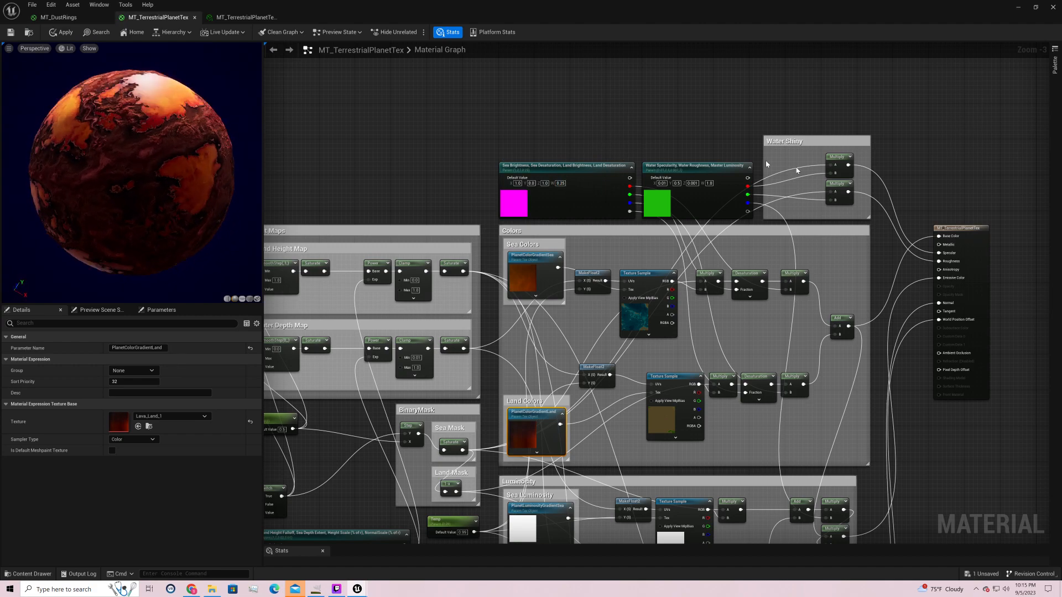
- Try Water Roughness values of 1 and 0.8 in the water parameter node, then return it to 0.5
{"action": "left_click", "coordinate": [662, 183]}
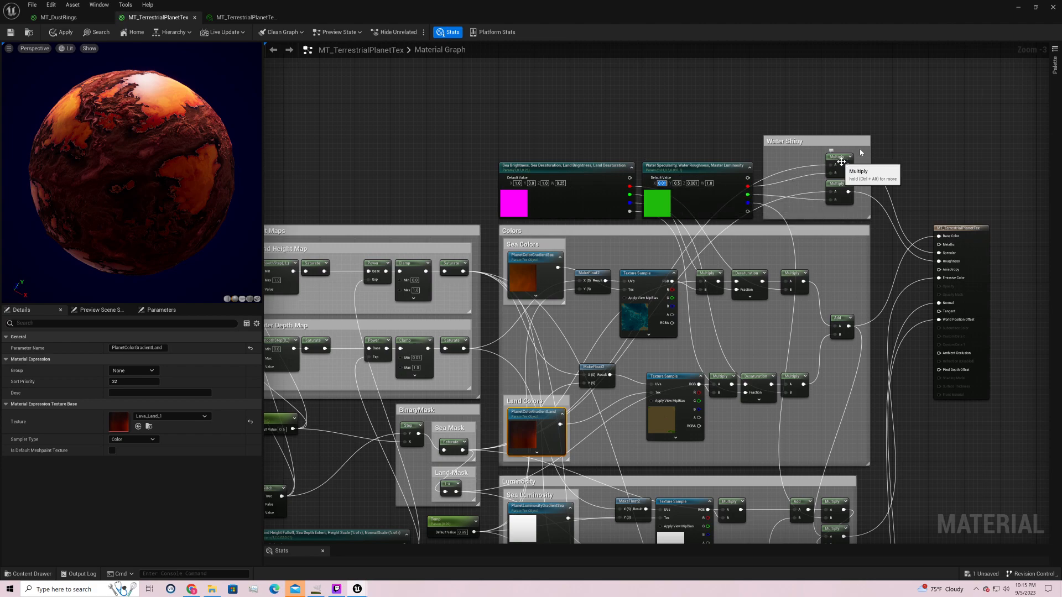
{"action": "left_click", "coordinate": [676, 183]}
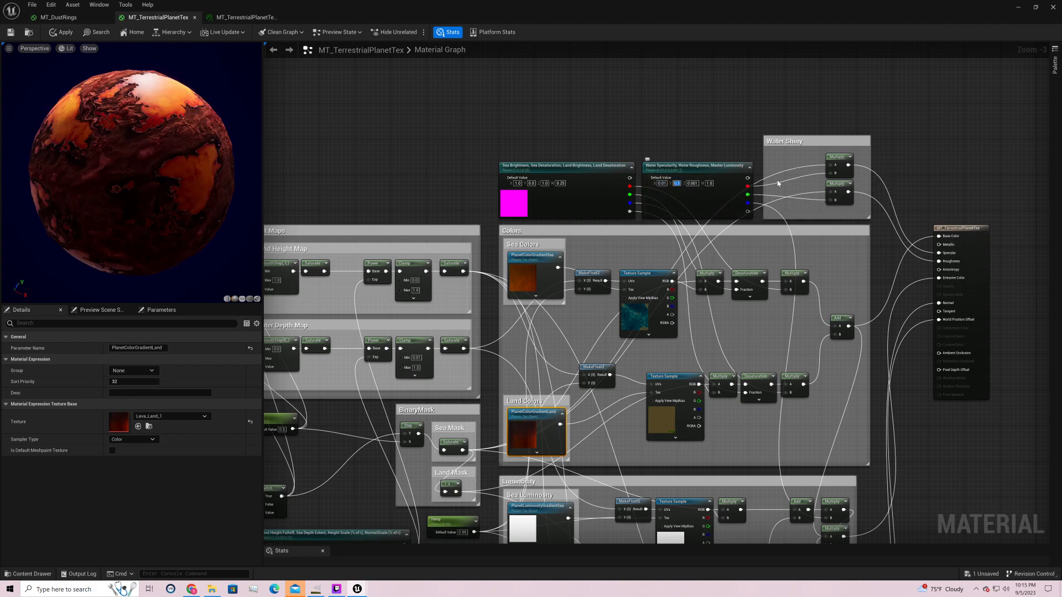
{"action": "type", "text": "1"}
{"action": "key", "text": "Return"}
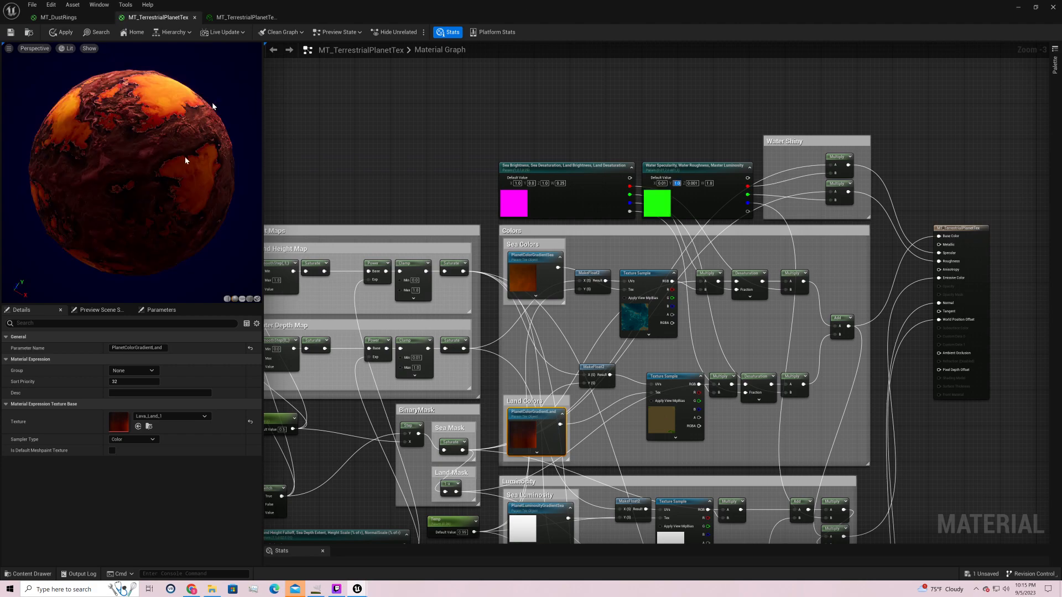
{"action": "type", "text": "0.8"}
{"action": "key", "text": "Return"}
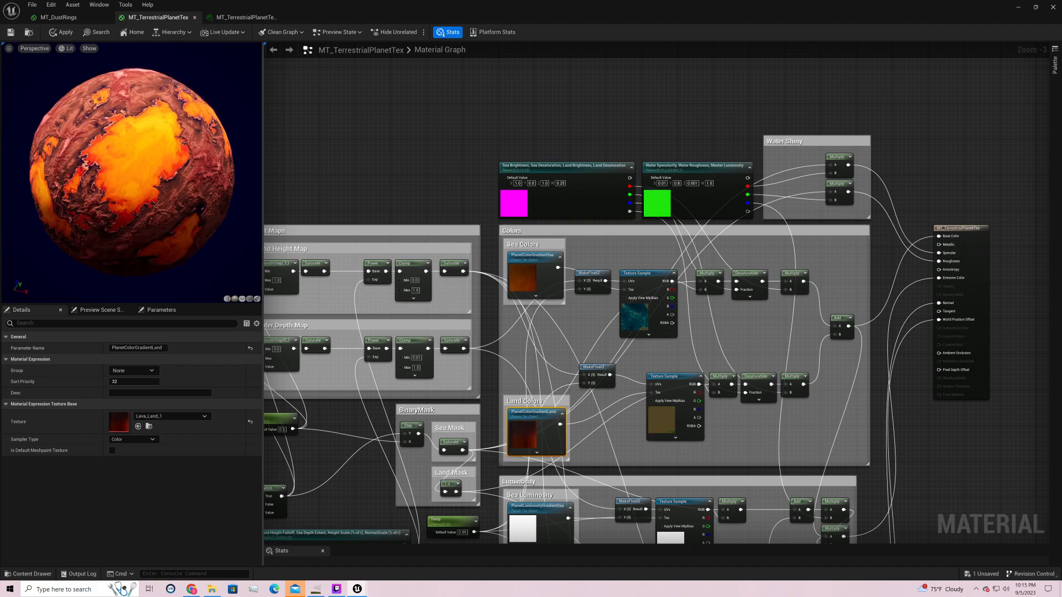
{"action": "left_click", "coordinate": [677, 183]}
{"action": "type", "text": "1"}
{"action": "key", "text": "Return"}
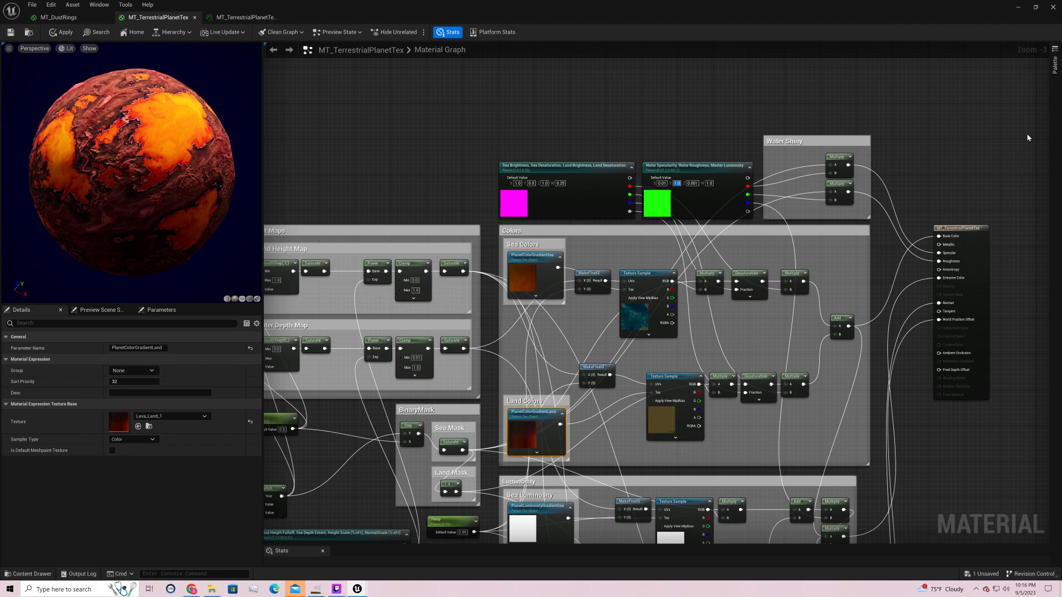
{"action": "type", "text": "0.5"}
{"action": "key", "text": "Return"}
- Set the texture of the PlanetLuminosityGradientSea node to Lava_Sea_Luminosity_1
{"action": "left_click", "coordinate": [917, 216]}
{"action": "right_click_drag", "start_coordinate": [943, 181], "coordinate": [938, 45]}
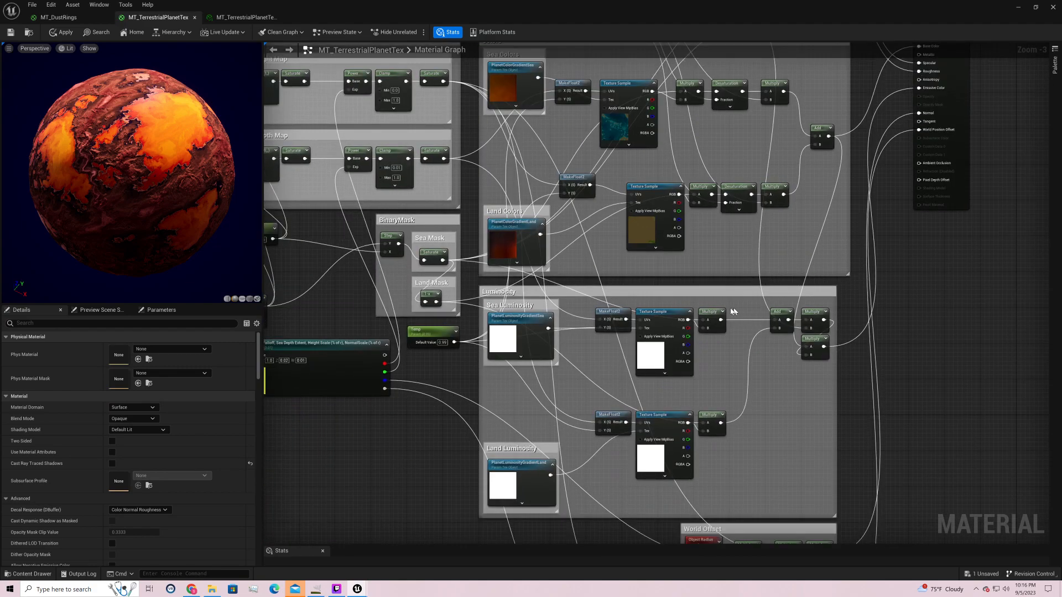
{"action": "mouse_move", "coordinate": [115, 128]}
{"action": "left_mouse_down"}
{"action": "mouse_move", "coordinate": [158, 247]}
{"action": "mouse_move", "coordinate": [125, 133]}
{"action": "mouse_move", "coordinate": [144, 132]}
{"action": "mouse_move", "coordinate": [119, 148]}
{"action": "left_mouse_up"}
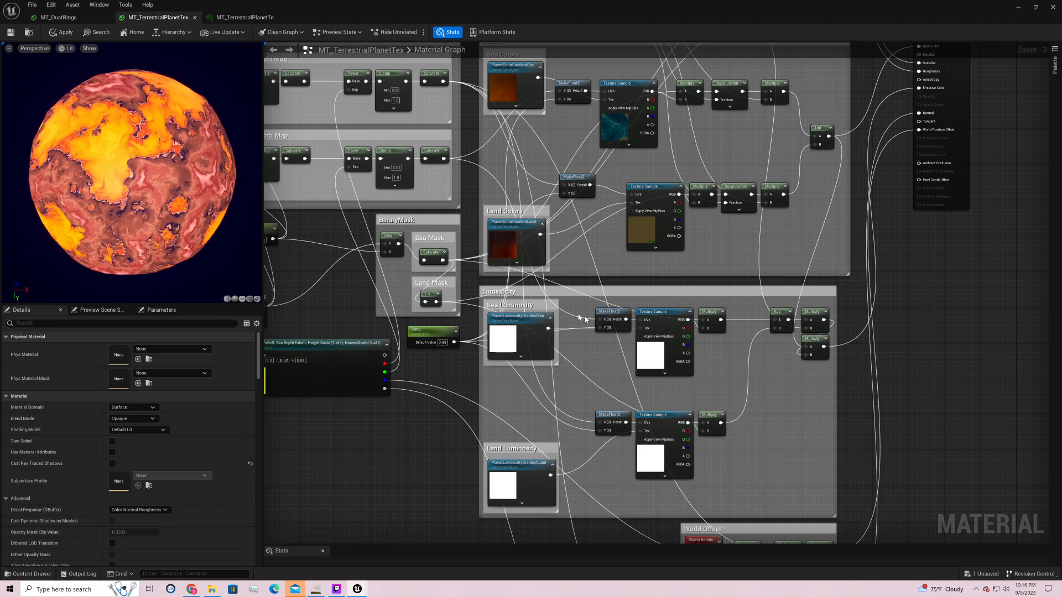
{"action": "left_click", "coordinate": [516, 320]}
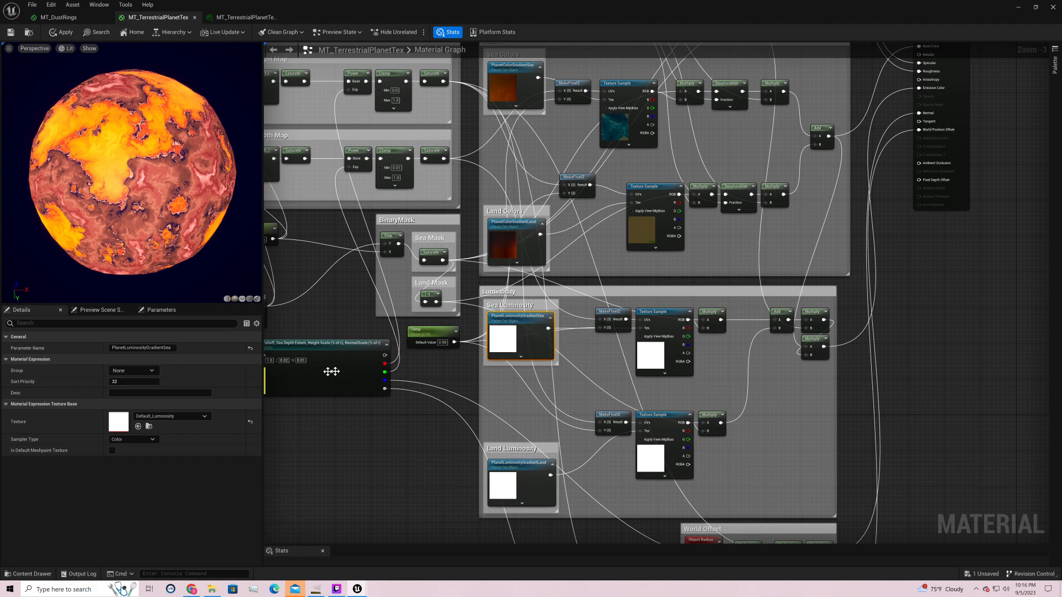
{"action": "left_click", "coordinate": [204, 416]}
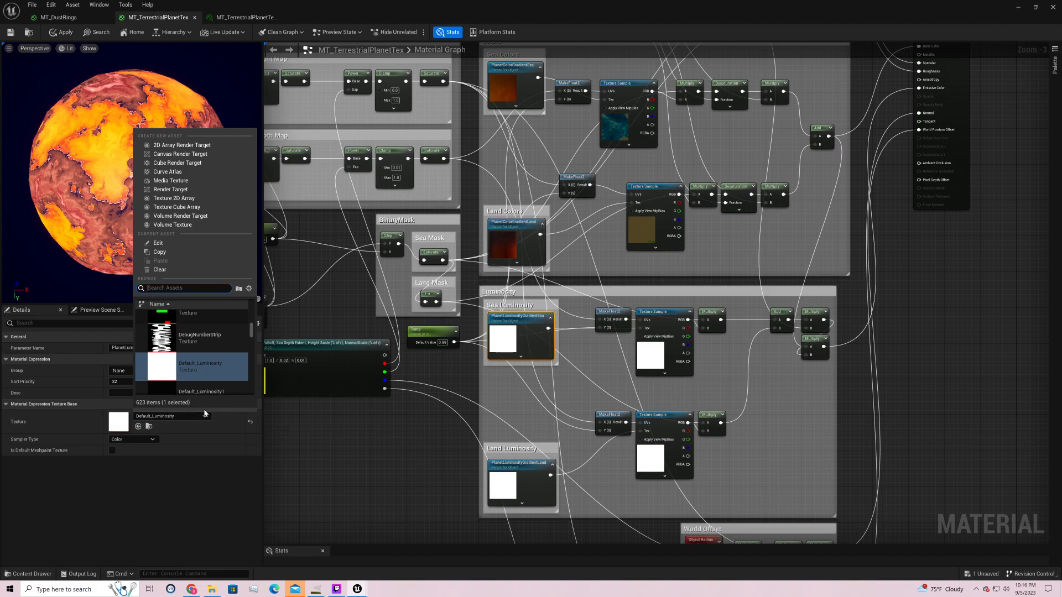
{"action": "type", "text": "lava"}
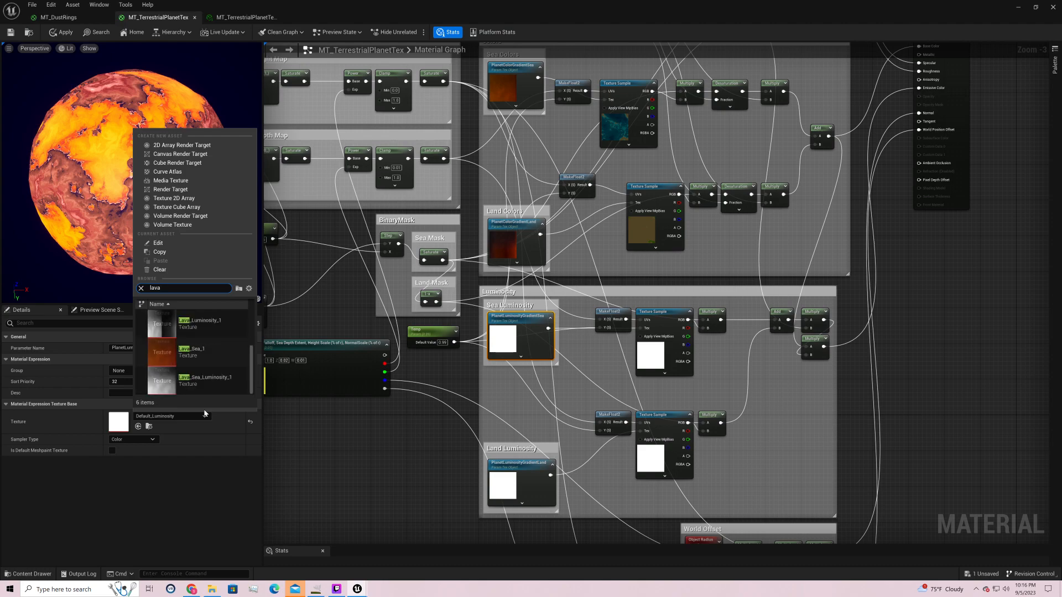
{"action": "scroll", "coordinate": [227, 367], "scroll_direction": "up", "scroll_amount": 2}
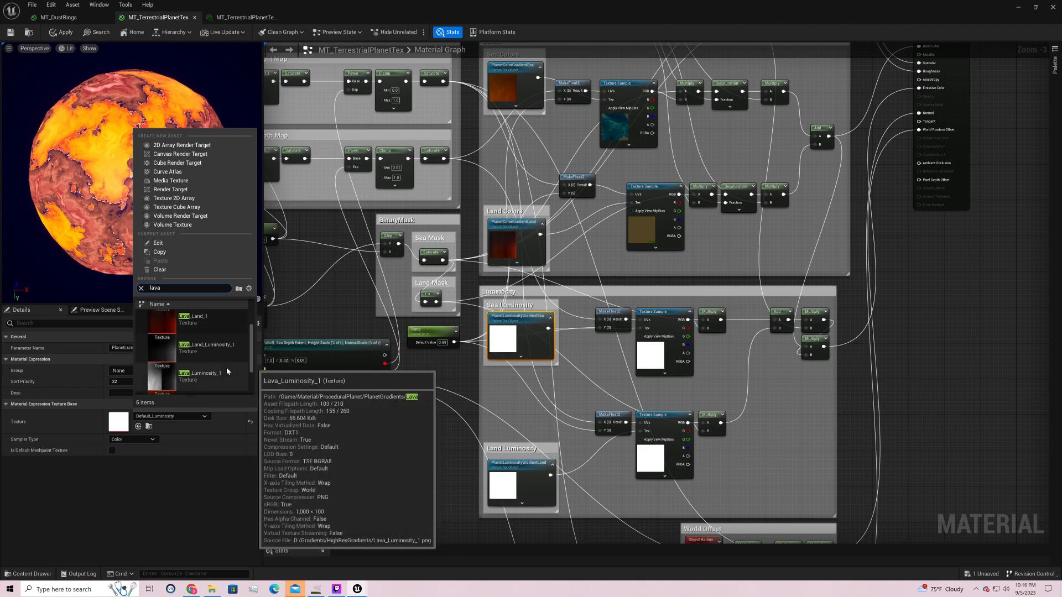
{"action": "scroll", "coordinate": [219, 365], "scroll_direction": "down", "scroll_amount": 2}
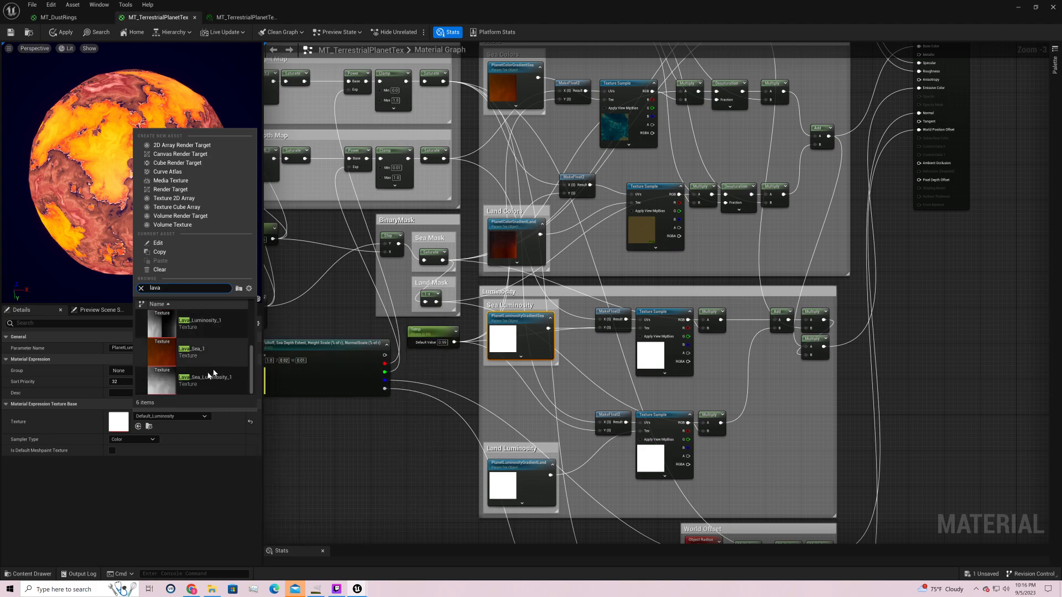
{"action": "left_click", "coordinate": [203, 380]}
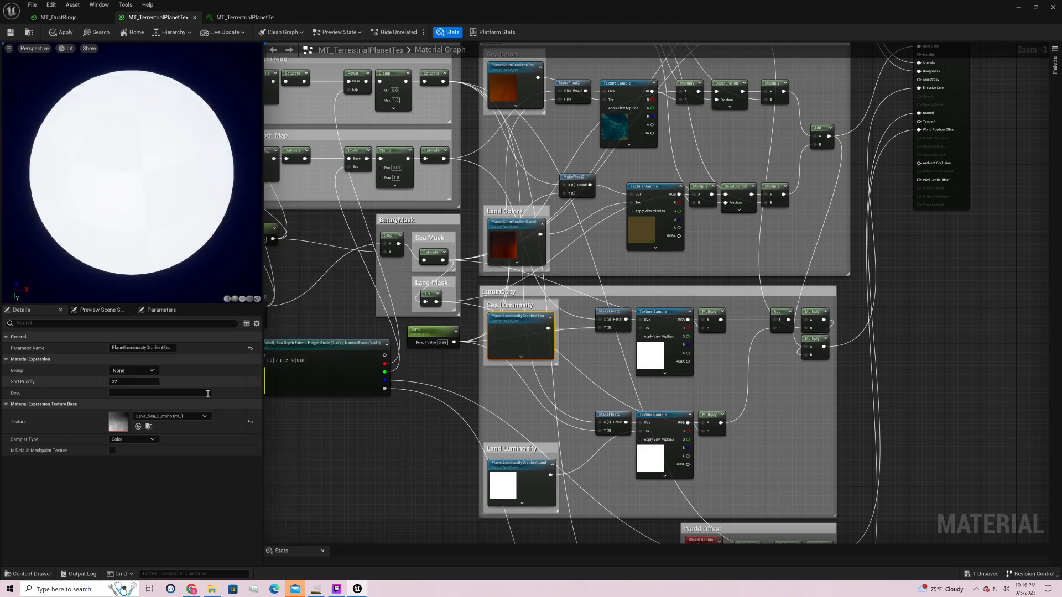
- Set the texture of the PlanetLuminosityGradientLand node to Lava_Land_Luminosity_1 and inspect the planet preview
{"action": "left_click", "coordinate": [527, 467]}
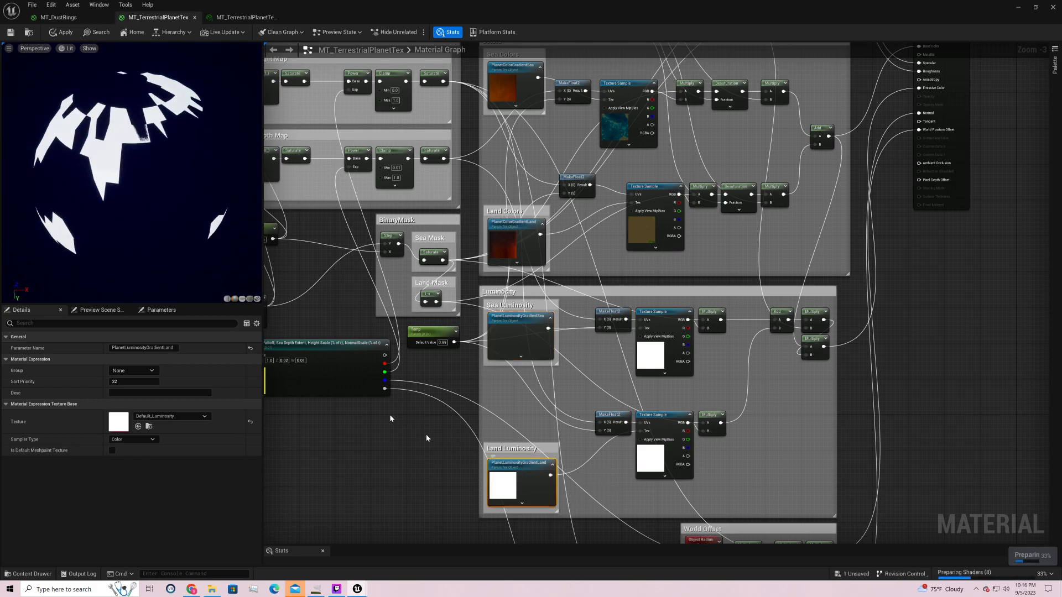
{"action": "left_click", "coordinate": [187, 416]}
{"action": "type", "text": "lava"}
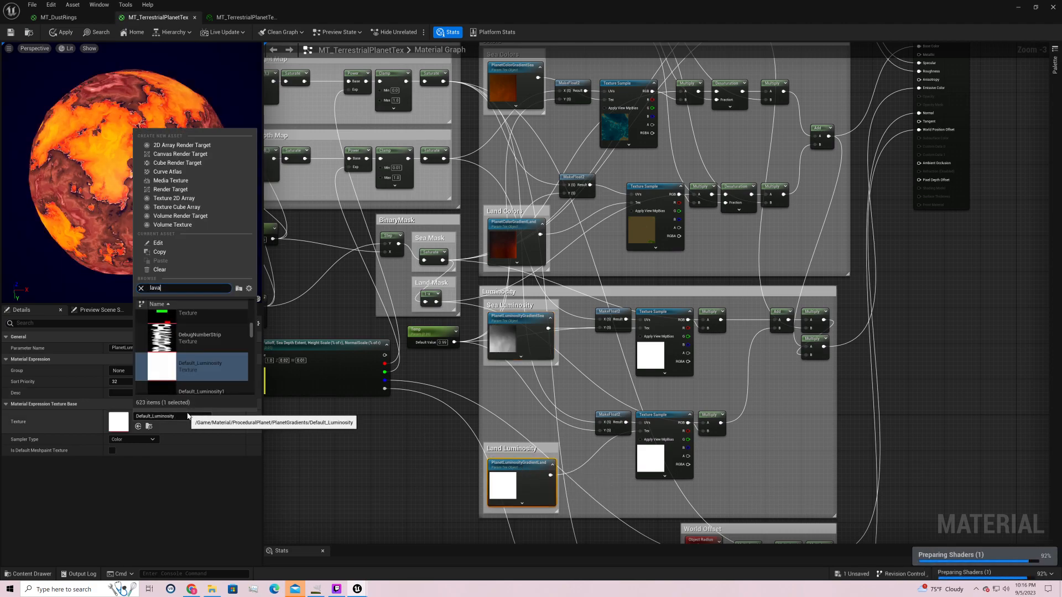
{"action": "scroll", "coordinate": [218, 351], "scroll_direction": "up", "scroll_amount": 2}
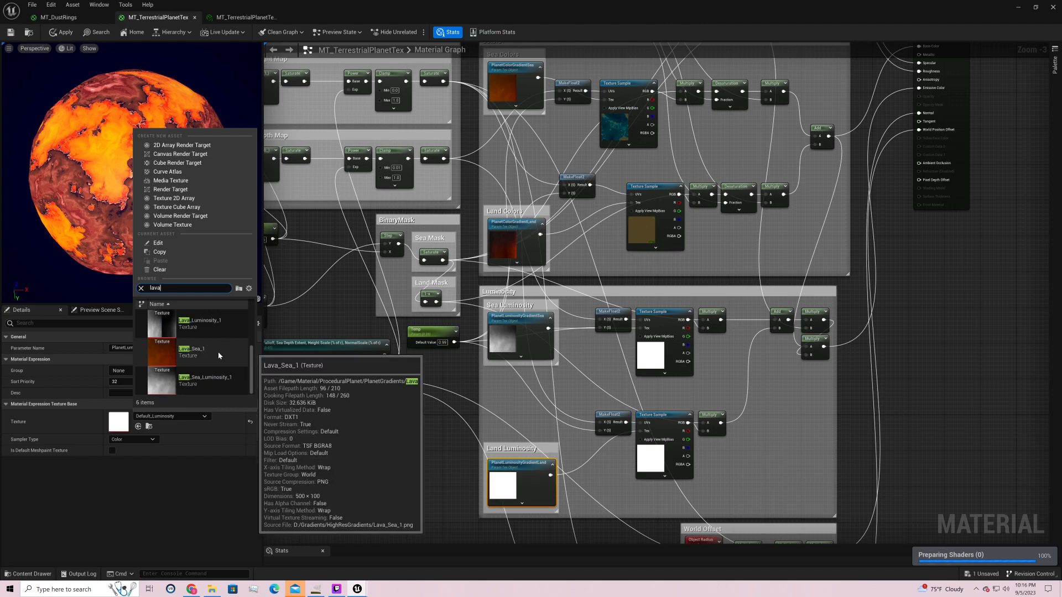
{"action": "left_click", "coordinate": [221, 334]}
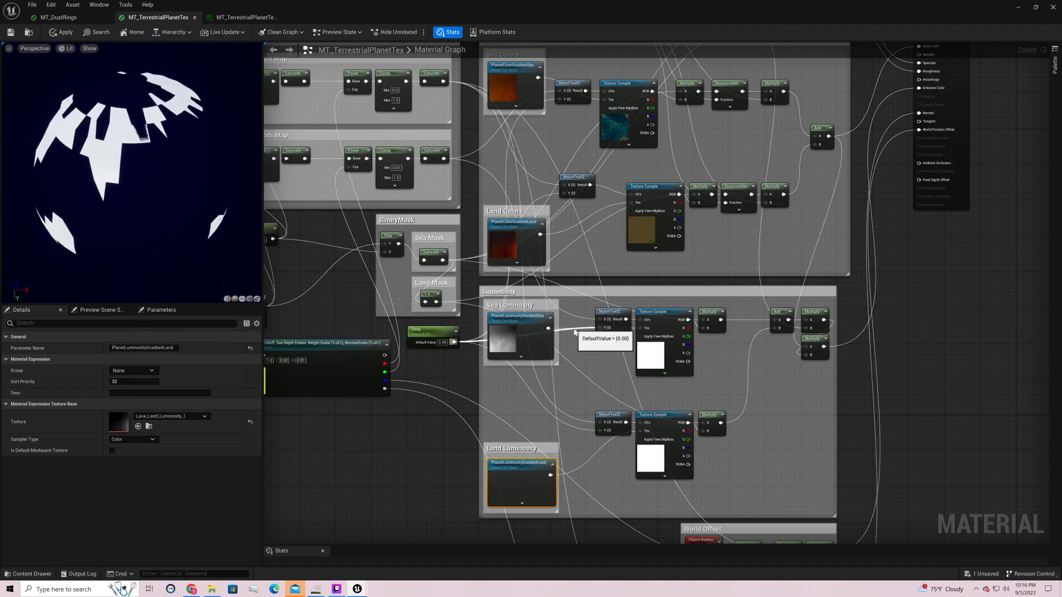
{"action": "left_click_drag", "start_coordinate": [217, 131], "coordinate": [179, 142]}
- Set the Master Luminosity default value to 1, comparing it against 0 in the preview
{"action": "right_click_drag", "start_coordinate": [616, 119], "coordinate": [602, 422]}
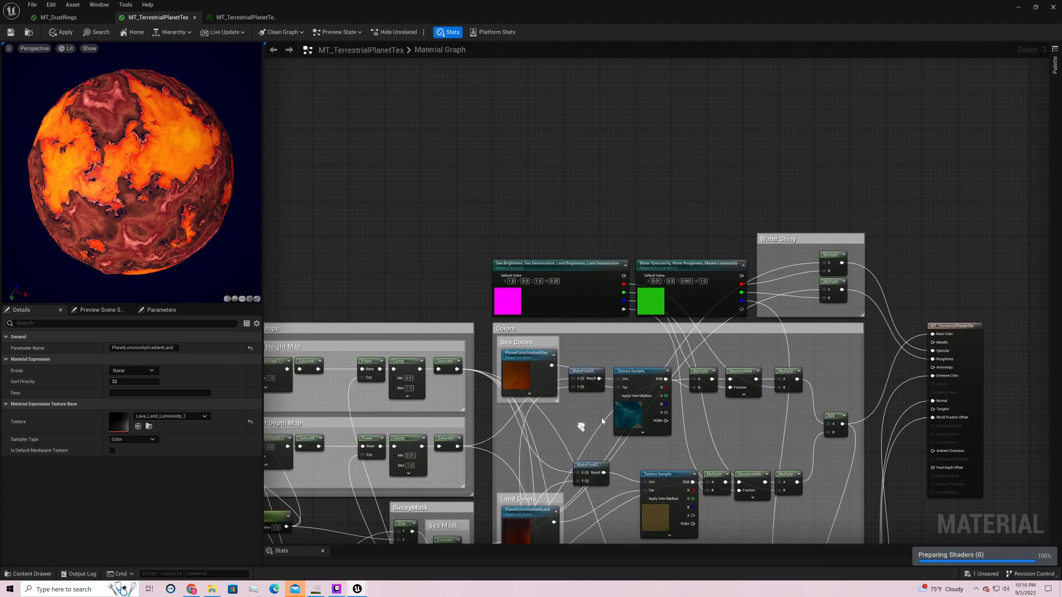
{"action": "left_click", "coordinate": [687, 281]}
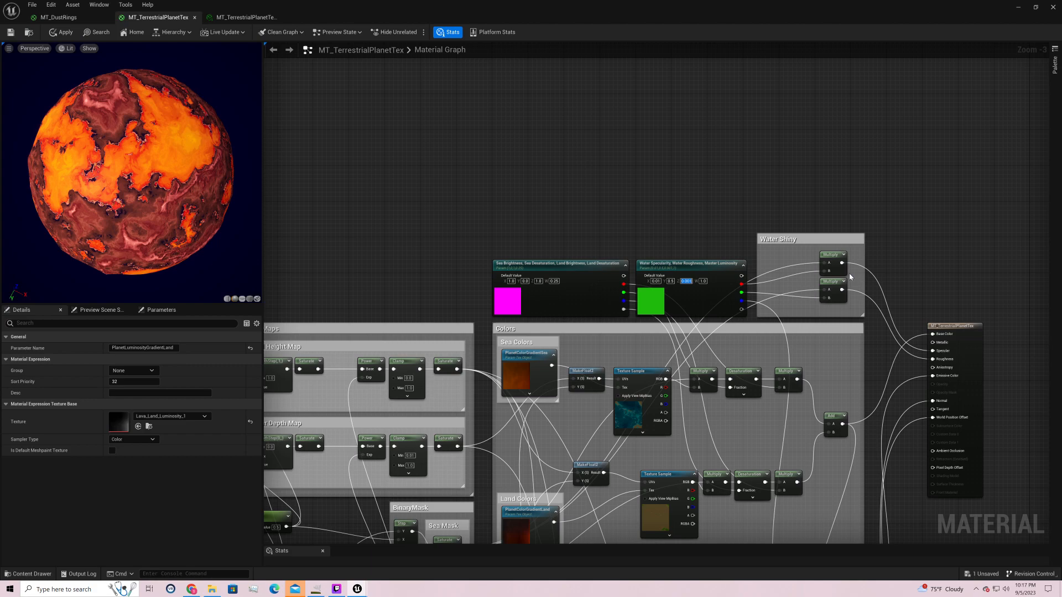
{"action": "type", "text": "1"}
{"action": "key", "text": "Return"}
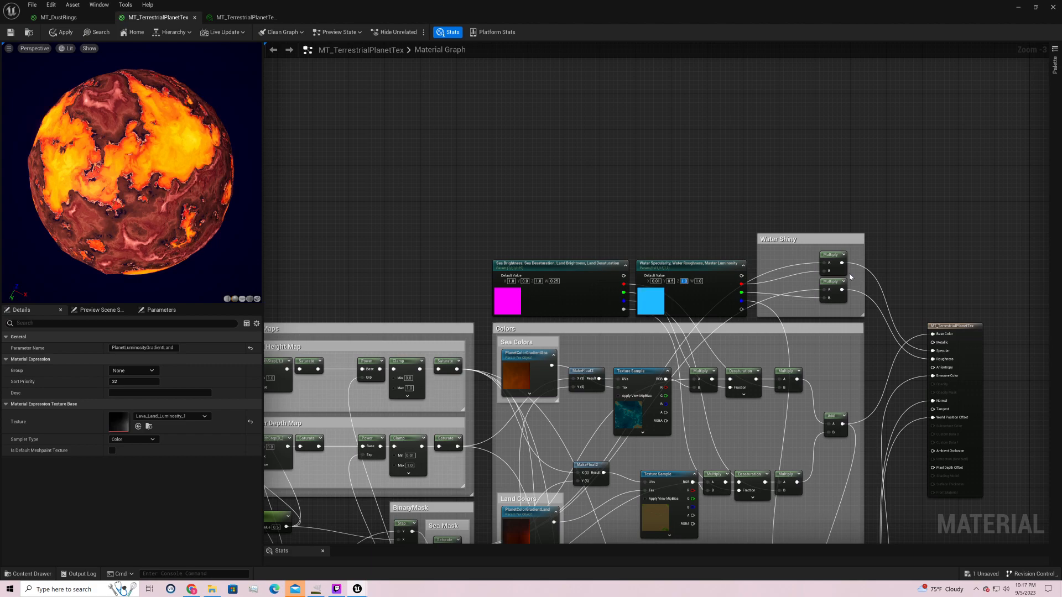
{"action": "type", "text": "0"}
{"action": "key", "text": "Return"}
{"action": "type", "text": "1"}
{"action": "key", "text": "Return"}
- Assign the MT_TerrestrialPlanetTex material to the Planet actor in the level and hide the Clouds actor
{"action": "left_click", "coordinate": [1020, 10]}
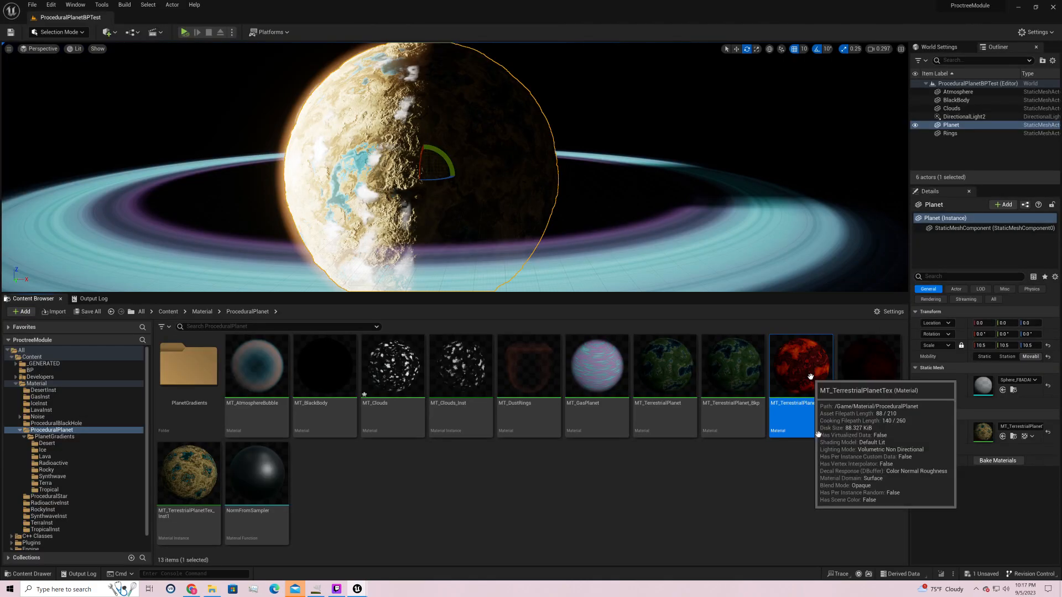
{"action": "left_click_drag", "start_coordinate": [800, 381], "coordinate": [999, 445]}
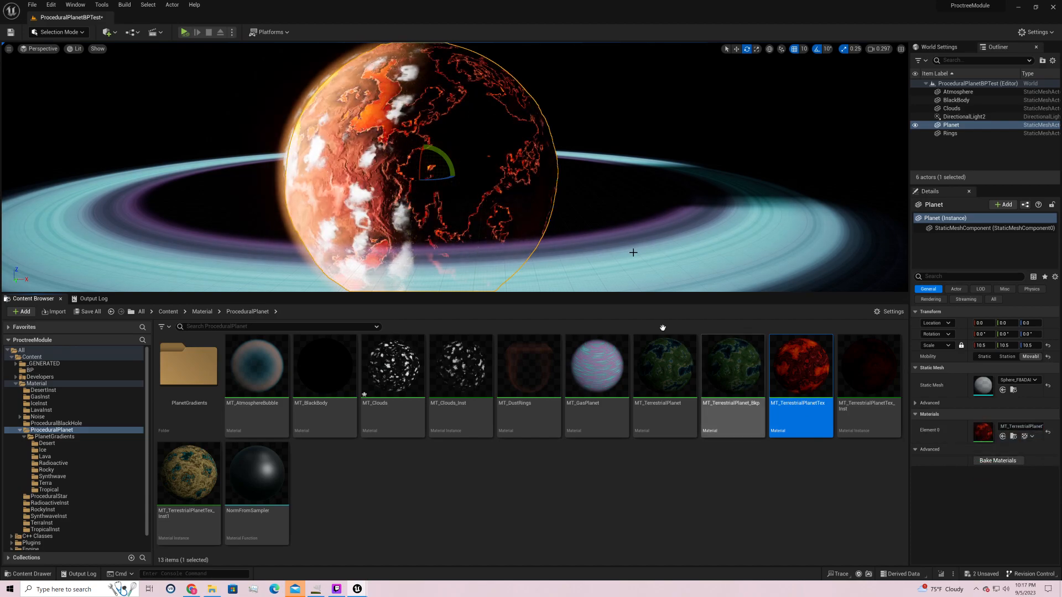
{"action": "left_click", "coordinate": [695, 108]}
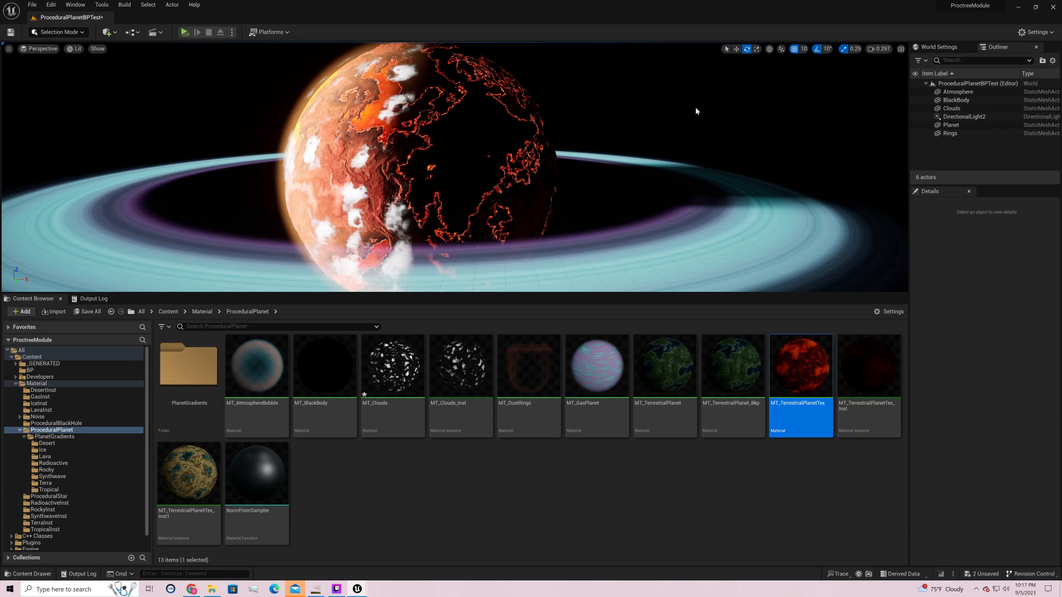
{"action": "scroll", "coordinate": [695, 108], "scroll_direction": "up", "scroll_amount": 3}
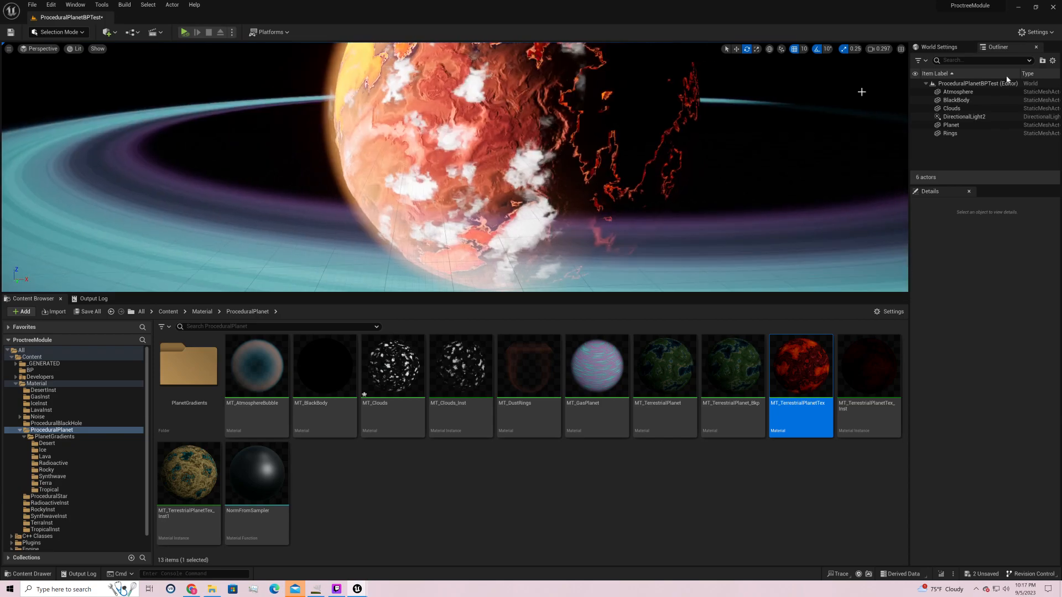
{"action": "left_click", "coordinate": [914, 109]}
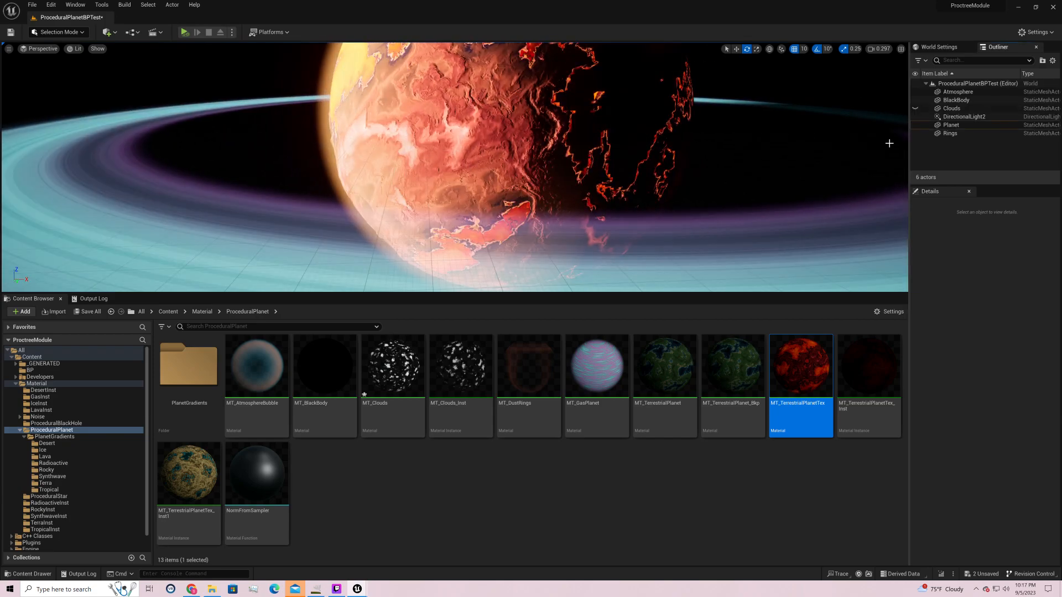
- Set the BlackBody actor's uniform scale to 10.3, trying 10 and 10.1 first
{"action": "left_click", "coordinate": [956, 100]}
{"action": "left_click", "coordinate": [988, 346]}
{"action": "type", "text": "10"}
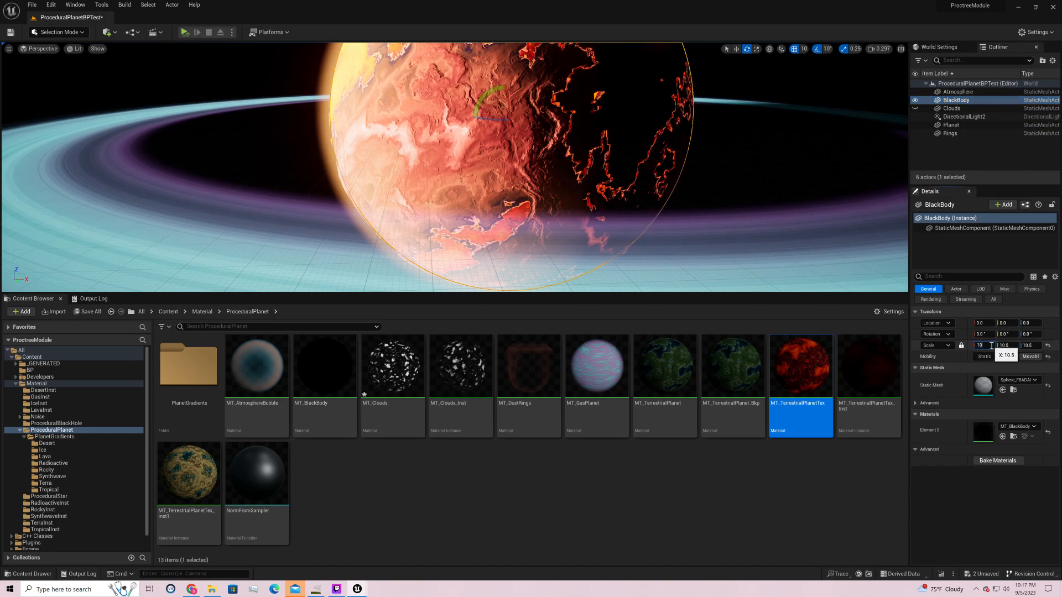
{"action": "key", "text": "Return"}
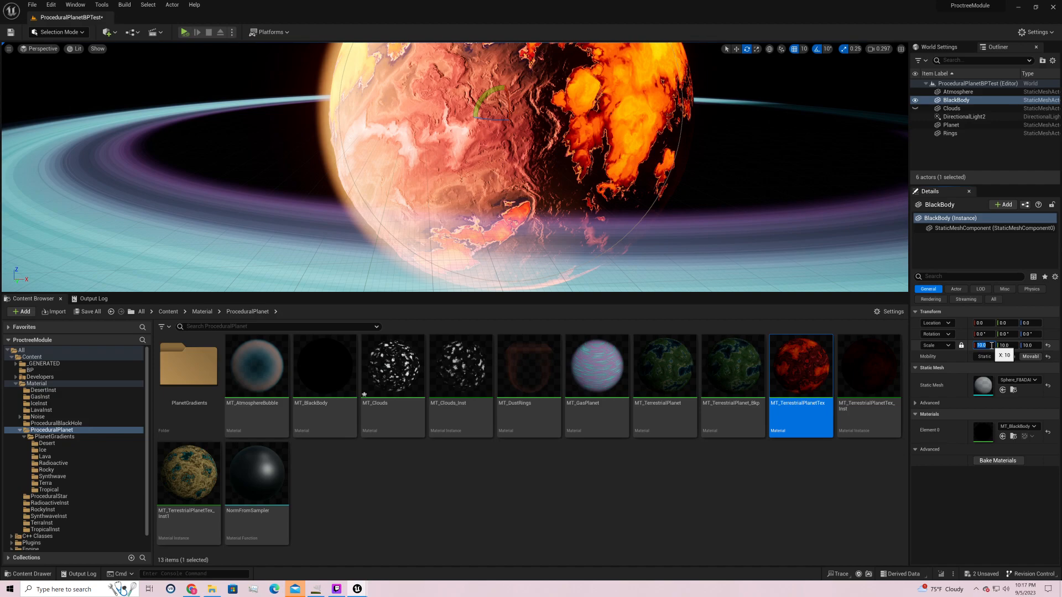
{"action": "type", "text": "1"}
{"action": "key", "text": "Return"}
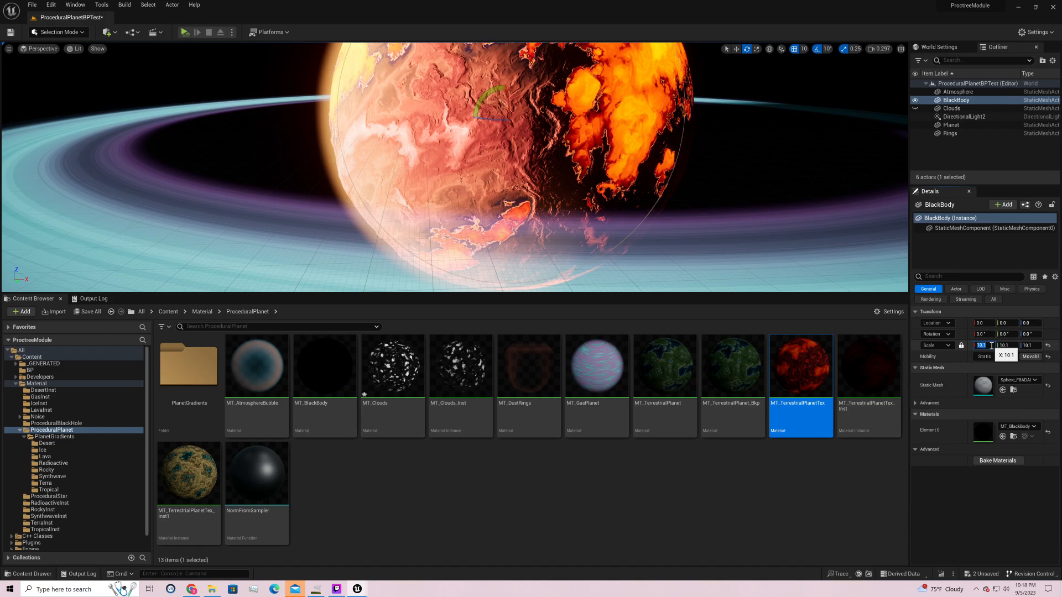
{"action": "type", "text": "10.3"}
{"action": "key", "text": "Return"}
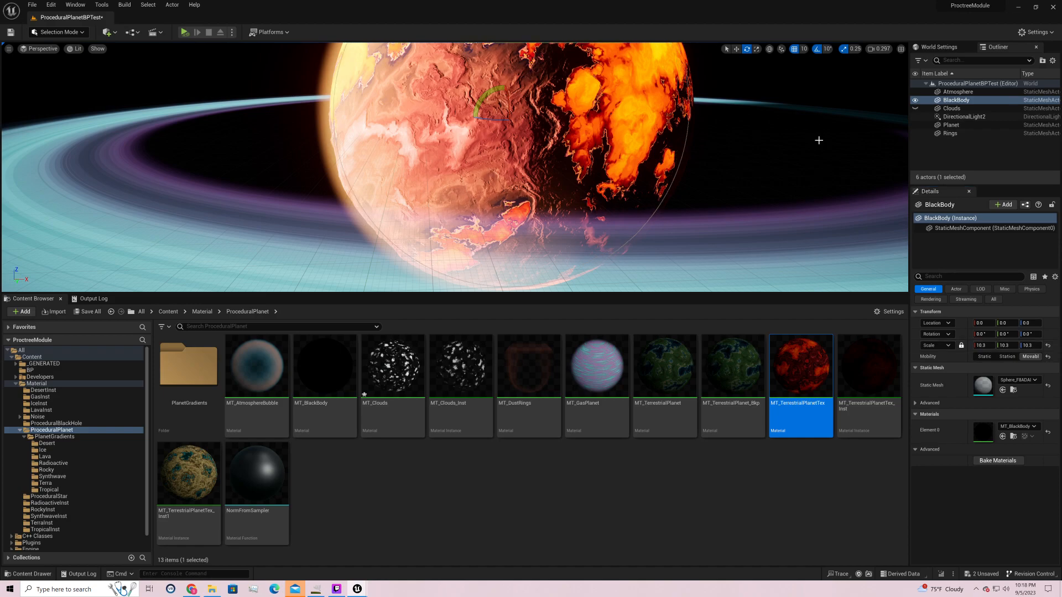
- Bring up the MT_TerrestrialPlanetTex material editor and restore it to a smaller window beside the level view
{"action": "left_click", "coordinate": [818, 141]}
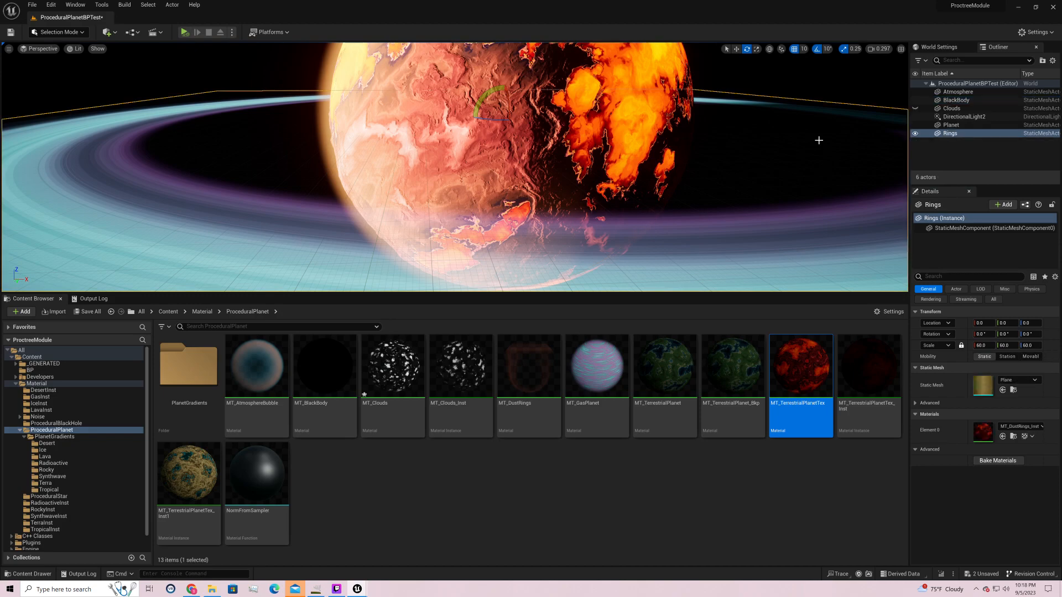
{"action": "key", "text": "f"}
{"action": "right_click_drag", "start_coordinate": [818, 140], "coordinate": [812, 142]}
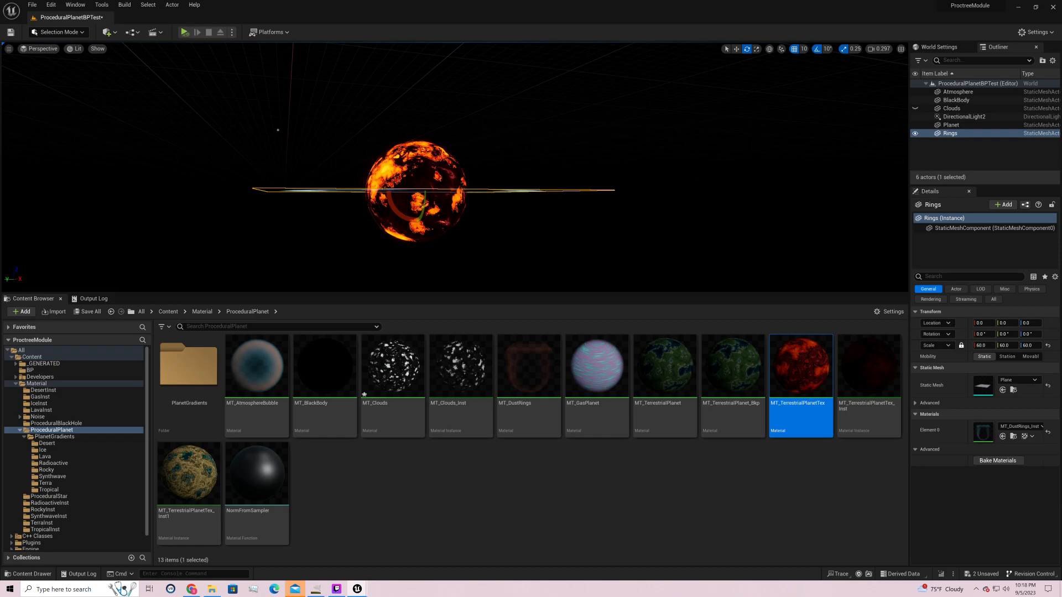
{"action": "right_click_drag", "start_coordinate": [721, 145], "coordinate": [720, 145]}
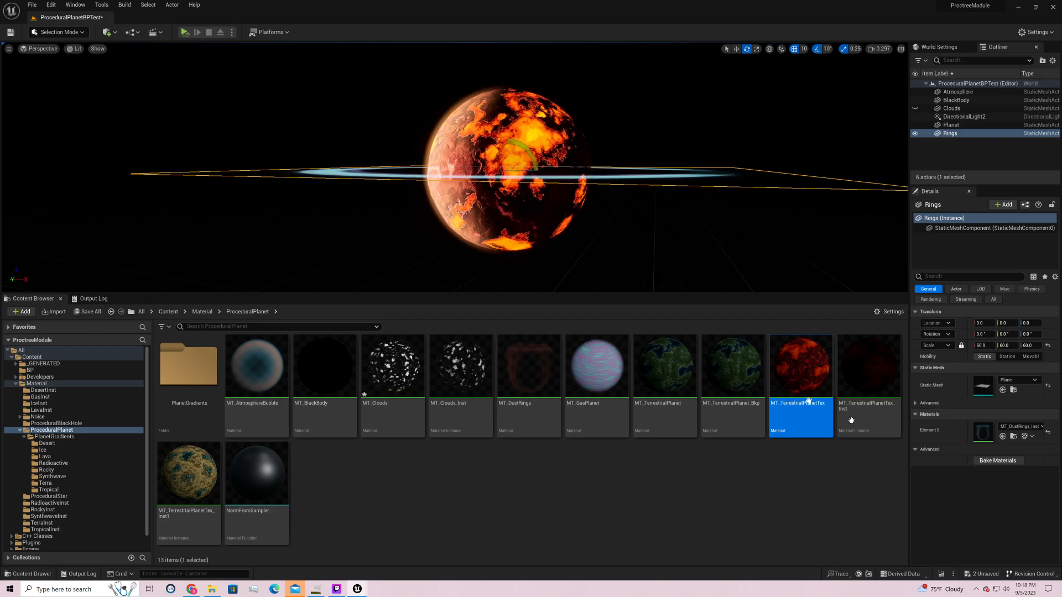
{"action": "mouse_move", "coordinate": [357, 589]}
{"action": "left_click", "coordinate": [409, 552]}
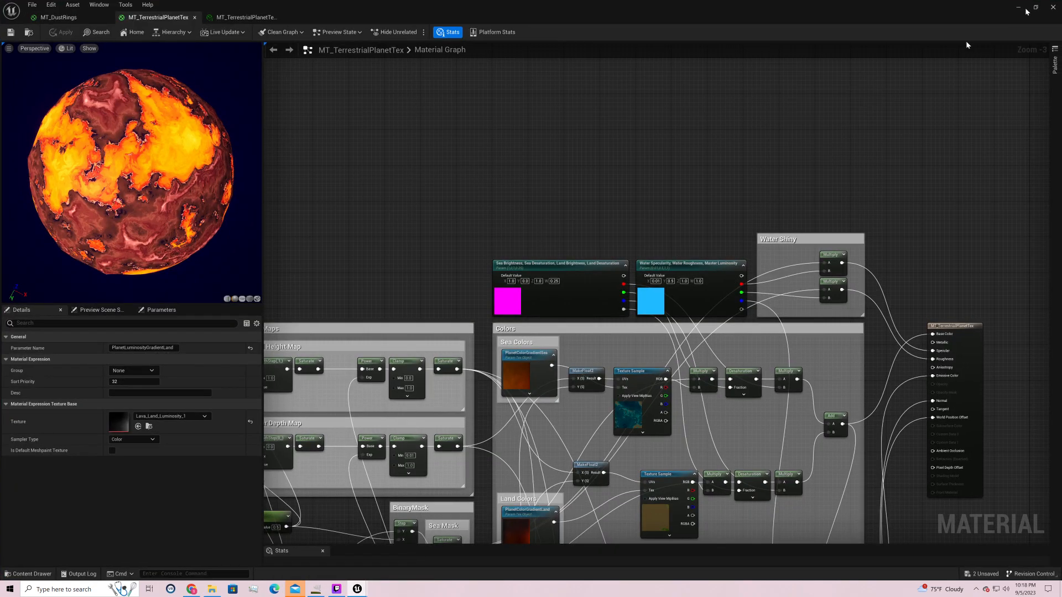
{"action": "left_click", "coordinate": [1035, 7]}
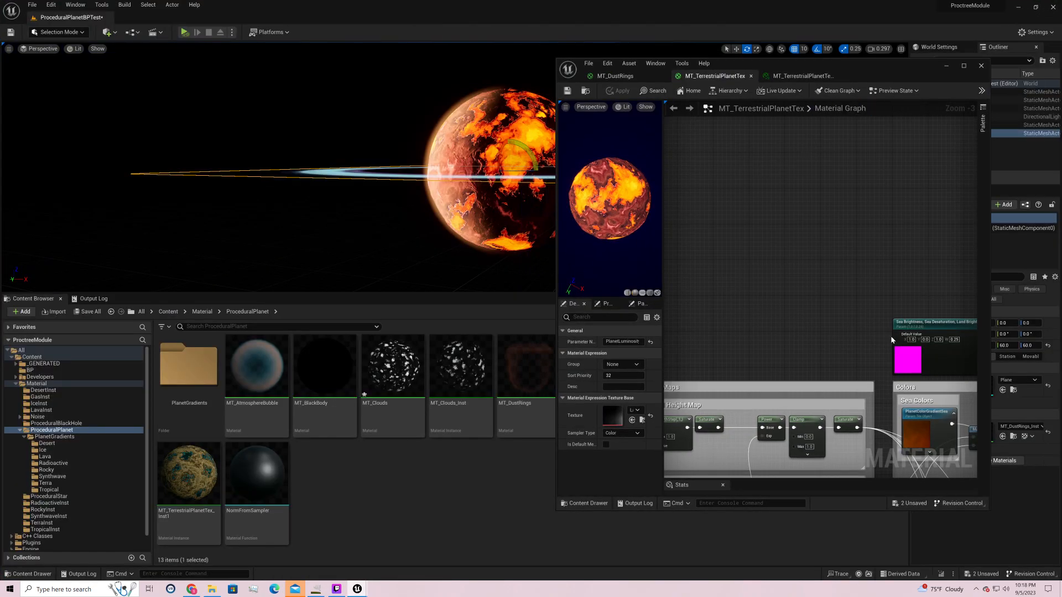
- Set the Master Luminosity default value in MT_TerrestrialPlanetTex to 0.1, trying 0.5 first
{"action": "scroll", "coordinate": [885, 326], "scroll_direction": "down", "scroll_amount": 3}
{"action": "left_click_drag", "start_coordinate": [671, 281], "coordinate": [779, 273]}
{"action": "right_click_drag", "start_coordinate": [866, 278], "coordinate": [781, 218]}
{"action": "scroll", "coordinate": [804, 265], "scroll_direction": "up", "scroll_amount": 5}
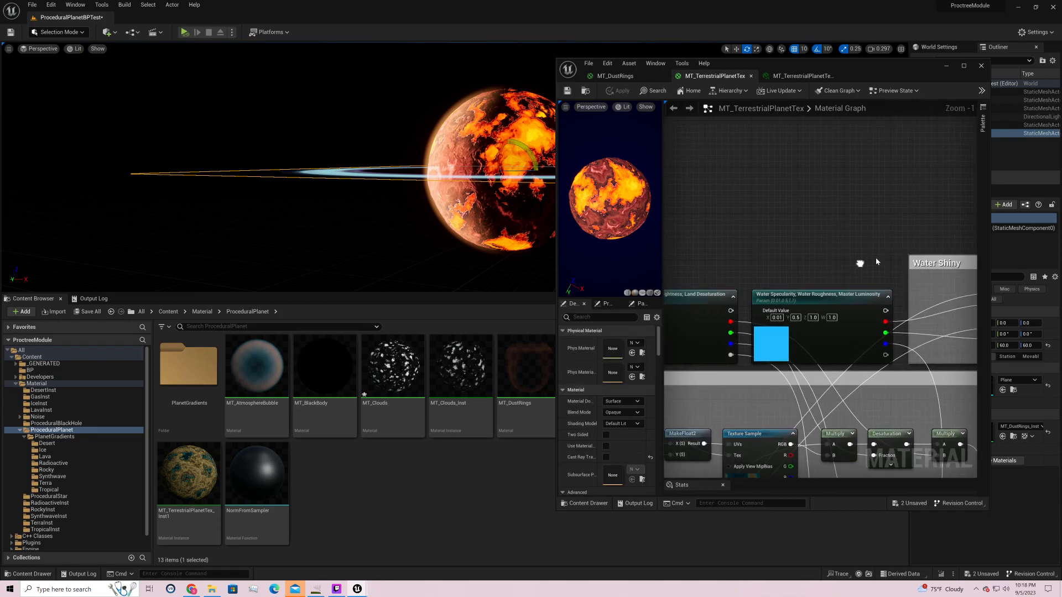
{"action": "left_click", "coordinate": [831, 309]}
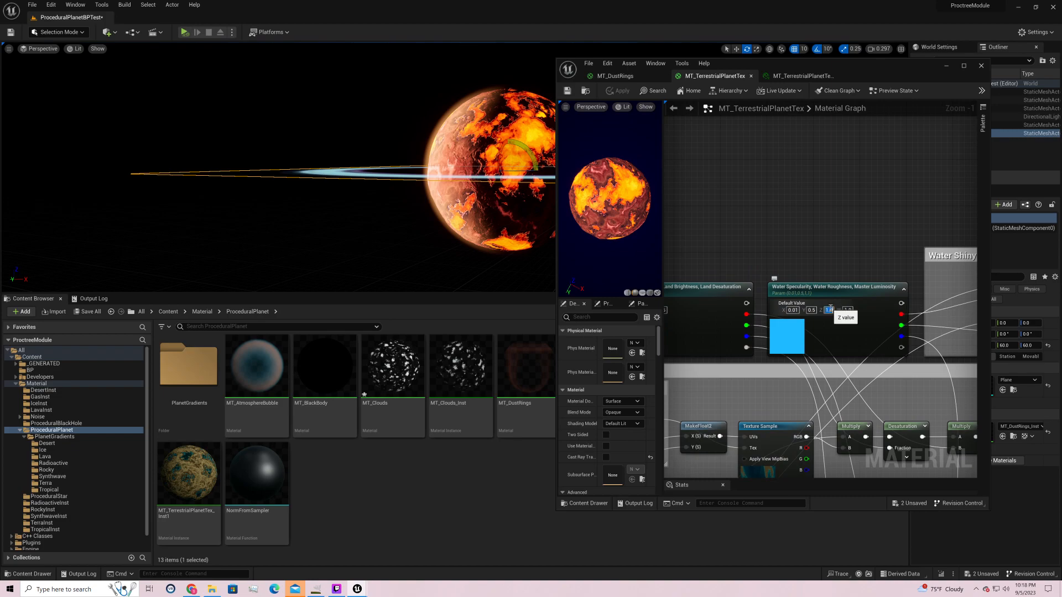
{"action": "key", "text": "BackSpace"}
{"action": "type", "text": "0.5"}
{"action": "key", "text": "Return"}
{"action": "type", "text": "0.1"}
{"action": "key", "text": "Return"}
- Examine the lava glow on the planet's dark side and the surrounding rings in the level from several angles
{"action": "right_click_drag", "start_coordinate": [501, 89], "coordinate": [453, 95]}
{"action": "key", "text": "a"}
{"action": "key", "text": "a"}
{"action": "key", "text": "d"}
{"action": "key", "text": "w"}
{"action": "key", "text": "d"}
{"action": "key", "text": "s"}
{"action": "left_click", "coordinate": [454, 88]}
{"action": "key", "text": "s"}
{"action": "key", "text": "a"}
{"action": "key", "text": "w"}
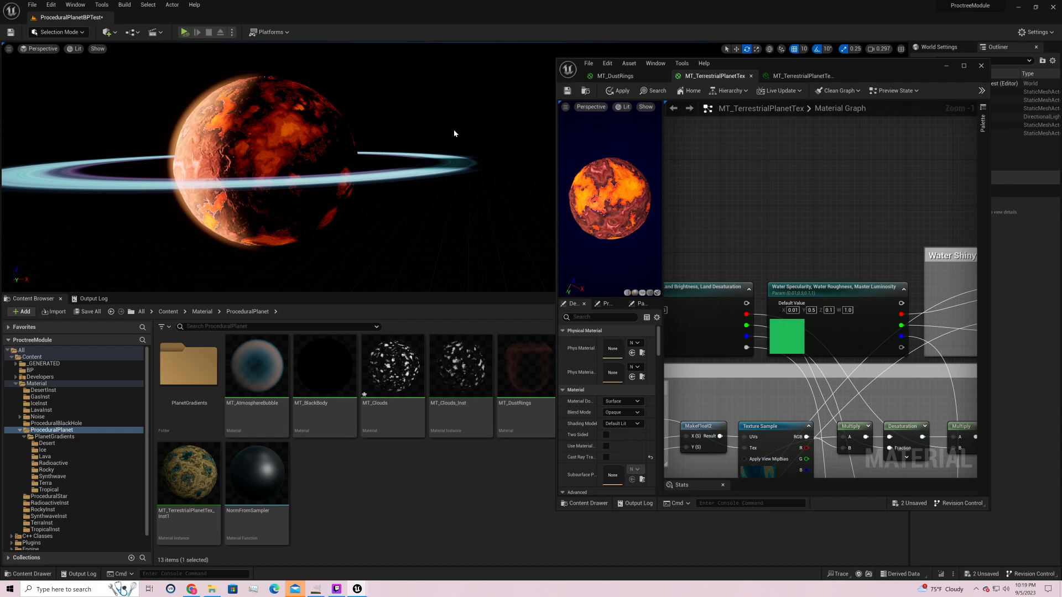
{"action": "key", "text": "e"}
{"action": "right_click_drag", "start_coordinate": [453, 134], "coordinate": [488, 141]}
{"action": "key", "text": "w"}
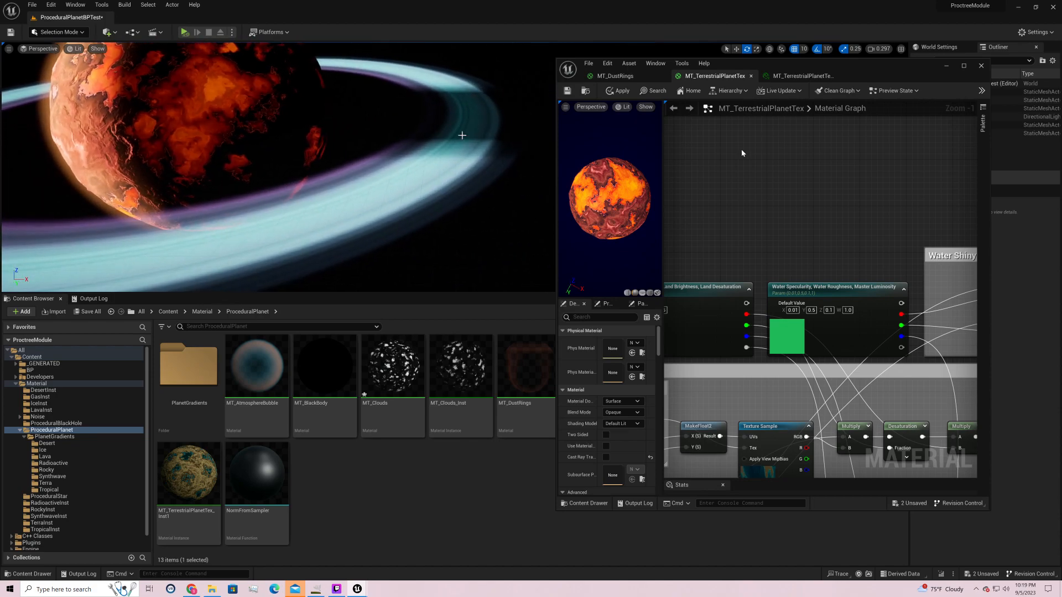
- Maximize the material editor and review the overall layout of the MT_TerrestrialPlanetTex graph
{"action": "left_click", "coordinate": [963, 66]}
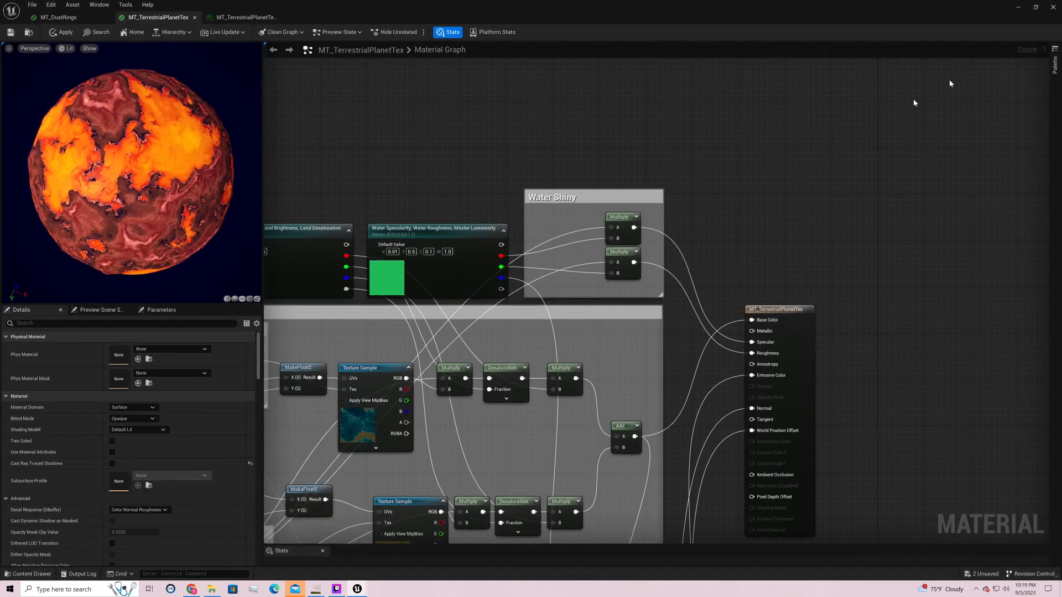
{"action": "scroll", "coordinate": [714, 251], "scroll_direction": "down", "scroll_amount": 4}
{"action": "right_click_drag", "start_coordinate": [763, 391], "coordinate": [929, 328]}
{"action": "right_click_drag", "start_coordinate": [925, 402], "coordinate": [953, 408]}
{"action": "scroll", "coordinate": [944, 390], "scroll_direction": "down", "scroll_amount": 1}
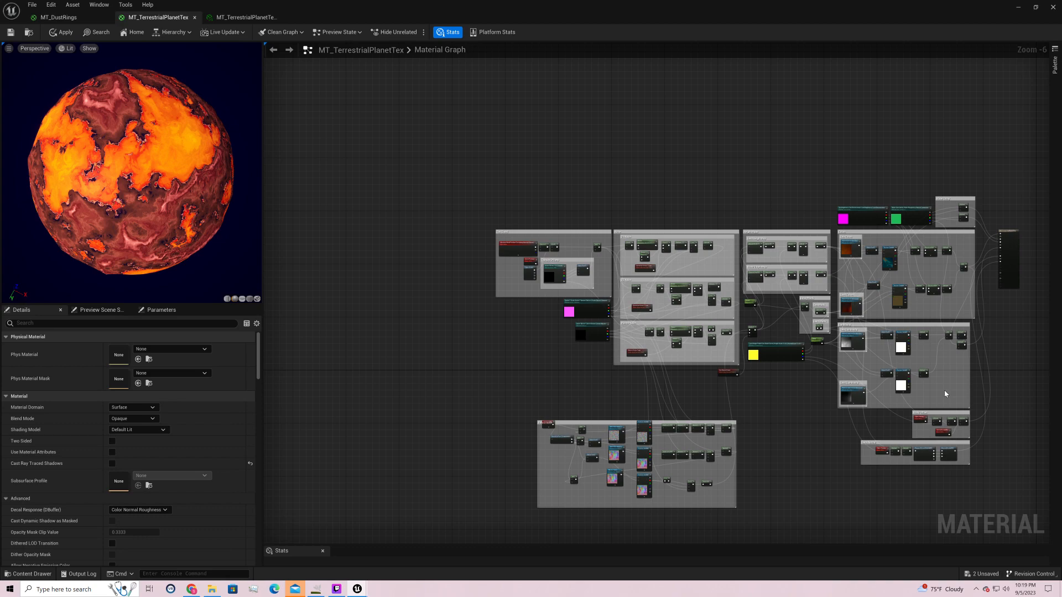
{"action": "scroll", "coordinate": [943, 390], "scroll_direction": "up", "scroll_amount": 1}
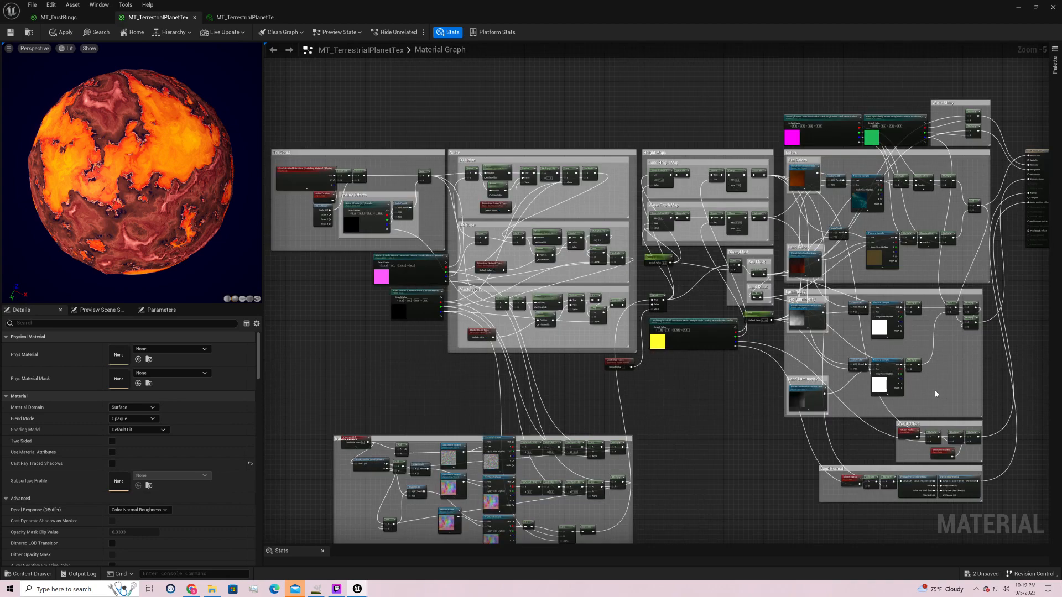
- Examine the Tex Coord group and the D1, D2 and Master Noise groups, following the noise output toward the height maps
{"action": "right_click_drag", "start_coordinate": [869, 385], "coordinate": [981, 402]}
{"action": "scroll", "coordinate": [909, 397], "scroll_direction": "up", "scroll_amount": 1}
{"action": "right_click_drag", "start_coordinate": [773, 382], "coordinate": [1061, 520]}
{"action": "scroll", "coordinate": [915, 411], "scroll_direction": "up", "scroll_amount": 2}
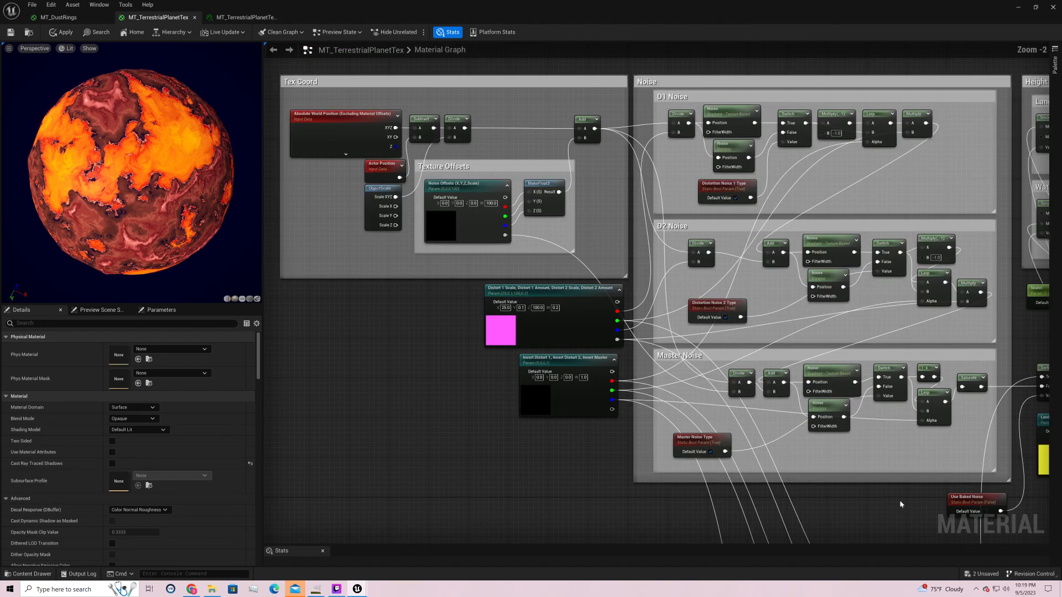
{"action": "right_click_drag", "start_coordinate": [899, 500], "coordinate": [900, 507]}
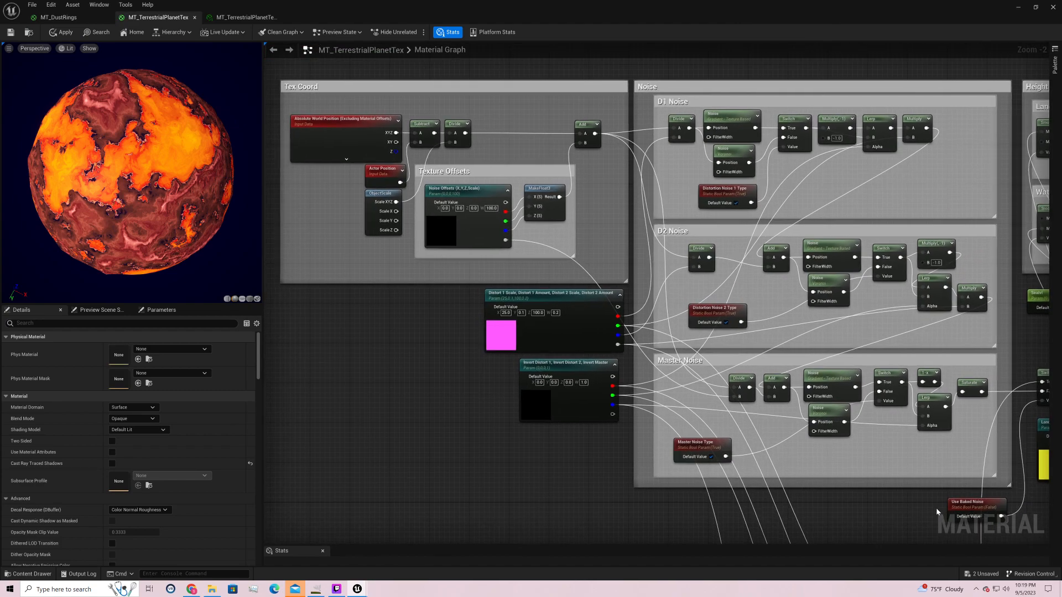
{"action": "right_click_drag", "start_coordinate": [925, 500], "coordinate": [810, 480]}
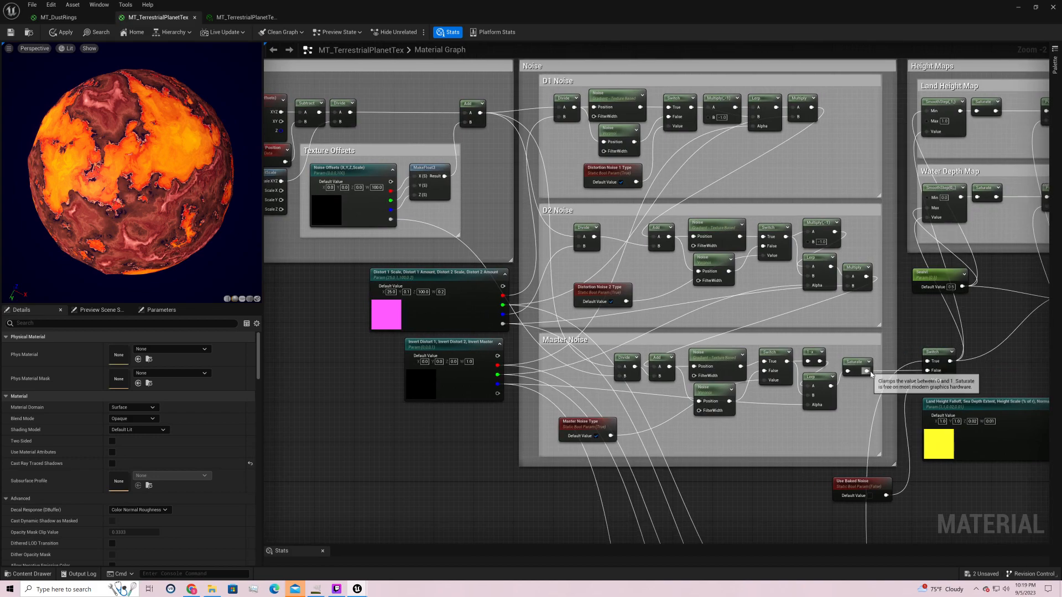
{"action": "right_click_drag", "start_coordinate": [993, 367], "coordinate": [829, 361]}
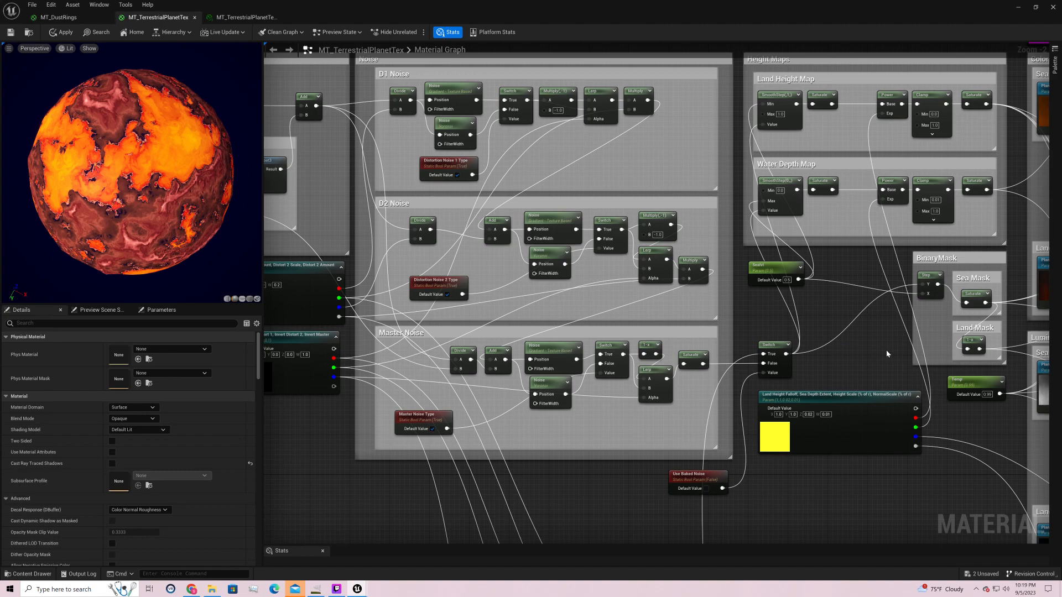
- Examine the Colors, Luminosity, World Offset, Land Normal and Baked Noise groups of the material graph
{"action": "right_click_drag", "start_coordinate": [886, 350], "coordinate": [386, 327]}
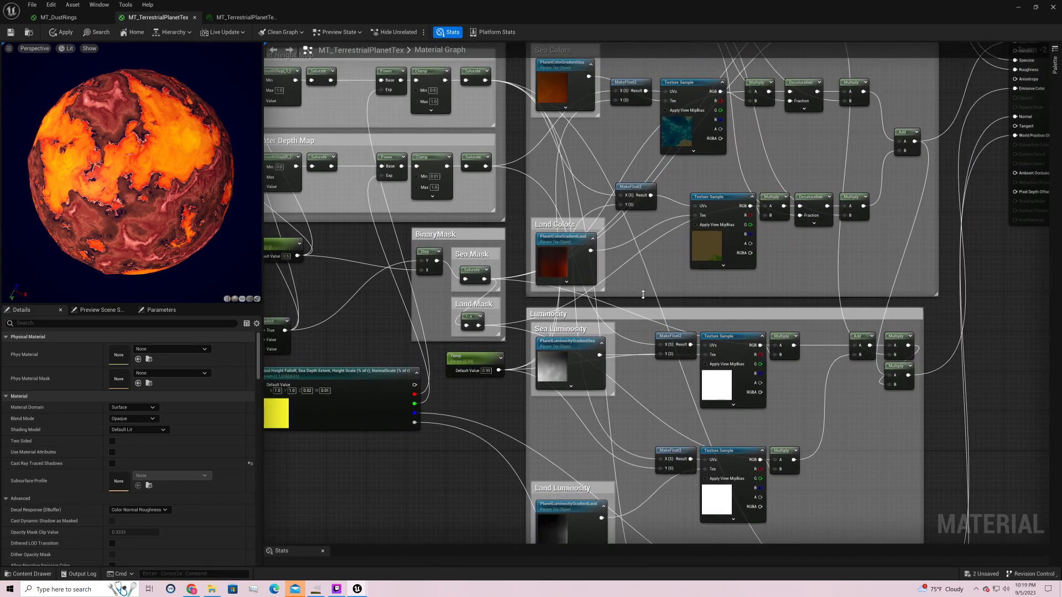
{"action": "scroll", "coordinate": [642, 294], "scroll_direction": "down", "scroll_amount": 1}
{"action": "right_click_drag", "start_coordinate": [642, 294], "coordinate": [648, 440]}
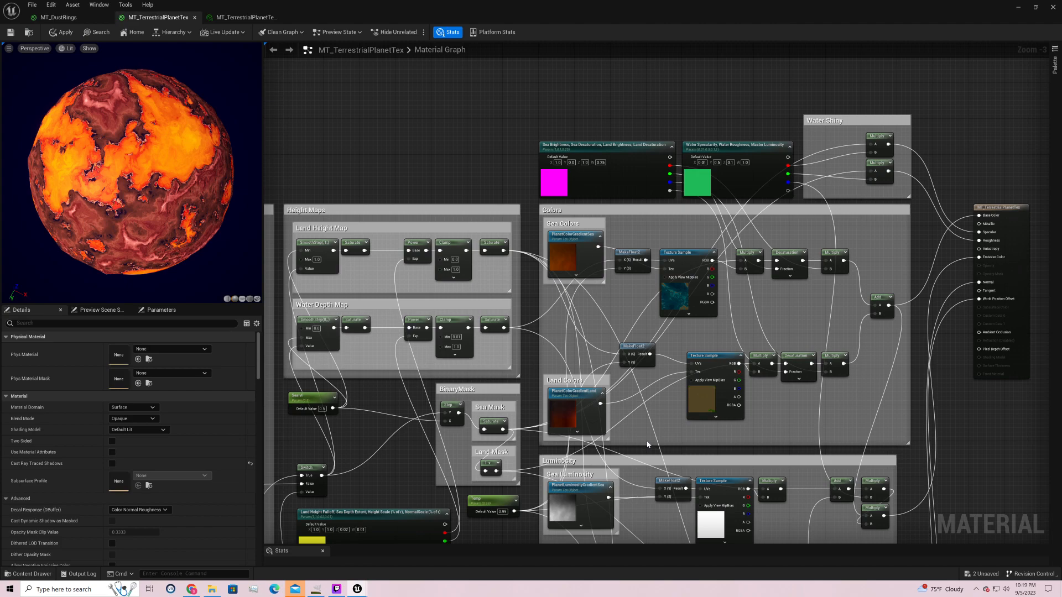
{"action": "right_click_drag", "start_coordinate": [809, 458], "coordinate": [813, 126]}
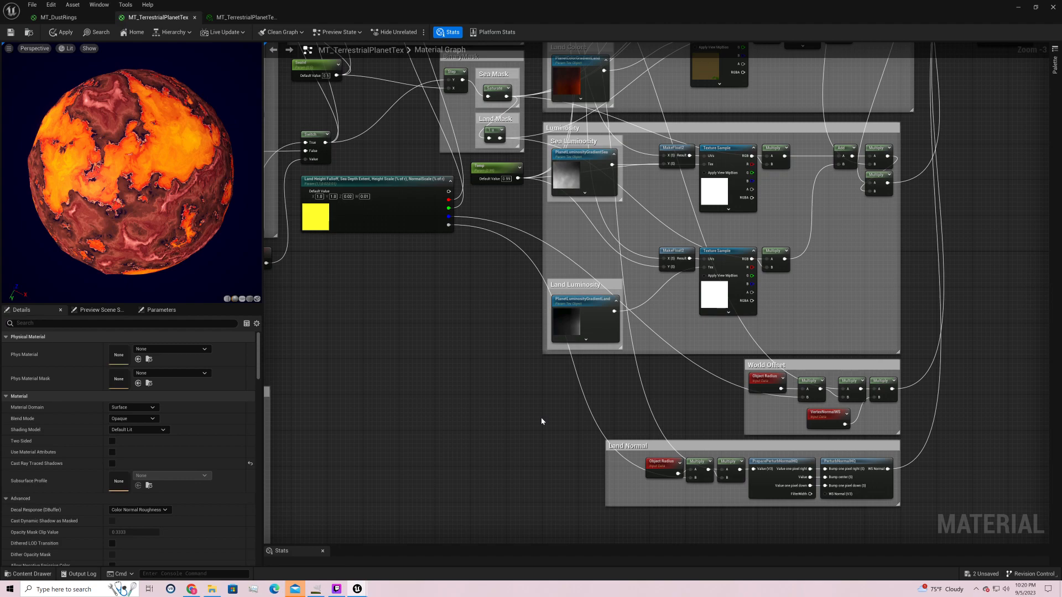
{"action": "right_click_drag", "start_coordinate": [541, 421], "coordinate": [1036, 283]}
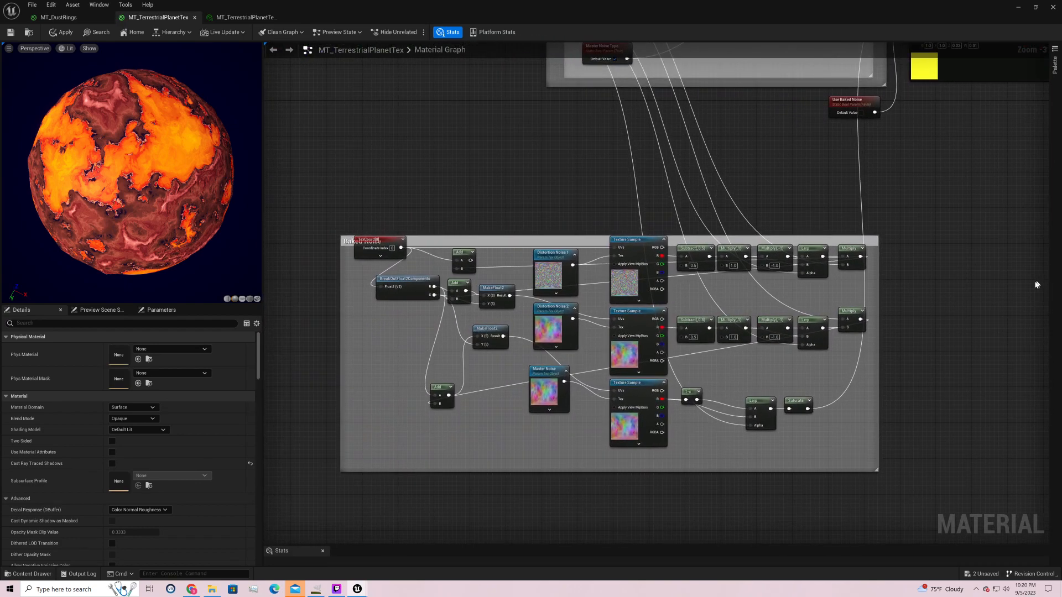
{"action": "right_click_drag", "start_coordinate": [984, 214], "coordinate": [991, 243]}
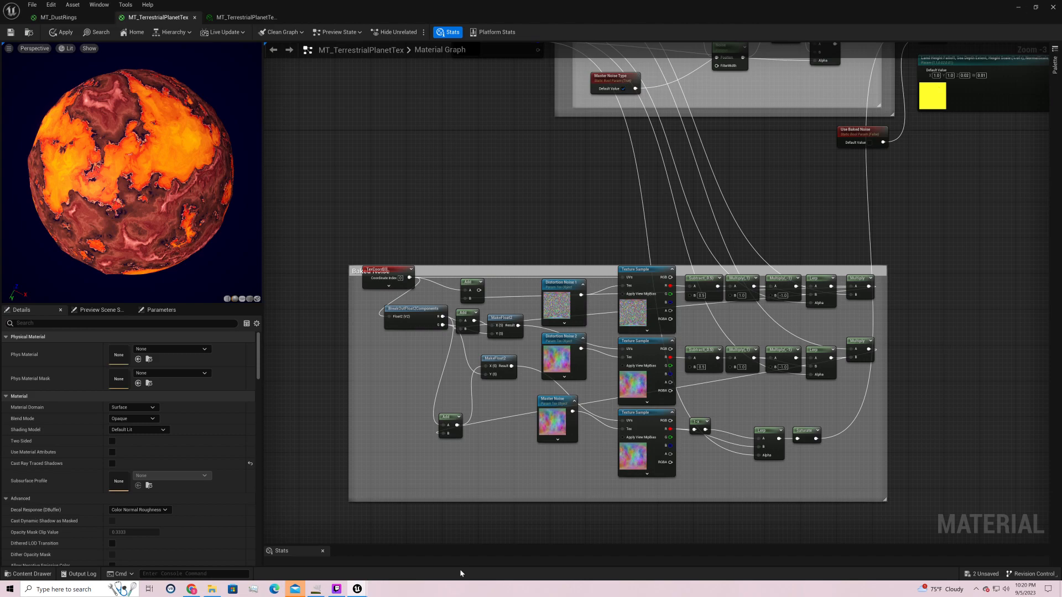
{"action": "right_click_drag", "start_coordinate": [949, 238], "coordinate": [358, 397]}
{"action": "right_click_drag", "start_coordinate": [927, 224], "coordinate": [804, 467]}
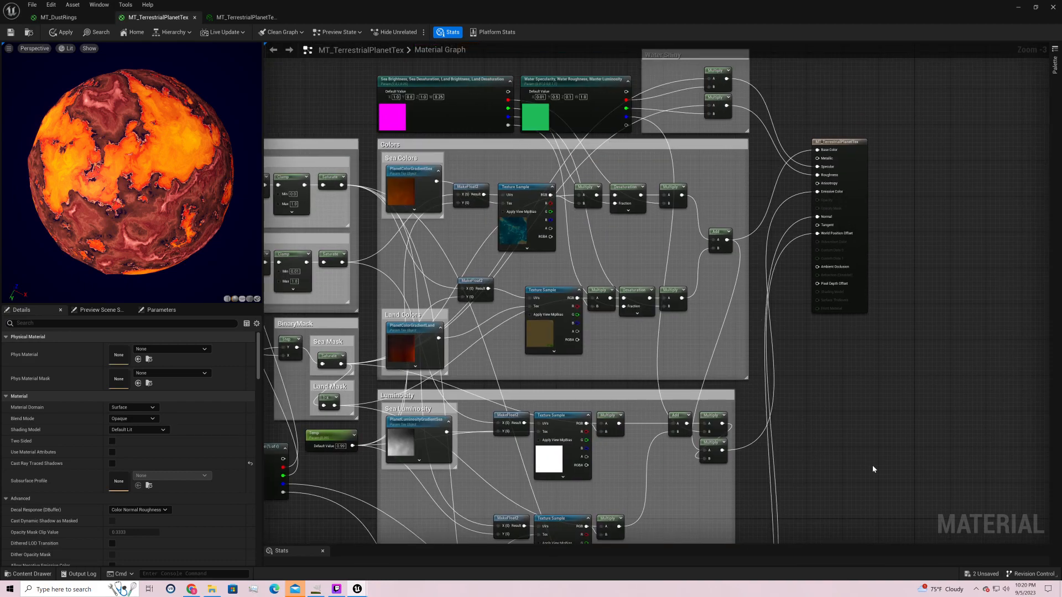
- Save the MT_TerrestrialPlanetTex material and return to the level editor
{"action": "scroll", "coordinate": [832, 356], "scroll_direction": "down", "scroll_amount": 2}
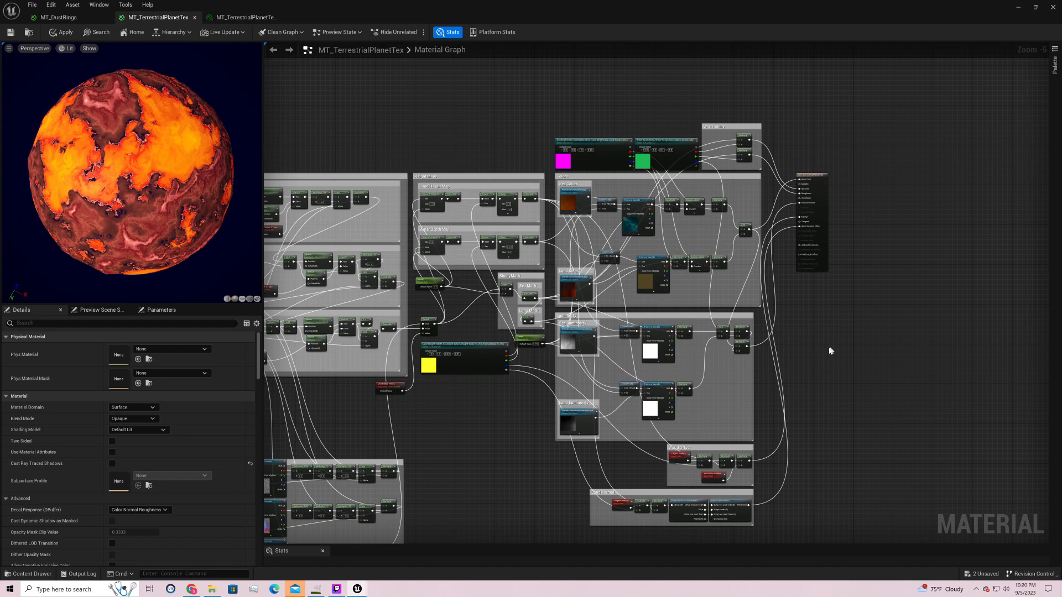
{"action": "right_click_drag", "start_coordinate": [825, 348], "coordinate": [1004, 340]}
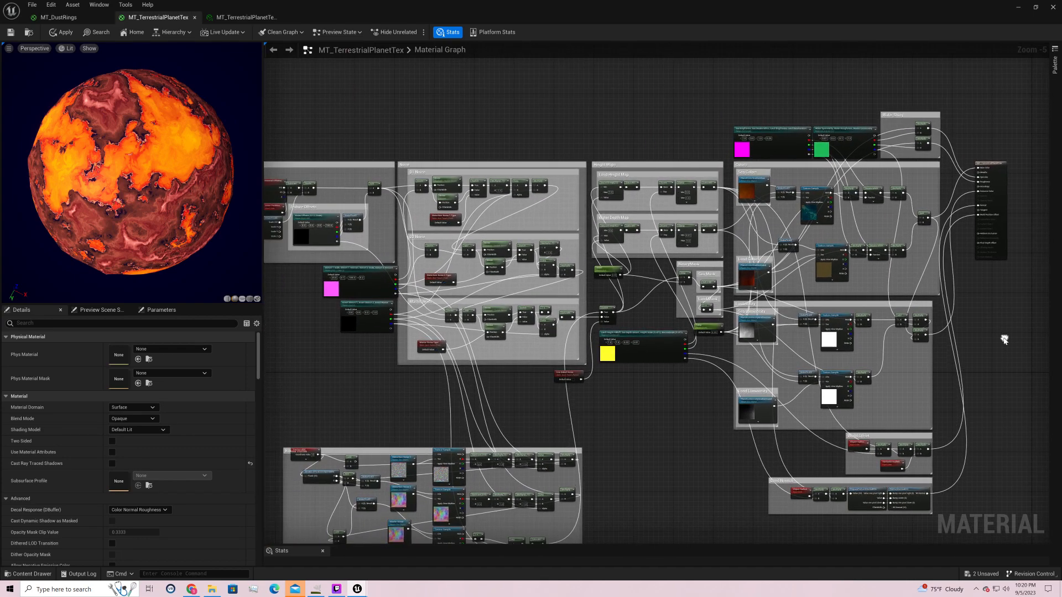
{"action": "scroll", "coordinate": [984, 349], "scroll_direction": "down", "scroll_amount": 1}
{"action": "scroll", "coordinate": [1027, 352], "scroll_direction": "up", "scroll_amount": 1}
{"action": "scroll", "coordinate": [1027, 351], "scroll_direction": "down", "scroll_amount": 1}
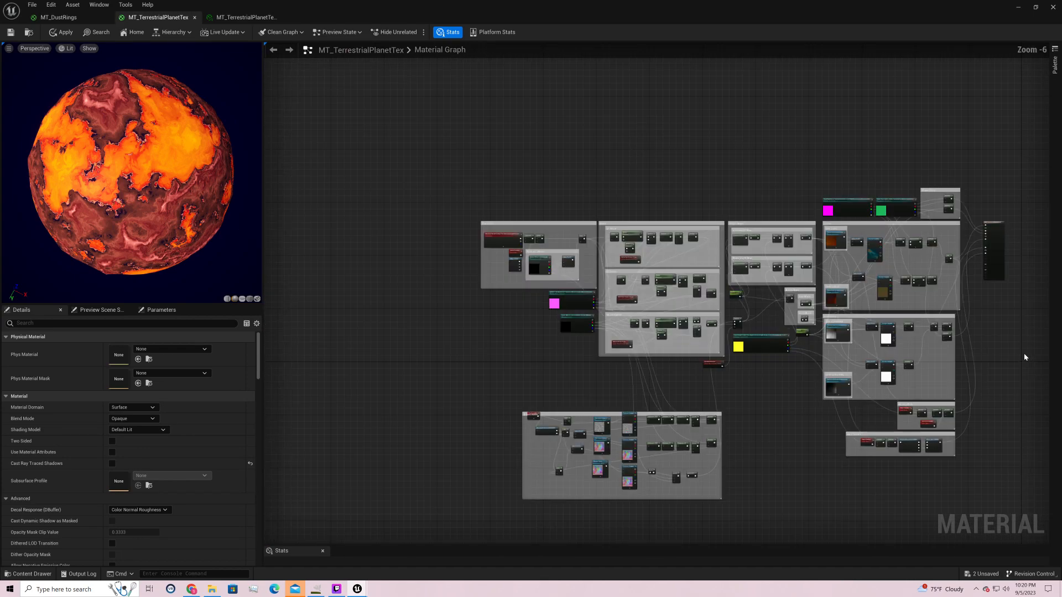
{"action": "right_click_drag", "start_coordinate": [787, 325], "coordinate": [726, 248]}
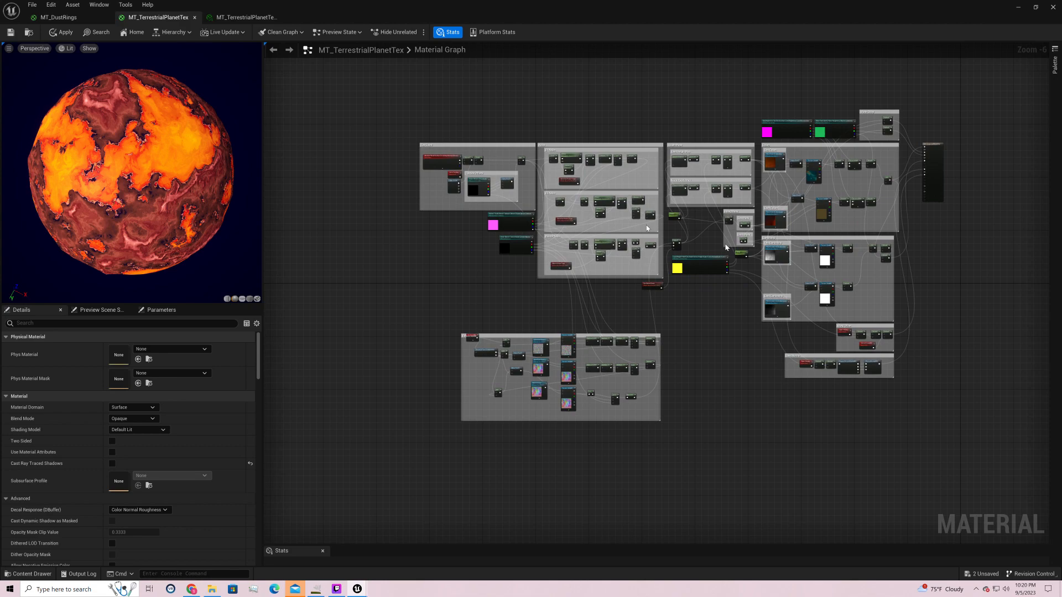
{"action": "left_click", "coordinate": [11, 32]}
{"action": "left_click", "coordinate": [1018, 7]}
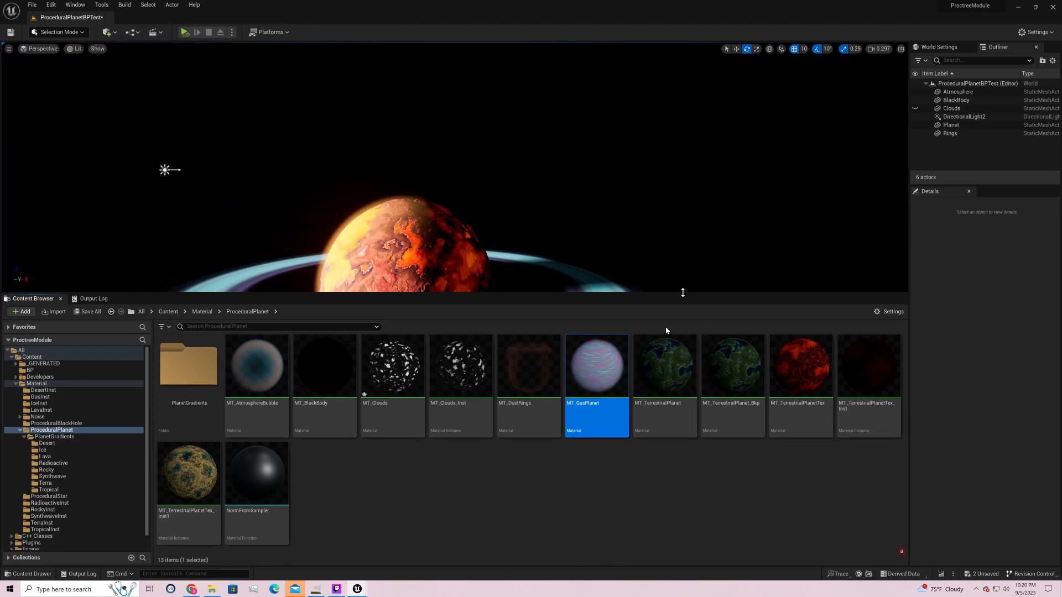
- Enlarge the level viewport and assign MT_TerrestrialPlanetTex_Inst to the Planet actor, trying MT_TerrestrialPlanetTex_Inst1 first
{"action": "left_click_drag", "start_coordinate": [682, 293], "coordinate": [657, 389]}
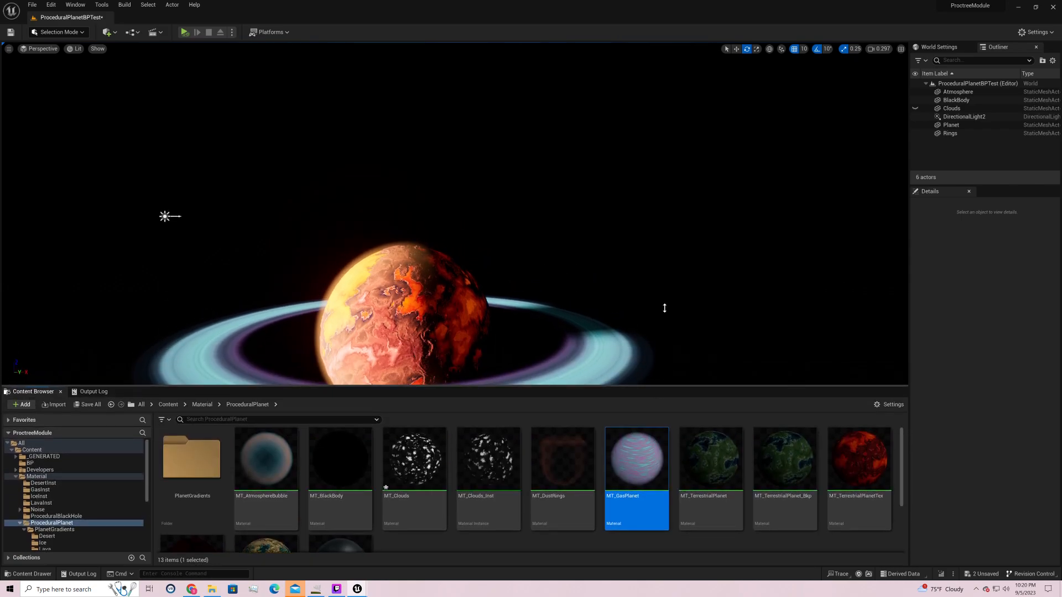
{"action": "mouse_move", "coordinate": [664, 308]}
{"action": "left_mouse_down", "text": "alt"}
{"action": "mouse_move", "coordinate": [736, 301]}
{"action": "mouse_move", "coordinate": [677, 309]}
{"action": "left_mouse_up", "text": "alt"}
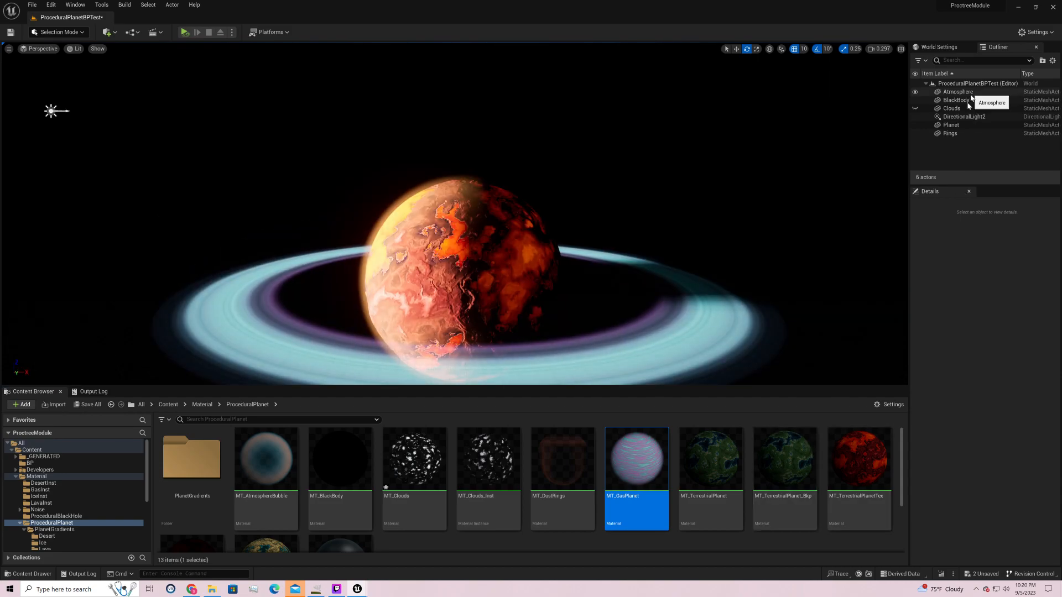
{"action": "left_click", "coordinate": [956, 125]}
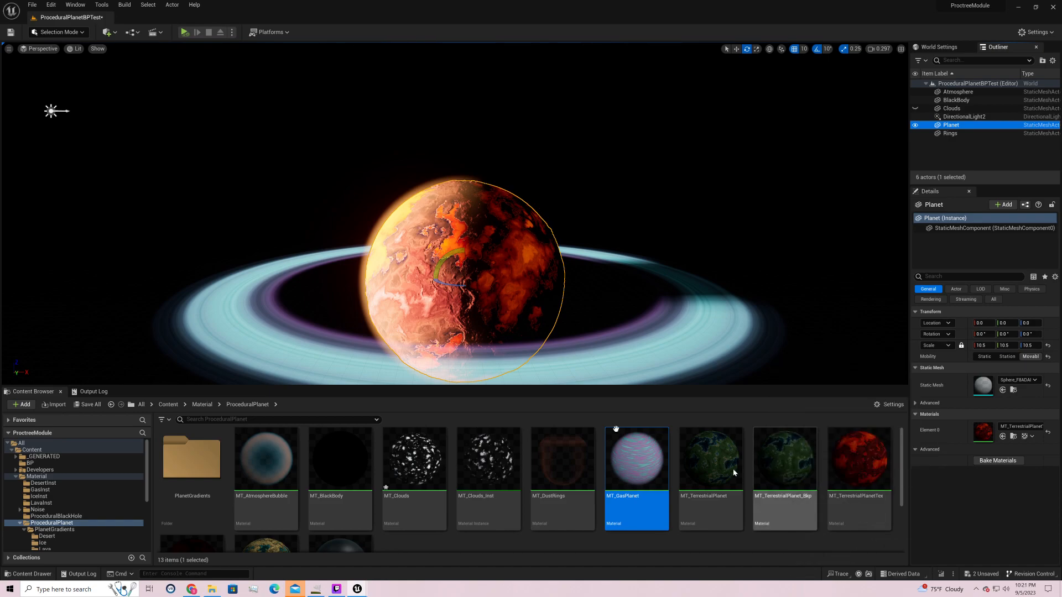
{"action": "scroll", "coordinate": [498, 459], "scroll_direction": "down", "scroll_amount": 1}
{"action": "scroll", "coordinate": [454, 501], "scroll_direction": "down", "scroll_amount": 2}
{"action": "left_click_drag", "start_coordinate": [266, 478], "coordinate": [987, 427]}
{"action": "left_click_drag", "start_coordinate": [192, 478], "coordinate": [990, 441]}
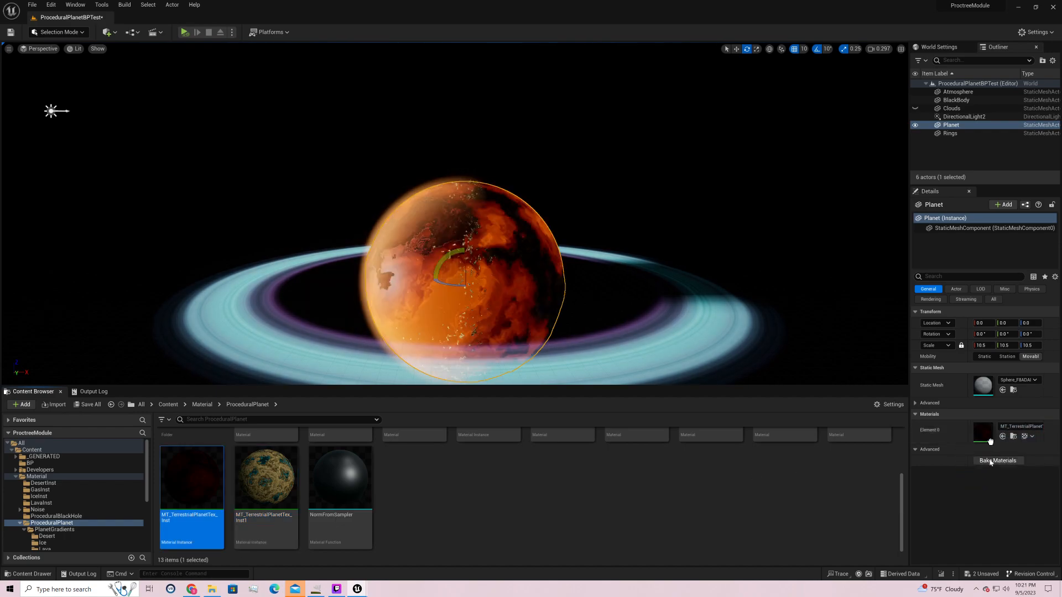
- Assign MT_TerrestrialPlanetTex_Inst1 to the Planet actor and view its lit side
{"action": "left_click_drag", "start_coordinate": [279, 476], "coordinate": [995, 431]}
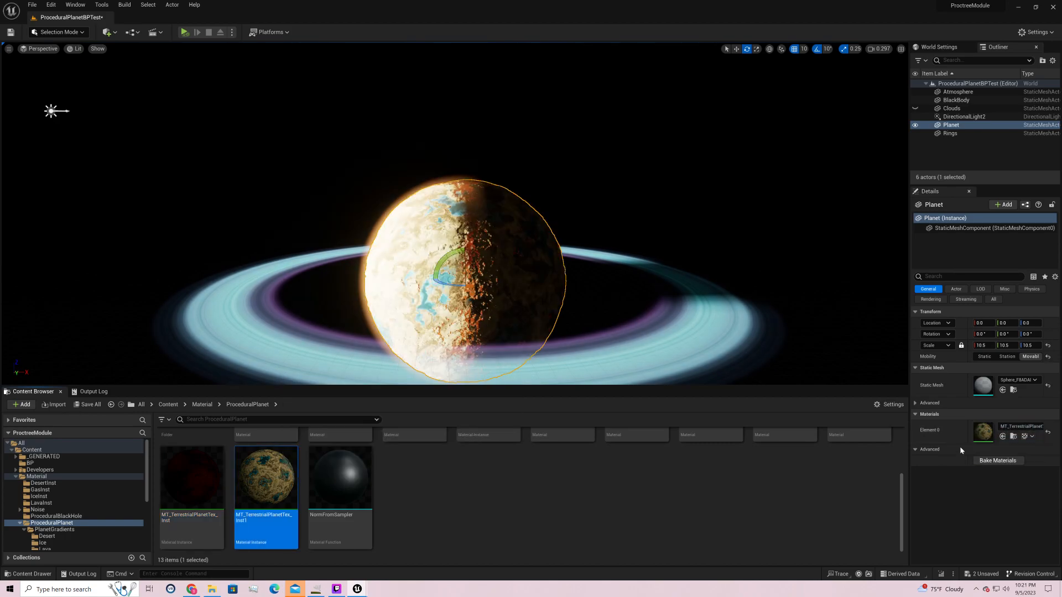
{"action": "left_click_drag", "start_coordinate": [544, 308], "coordinate": [612, 296], "text": "alt"}
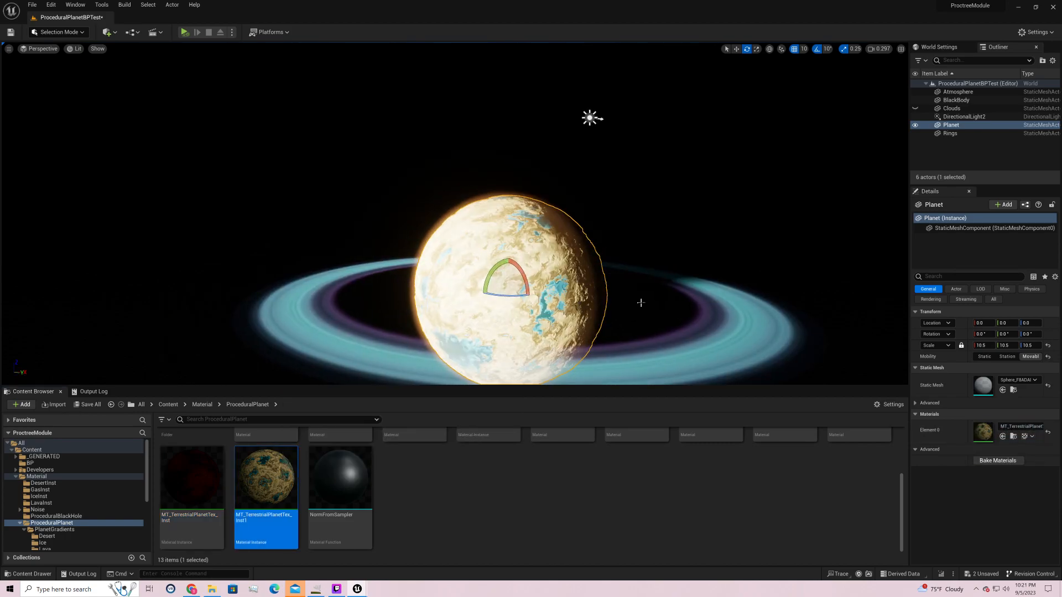
{"action": "right_click_drag", "start_coordinate": [641, 303], "coordinate": [628, 306]}
- Open the MT_TerrestrialPlanetTex material from the ProceduralPlanet folder at its Colors group
{"action": "scroll", "coordinate": [847, 489], "scroll_direction": "up", "scroll_amount": 3}
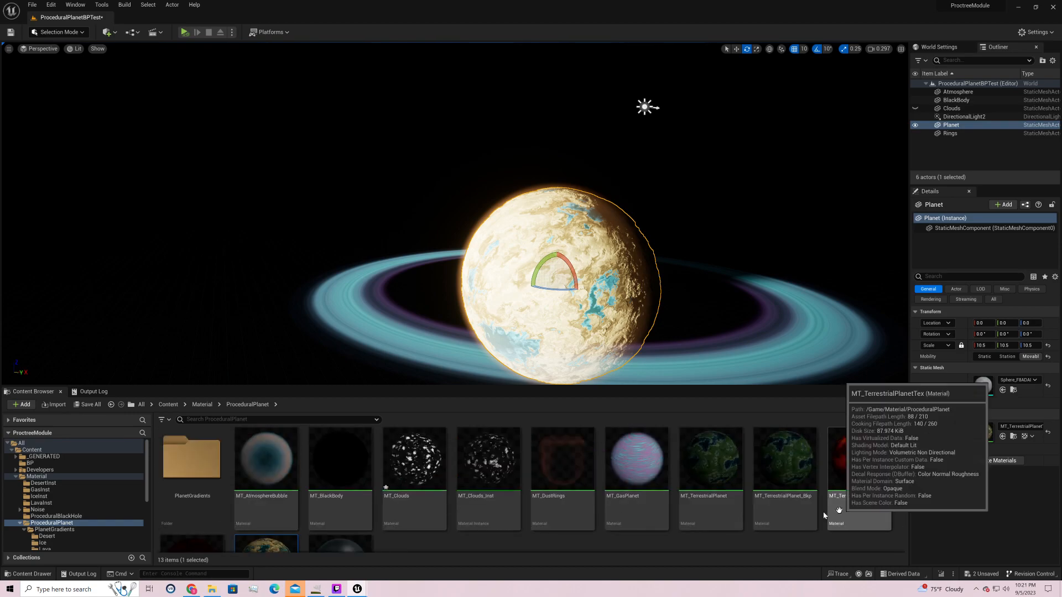
{"action": "mouse_move", "coordinate": [784, 459]}
{"action": "left_mouse_down"}
{"action": "mouse_move", "coordinate": [788, 470]}
{"action": "mouse_move", "coordinate": [776, 450]}
{"action": "mouse_move", "coordinate": [968, 442]}
{"action": "mouse_move", "coordinate": [790, 449]}
{"action": "left_mouse_up"}
{"action": "left_click", "coordinate": [857, 435]}
{"action": "double_click", "coordinate": [857, 432]}
{"action": "scroll", "coordinate": [658, 349], "scroll_direction": "up", "scroll_amount": 5}
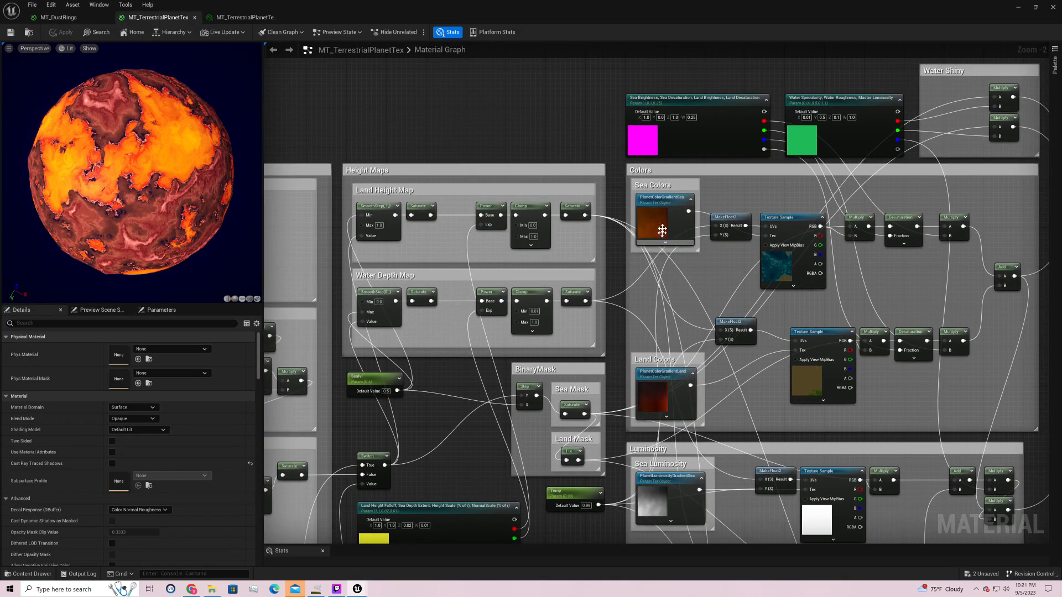
- Set the PlanetColorGradientSea texture to Terra_Land_1 and the PlanetColorGradientLand texture to Terra_Sea_1
{"action": "left_click", "coordinate": [664, 219]}
{"action": "left_click", "coordinate": [157, 415]}
{"action": "type", "text": "terr"}
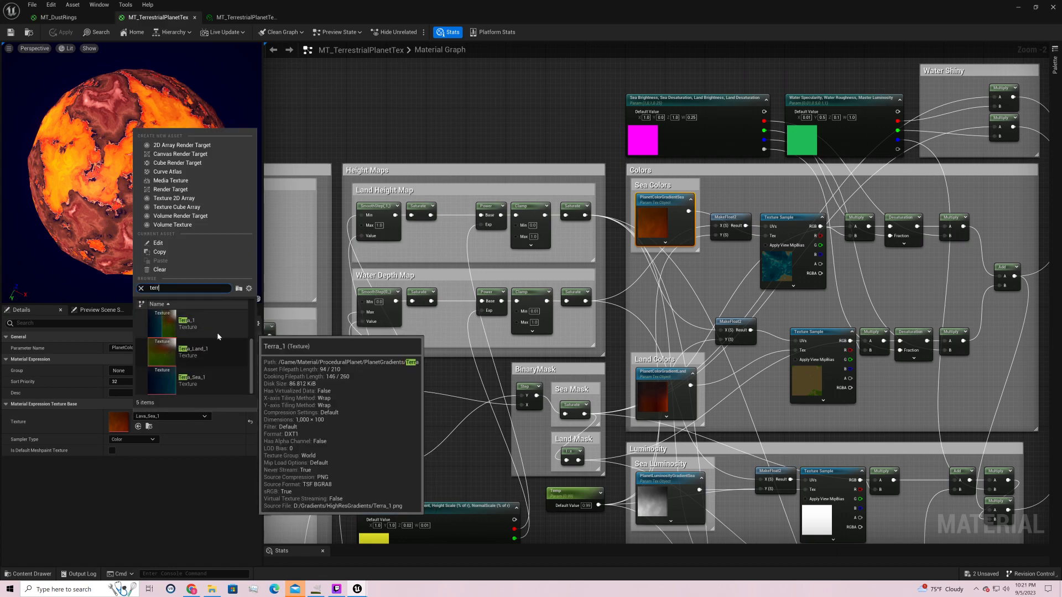
{"action": "left_click", "coordinate": [199, 349]}
{"action": "left_click", "coordinate": [671, 379]}
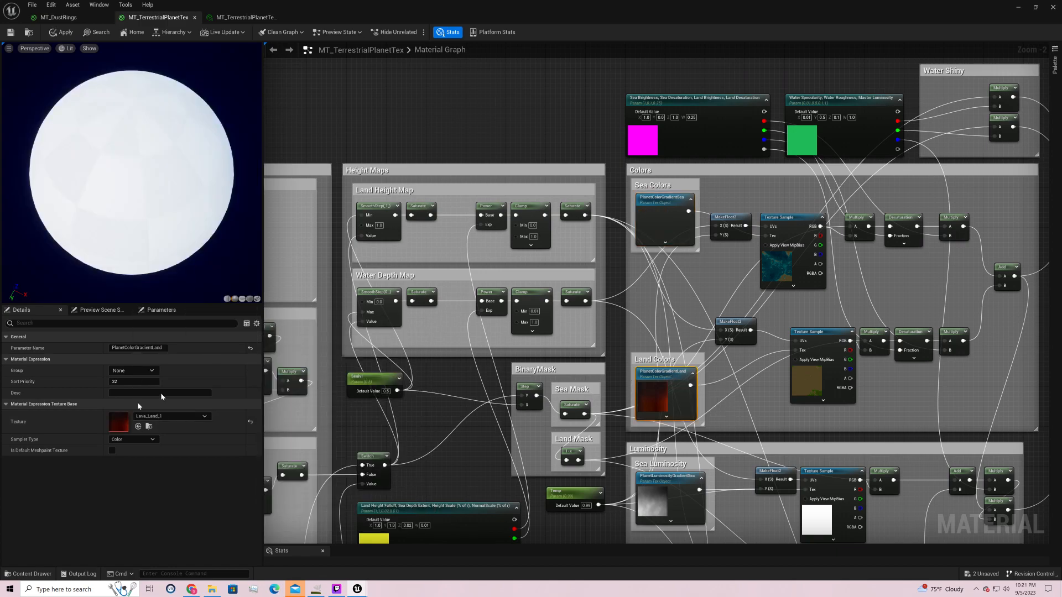
{"action": "left_click", "coordinate": [171, 416]}
{"action": "type", "text": "terra"}
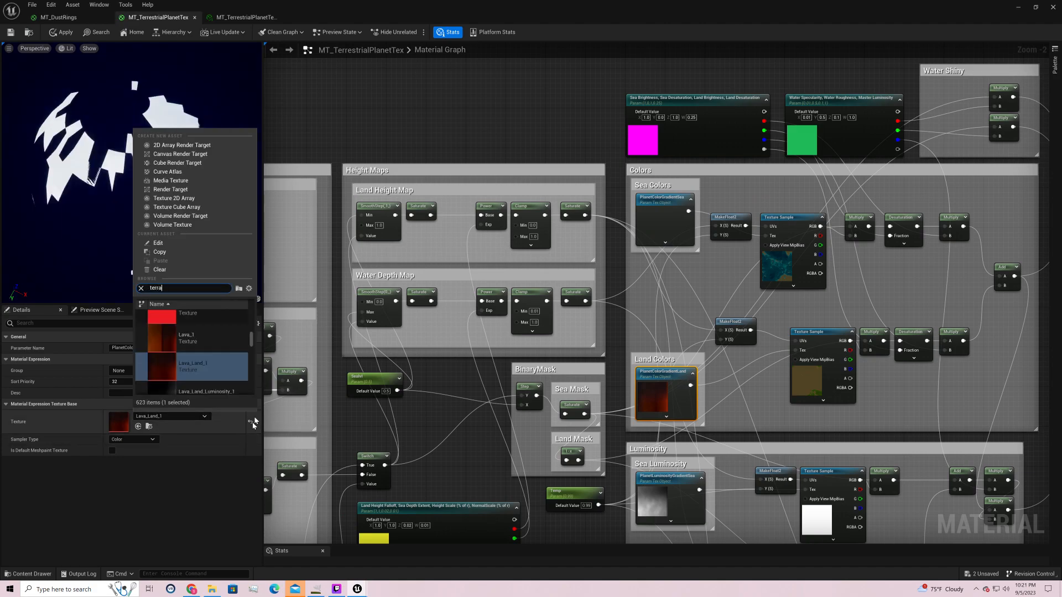
{"action": "left_click", "coordinate": [215, 385]}
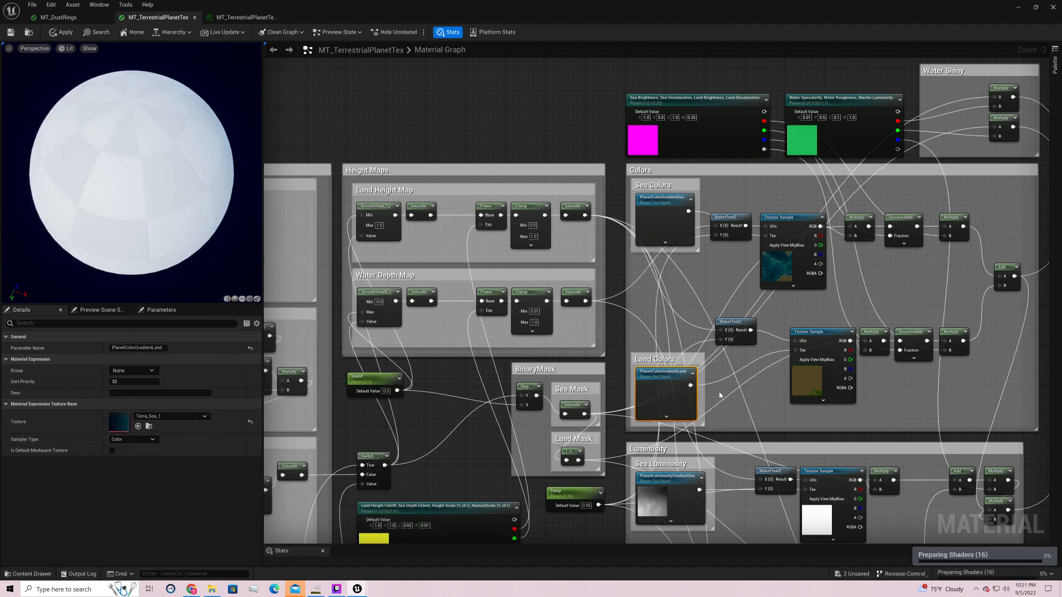
- Set the PlanetLuminosityGradientSea and PlanetLuminosityGradientLand textures to Default_Luminosity
{"action": "right_click_drag", "start_coordinate": [719, 393], "coordinate": [733, 197]}
{"action": "left_click", "coordinate": [702, 278]}
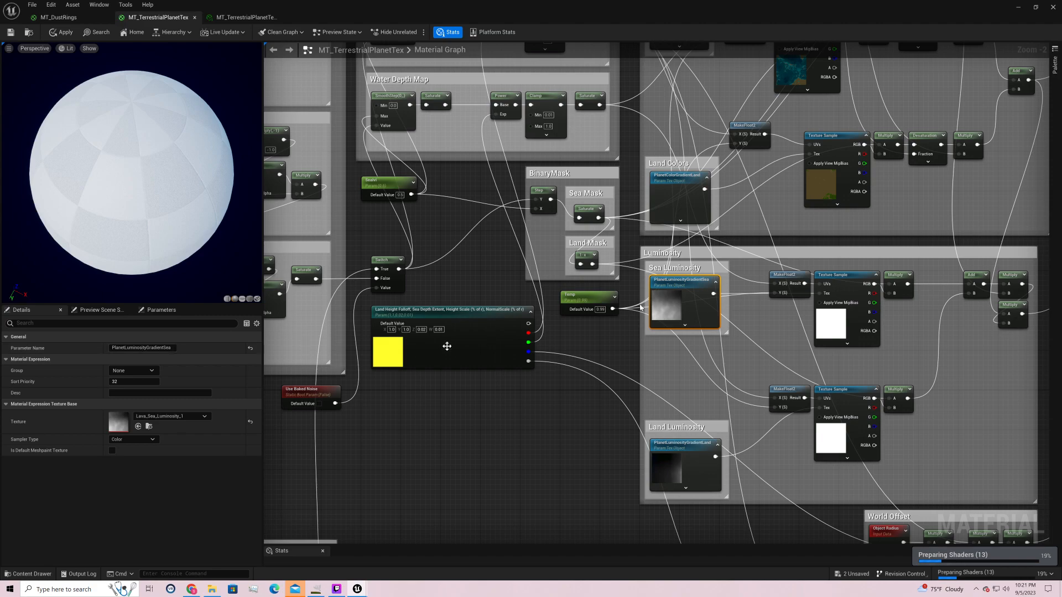
{"action": "left_click", "coordinate": [180, 415]}
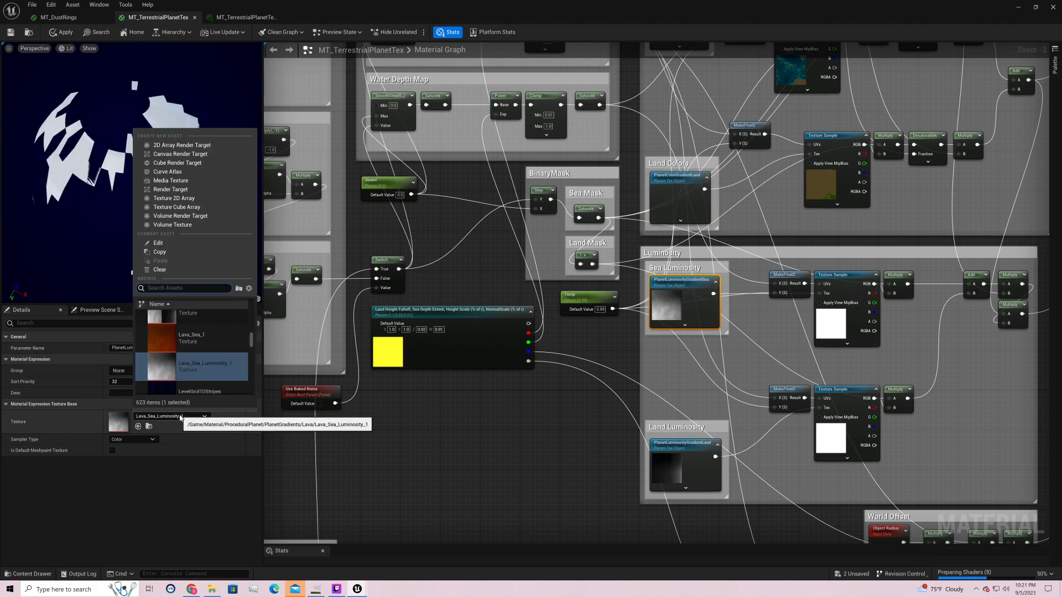
{"action": "type", "text": "defau"}
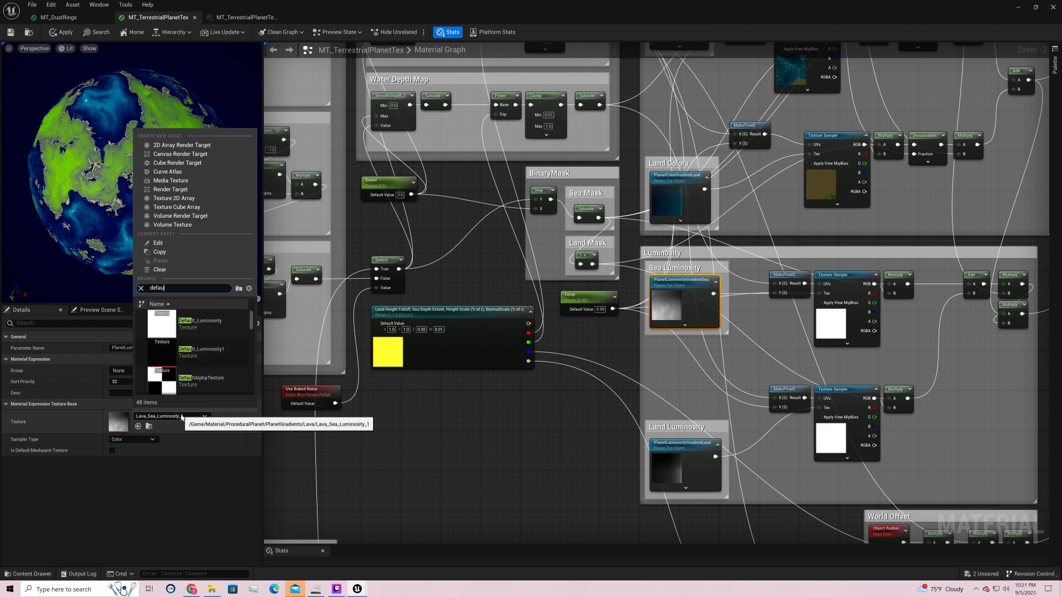
{"action": "left_click", "coordinate": [200, 322]}
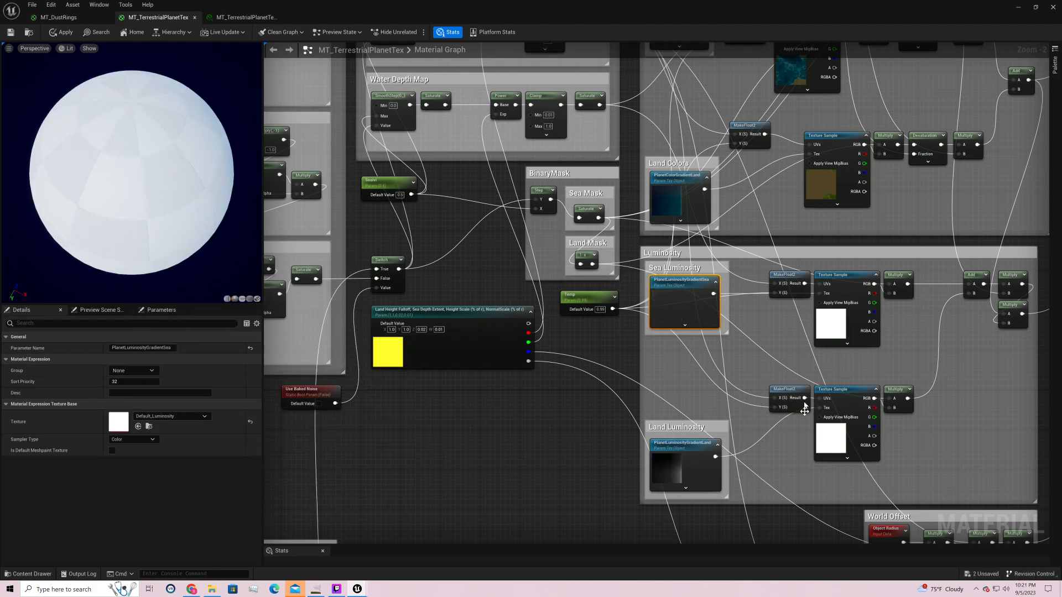
{"action": "left_click", "coordinate": [685, 456]}
{"action": "left_click", "coordinate": [186, 417]}
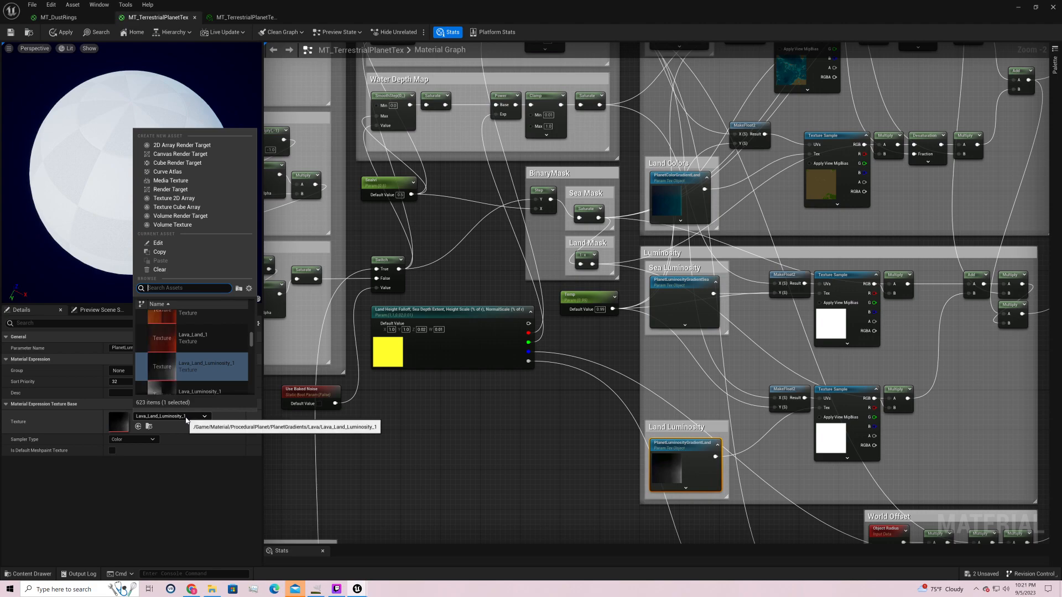
{"action": "type", "text": "default_l"}
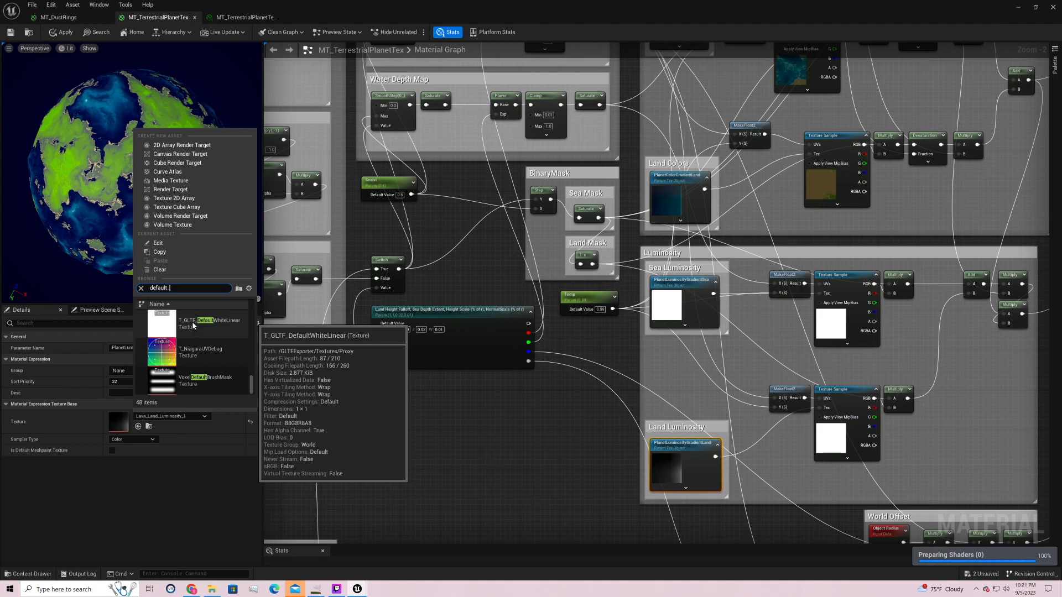
{"action": "type", "text": "u"}
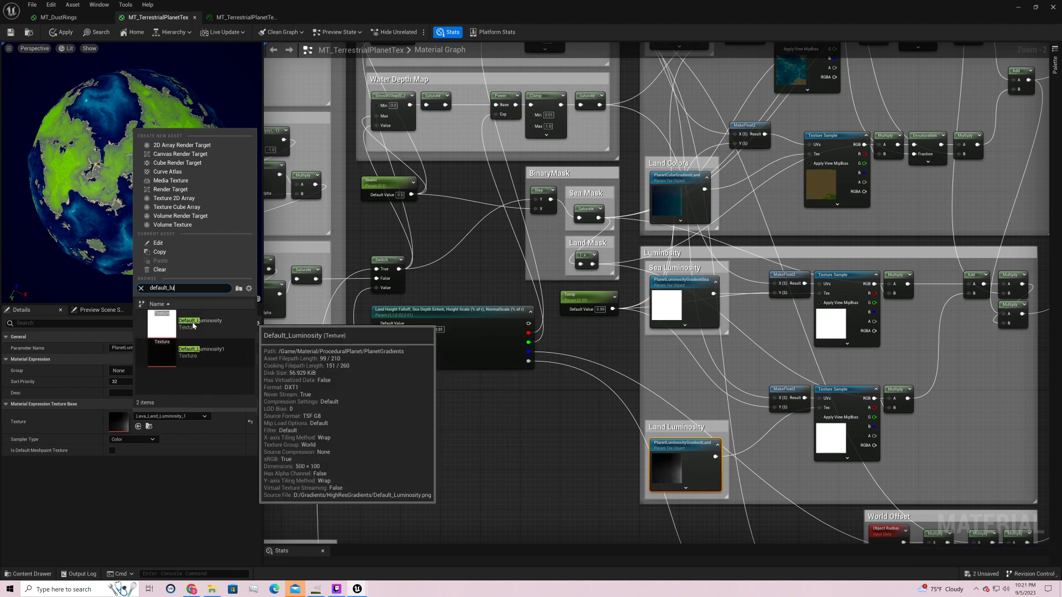
{"action": "left_click", "coordinate": [193, 326]}
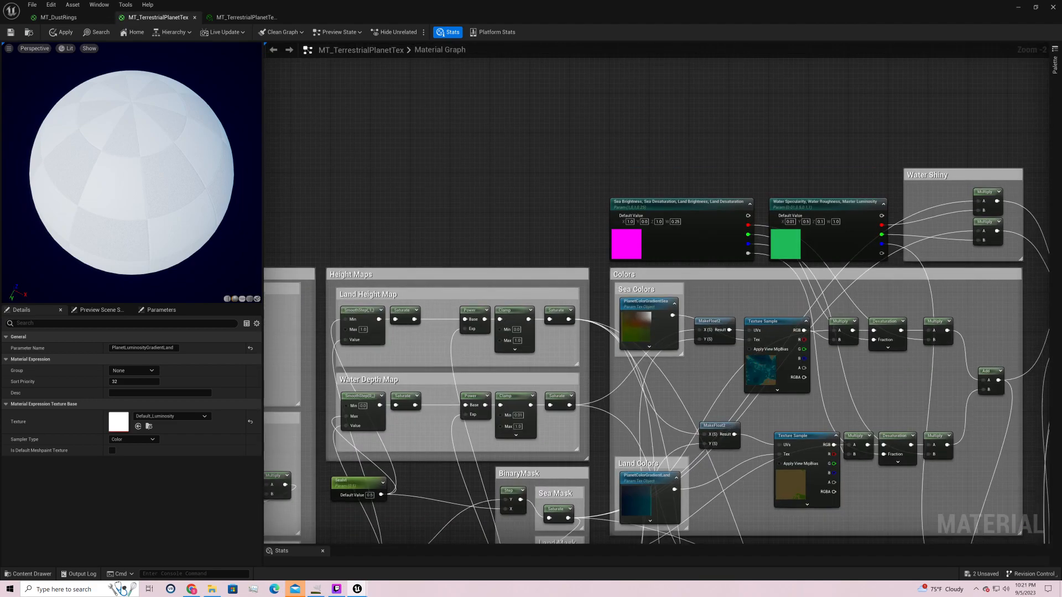
- Try a Master Luminosity (Z) default value of 0.005 and inspect the planet preview from several angles
{"action": "right_click_drag", "start_coordinate": [840, 243], "coordinate": [811, 319]}
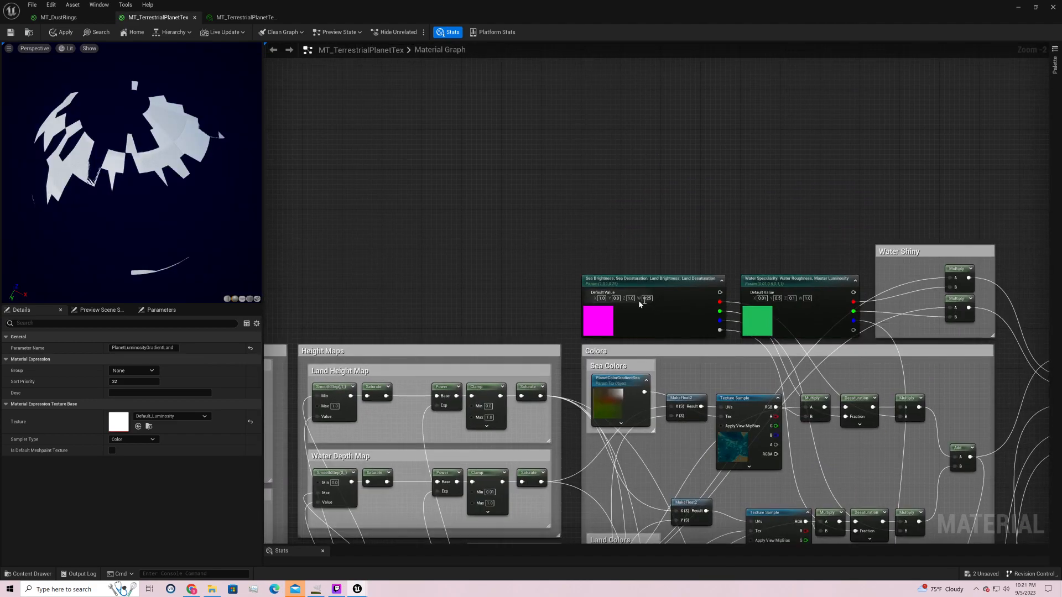
{"action": "left_click", "coordinate": [793, 298]}
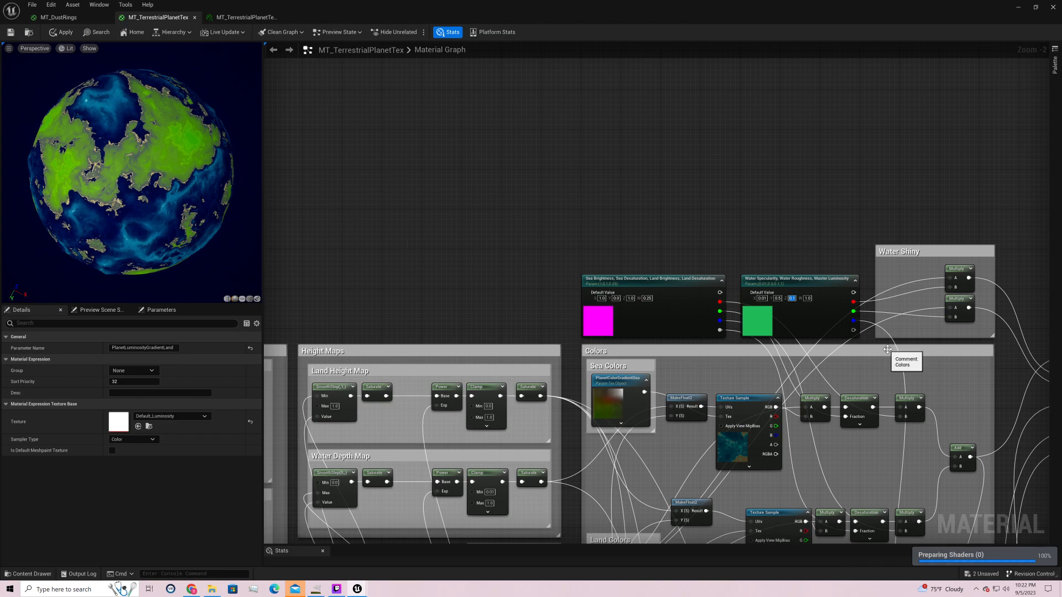
{"action": "type", "text": "0.005"}
{"action": "key", "text": "Return"}
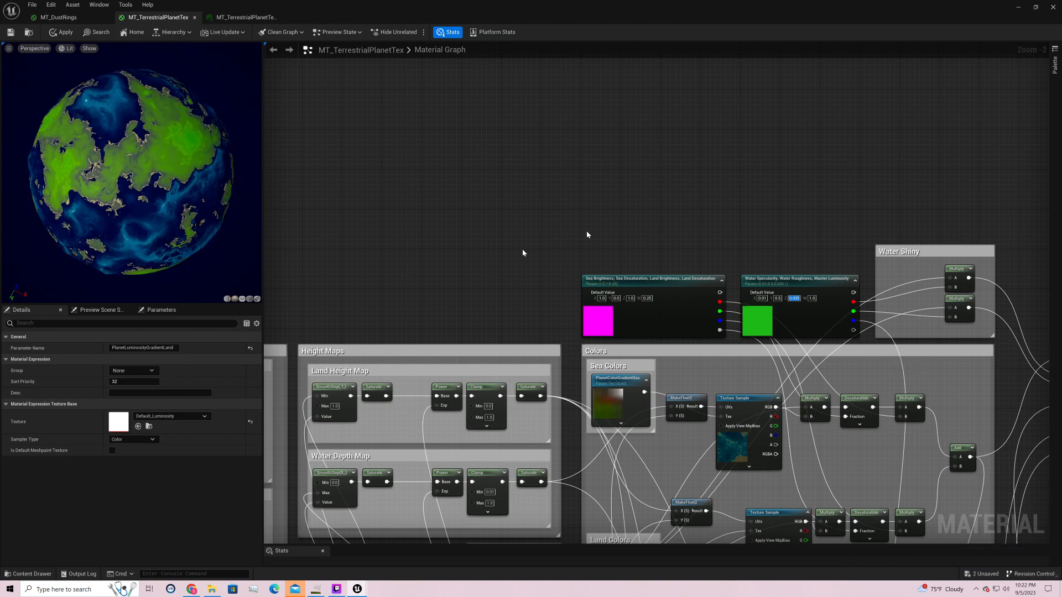
{"action": "right_click_drag", "start_coordinate": [820, 283], "coordinate": [816, 107]}
{"action": "scroll", "coordinate": [846, 204], "scroll_direction": "down", "scroll_amount": 1}
{"action": "right_click_drag", "start_coordinate": [891, 355], "coordinate": [682, 252]}
{"action": "mouse_move", "coordinate": [162, 158]}
{"action": "left_mouse_down"}
{"action": "mouse_move", "coordinate": [164, 130]}
{"action": "mouse_move", "coordinate": [162, 156]}
{"action": "left_mouse_up"}
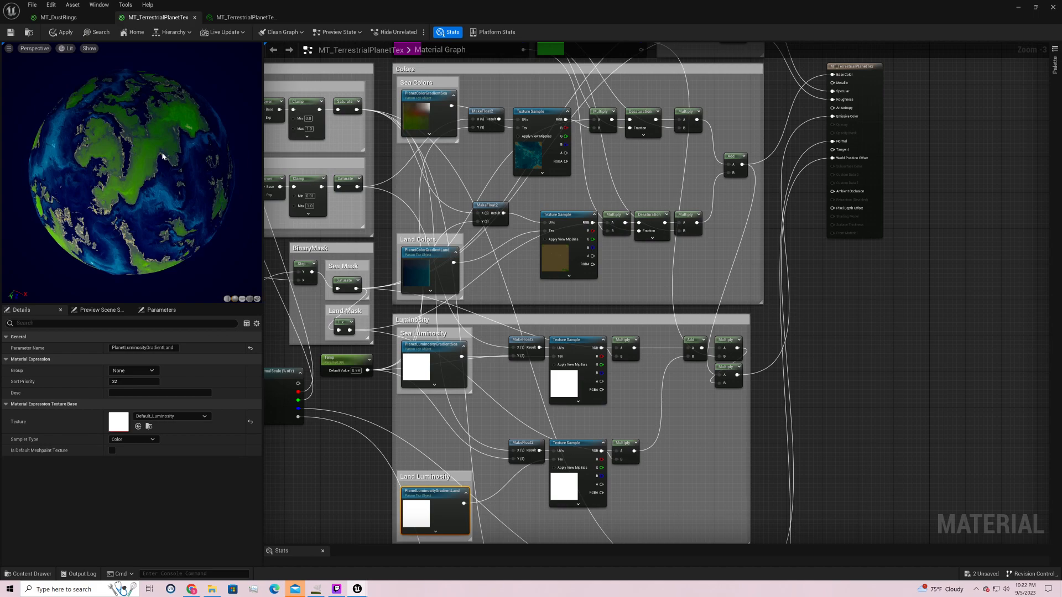
{"action": "left_click_drag", "start_coordinate": [162, 157], "coordinate": [172, 206]}
- Set the default values of Sea Desaturation (Y) and Land Desaturation (W) to 0.5
{"action": "right_click_drag", "start_coordinate": [619, 111], "coordinate": [654, 291]}
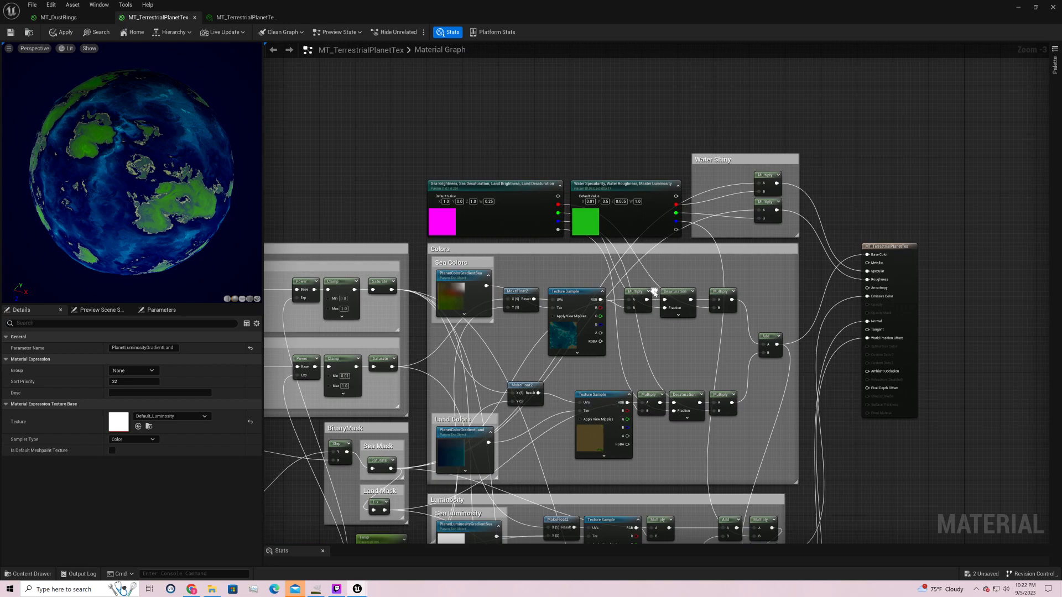
{"action": "left_click", "coordinate": [459, 203]}
{"action": "type", "text": ".5"}
{"action": "key", "text": "Return"}
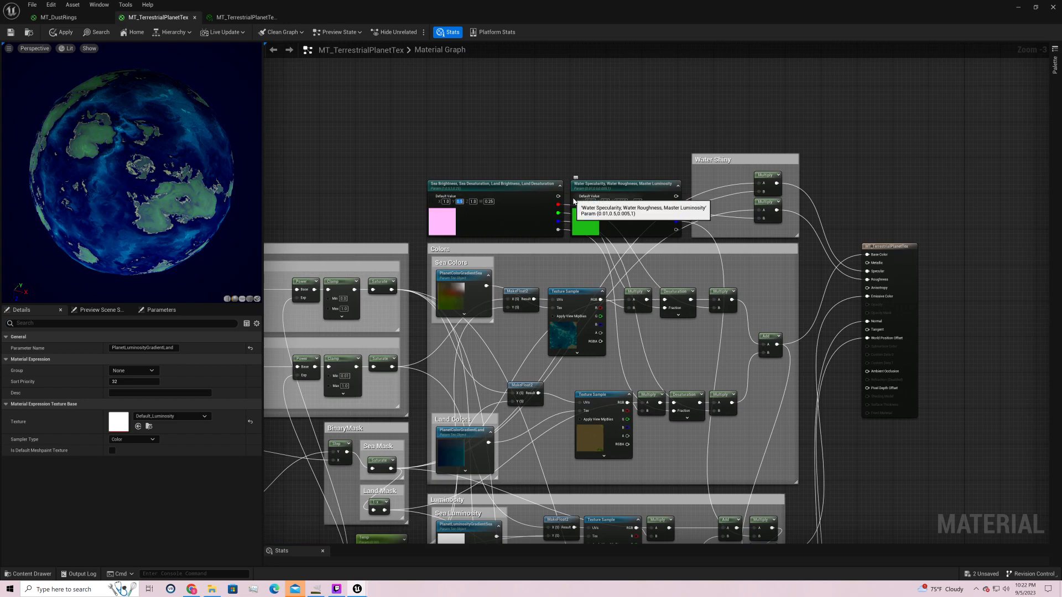
{"action": "left_click", "coordinate": [490, 202]}
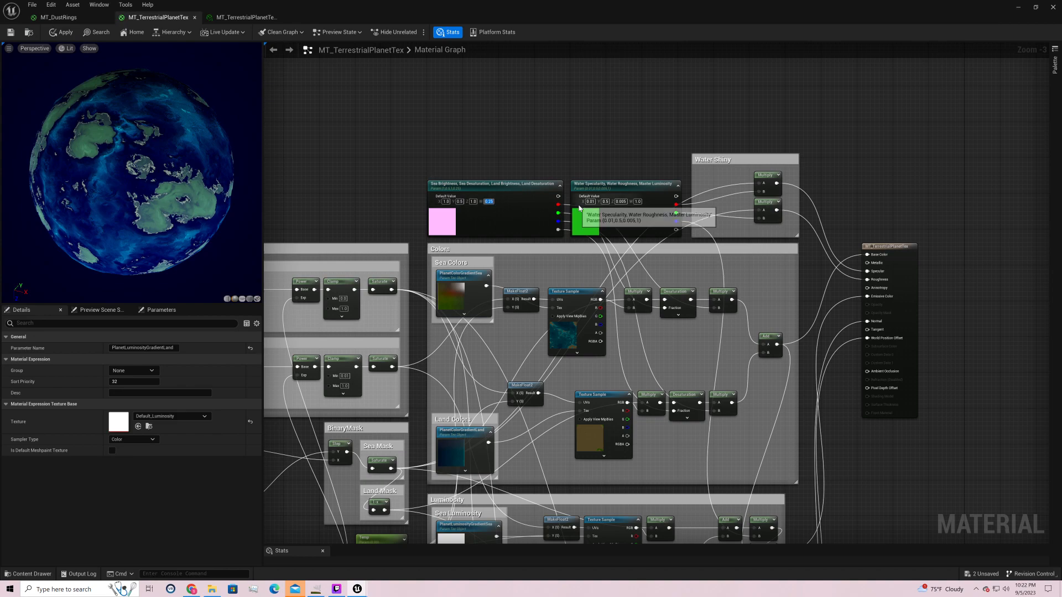
{"action": "key", "text": "BackSpace"}
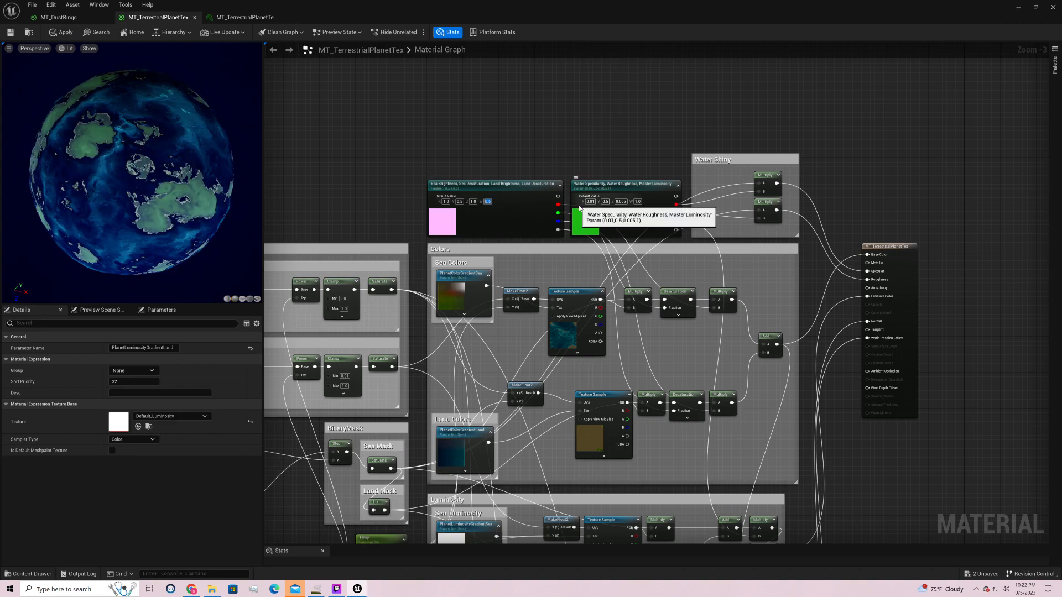
- Set Land Brightness (Z) and Sea Brightness (X) to 0.5, trying 0.2 for Land Brightness first, and inspect the rotated planet preview
{"action": "left_click", "coordinate": [473, 201]}
{"action": "type", "text": "0.2"}
{"action": "key", "text": "Return"}
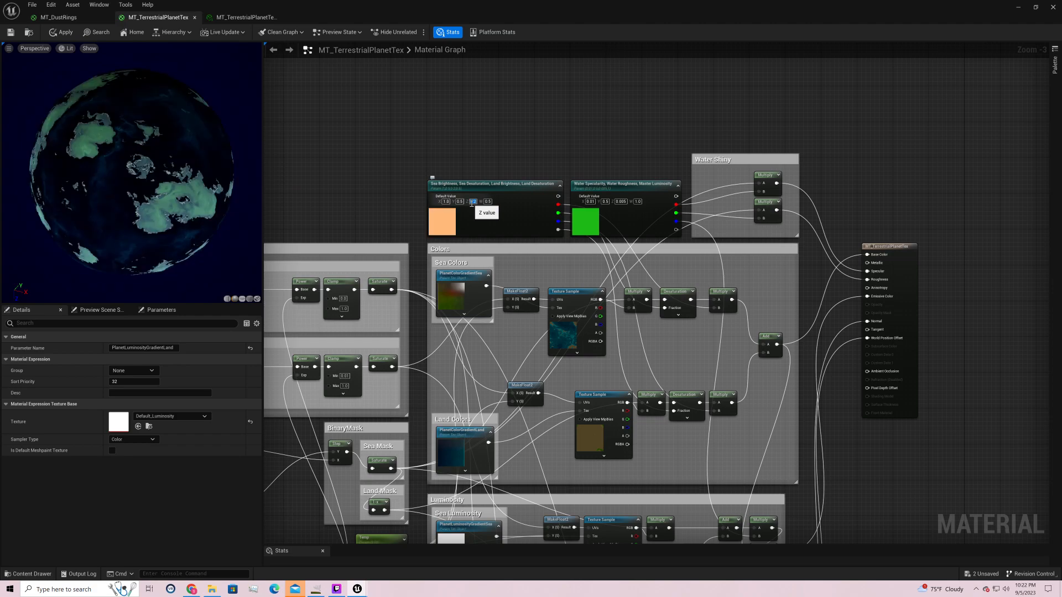
{"action": "key", "text": "BackSpace"}
{"action": "type", "text": "0.5"}
{"action": "key", "text": "Return"}
{"action": "left_click", "coordinate": [446, 203]}
{"action": "type", "text": "0.5"}
{"action": "key", "text": "Return"}
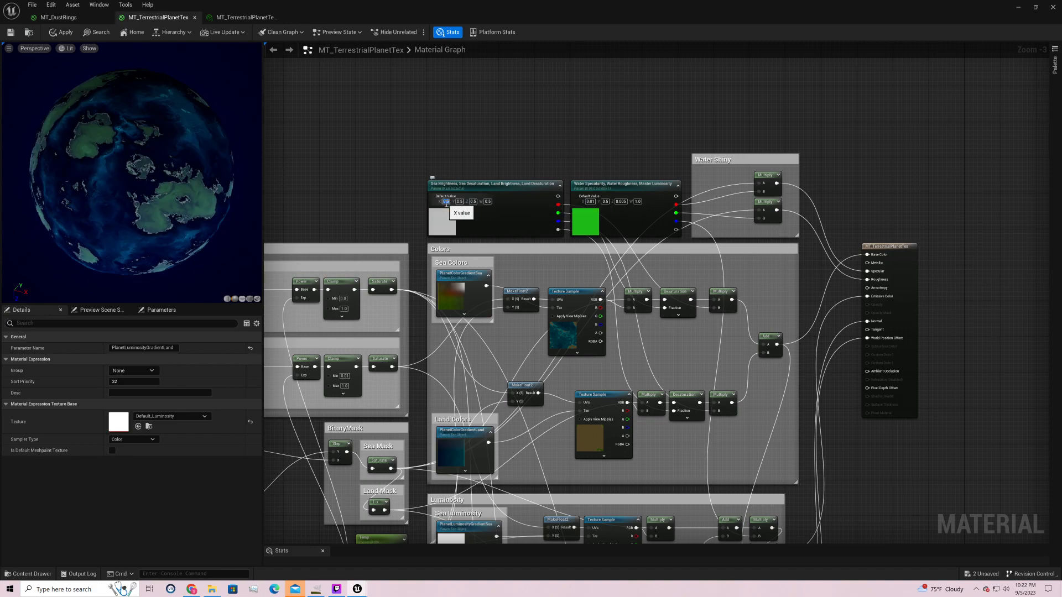
{"action": "left_click_drag", "start_coordinate": [133, 171], "coordinate": [213, 130]}
{"action": "left_click_drag", "start_coordinate": [133, 144], "coordinate": [174, 218]}
{"action": "left_click_drag", "start_coordinate": [153, 113], "coordinate": [160, 166]}
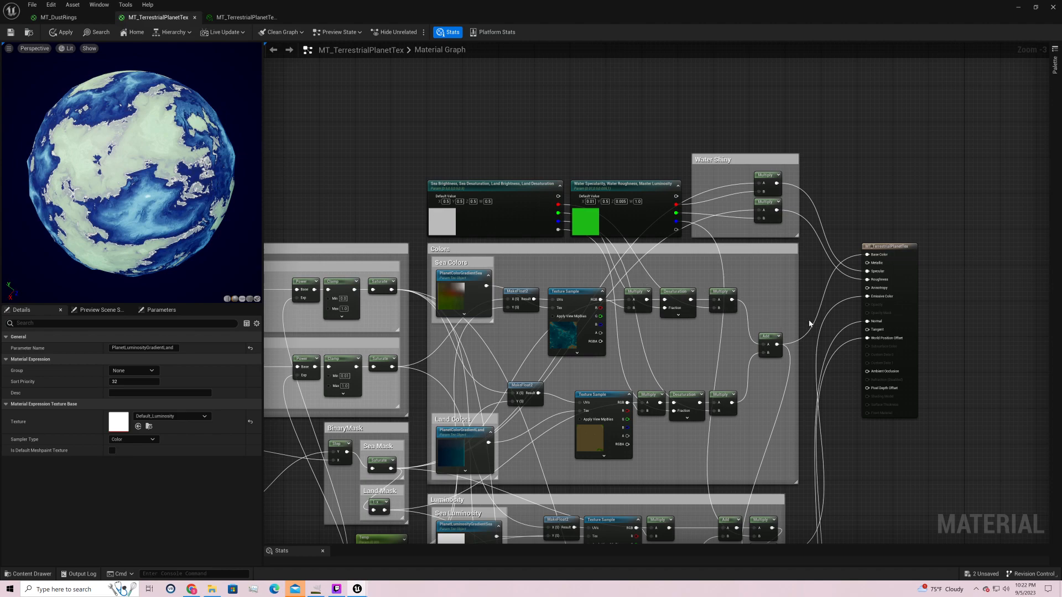
- Set the Master Luminosity (Z) default value to 0.1, trying 0 first
{"action": "left_click", "coordinate": [625, 203]}
{"action": "type", "text": "0"}
{"action": "key", "text": "Return"}
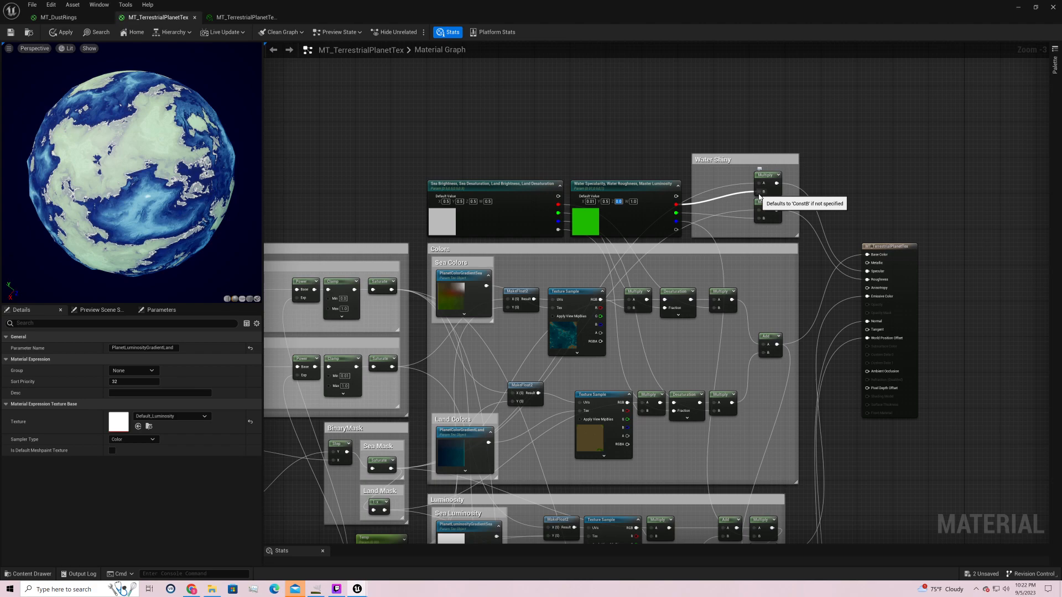
{"action": "type", "text": "0.1"}
{"action": "key", "text": "Return"}
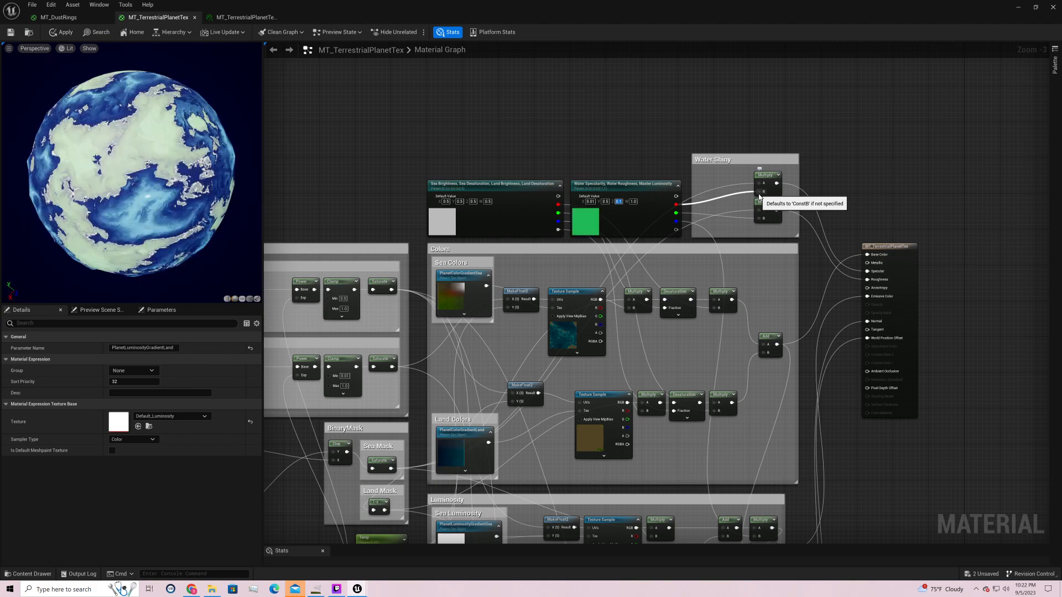
- Try a Land Brightness (Z) default value of 0.1 and return it to 0.5
{"action": "right_click_drag", "start_coordinate": [877, 384], "coordinate": [891, 132]}
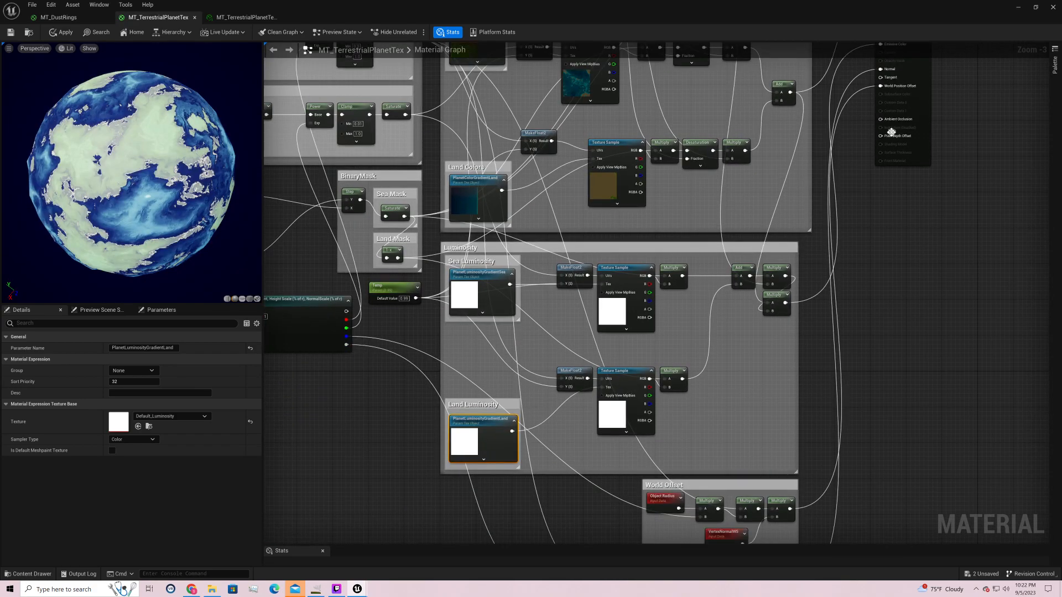
{"action": "right_click_drag", "start_coordinate": [870, 292], "coordinate": [964, 348]}
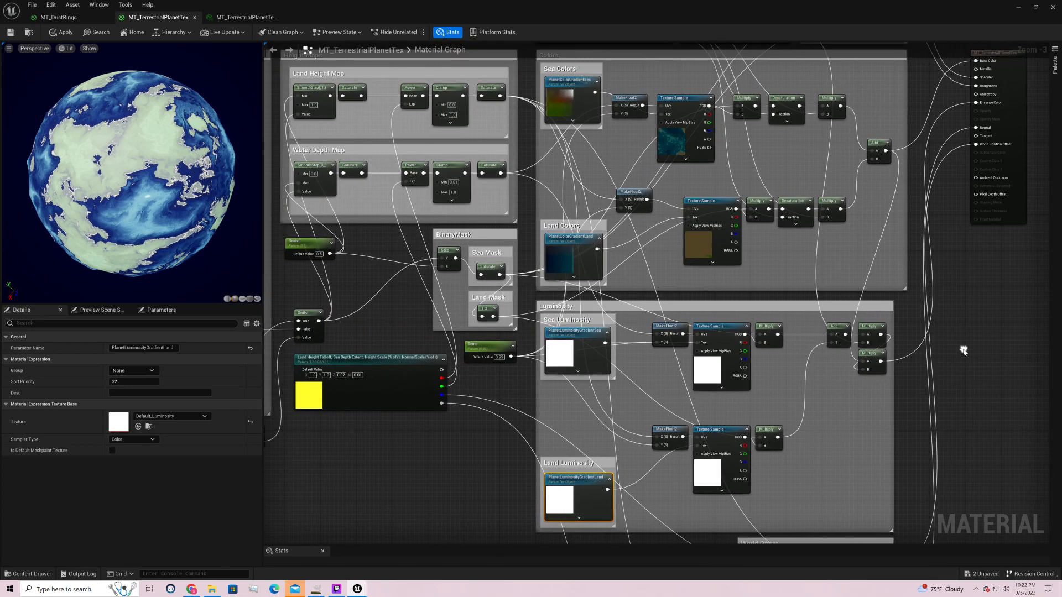
{"action": "right_click_drag", "start_coordinate": [658, 166], "coordinate": [697, 368]}
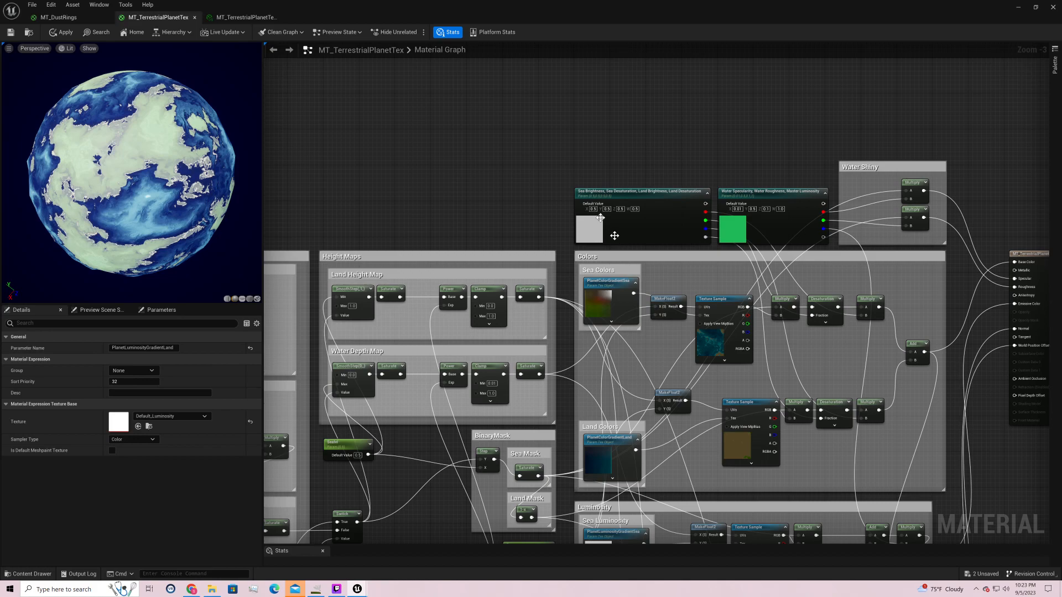
{"action": "left_click", "coordinate": [620, 209]}
{"action": "type", "text": "0.1"}
{"action": "key", "text": "Return"}
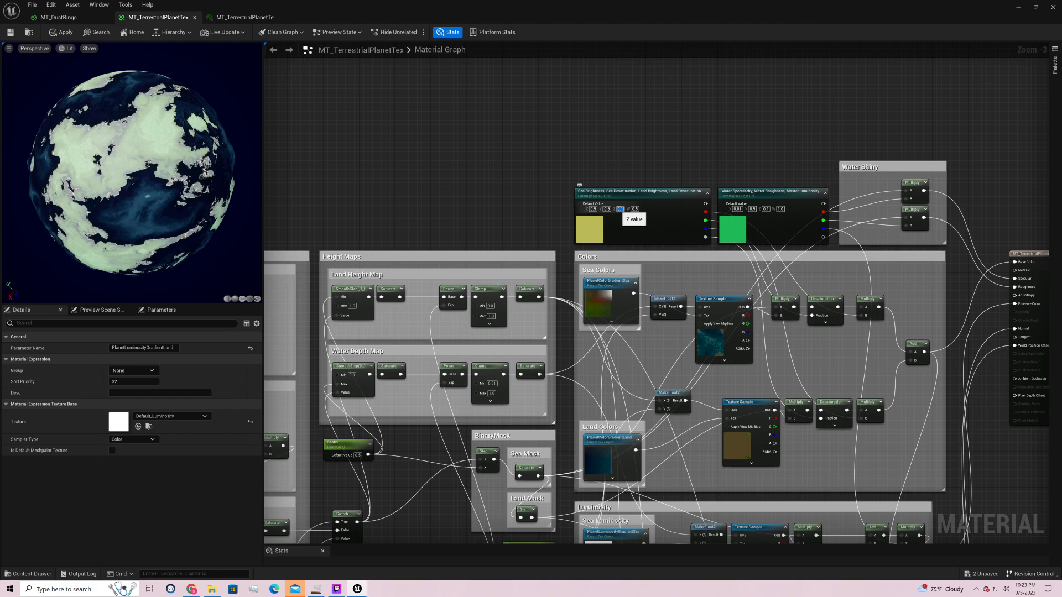
{"action": "type", "text": "0.5"}
{"action": "key", "text": "Return"}
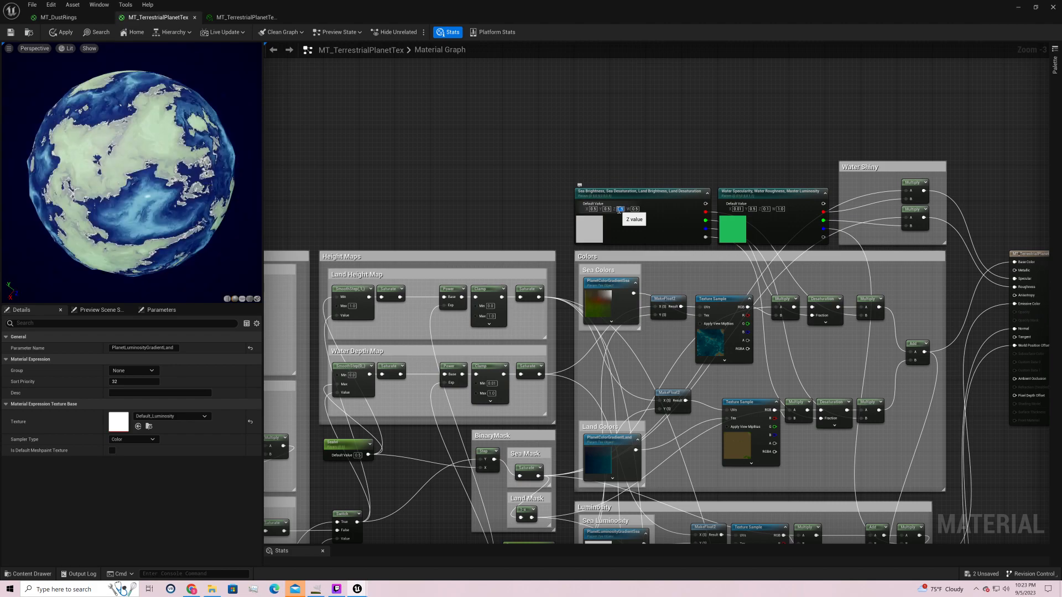
- Assign Terra_Sea_1 to the PlanetColorGradientSea node and Terra_Land_1 to the PlanetColorGradientLand node, and save the material
{"action": "left_click", "coordinate": [635, 288]}
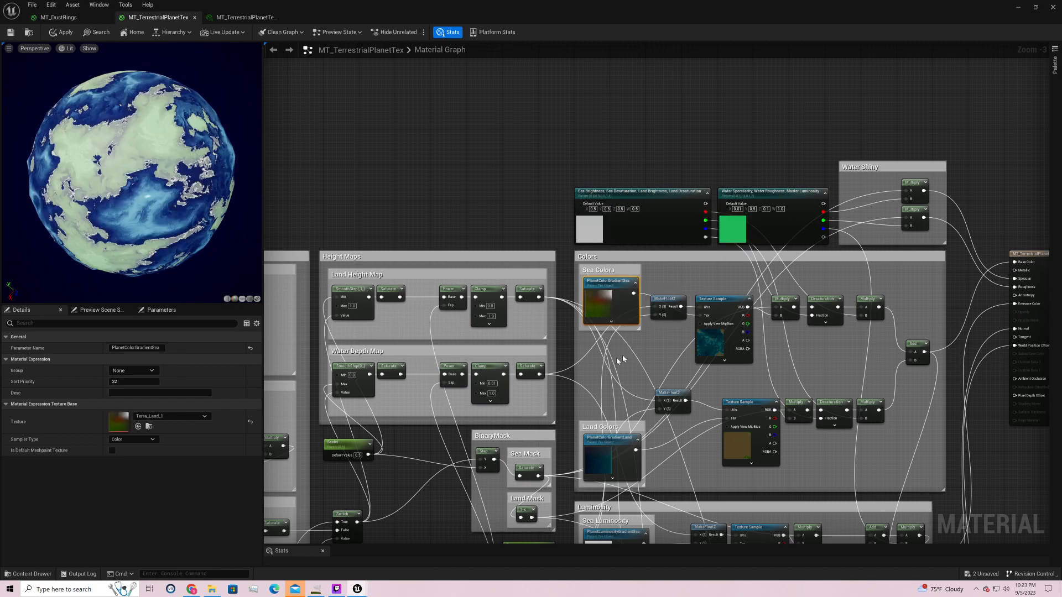
{"action": "left_click", "coordinate": [202, 416]}
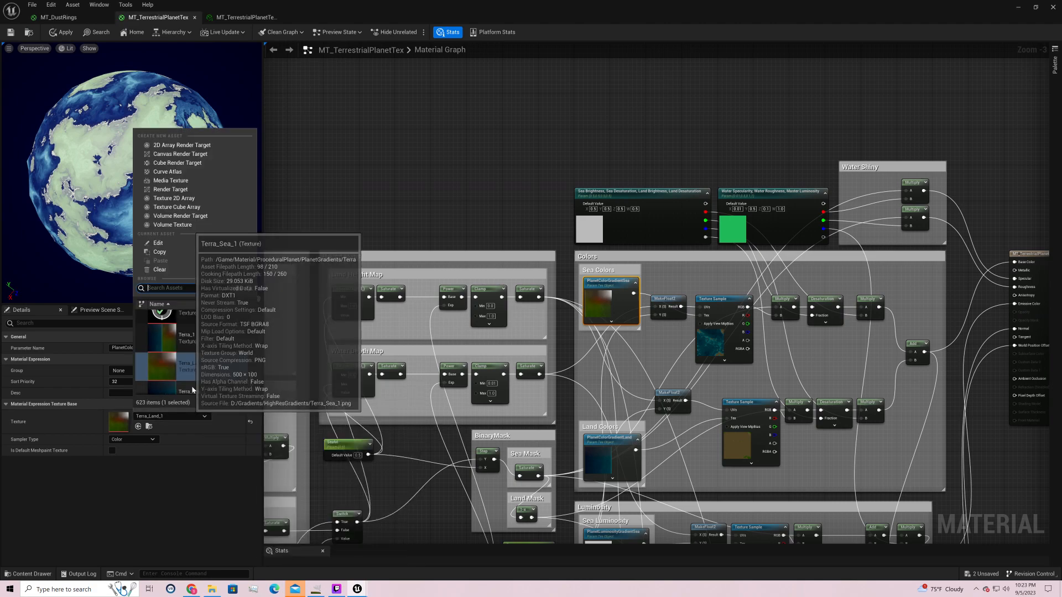
{"action": "left_click", "coordinate": [193, 390]}
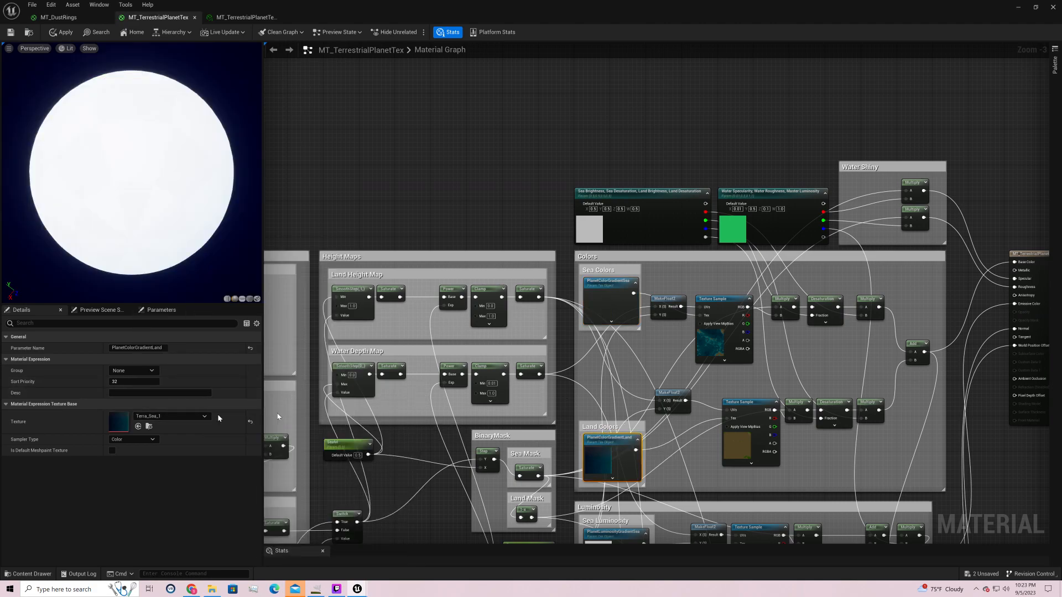
{"action": "left_click", "coordinate": [178, 415]}
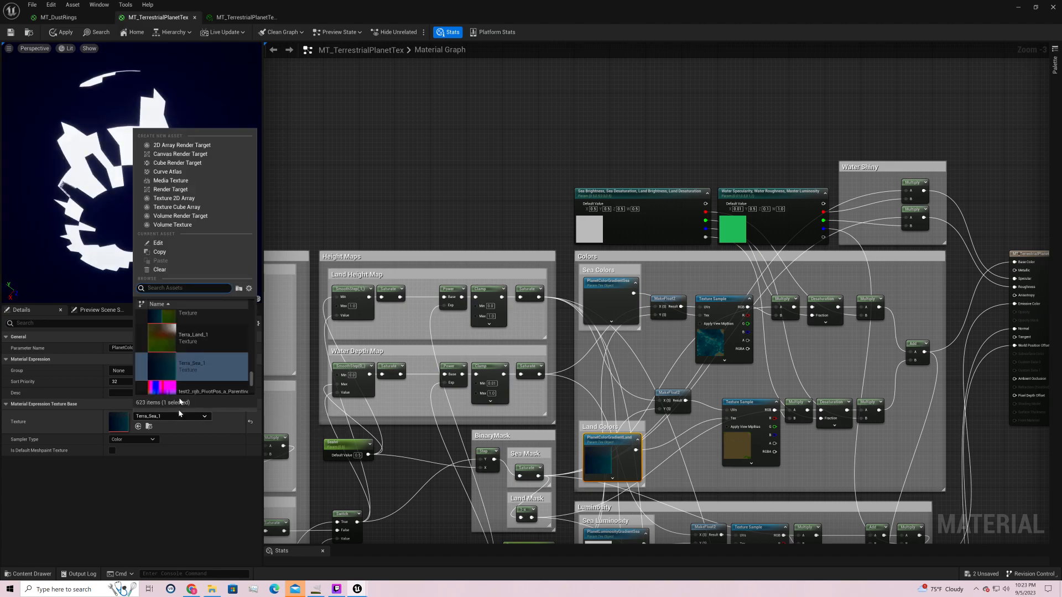
{"action": "left_click", "coordinate": [207, 344]}
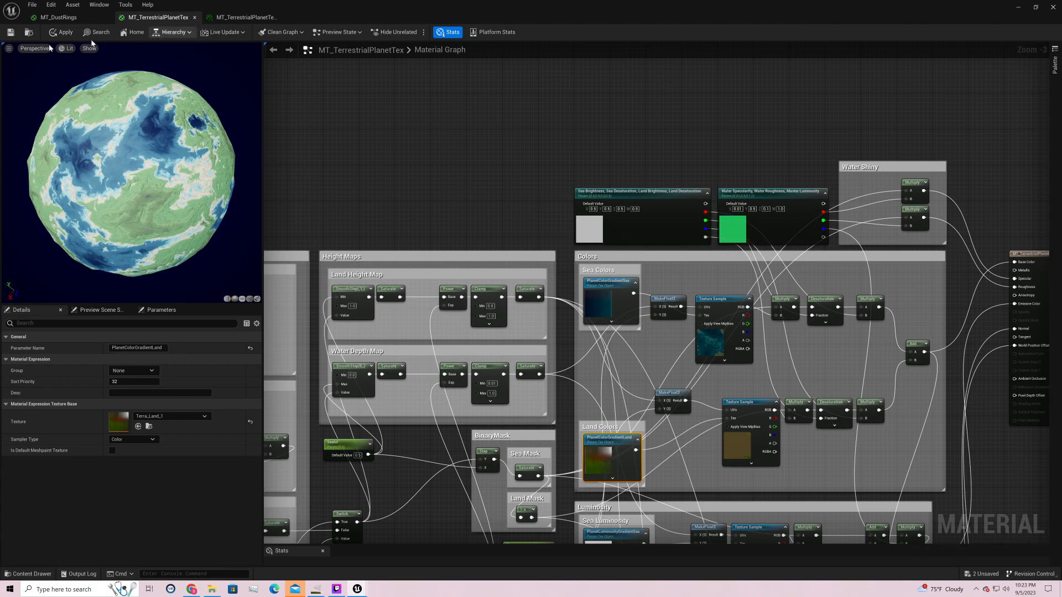
{"action": "left_click", "coordinate": [12, 32]}
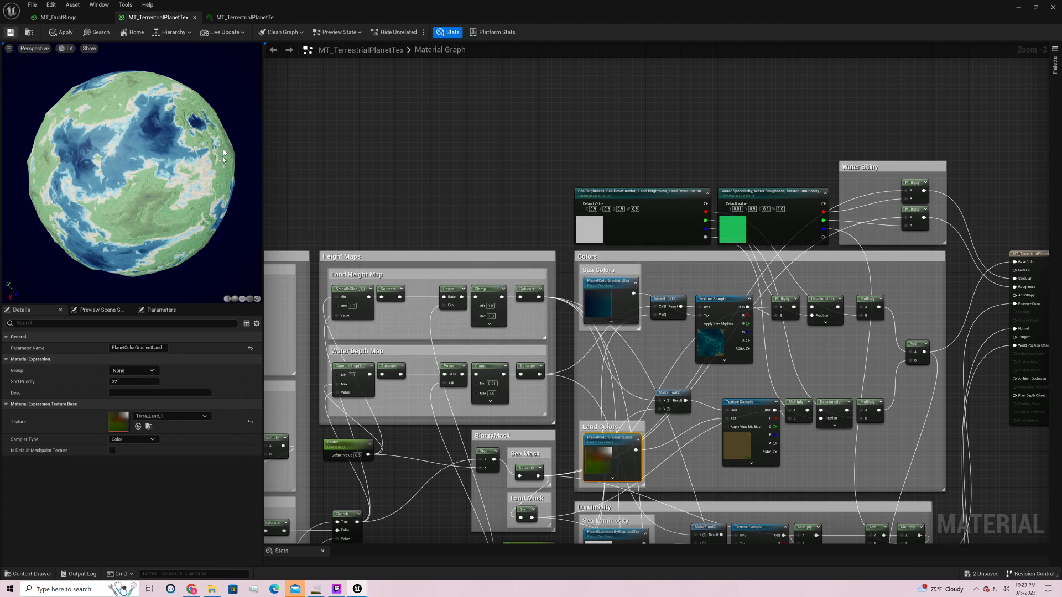
- Examine the coastlines and terrain in the planet preview up close, and review the material graph's colour and Water Shiny nodes
{"action": "scroll", "coordinate": [231, 149], "scroll_direction": "up", "scroll_amount": 8}
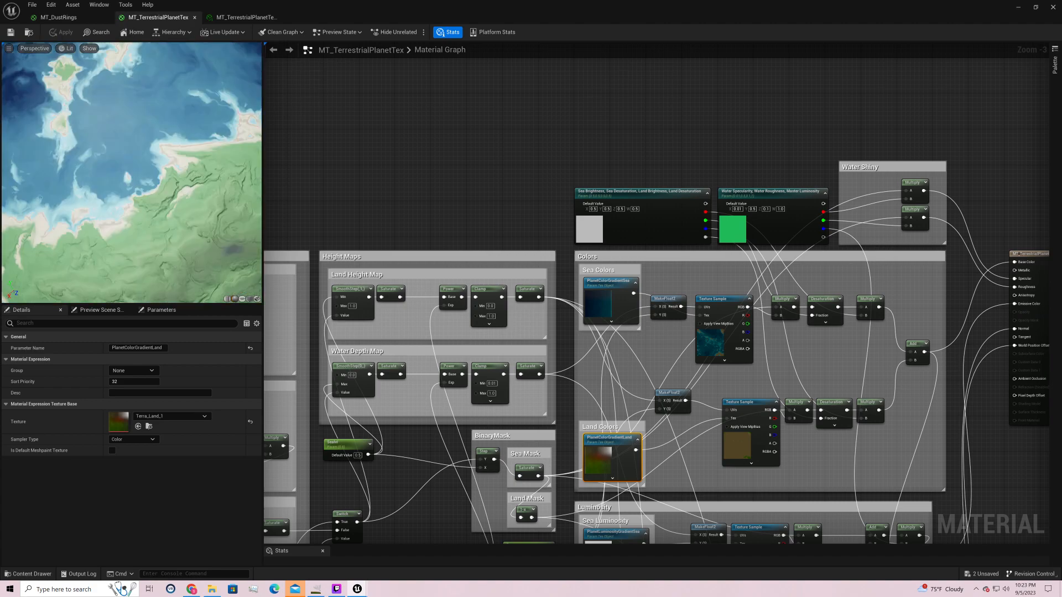
{"action": "left_click_drag", "start_coordinate": [232, 194], "coordinate": [176, 203]}
{"action": "scroll", "coordinate": [232, 194], "scroll_direction": "down", "scroll_amount": 8}
{"action": "scroll", "coordinate": [186, 214], "scroll_direction": "up", "scroll_amount": 6}
{"action": "left_click_drag", "start_coordinate": [188, 161], "coordinate": [216, 105]}
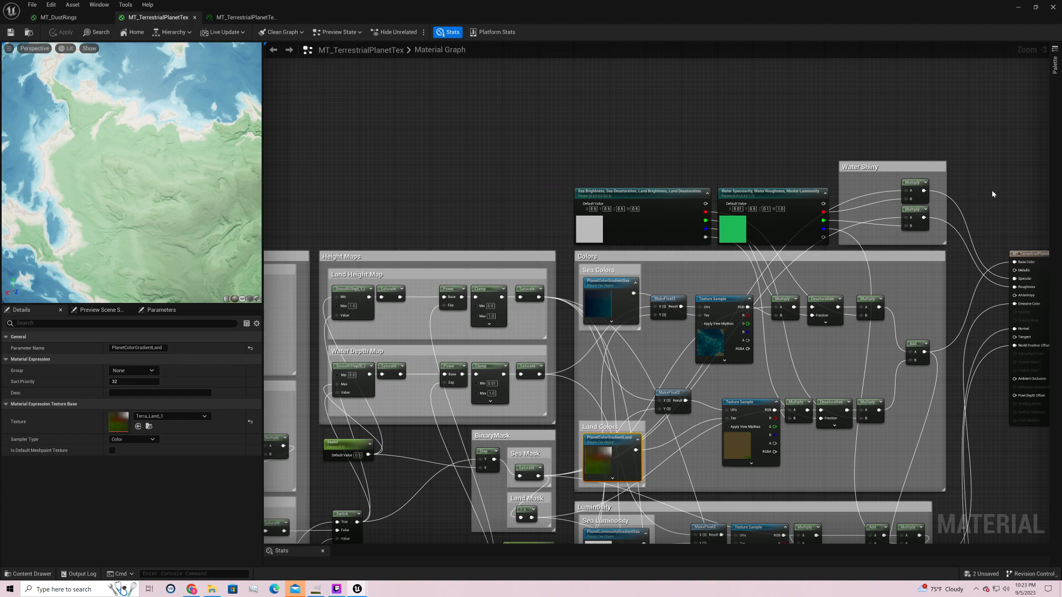
{"action": "right_click_drag", "start_coordinate": [966, 197], "coordinate": [766, 120]}
{"action": "scroll", "coordinate": [882, 256], "scroll_direction": "down", "scroll_amount": 3}
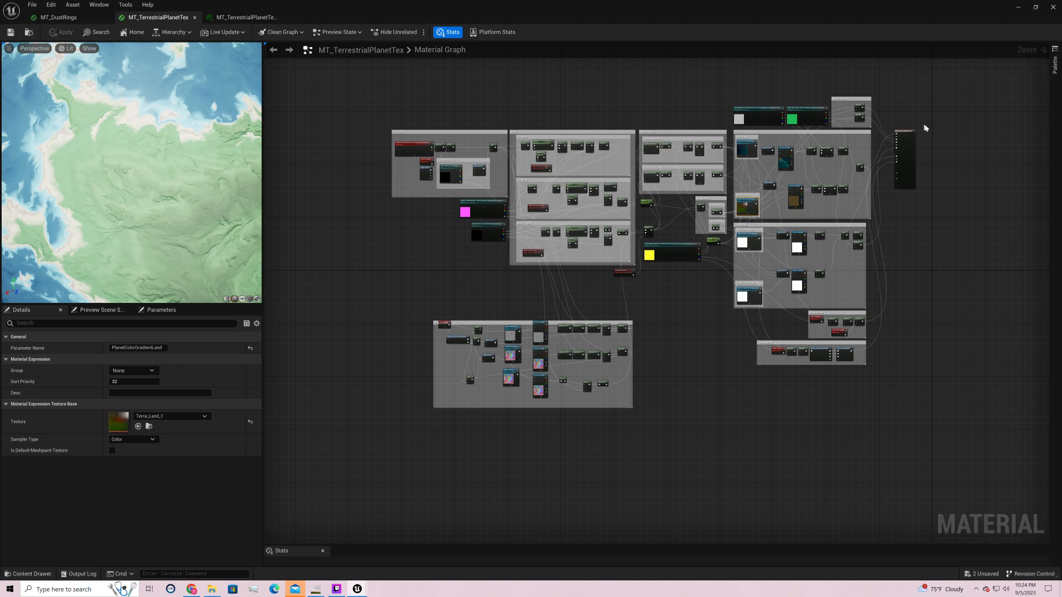
{"action": "scroll", "coordinate": [926, 125], "scroll_direction": "up", "scroll_amount": 1}
{"action": "right_click_drag", "start_coordinate": [903, 122], "coordinate": [892, 235]}
{"action": "scroll", "coordinate": [892, 234], "scroll_direction": "up", "scroll_amount": 4}
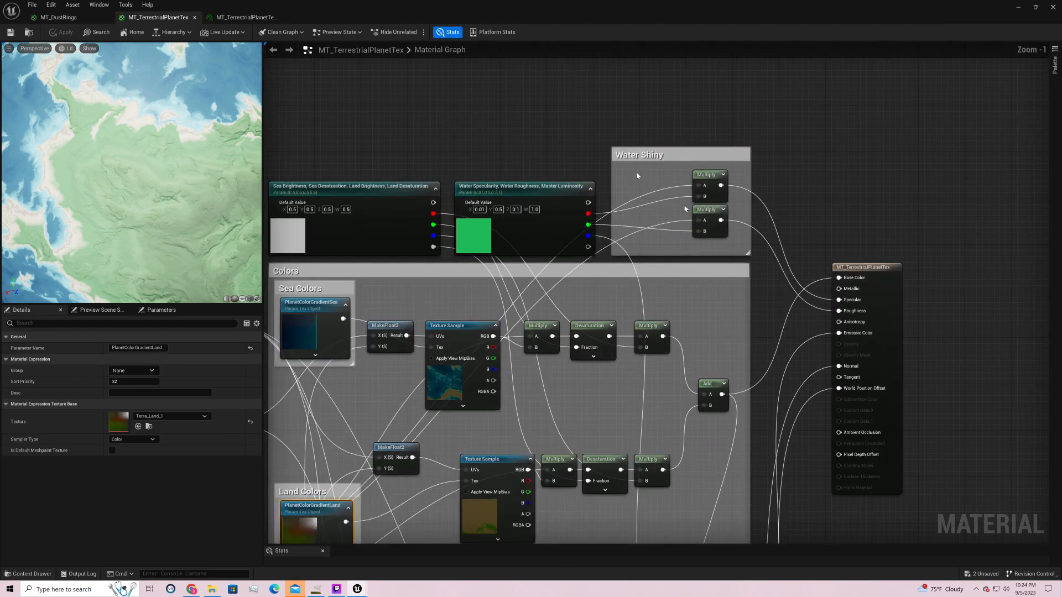
{"action": "right_click_drag", "start_coordinate": [577, 140], "coordinate": [795, 166]}
{"action": "scroll", "coordinate": [186, 175], "scroll_direction": "down", "scroll_amount": 5}
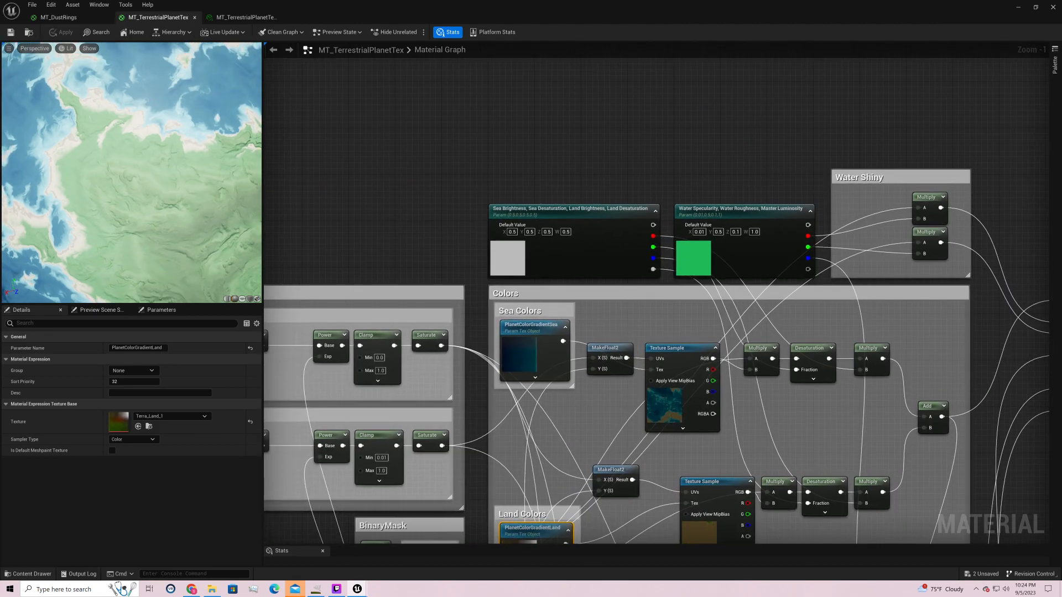
{"action": "scroll", "coordinate": [185, 175], "scroll_direction": "up", "scroll_amount": 5}
{"action": "scroll", "coordinate": [186, 175], "scroll_direction": "down", "scroll_amount": 4}
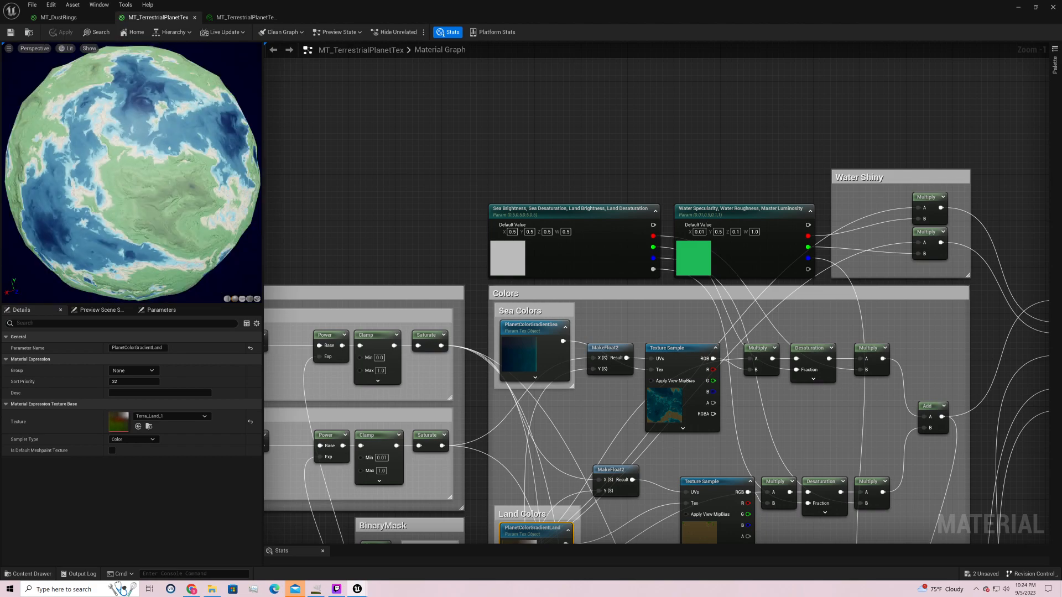
- Set the default values of Land Brightness (Z) to 0.2 and Land Desaturation (W) to 0.3, and save the material
{"action": "left_click", "coordinate": [547, 231]}
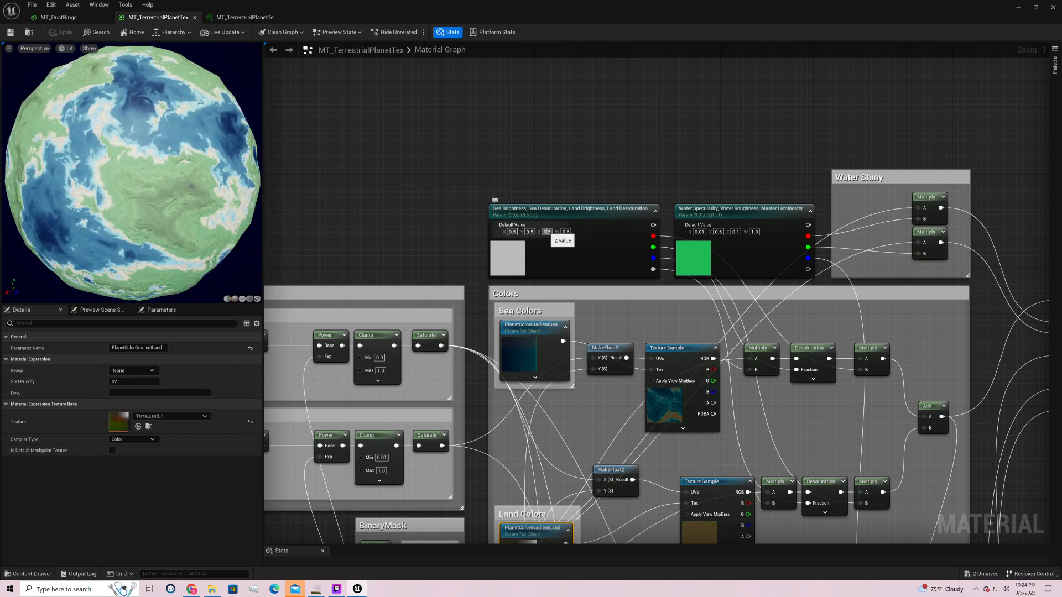
{"action": "type", "text": "0.2"}
{"action": "key", "text": "Return"}
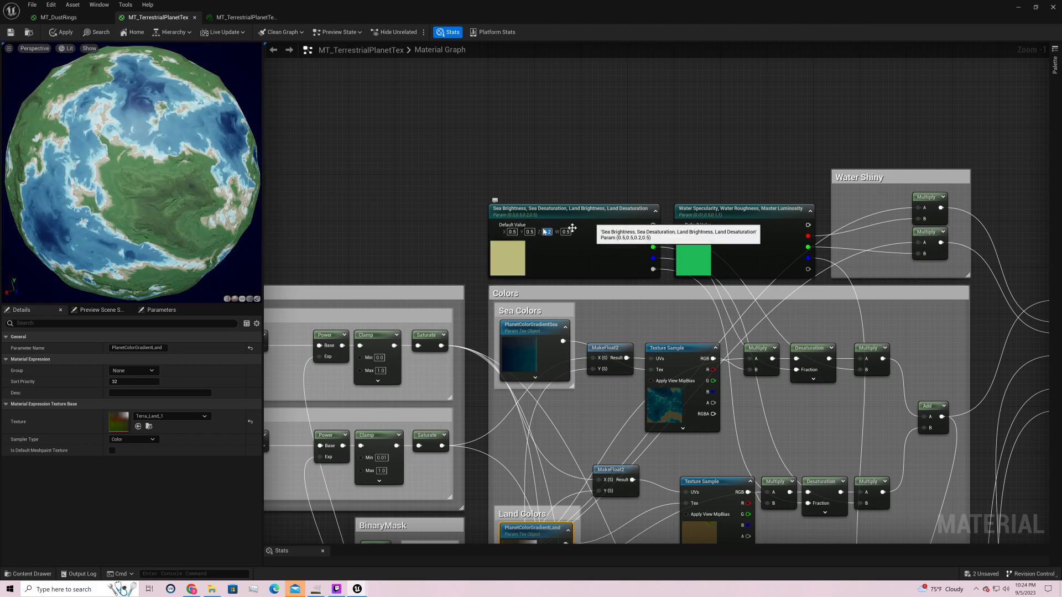
{"action": "left_click", "coordinate": [565, 232]}
{"action": "type", "text": "0.3"}
{"action": "key", "text": "Return"}
{"action": "left_click", "coordinate": [10, 32]}
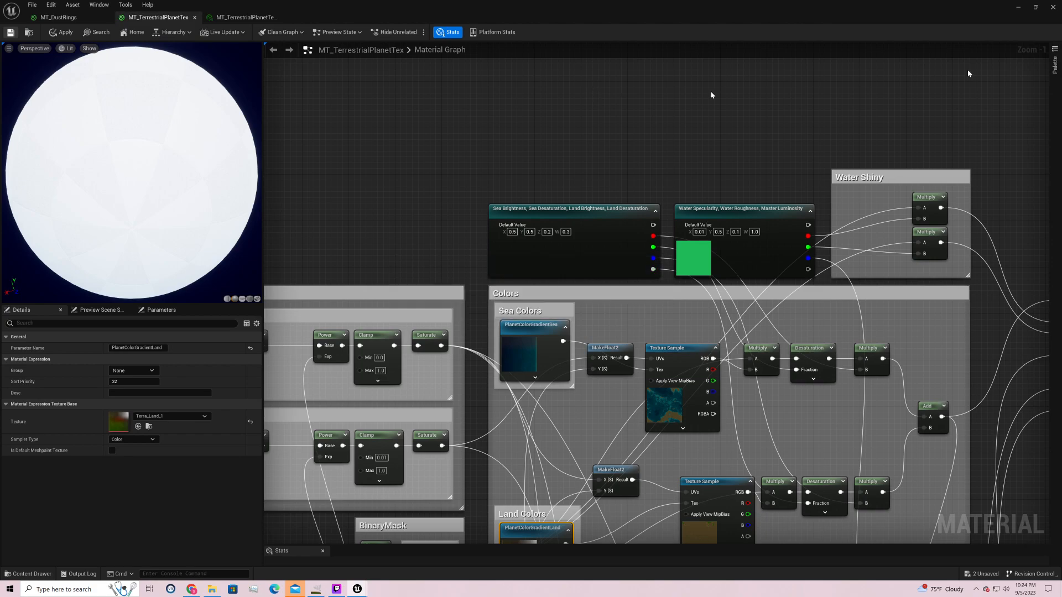
- Return to the level and assign MT_TerrestrialPlanetTex to the Planet actor's Element 0 material slot
{"action": "left_click", "coordinate": [1017, 7]}
{"action": "left_click_drag", "start_coordinate": [854, 451], "coordinate": [983, 432]}
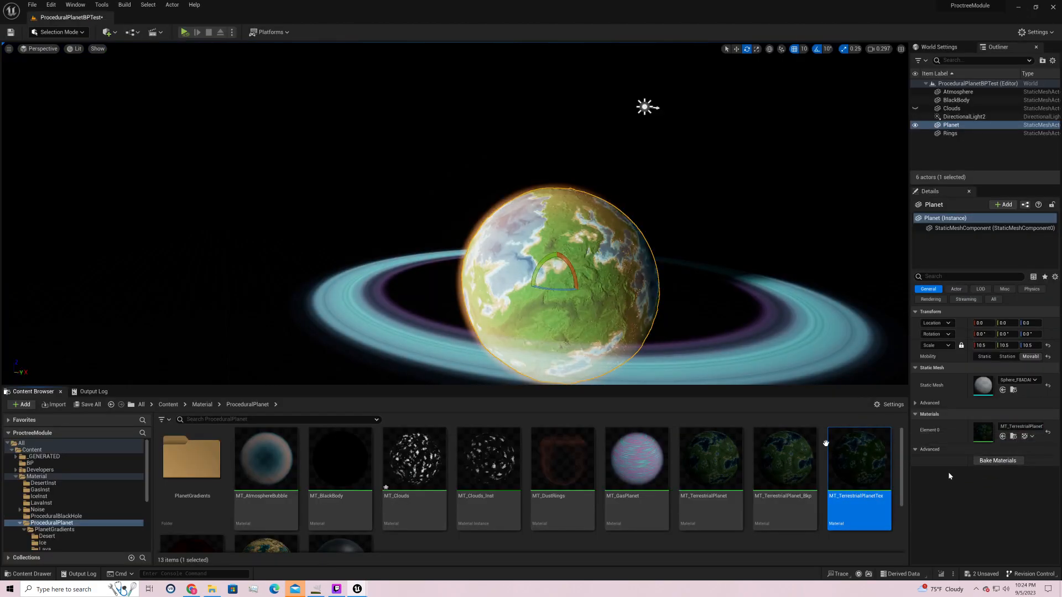
{"action": "right_click_drag", "start_coordinate": [702, 229], "coordinate": [716, 219]}
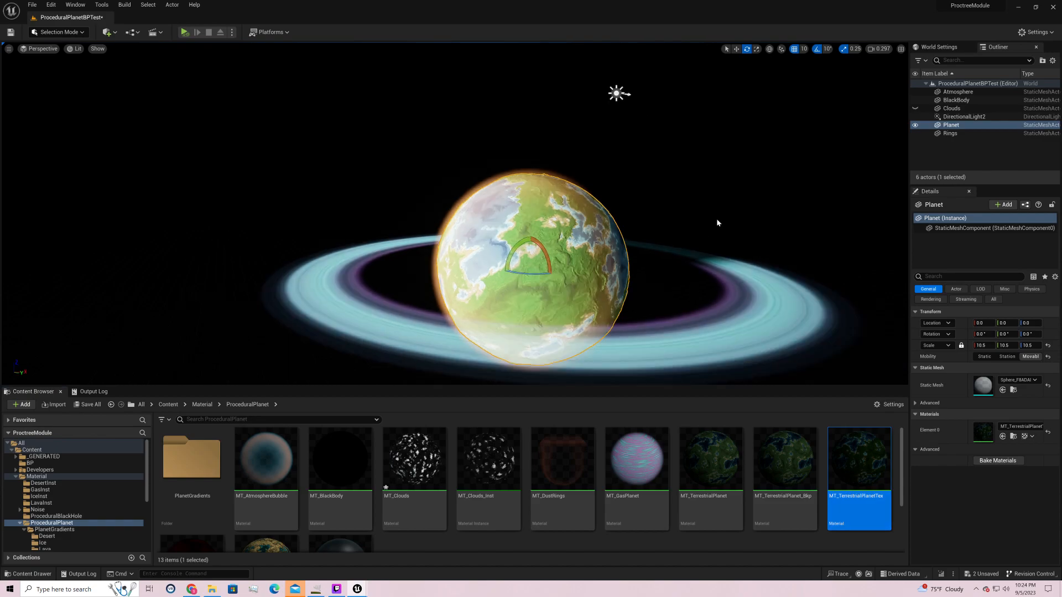
- Open the Atmosphere actor's material instance and set its Color parameter to a blue of about R 0.08, G 0.15, B 1.0
{"action": "left_click", "coordinate": [960, 92]}
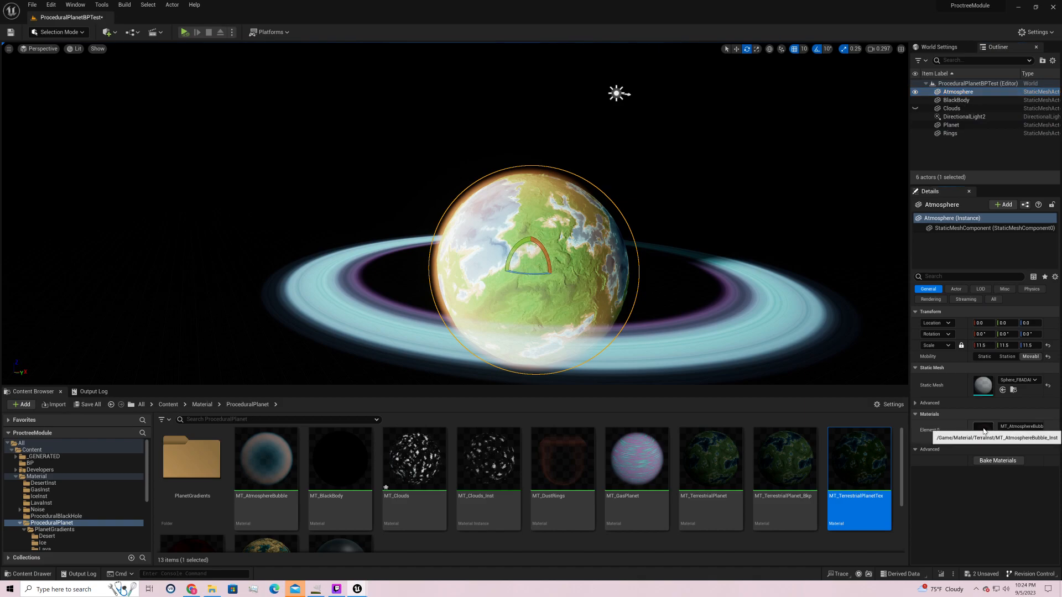
{"action": "double_click", "coordinate": [984, 431]}
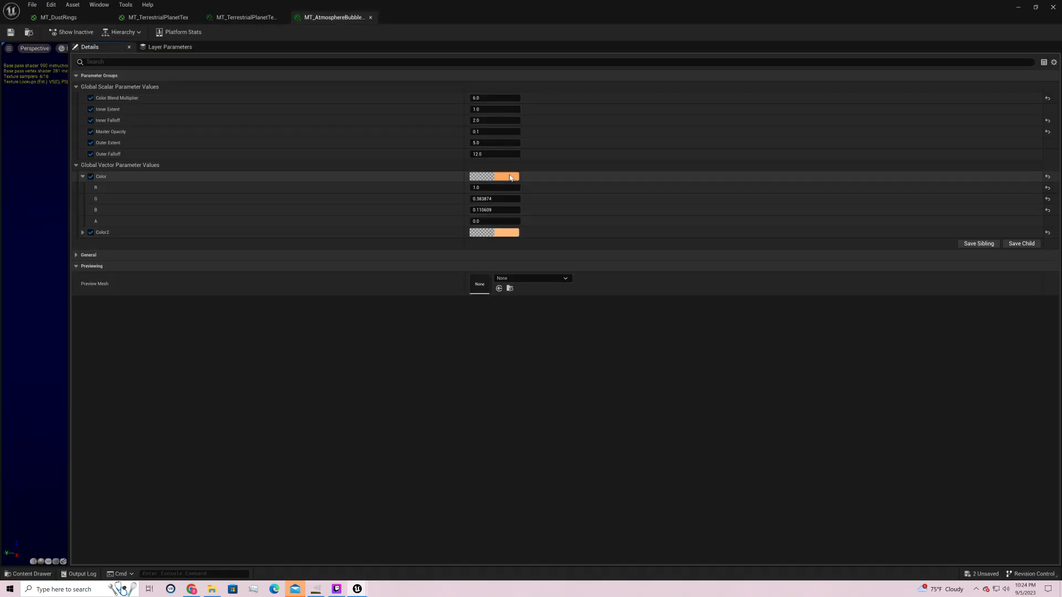
{"action": "left_click", "coordinate": [511, 177]}
{"action": "left_click_drag", "start_coordinate": [542, 239], "coordinate": [544, 229]}
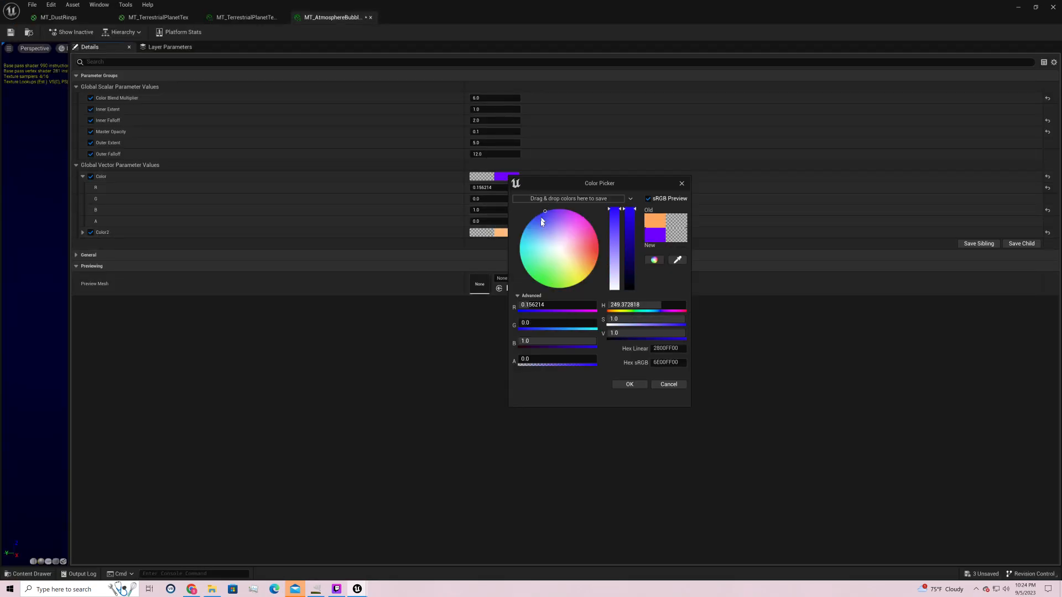
{"action": "left_click_drag", "start_coordinate": [533, 189], "coordinate": [538, 218]}
{"action": "left_click", "coordinate": [629, 385]}
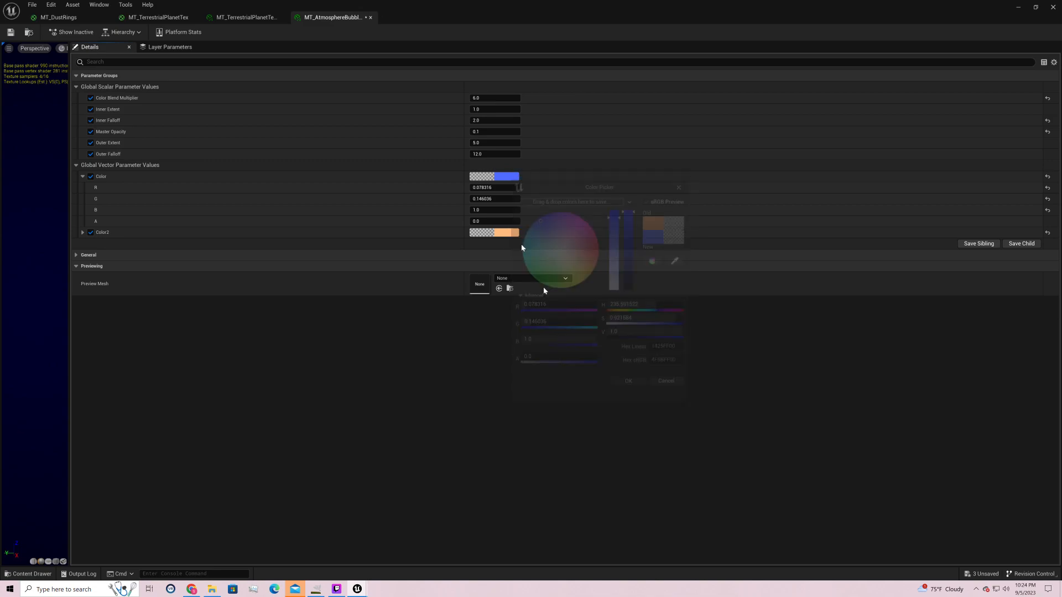
- Try a pale peach of about R 1.0, G 0.85, B 0.71 for the atmosphere's Color2 parameter
{"action": "left_click", "coordinate": [506, 233]}
{"action": "mouse_move", "coordinate": [559, 299]}
{"action": "left_mouse_down"}
{"action": "mouse_move", "coordinate": [532, 309]}
{"action": "mouse_move", "coordinate": [556, 313]}
{"action": "mouse_move", "coordinate": [562, 301]}
{"action": "mouse_move", "coordinate": [564, 309]}
{"action": "left_mouse_up"}
{"action": "left_click", "coordinate": [623, 438]}
- Set the atmosphere's Color2 to a greenish white of about R 0.89, G 1.0, B 0.86 beside the level view, and save the instance
{"action": "left_click", "coordinate": [1036, 7]}
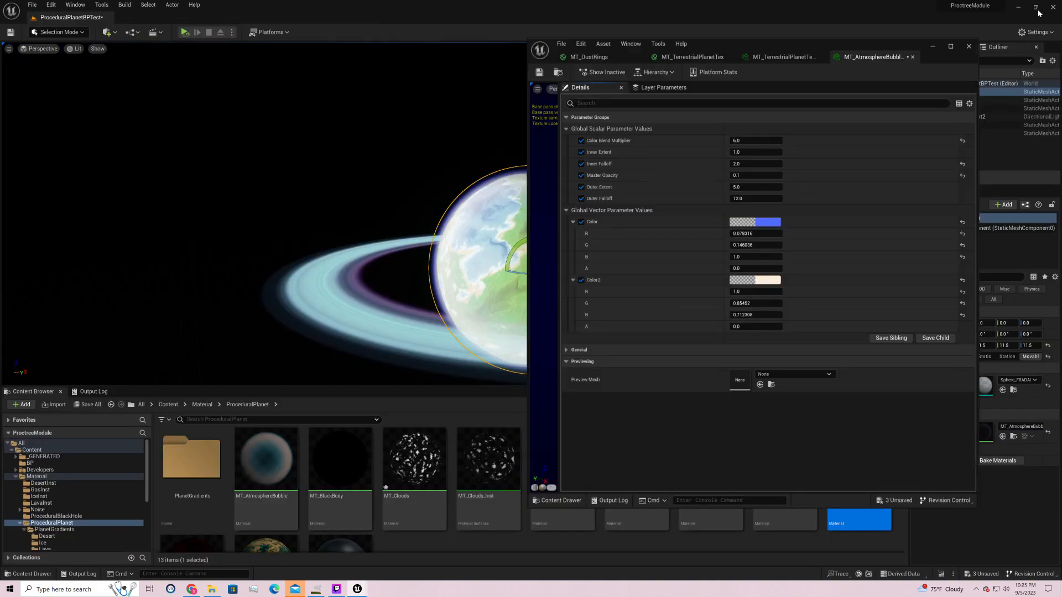
{"action": "left_click", "coordinate": [568, 91]}
{"action": "left_click", "coordinate": [774, 291]}
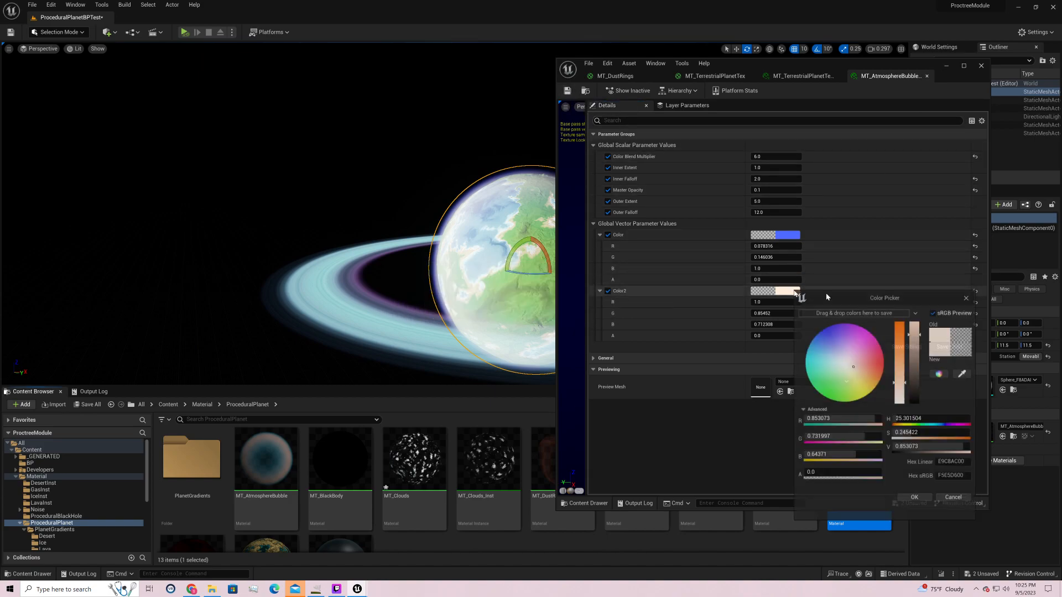
{"action": "mouse_move", "coordinate": [897, 344]}
{"action": "left_mouse_down"}
{"action": "mouse_move", "coordinate": [897, 360]}
{"action": "mouse_move", "coordinate": [844, 368]}
{"action": "left_mouse_up"}
{"action": "left_click", "coordinate": [915, 500]}
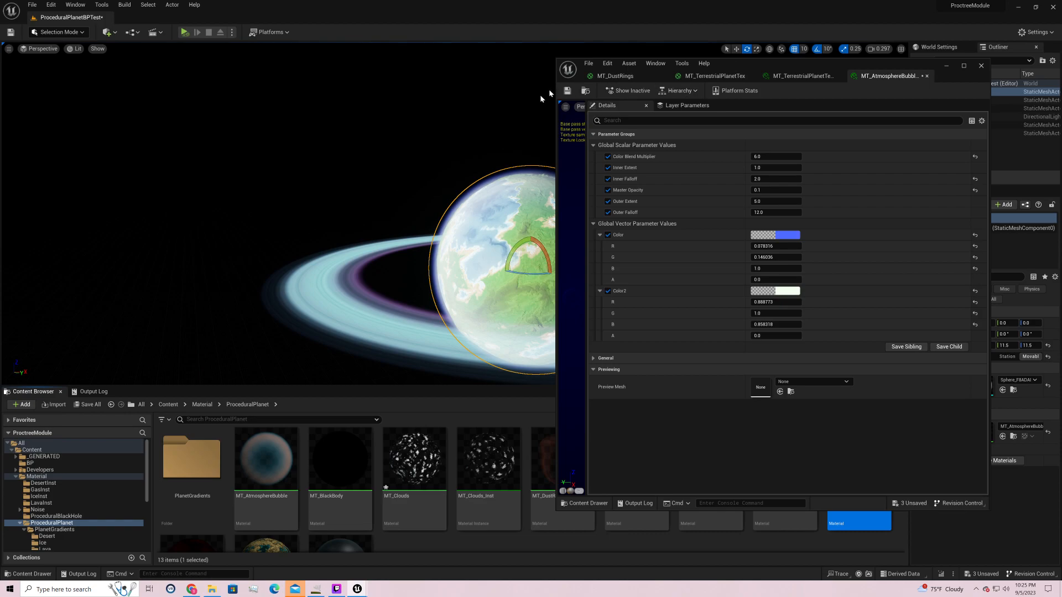
{"action": "key", "text": "ctrl+s"}
{"action": "left_click", "coordinate": [946, 66]}
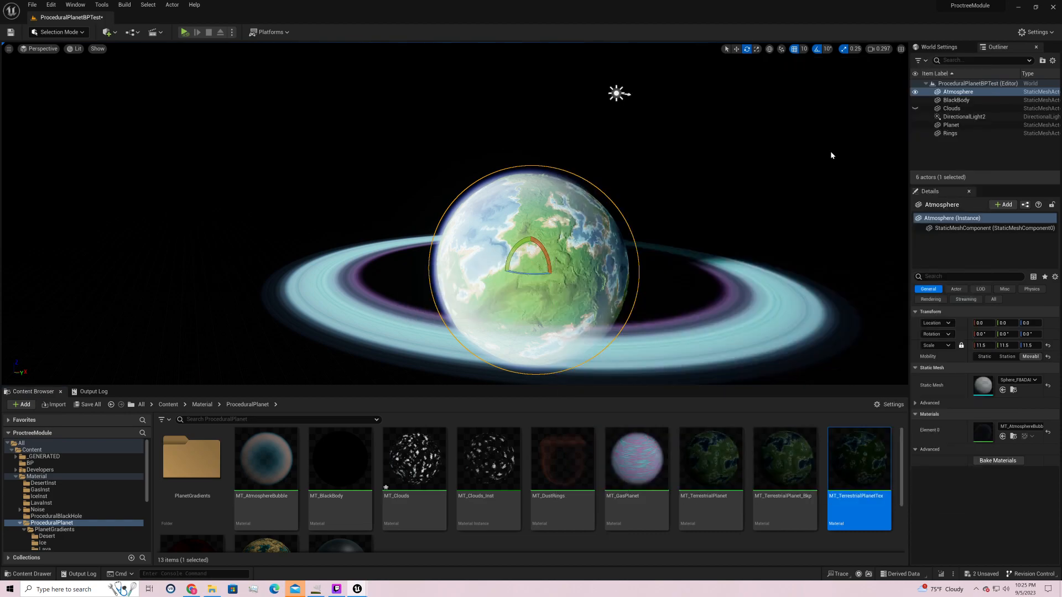
- Deselect the Atmosphere actor and unhide the Clouds actor in the level
{"action": "left_click", "coordinate": [830, 155]}
{"action": "left_click", "coordinate": [915, 109]}
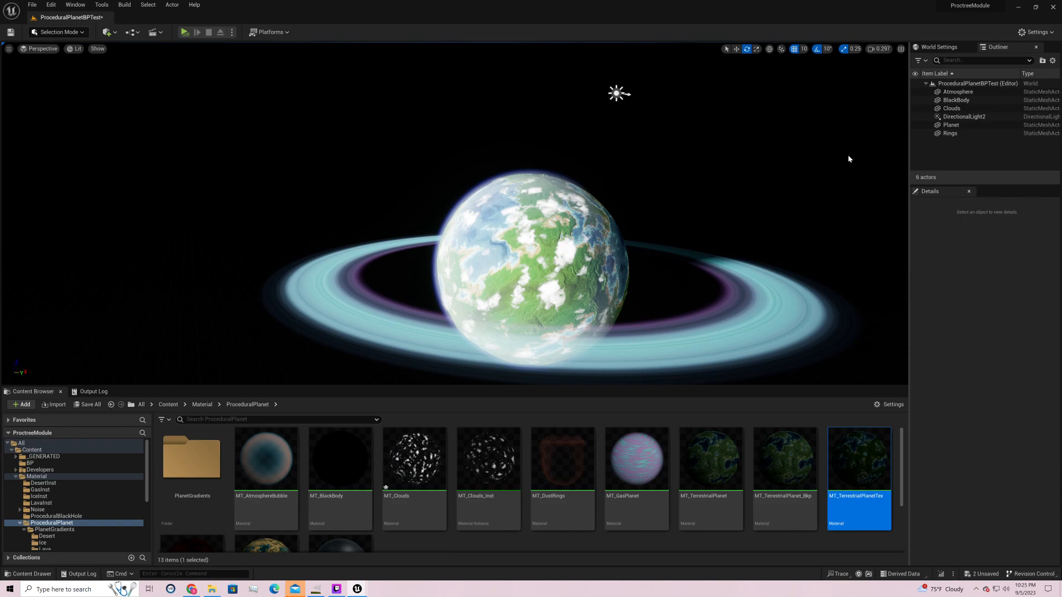
{"action": "right_click_drag", "start_coordinate": [847, 154], "coordinate": [846, 179]}
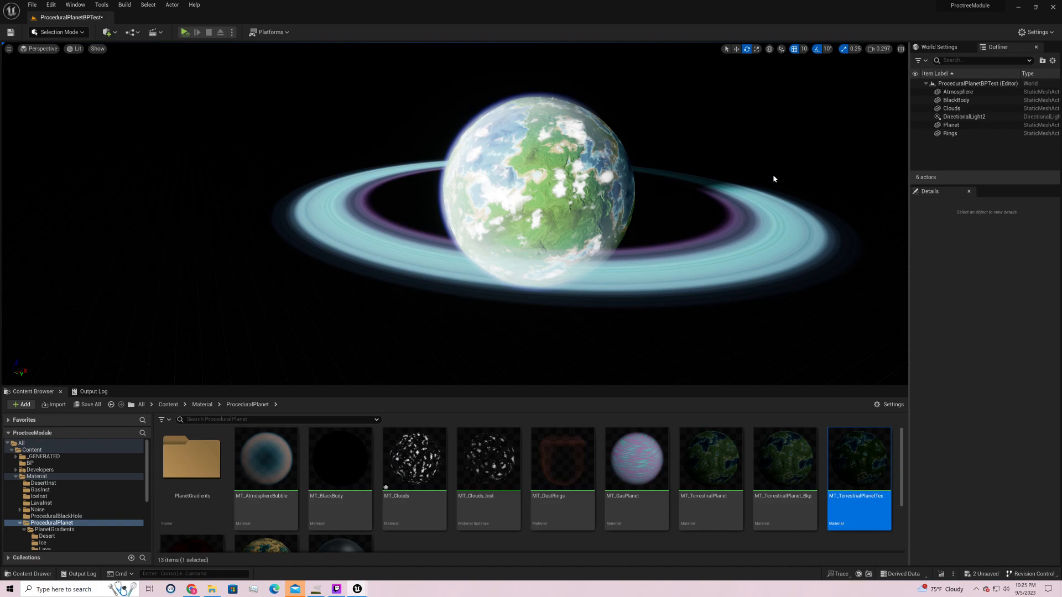
- Look up the Planet actor's shadow settings by filtering its details with "shado"
{"action": "left_click", "coordinate": [952, 125]}
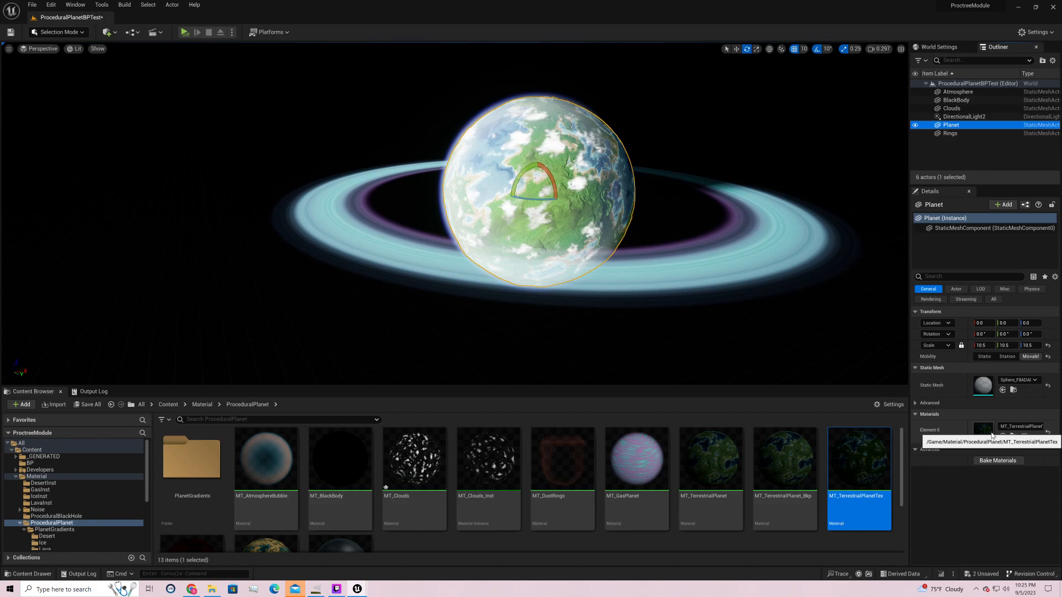
{"action": "left_click", "coordinate": [951, 276]}
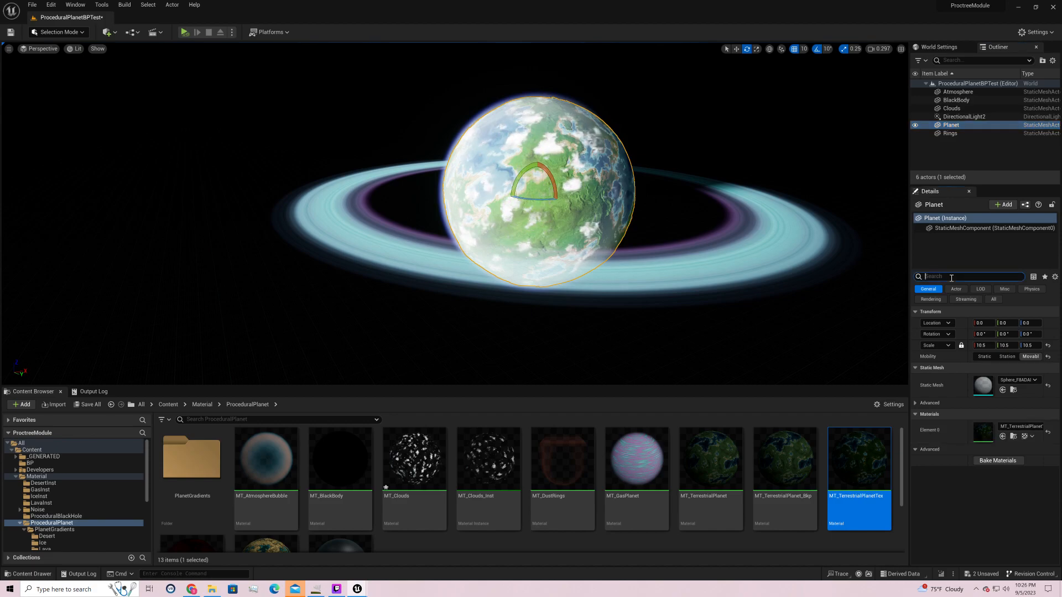
{"action": "type", "text": "shado"}
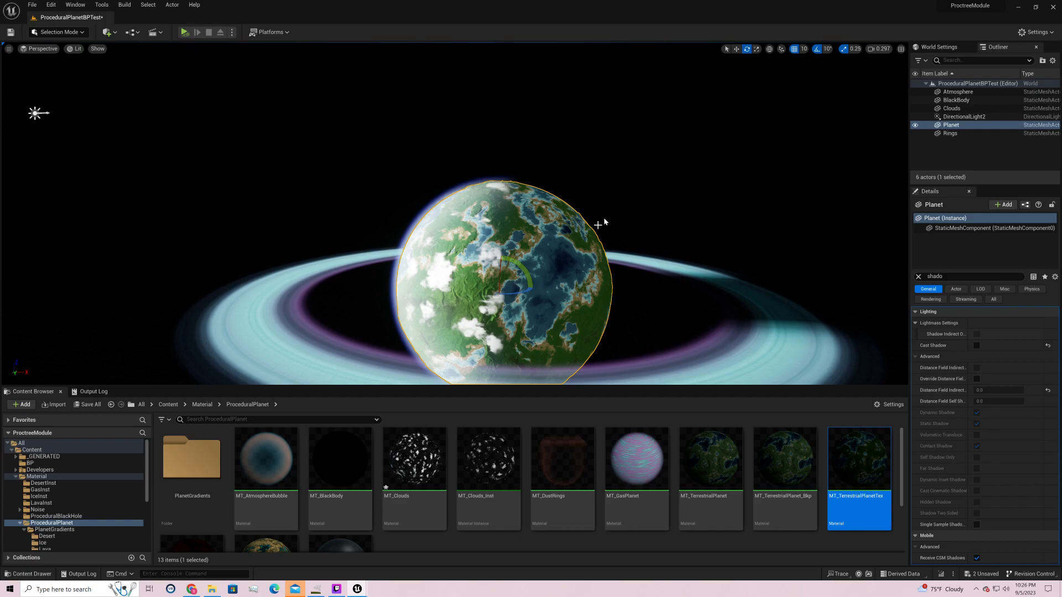
- Reopen MT_TerrestrialPlanetTex, set the Master Luminosity (Z) default value to 0.005, and save the material
{"action": "double_click", "coordinate": [854, 452]}
{"action": "scroll", "coordinate": [866, 287], "scroll_direction": "up", "scroll_amount": 2}
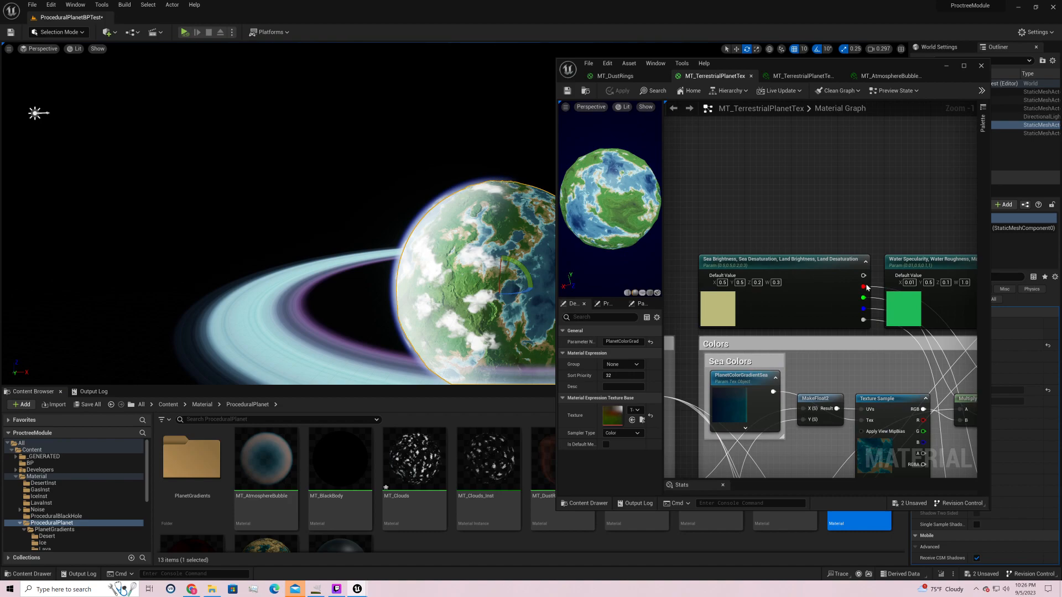
{"action": "right_click_drag", "start_coordinate": [866, 287], "coordinate": [777, 298]}
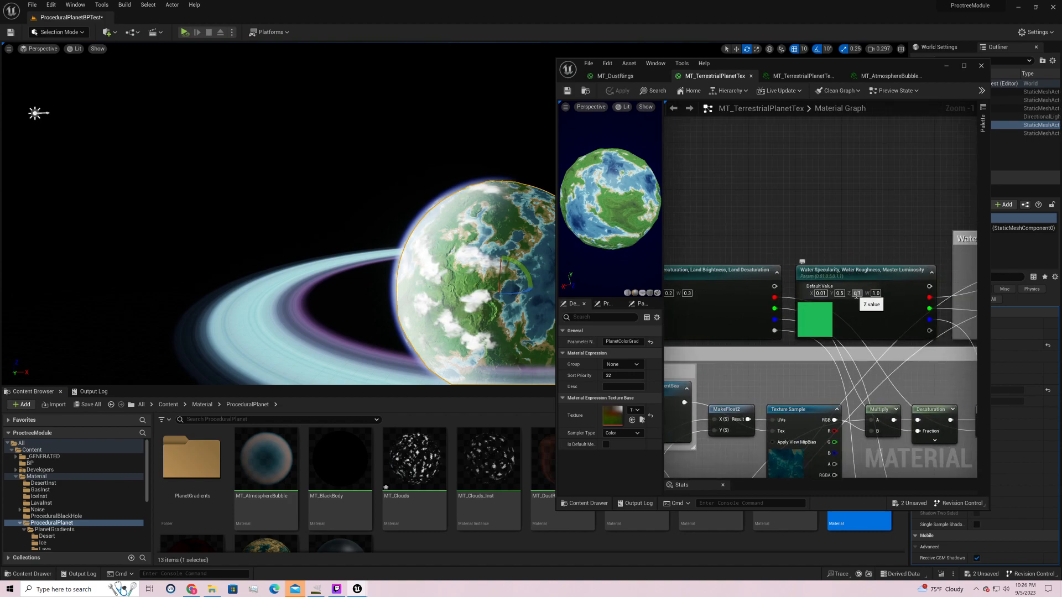
{"action": "type", "text": "10"}
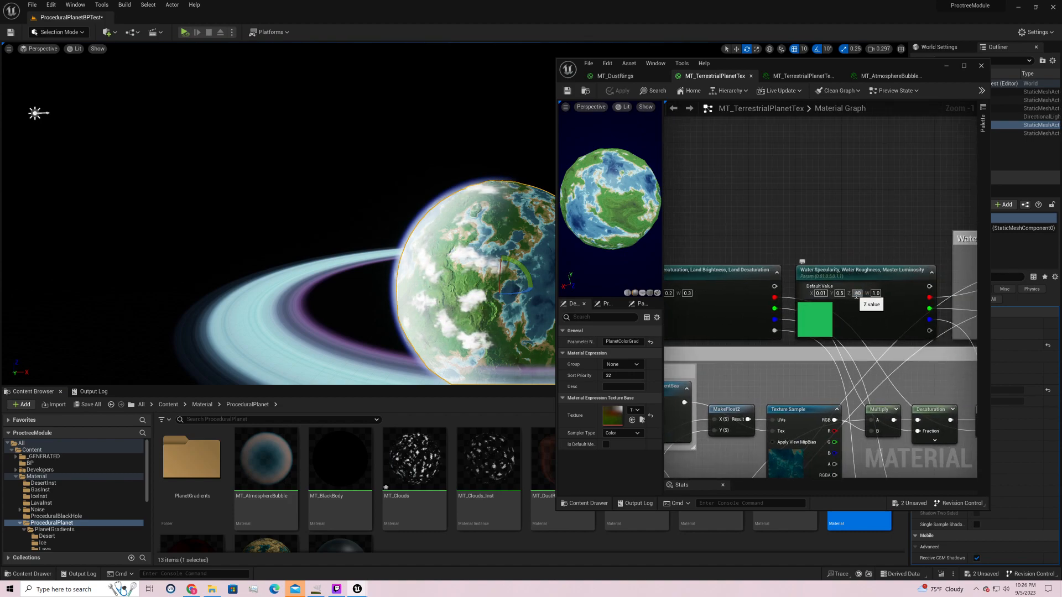
{"action": "type", "text": "3"}
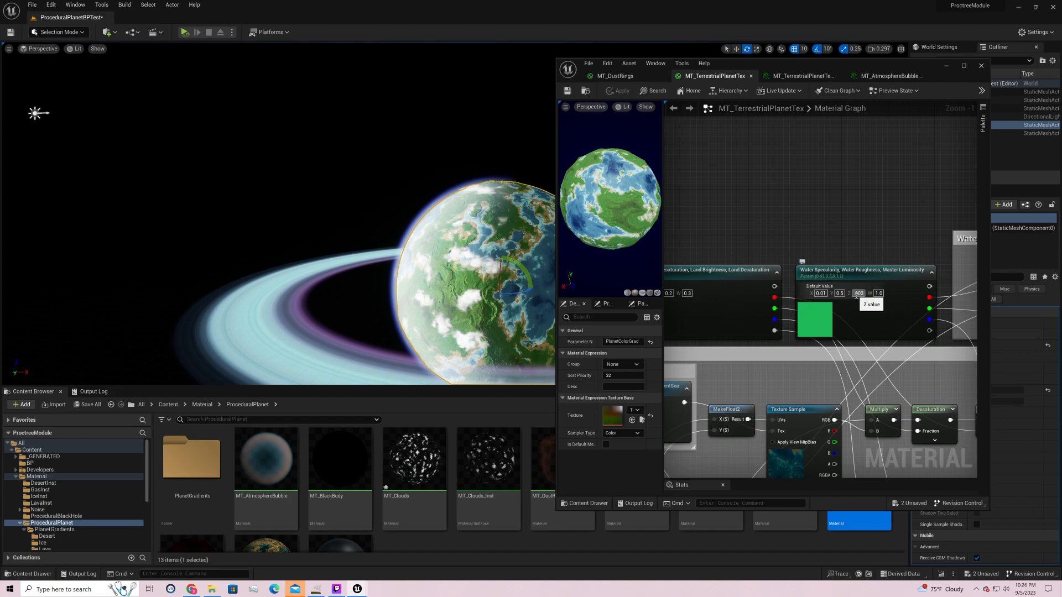
{"action": "key", "text": "Return"}
{"action": "type", "text": ".005"}
{"action": "key", "text": "Return"}
{"action": "left_click", "coordinate": [567, 91]}
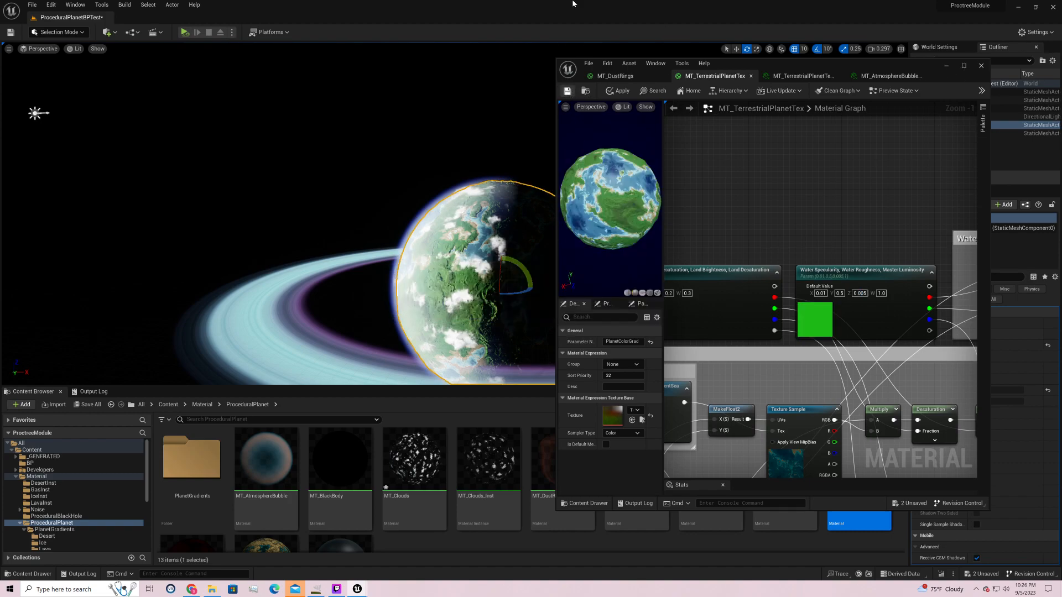
- Put the material editor window away and clear the "shado" filter from the Planet actor's details
{"action": "left_click", "coordinate": [946, 67]}
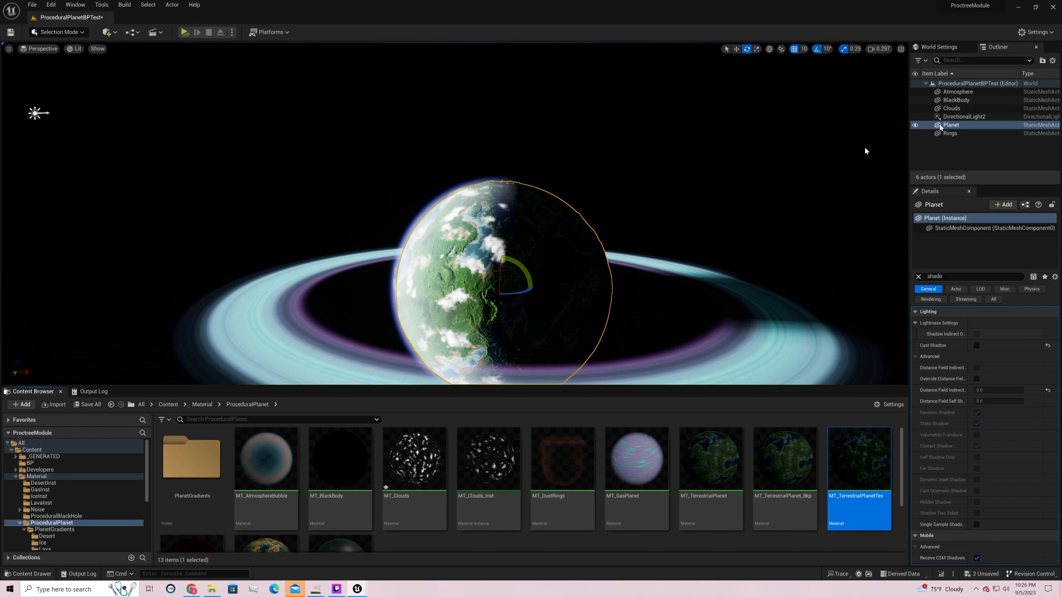
{"action": "left_click_drag", "start_coordinate": [945, 276], "coordinate": [872, 277]}
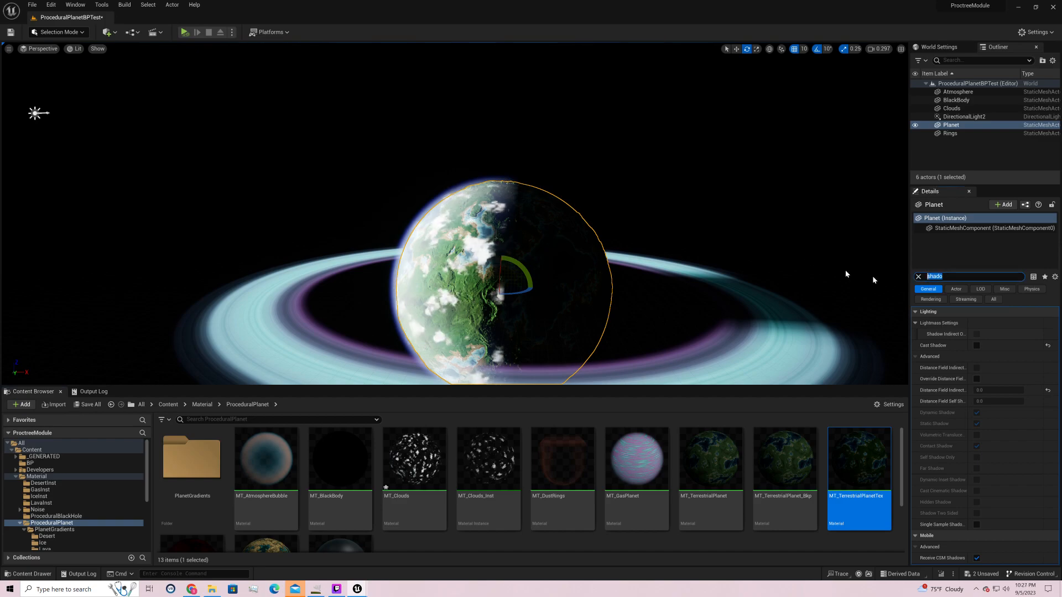
{"action": "key", "text": "BackSpace"}
- Select the BlackBody actor and inspect its MT_BlackBody material graph and Unlit shading settings, then return to the level
{"action": "left_click", "coordinate": [957, 100]}
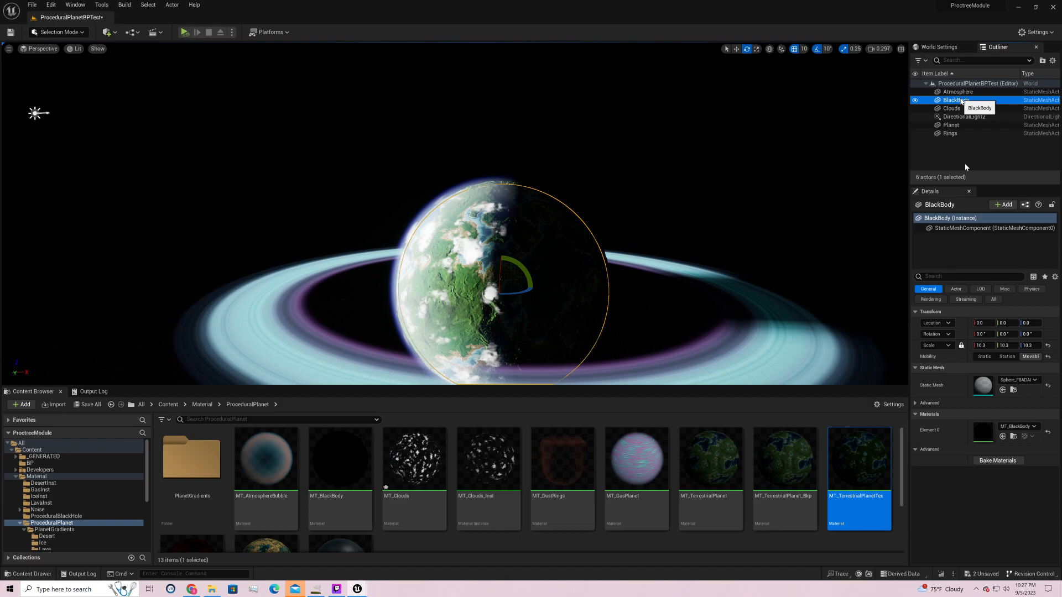
{"action": "double_click", "coordinate": [984, 433]}
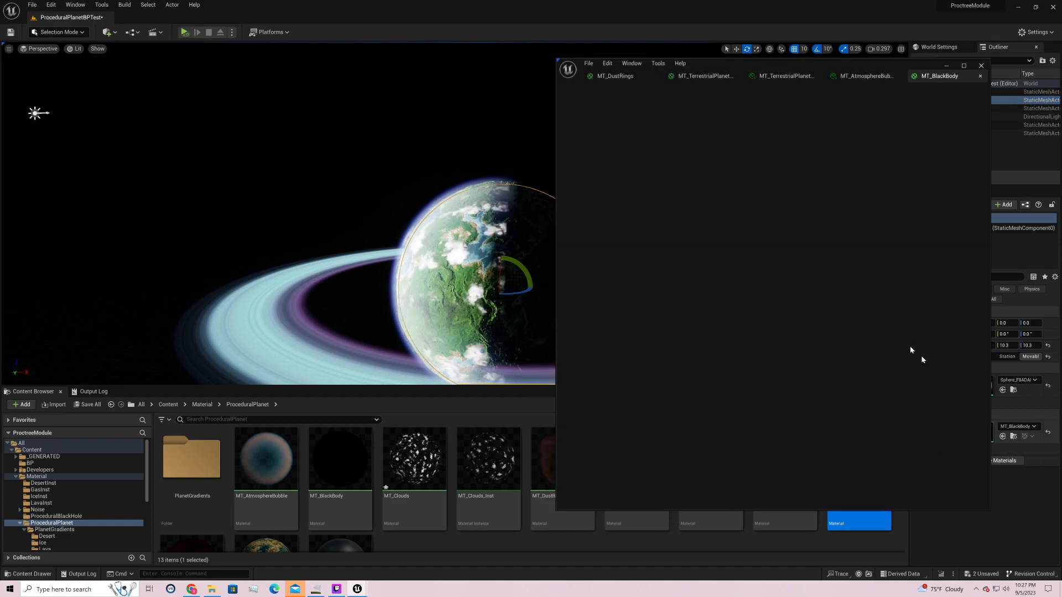
{"action": "scroll", "coordinate": [958, 274], "scroll_direction": "down", "scroll_amount": 5}
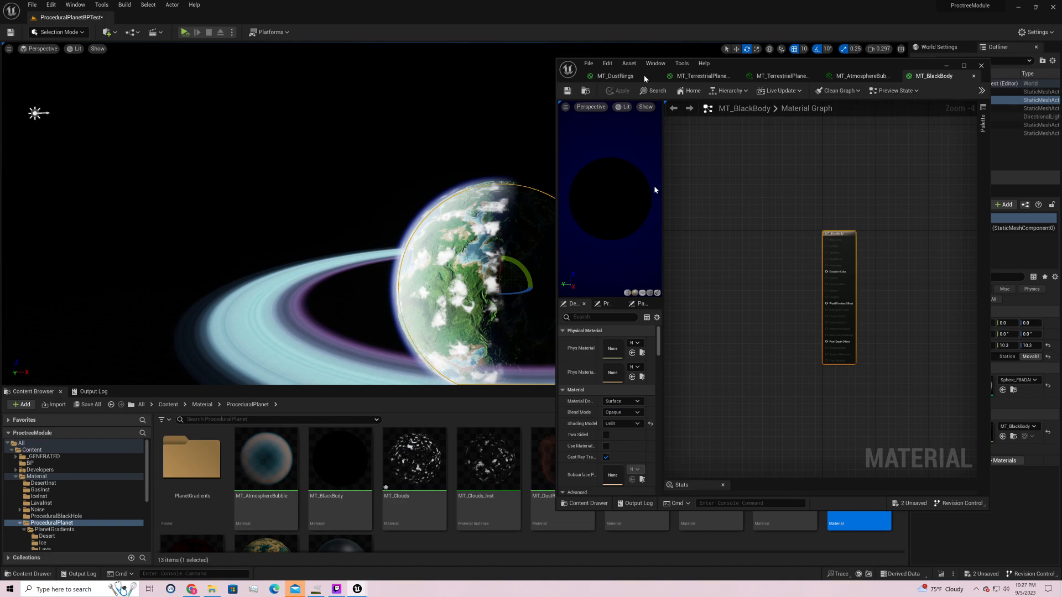
{"action": "left_click", "coordinate": [947, 66]}
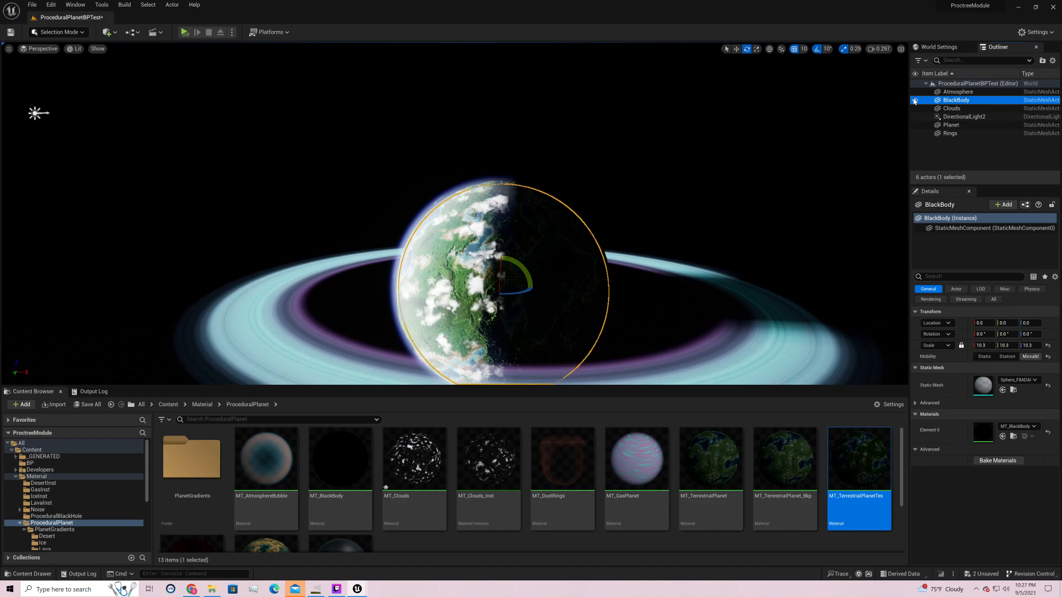
- Toggle the BlackBody actor's visibility off and on repeatedly to compare the shadow on the rings, leaving it shown
{"action": "left_click", "coordinate": [914, 101]}
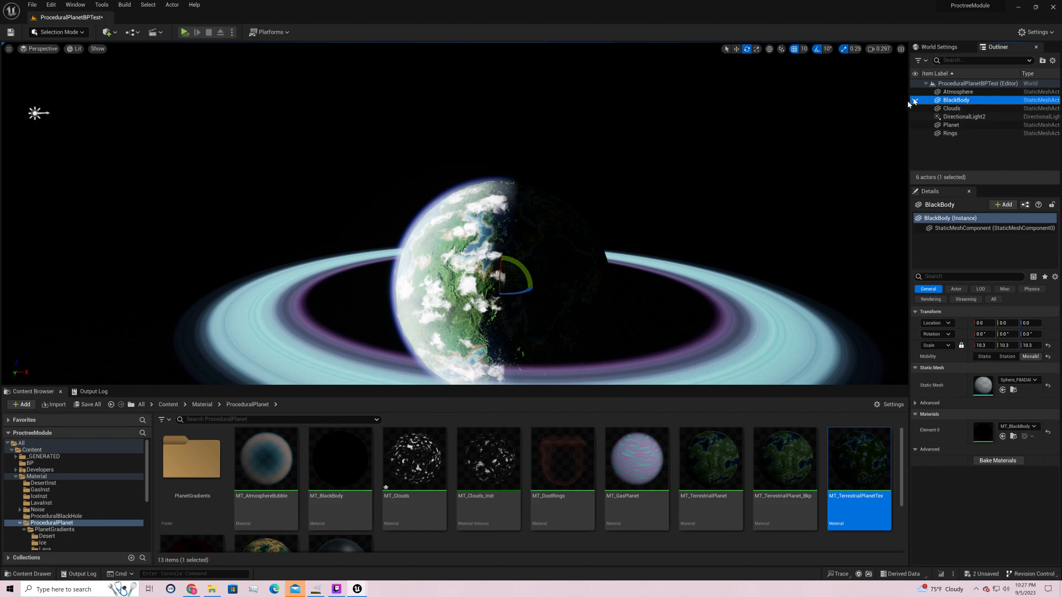
{"action": "left_click", "coordinate": [915, 101]}
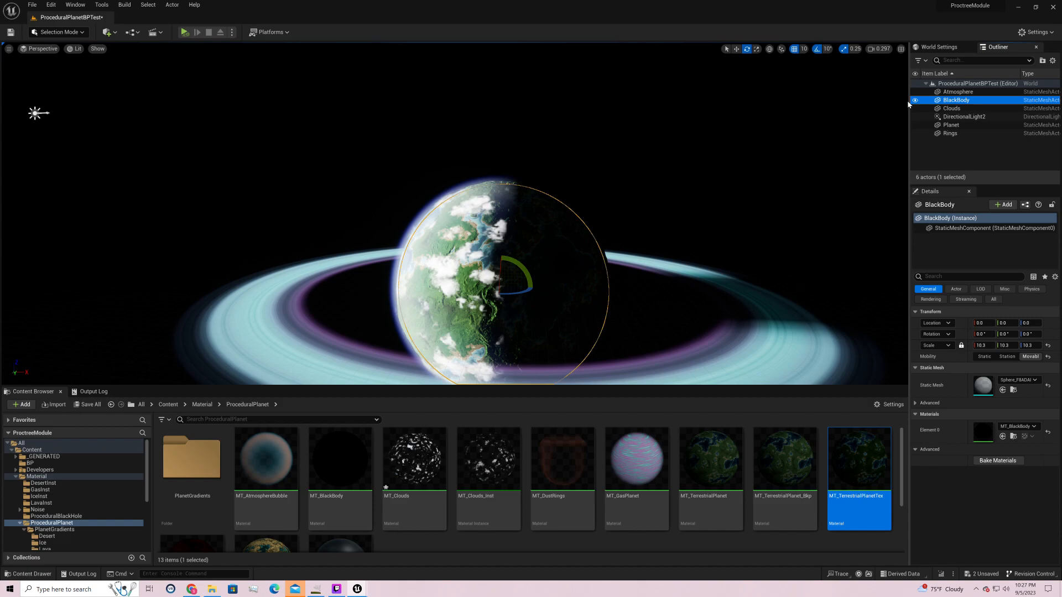
{"action": "left_click", "coordinate": [914, 100]}
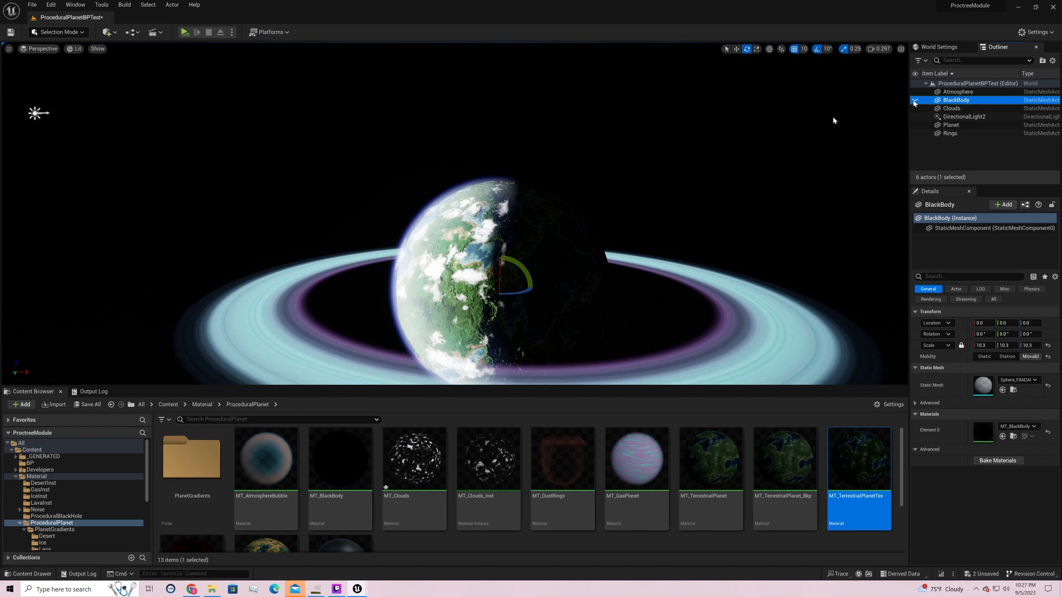
{"action": "left_click", "coordinate": [916, 100]}
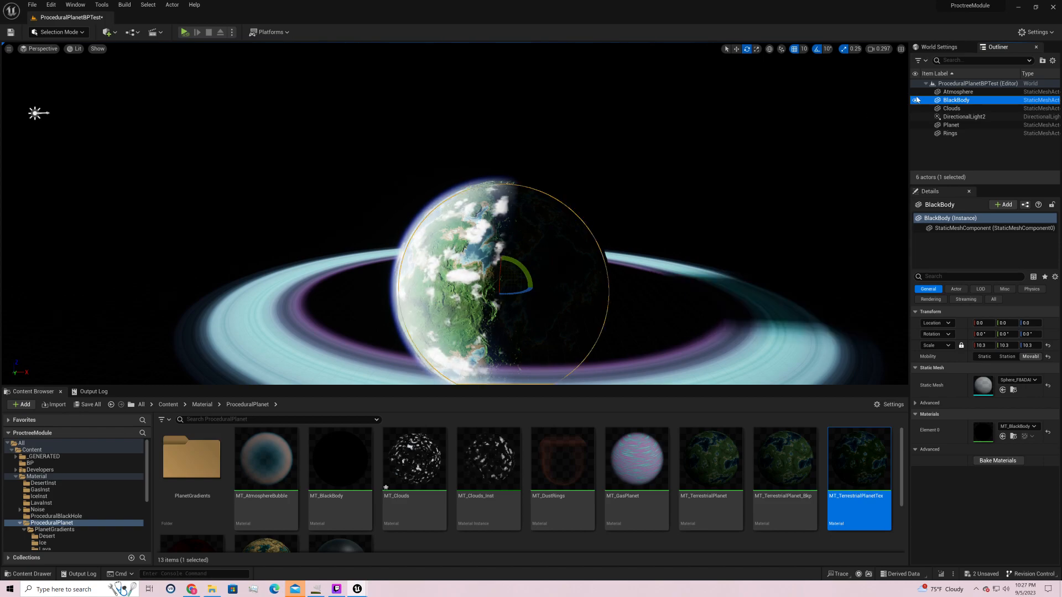
{"action": "left_click", "coordinate": [916, 100]}
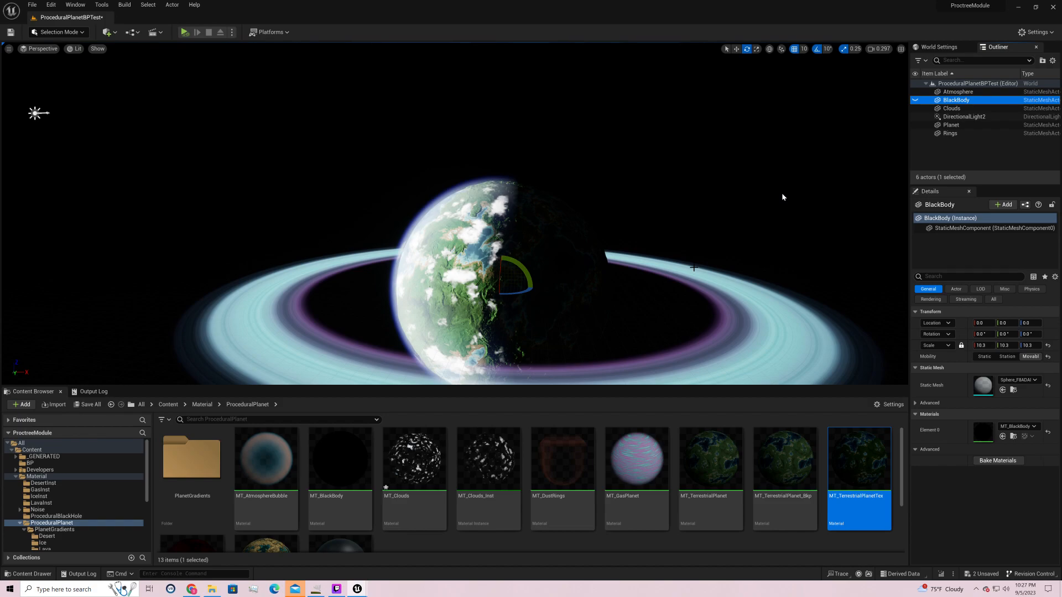
{"action": "left_click", "coordinate": [915, 100]}
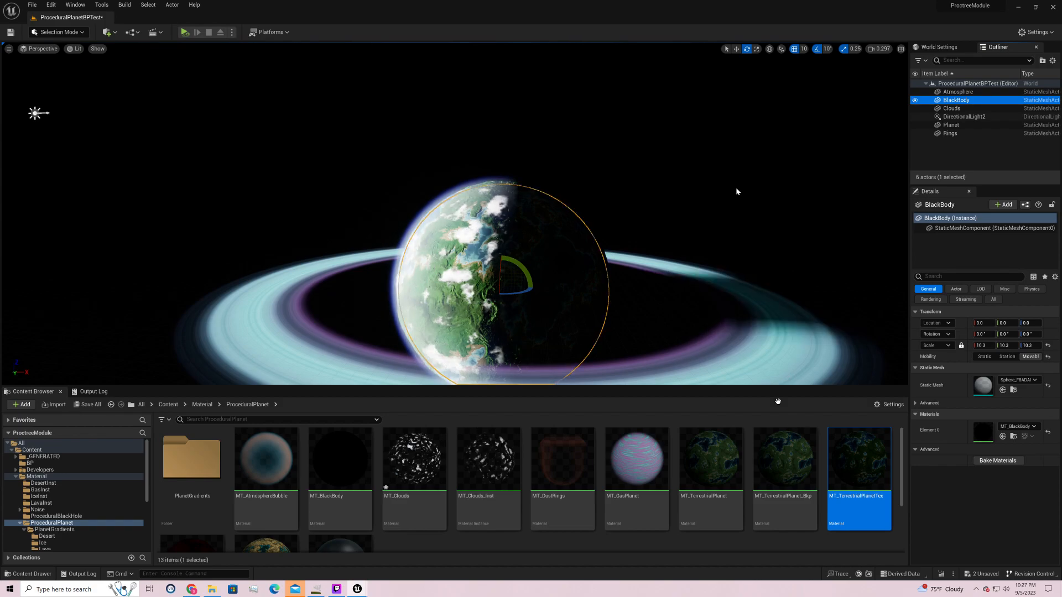
- Frame the whole ringed planet in the view and save the ProceduralPlanetBPTest level
{"action": "right_click_drag", "start_coordinate": [736, 189], "coordinate": [755, 227]}
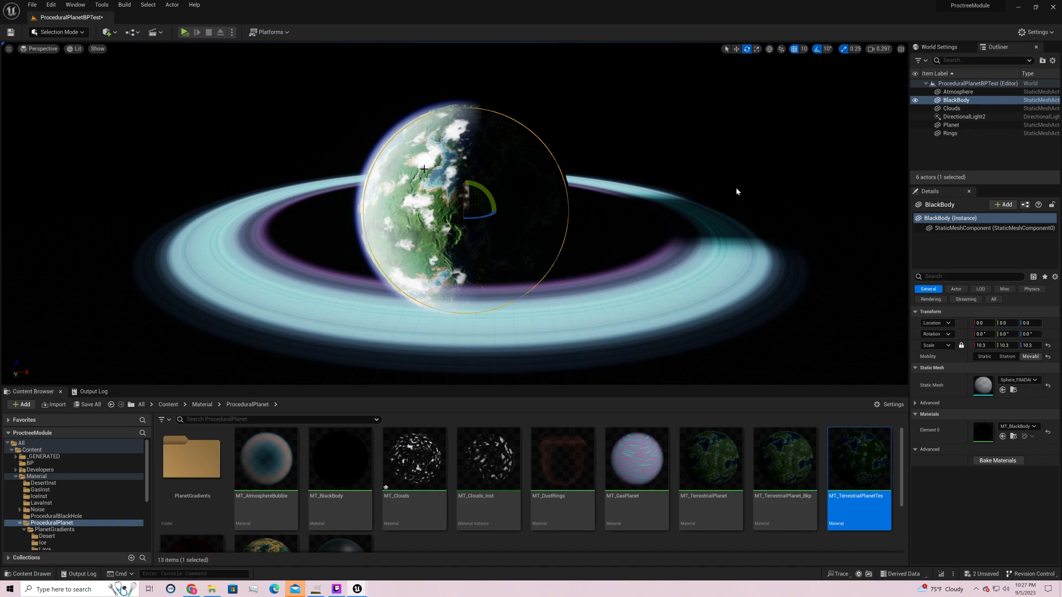
{"action": "left_click", "coordinate": [58, 31]}
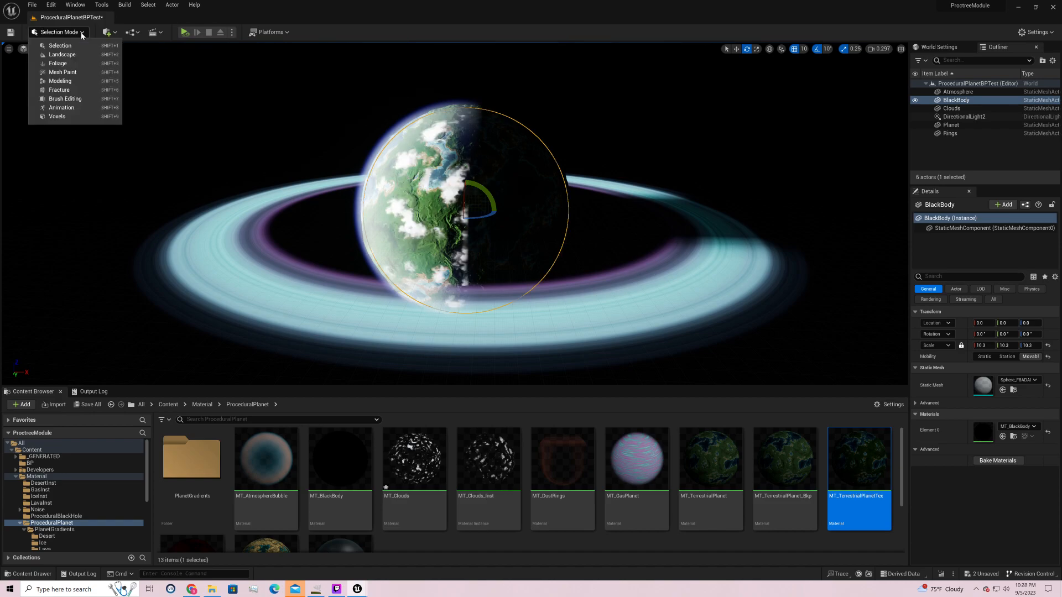
{"action": "left_click", "coordinate": [10, 31]}
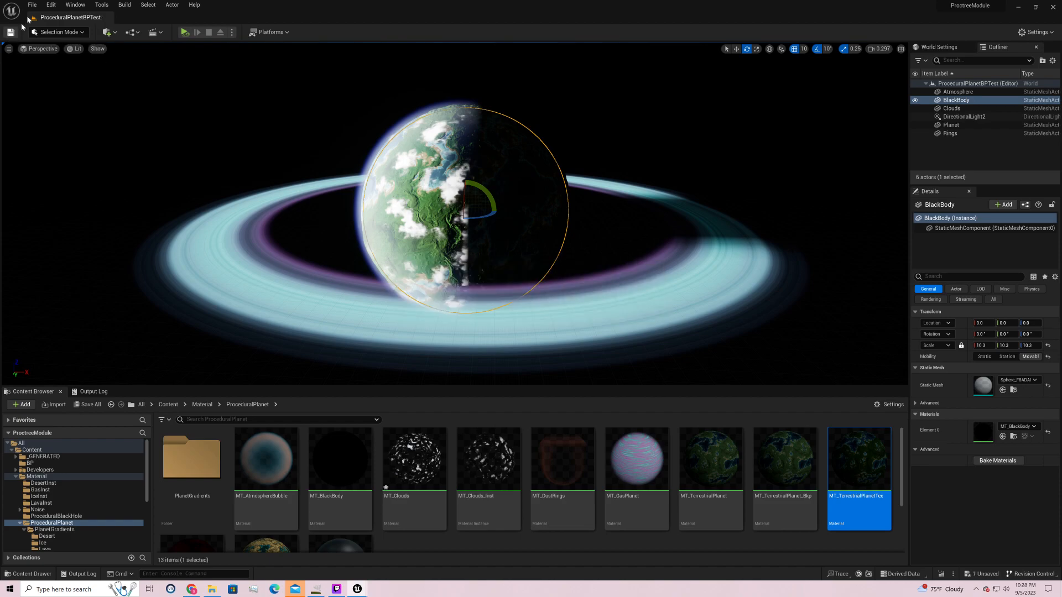
- Open the recent level ProcPlanetTest and select the background Sphere actor beside the ringed gas planet
{"action": "left_click", "coordinate": [32, 5]}
{"action": "mouse_move", "coordinate": [50, 5]}
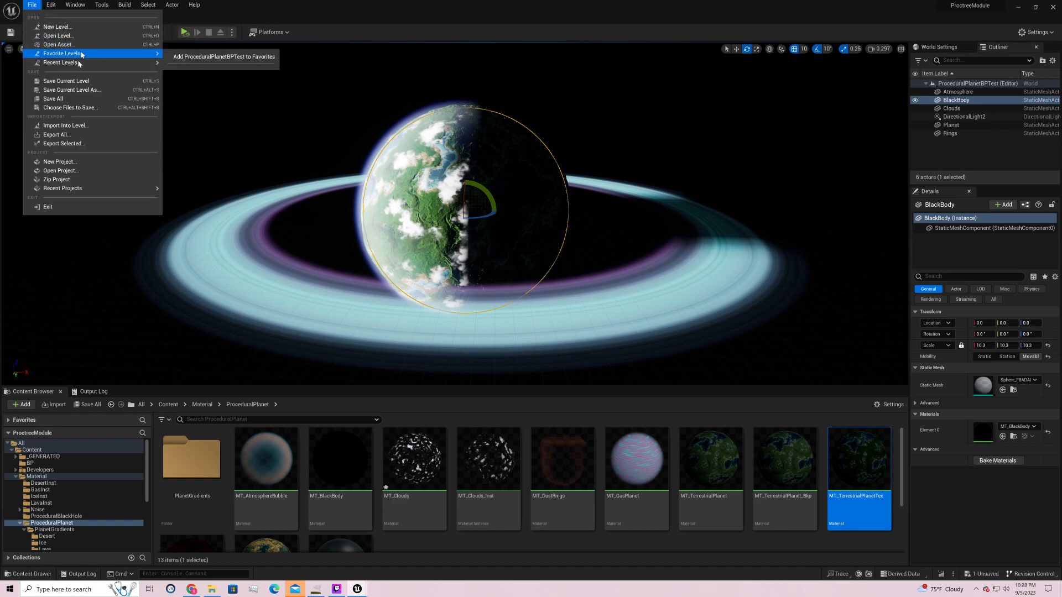
{"action": "mouse_move", "coordinate": [83, 63]}
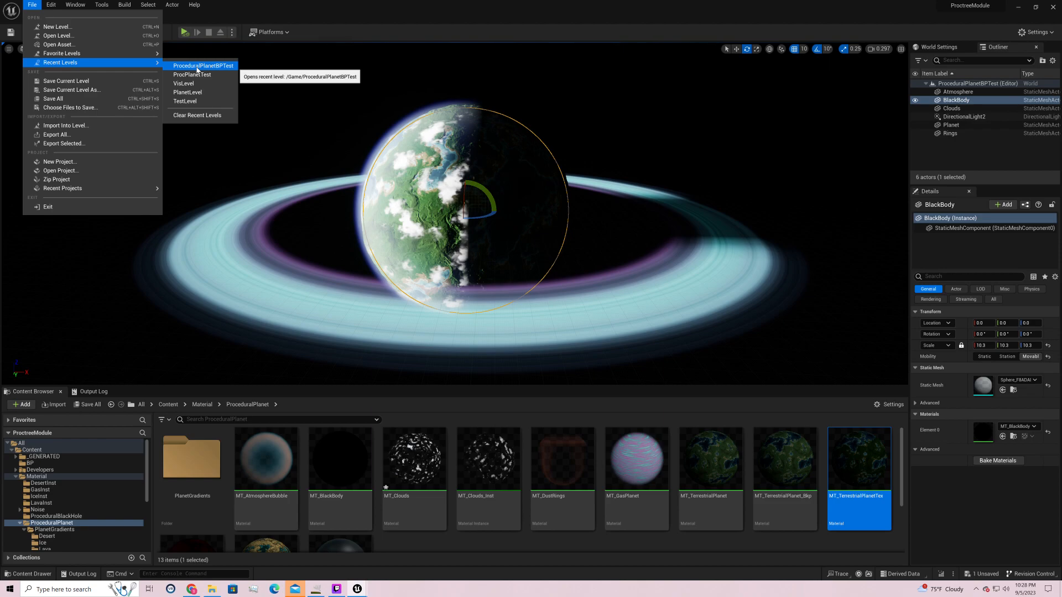
{"action": "left_click", "coordinate": [195, 74]}
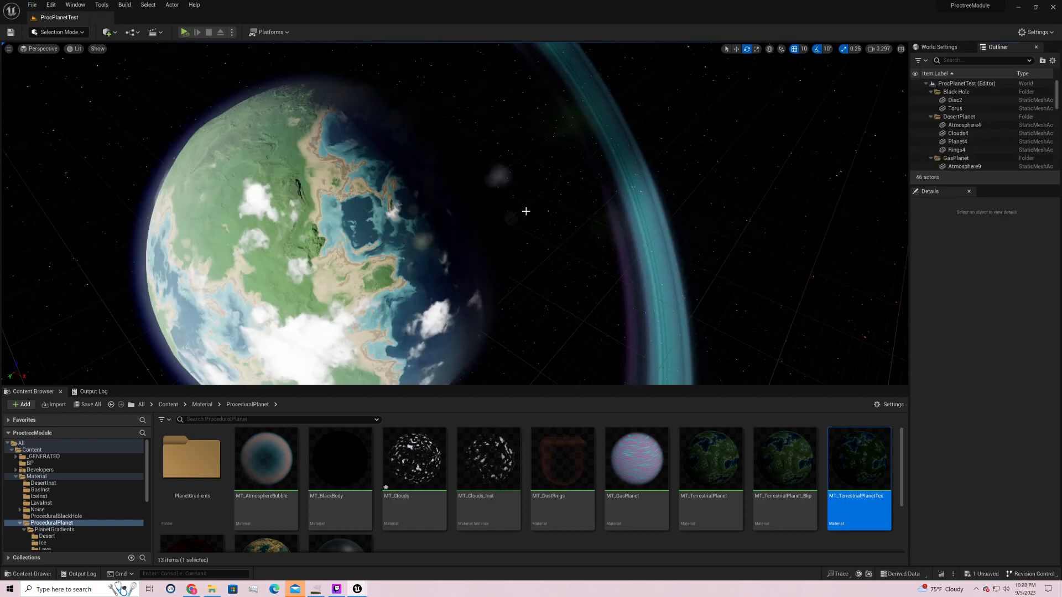
{"action": "right_click_drag", "start_coordinate": [453, 213], "coordinate": [445, 209]}
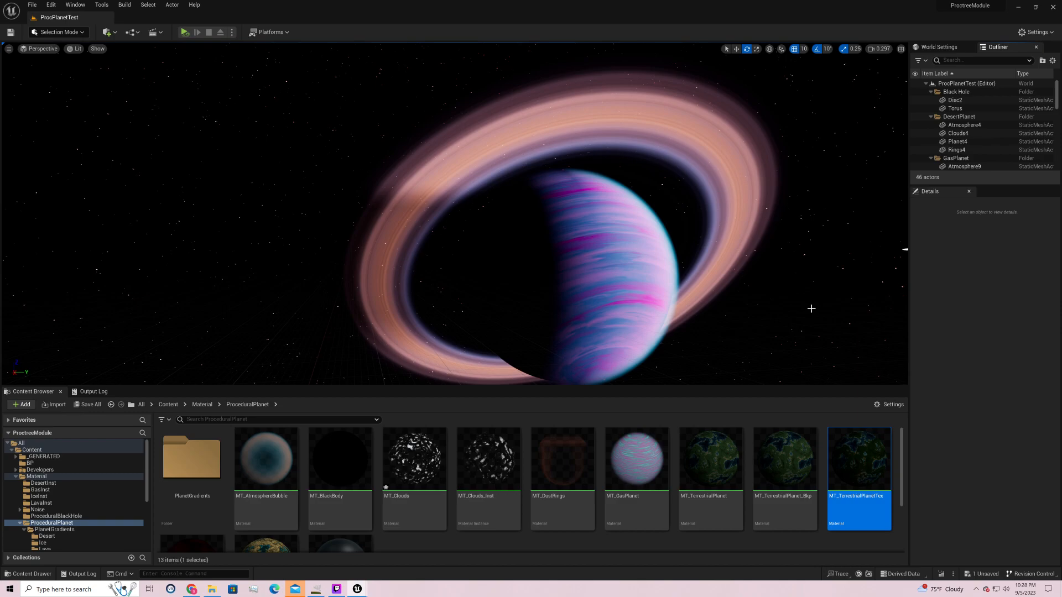
{"action": "left_click", "coordinate": [810, 308]}
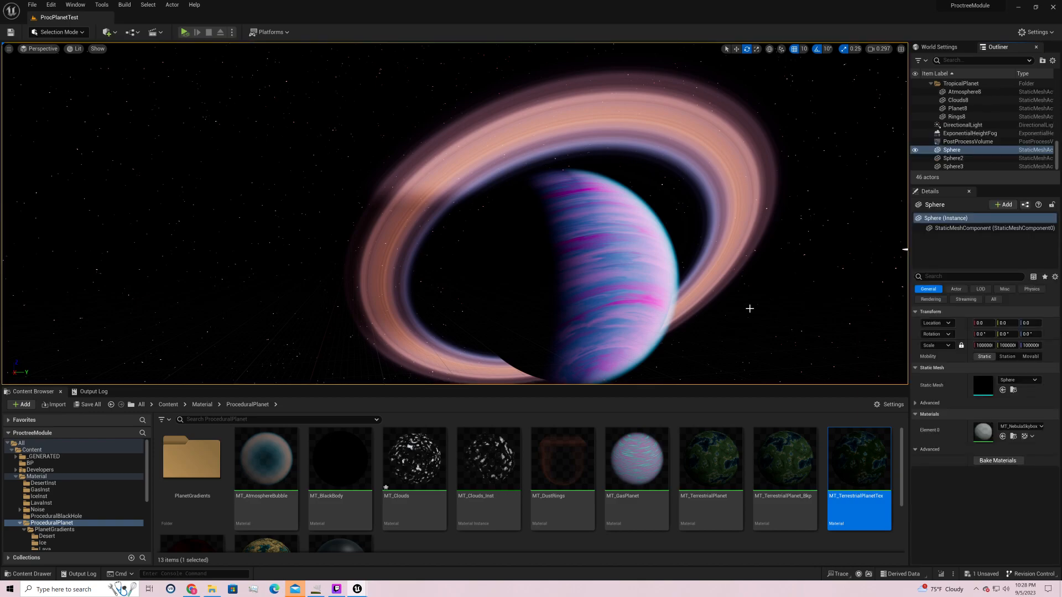